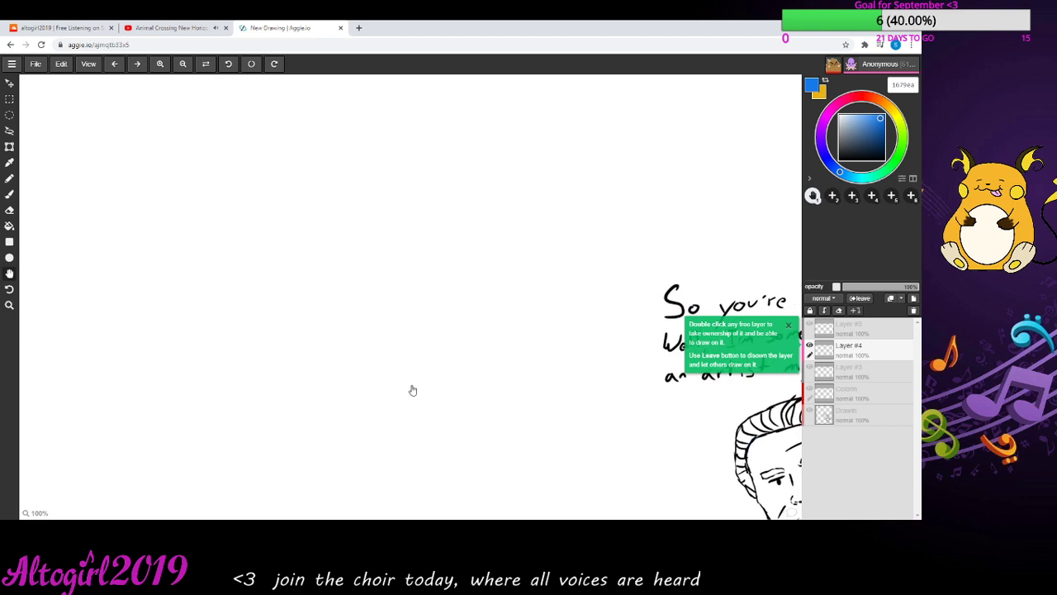
- Set up the Brush tool with black as the drawing colour and Layer #4 as the working layer
mouse_move(410, 390)
left_mouse_down()
mouse_move(292, 328)
mouse_move(285, 303)
mouse_move(219, 335)
mouse_move(168, 306)
left_mouse_up()
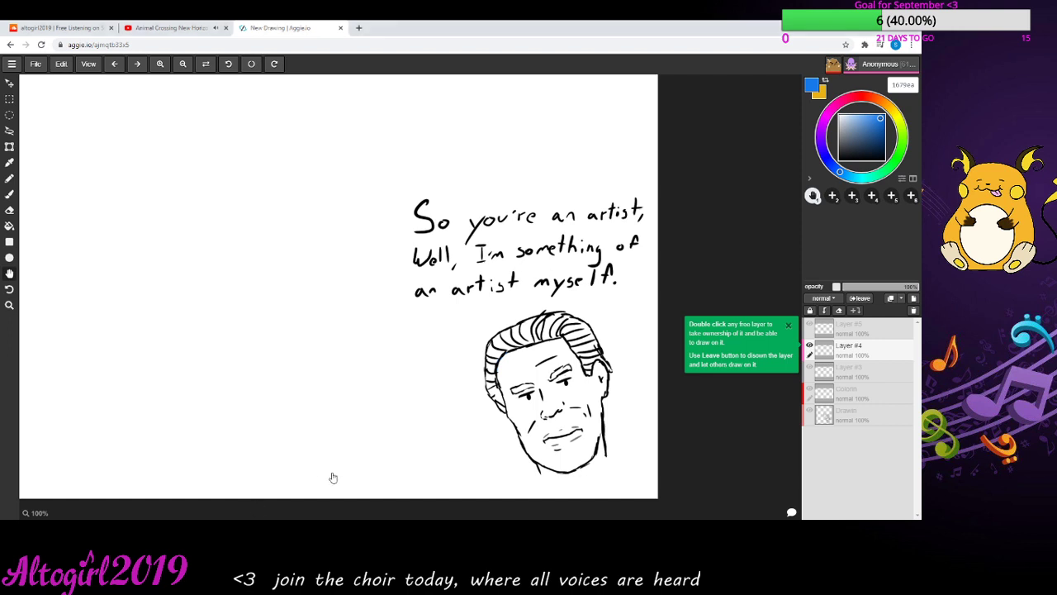
mouse_move(300, 389)
left_mouse_down()
mouse_move(413, 402)
mouse_move(515, 448)
mouse_move(534, 425)
mouse_move(433, 441)
left_mouse_up()
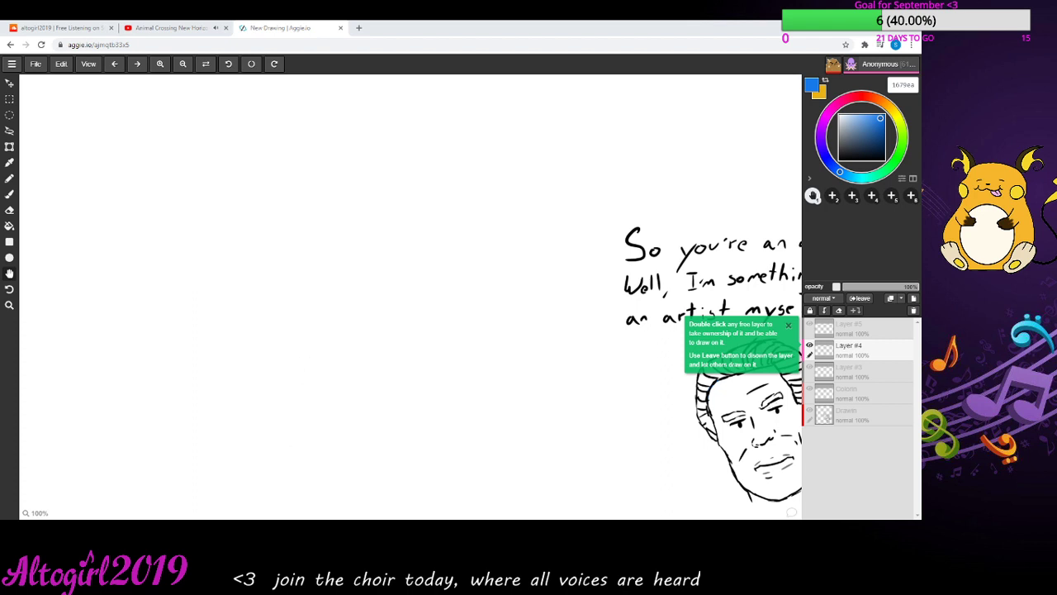
left_click(9, 194)
left_click(847, 159)
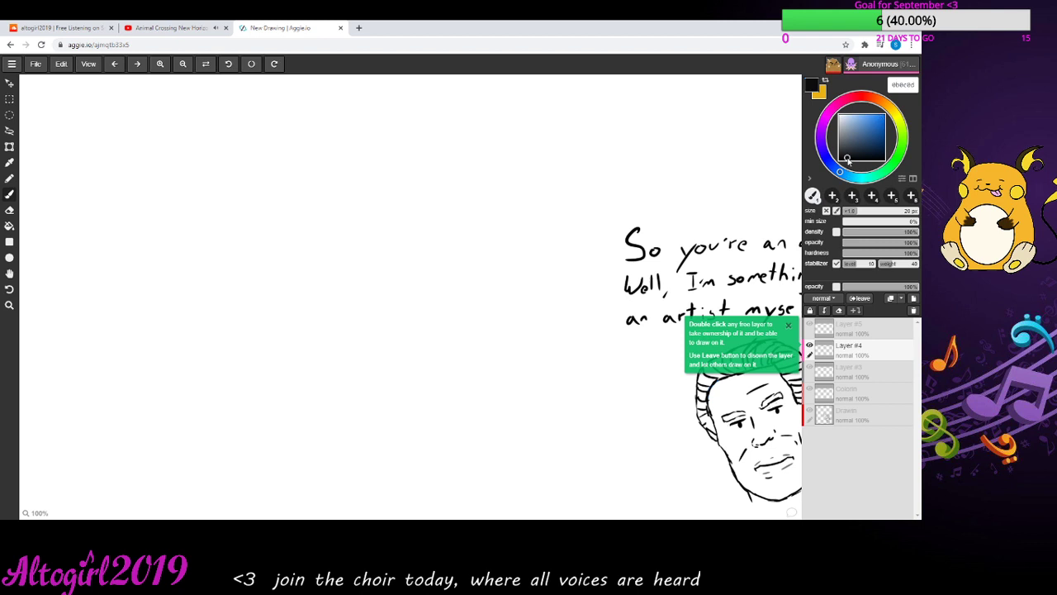
left_click_drag(848, 158, 840, 160)
double_click(848, 350)
left_click_drag(255, 394, 275, 378)
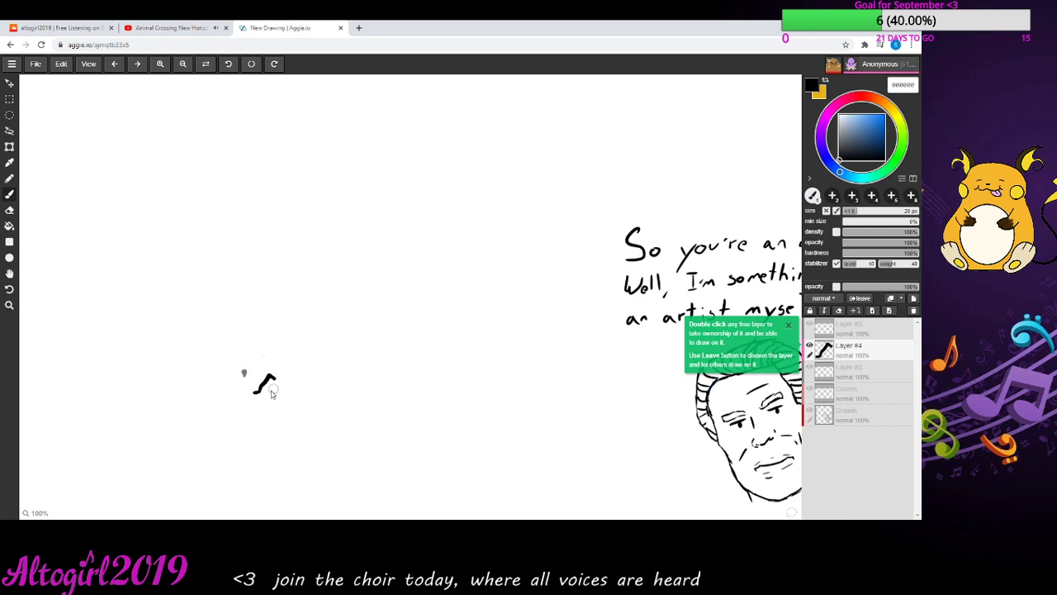
key("e")
mouse_move(270, 373)
left_mouse_down()
mouse_move(260, 382)
mouse_move(275, 382)
mouse_move(261, 385)
mouse_move(284, 363)
left_mouse_up()
key("b")
- Try to draw a woolly sheep with a scalloped body curve and small fluffy tufts in the blank area
mouse_move(153, 276)
left_mouse_down()
mouse_move(177, 265)
mouse_move(144, 277)
mouse_move(144, 301)
mouse_move(157, 327)
mouse_move(221, 340)
left_mouse_up()
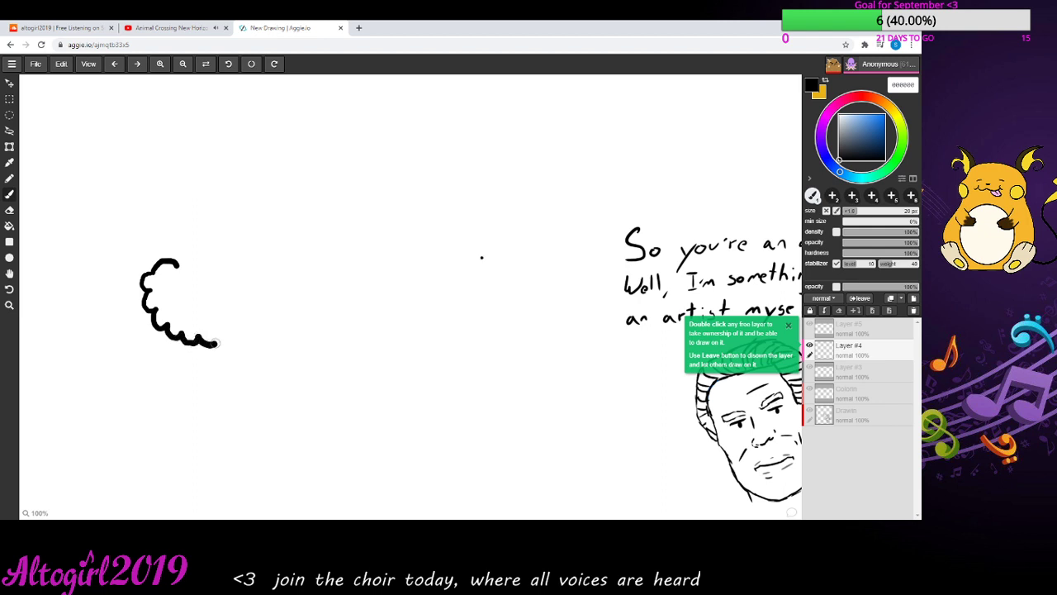
mouse_move(482, 257)
left_mouse_down()
mouse_move(441, 249)
mouse_move(364, 286)
left_mouse_up()
left_click_drag(220, 340, 259, 317)
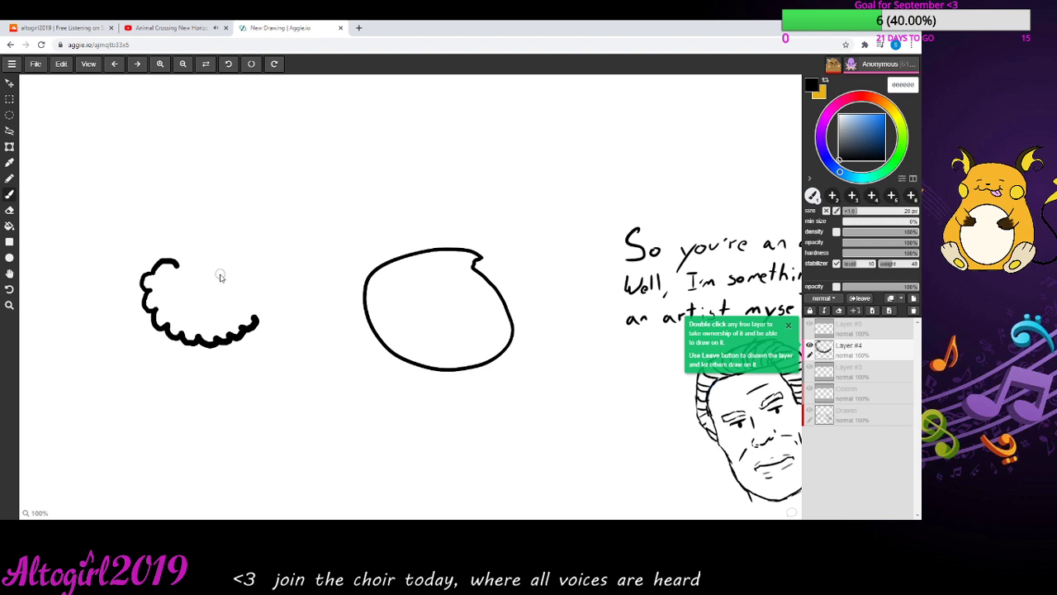
mouse_move(215, 269)
left_mouse_down()
mouse_move(226, 246)
mouse_move(253, 266)
mouse_move(247, 278)
mouse_move(210, 271)
mouse_move(182, 289)
mouse_move(248, 275)
left_mouse_up()
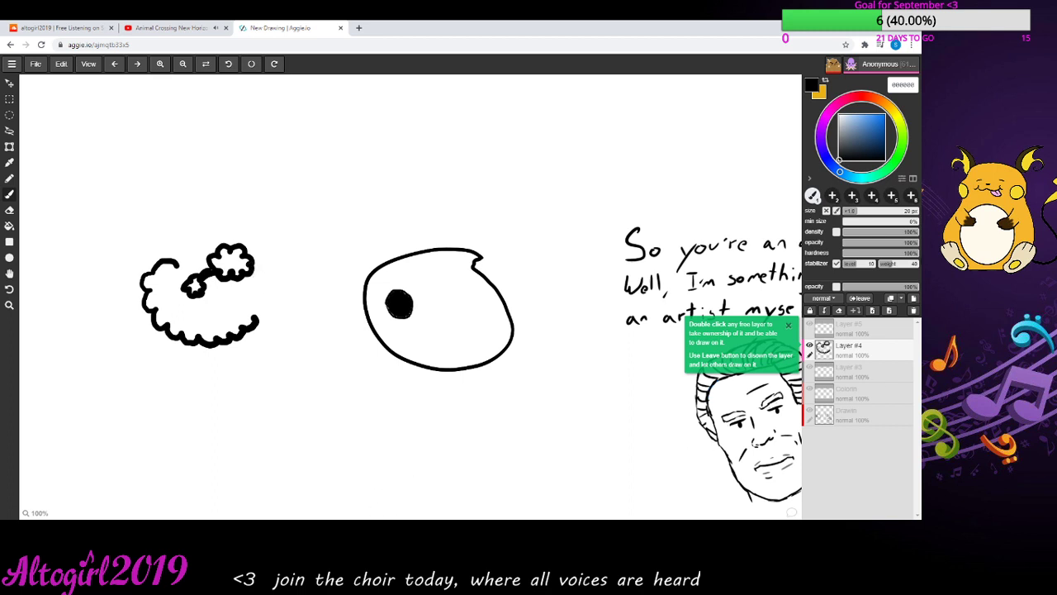
- Set the brush size to 12 px and erase the whole unfinished thick woolly outline
left_click_drag(848, 215, 856, 217)
left_click_drag(218, 277, 224, 255)
key("e")
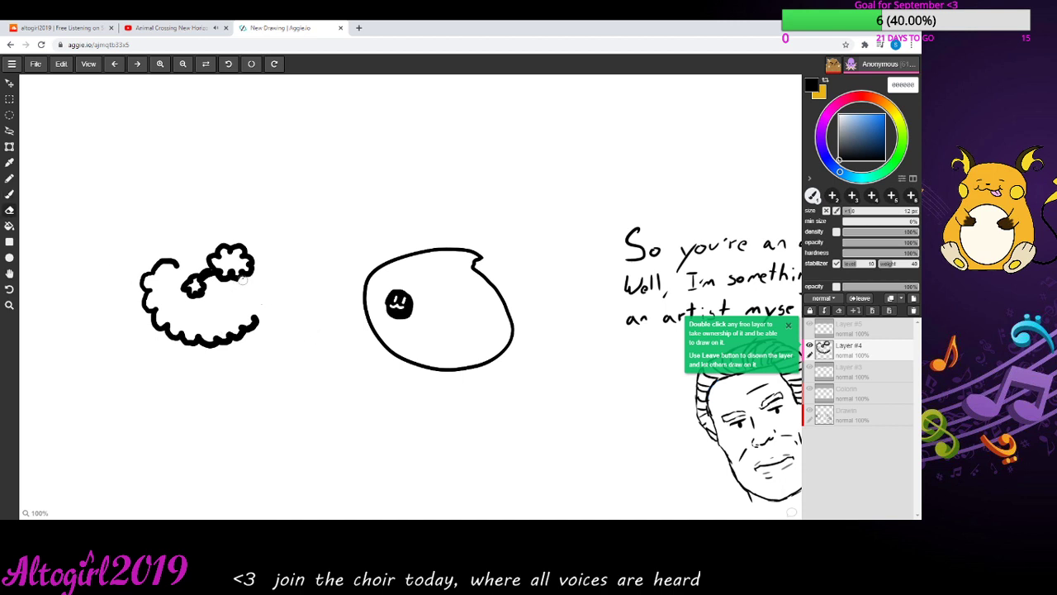
mouse_move(243, 280)
left_mouse_down()
mouse_move(237, 250)
mouse_move(224, 249)
mouse_move(217, 273)
mouse_move(236, 264)
mouse_move(192, 305)
mouse_move(204, 276)
mouse_move(179, 293)
mouse_move(195, 271)
mouse_move(209, 273)
mouse_move(198, 291)
mouse_move(209, 258)
mouse_move(232, 244)
mouse_move(220, 273)
mouse_move(238, 277)
mouse_move(266, 261)
mouse_move(232, 275)
mouse_move(237, 291)
mouse_move(255, 258)
mouse_move(240, 251)
mouse_move(187, 278)
mouse_move(172, 260)
mouse_move(161, 265)
mouse_move(151, 293)
mouse_move(171, 267)
mouse_move(146, 303)
mouse_move(141, 264)
mouse_move(173, 279)
mouse_move(158, 320)
mouse_move(143, 311)
mouse_move(178, 329)
mouse_move(157, 330)
mouse_move(174, 342)
mouse_move(187, 333)
mouse_move(211, 336)
mouse_move(204, 346)
mouse_move(228, 340)
mouse_move(258, 315)
mouse_move(216, 348)
mouse_move(156, 279)
left_mouse_up()
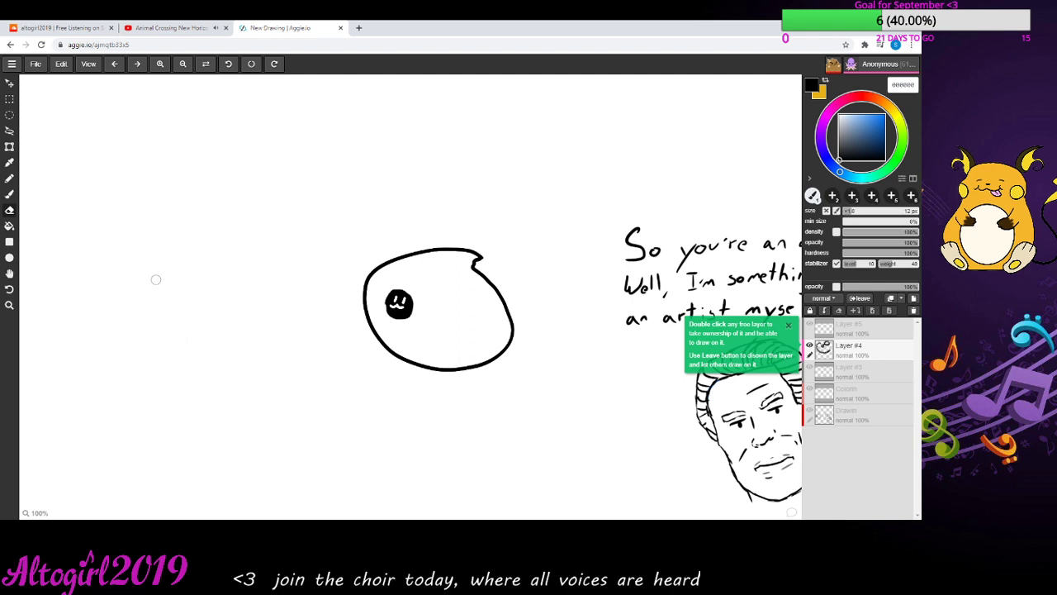
- Draw a sheep's head in the blank upper area with a rounded snout, two round eyes and a curly wool tuft
key("b")
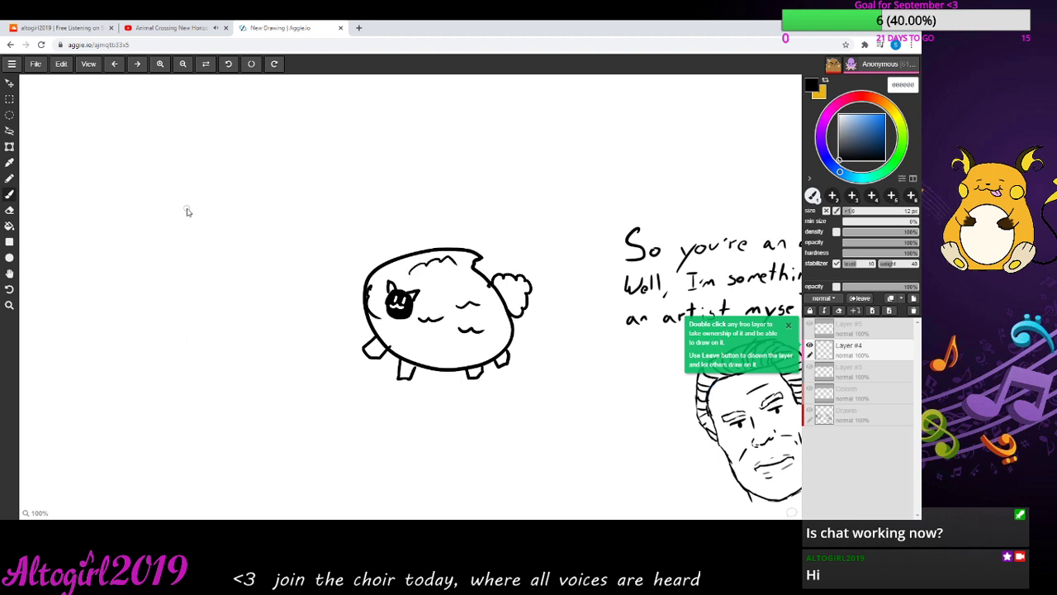
left_click_drag(271, 186, 270, 194)
mouse_move(262, 209)
left_mouse_down()
mouse_move(274, 213)
mouse_move(294, 191)
mouse_move(284, 191)
left_mouse_up()
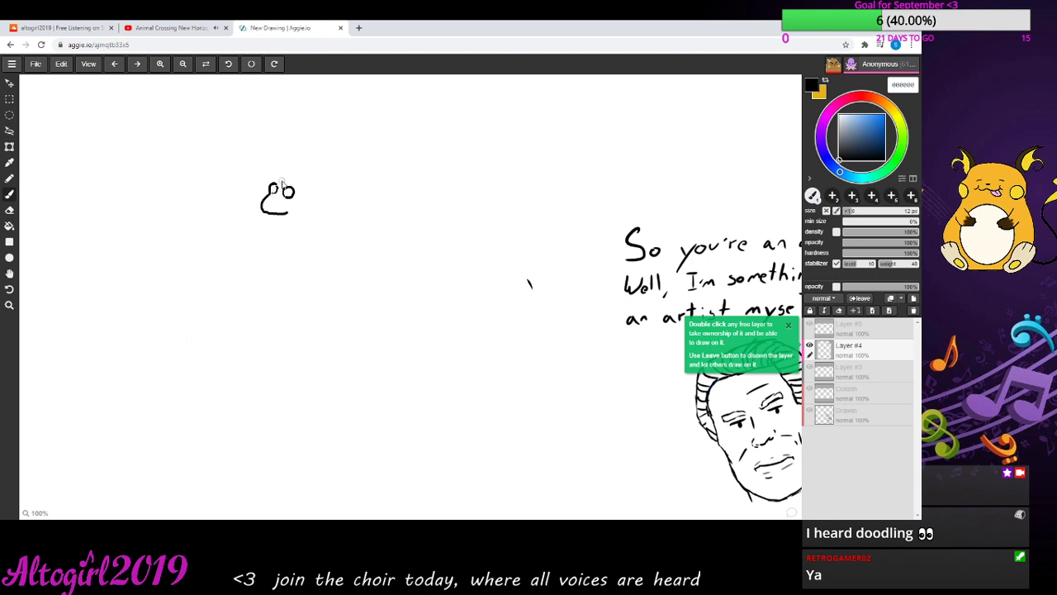
left_click_drag(273, 182, 275, 175)
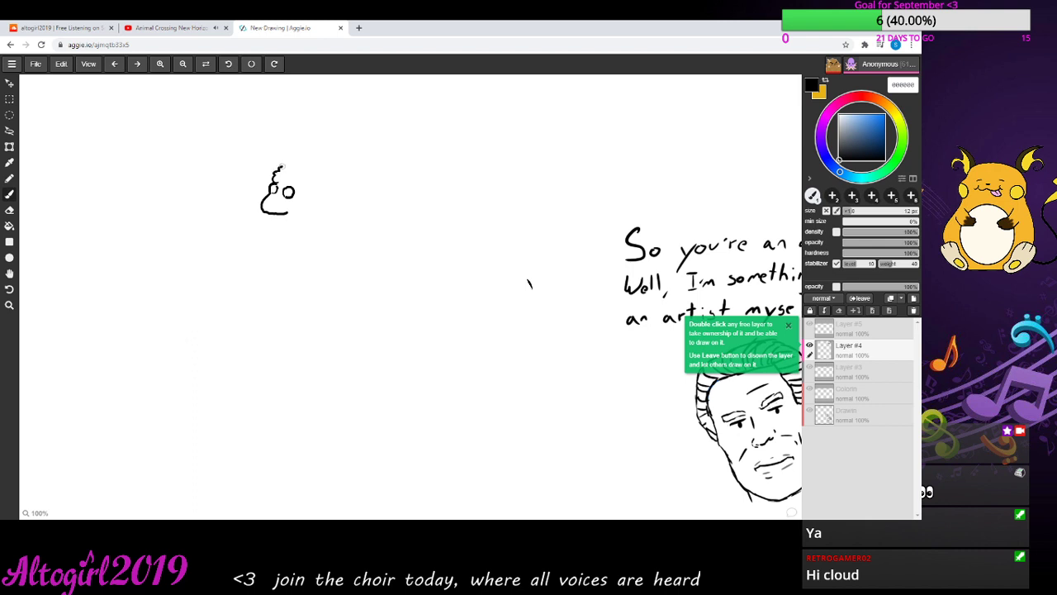
mouse_move(285, 165)
left_mouse_down()
mouse_move(314, 180)
mouse_move(308, 187)
left_mouse_up()
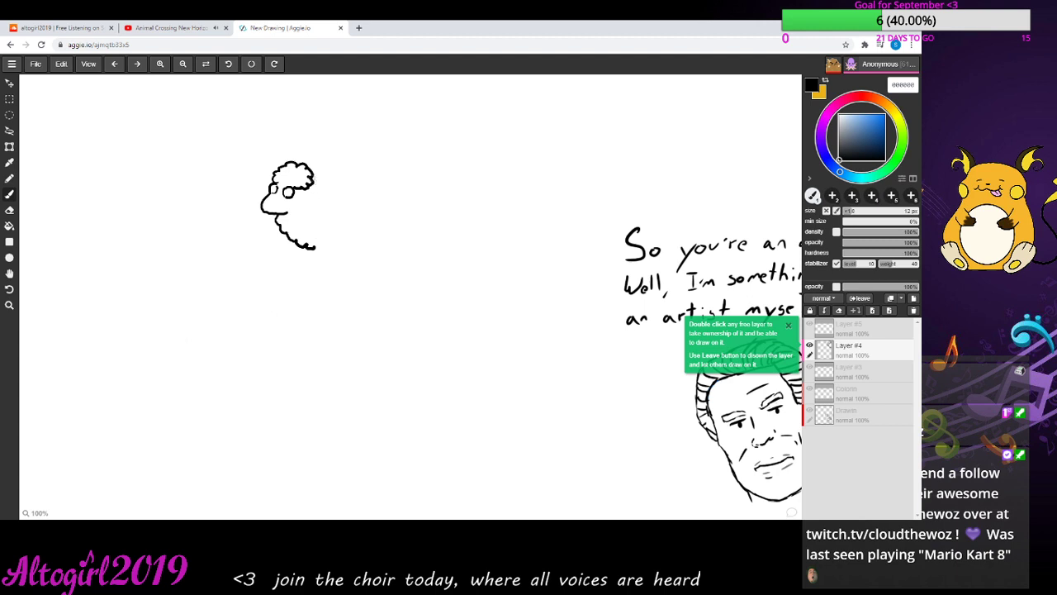
- Outline the sheep's woolly body with scalloped strokes behind the head, adding a fluffy tail and ear
left_click_drag(311, 178, 323, 177)
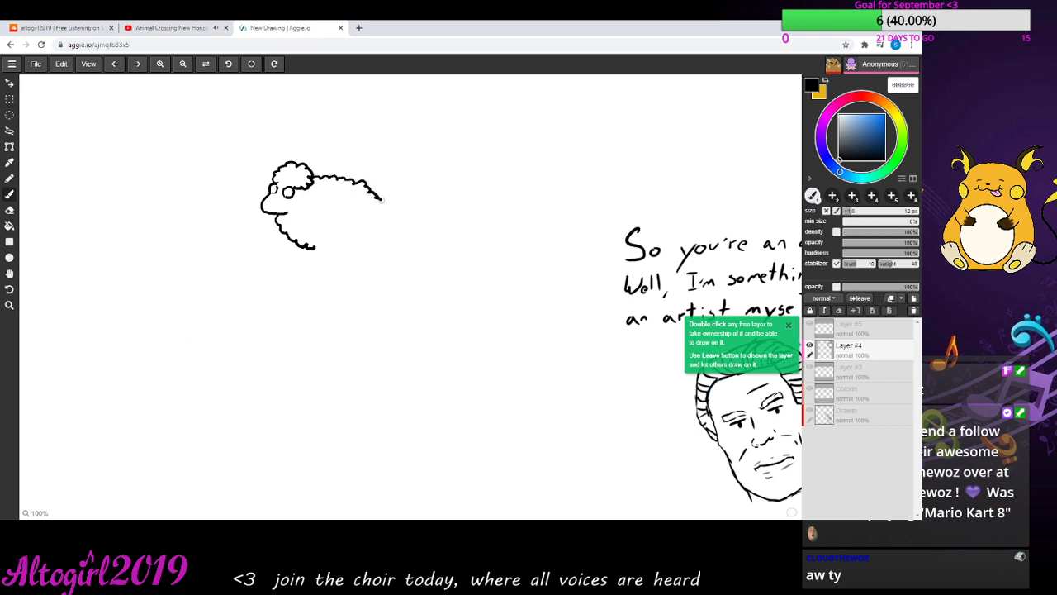
mouse_move(383, 199)
left_mouse_down()
mouse_move(366, 246)
mouse_move(323, 252)
left_mouse_up()
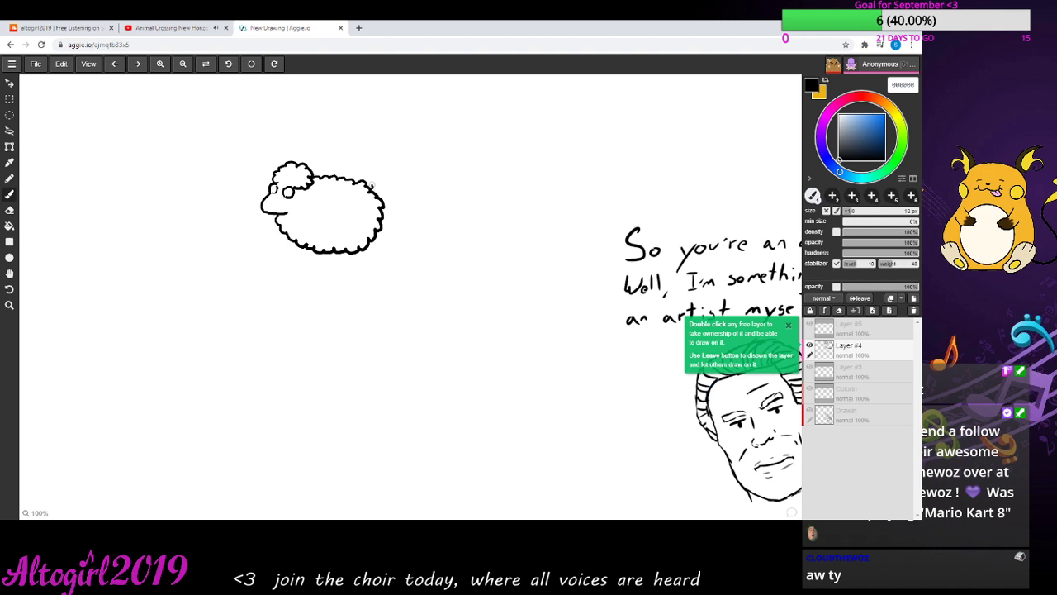
left_click_drag(372, 186, 375, 183)
left_click_drag(302, 193, 305, 200)
left_click_drag(304, 198, 314, 201)
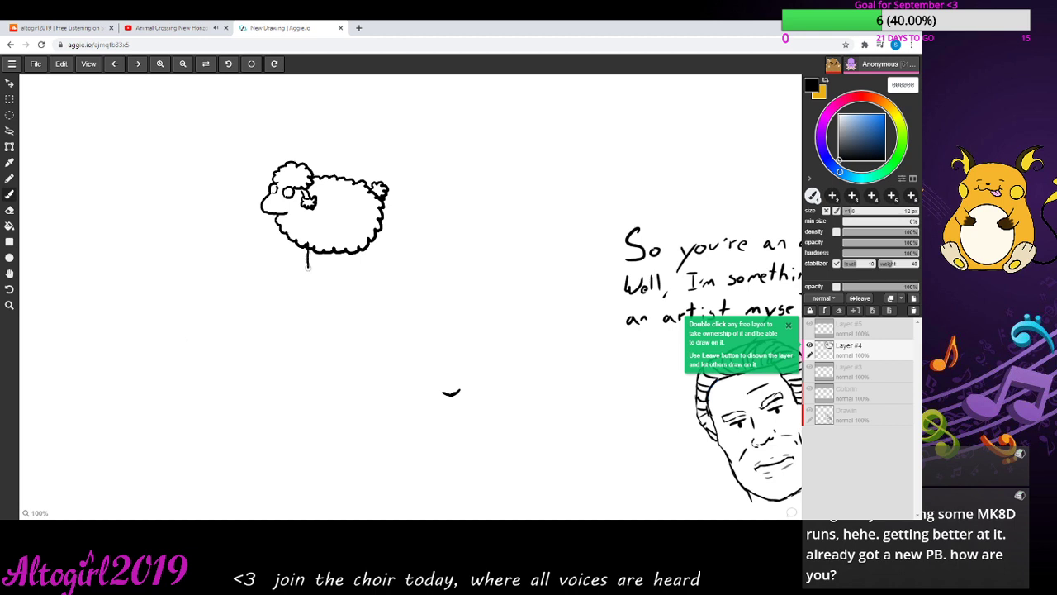
- Draw four short solid black legs beneath the sheep's body, two at the front and two at the rear
left_click_drag(308, 266, 308, 274)
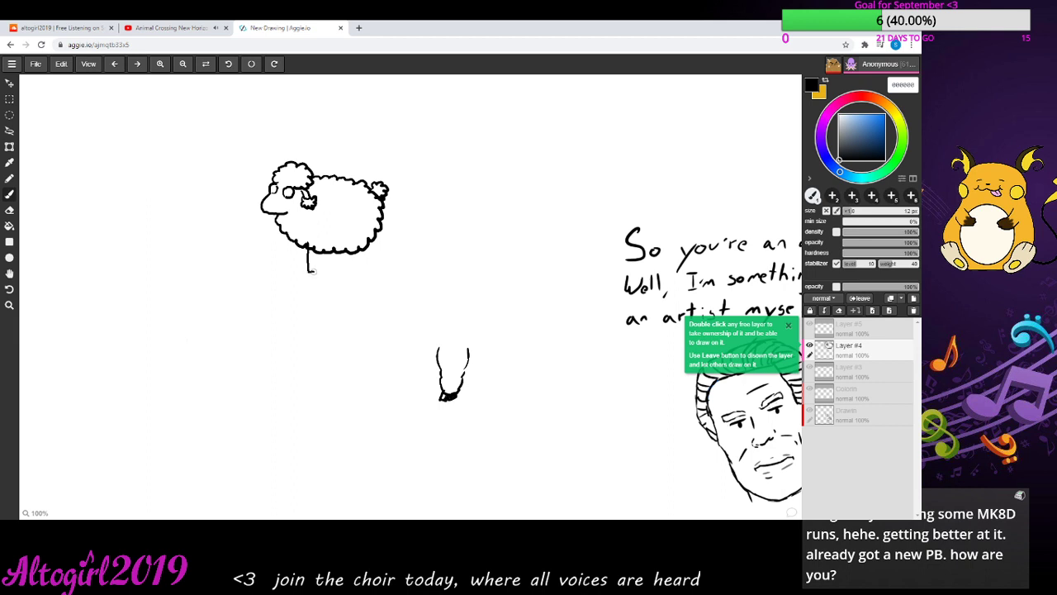
left_click_drag(312, 268, 309, 244)
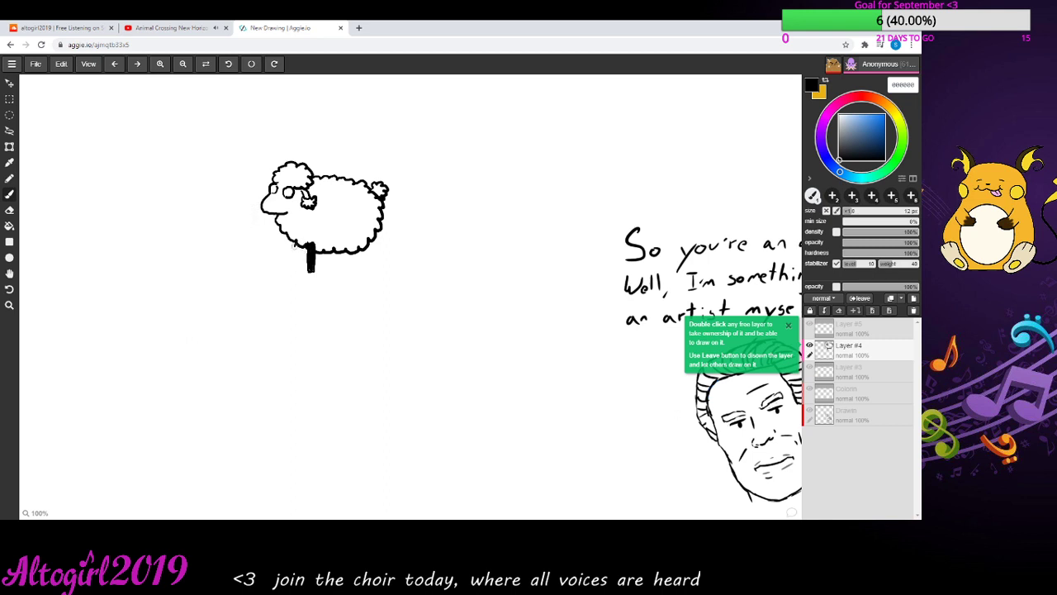
left_click_drag(293, 252, 297, 267)
mouse_move(351, 256)
left_mouse_down()
mouse_move(353, 272)
mouse_move(358, 259)
left_mouse_up()
left_click_drag(354, 257, 356, 269)
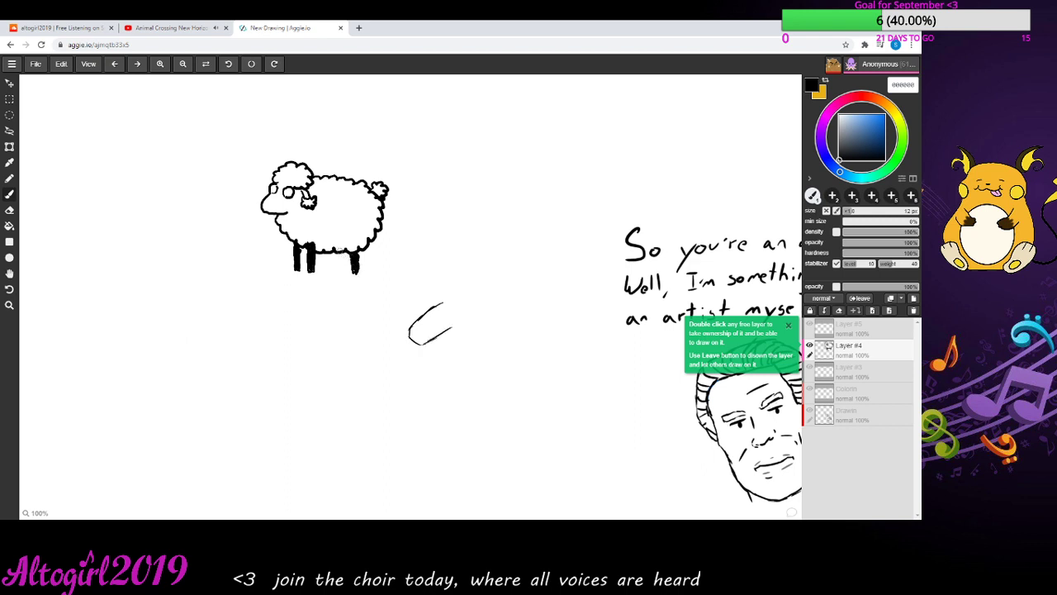
mouse_move(341, 251)
left_mouse_down()
mouse_move(343, 271)
mouse_move(345, 253)
mouse_move(343, 261)
left_mouse_up()
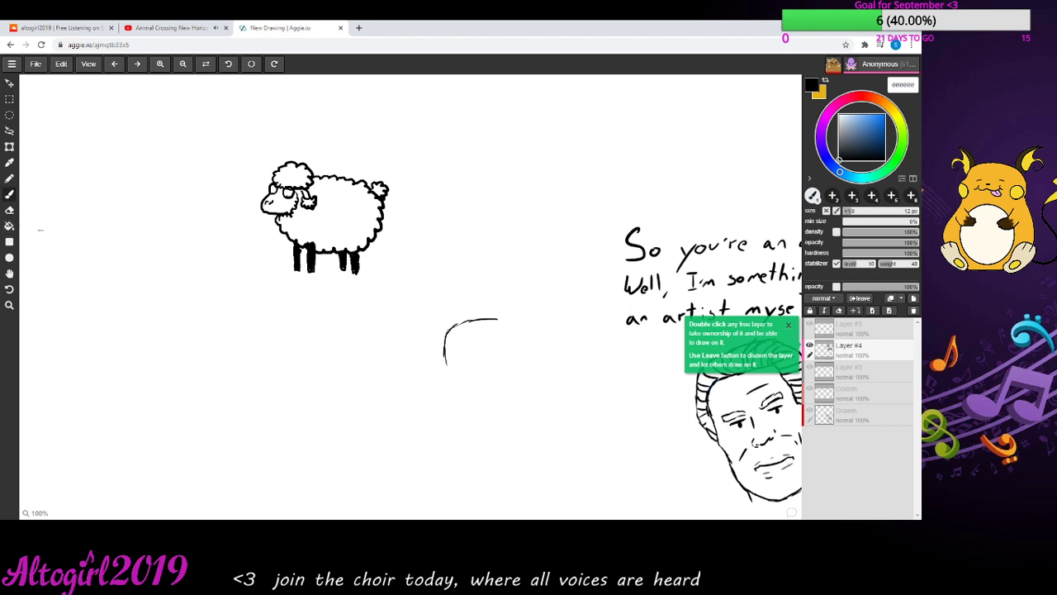
left_click(9, 225)
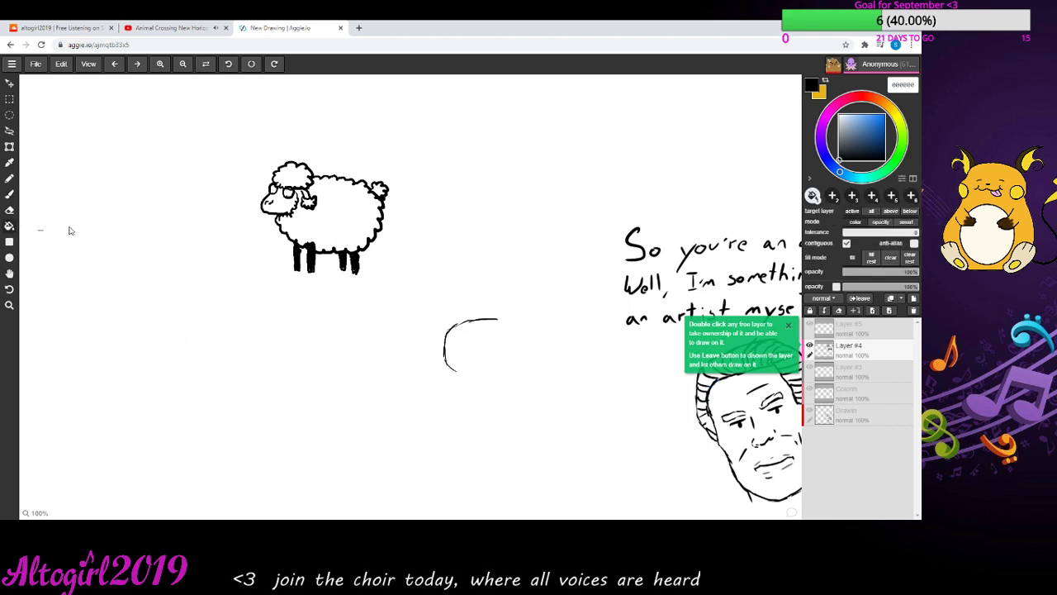
left_click(281, 208)
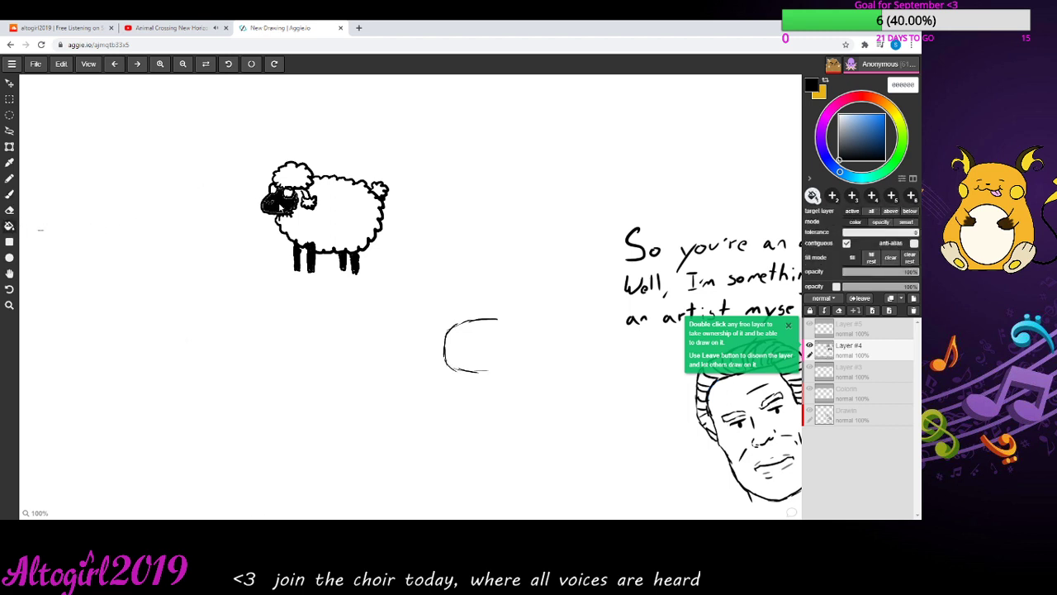
left_click(114, 65)
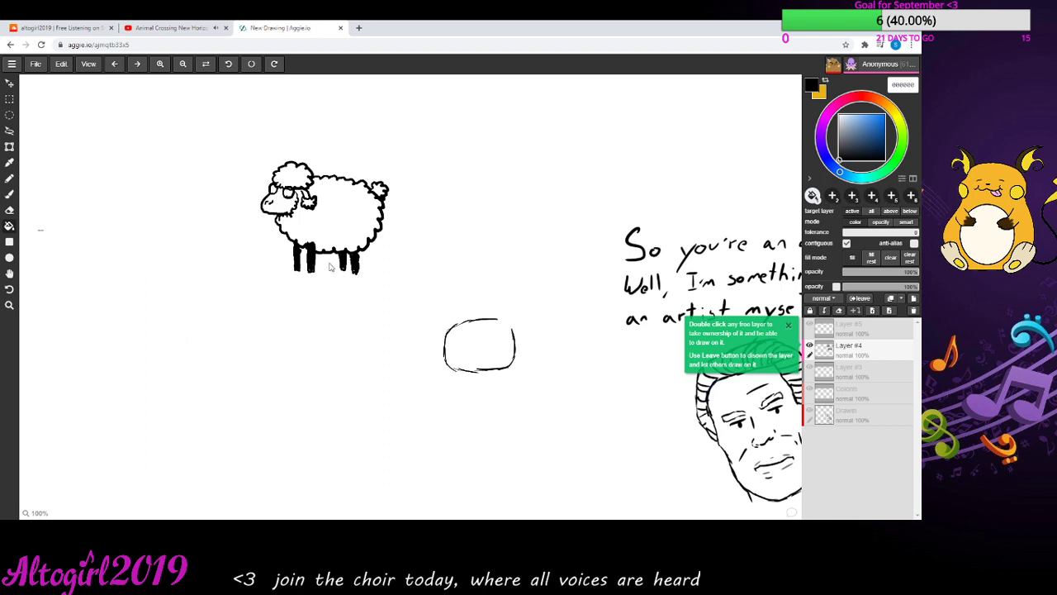
- Raise the fill tolerance and fill the sheep's face with solid black, leaving the eyes white
left_click(867, 235)
left_click_drag(868, 238, 861, 241)
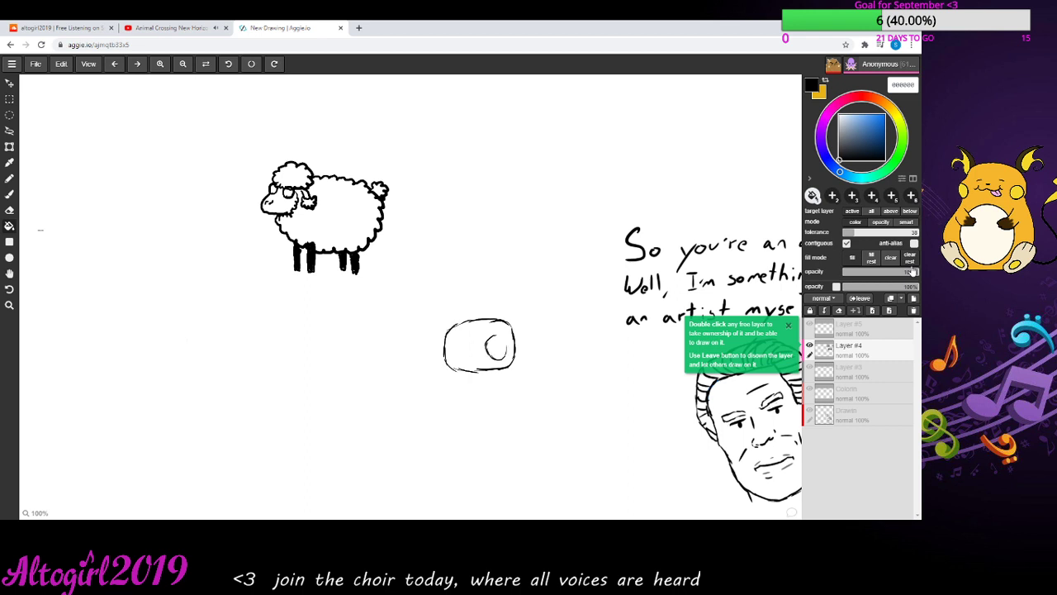
left_click(280, 208)
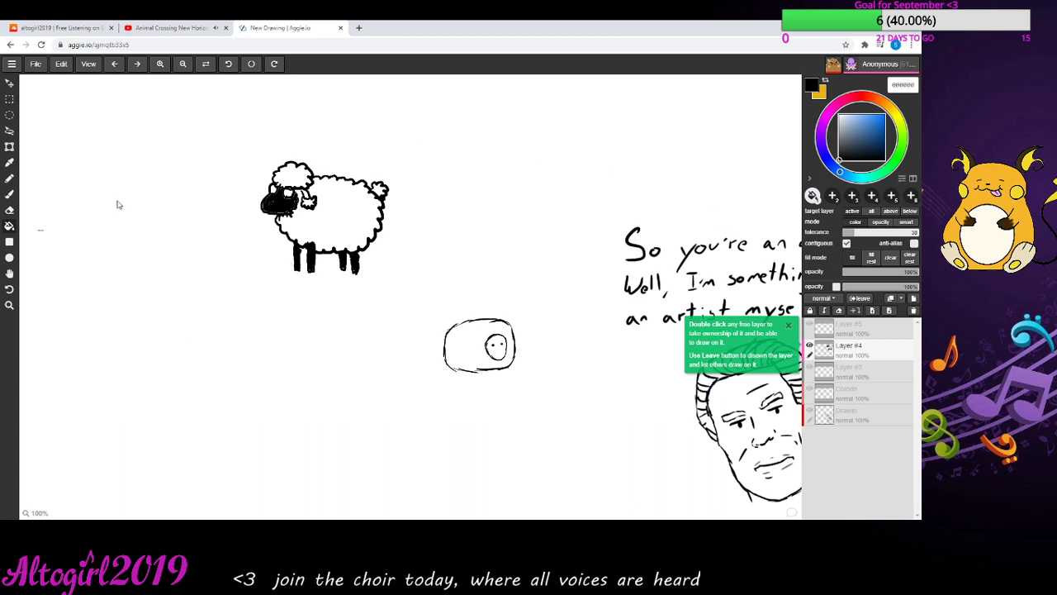
left_click(11, 197)
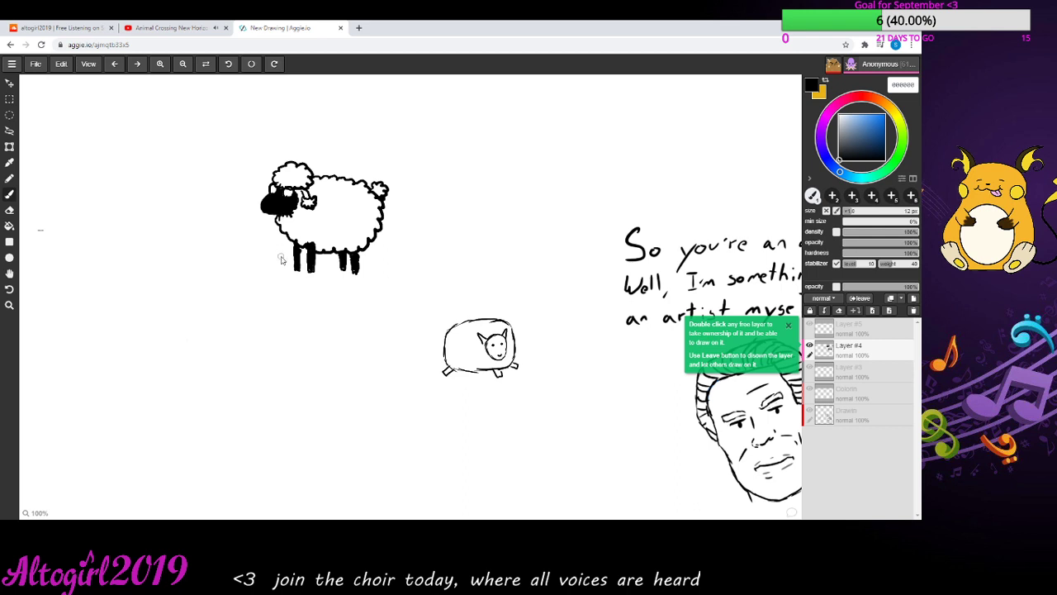
- Switch to the SoundCloud profile, look through its recent tracks, and return to the Aggie.io drawing
left_click(56, 26)
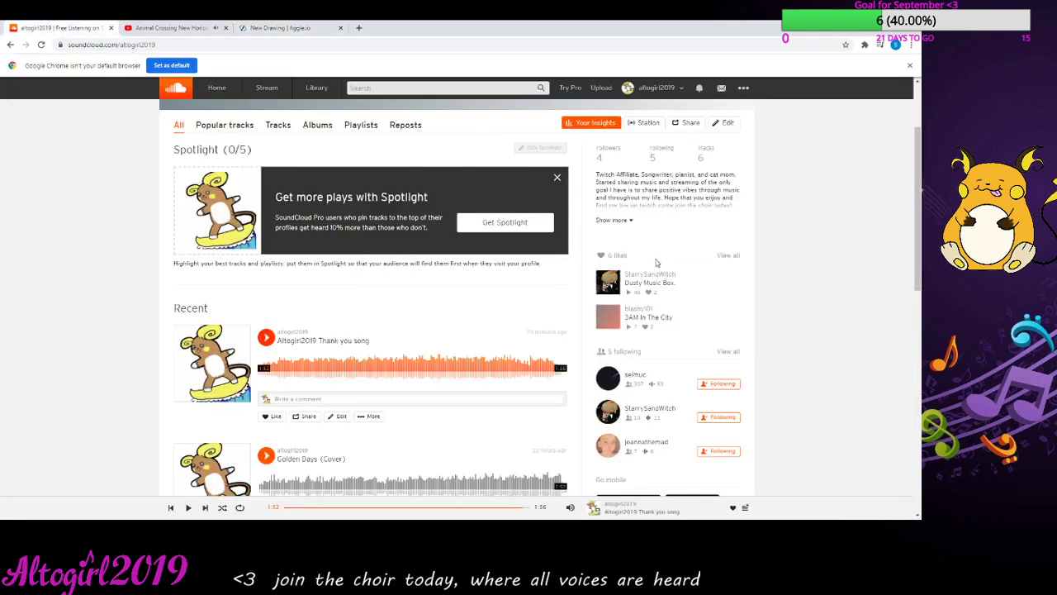
left_click(281, 28)
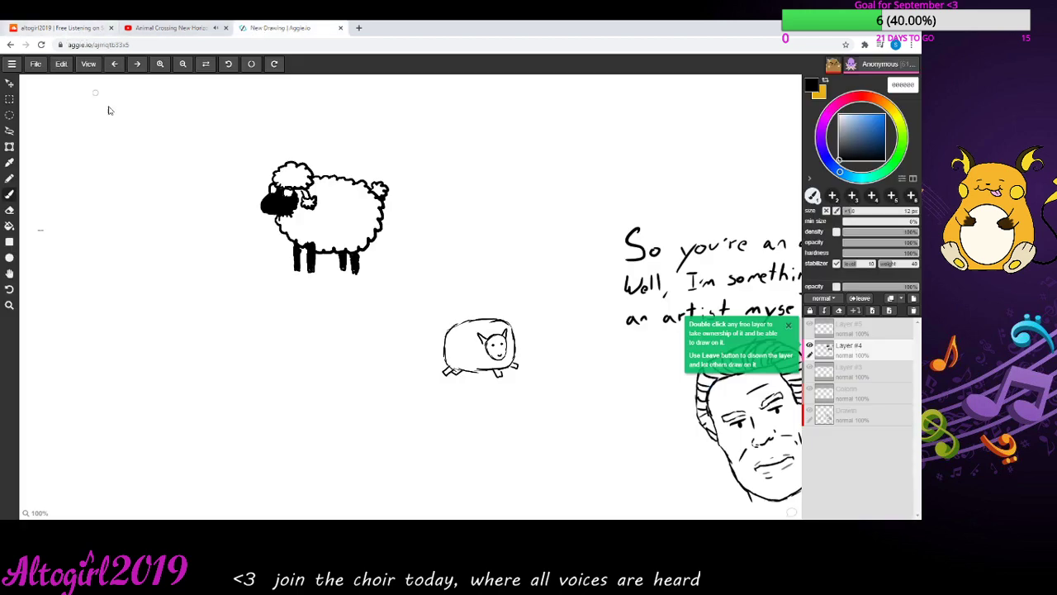
left_click(62, 27)
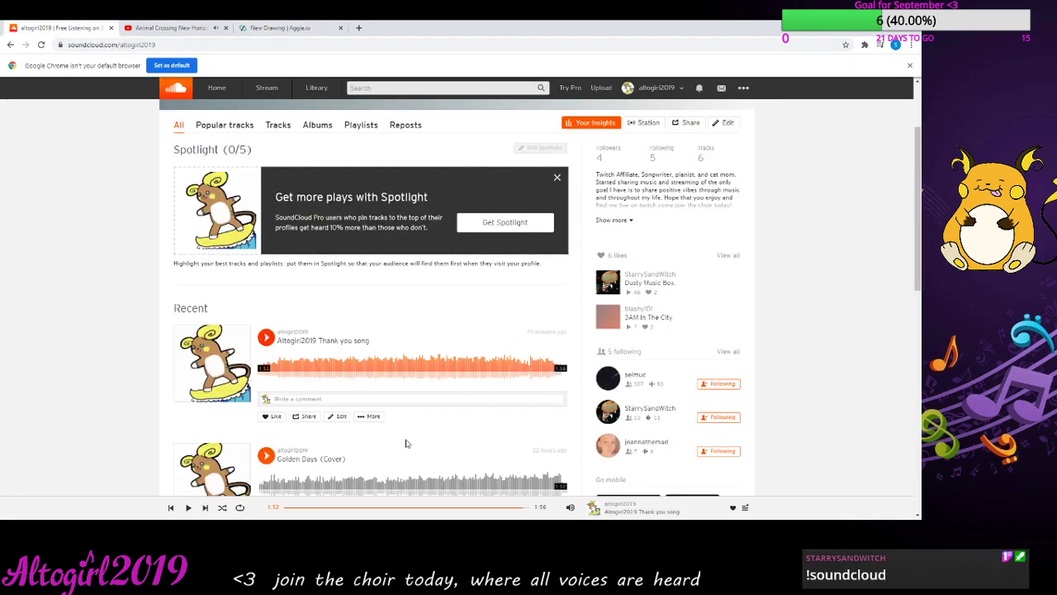
scroll(405, 441, "down", 2)
scroll(407, 446, "down", 3)
scroll(401, 441, "up", 5)
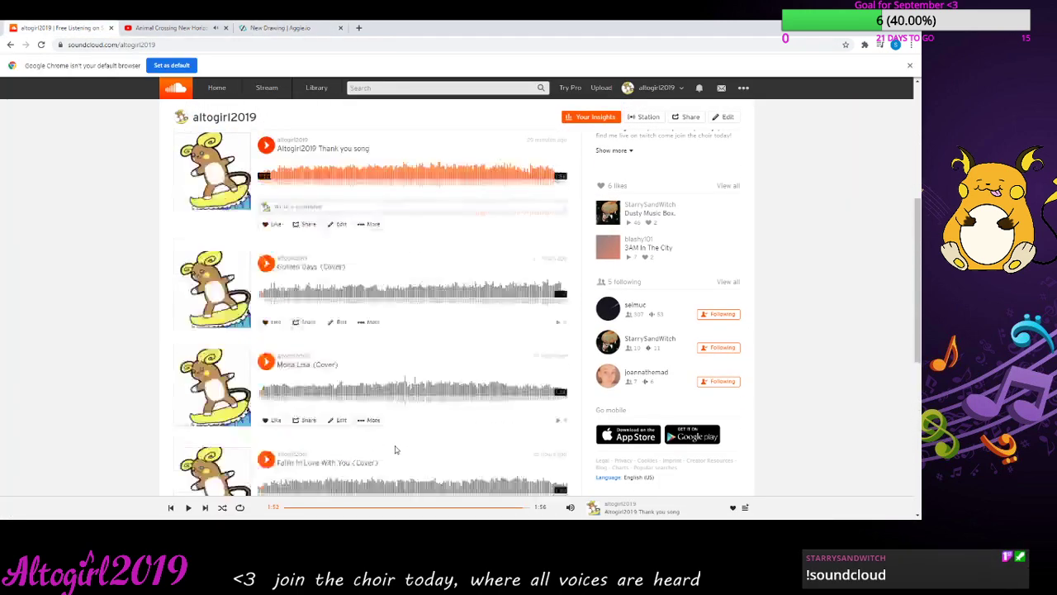
left_click(290, 28)
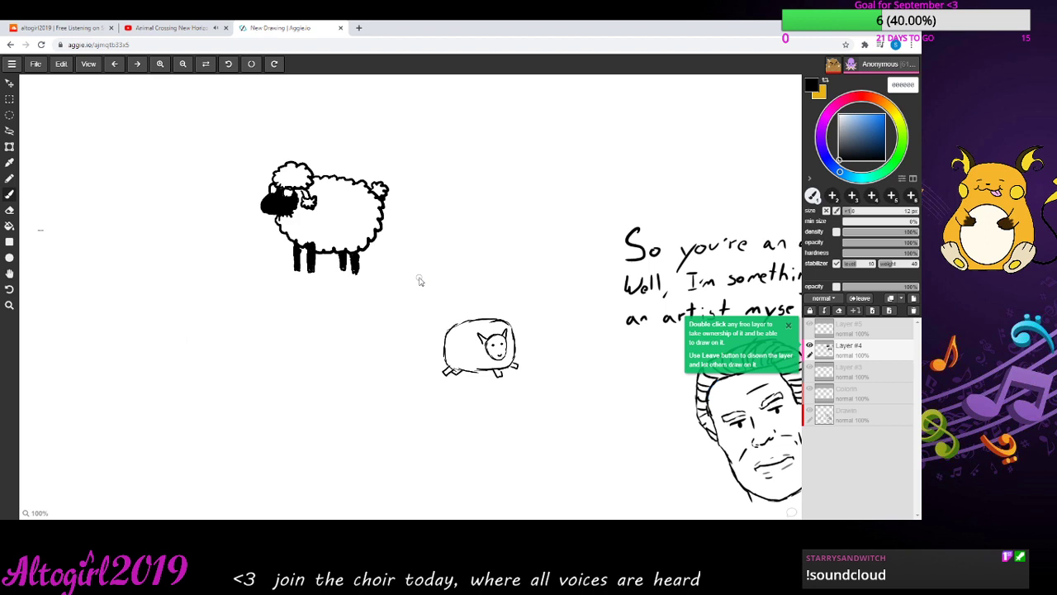
- Choose a bright yellow and fill the woolly sheep's larger eye with it
left_click(894, 119)
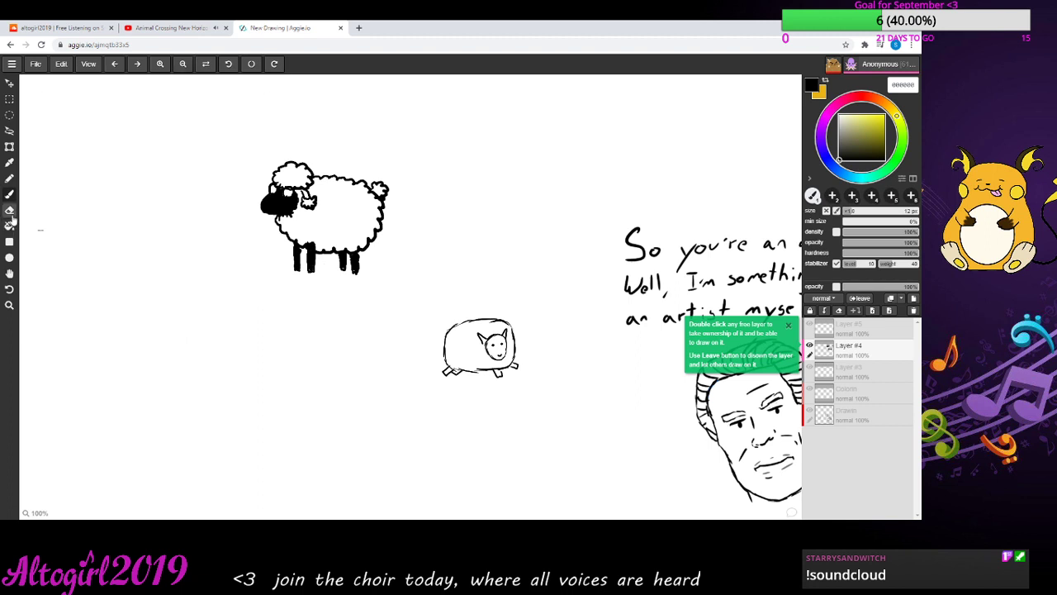
left_click(9, 226)
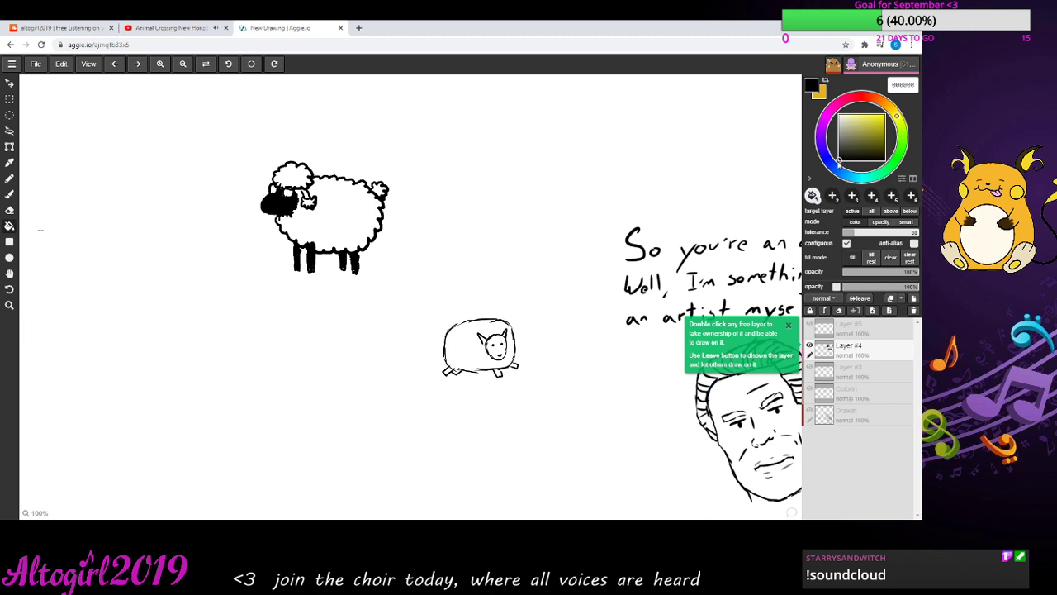
left_click_drag(872, 132, 902, 109)
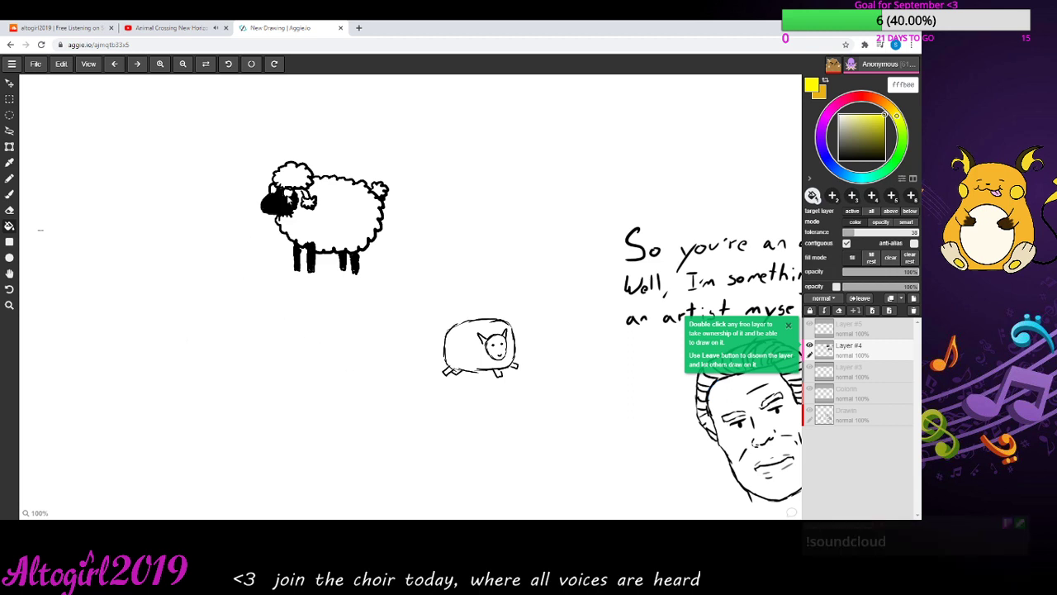
left_click(289, 195)
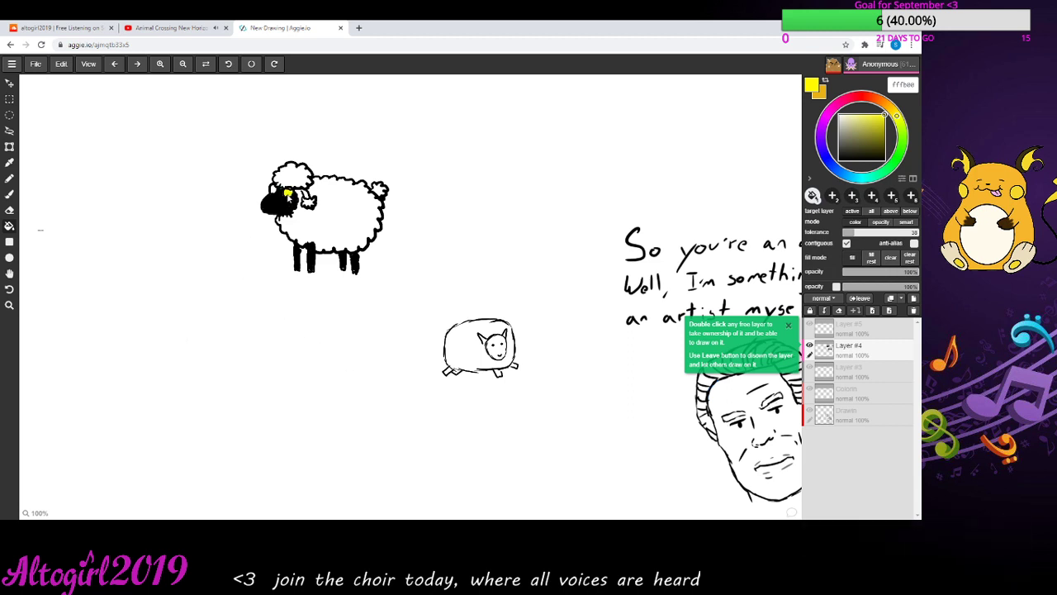
- Fill the black-faced sheep's smaller eye with yellow, and paint a white smile and white eye highlights on its face
left_click(275, 190)
left_click(8, 193)
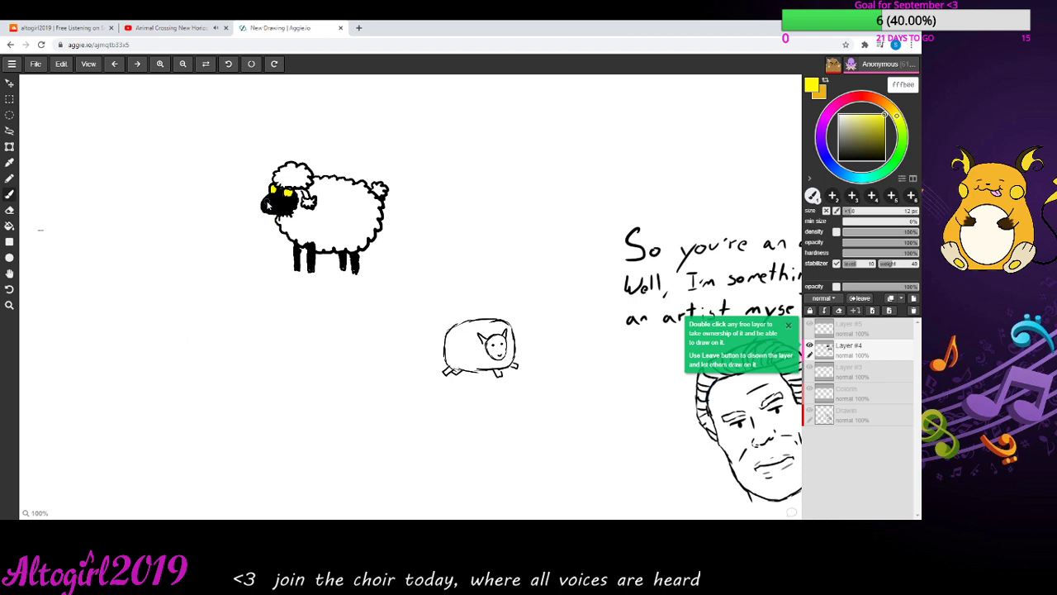
left_click_drag(266, 202, 274, 207)
left_click(840, 116)
left_click_drag(840, 116, 840, 161)
left_click_drag(275, 209, 273, 206)
left_click(841, 120)
left_click(840, 116)
left_click_drag(454, 350, 462, 355)
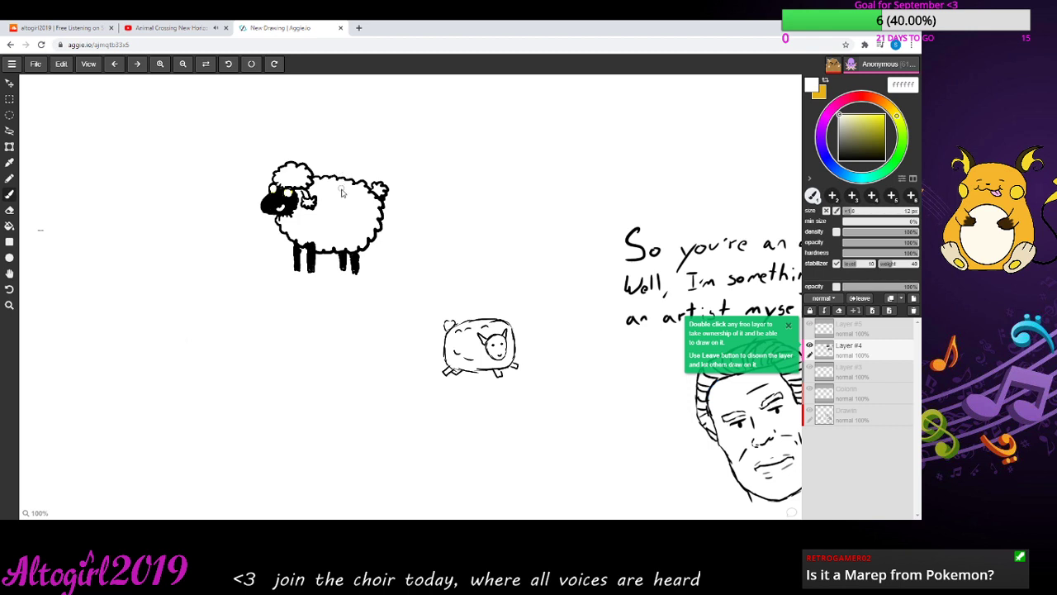
- Set the brush colour to black and the brush size to 7 px
left_click(842, 123)
mouse_move(842, 123)
left_mouse_down()
mouse_move(861, 153)
mouse_move(837, 100)
left_mouse_up()
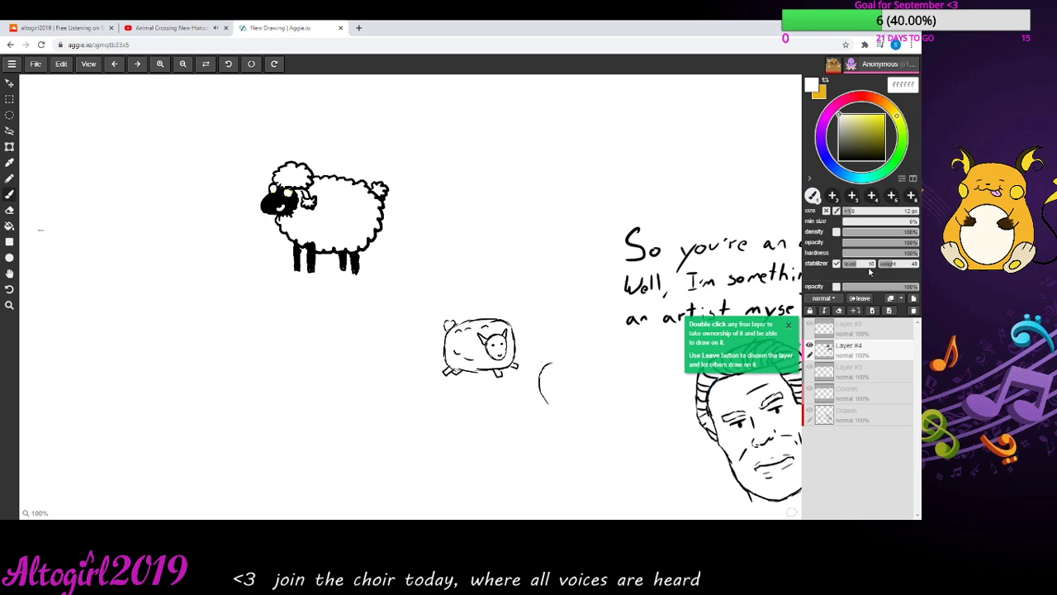
left_click_drag(846, 125, 851, 172)
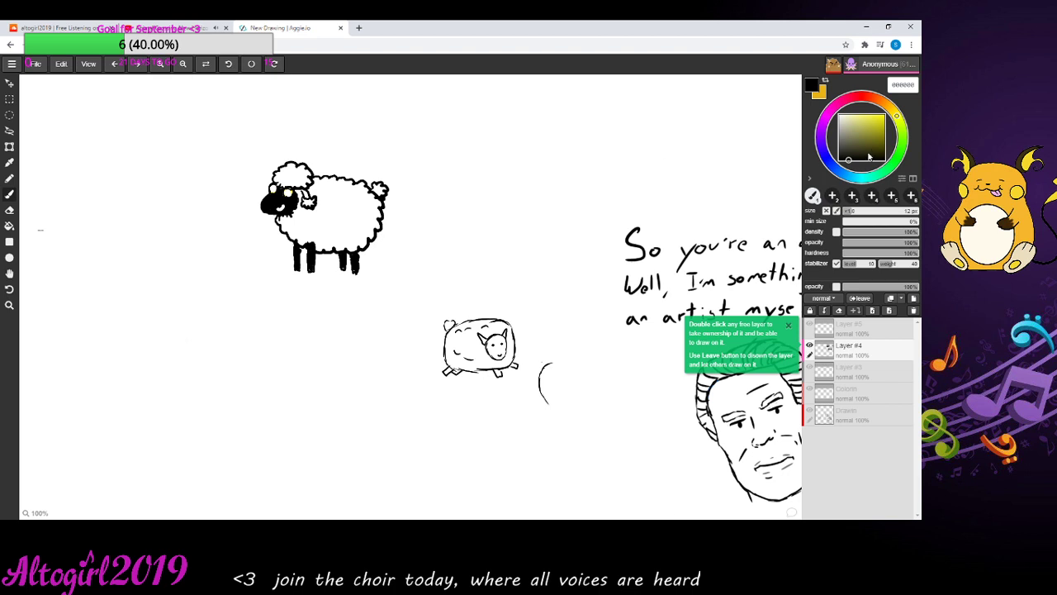
left_click_drag(889, 212, 848, 213)
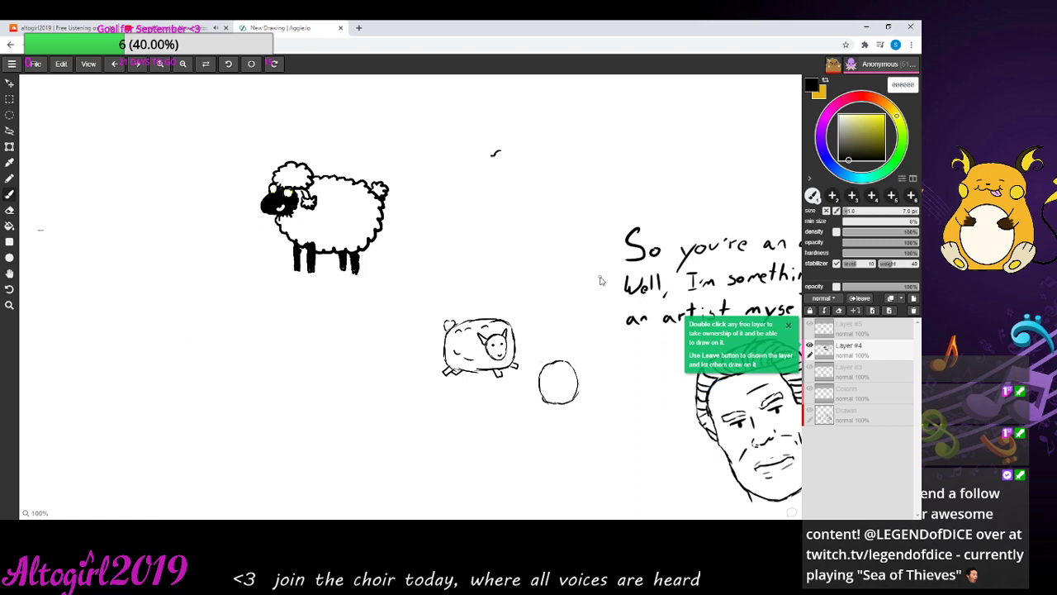
key("e")
left_click_drag(496, 158, 496, 155)
key("b")
mouse_move(479, 151)
left_mouse_down()
mouse_move(469, 145)
mouse_move(482, 133)
mouse_move(502, 142)
mouse_move(484, 150)
left_mouse_up()
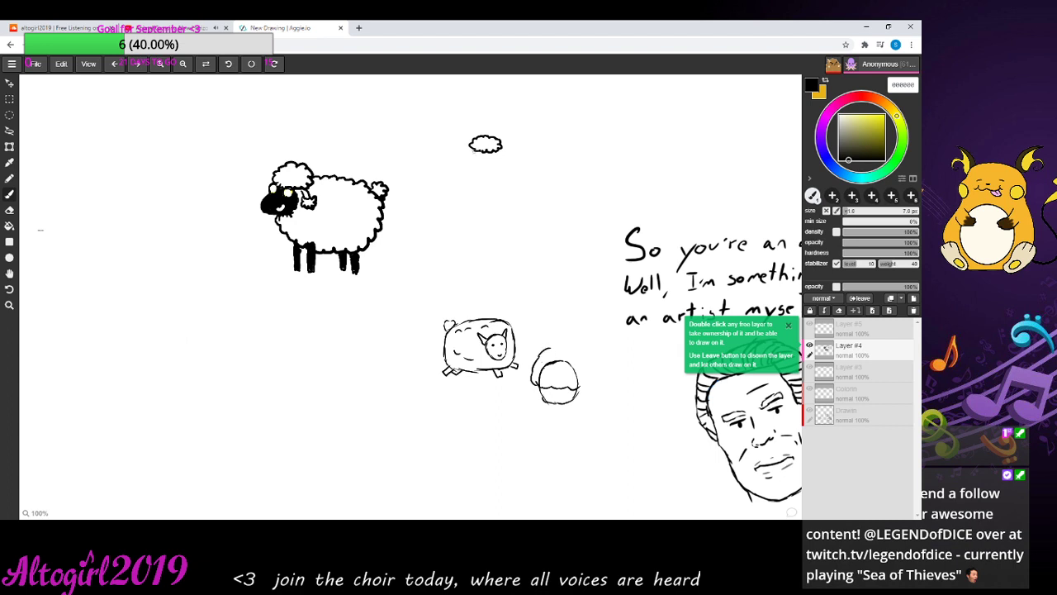
mouse_move(472, 154)
left_mouse_down()
mouse_move(487, 179)
mouse_move(498, 150)
left_mouse_up()
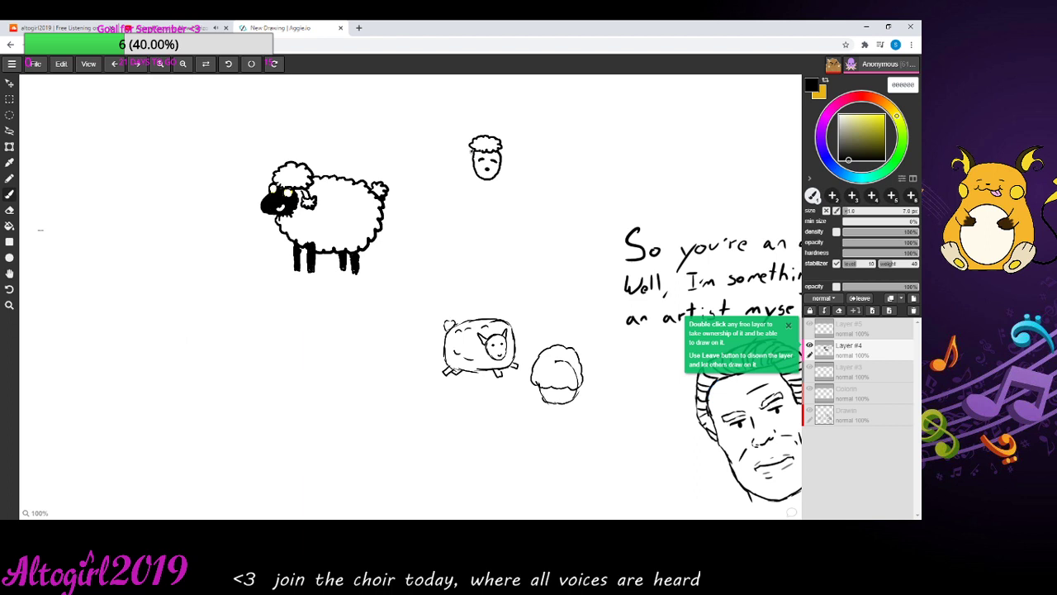
left_click_drag(469, 154, 464, 163)
key("e")
mouse_move(502, 177)
left_mouse_down()
mouse_move(472, 164)
mouse_move(491, 139)
mouse_move(468, 148)
mouse_move(505, 141)
mouse_move(466, 173)
mouse_move(484, 137)
left_mouse_up()
key("b")
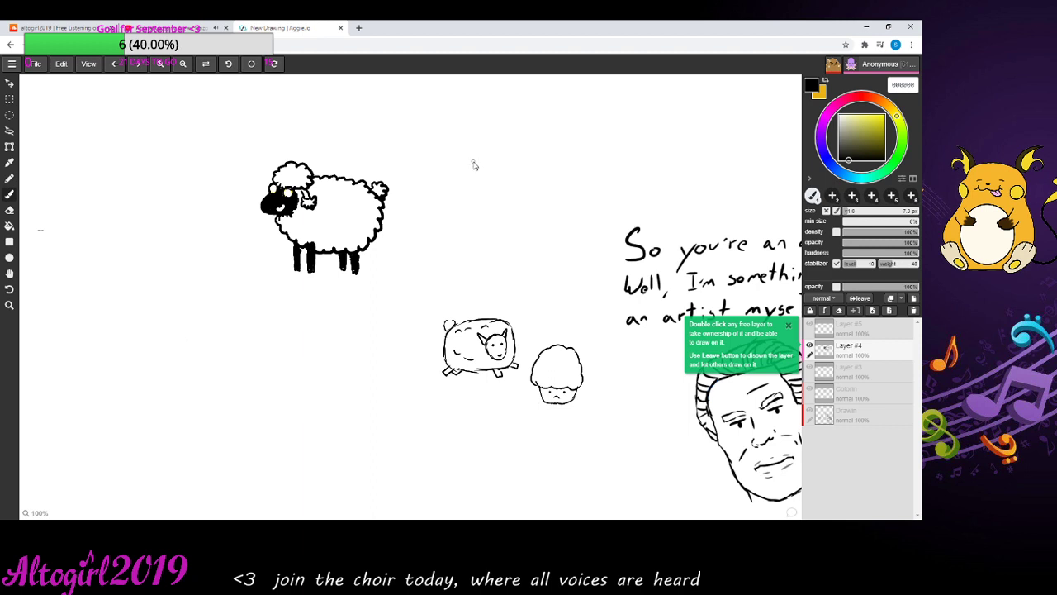
- Draw a rounded sheep face with a jagged fringe and a scalloped wool outline around it, cleaning up the outline with the eraser
mouse_move(473, 160)
left_mouse_down()
mouse_move(472, 195)
mouse_move(487, 200)
mouse_move(508, 189)
mouse_move(504, 162)
left_mouse_up()
left_click_drag(473, 165, 502, 163)
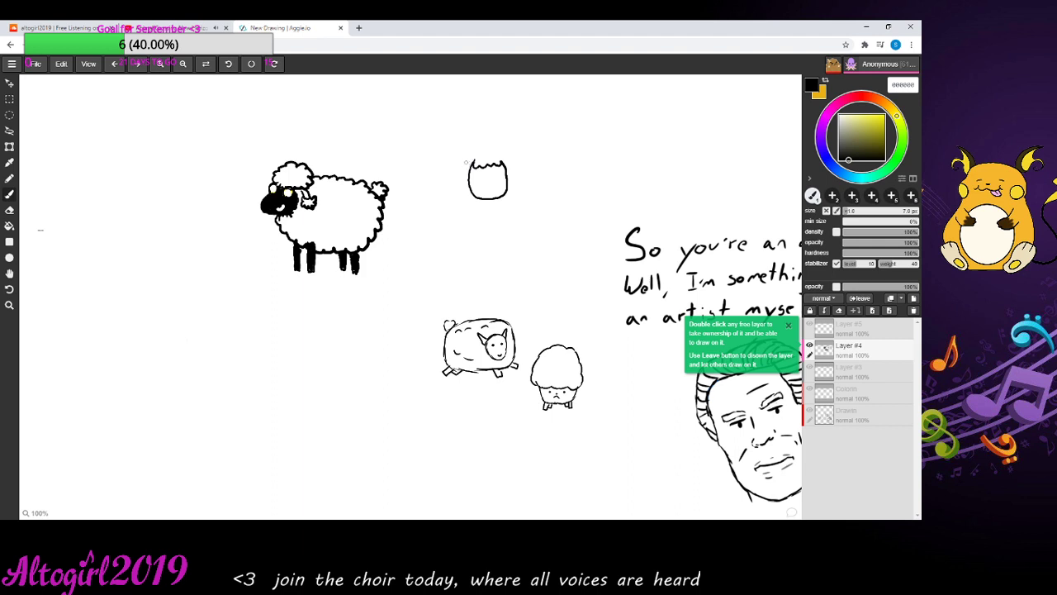
left_click_drag(468, 157, 507, 154)
mouse_move(468, 171)
left_mouse_down()
mouse_move(459, 204)
mouse_move(486, 211)
mouse_move(522, 201)
mouse_move(515, 168)
left_mouse_up()
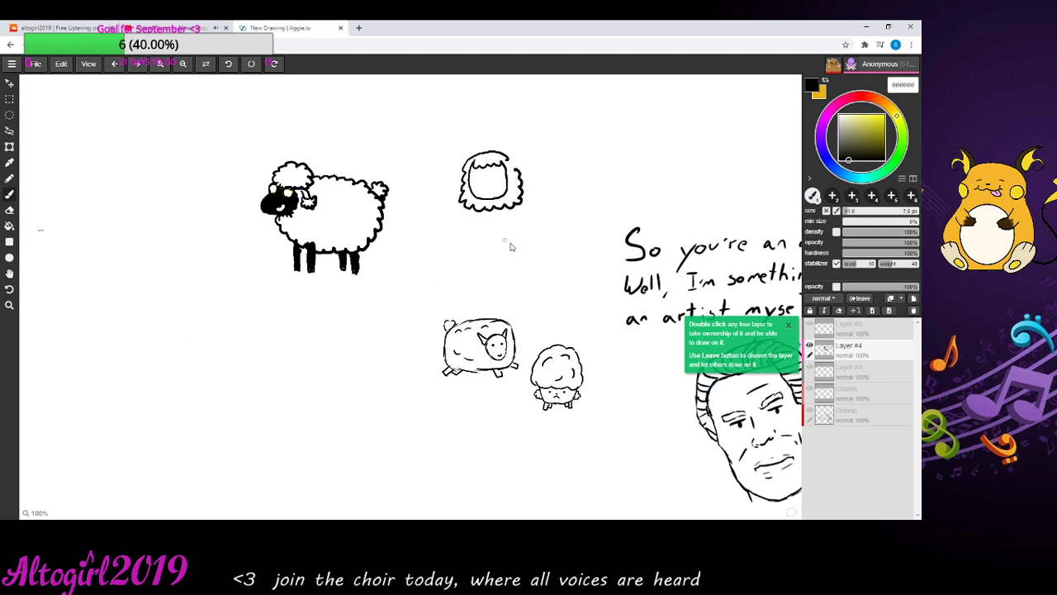
key("e")
mouse_move(523, 198)
left_mouse_down()
mouse_move(517, 166)
mouse_move(520, 199)
left_mouse_up()
key("b")
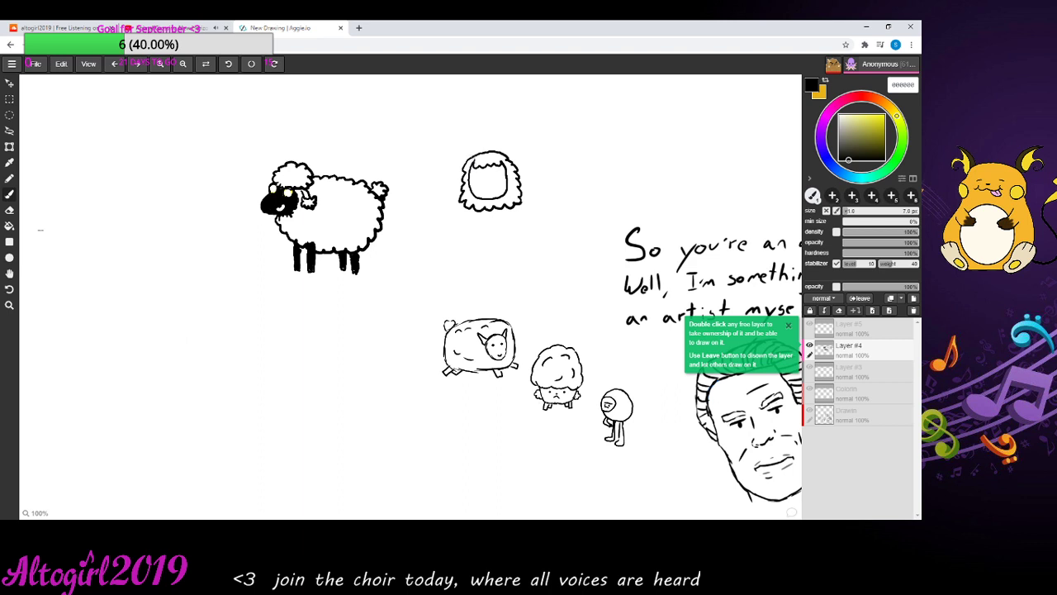
- Add two curved horns, black eyes and a nose to the new sheep head, with white highlights in the eyes
mouse_move(469, 156)
left_mouse_down()
mouse_move(437, 176)
mouse_move(455, 192)
left_mouse_up()
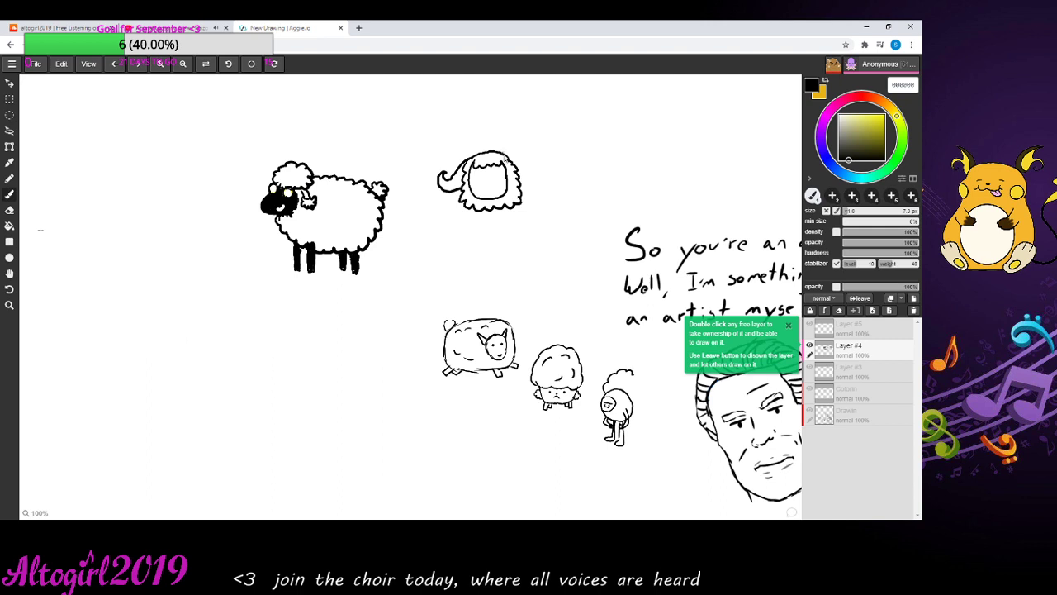
mouse_move(518, 159)
left_mouse_down()
mouse_move(538, 168)
mouse_move(531, 180)
mouse_move(529, 170)
left_mouse_up()
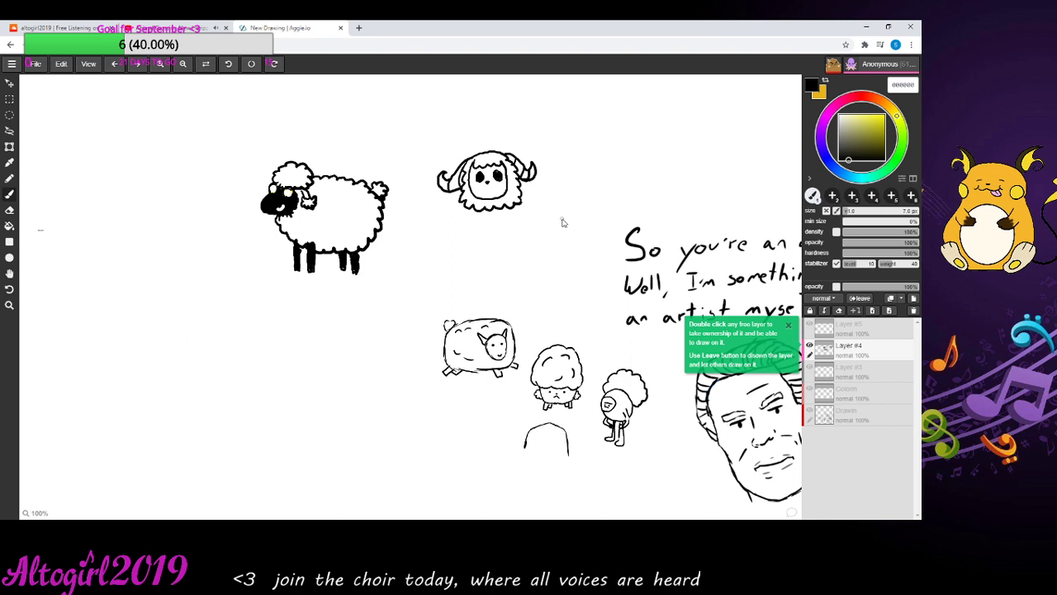
left_click(839, 120)
left_click(840, 116)
left_click(484, 175)
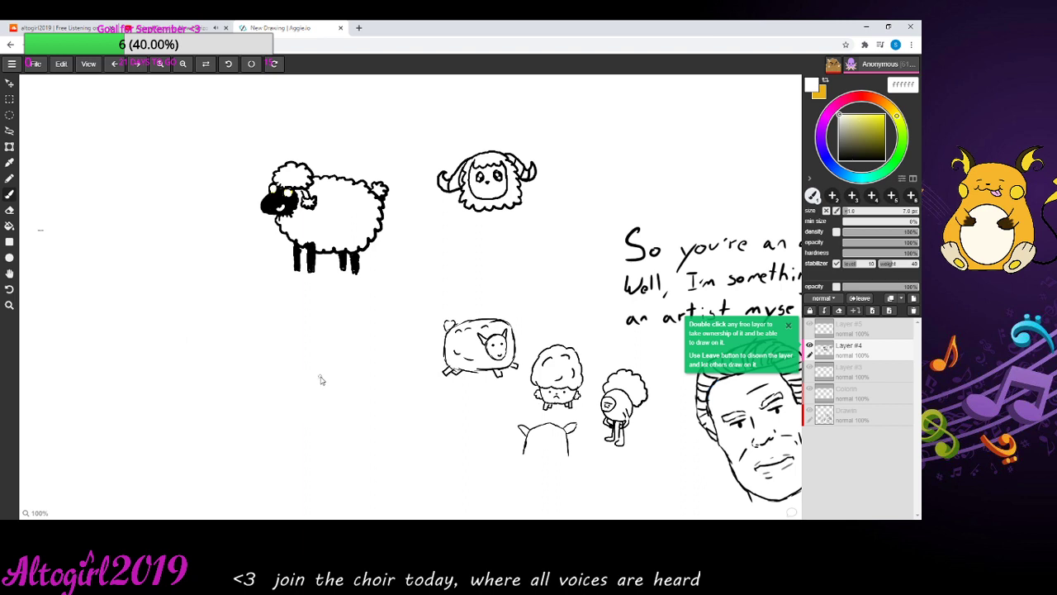
- Paint bright pink brows and a small mouth on the horned head, and fill its face with a lighter pink
left_click(840, 130)
left_click_drag(839, 132, 839, 161)
left_click(836, 107)
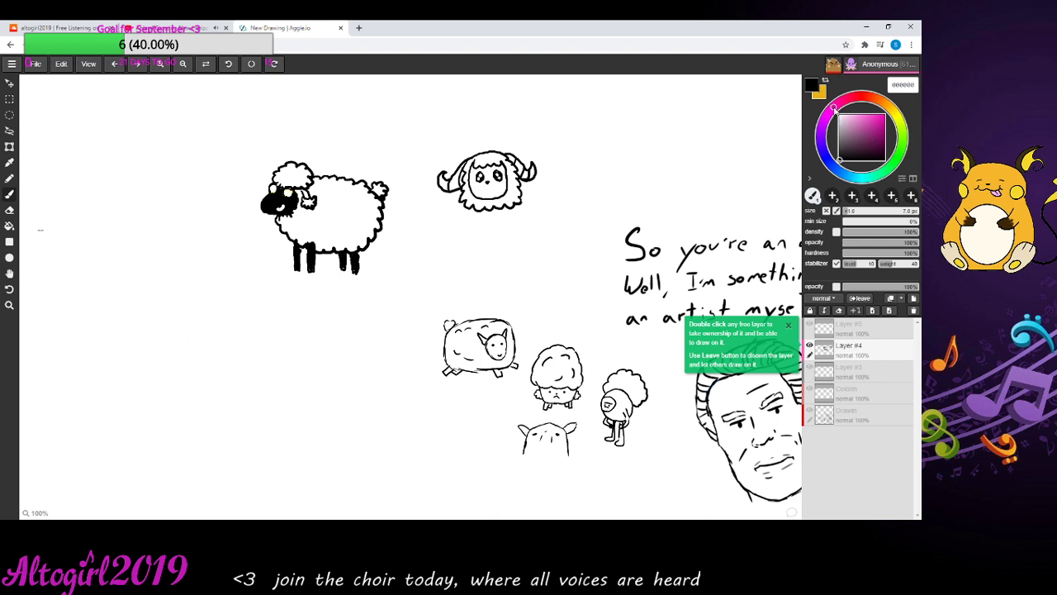
left_click(867, 115)
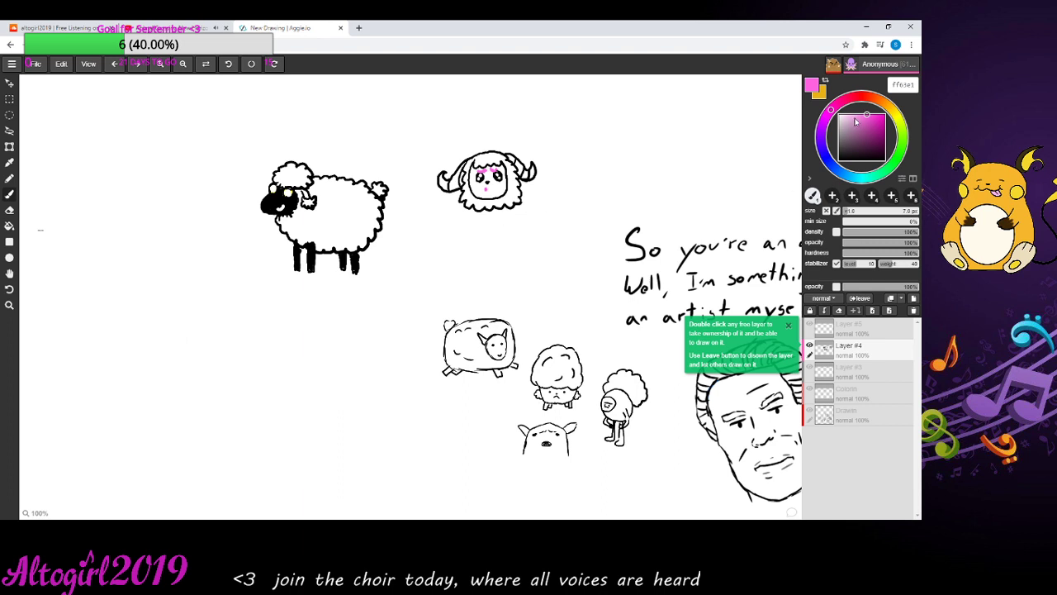
left_click_drag(866, 115, 855, 115)
left_click(10, 226)
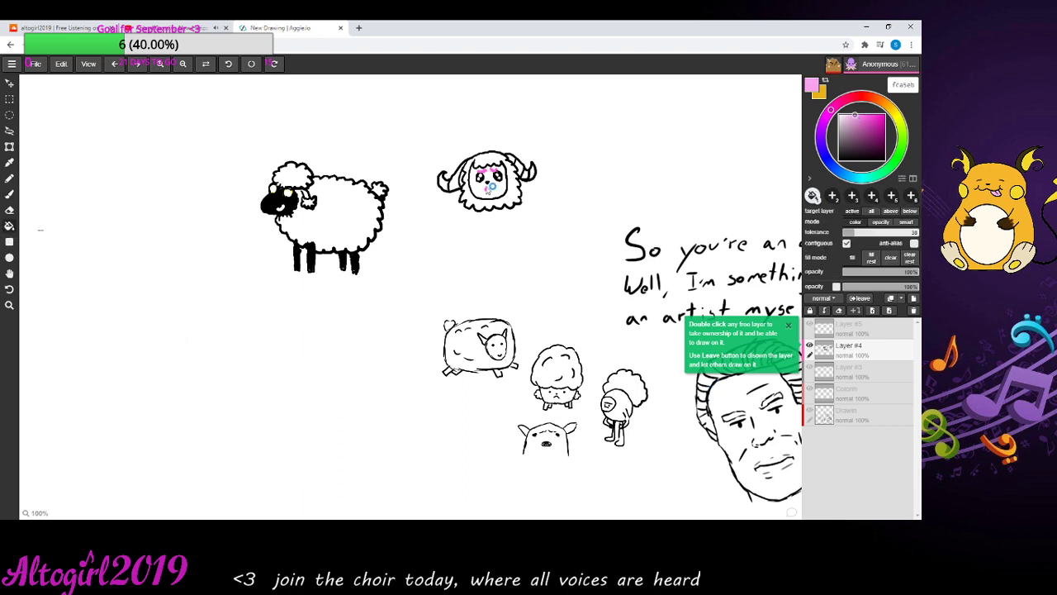
left_click(495, 190)
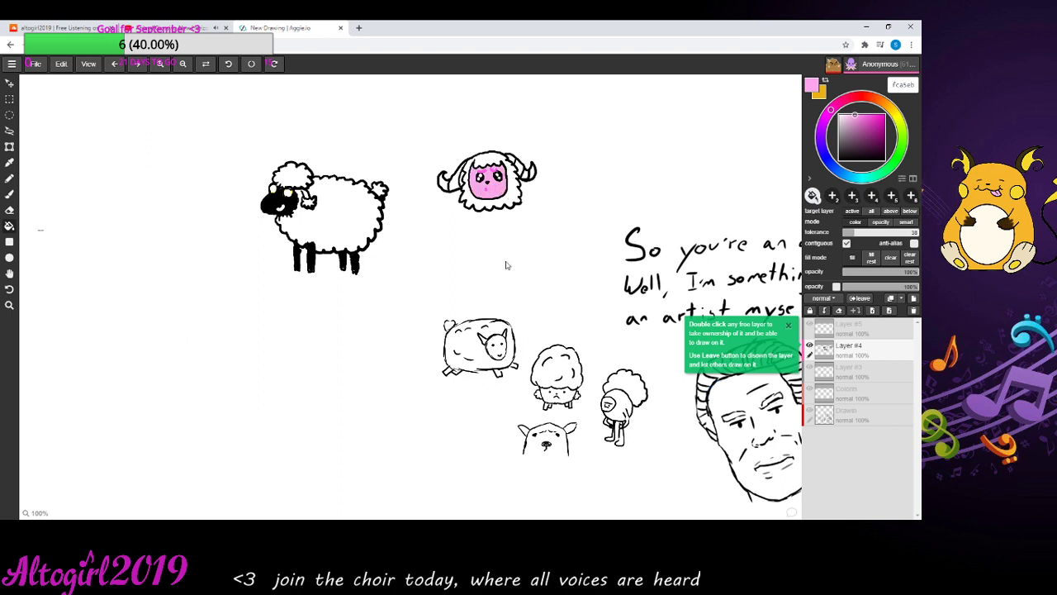
- Fill the wool around the horned head's face with a pale cream
left_click_drag(900, 116, 844, 114)
left_click(854, 119)
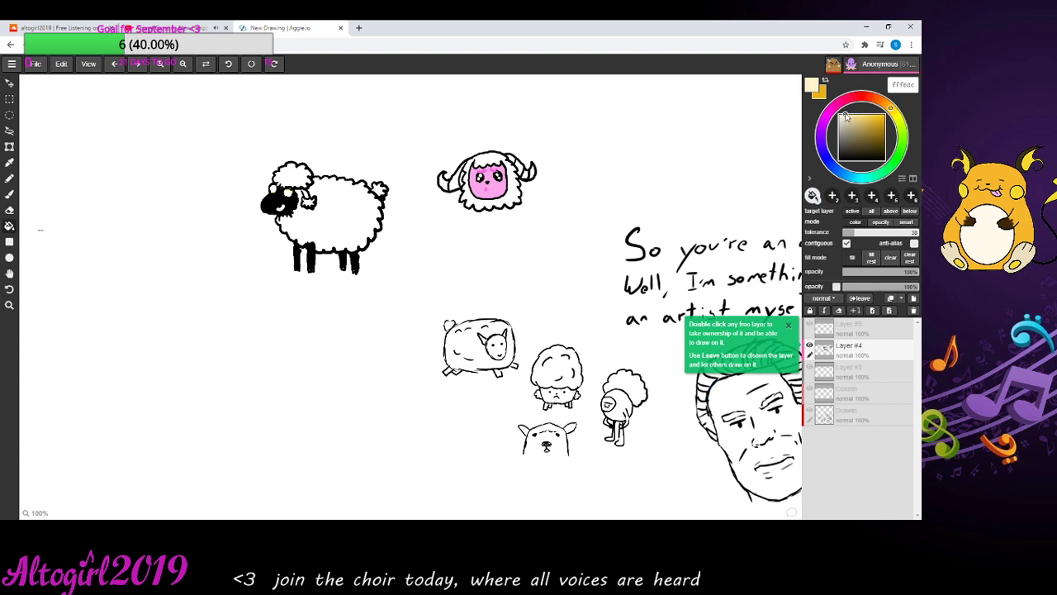
left_click(518, 191)
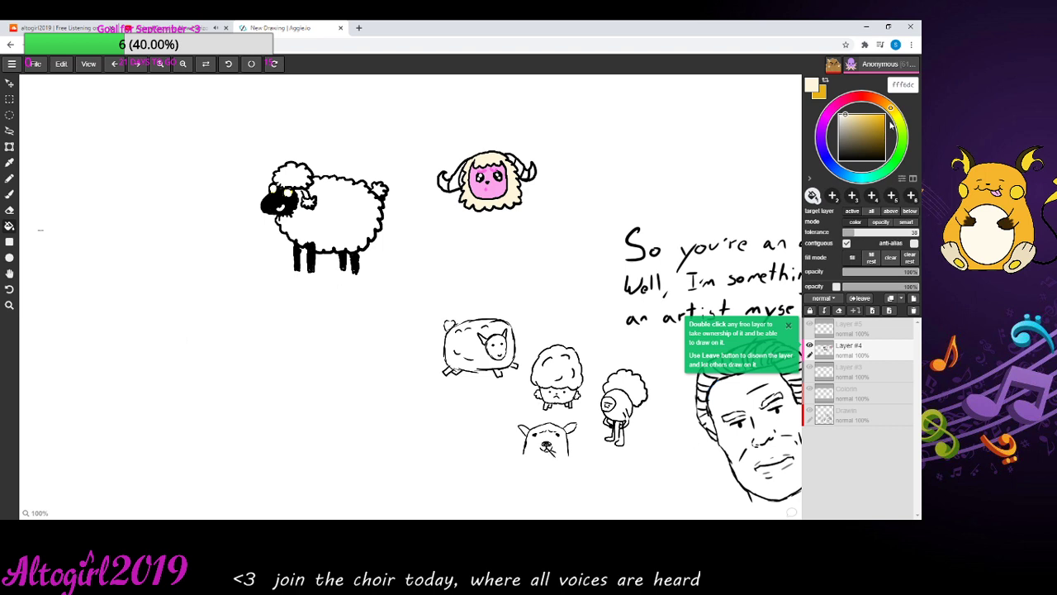
- Colour the horned head's two horns with salmon tips and pink inner sections
left_click_drag(889, 107, 873, 96)
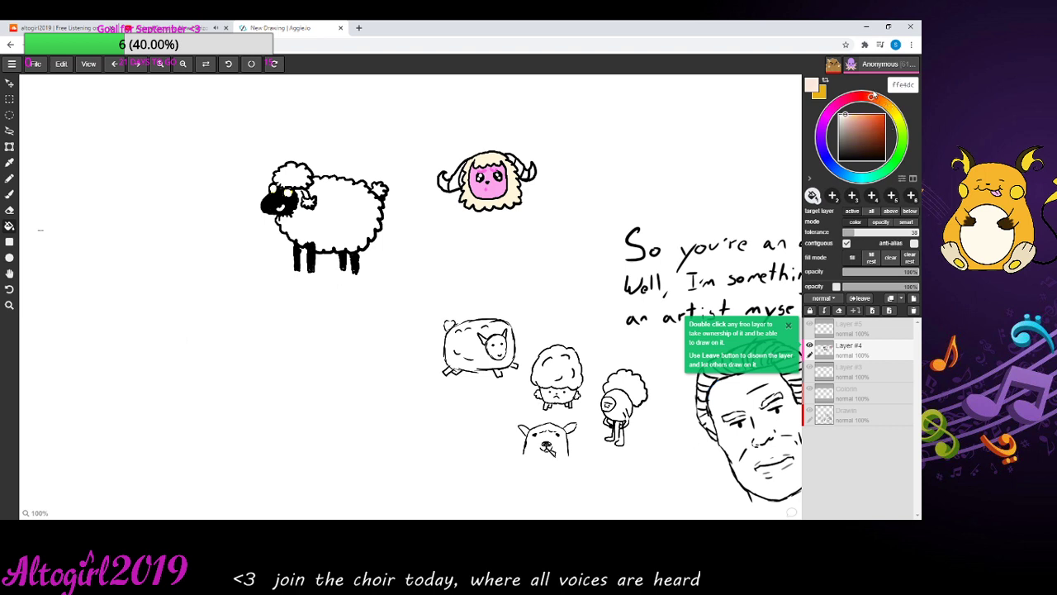
left_click(865, 117)
left_click(519, 169)
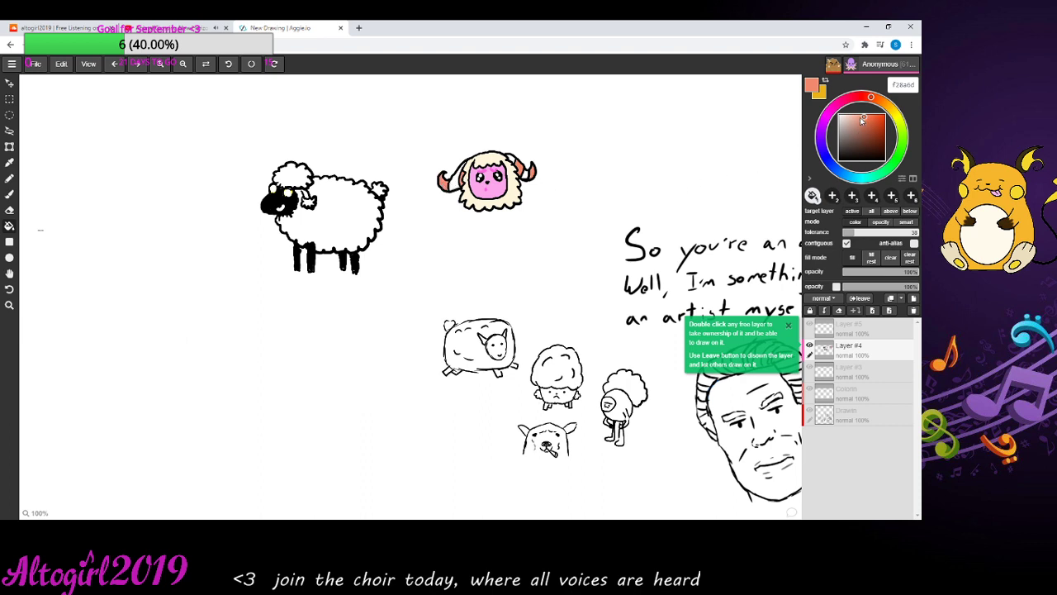
mouse_move(863, 119)
left_mouse_down()
mouse_move(849, 128)
mouse_move(878, 112)
mouse_move(869, 99)
mouse_move(834, 104)
mouse_move(862, 114)
mouse_move(831, 107)
left_mouse_up()
left_click_drag(869, 121, 865, 115)
left_click(456, 187)
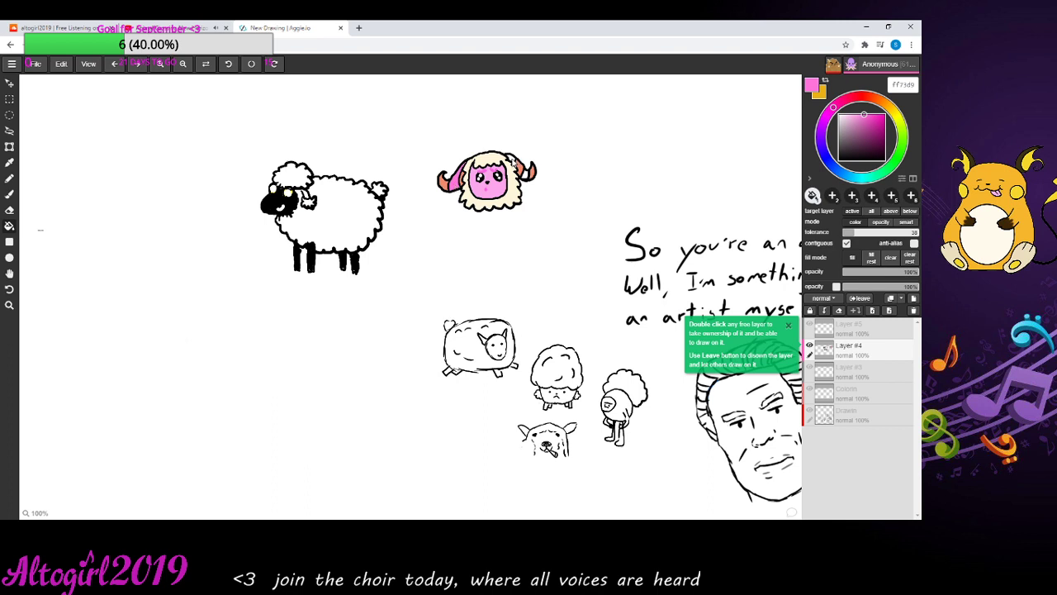
left_click(531, 180)
- Try a black background fill and undo it, and hand-letter "what?" in black with small accent marks above the horned head
left_click(840, 160)
left_click(519, 140)
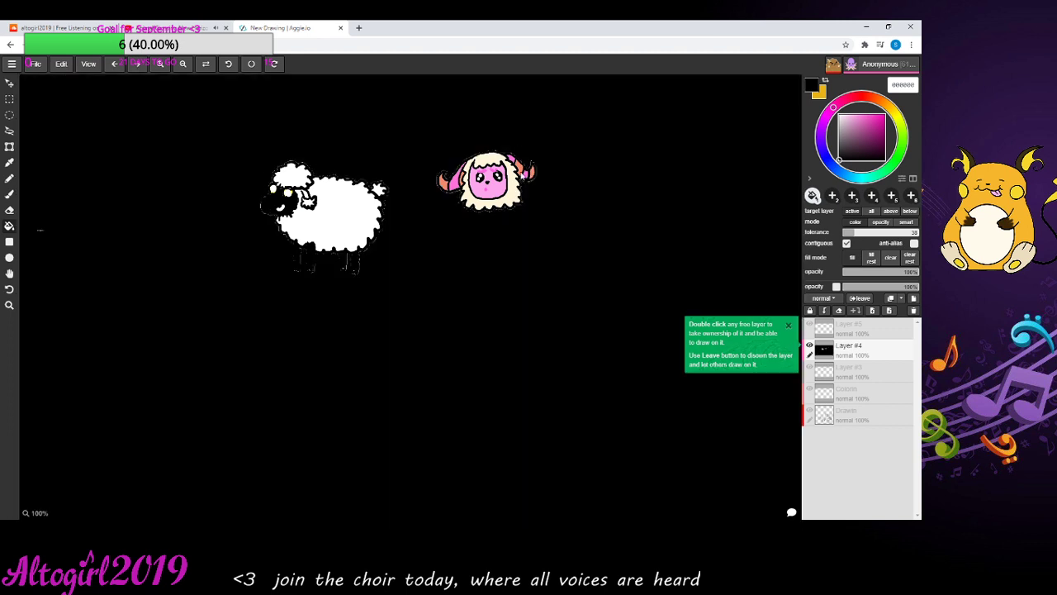
left_click(115, 65)
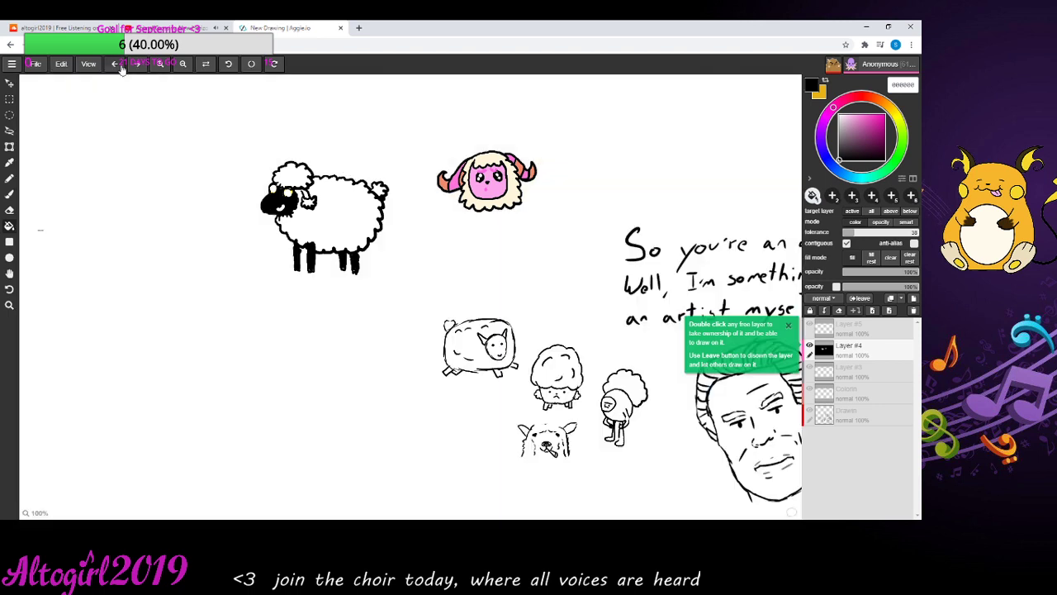
left_click(9, 193)
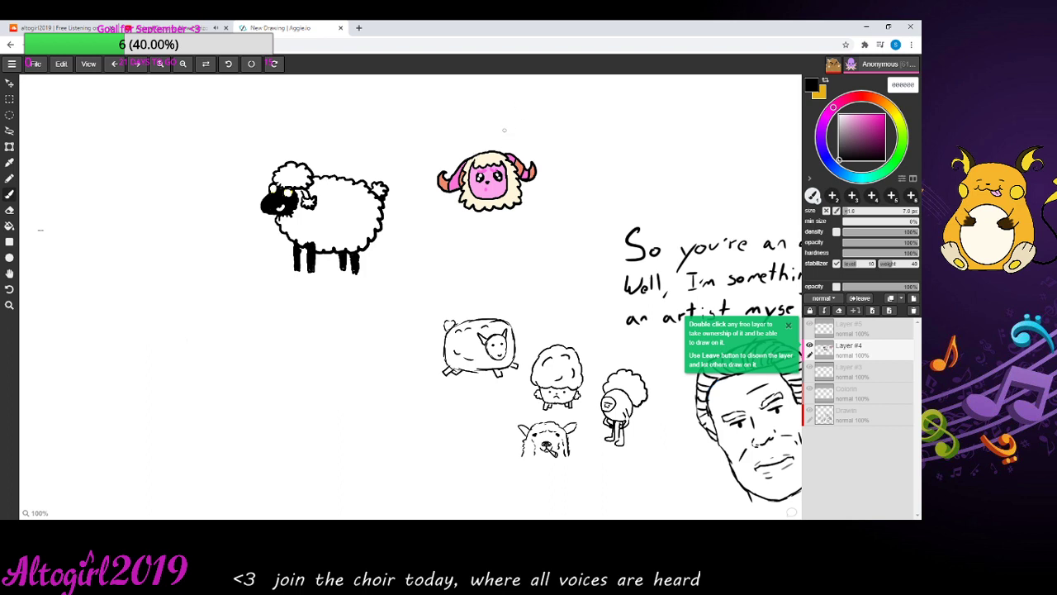
left_click_drag(504, 130, 514, 130)
mouse_move(518, 128)
left_mouse_down()
mouse_move(521, 142)
mouse_move(538, 134)
mouse_move(538, 143)
left_mouse_up()
left_click(517, 139)
left_click(524, 137)
left_click(539, 149)
- Refill the horn tips with the reddish pink ff5375
left_click(855, 99)
left_click_drag(878, 124, 869, 114)
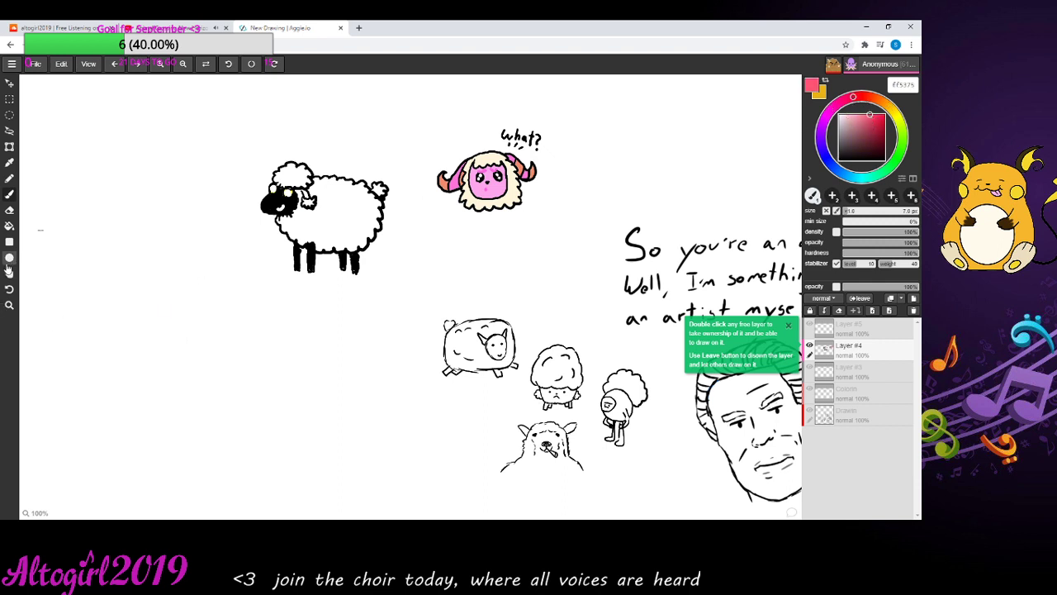
left_click(9, 227)
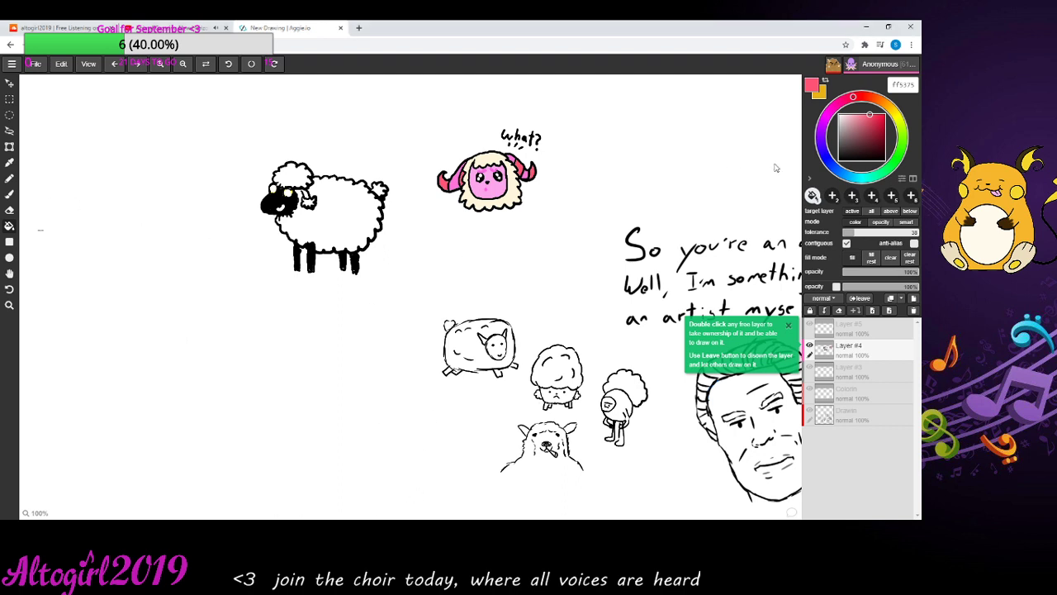
- Sample black from the horned head's outline and try a first brush line for a limb beneath the wool, erasing the misplaced stroke
left_click(9, 193)
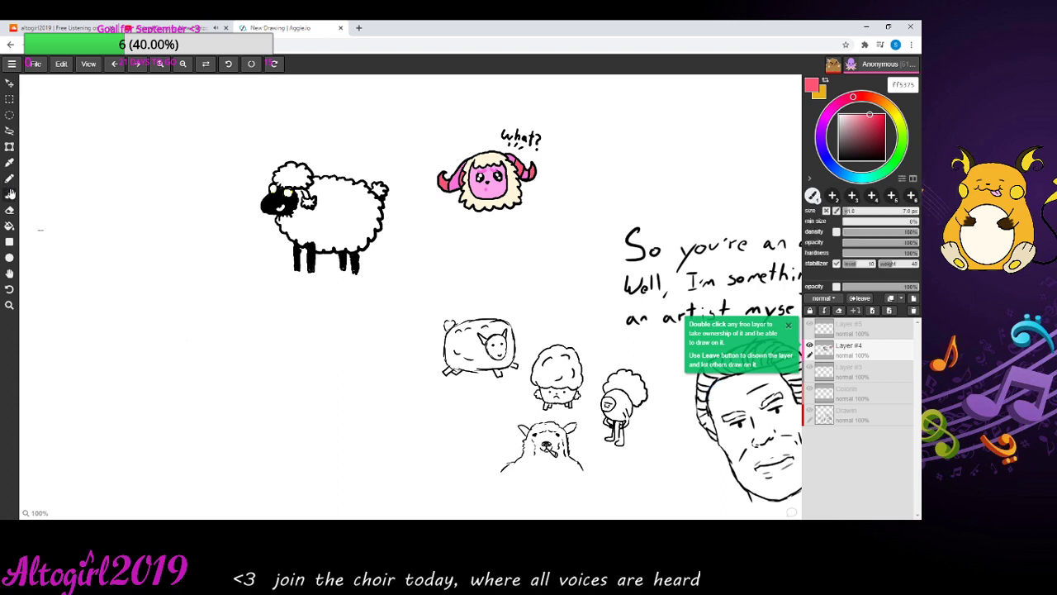
left_click(10, 162)
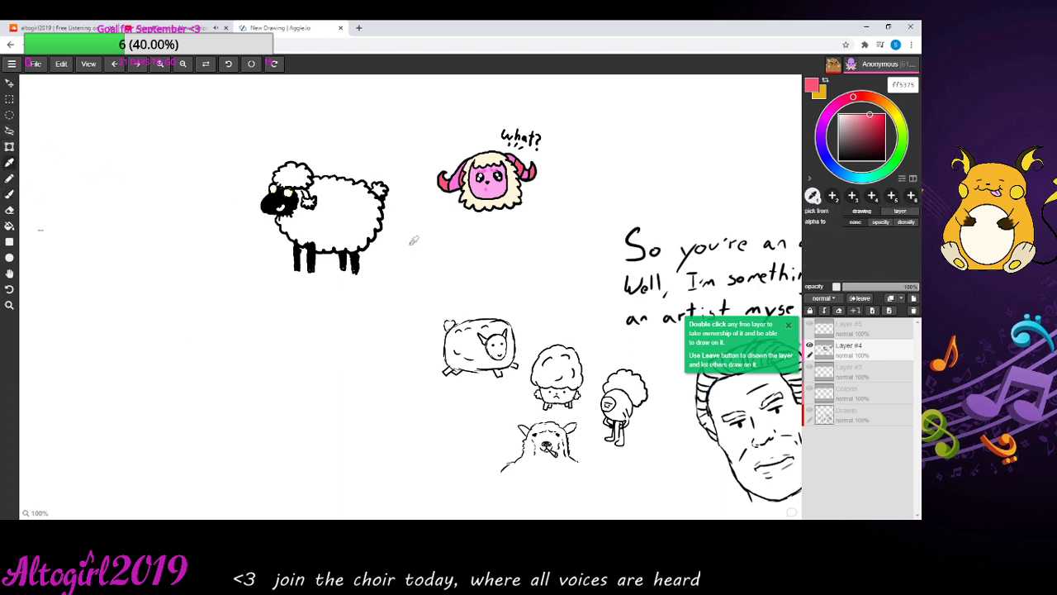
left_click(511, 211)
left_click(9, 180)
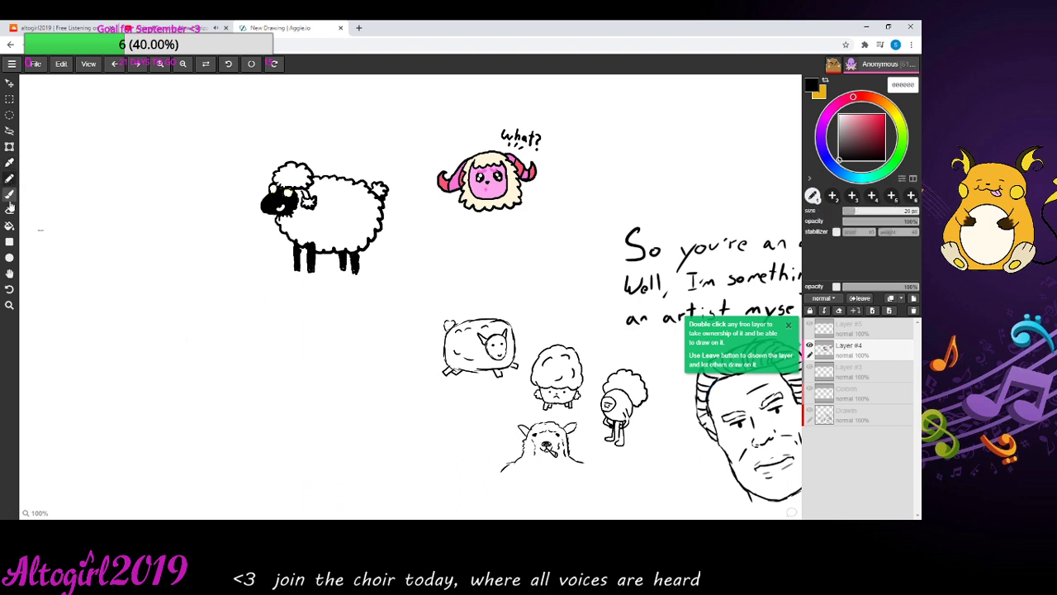
left_click(9, 195)
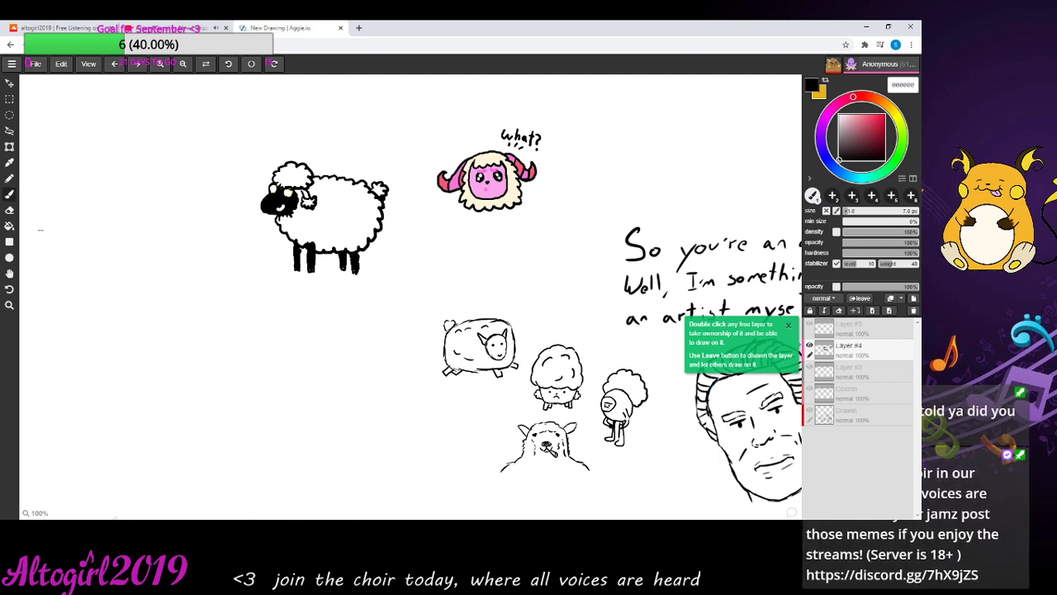
left_click_drag(576, 460, 576, 490)
key("ctrl+z")
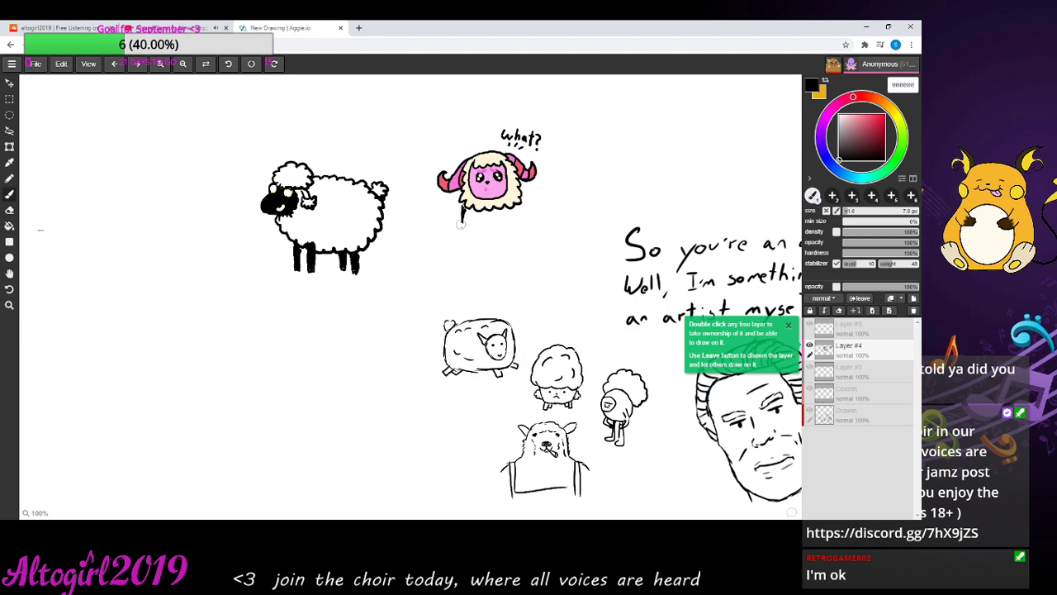
key("e")
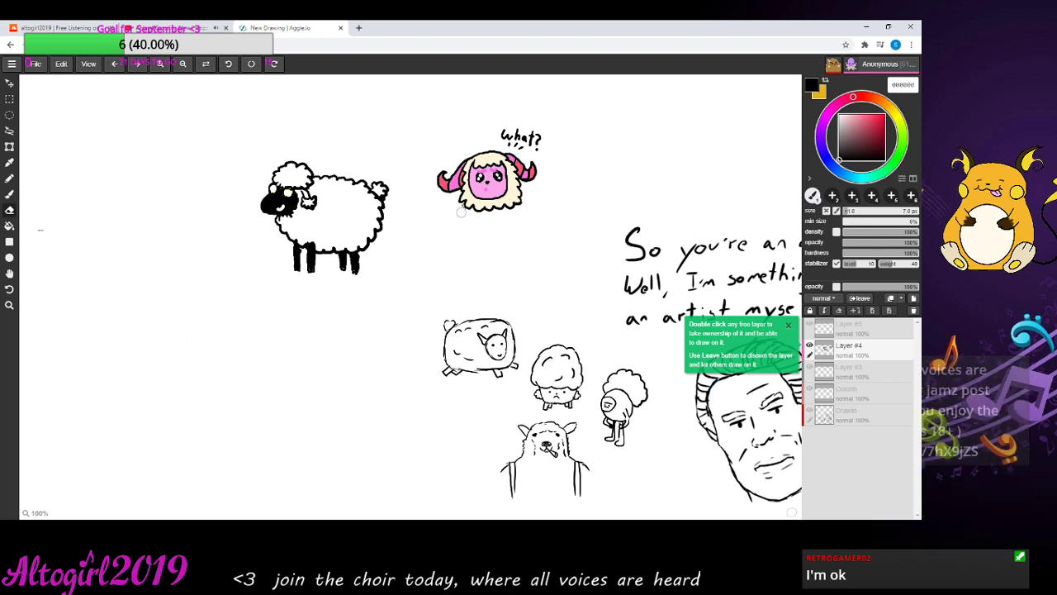
key("b")
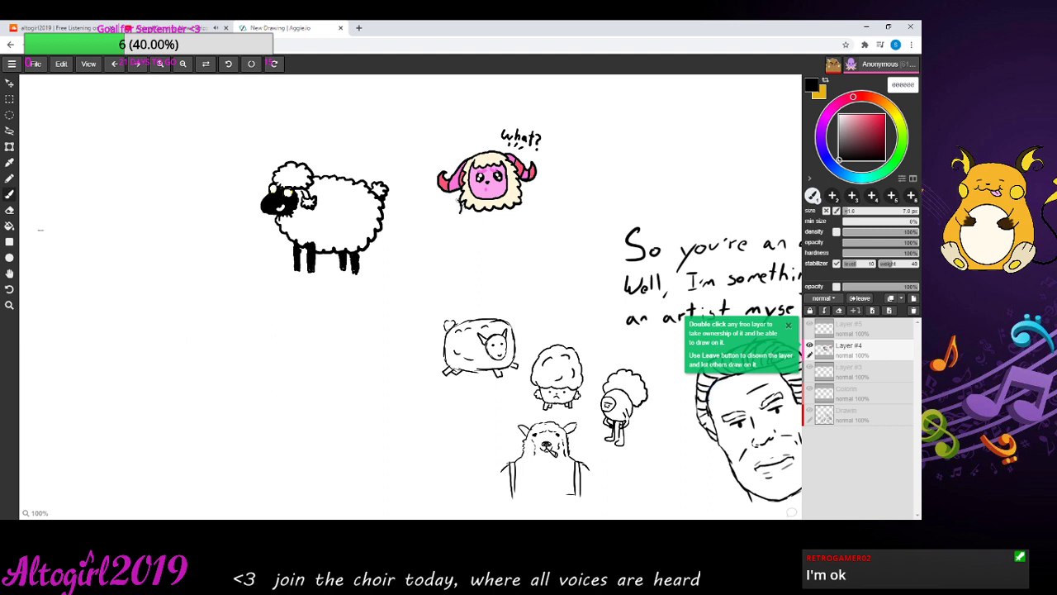
- Draw two raised arms with short sleeves beside the horned head and outline a shirt beneath its wool in black
left_click_drag(456, 200, 457, 214)
left_click_drag(446, 193, 456, 206)
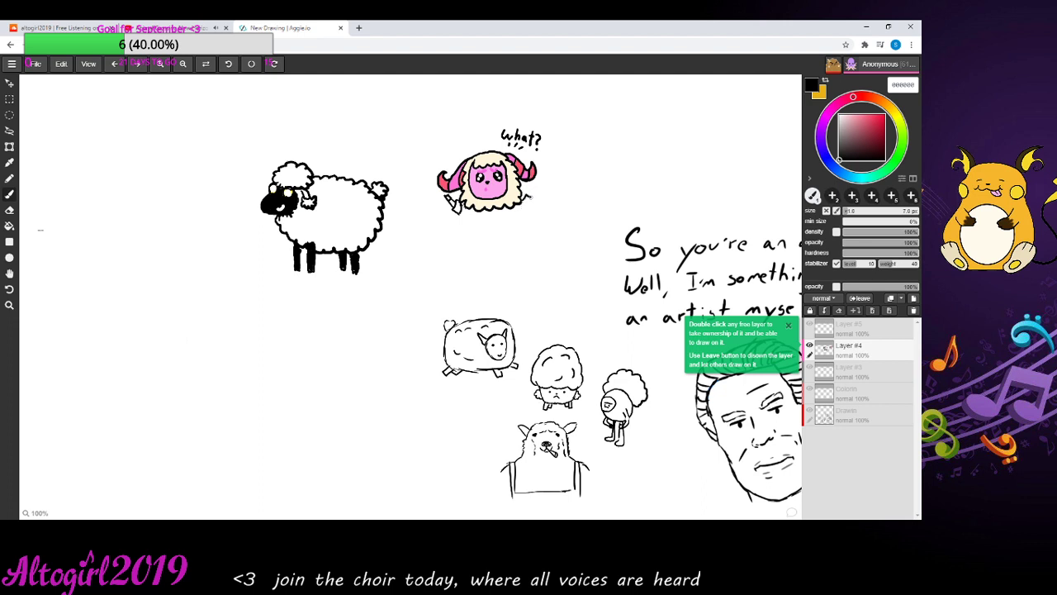
mouse_move(529, 196)
left_mouse_down()
mouse_move(536, 206)
mouse_move(526, 212)
mouse_move(531, 198)
left_mouse_up()
mouse_move(539, 189)
left_mouse_down()
mouse_move(537, 201)
mouse_move(530, 195)
mouse_move(544, 195)
left_mouse_up()
mouse_move(459, 217)
left_mouse_down()
mouse_move(463, 233)
mouse_move(482, 233)
mouse_move(522, 231)
mouse_move(528, 217)
left_mouse_up()
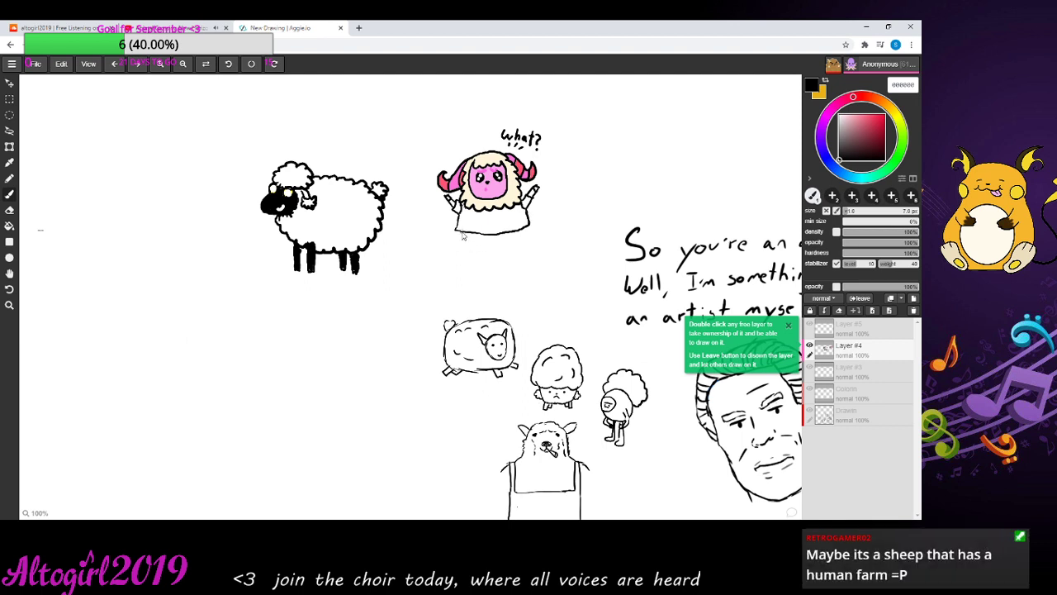
- Draw a scalloped woolly lower body with two short legs under the shirt, erasing and redrawing the second leg
mouse_move(461, 237)
left_mouse_down()
mouse_move(487, 253)
mouse_move(531, 239)
left_mouse_up()
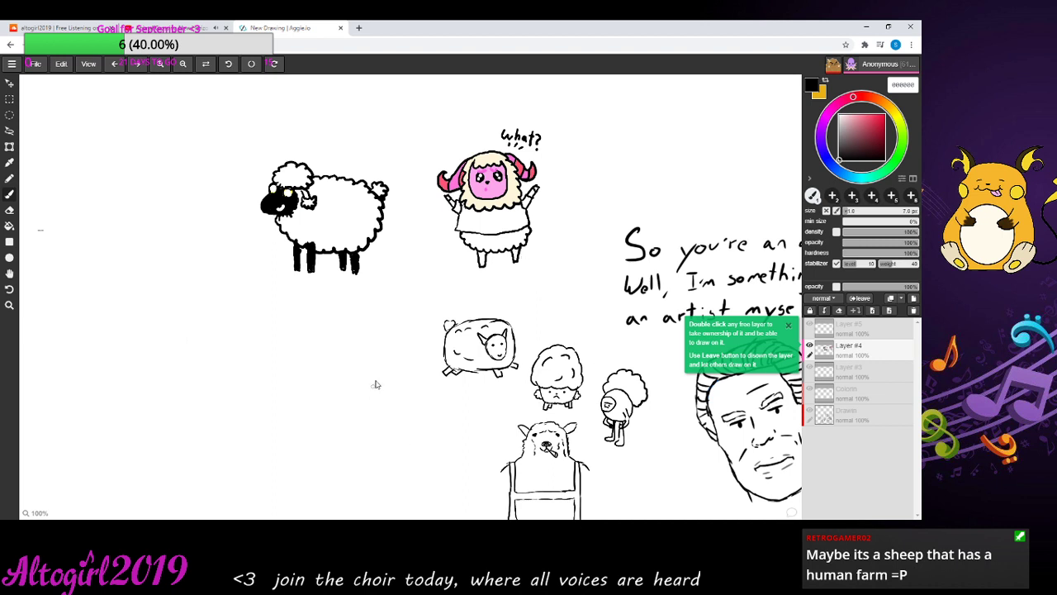
key("e")
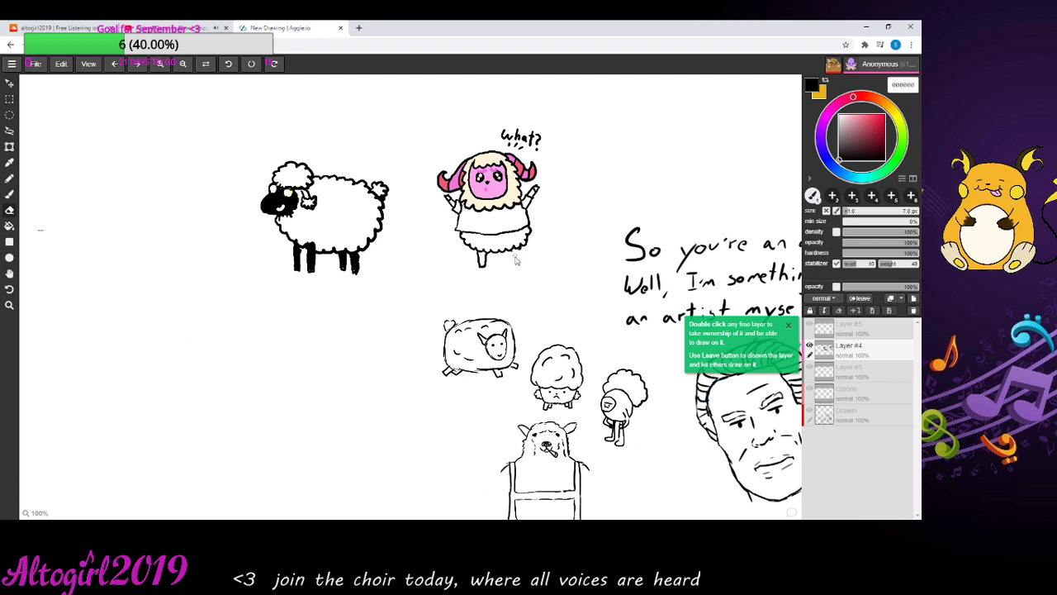
key("b")
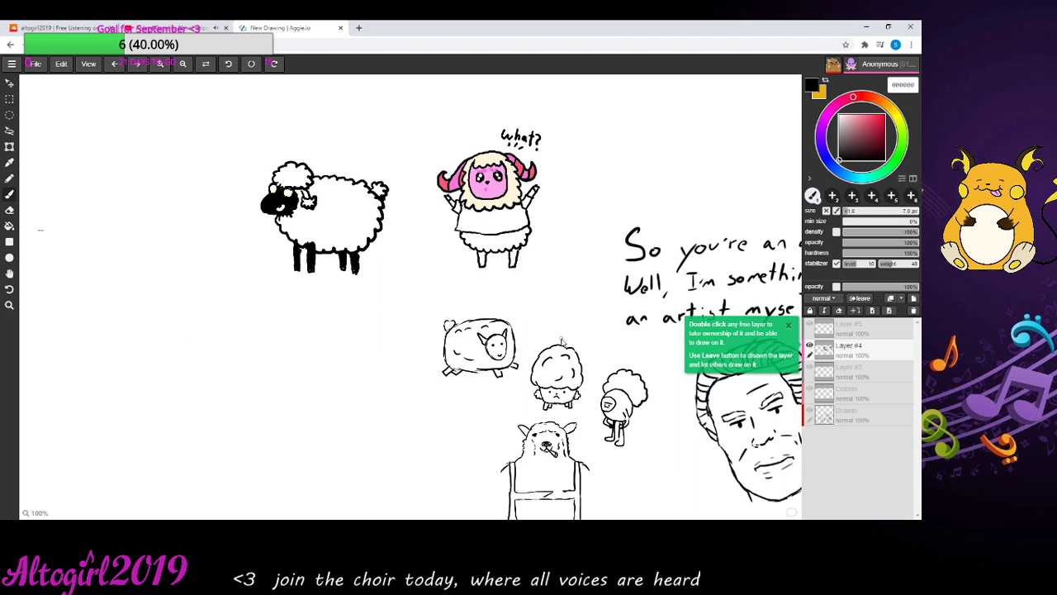
key("e")
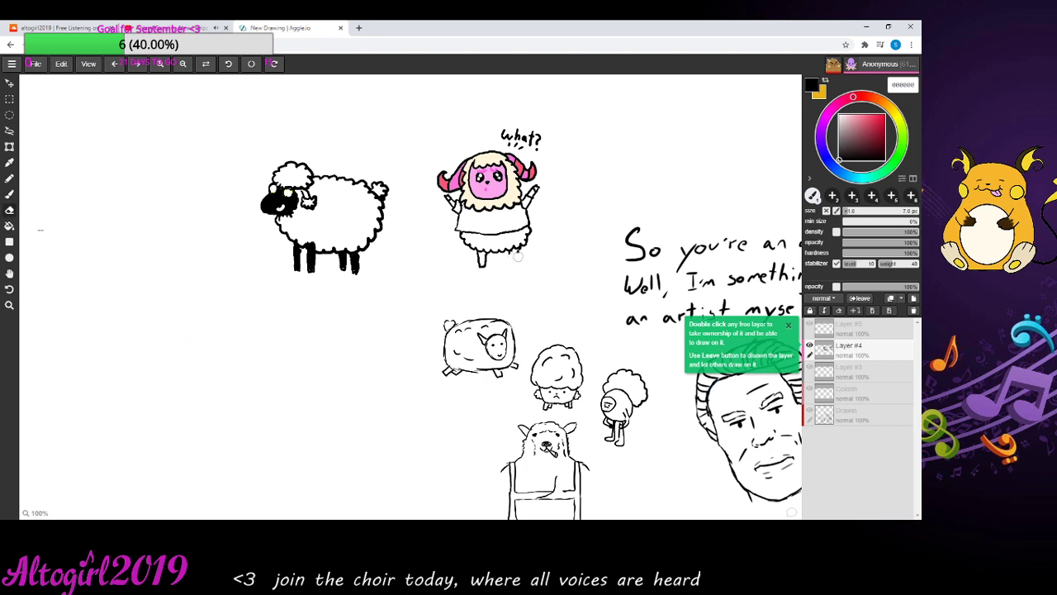
key("b")
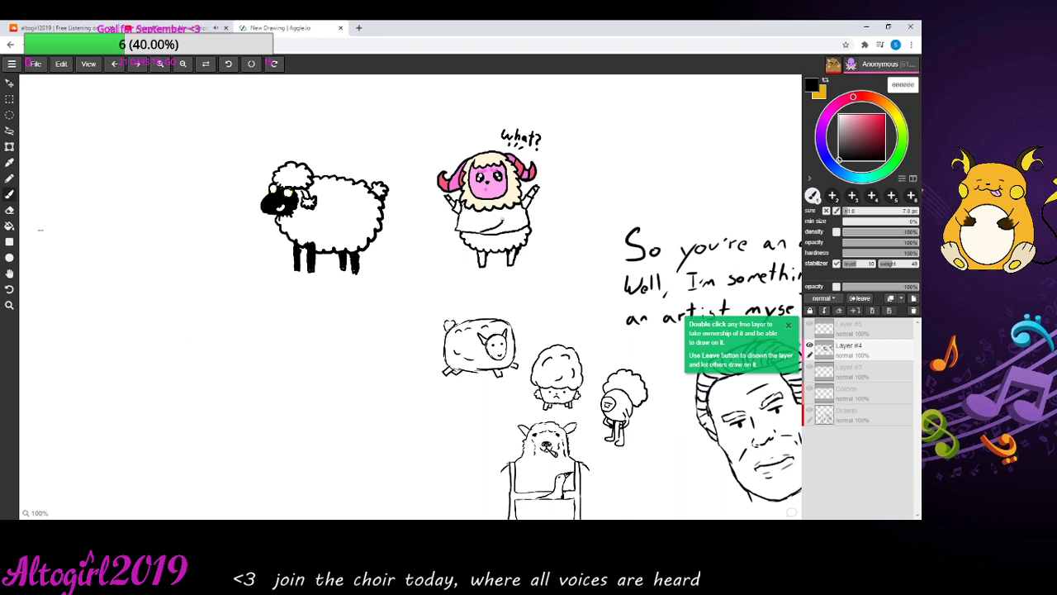
- Draw a black spiral across the front of the horned sheep's shirt and tidy its lines
mouse_move(500, 213)
left_mouse_down()
mouse_move(473, 222)
mouse_move(484, 223)
mouse_move(467, 215)
mouse_move(475, 212)
left_mouse_up()
left_click_drag(505, 228, 513, 224)
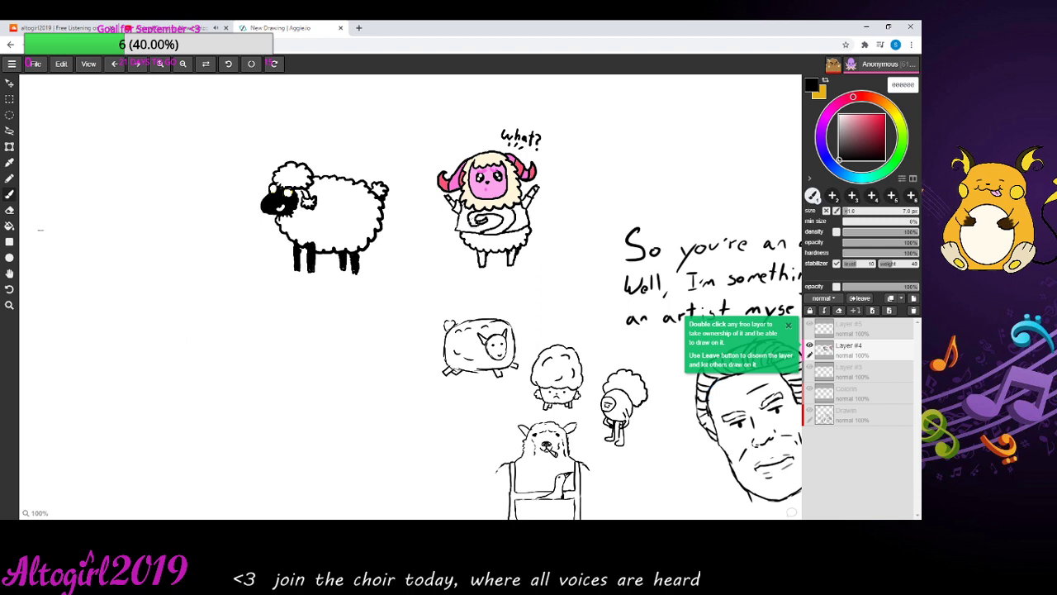
key("e")
key("b")
- Fill the wool below the shirt with the cream sampled from the wool around the face
key("i")
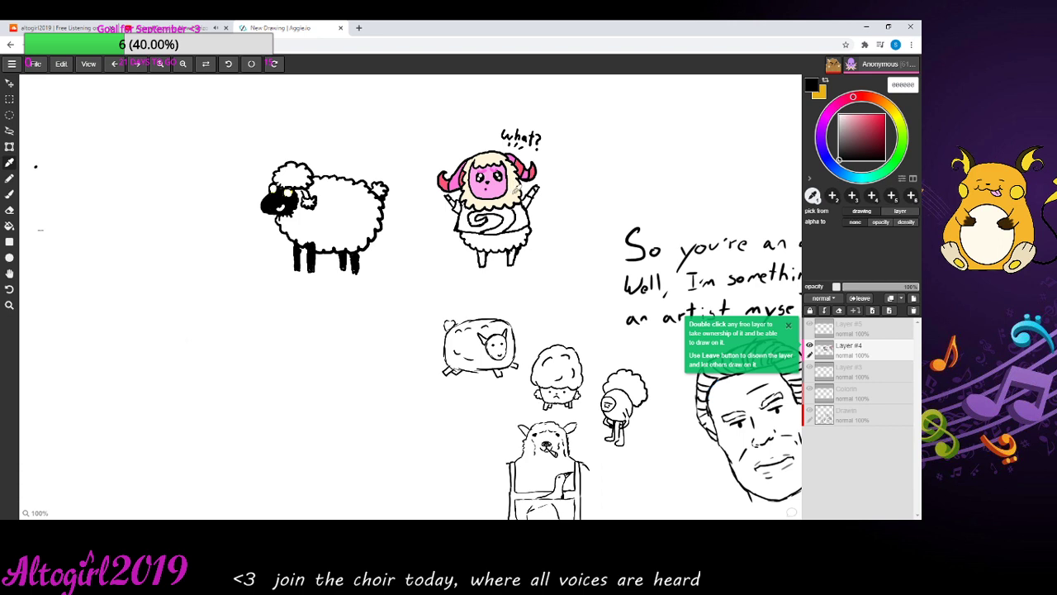
left_click(514, 189)
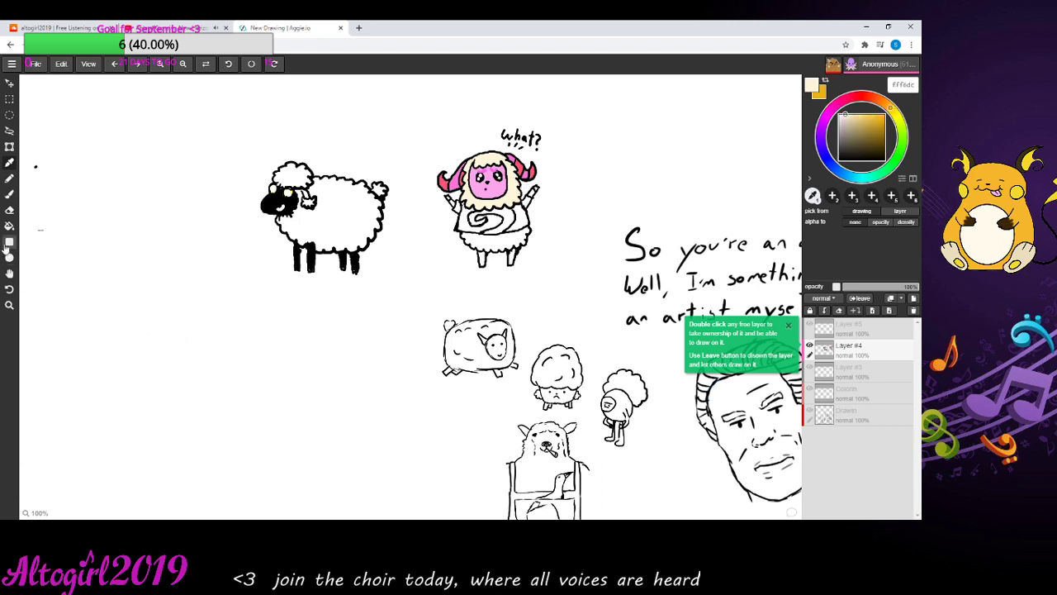
left_click(9, 227)
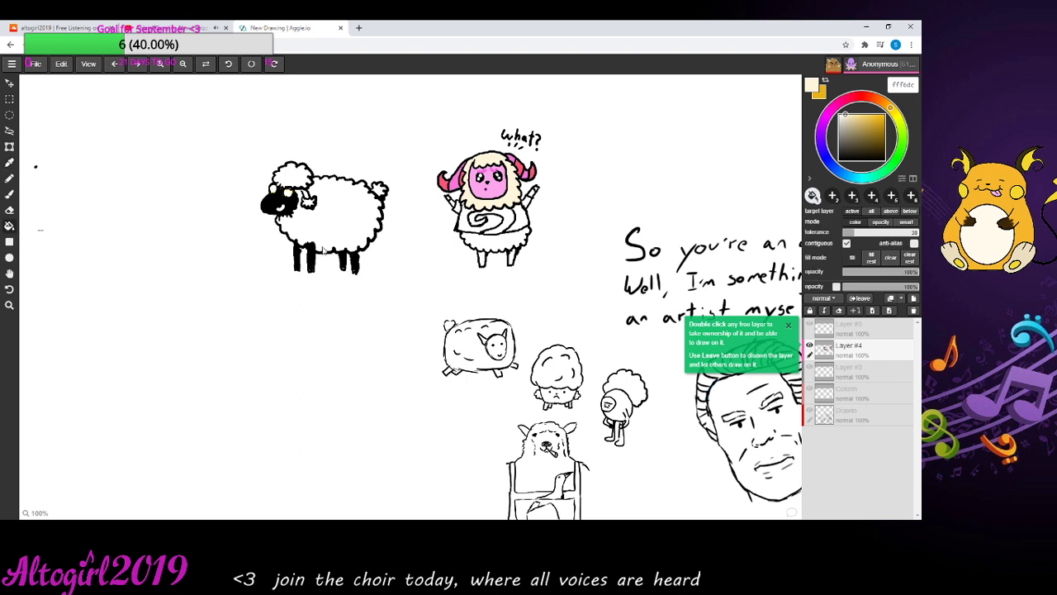
left_click(482, 245)
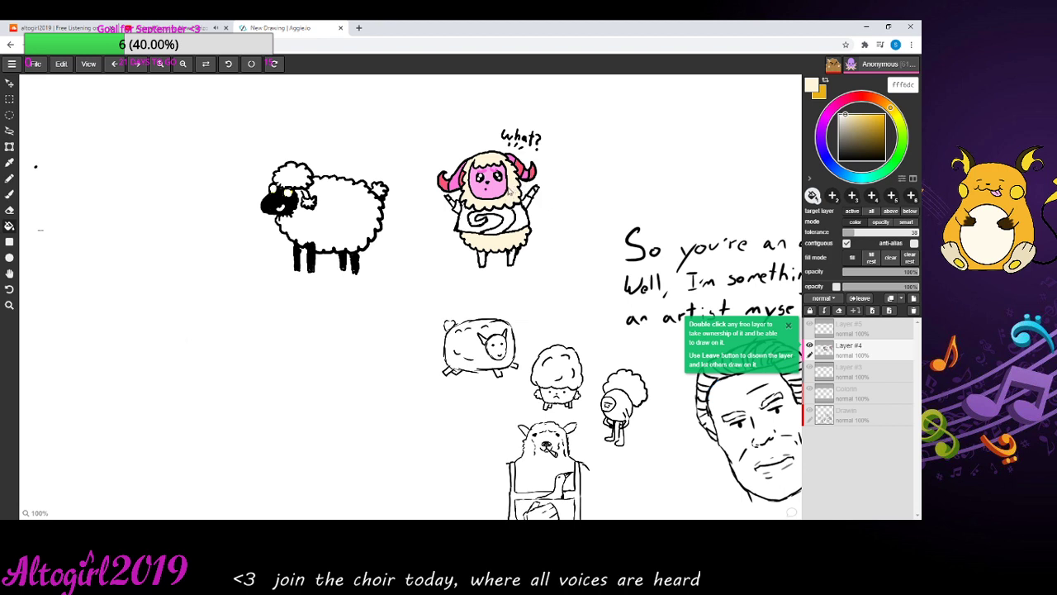
- Fill the horned sheep's arms and legs with pink based on its face colour, shifting the shade to de97cf
left_click(9, 161)
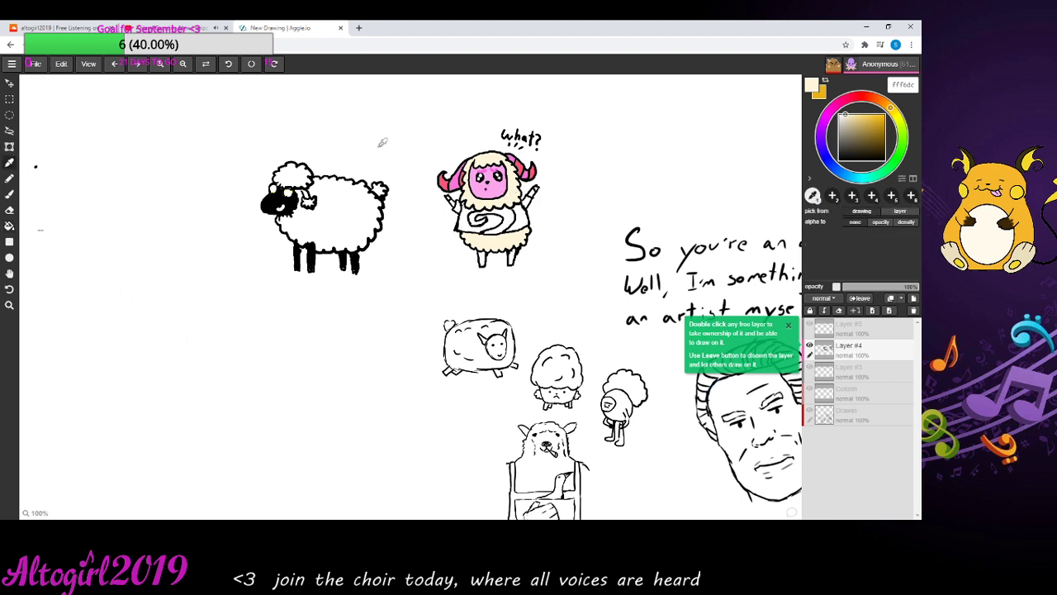
left_click(500, 185)
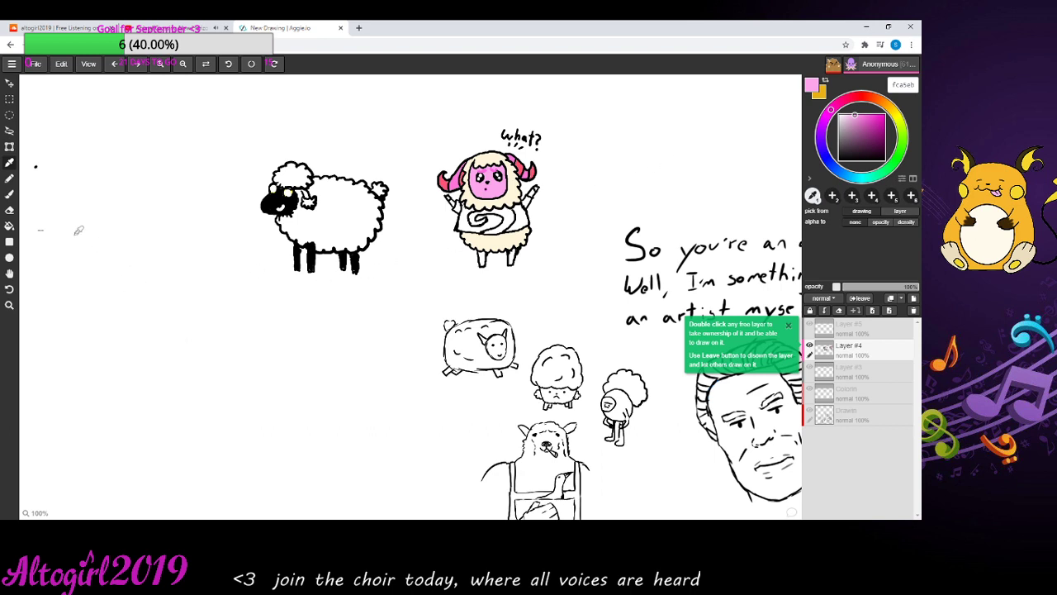
left_click(9, 226)
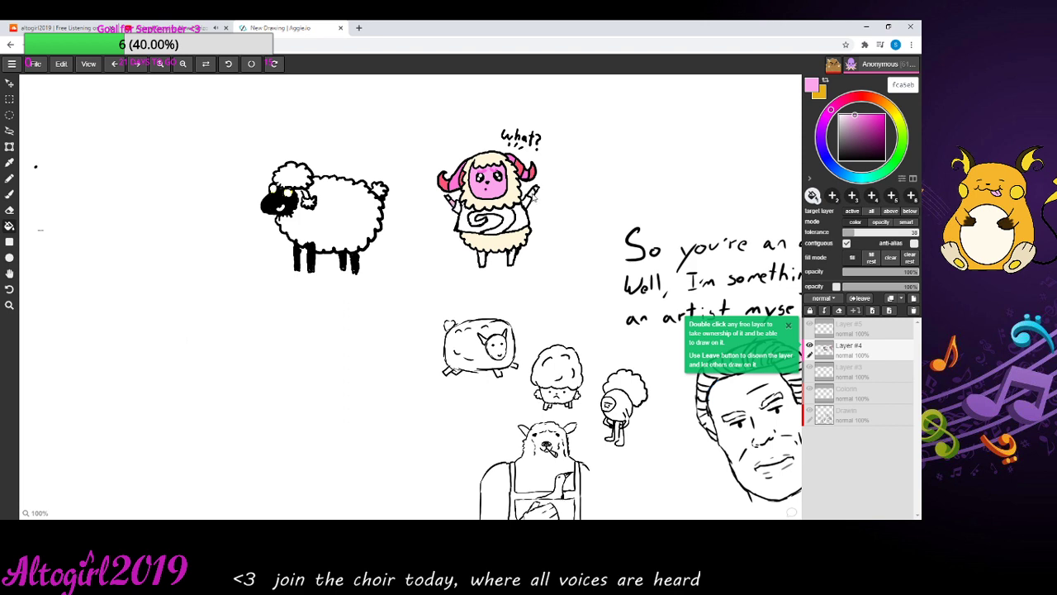
left_click(484, 258)
left_click(855, 123)
- Erase the entire black-faced woolly sheep, including the leftover specks of its outline and legs
key("e")
mouse_move(291, 185)
left_mouse_down()
mouse_move(298, 154)
mouse_move(272, 216)
mouse_move(264, 211)
mouse_move(292, 165)
mouse_move(276, 190)
mouse_move(265, 187)
mouse_move(273, 171)
mouse_move(275, 194)
mouse_move(291, 171)
mouse_move(296, 179)
mouse_move(302, 169)
mouse_move(300, 186)
mouse_move(308, 182)
mouse_move(309, 163)
mouse_move(335, 177)
mouse_move(307, 180)
mouse_move(361, 189)
mouse_move(351, 179)
mouse_move(375, 195)
mouse_move(355, 178)
mouse_move(382, 195)
mouse_move(389, 185)
mouse_move(373, 181)
mouse_move(384, 184)
mouse_move(383, 209)
mouse_move(349, 220)
mouse_move(364, 236)
mouse_move(386, 206)
mouse_move(379, 230)
mouse_move(385, 206)
mouse_move(366, 255)
mouse_move(374, 228)
mouse_move(359, 247)
mouse_move(340, 248)
mouse_move(355, 269)
mouse_move(351, 256)
mouse_move(346, 271)
mouse_move(342, 238)
mouse_move(329, 252)
mouse_move(307, 245)
mouse_move(322, 241)
mouse_move(299, 258)
mouse_move(314, 252)
mouse_move(301, 274)
mouse_move(299, 242)
mouse_move(269, 222)
mouse_move(314, 173)
mouse_move(311, 204)
mouse_move(297, 219)
mouse_move(312, 189)
mouse_move(282, 222)
left_mouse_up()
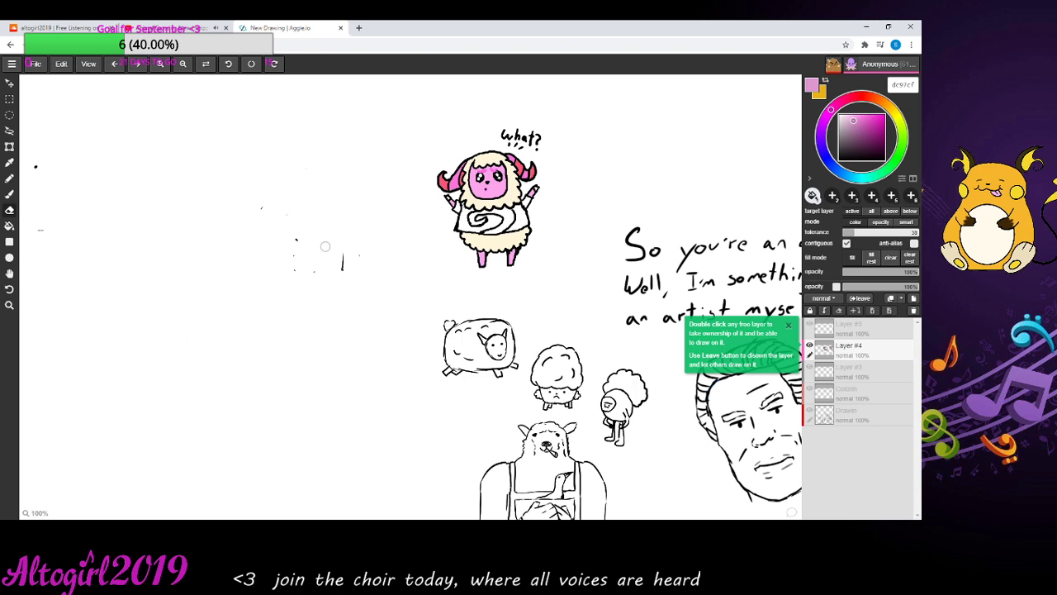
left_click_drag(295, 242, 298, 283)
left_click_drag(344, 243, 345, 267)
key("g")
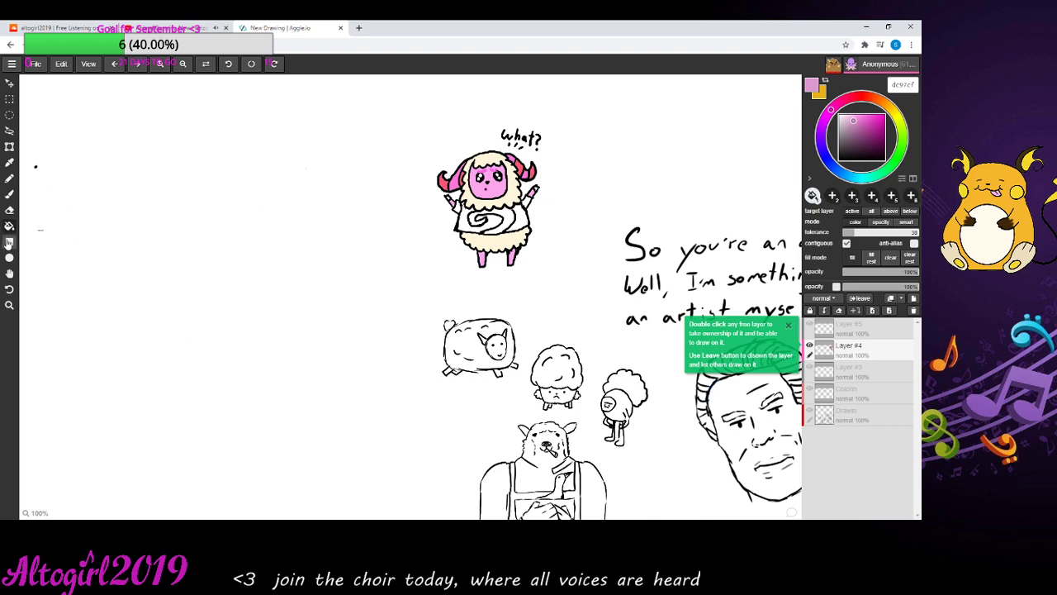
- Examine the sheep in overalls holding a bird up close, and look over the whole canvas
left_click(10, 274)
mouse_move(322, 390)
left_mouse_down()
mouse_move(223, 218)
mouse_move(101, 226)
mouse_move(137, 191)
left_mouse_up()
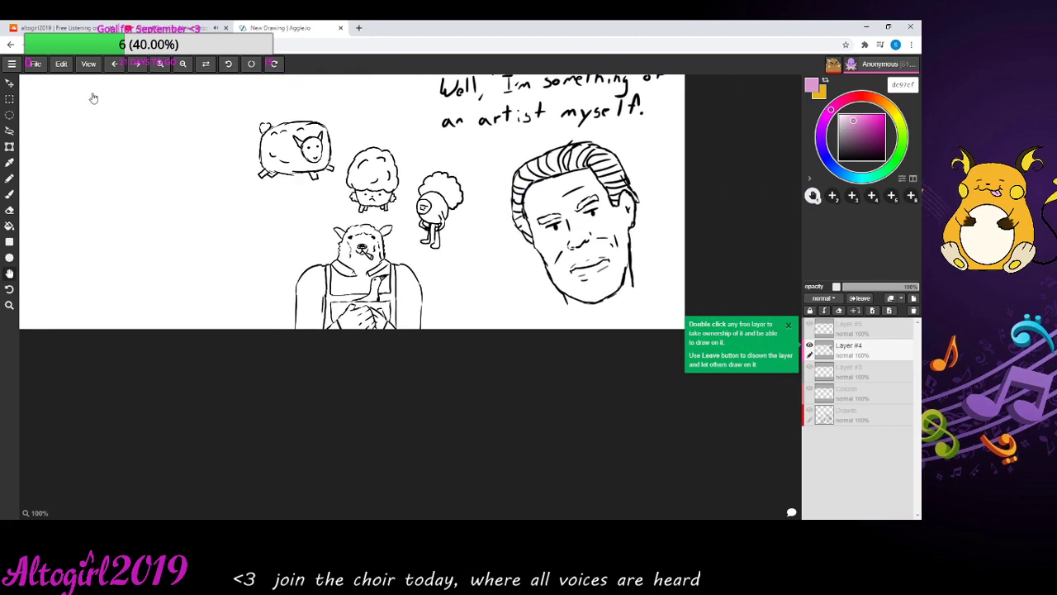
left_click(162, 65)
left_click(162, 64)
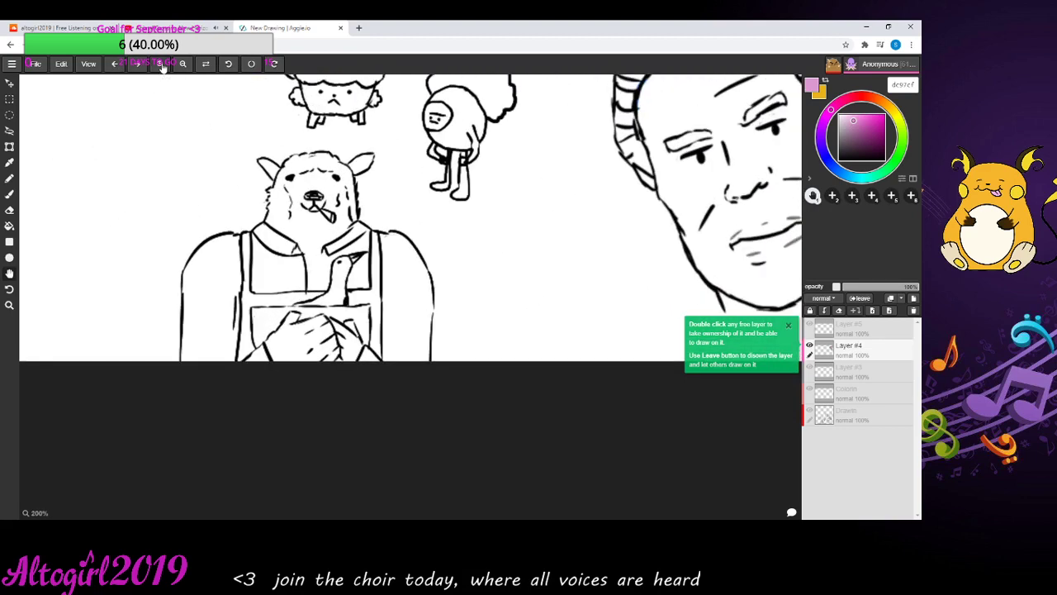
left_click(162, 64)
left_click(162, 64)
left_click(162, 64)
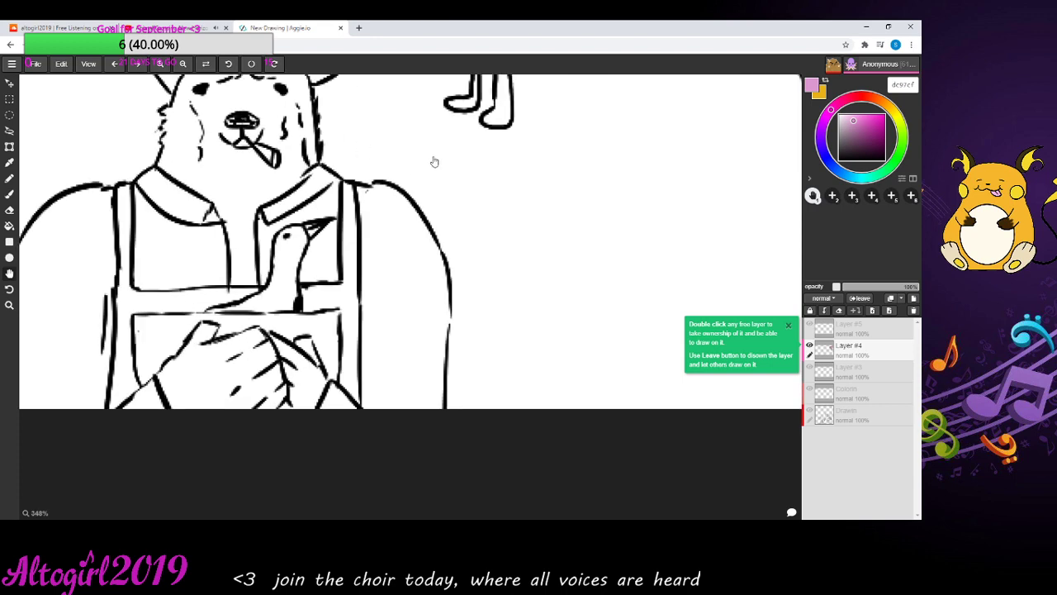
left_click_drag(432, 160, 586, 236)
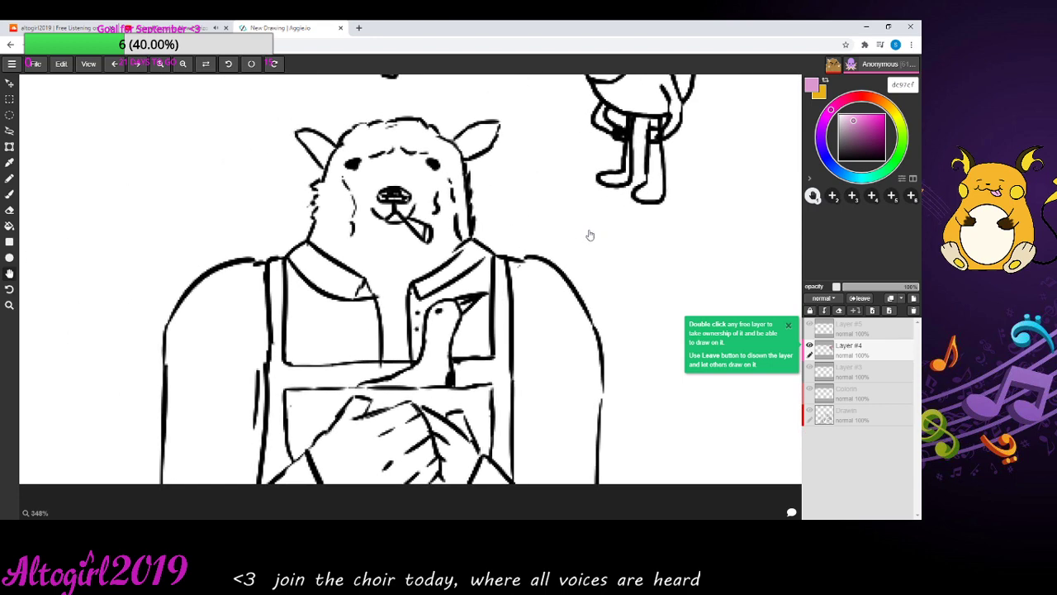
left_click(184, 67)
left_click(183, 64)
left_click(183, 64)
left_click(184, 64)
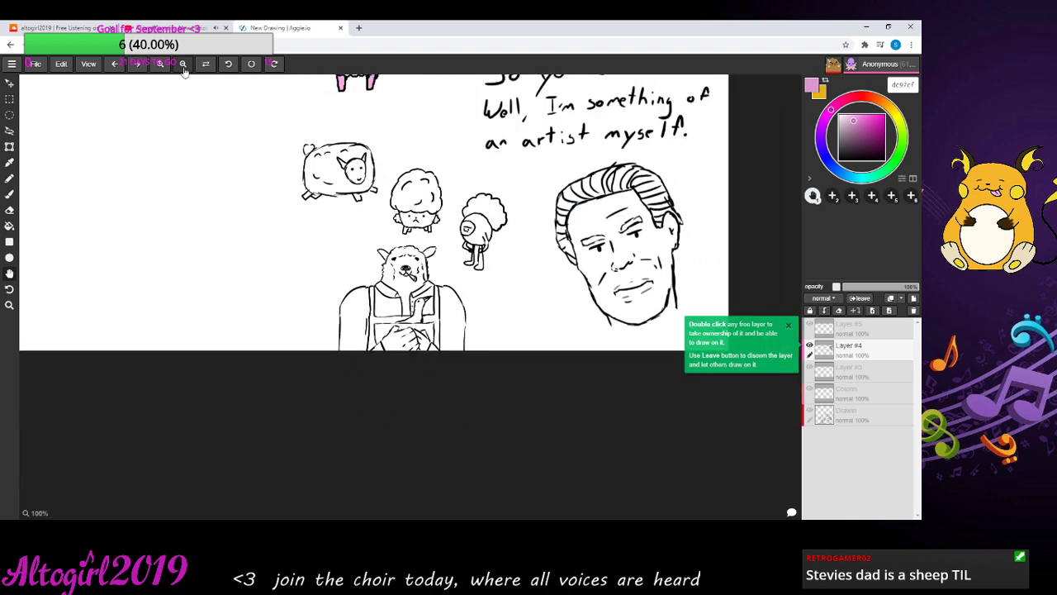
left_click(184, 65)
left_click_drag(364, 253, 426, 347)
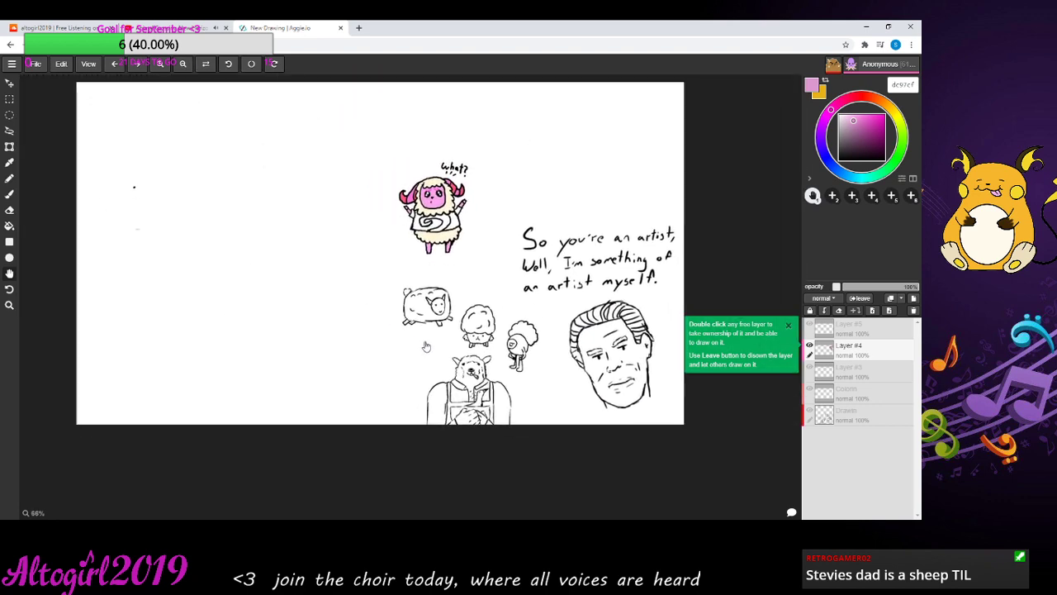
left_click(160, 64)
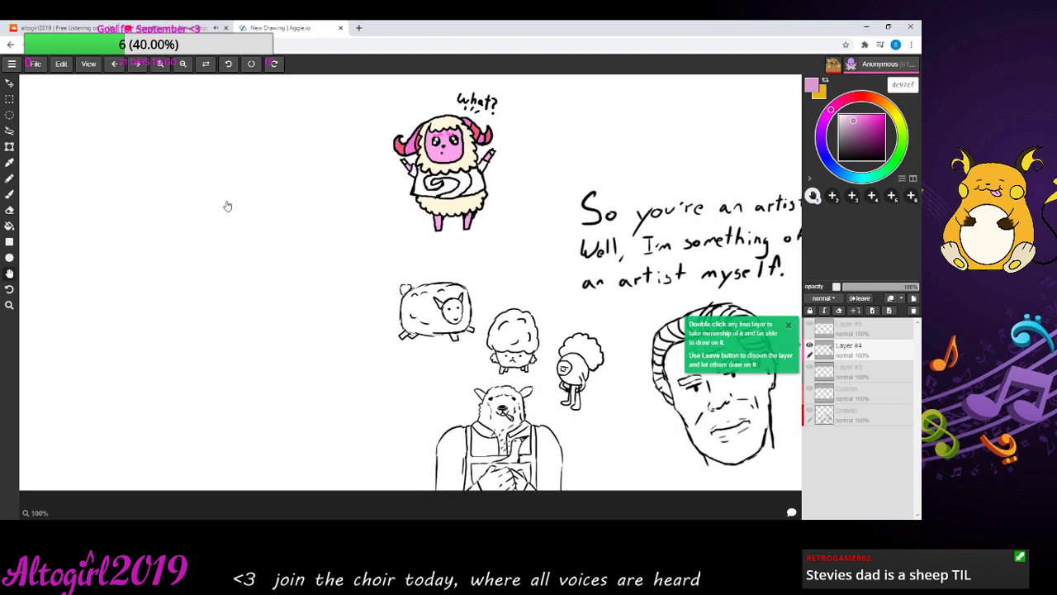
left_click_drag(228, 207, 241, 250)
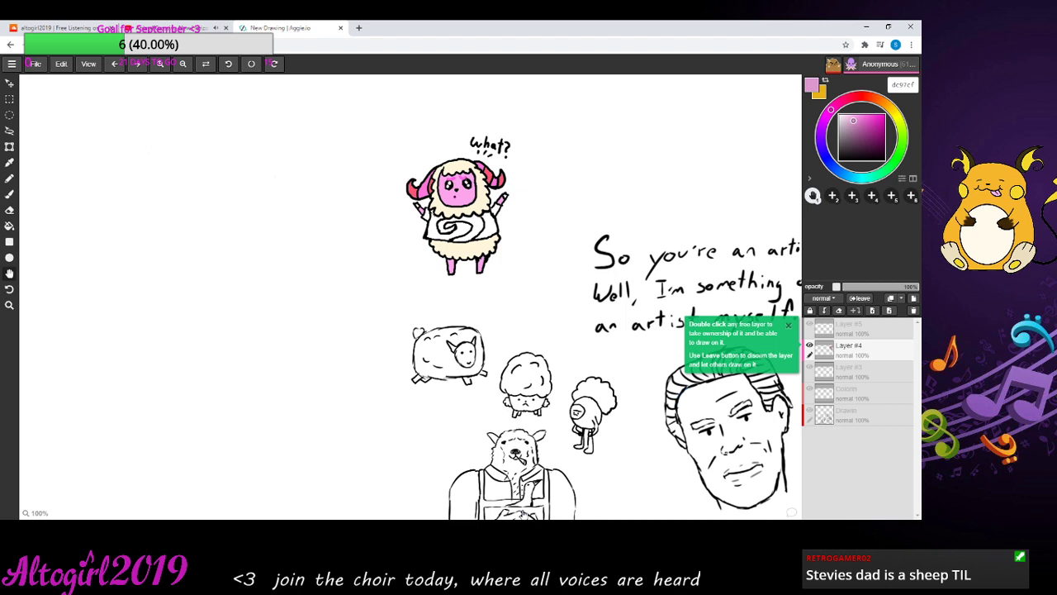
- Paint yellow patches along the spiral on the horned sheep's shirt with the brush
left_click(10, 194)
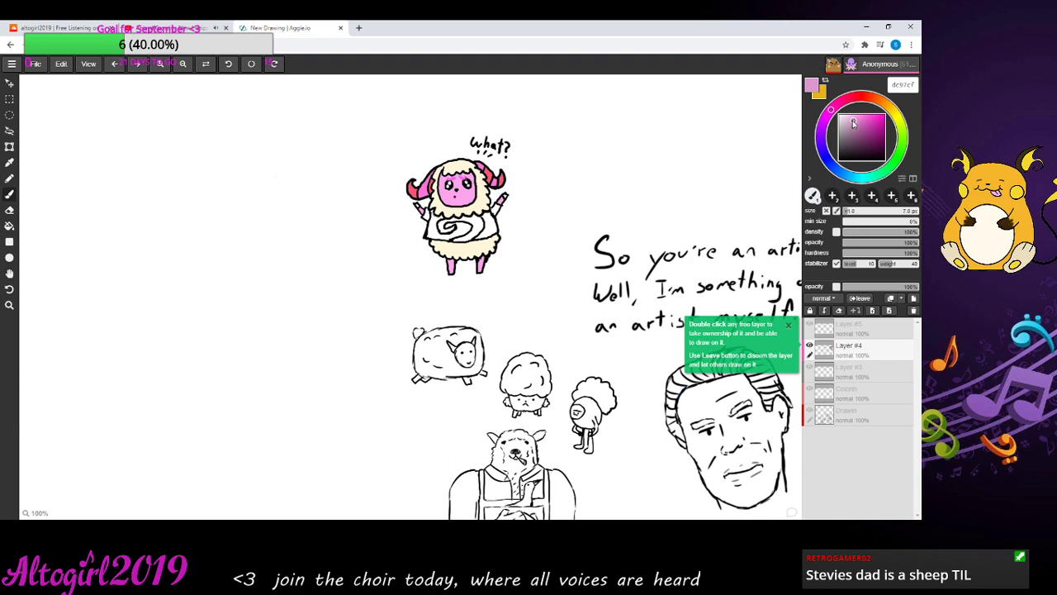
left_click_drag(854, 123, 832, 170)
left_click(906, 119)
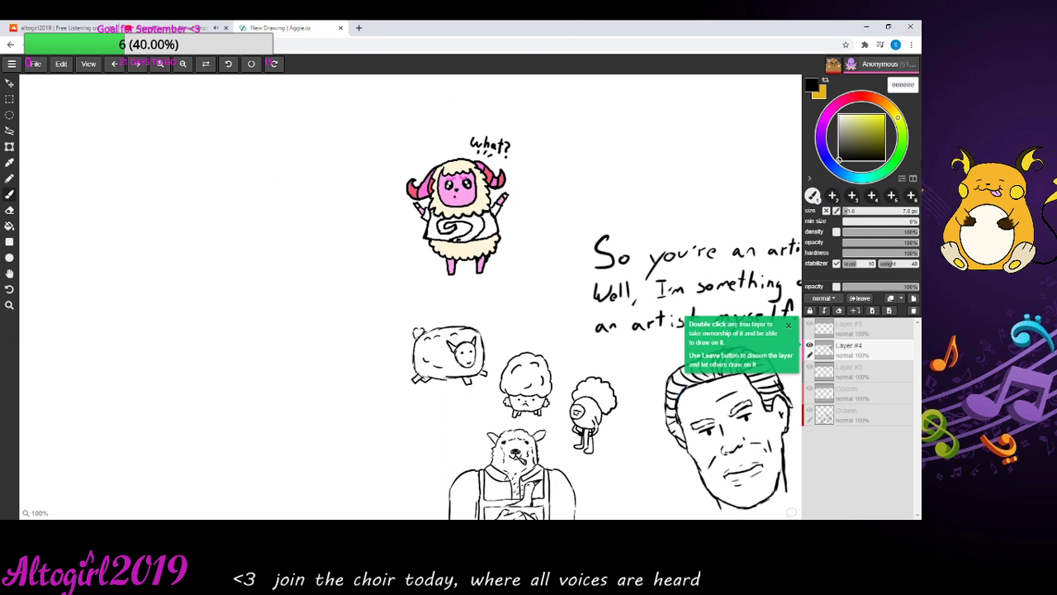
left_click_drag(839, 161, 916, 99)
- Add red ff3a20 patches between the yellow ones on the shirt's spiral
left_click(868, 98)
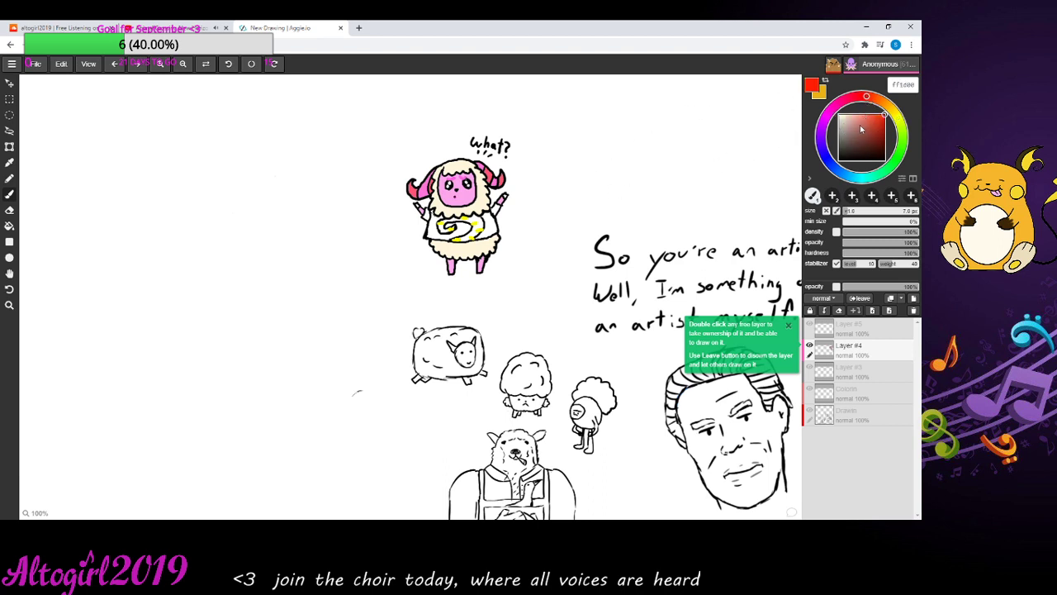
left_click(865, 118)
left_click_drag(867, 116, 879, 114)
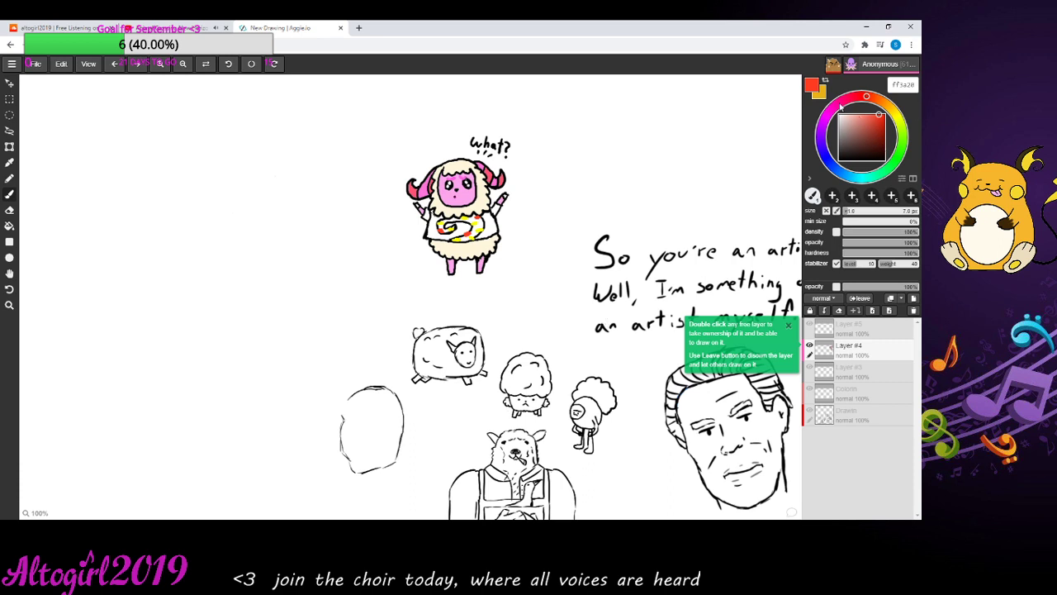
- Dot magenta spots along the shirt's spiral and over the shirt around it
left_click(841, 105)
left_click(824, 123)
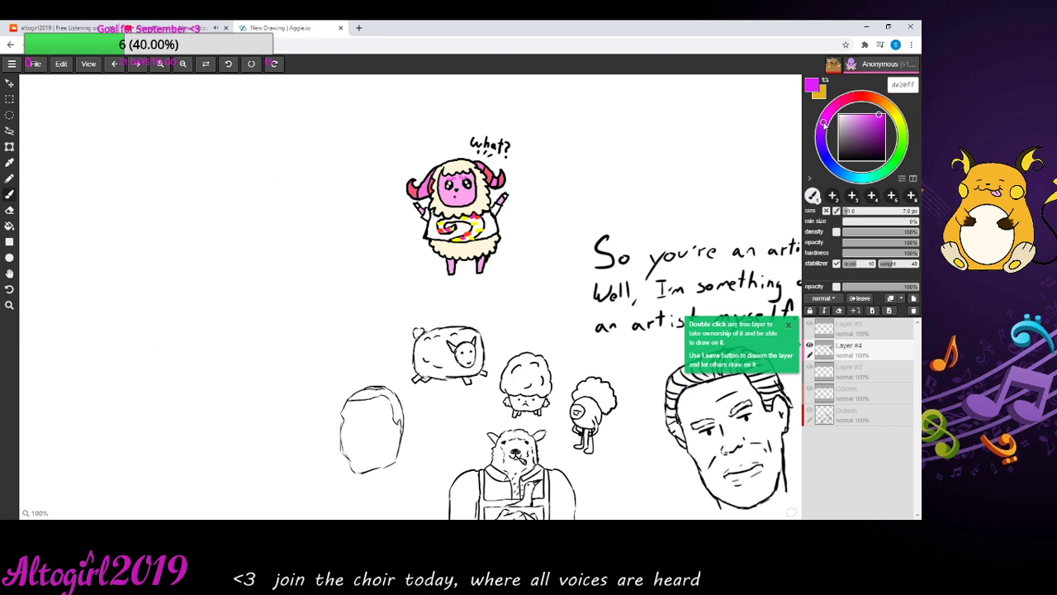
left_click(824, 123)
left_click(482, 227)
- Doodle a magenta speech bubble containing two ovals beside the horned sheep, and erase it again
mouse_move(277, 162)
left_mouse_down()
mouse_move(276, 197)
mouse_move(308, 223)
mouse_move(311, 210)
mouse_move(332, 205)
mouse_move(334, 160)
mouse_move(275, 165)
mouse_move(291, 192)
mouse_move(299, 173)
mouse_move(319, 190)
left_mouse_up()
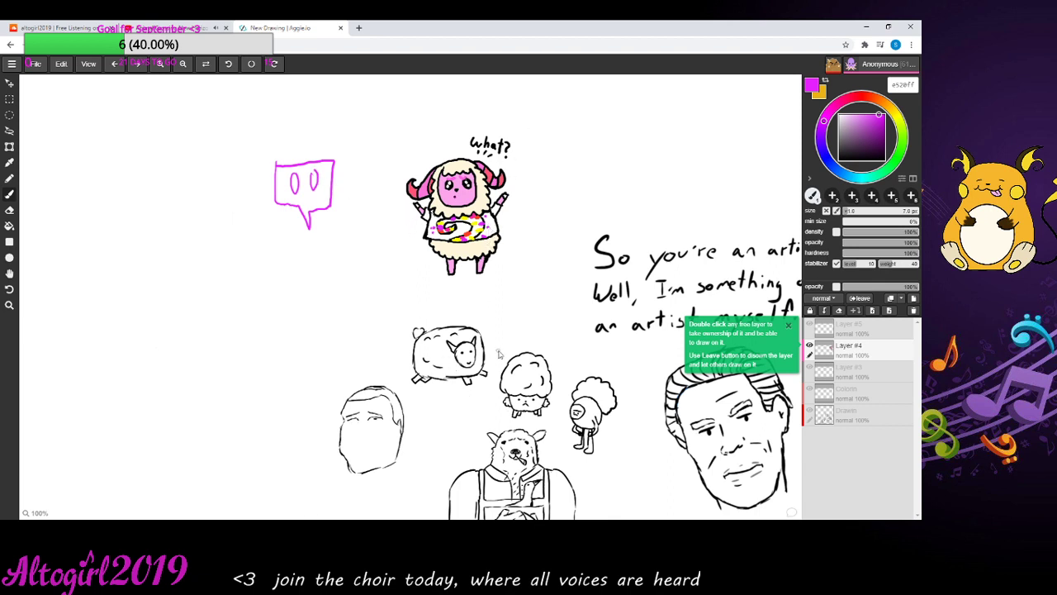
key("e")
mouse_move(312, 218)
left_mouse_down()
mouse_move(320, 189)
mouse_move(268, 225)
mouse_move(328, 170)
mouse_move(305, 197)
mouse_move(306, 180)
mouse_move(282, 197)
mouse_move(309, 166)
mouse_move(272, 192)
mouse_move(297, 158)
mouse_move(278, 182)
mouse_move(276, 156)
mouse_move(332, 157)
mouse_move(324, 197)
mouse_move(336, 200)
mouse_move(309, 220)
left_mouse_up()
key("b")
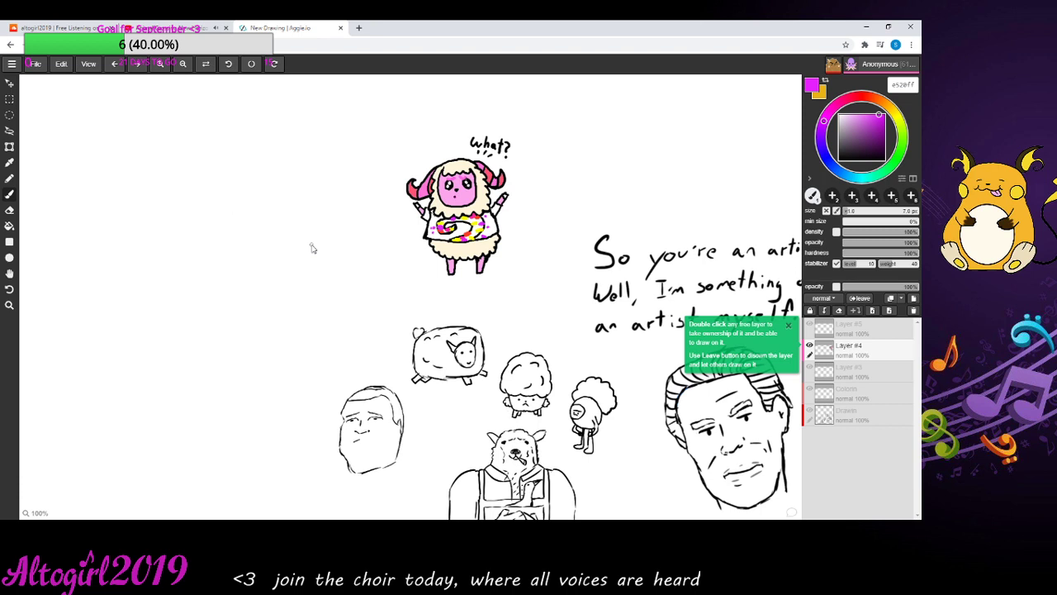
- Fill the remaining white areas of the horned sheep's shirt with blue 20a3ff
left_click(866, 180)
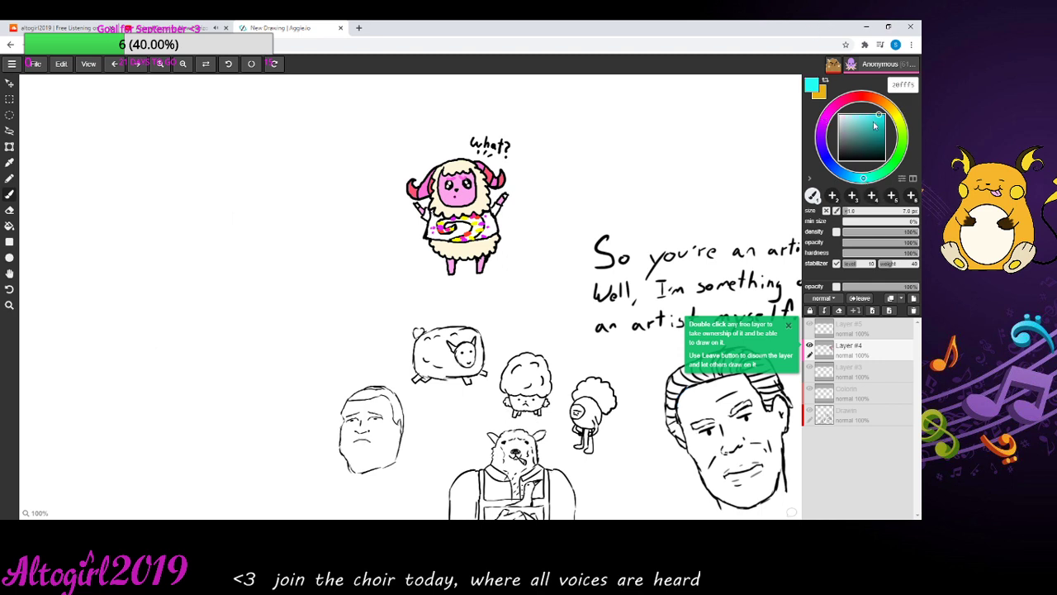
left_click(844, 176)
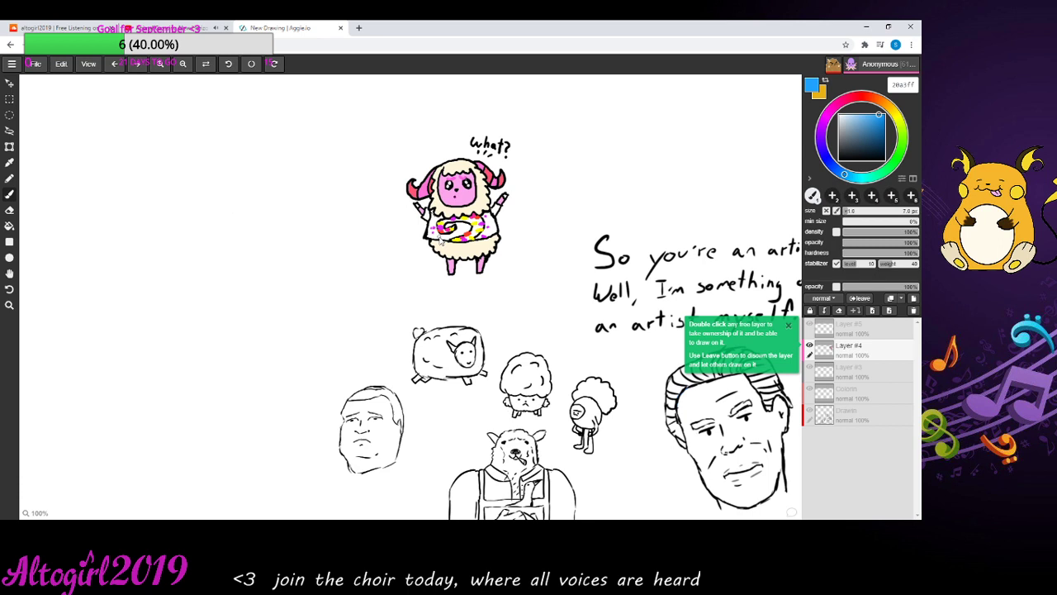
left_click(9, 227)
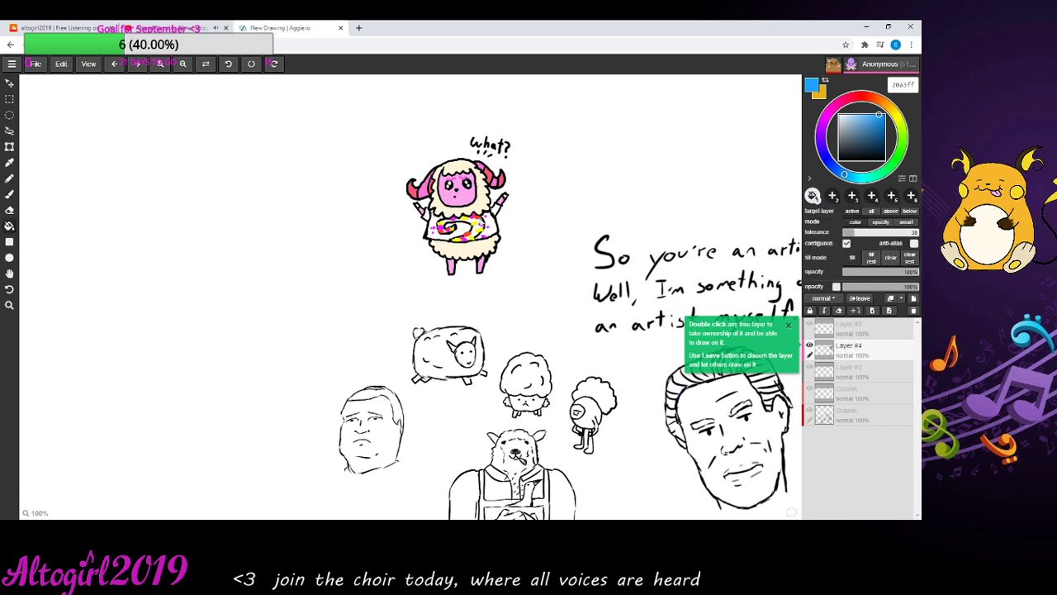
left_click(493, 227)
left_click(451, 235)
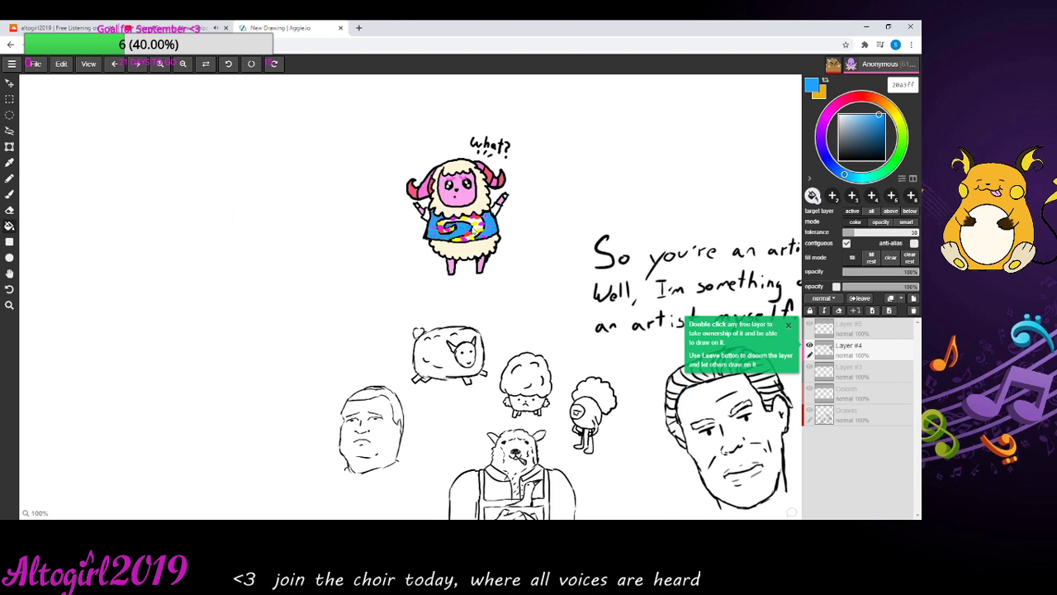
left_click(478, 223)
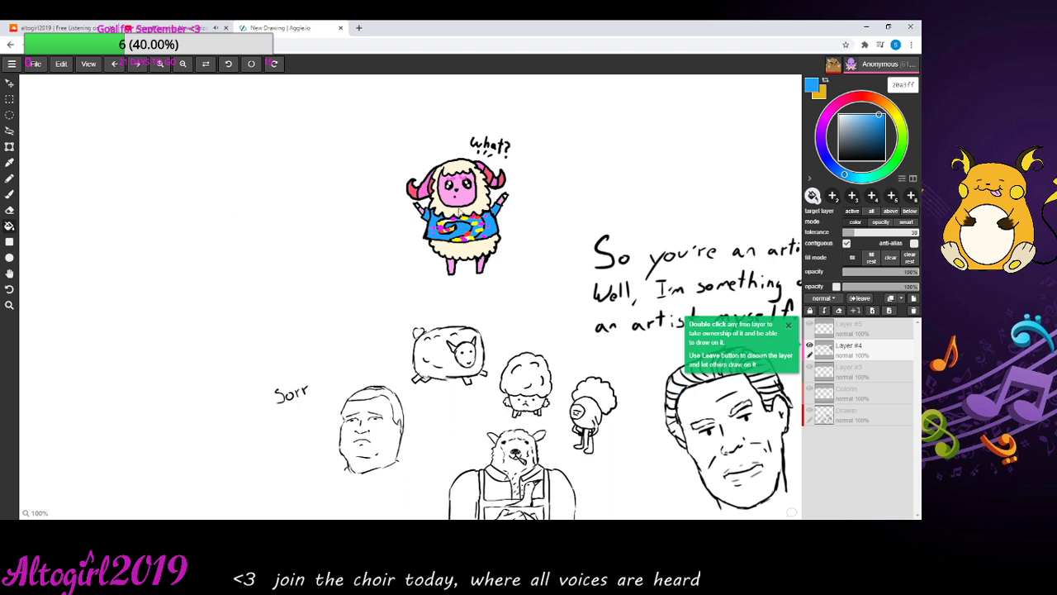
- Draw a black cat-like head with tall pointed ears, a fringe and a face beside the horned sheep
left_click(9, 194)
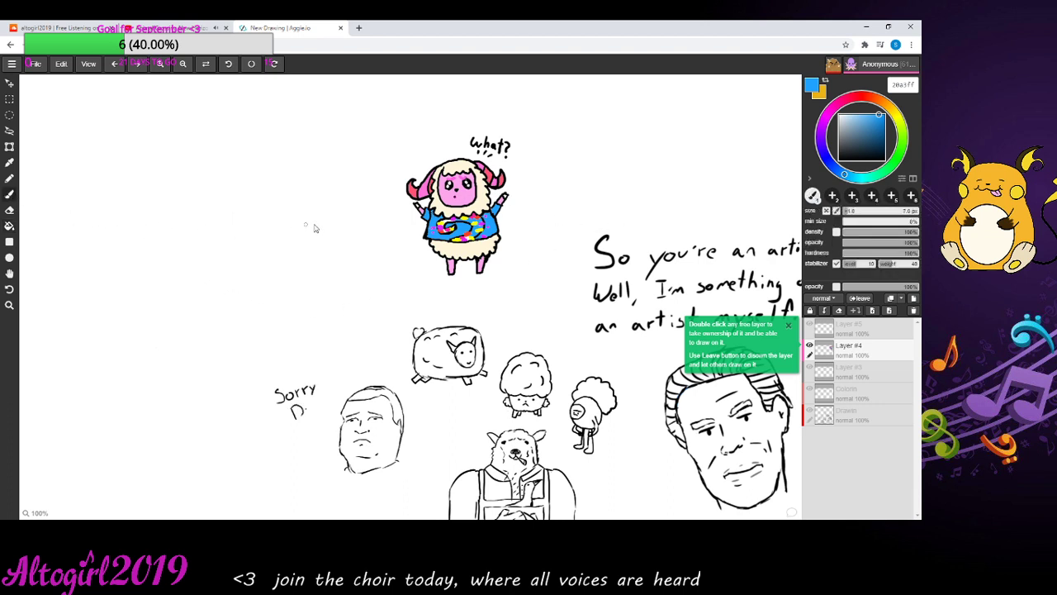
left_click(824, 125)
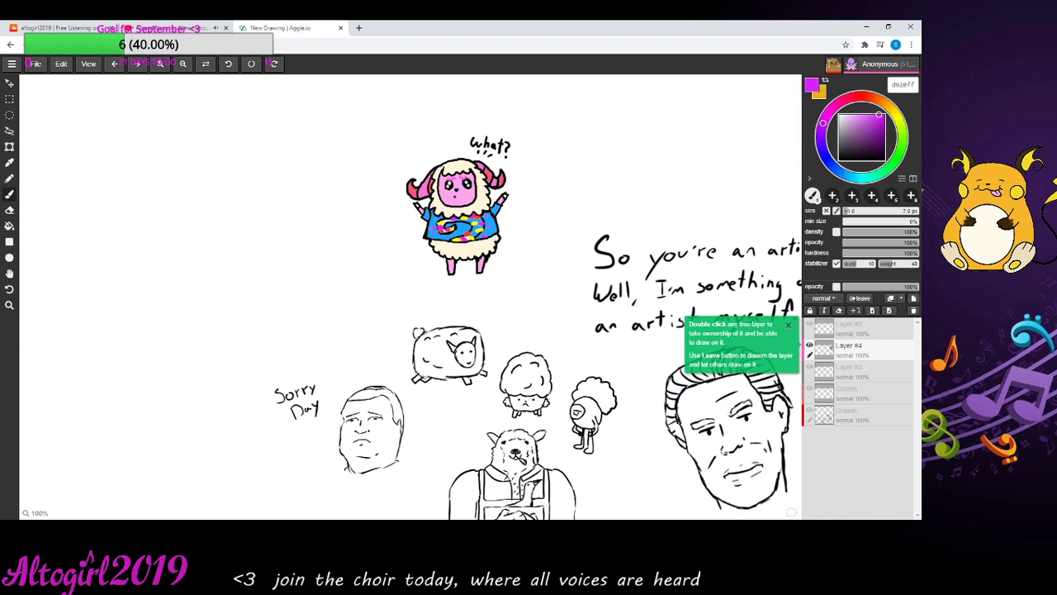
left_click_drag(845, 132, 841, 159)
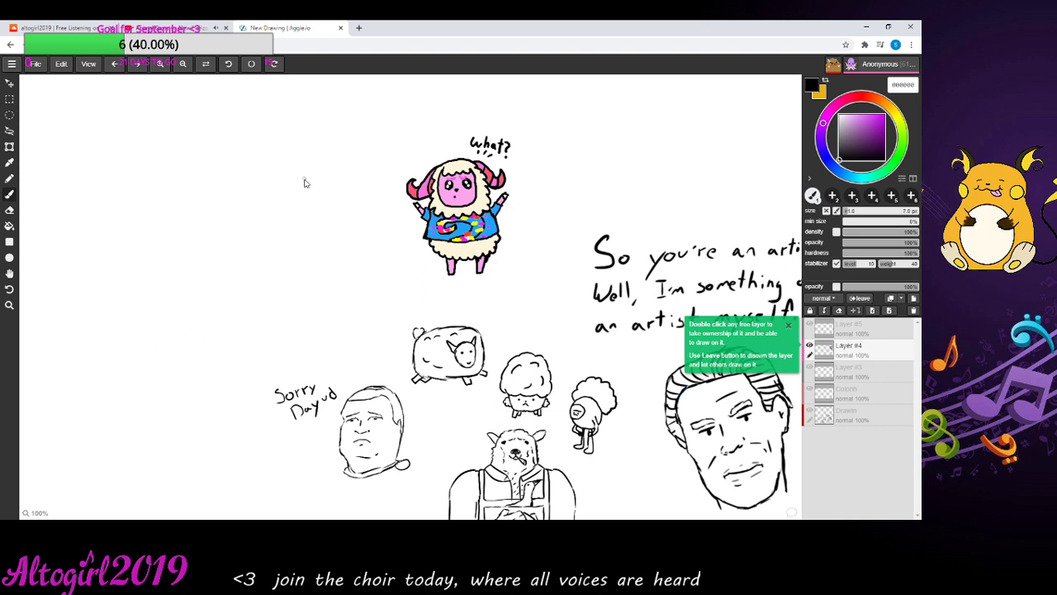
mouse_move(289, 192)
left_mouse_down()
mouse_move(290, 156)
mouse_move(301, 179)
left_mouse_up()
mouse_move(313, 178)
left_mouse_down()
mouse_move(324, 161)
mouse_move(325, 179)
left_mouse_up()
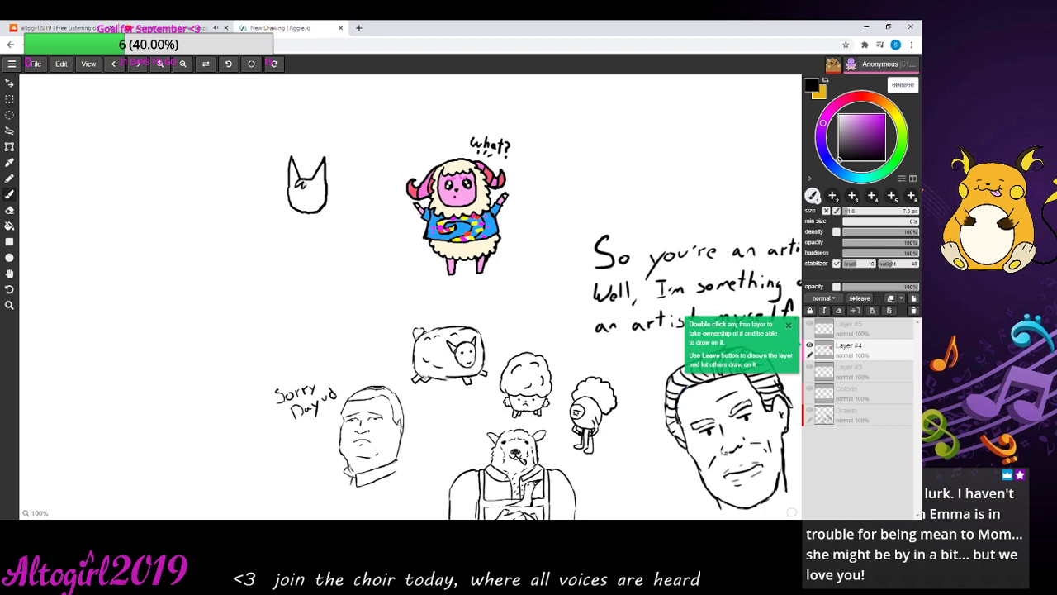
left_click_drag(319, 184, 320, 185)
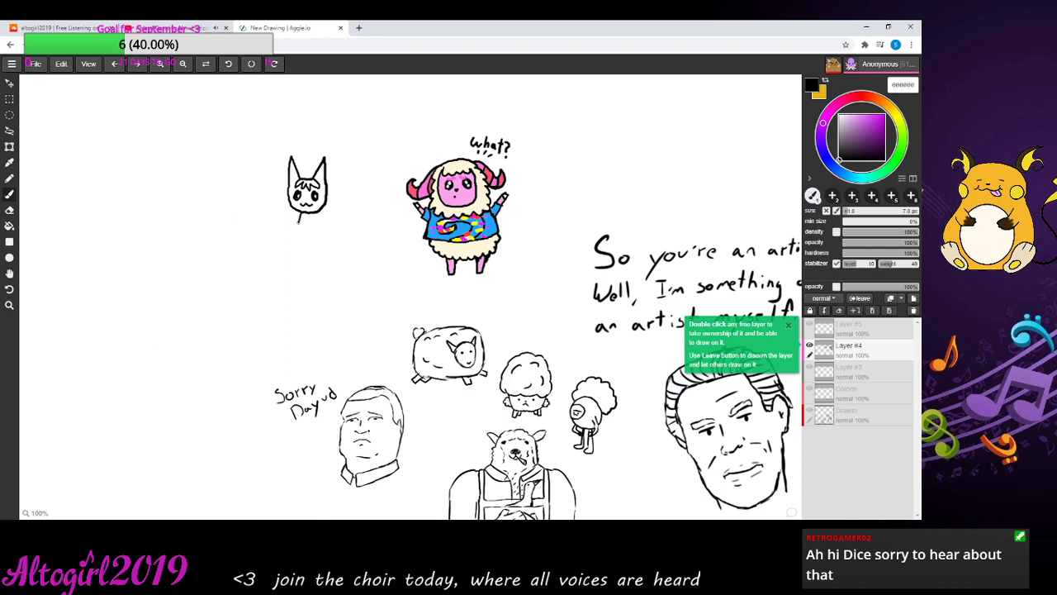
- Outline a small tapered body under the cat figure's head and fill it with diagonal stripes
mouse_move(298, 227)
left_mouse_down()
mouse_move(301, 245)
mouse_move(315, 246)
left_mouse_up()
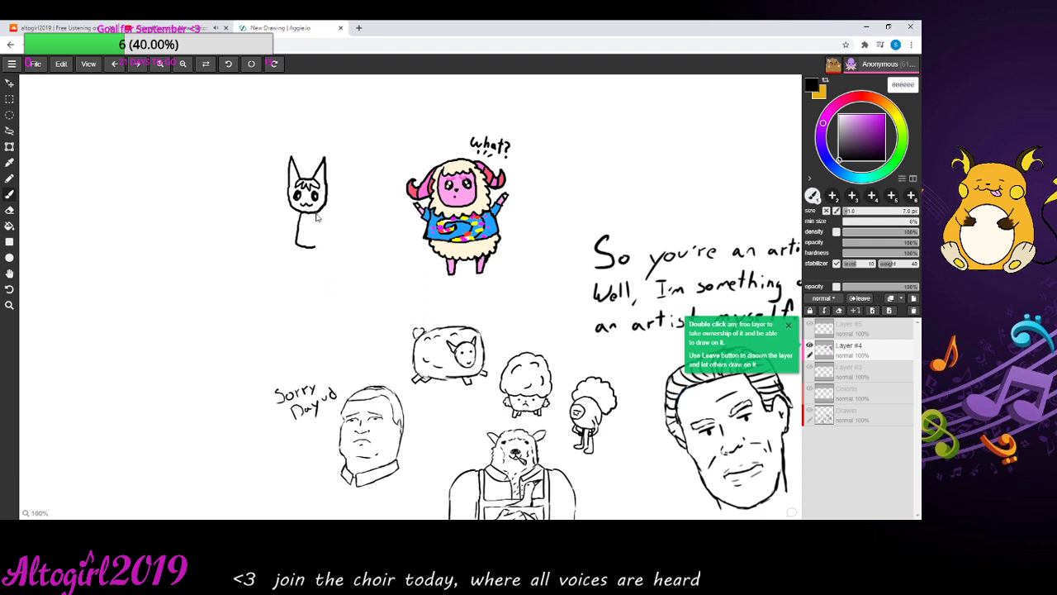
left_click_drag(316, 211, 314, 219)
left_click_drag(318, 223, 322, 246)
mouse_move(312, 215)
left_mouse_down()
mouse_move(301, 238)
mouse_move(312, 236)
left_mouse_up()
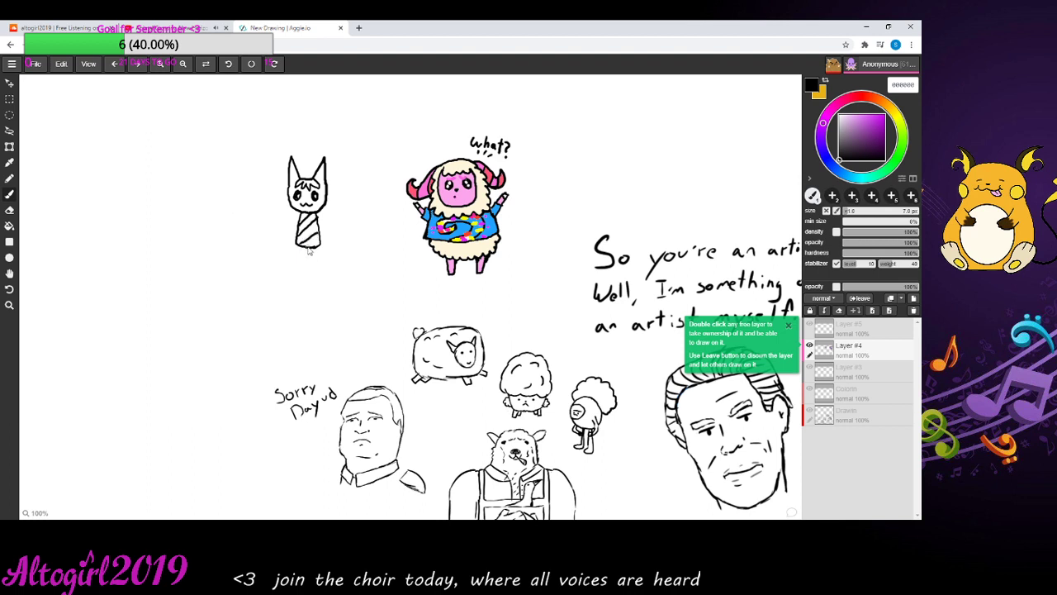
- Cross the cat figure's dress stripes into a lattice pattern and add short legs below it
left_click_drag(320, 237, 315, 242)
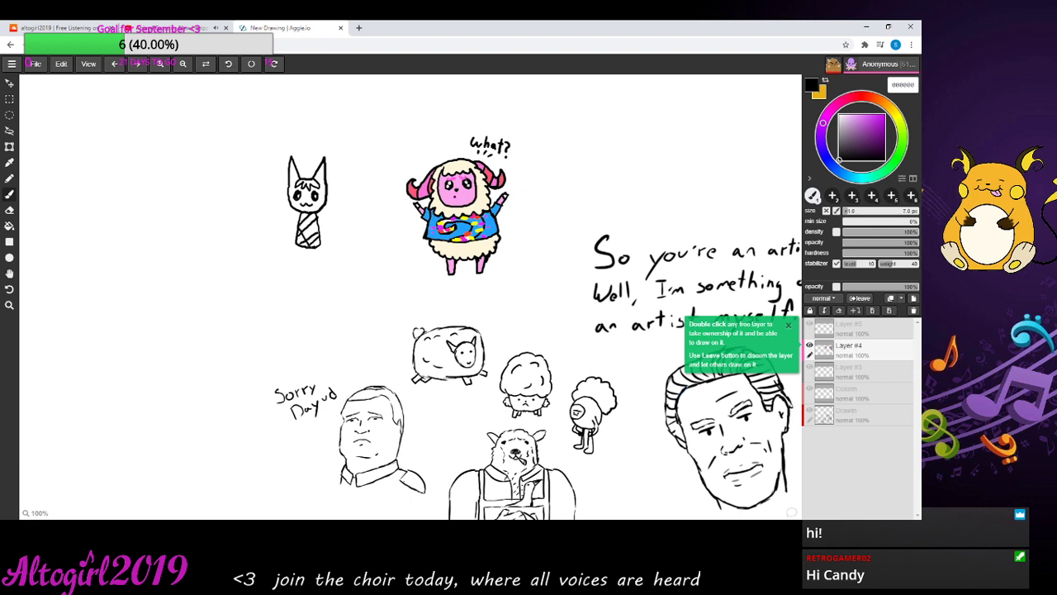
left_click_drag(308, 250, 315, 239)
left_click_drag(319, 228, 321, 244)
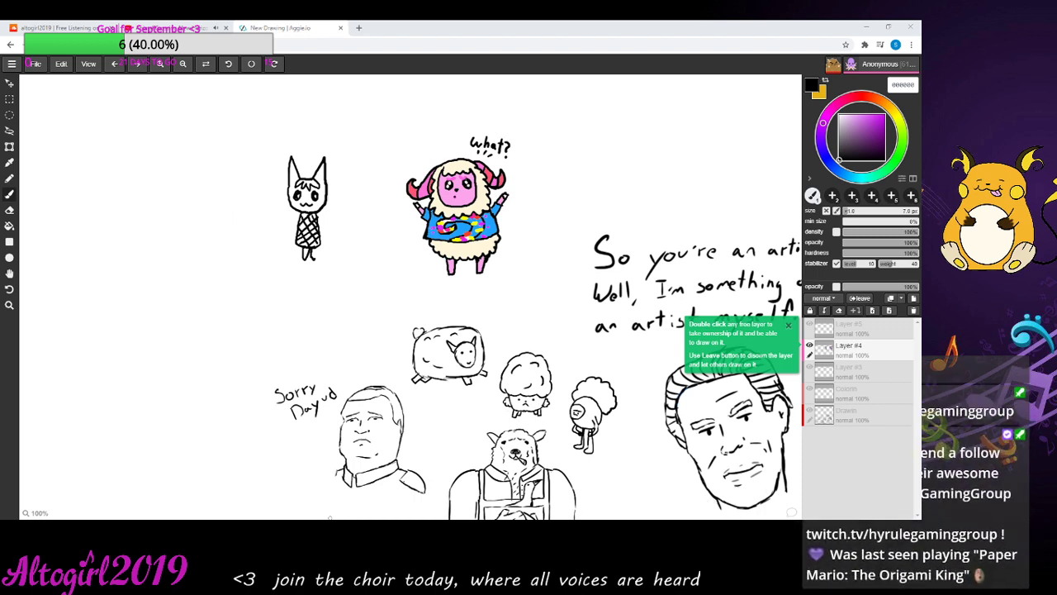
left_click_drag(336, 477, 324, 482)
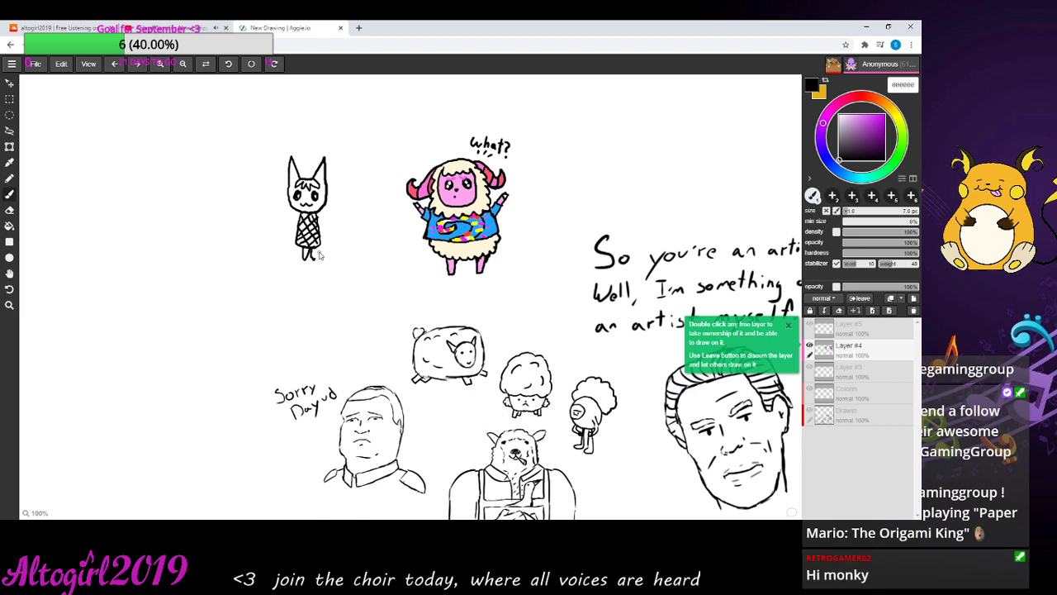
- Erase the cat figure's short legs, redraw them as two longer straight legs, and add two raised arms
key("e")
left_click_drag(307, 261, 314, 255)
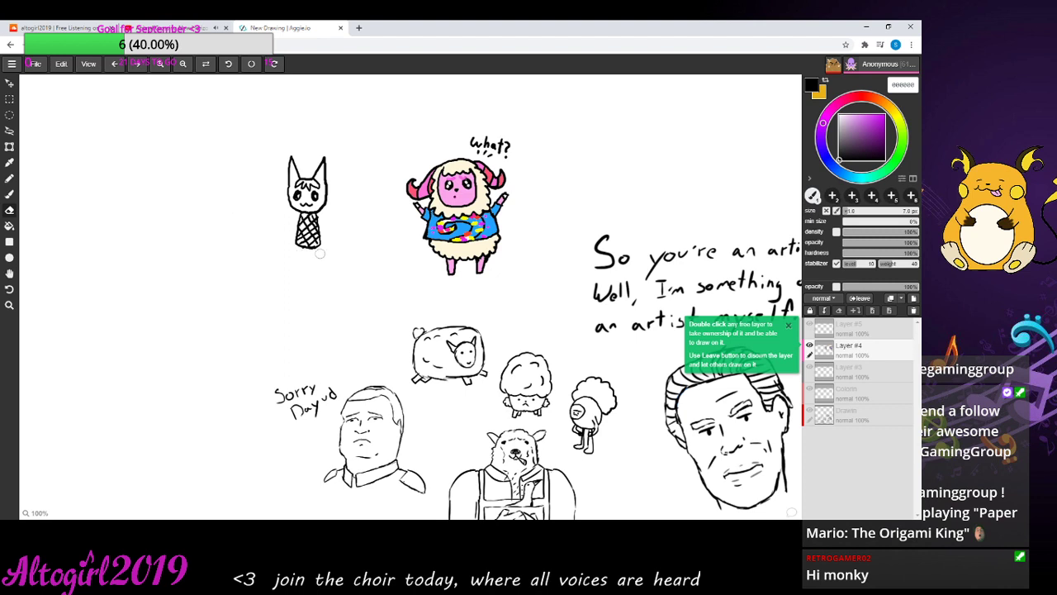
key("b")
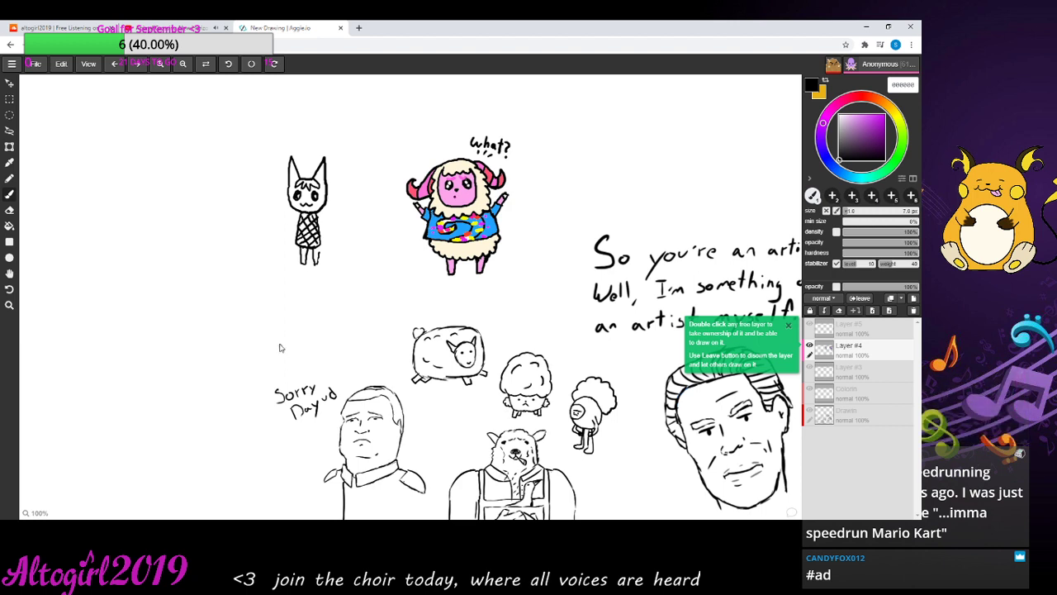
key("e")
left_click_drag(322, 267, 322, 253)
key("b")
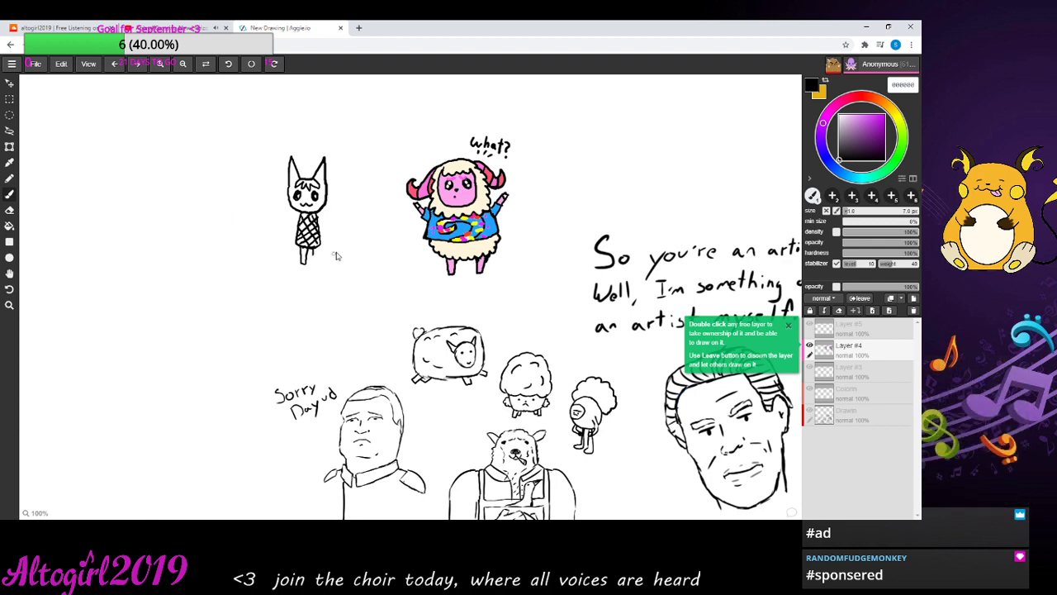
left_click_drag(310, 251, 311, 263)
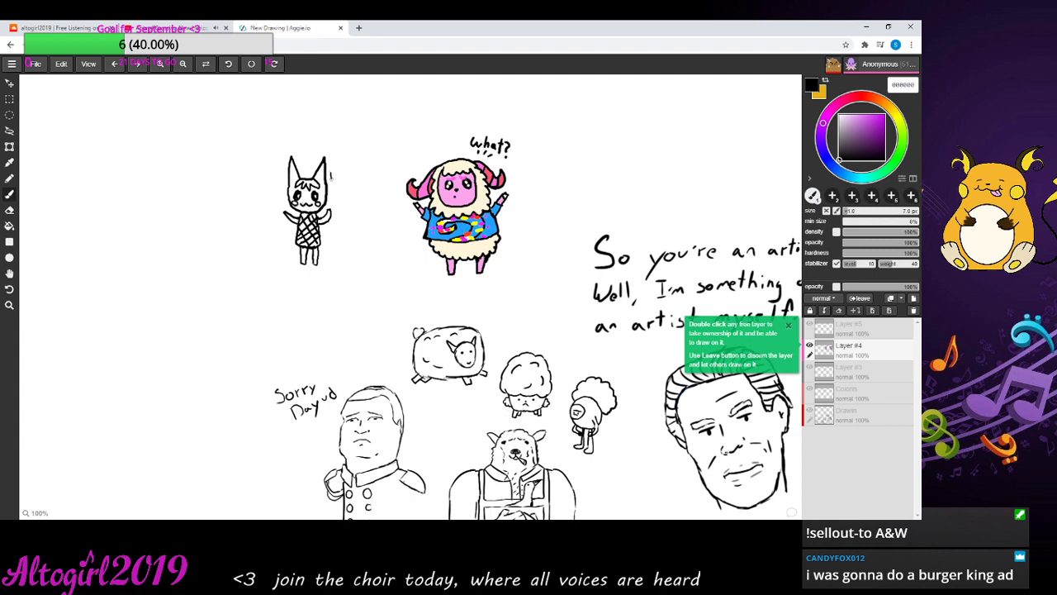
- Handwrite the caption "Not sponsered" with a small smiley beside the cat figure's head
mouse_move(332, 178)
left_mouse_down()
mouse_move(350, 170)
mouse_move(335, 187)
mouse_move(342, 197)
mouse_move(361, 188)
left_mouse_up()
left_click(345, 176)
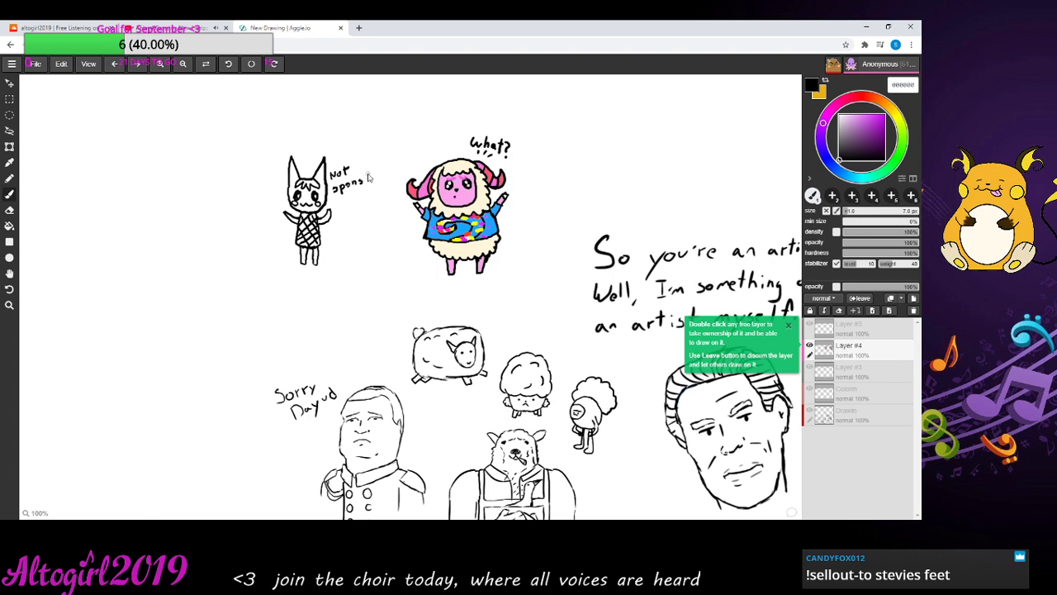
left_click_drag(364, 182, 385, 179)
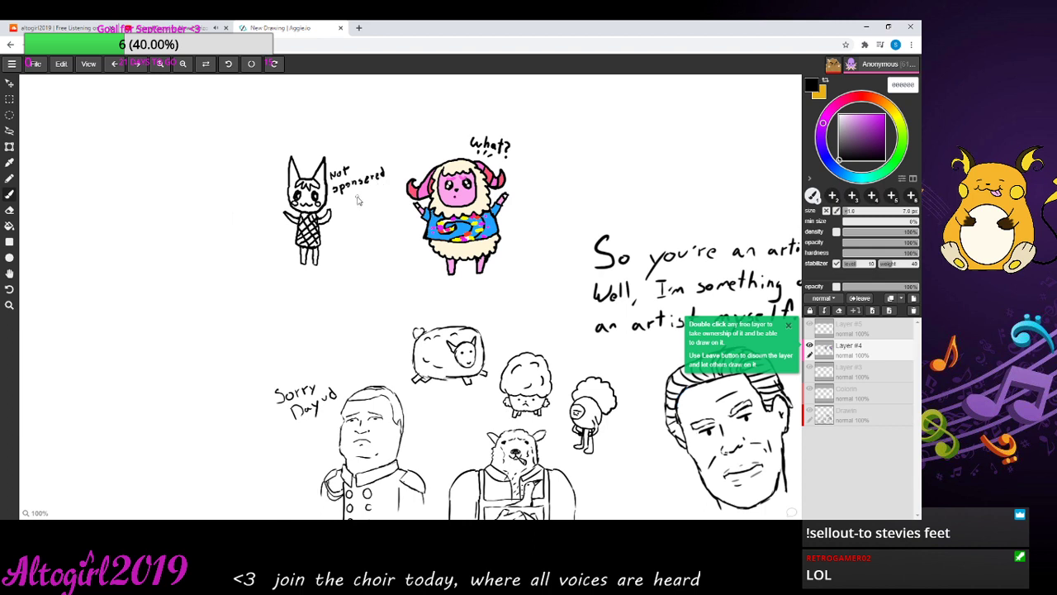
left_click(361, 189)
left_click(366, 188)
left_click_drag(361, 195, 368, 196)
- Erase the handwritten caption and the smiley beside the cat figure
key("e")
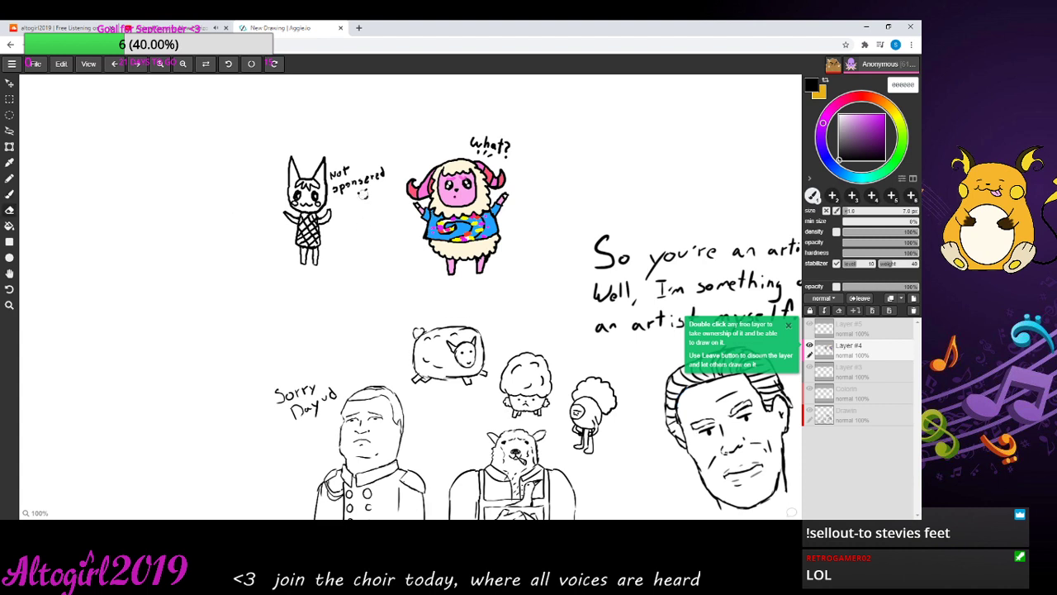
mouse_move(367, 199)
left_mouse_down()
mouse_move(385, 172)
mouse_move(349, 190)
mouse_move(356, 177)
mouse_move(344, 195)
mouse_move(332, 177)
mouse_move(344, 170)
mouse_move(332, 192)
left_mouse_up()
key("b")
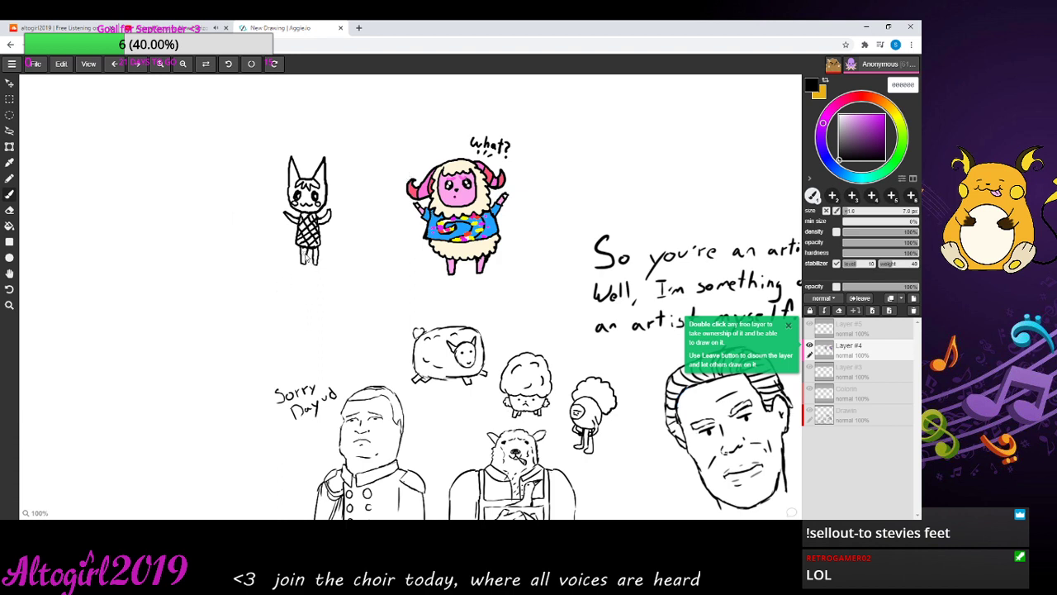
- Add inner-ear lines and round cheeks to the cat figure
left_click_drag(304, 255, 304, 248)
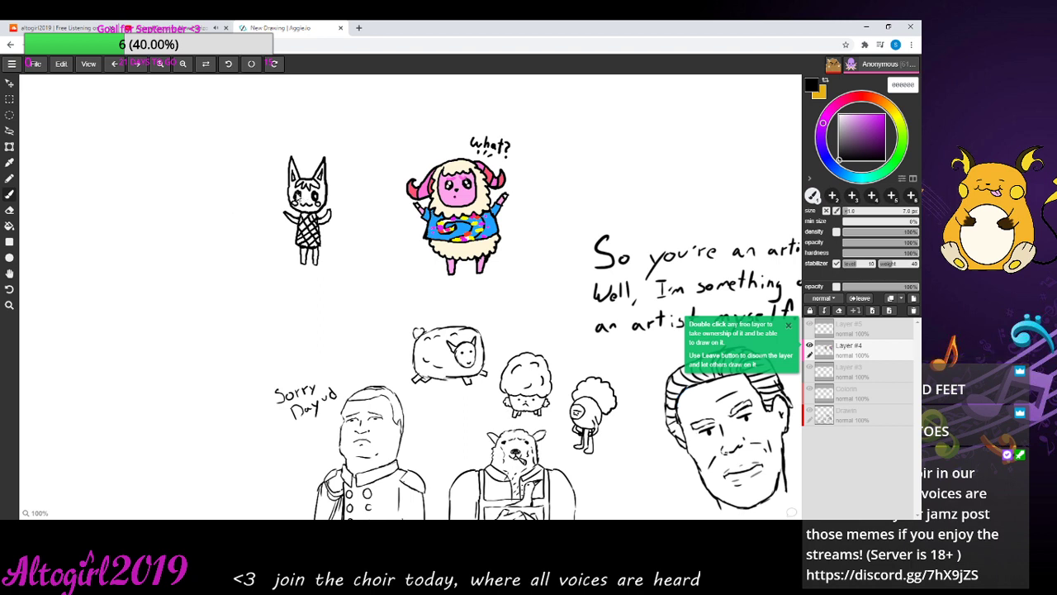
left_click_drag(298, 195, 299, 199)
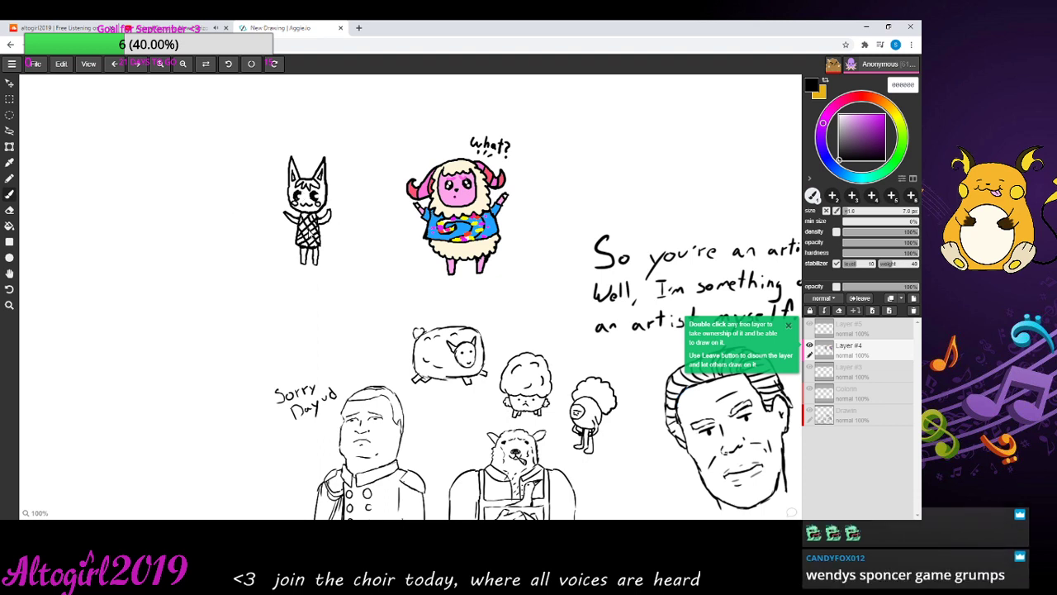
left_click(161, 64)
left_click(160, 64)
left_click(160, 65)
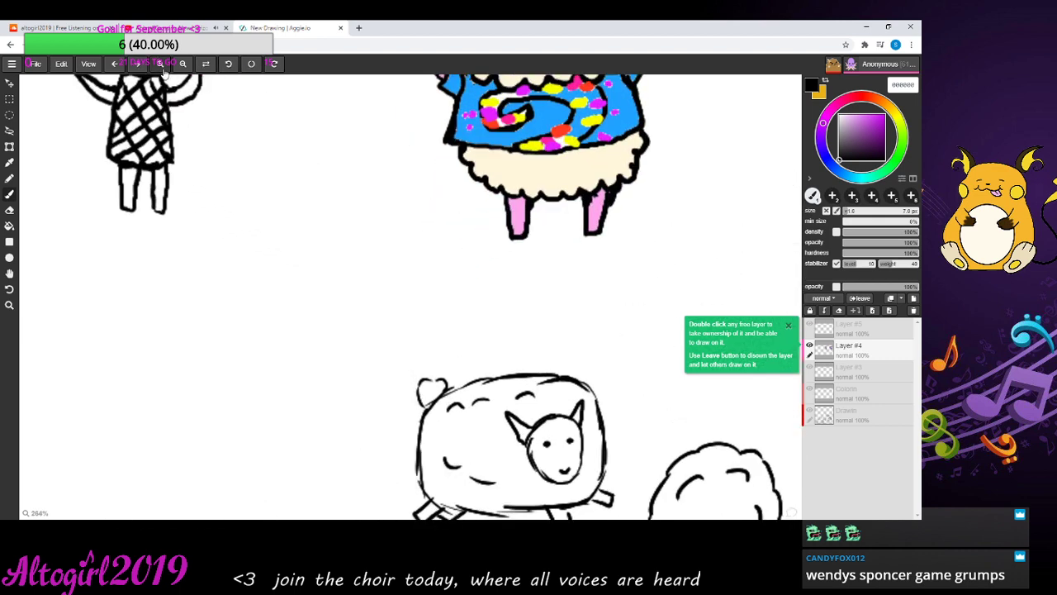
left_click(9, 274)
mouse_move(308, 209)
left_mouse_down()
mouse_move(437, 352)
mouse_move(504, 382)
mouse_move(503, 395)
left_mouse_up()
mouse_move(569, 289)
left_mouse_down()
mouse_move(347, 349)
mouse_move(234, 343)
mouse_move(639, 345)
mouse_move(612, 344)
left_mouse_up()
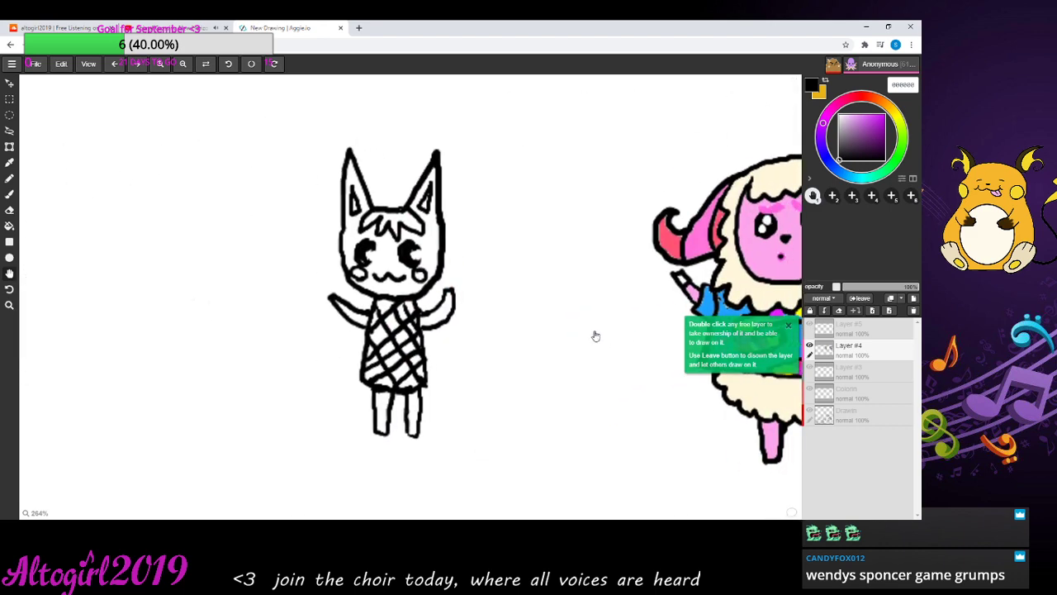
left_click(10, 194)
mouse_move(597, 268)
left_mouse_down()
mouse_move(323, 312)
mouse_move(252, 355)
left_mouse_up()
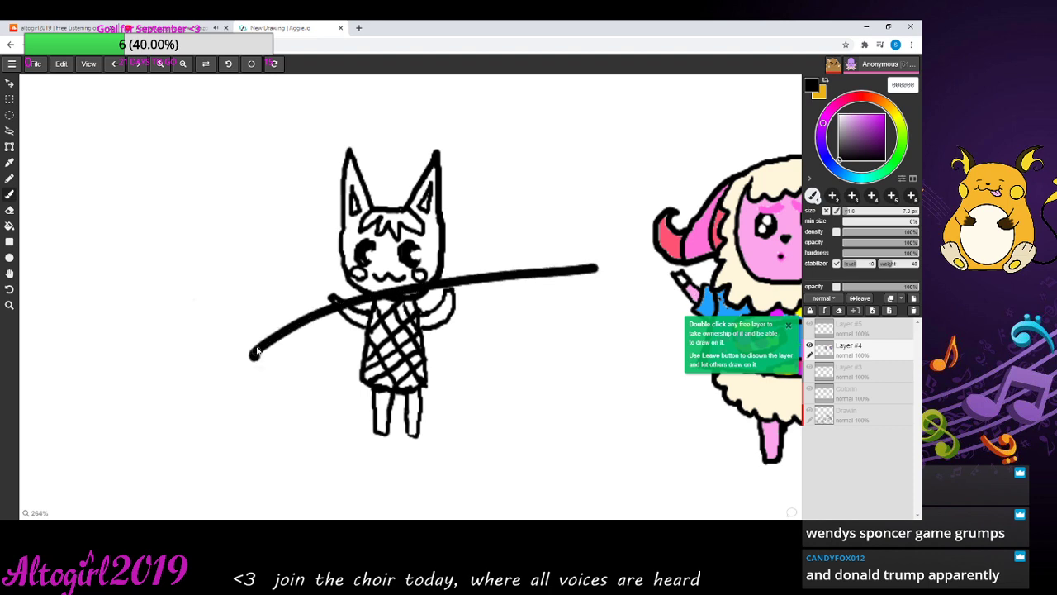
left_click(114, 65)
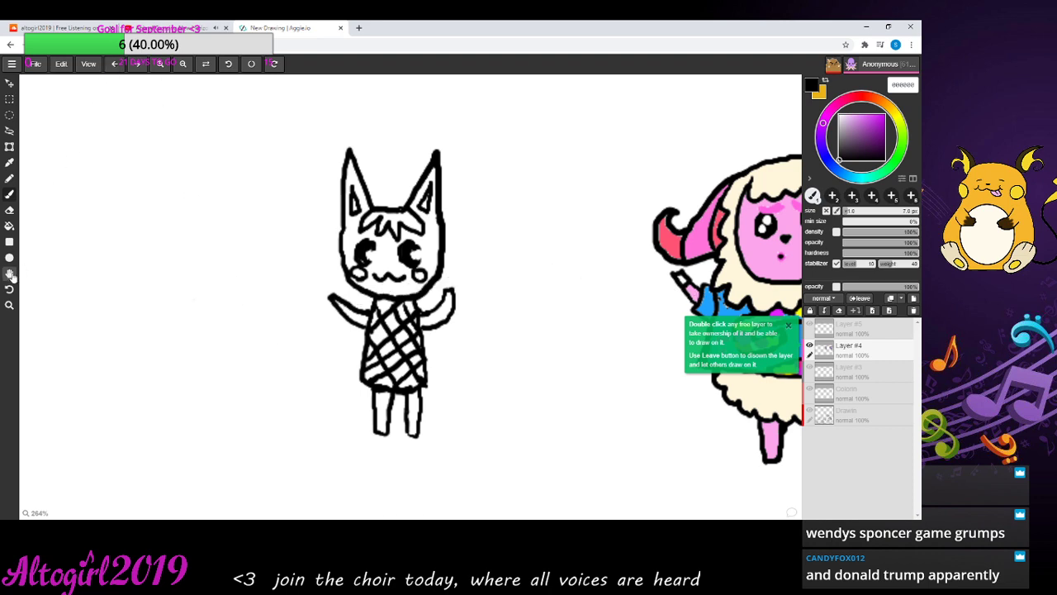
- Draw a rounded black speech bubble beside the cat figure's head, with its tail pointing down towards the cat
left_click(9, 273)
left_click_drag(198, 242, 58, 279)
left_click_drag(405, 345, 118, 358)
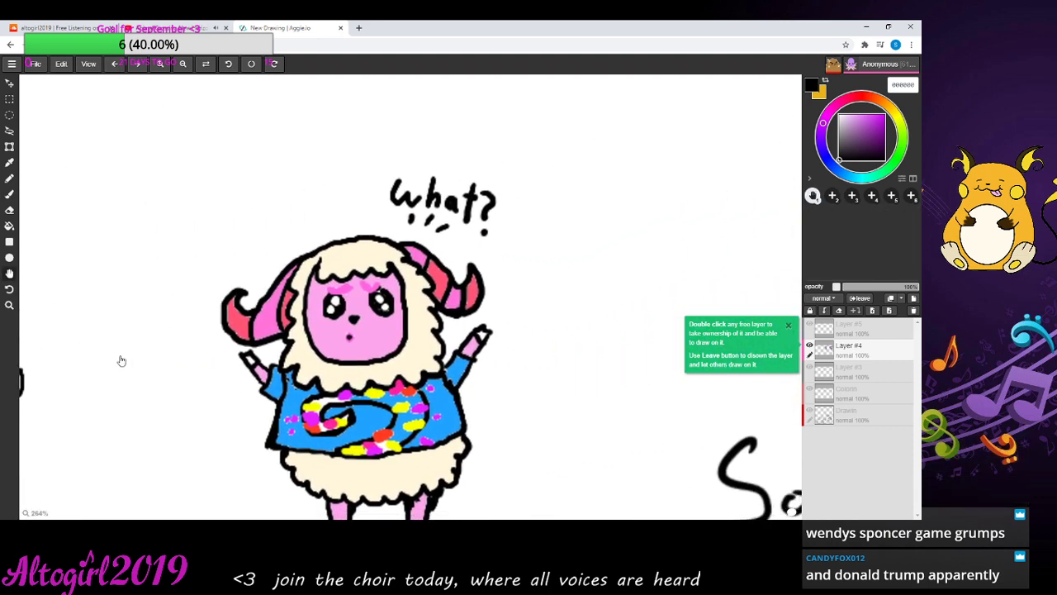
left_click_drag(157, 303, 524, 305)
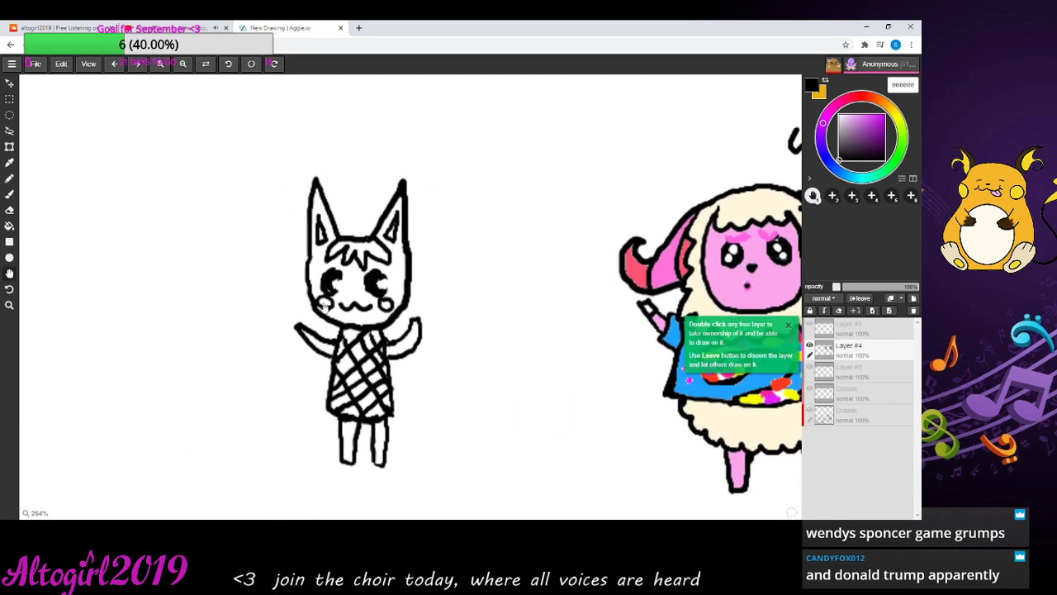
left_click(8, 195)
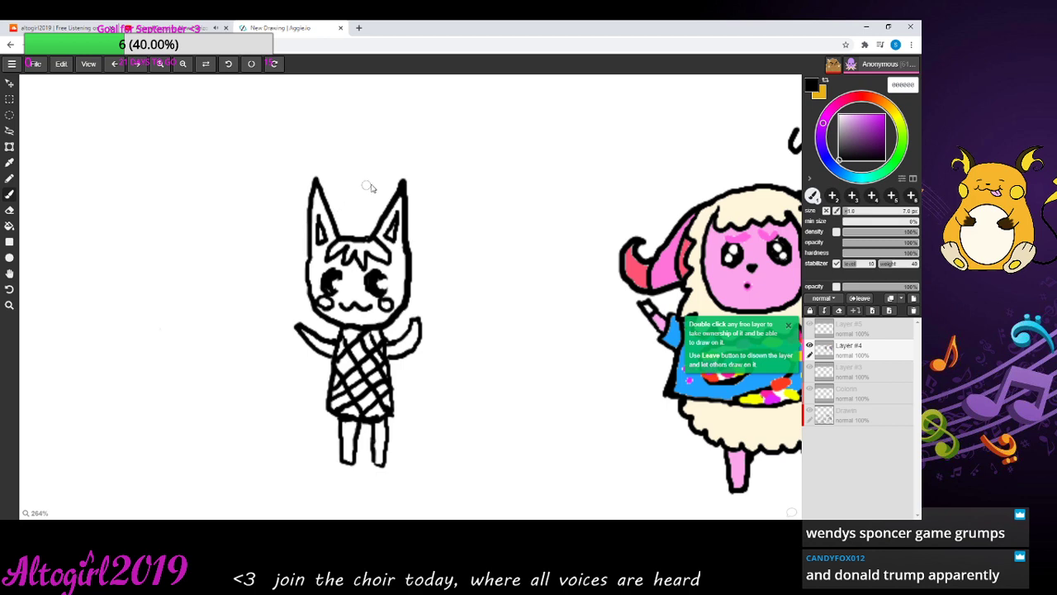
mouse_move(423, 205)
left_mouse_down()
mouse_move(429, 178)
mouse_move(396, 136)
mouse_move(413, 103)
mouse_move(500, 76)
mouse_move(570, 80)
mouse_move(606, 118)
mouse_move(589, 191)
mouse_move(506, 206)
mouse_move(442, 197)
mouse_move(421, 220)
mouse_move(429, 198)
left_mouse_up()
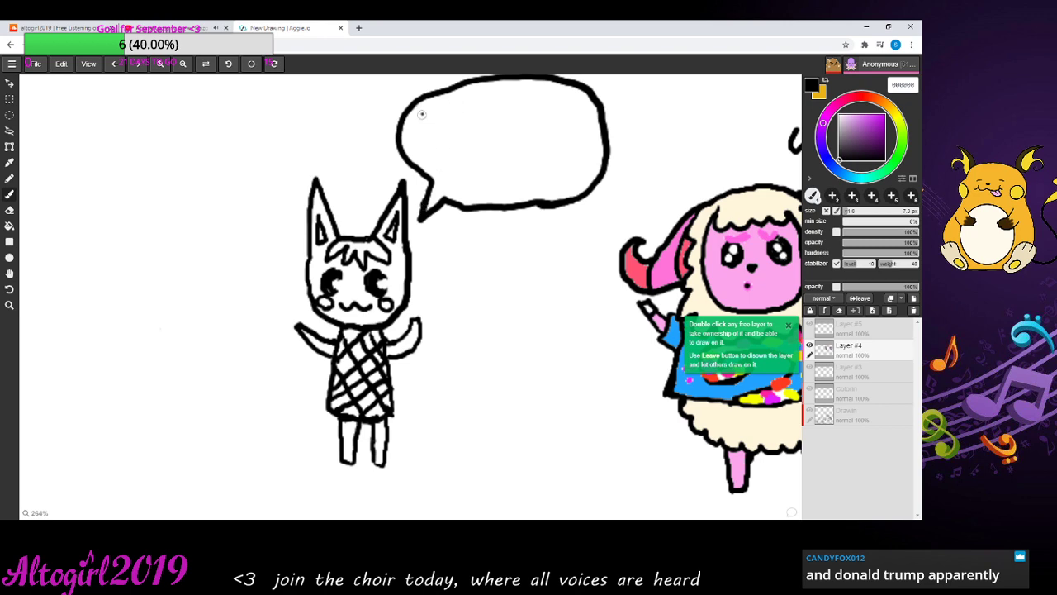
- Handwrite "Watch Altogirl Stweam" on three lines inside the speech bubble, ending with a small smiley
mouse_move(418, 116)
left_mouse_down()
mouse_move(442, 132)
mouse_move(462, 114)
mouse_move(489, 125)
left_mouse_up()
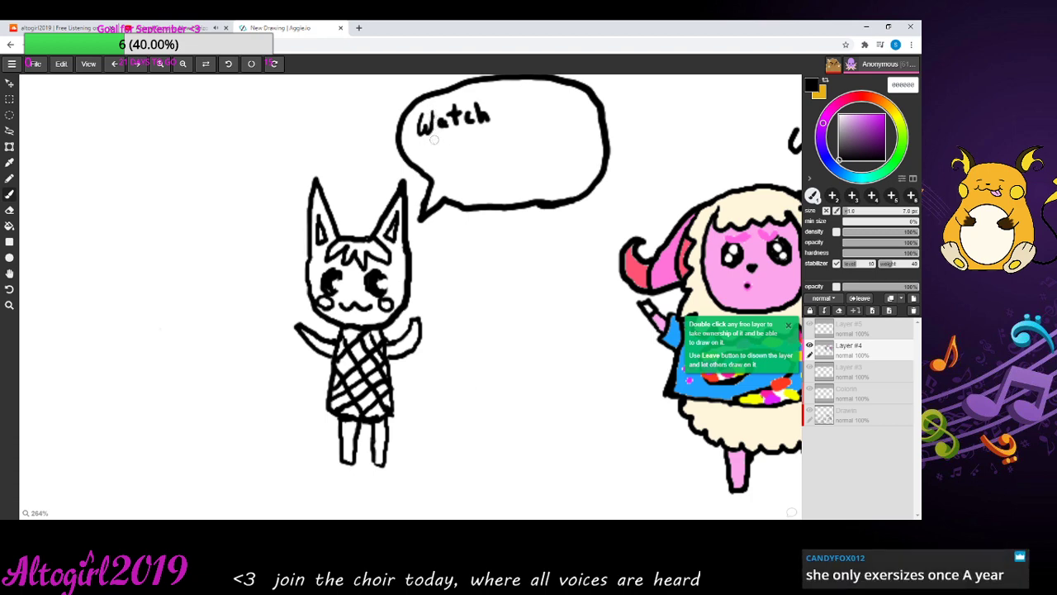
mouse_move(429, 158)
left_mouse_down()
mouse_move(435, 139)
mouse_move(441, 157)
mouse_move(480, 143)
left_mouse_up()
mouse_move(490, 140)
left_mouse_down()
mouse_move(494, 160)
mouse_move(518, 133)
left_mouse_up()
left_click(507, 132)
left_click_drag(525, 124, 526, 145)
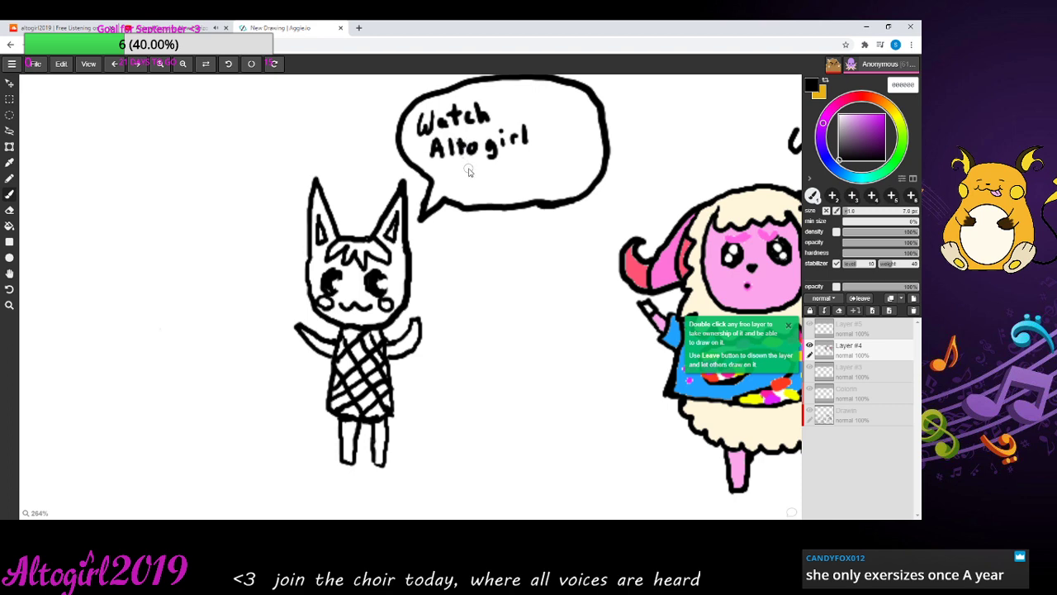
left_click_drag(473, 165, 460, 184)
mouse_move(483, 165)
left_mouse_down()
mouse_move(485, 183)
mouse_move(495, 171)
mouse_move(525, 170)
mouse_move(527, 180)
mouse_move(588, 162)
left_mouse_up()
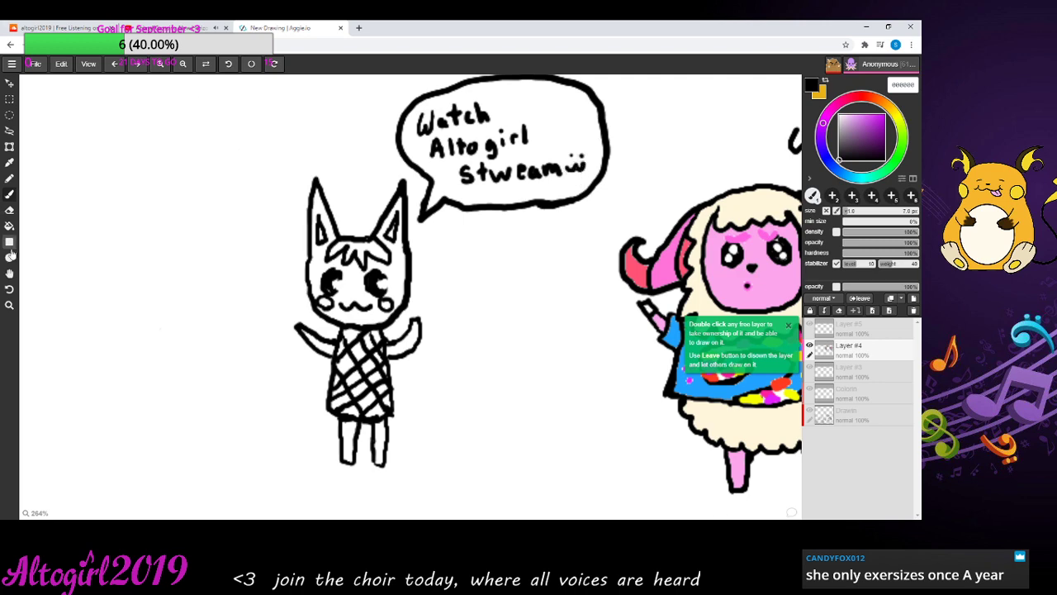
- Fill the cat figure's head, arms and legs with light blue 599fff
left_click(183, 65)
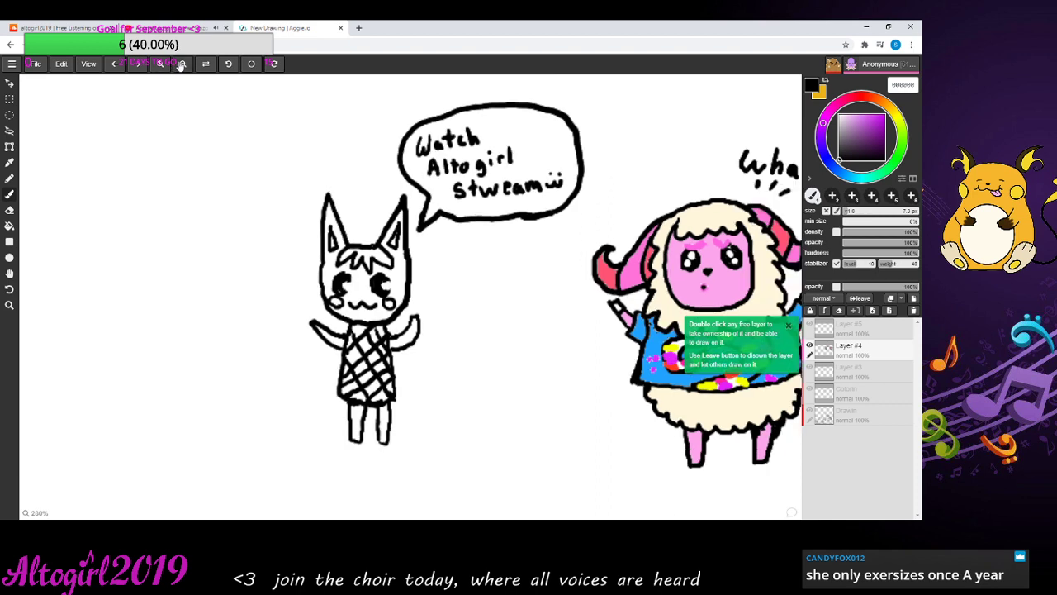
left_click(183, 64)
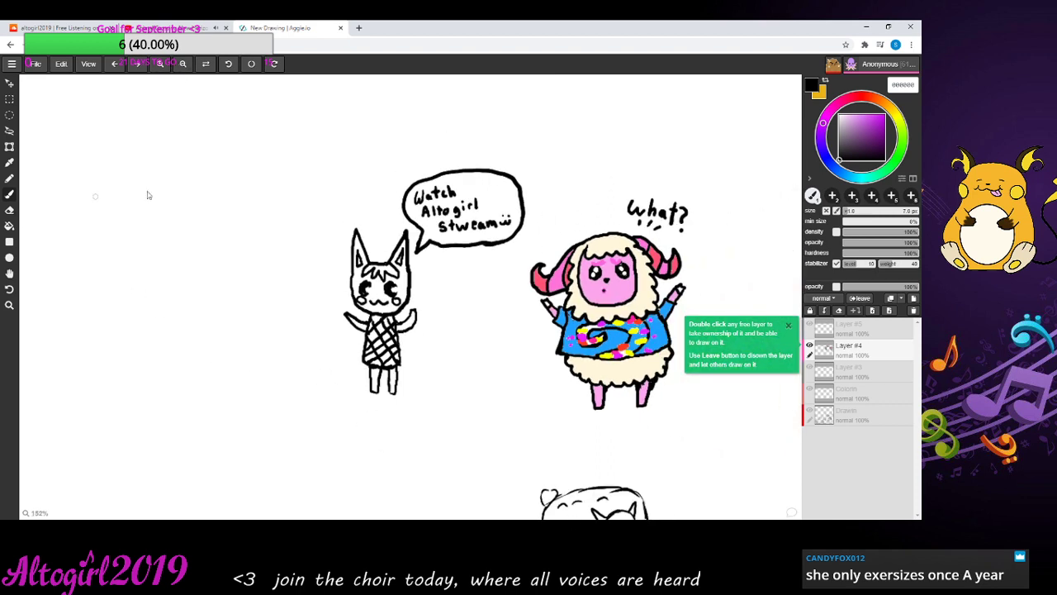
left_click_drag(849, 176, 831, 139)
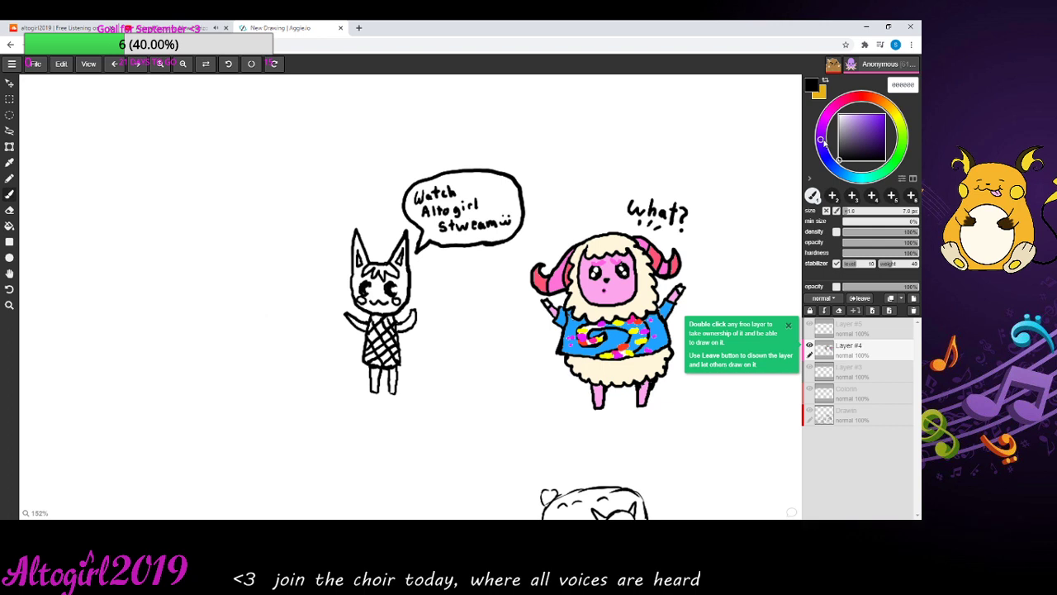
left_click(836, 171)
mouse_move(837, 171)
left_mouse_down()
mouse_move(860, 125)
mouse_move(821, 149)
mouse_move(837, 175)
left_mouse_up()
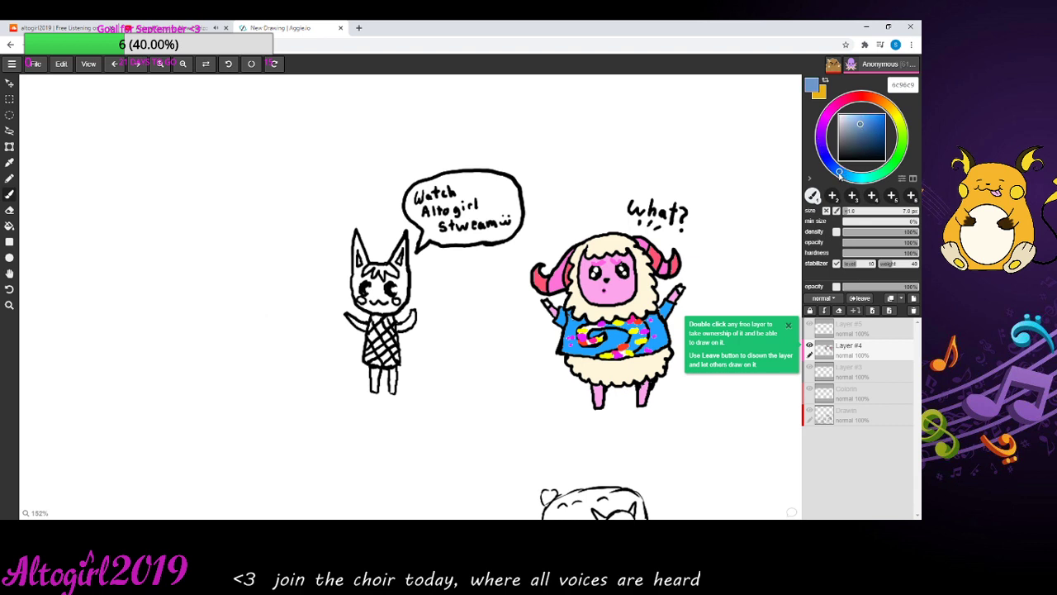
mouse_move(866, 133)
left_mouse_down()
mouse_move(857, 117)
mouse_move(854, 125)
left_mouse_up()
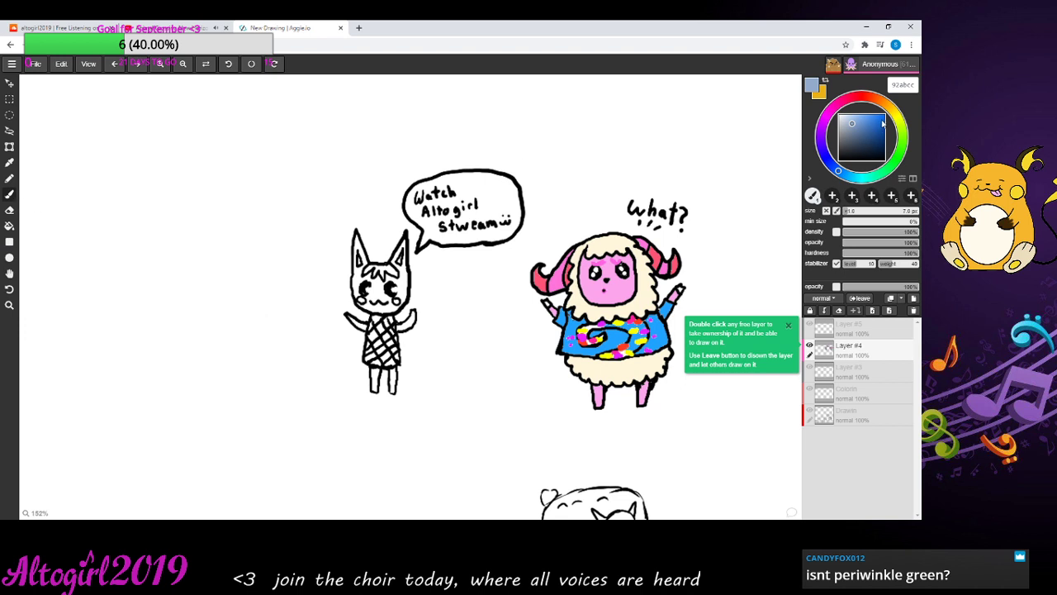
left_click_drag(861, 124, 869, 118)
left_click(10, 226)
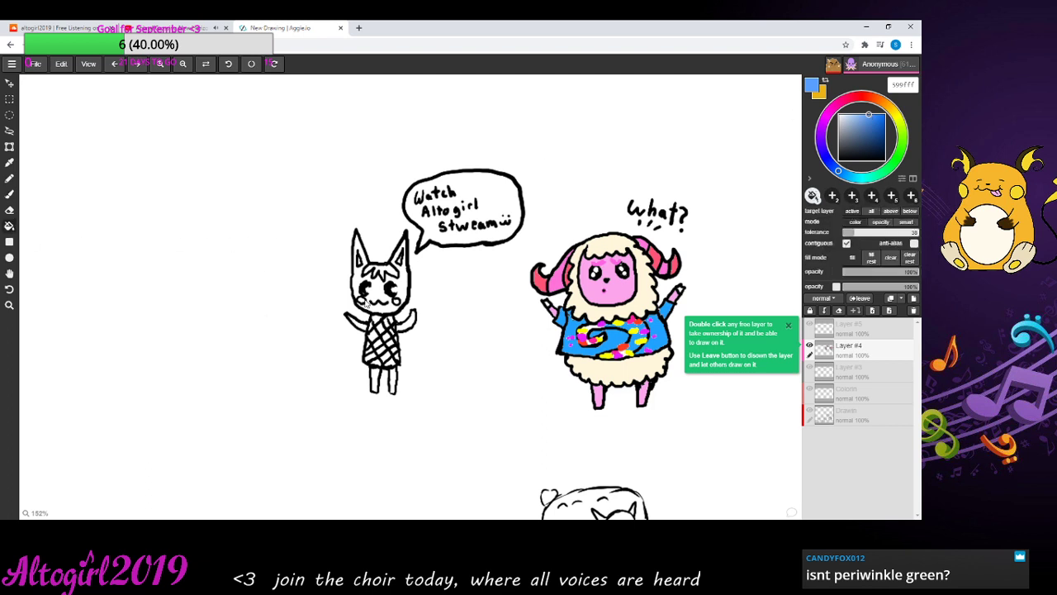
left_click(403, 289)
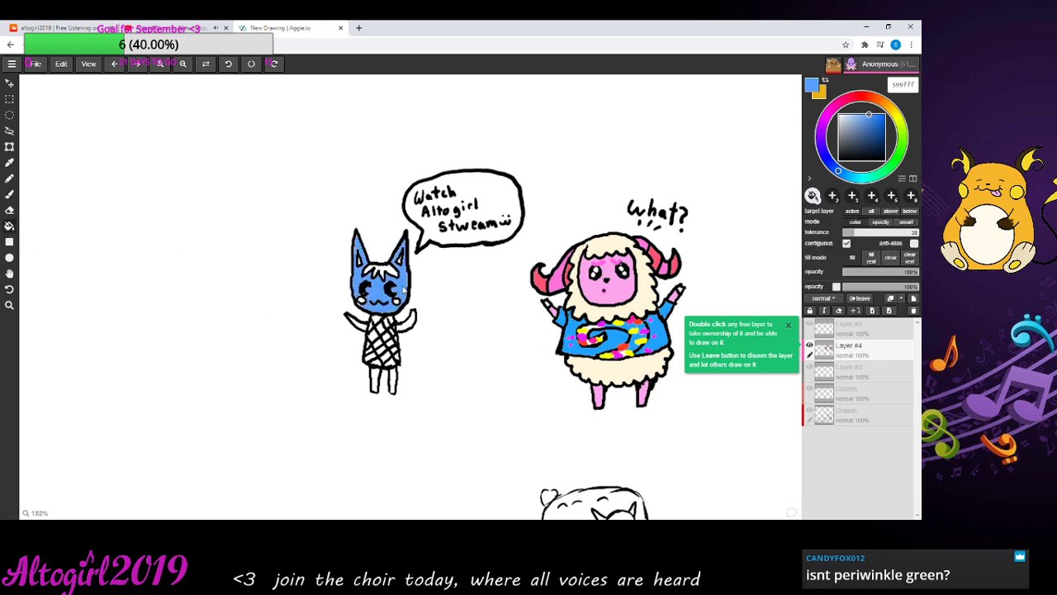
left_click(406, 329)
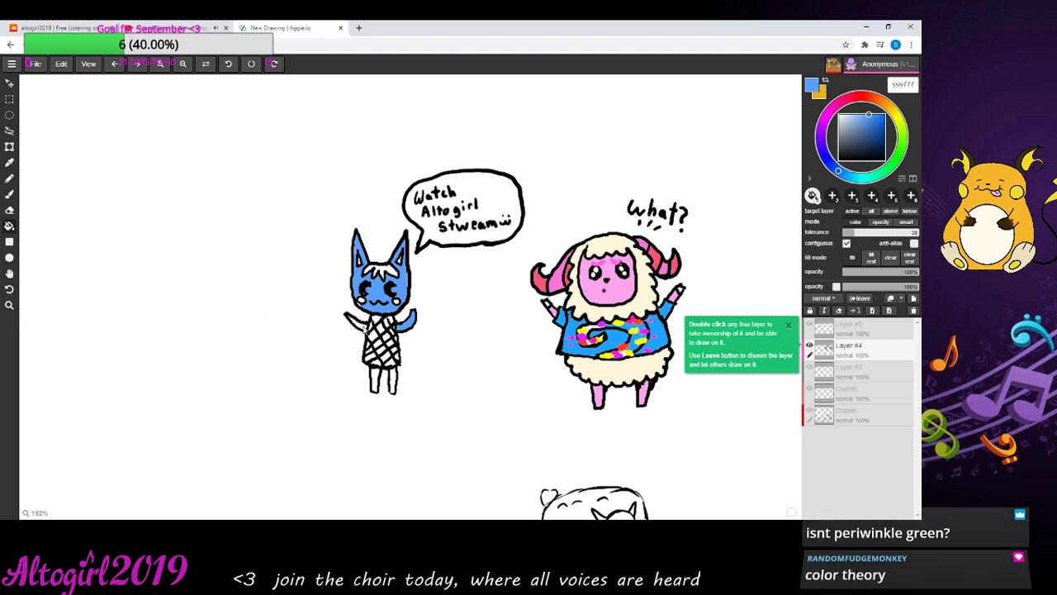
left_click(376, 382)
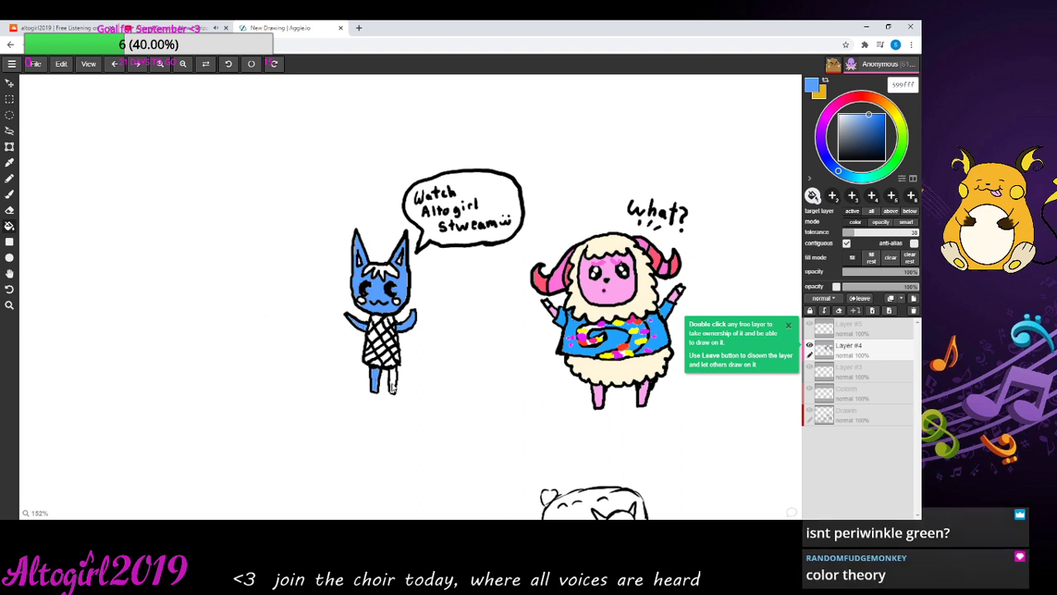
left_click(393, 386)
- Fill the cat figure's fringe with darker blue 0255c7 and brush over its inner lines
mouse_move(877, 120)
left_mouse_down()
mouse_move(879, 132)
mouse_move(874, 119)
left_mouse_up()
left_click_drag(872, 118, 884, 124)
left_click(394, 274)
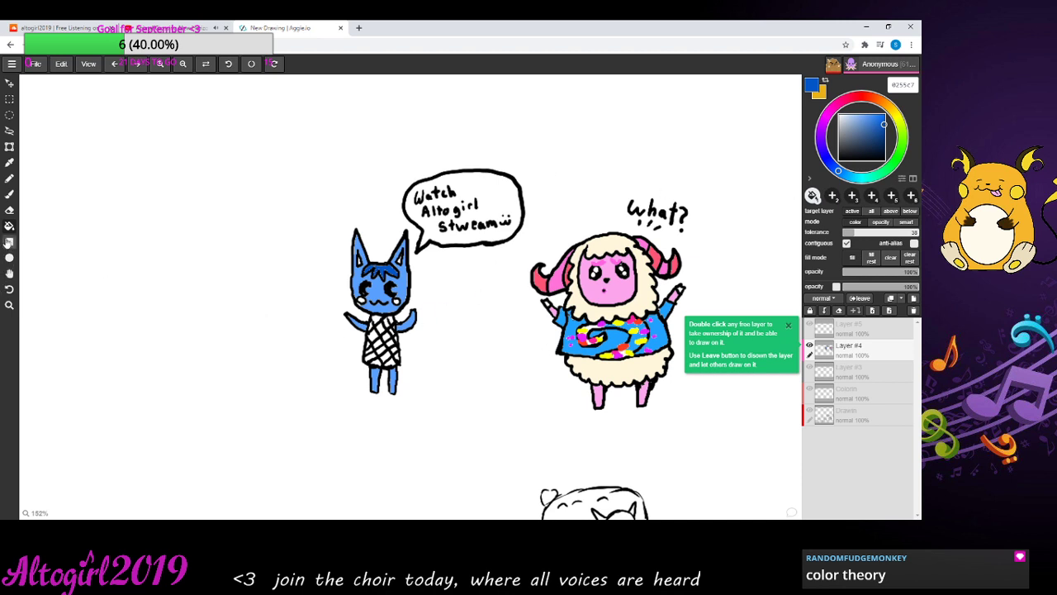
left_click(9, 193)
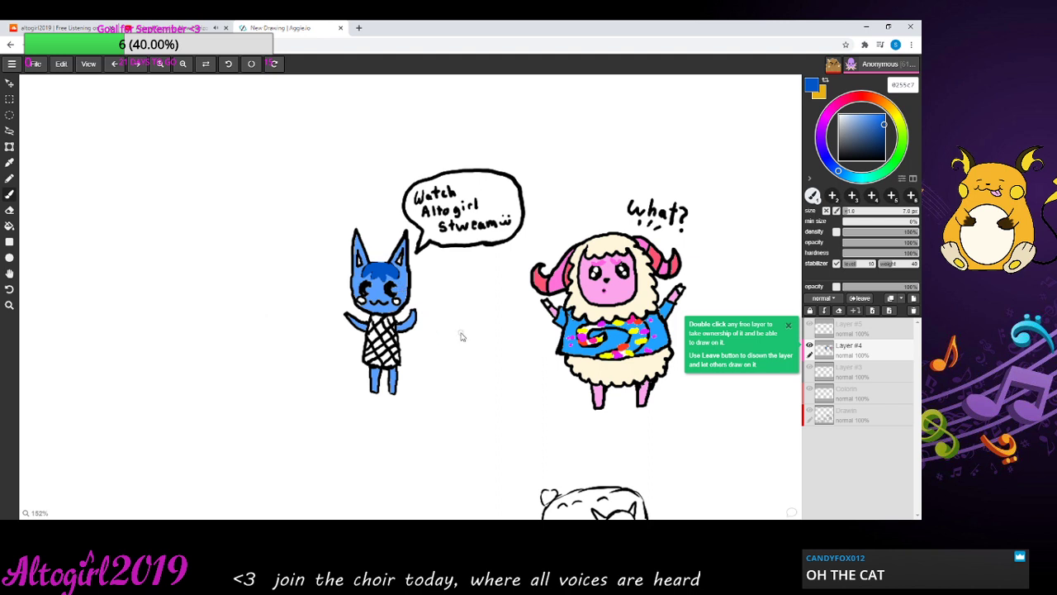
- Paint the cat figure's round cheeks light pink ea9fec
left_click_drag(830, 132, 826, 119)
left_click(854, 119)
left_click_drag(395, 299, 401, 301)
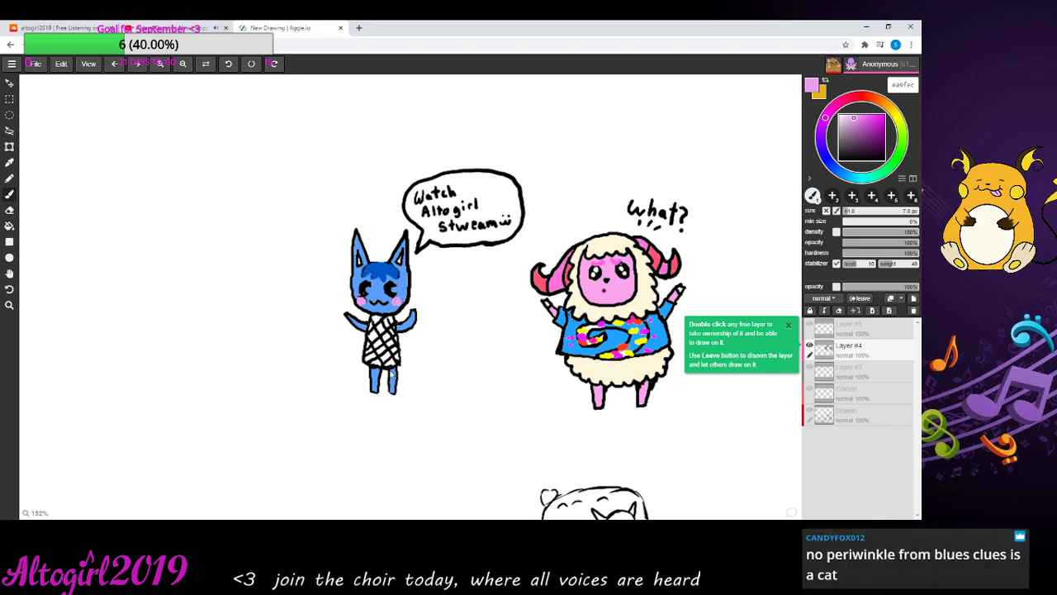
- Fill scattered lattice cells of the cat figure's dress with magenta ff2be3, leaving the others white
left_click(10, 225)
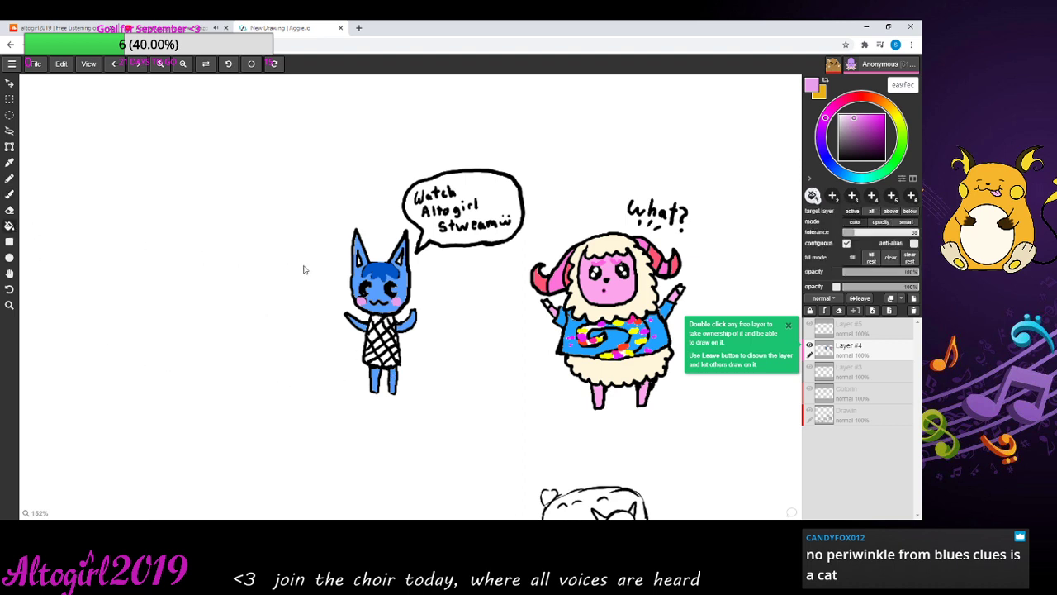
left_click(830, 112)
left_click(858, 119)
left_click(9, 273)
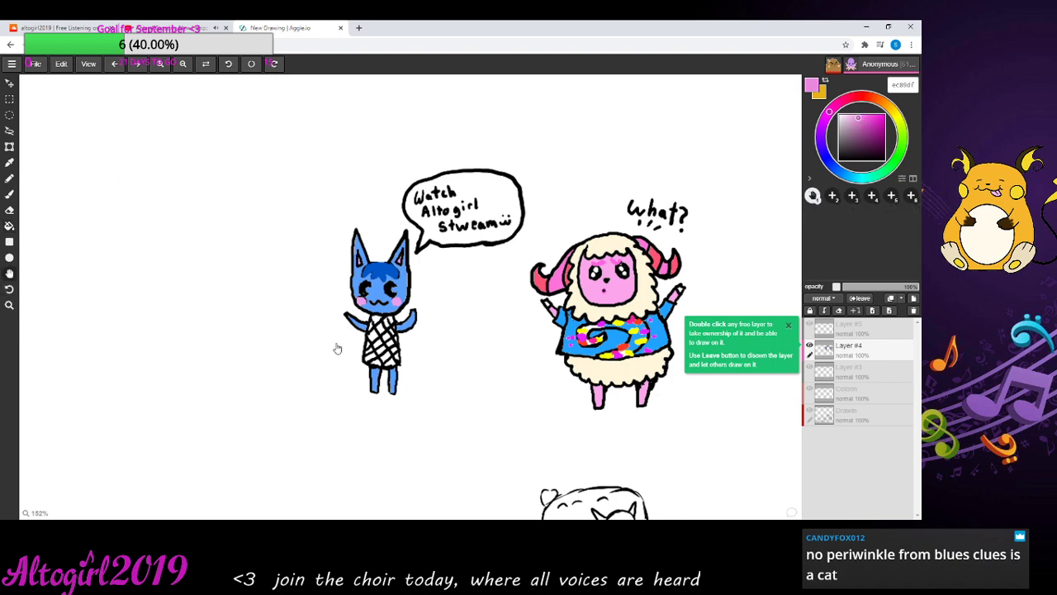
left_click_drag(446, 425, 529, 494)
left_click_drag(498, 545, 456, 494)
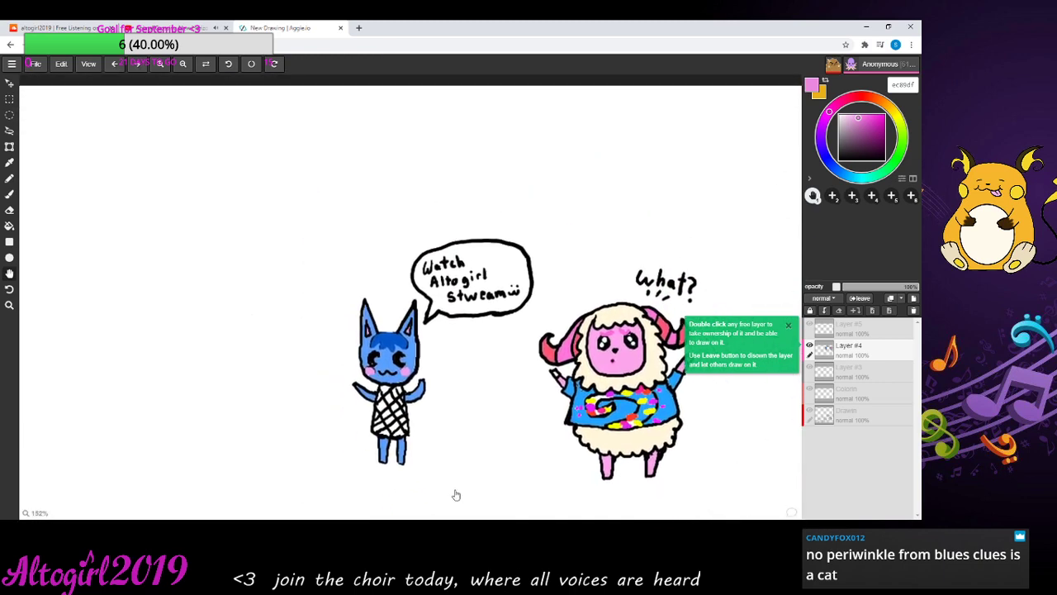
left_click_drag(267, 402, 246, 394)
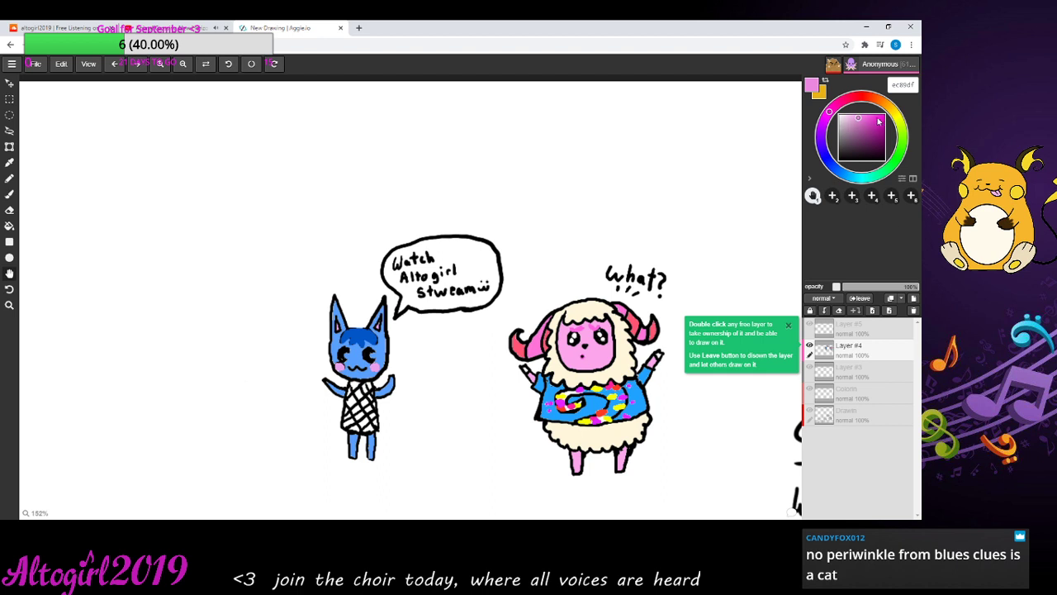
left_click(879, 117)
left_click(7, 225)
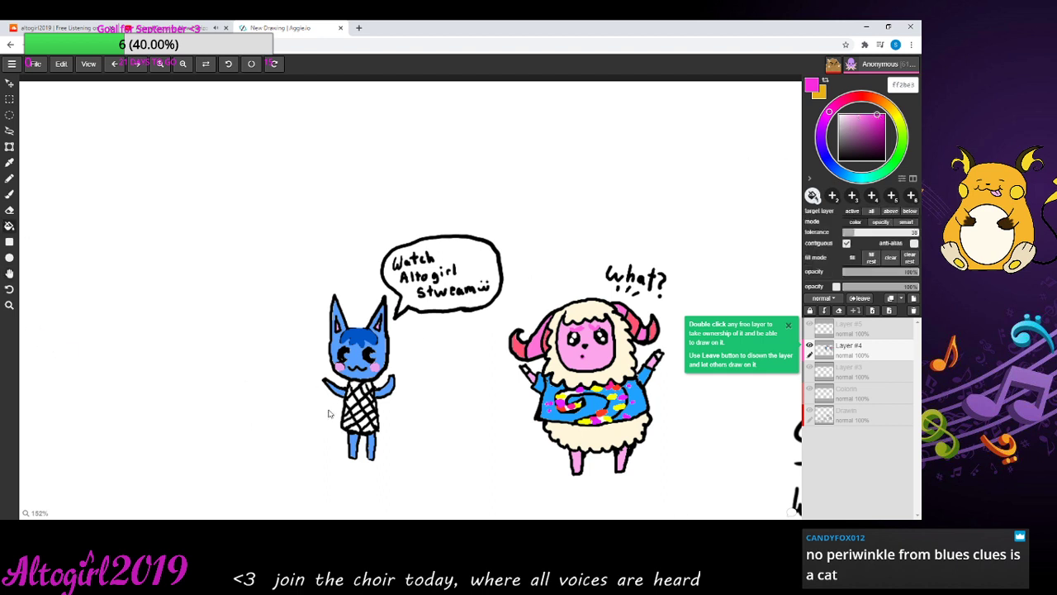
left_click(352, 402)
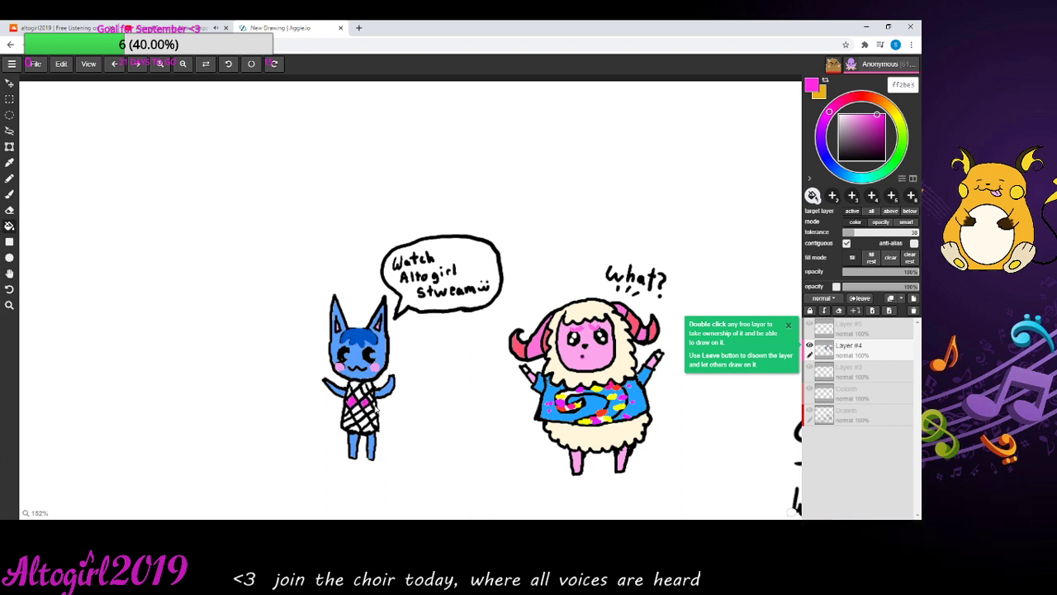
left_click(364, 420)
left_click(358, 415)
left_click(358, 428)
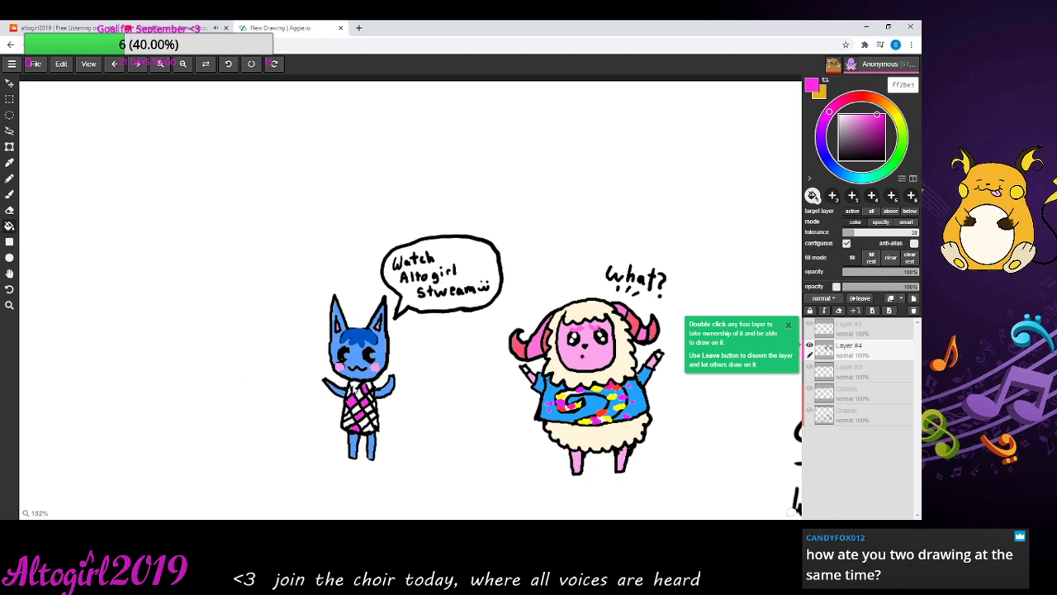
left_click(356, 389)
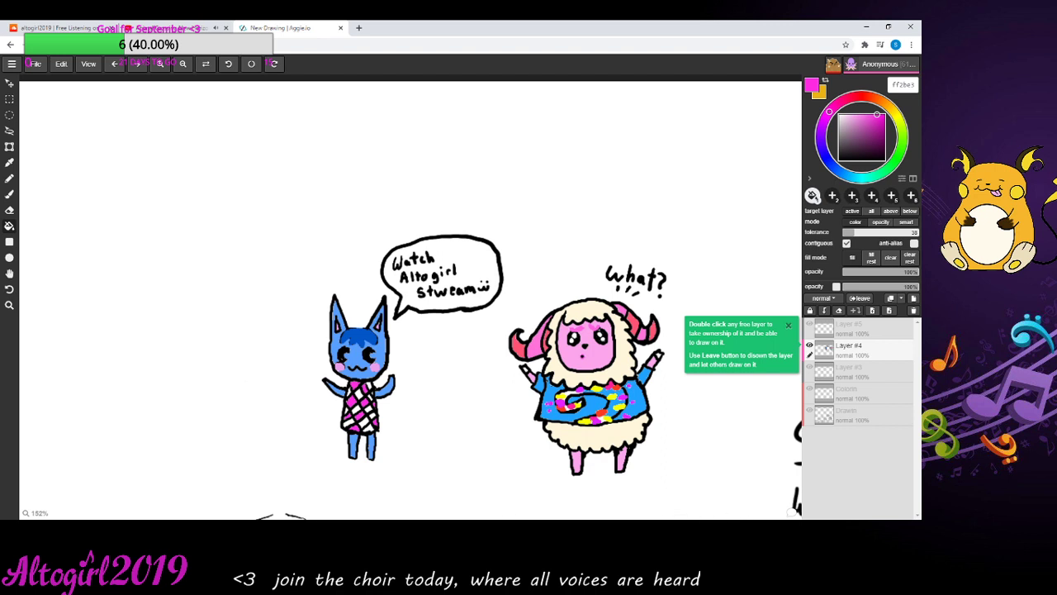
- Set the drawing colour to black
left_click(877, 155)
left_click_drag(877, 155, 840, 159)
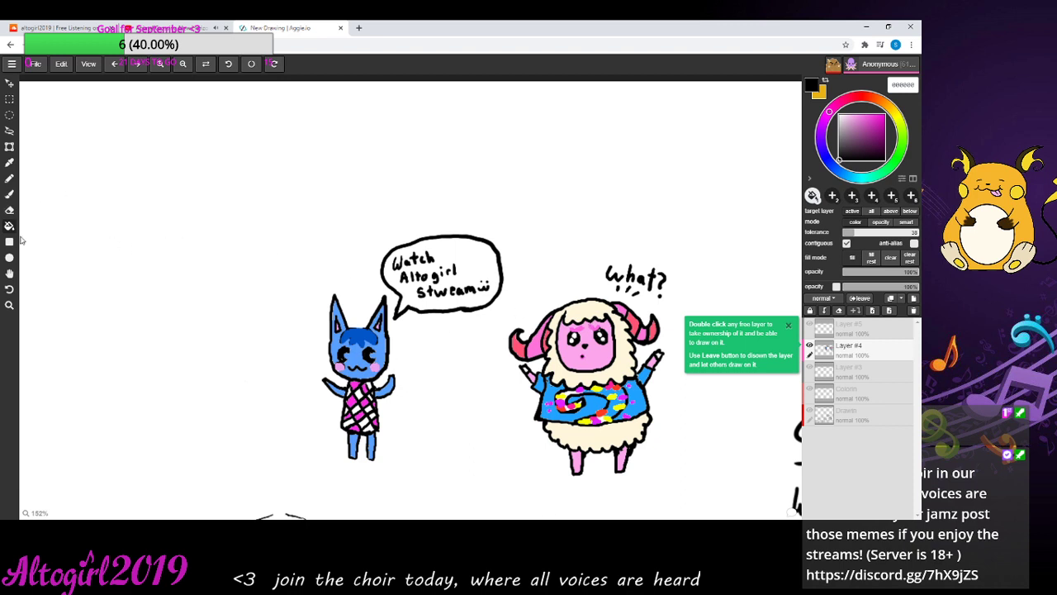
left_click(9, 272)
left_click_drag(535, 461, 101, 221)
left_click_drag(341, 362, 664, 526)
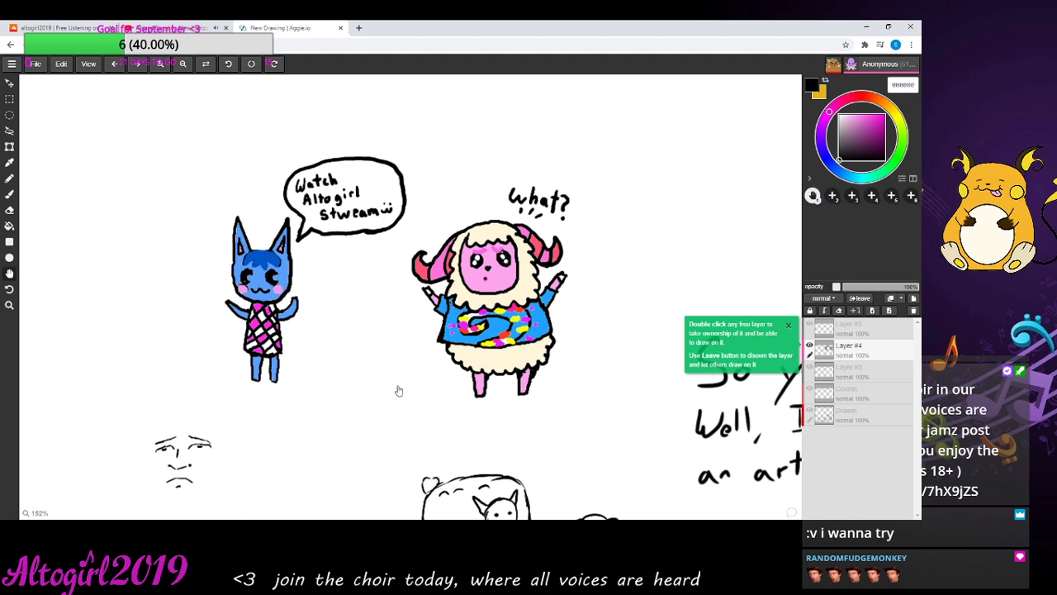
mouse_move(570, 463)
left_mouse_down()
mouse_move(484, 385)
mouse_move(448, 300)
mouse_move(248, 289)
mouse_move(300, 177)
mouse_move(505, 535)
mouse_move(548, 530)
mouse_move(543, 504)
left_mouse_up()
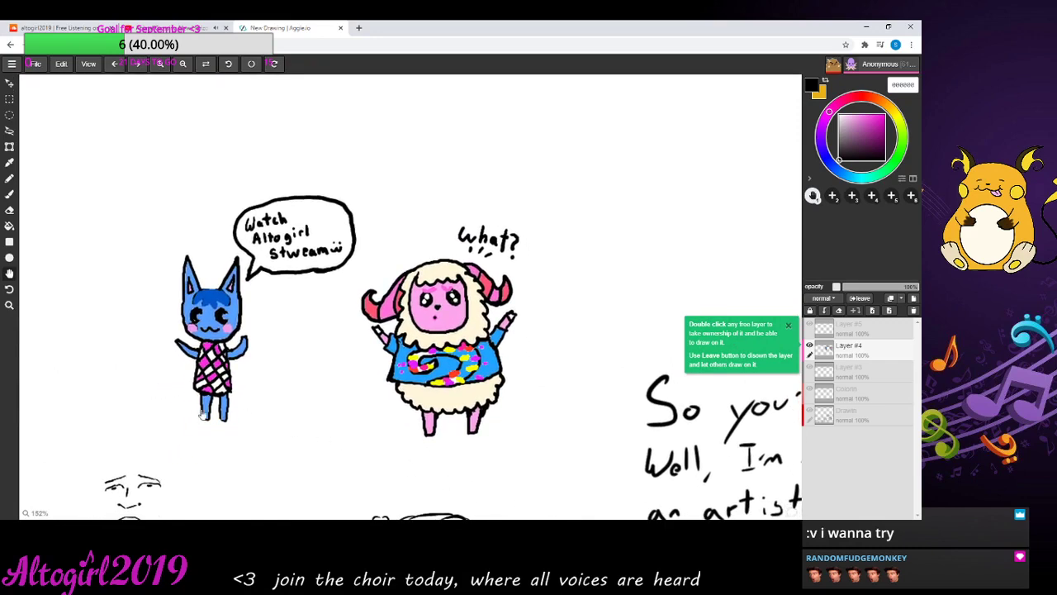
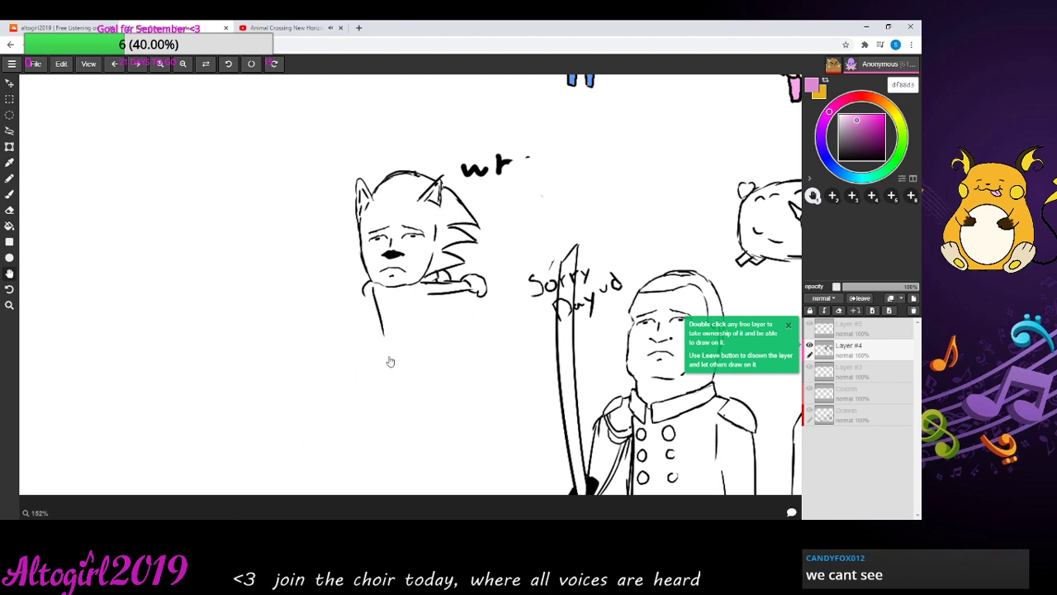
- Erase the stray "wr" lettering beside the spiky-haired figure's ears
left_click_drag(302, 354, 271, 349)
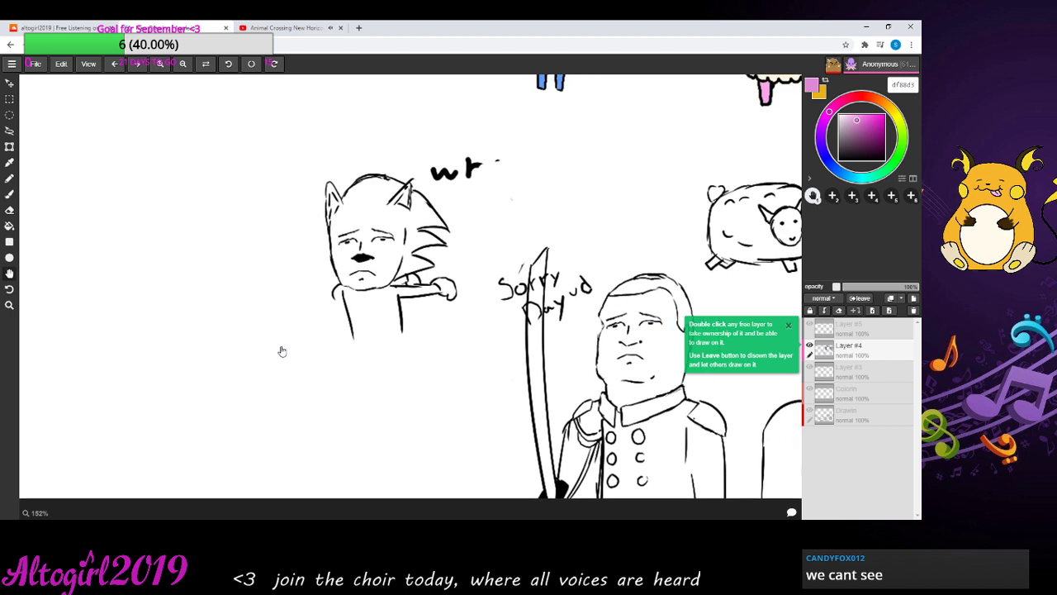
left_click_drag(365, 400, 344, 514)
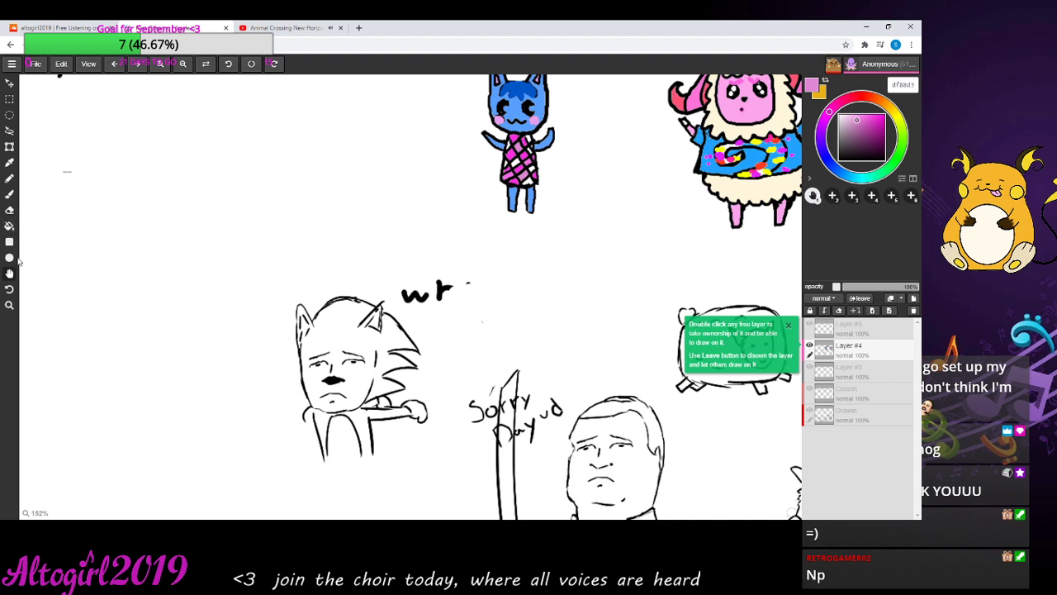
left_click(10, 210)
left_click_drag(451, 282, 403, 296)
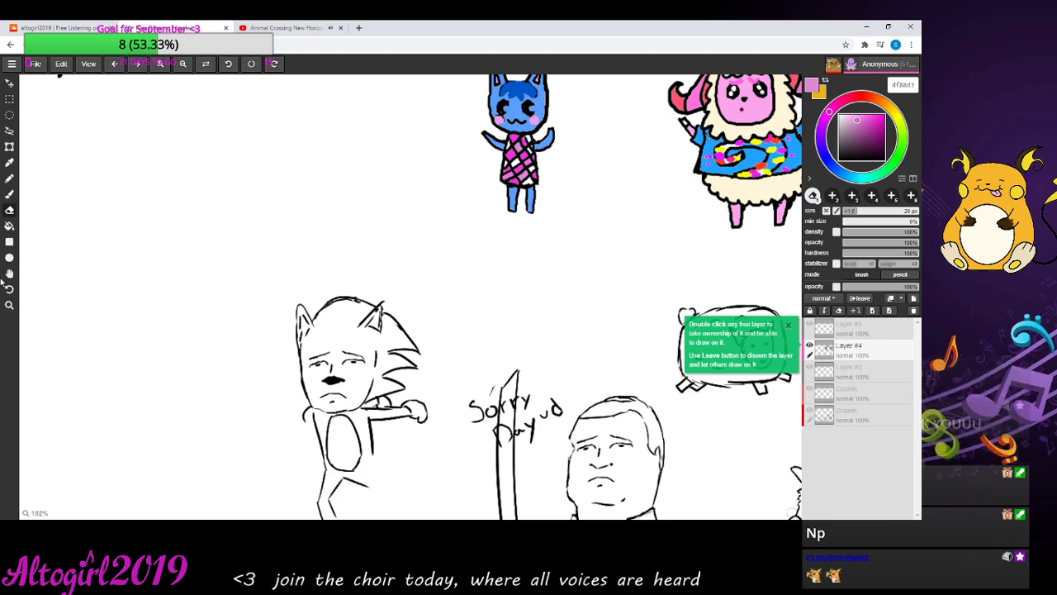
- Set the drawing colour to pale pink f2c1eb and select the fill tool
left_click(10, 275)
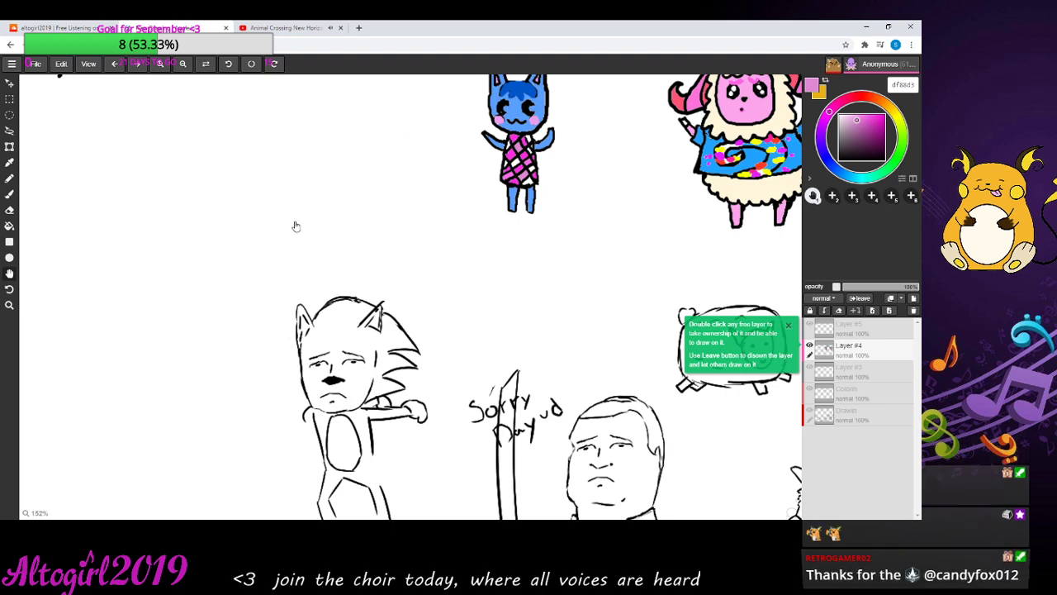
left_click_drag(359, 201, 270, 286)
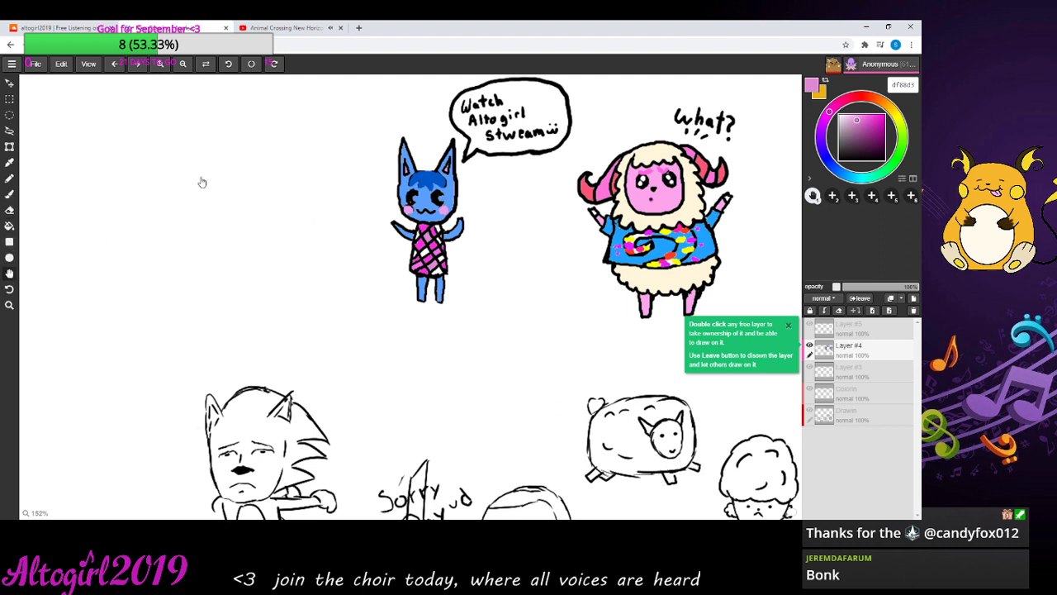
left_click_drag(202, 182, 230, 264)
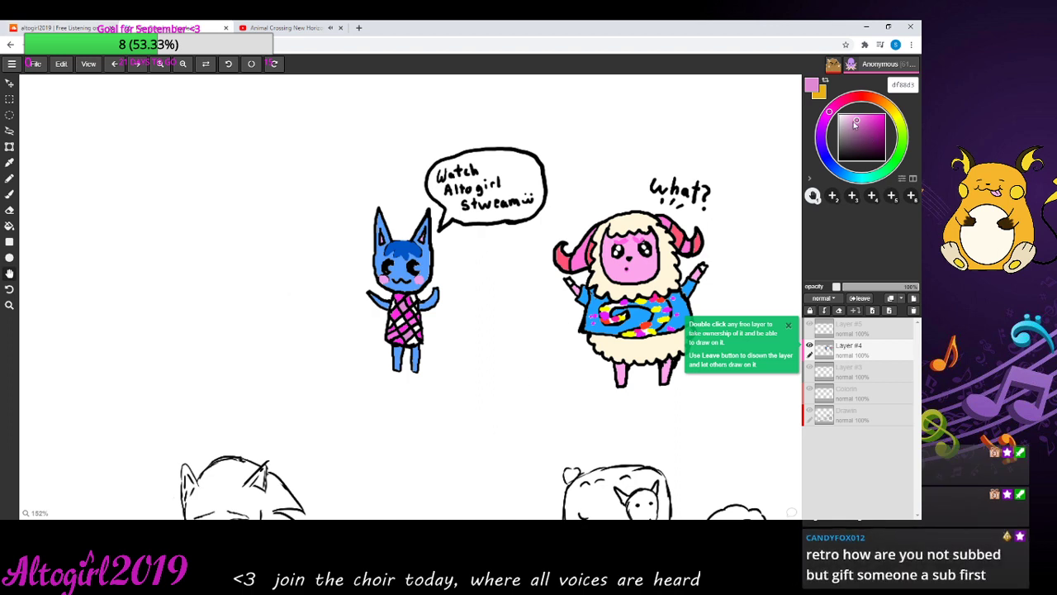
left_click_drag(856, 123, 848, 116)
left_click(9, 225)
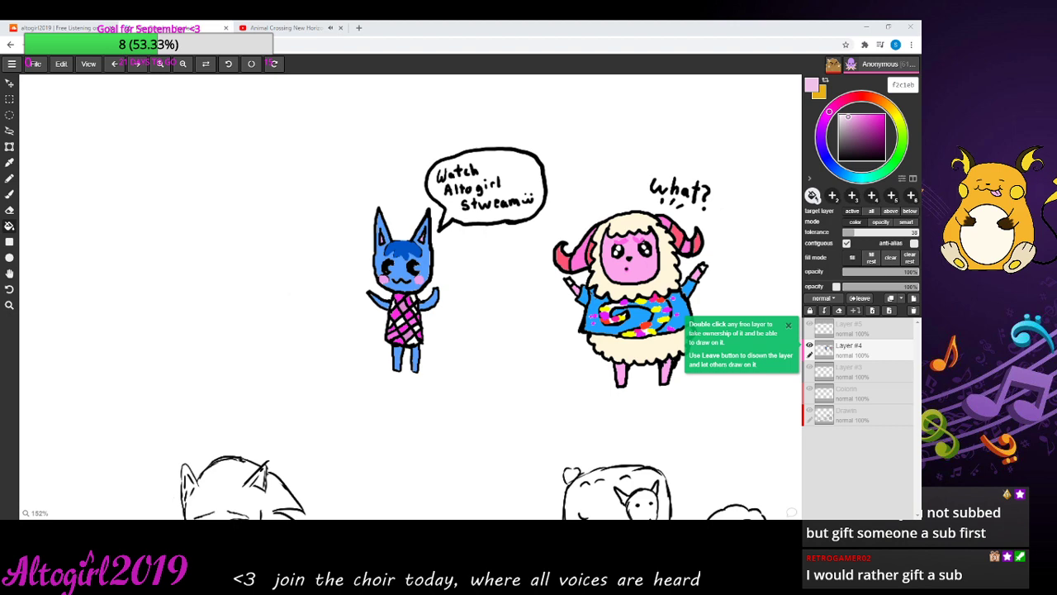
- Look over the cat, sheep and spiky-haired figures on the shared canvas
left_click(9, 274)
left_click_drag(134, 279, 58, 237)
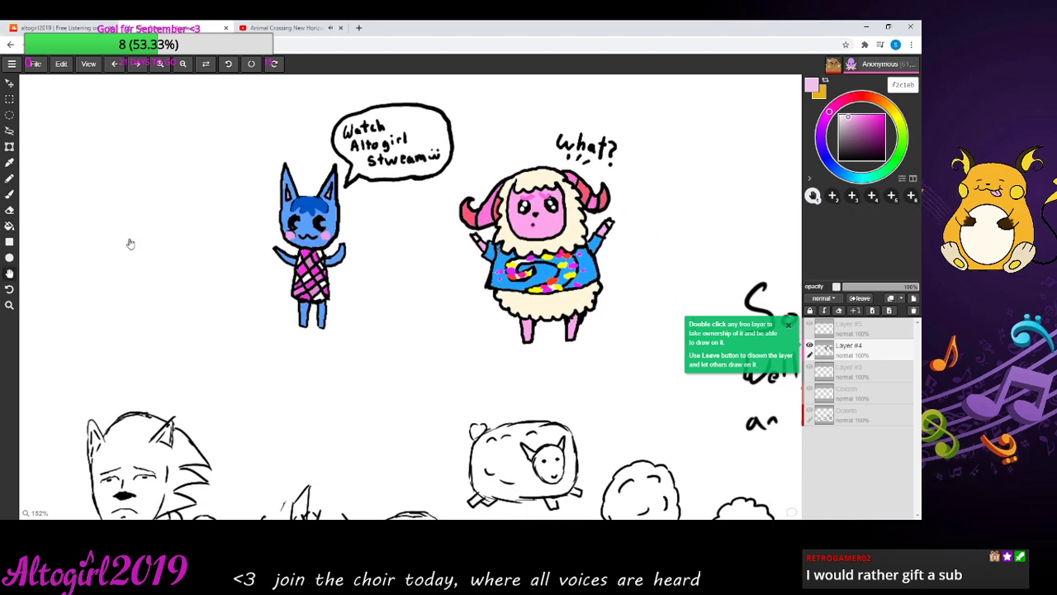
left_click_drag(129, 241, 78, 241)
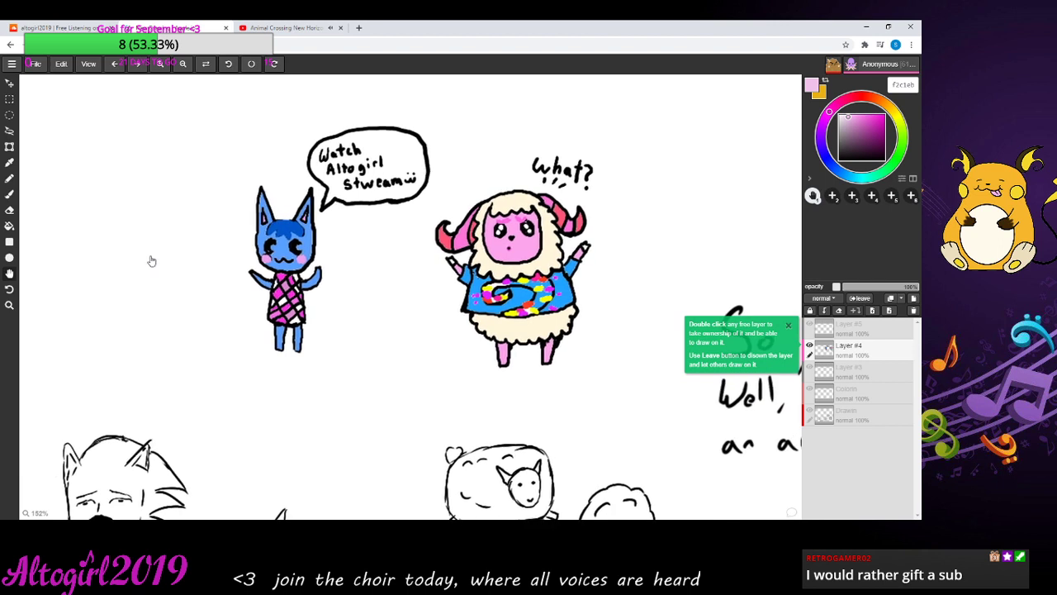
left_click(10, 226)
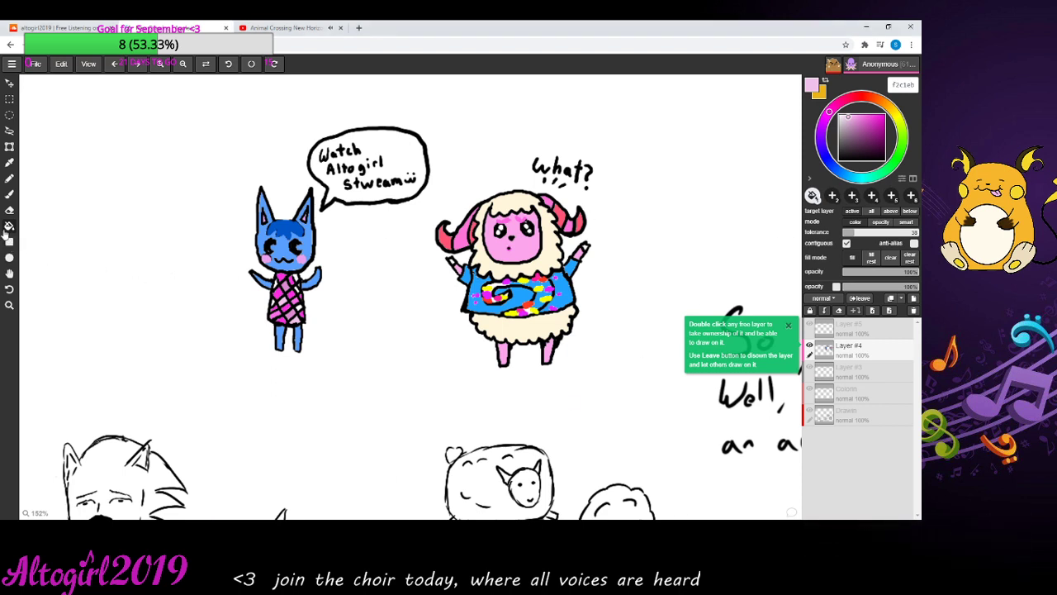
left_click(9, 274)
mouse_move(147, 385)
left_mouse_down()
mouse_move(218, 181)
mouse_move(405, 158)
mouse_move(455, 102)
mouse_move(495, 137)
mouse_move(486, 137)
left_mouse_up()
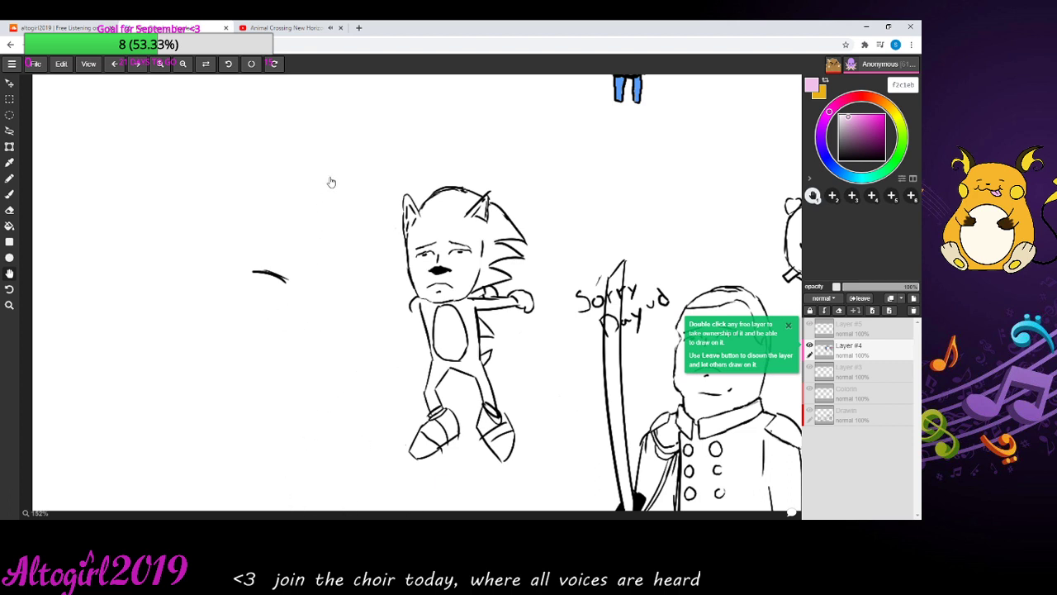
mouse_move(335, 168)
left_mouse_down()
mouse_move(229, 207)
mouse_move(229, 251)
mouse_move(113, 298)
mouse_move(79, 496)
mouse_move(28, 500)
mouse_move(37, 490)
left_mouse_up()
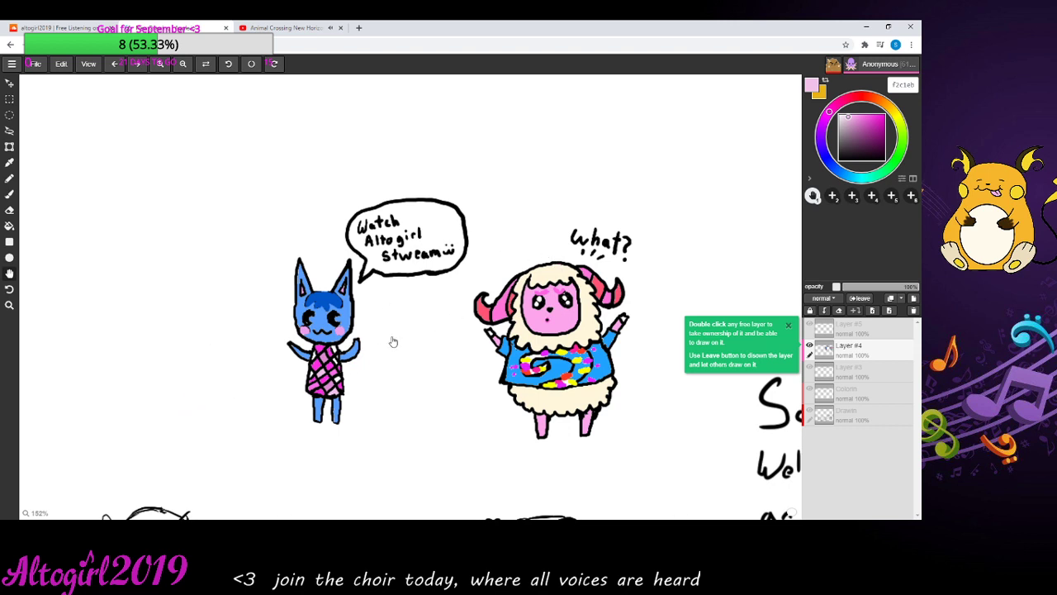
mouse_move(391, 342)
left_mouse_down()
mouse_move(467, 338)
mouse_move(590, 356)
mouse_move(613, 332)
left_mouse_up()
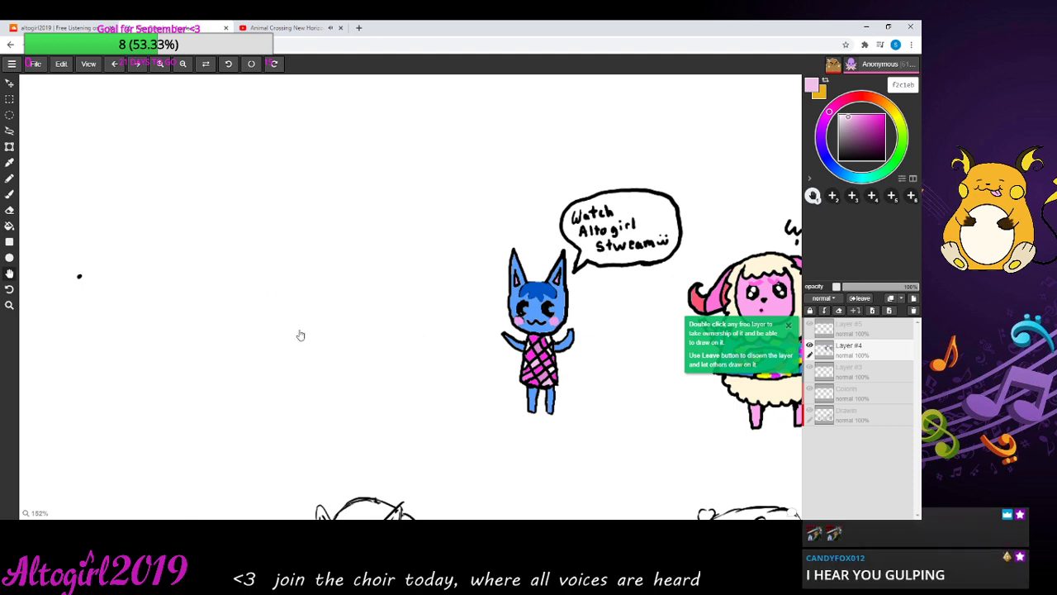
left_click(11, 195)
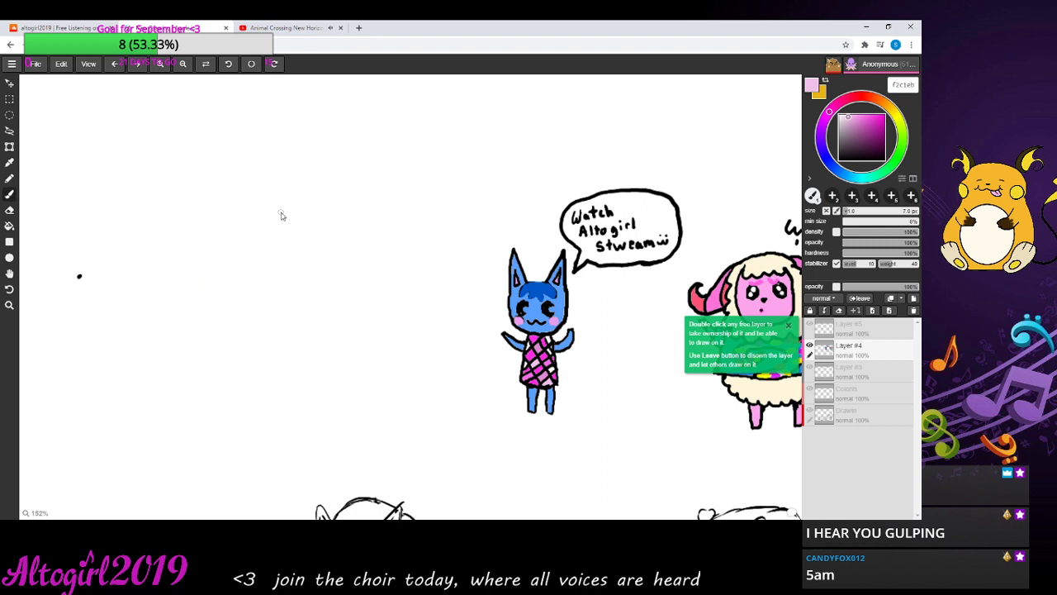
left_click_drag(297, 232, 296, 240)
key("ctrl+z")
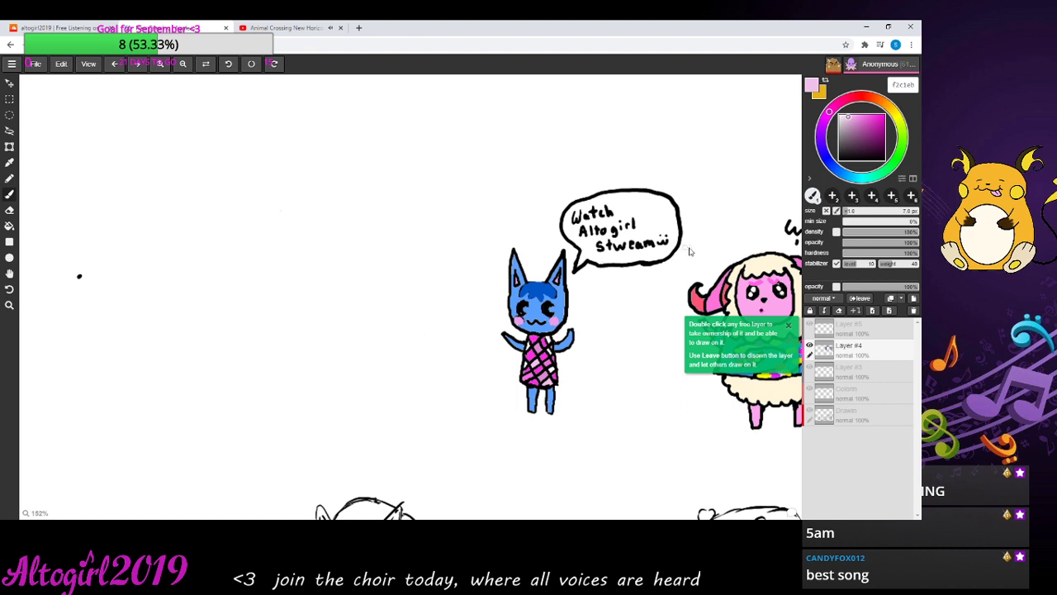
- Set the drawing colour to black and erase the stray marks in the empty area beside the cat figure
left_click(840, 159)
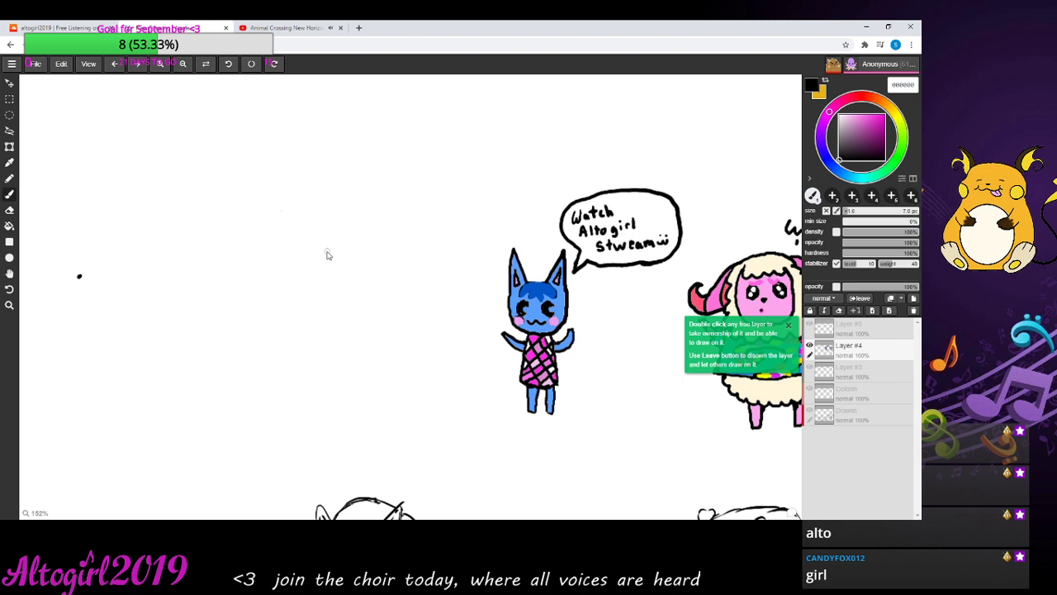
left_click_drag(325, 251, 322, 269)
key("e")
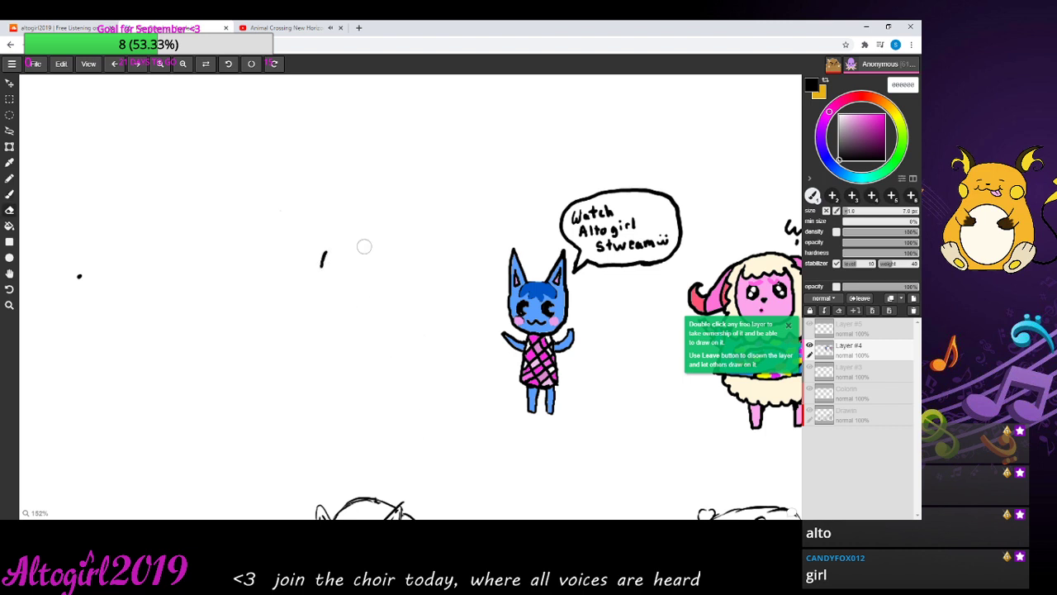
left_click_drag(319, 272, 328, 260)
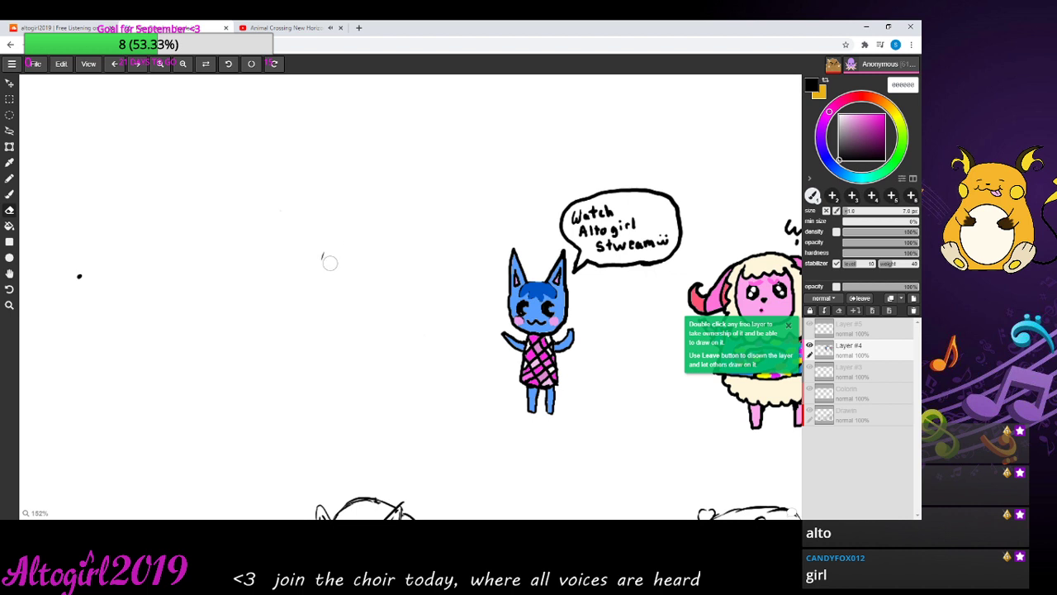
left_click(79, 276)
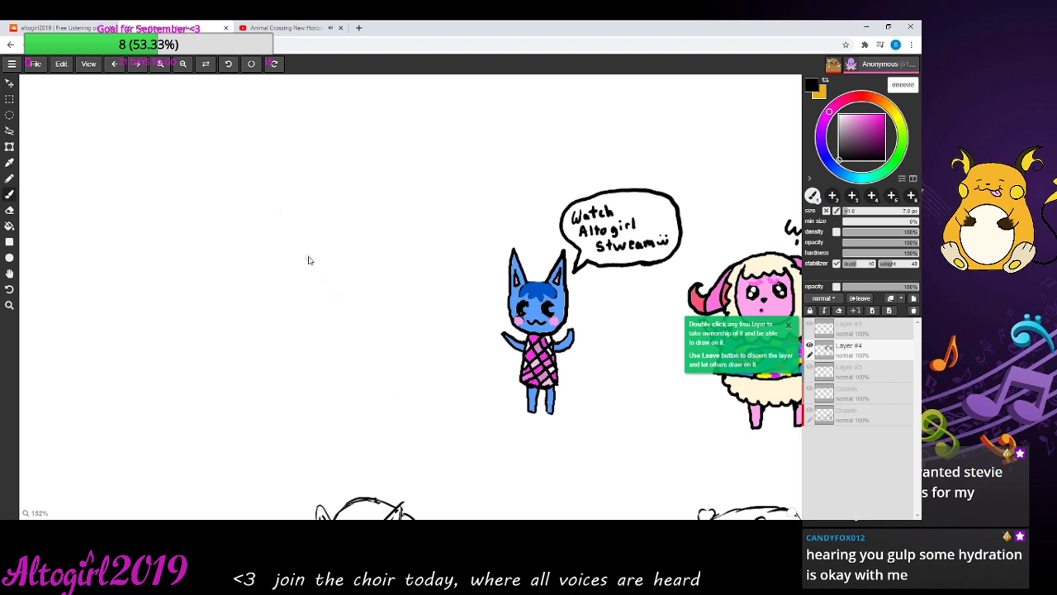
- Try to draw a new character's pointed ears and small fringe in black beside the cat figure
mouse_move(316, 258)
left_mouse_down()
mouse_move(326, 330)
mouse_move(318, 256)
left_mouse_up()
key("b")
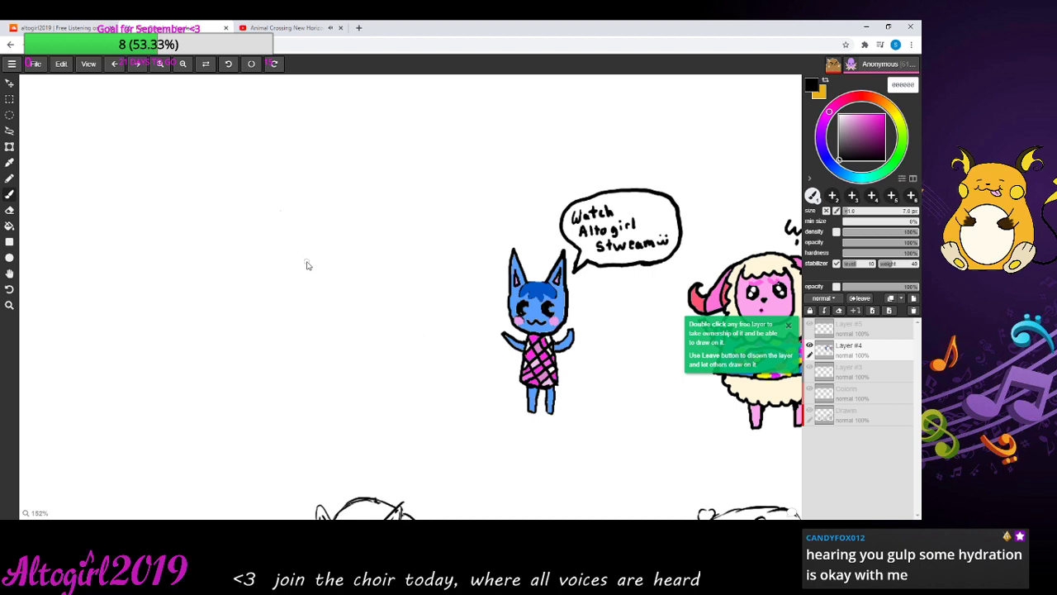
mouse_move(304, 262)
left_mouse_down()
mouse_move(304, 284)
mouse_move(325, 279)
mouse_move(313, 258)
mouse_move(327, 275)
mouse_move(322, 256)
mouse_move(335, 237)
mouse_move(338, 261)
mouse_move(299, 250)
mouse_move(290, 233)
mouse_move(289, 270)
left_mouse_up()
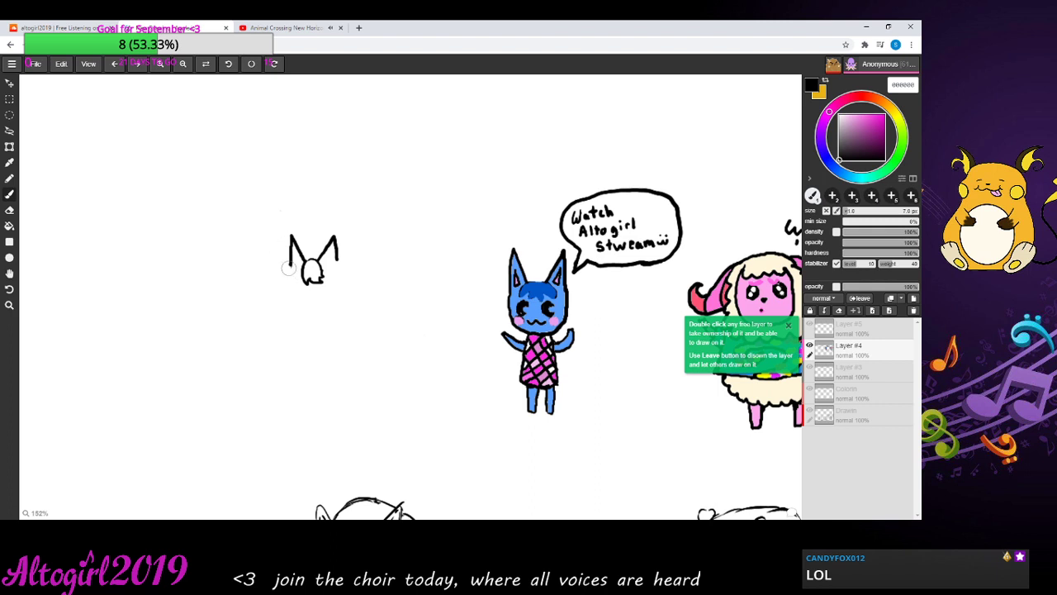
key("e")
left_click_drag(290, 265, 287, 248)
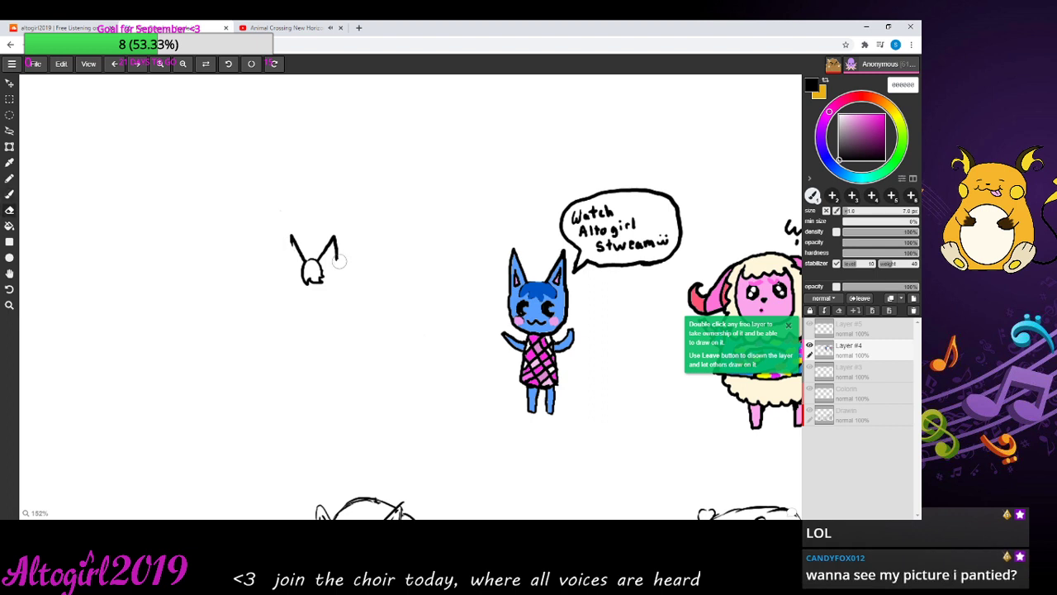
key("b")
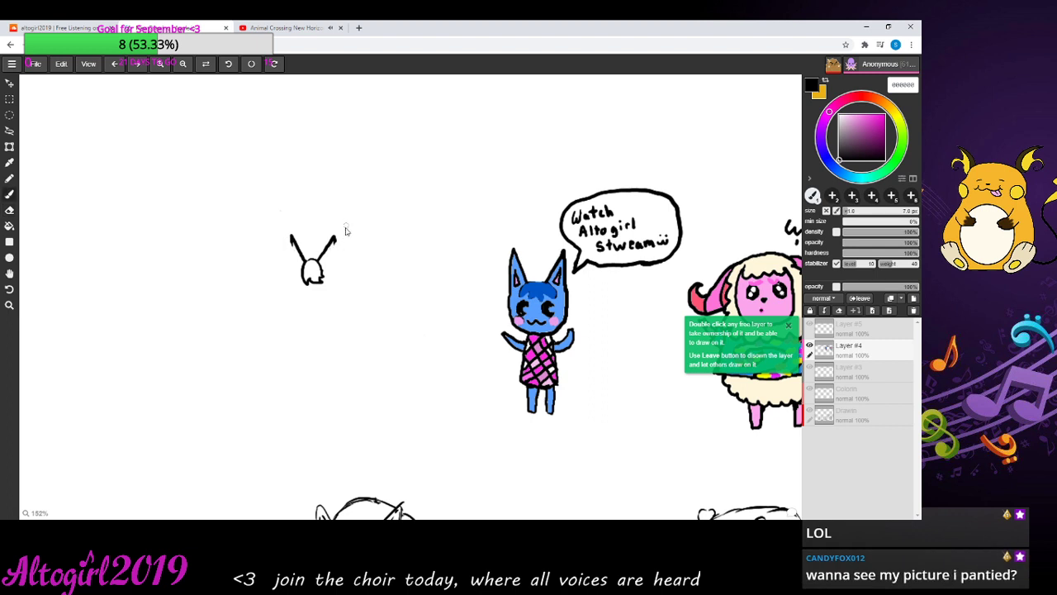
left_click_drag(334, 239, 334, 250)
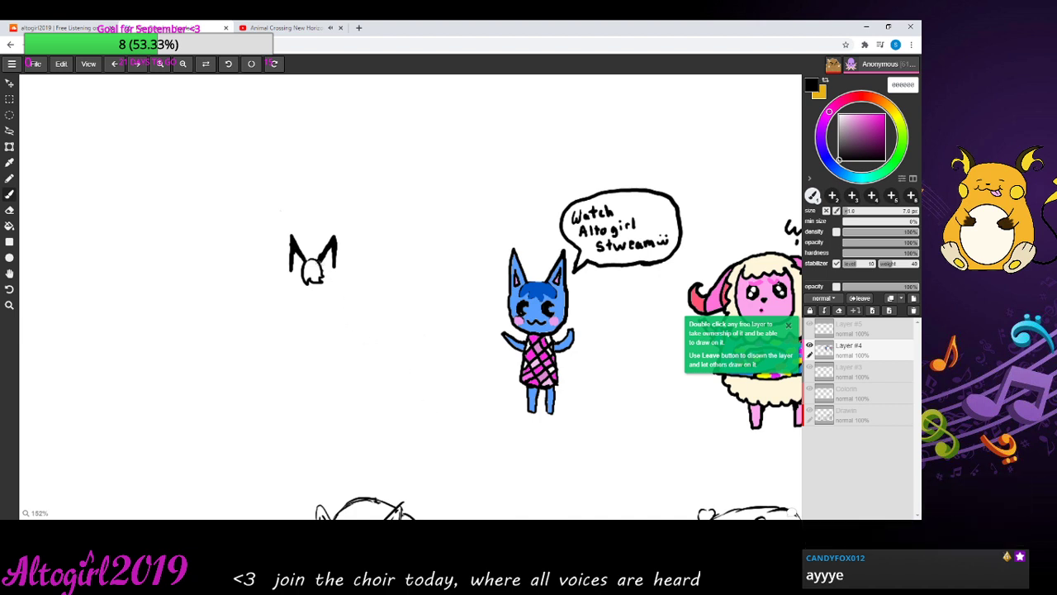
- Try to outline the new character's round head with a small hand below it, and erase the whole sketch
left_click_drag(320, 263, 330, 268)
left_click_drag(290, 278, 289, 286)
mouse_move(323, 308)
left_mouse_down()
mouse_move(337, 274)
mouse_move(338, 297)
mouse_move(339, 288)
left_mouse_up()
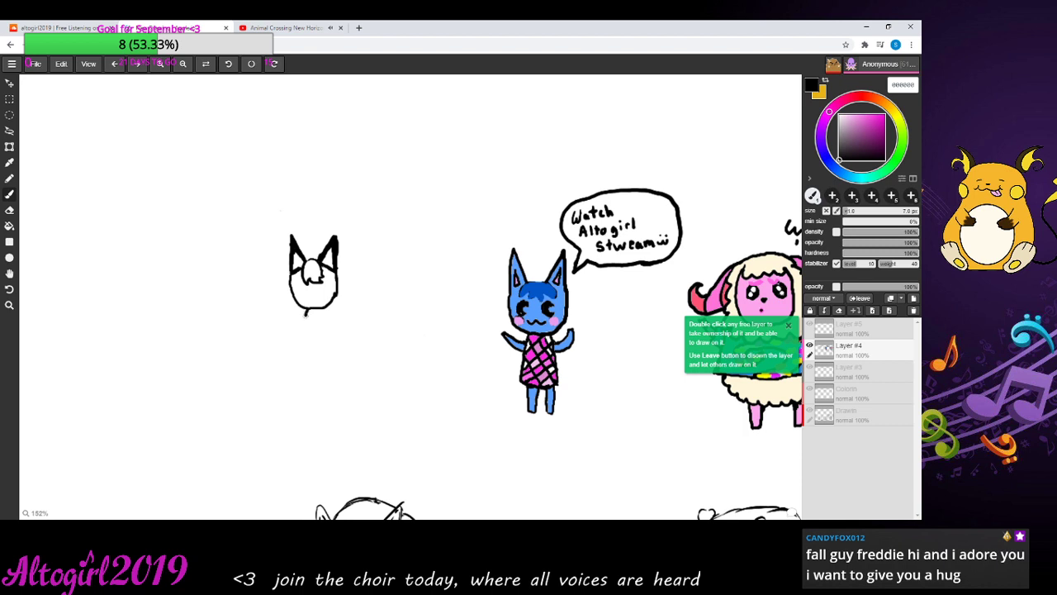
left_click_drag(305, 312, 291, 327)
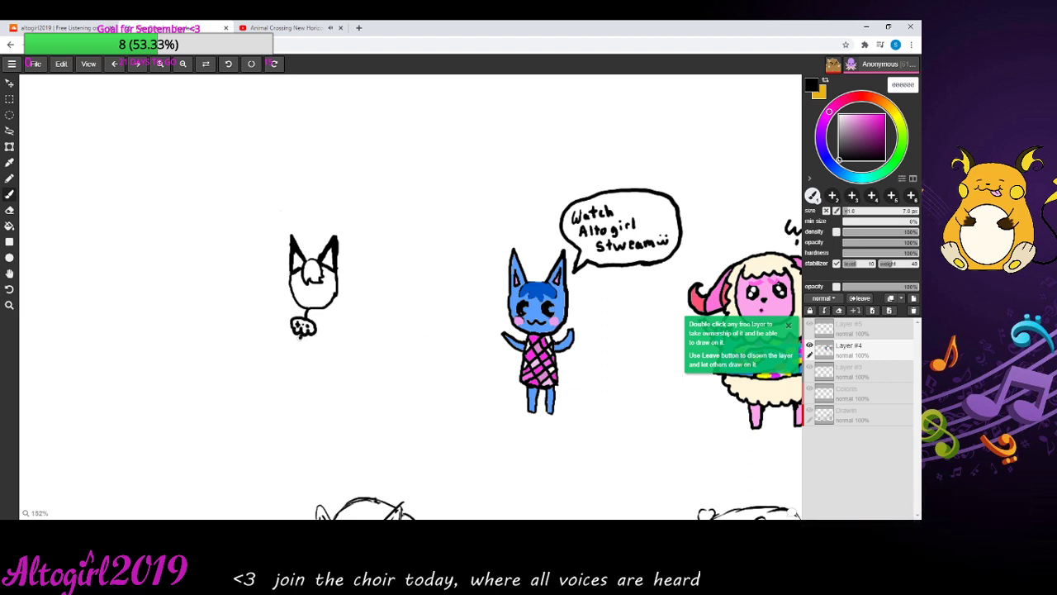
mouse_move(294, 337)
left_mouse_down()
mouse_move(276, 342)
mouse_move(289, 327)
left_mouse_up()
key("e")
mouse_move(287, 331)
left_mouse_down()
mouse_move(321, 331)
mouse_move(299, 334)
mouse_move(307, 315)
mouse_move(322, 333)
mouse_move(326, 305)
mouse_move(312, 318)
mouse_move(340, 232)
mouse_move(289, 310)
mouse_move(318, 237)
mouse_move(291, 252)
mouse_move(301, 215)
mouse_move(314, 305)
mouse_move(352, 287)
mouse_move(309, 358)
left_mouse_up()
key("b")
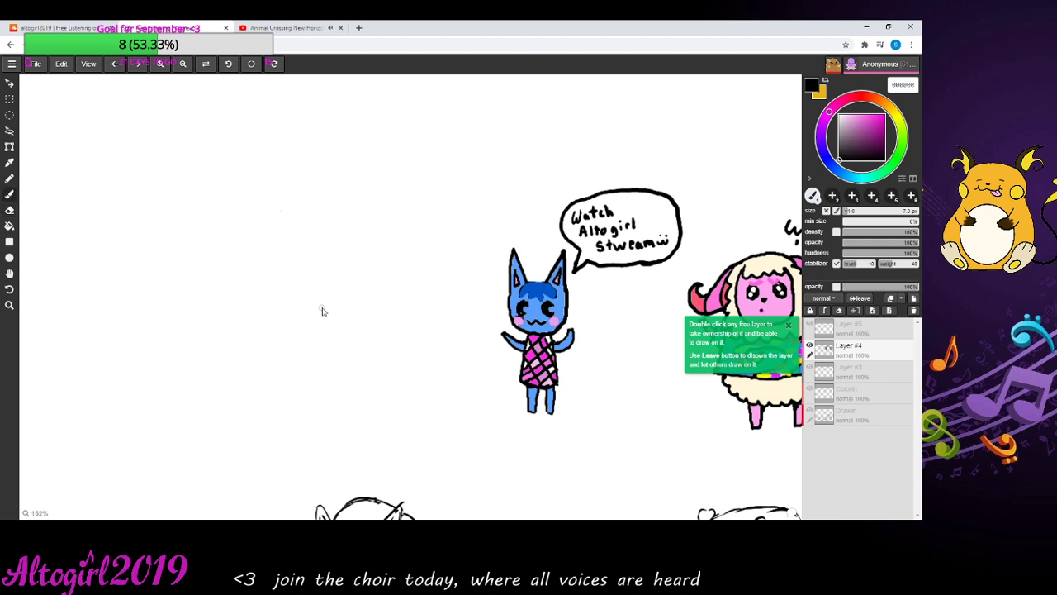
- Try a smaller head outline with pointed ears and a fringe, and erase it
mouse_move(326, 308)
left_mouse_down()
mouse_move(335, 281)
mouse_move(337, 330)
mouse_move(305, 332)
mouse_move(302, 284)
mouse_move(310, 305)
mouse_move(326, 300)
mouse_move(310, 318)
mouse_move(317, 325)
mouse_move(326, 311)
left_mouse_up()
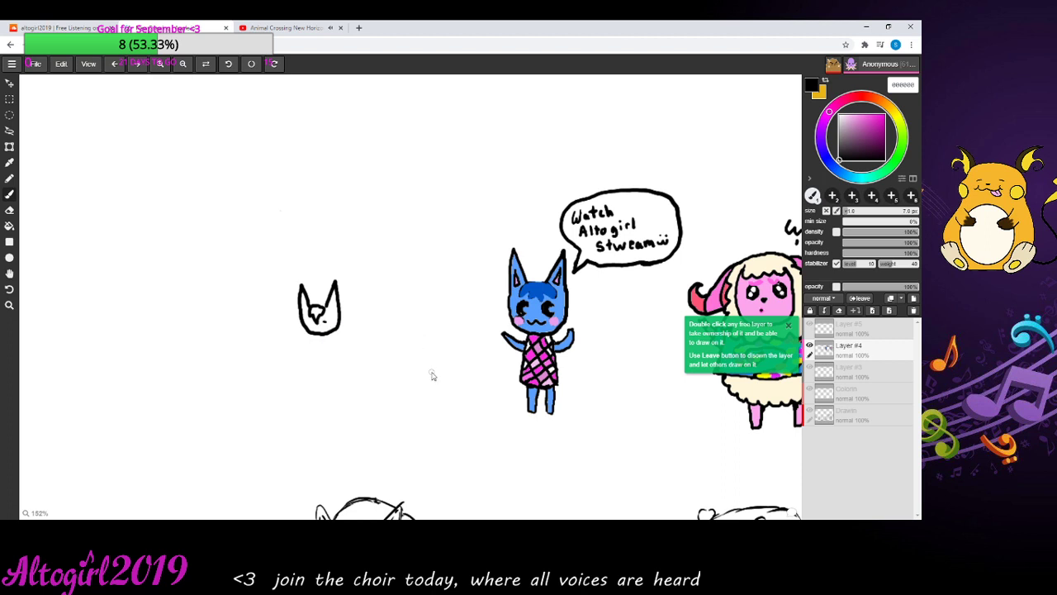
key("e")
mouse_move(369, 314)
left_mouse_down()
mouse_move(323, 338)
mouse_move(330, 303)
mouse_move(320, 322)
mouse_move(294, 303)
mouse_move(321, 285)
mouse_move(318, 309)
mouse_move(304, 288)
left_mouse_up()
key("b")
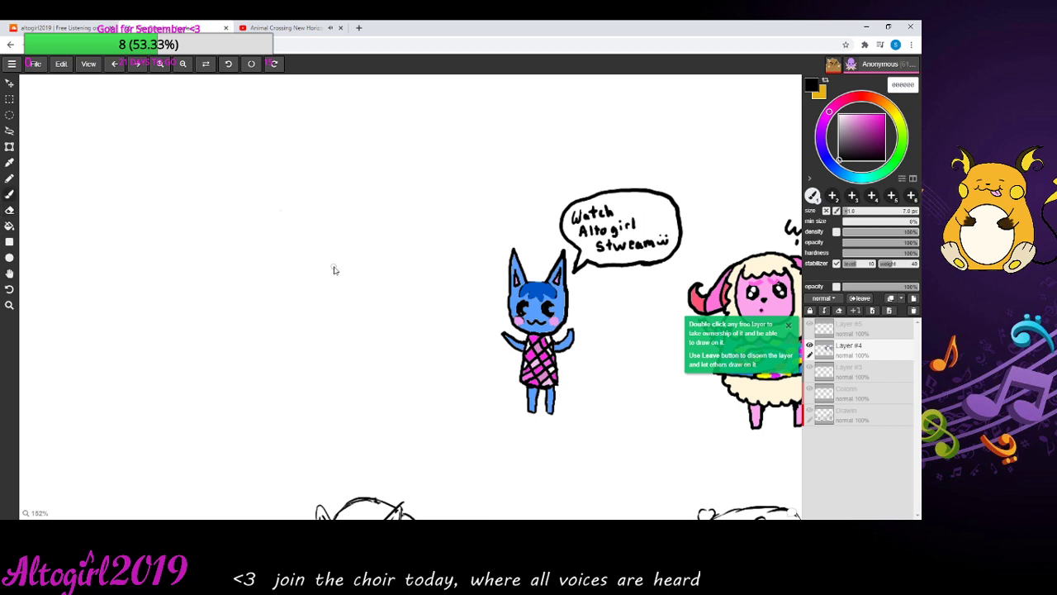
- Draw the new character's two pointed ears and small fringe in black in the empty area beside the cat figure
left_click(10, 272)
mouse_move(177, 366)
left_mouse_down()
mouse_move(159, 74)
mouse_move(156, 111)
mouse_move(212, 218)
mouse_move(259, 410)
mouse_move(223, 403)
left_mouse_up()
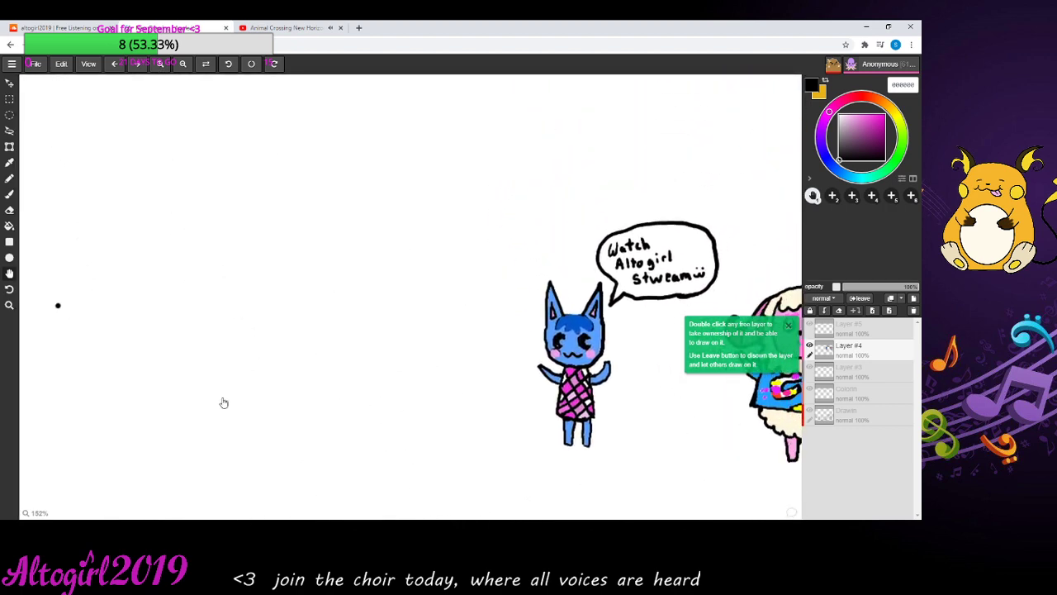
left_click(10, 241)
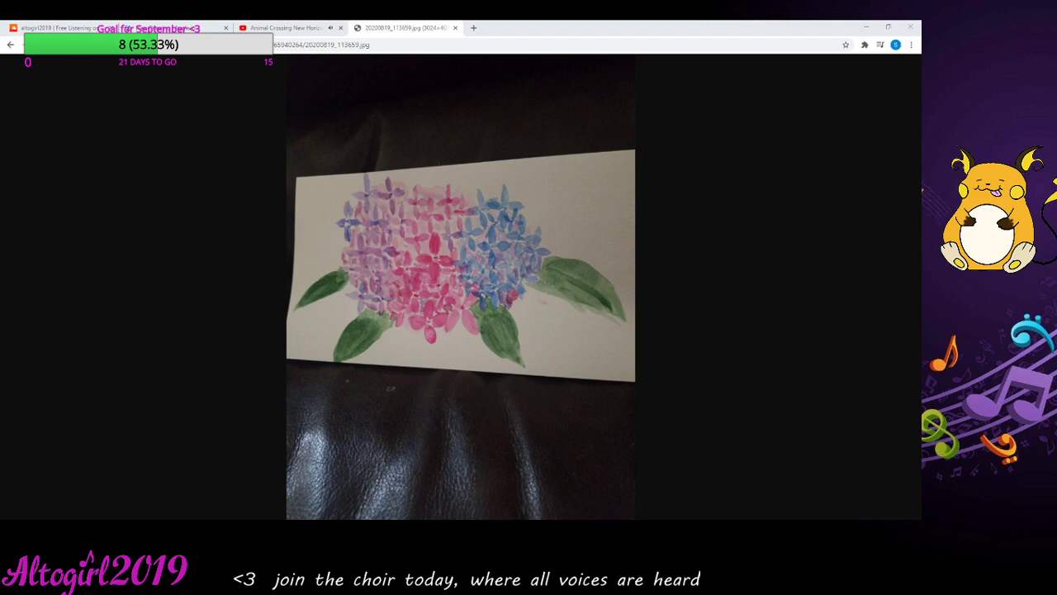
left_click(137, 27)
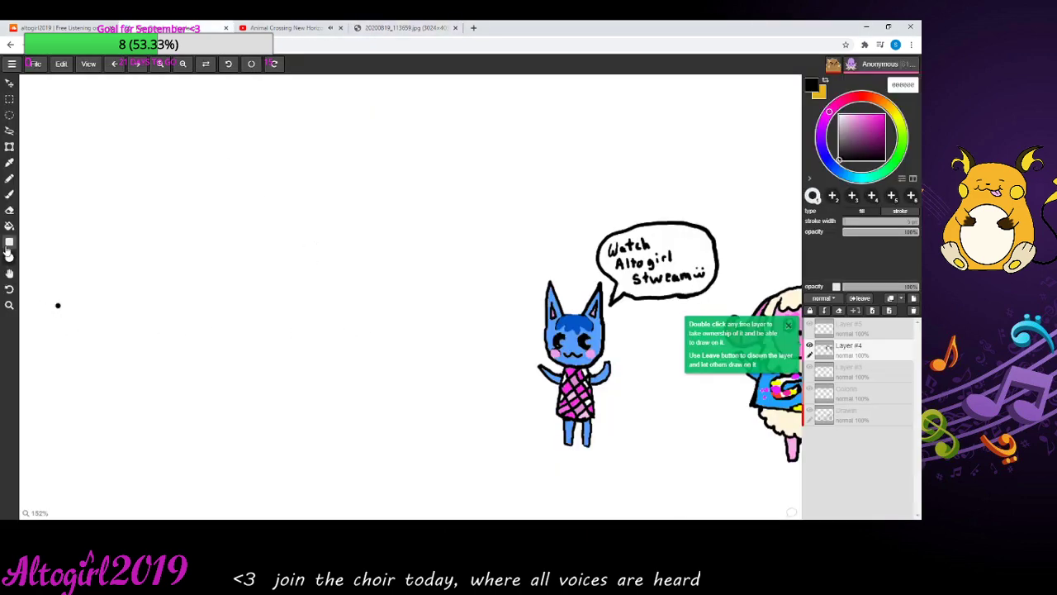
left_click(10, 195)
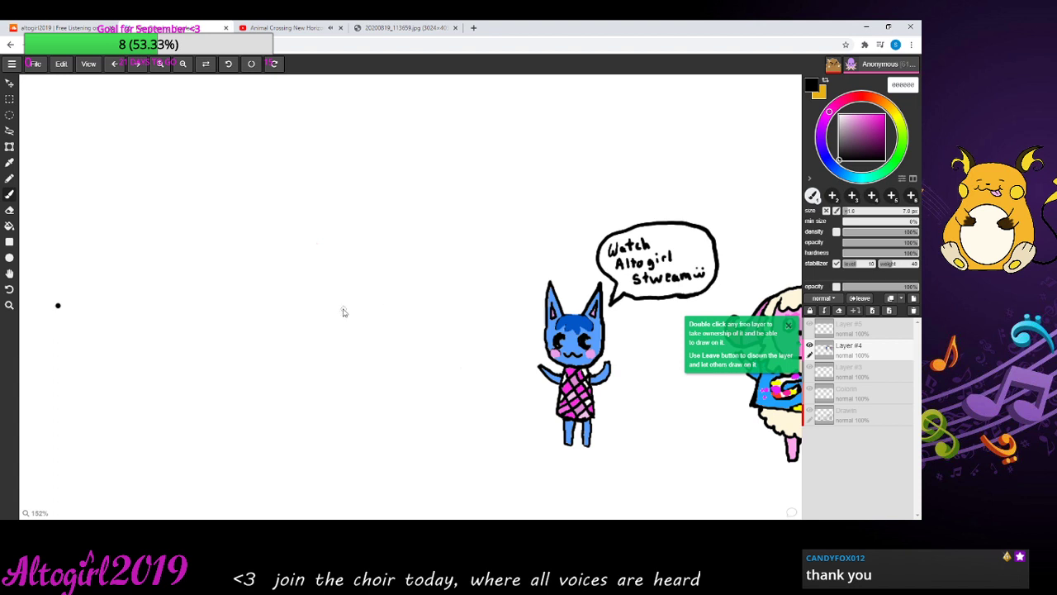
mouse_move(321, 296)
left_mouse_down()
mouse_move(338, 296)
mouse_move(316, 308)
left_mouse_up()
mouse_move(338, 311)
left_mouse_down()
mouse_move(350, 263)
mouse_move(358, 307)
mouse_move(310, 287)
mouse_move(300, 270)
mouse_move(306, 306)
mouse_move(321, 295)
mouse_move(304, 307)
mouse_move(300, 267)
mouse_move(322, 297)
mouse_move(348, 264)
mouse_move(340, 296)
mouse_move(350, 263)
mouse_move(355, 288)
mouse_move(352, 265)
mouse_move(356, 304)
mouse_move(336, 294)
mouse_move(354, 303)
left_mouse_up()
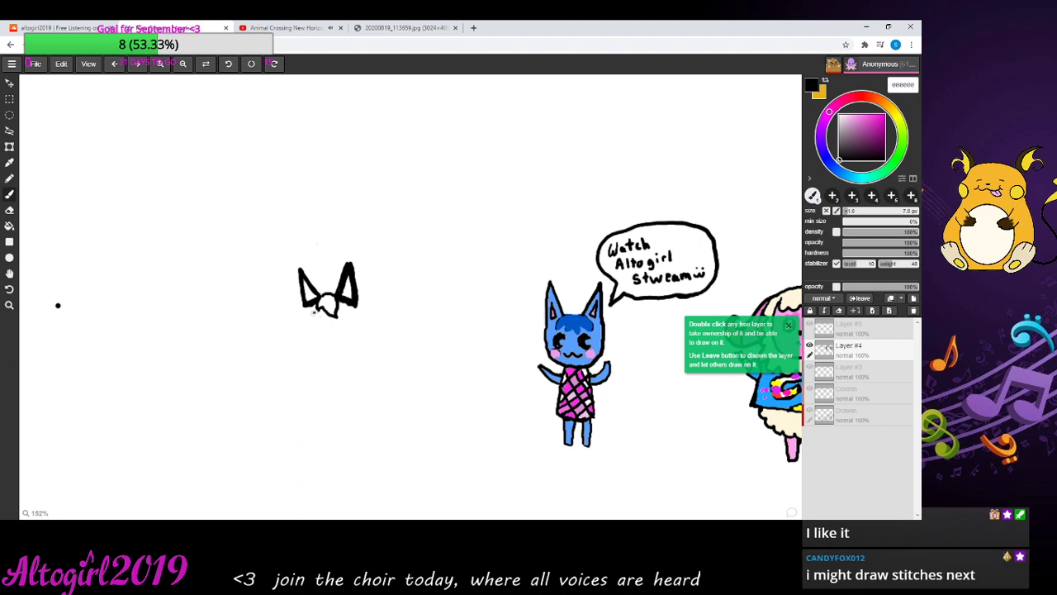
- Draw the character's half-closed eyes with glasses and frowning mouth, and outline the round head around them in black
mouse_move(314, 312)
left_mouse_down()
mouse_move(311, 331)
mouse_move(350, 333)
mouse_move(355, 317)
mouse_move(337, 313)
left_mouse_up()
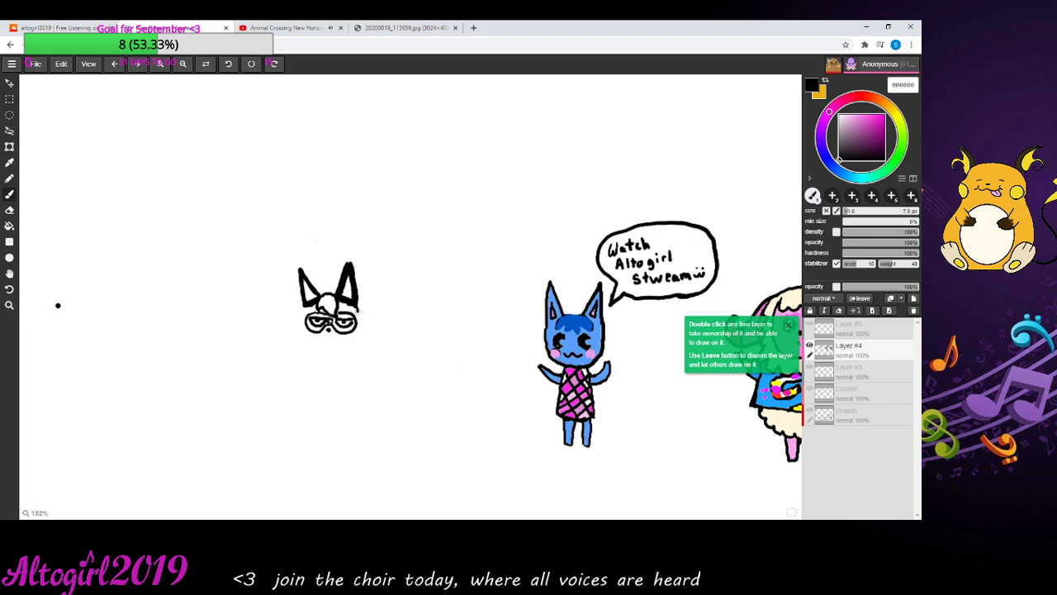
left_click_drag(359, 322, 346, 344)
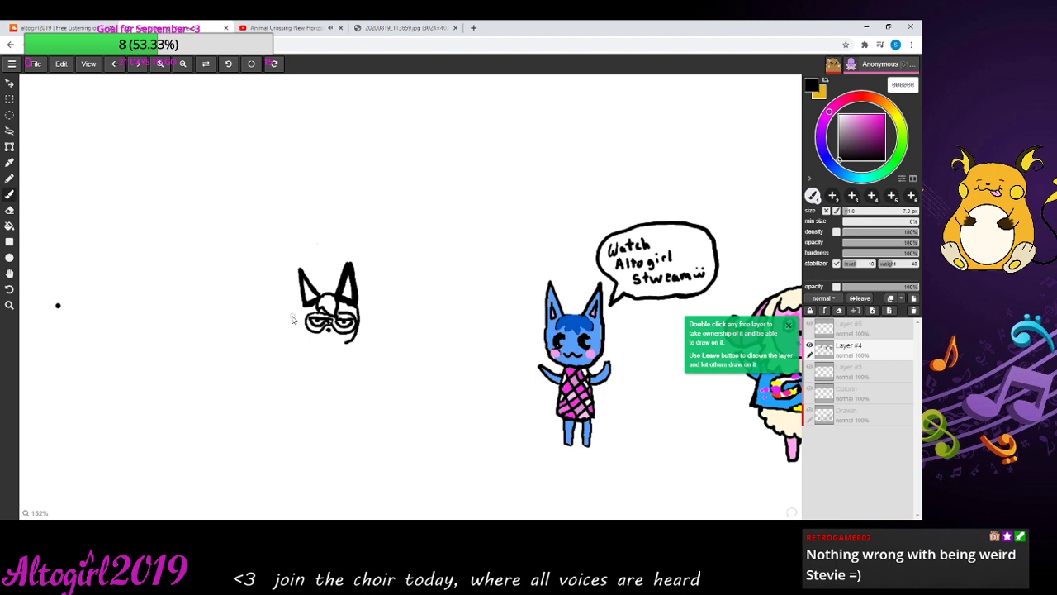
mouse_move(304, 306)
left_mouse_down()
mouse_move(307, 340)
mouse_move(345, 344)
left_mouse_up()
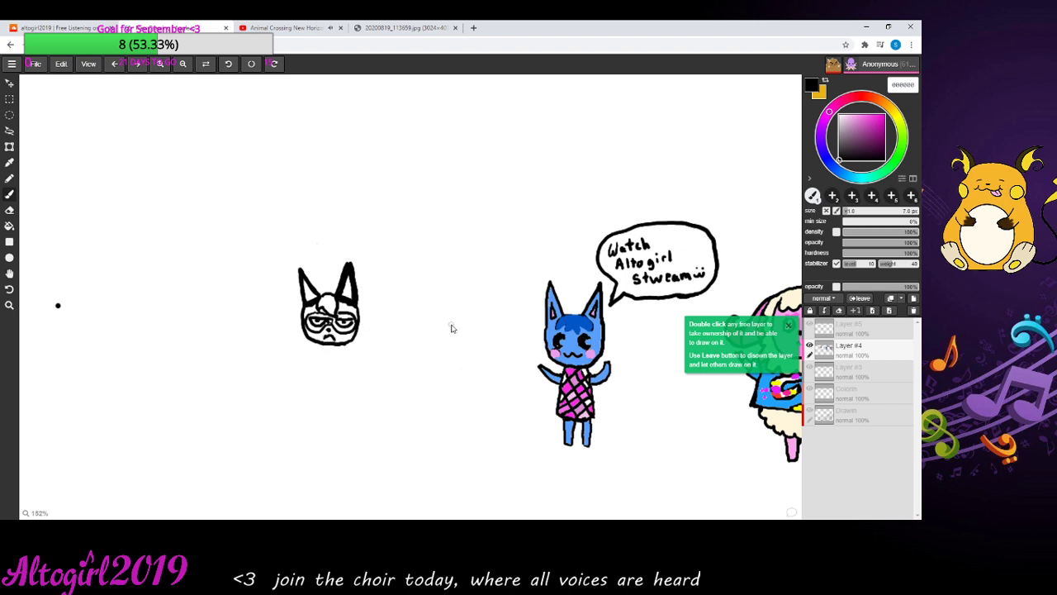
- Paint one of the character's eyes yellow and the other green with a 4 px brush, and touch up the green eye in black
left_click(899, 118)
left_click(884, 117)
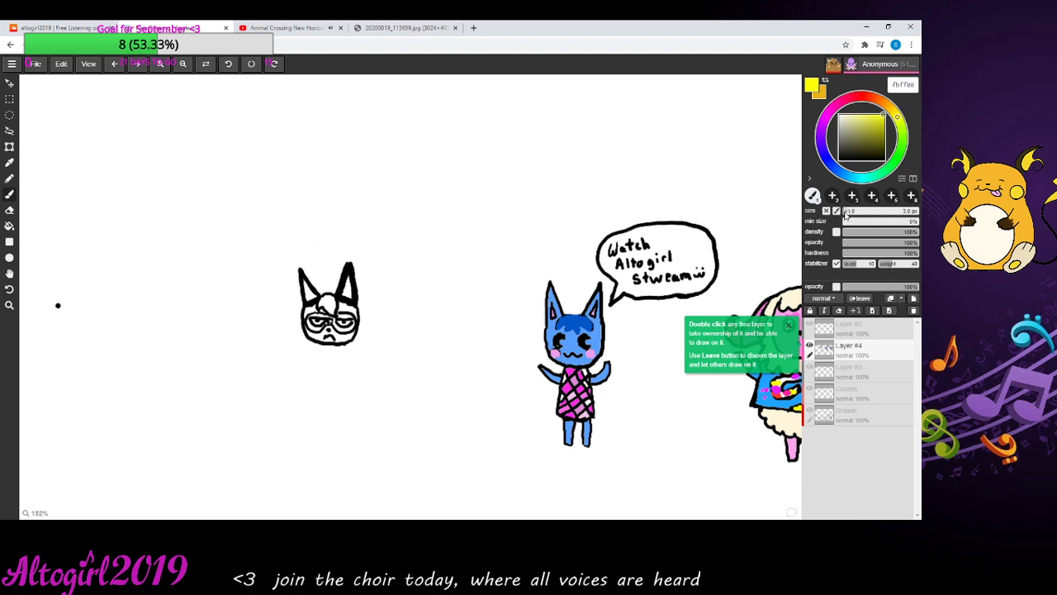
left_click_drag(848, 215, 844, 216)
left_click(898, 153)
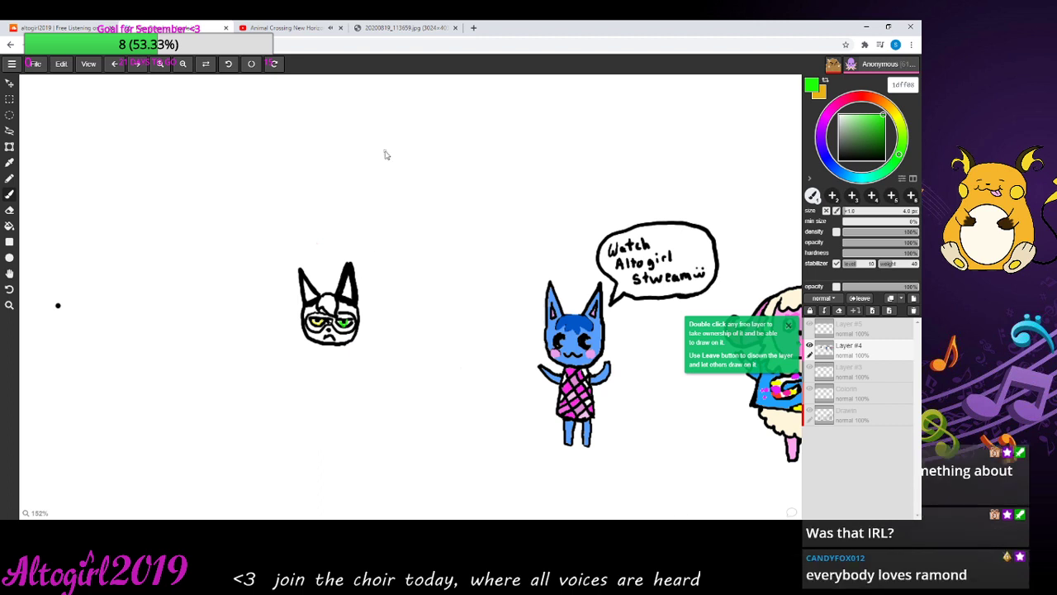
left_click_drag(848, 161, 840, 161)
left_click_drag(353, 324, 351, 320)
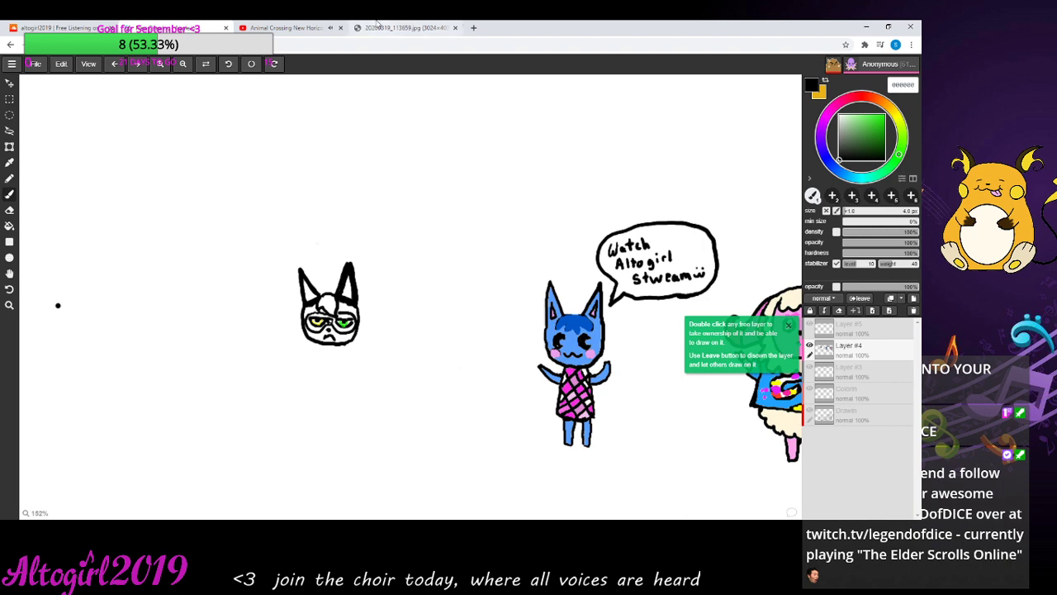
- Pause the Animal Crossing soundtrack on YouTube and play the track "Dice Song Ruhl" on SoundCloud
left_click(298, 27)
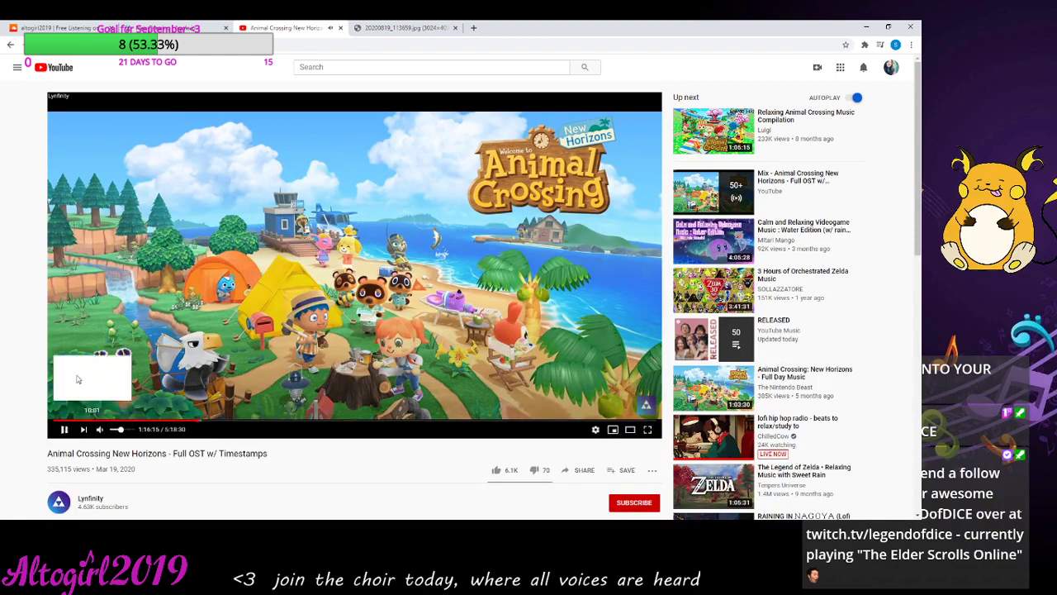
left_click(66, 27)
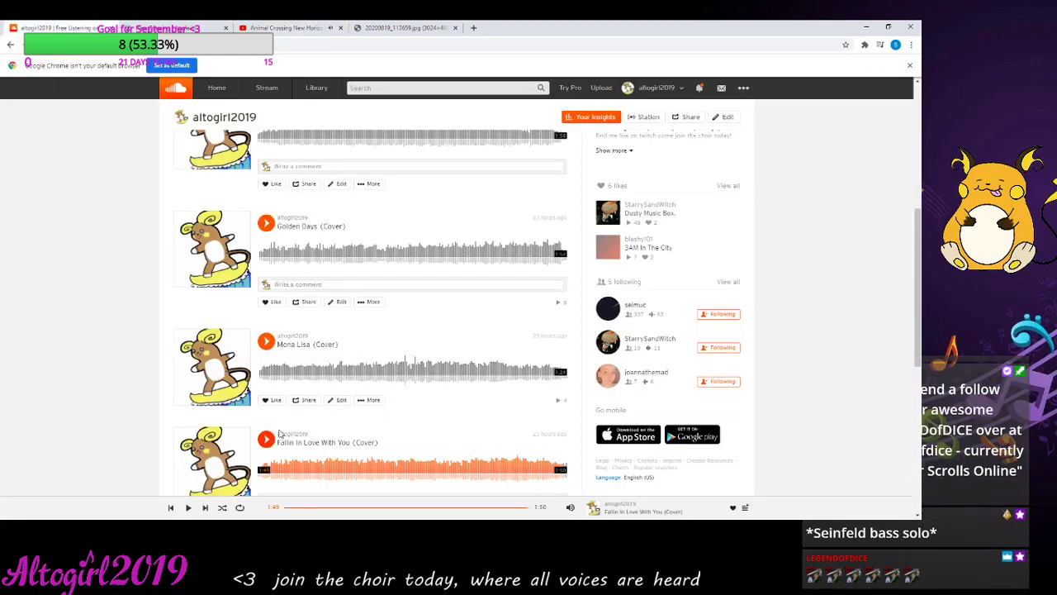
scroll(281, 413, "down", 2)
scroll(285, 363, "down", 3)
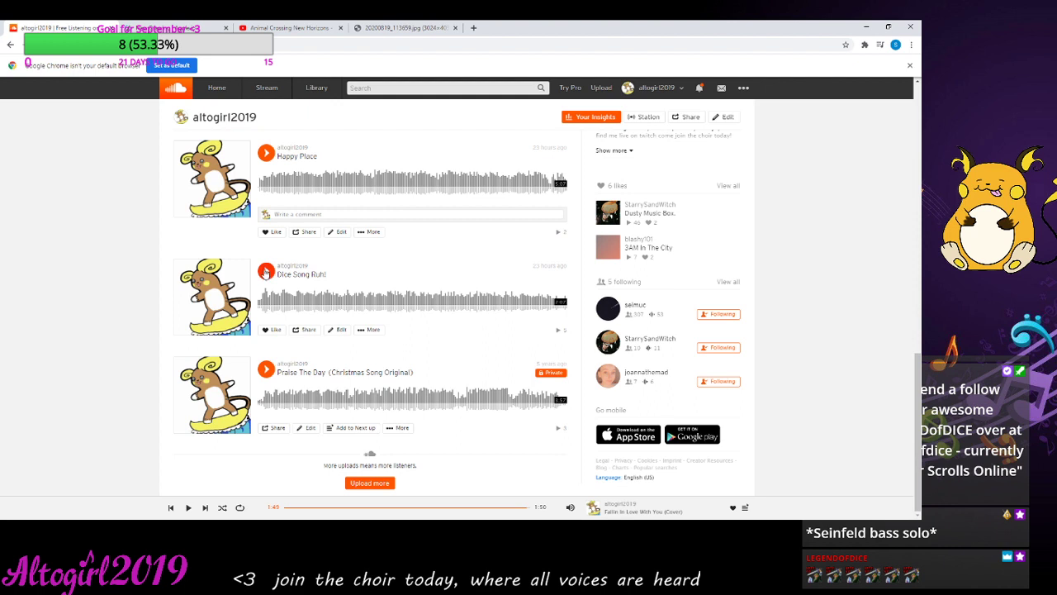
left_click(266, 273)
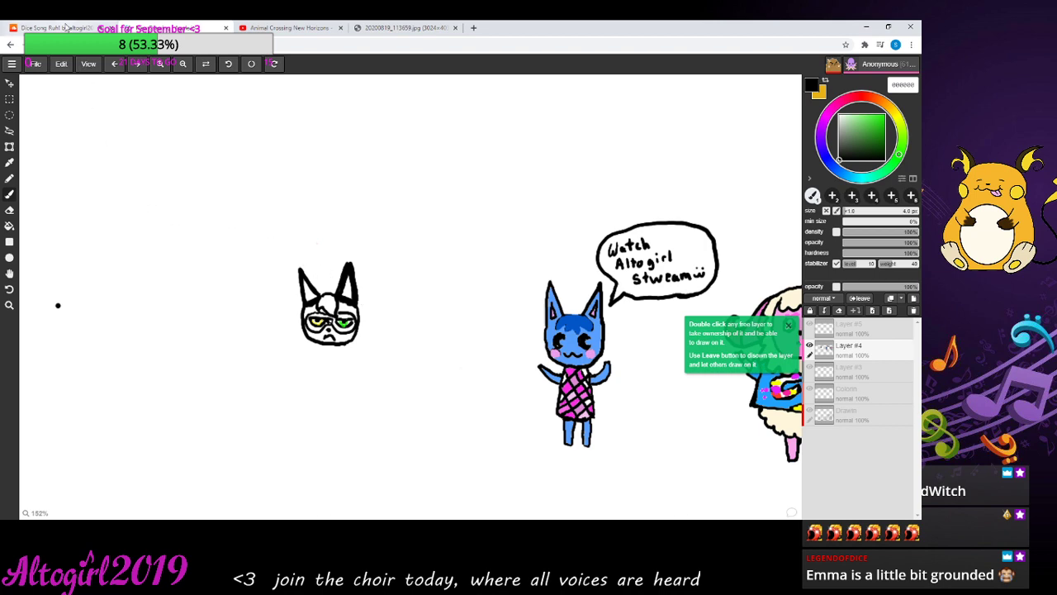
- Pause the SoundCloud track, resume the Animal Crossing soundtrack on YouTube, and return to the drawing canvas
left_click(66, 28)
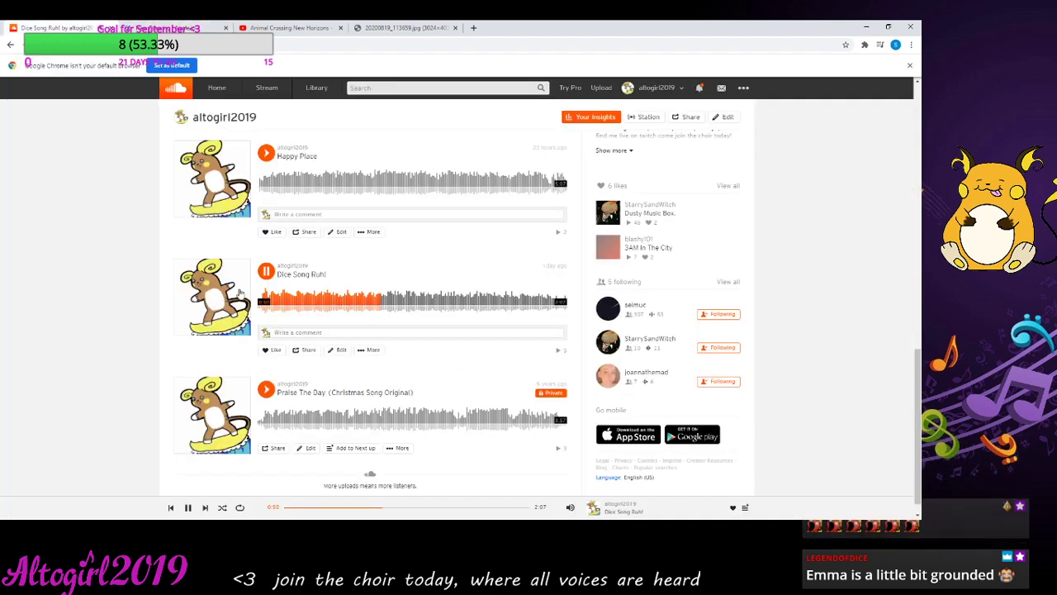
left_click(266, 271)
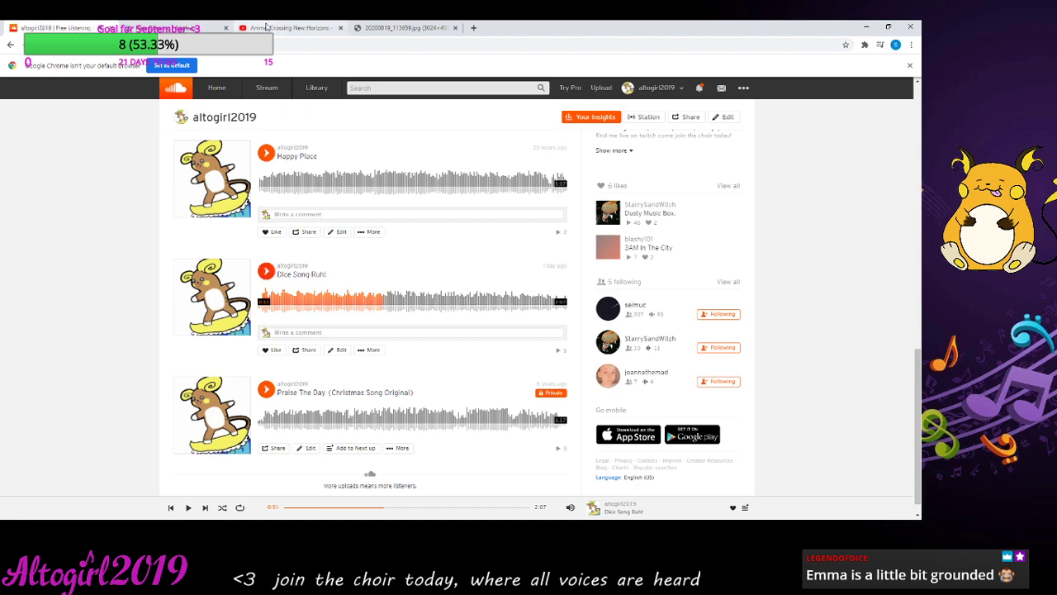
left_click(266, 28)
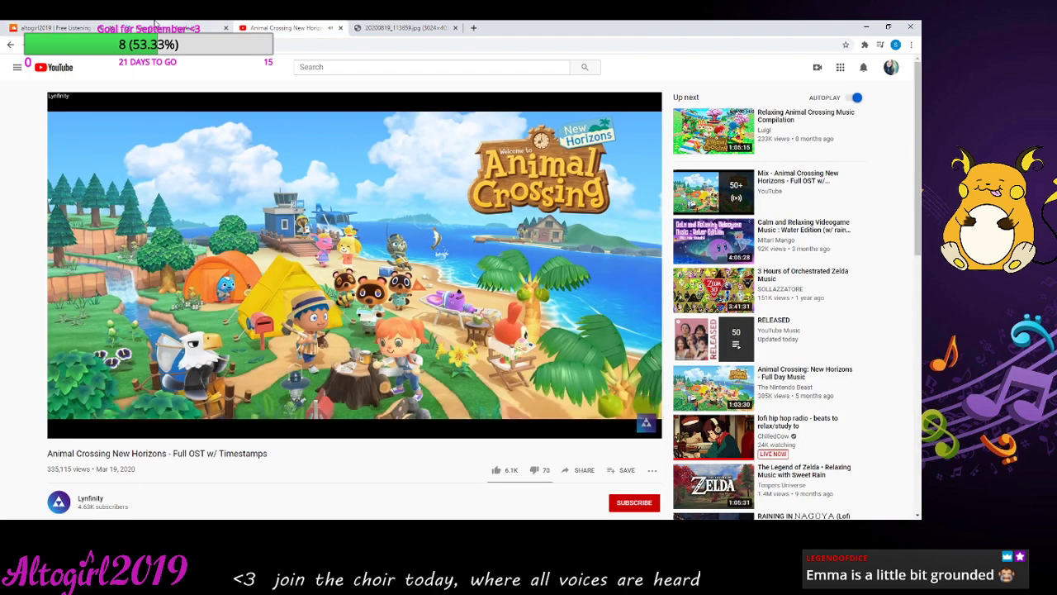
left_click(155, 25)
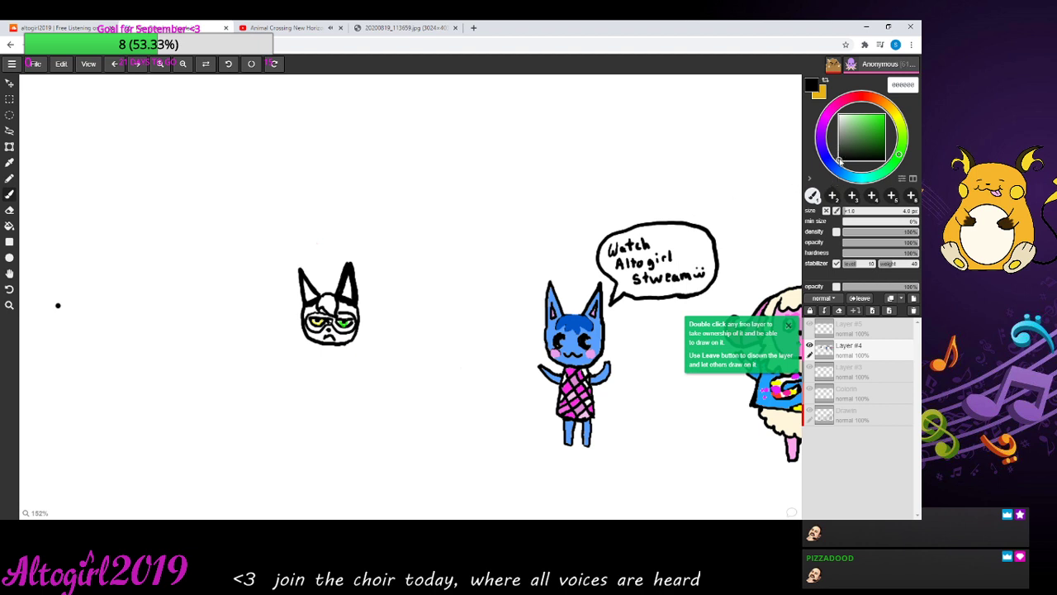
- Fill the lower face and both forehead areas of the new character with light grey
left_click(839, 136)
left_click(839, 126)
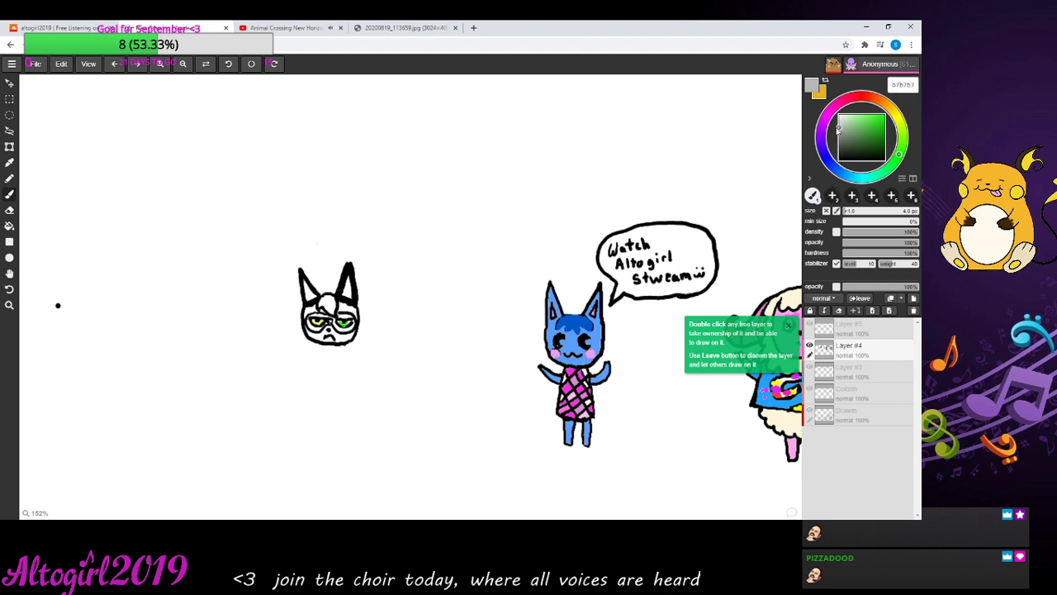
left_click(9, 226)
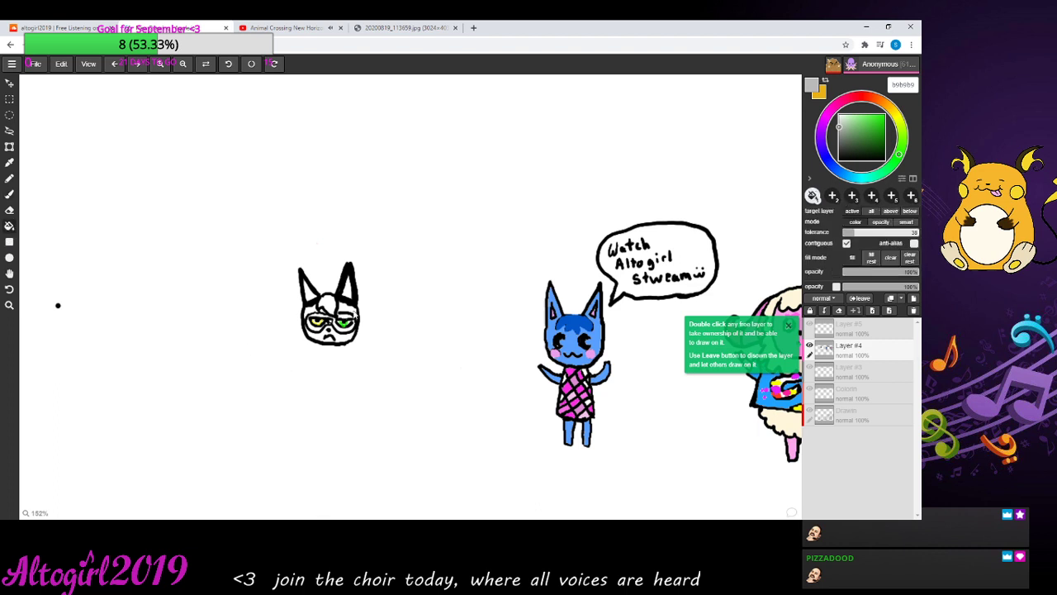
left_click(345, 337)
left_click(349, 310)
left_click(310, 312)
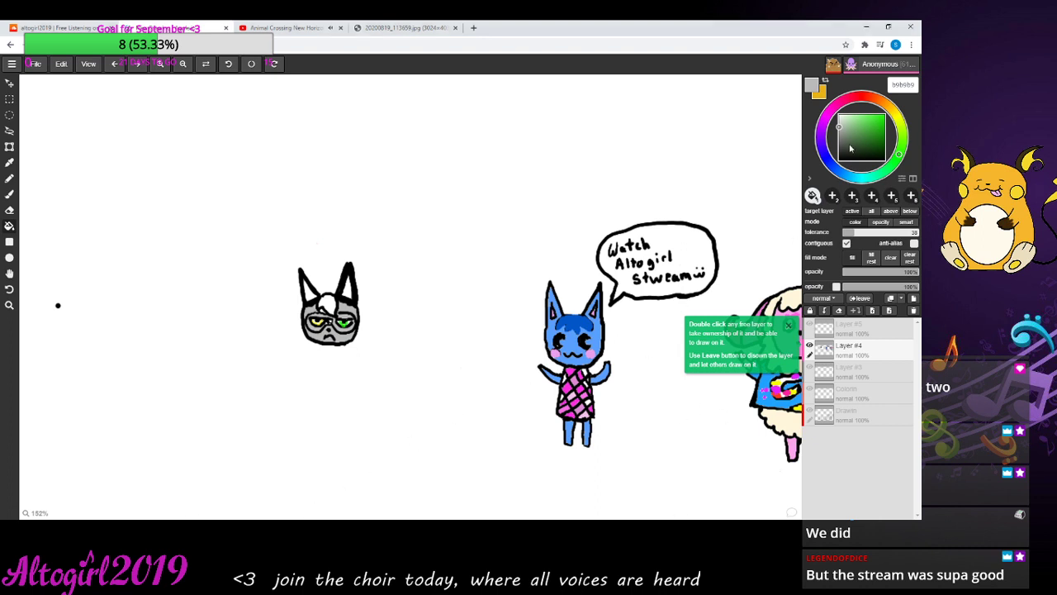
- Fill the character's fringe with pale yellow and sample the face's grey for the brush
left_click_drag(850, 149, 826, 165)
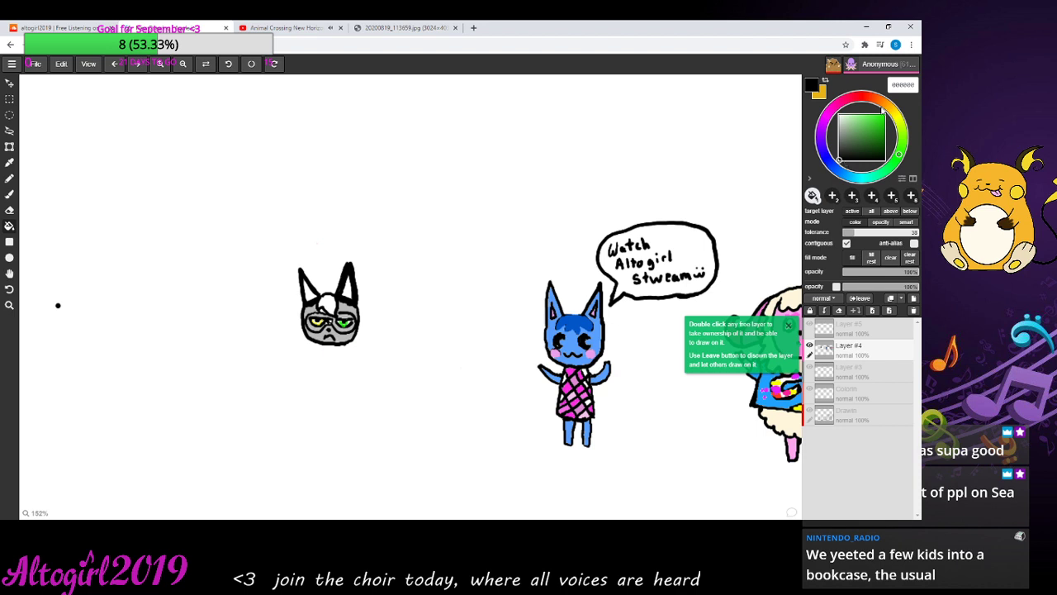
left_click(898, 120)
left_click(854, 117)
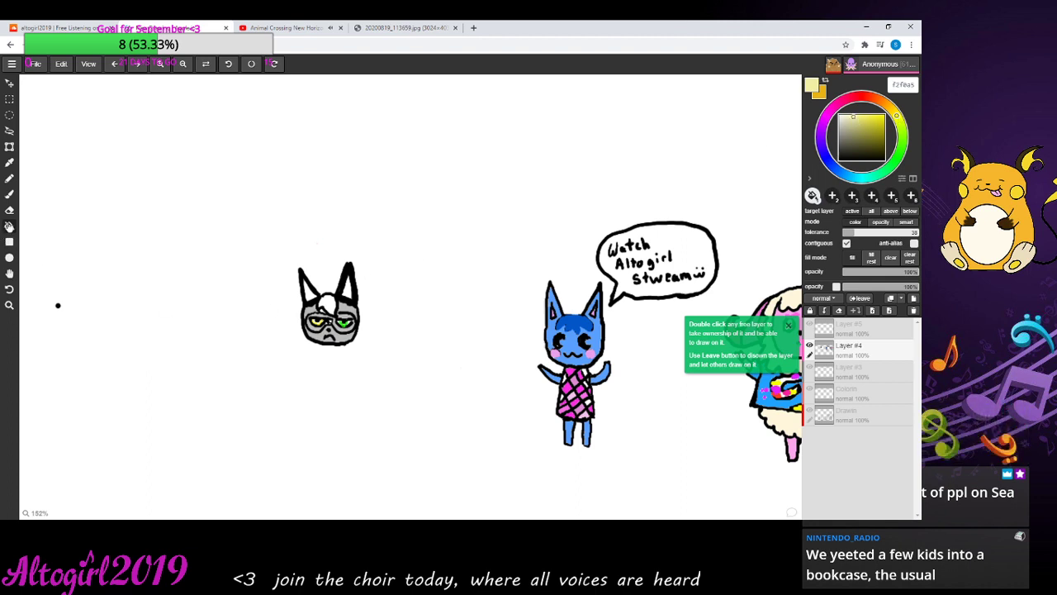
left_click(332, 306)
left_click(10, 163)
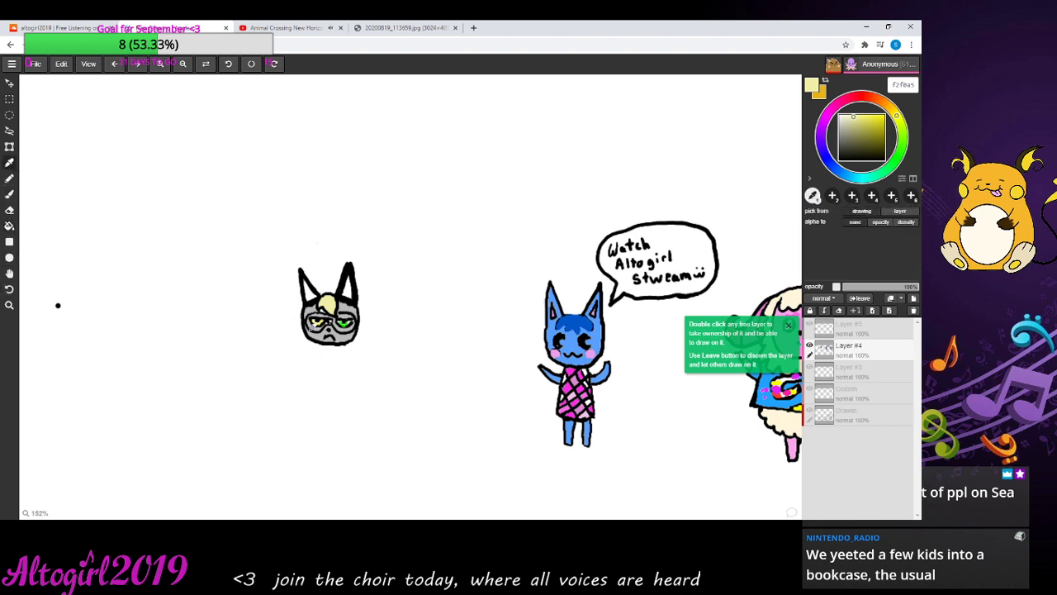
left_click(349, 334)
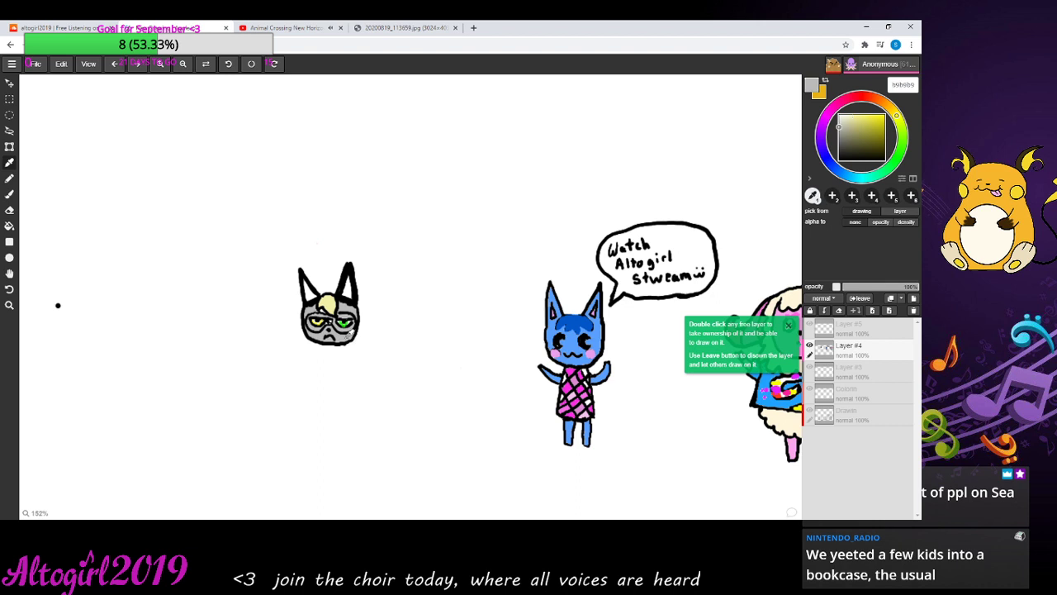
left_click(9, 194)
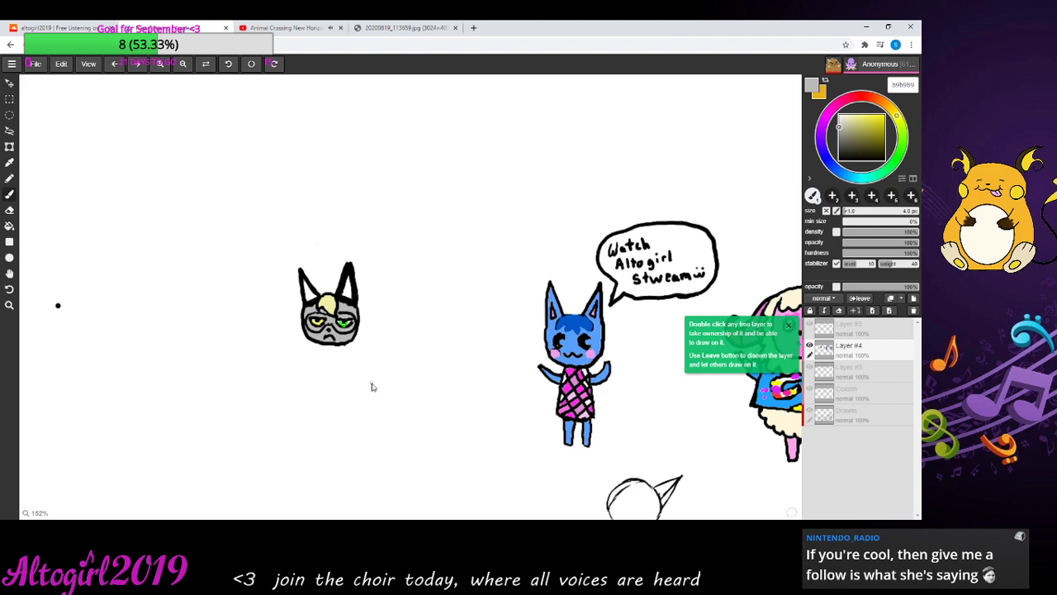
- Draw the character's upper body in black with a suit, tie and folded arms below the head
left_click_drag(852, 149, 836, 174)
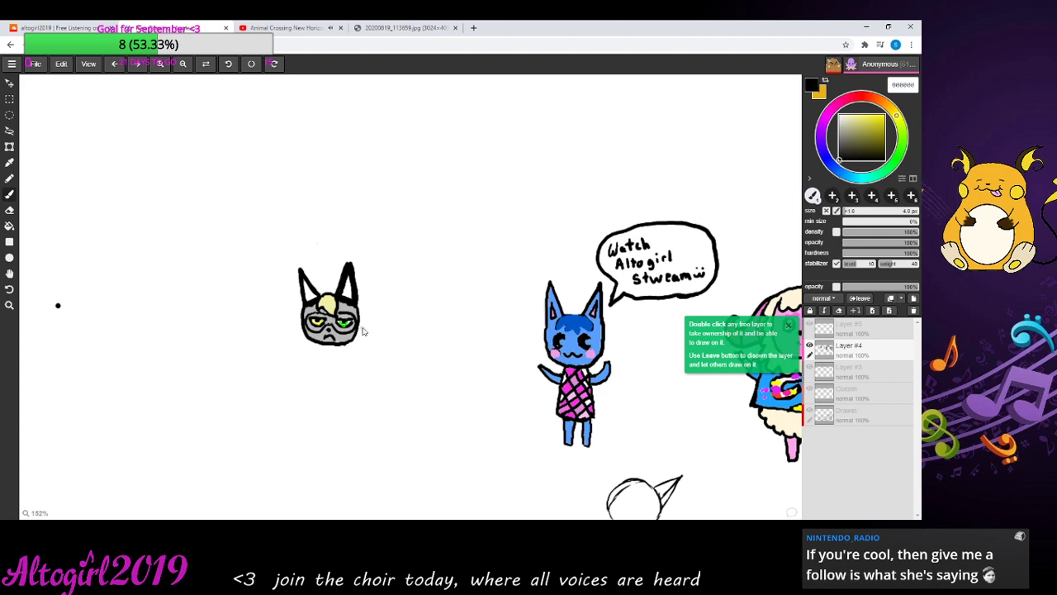
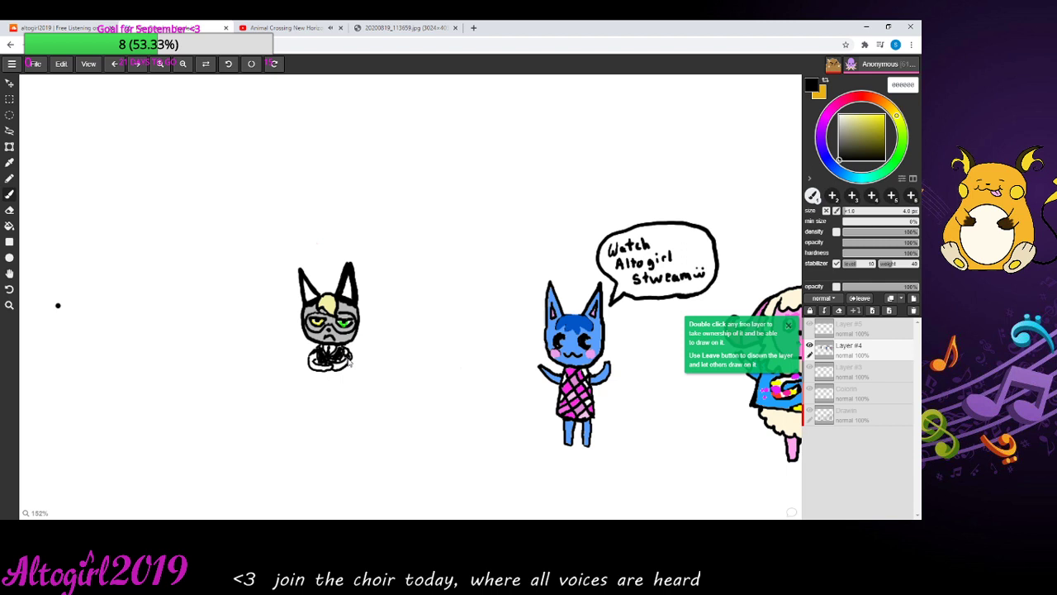
left_click_drag(350, 364, 348, 360)
- Fill the character's folded arms with the grey sampled from the face
left_click(10, 162)
left_click(349, 334)
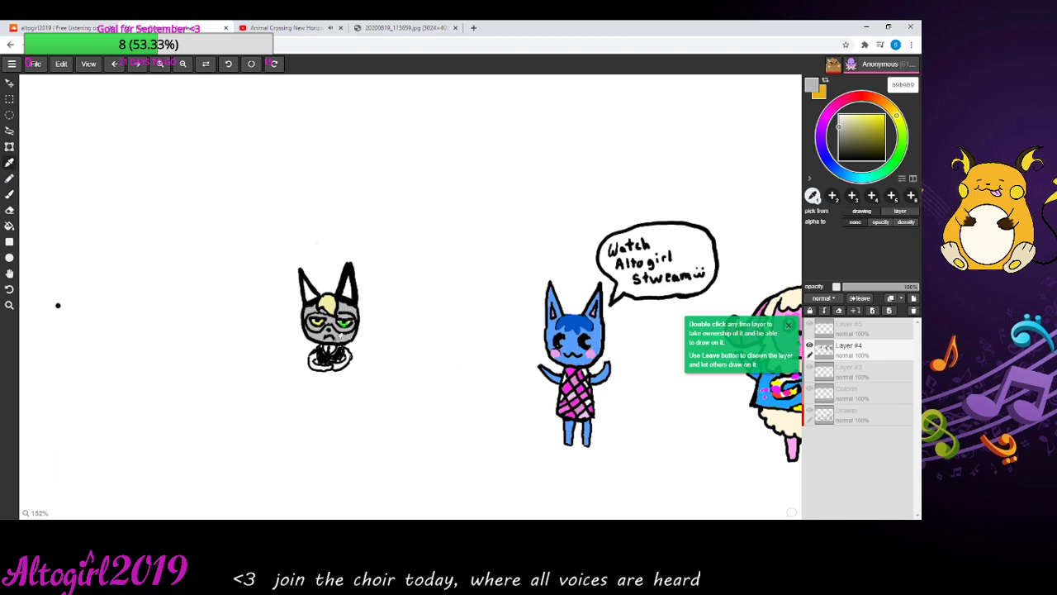
left_click(10, 225)
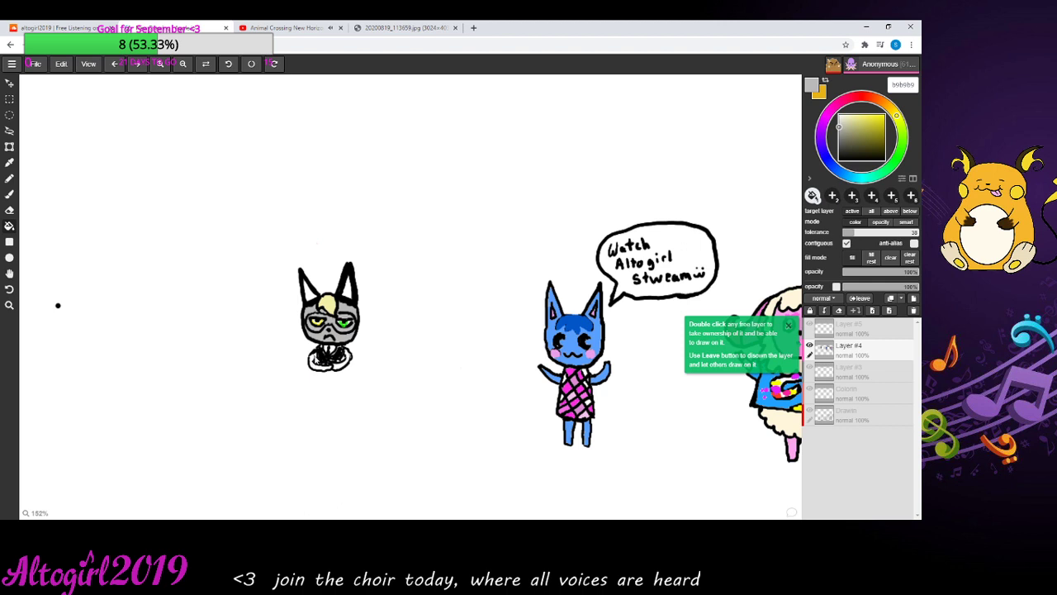
left_click(316, 362)
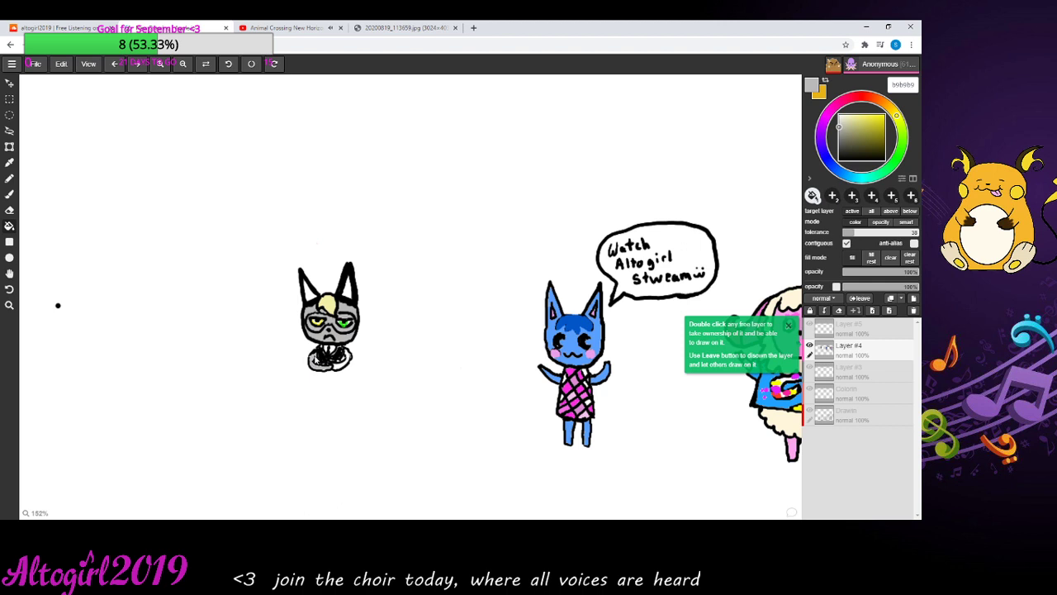
left_click(340, 368)
- Paint the suit solid black around the tie and extend the body below the folded arms
left_click(9, 194)
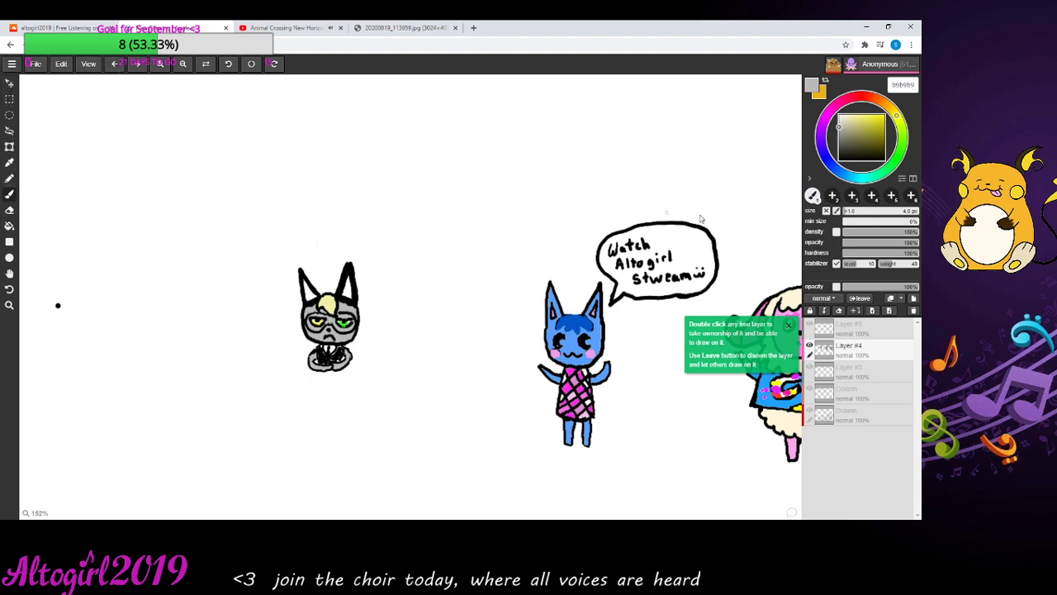
left_click_drag(847, 147, 830, 177)
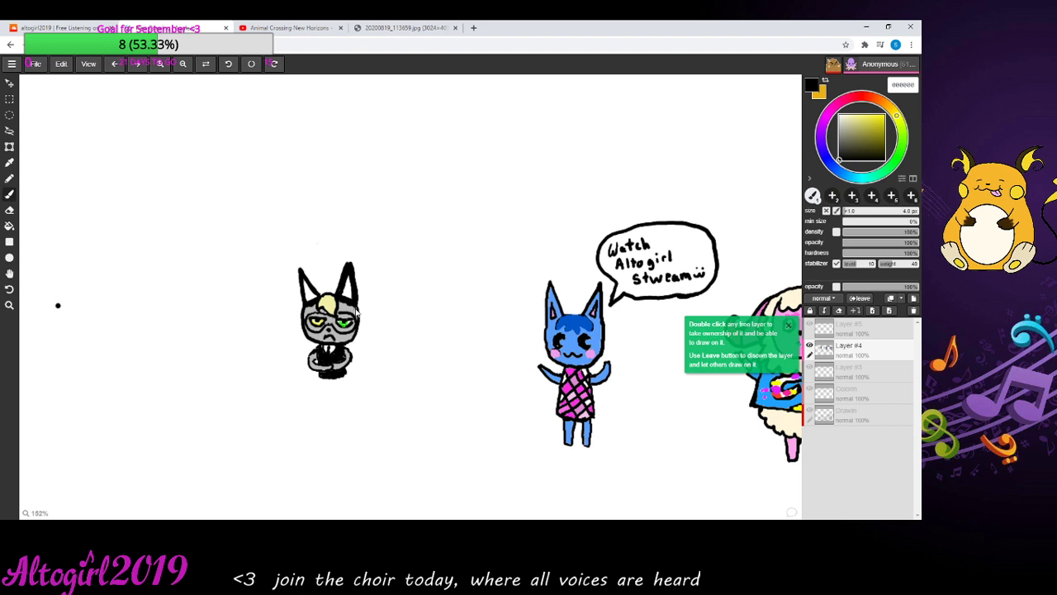
- Fill the insides of both of the grey cat's ears with light pink
left_click(829, 113)
left_click(851, 118)
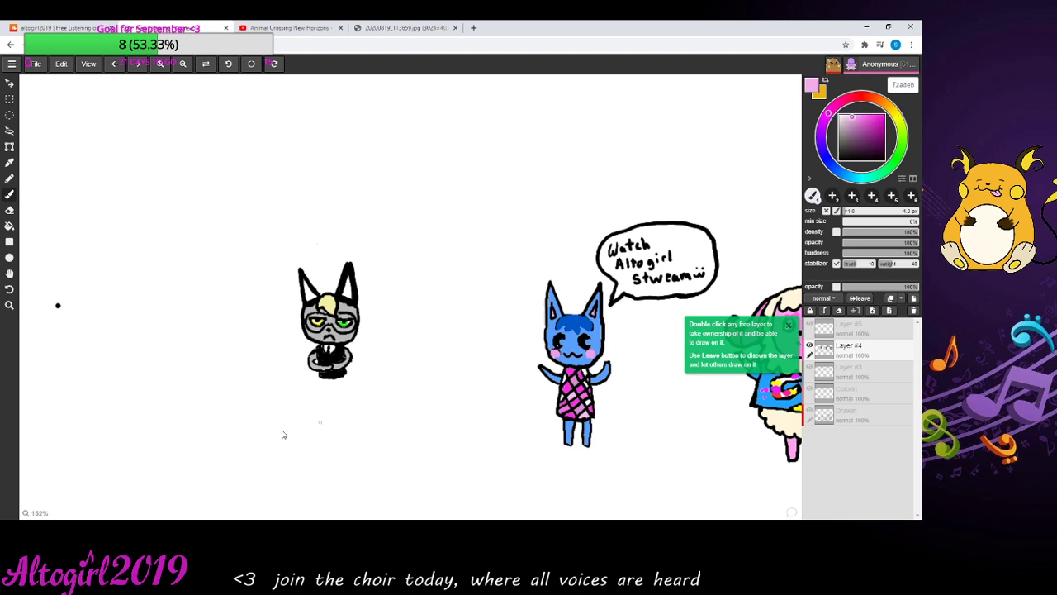
left_click(9, 225)
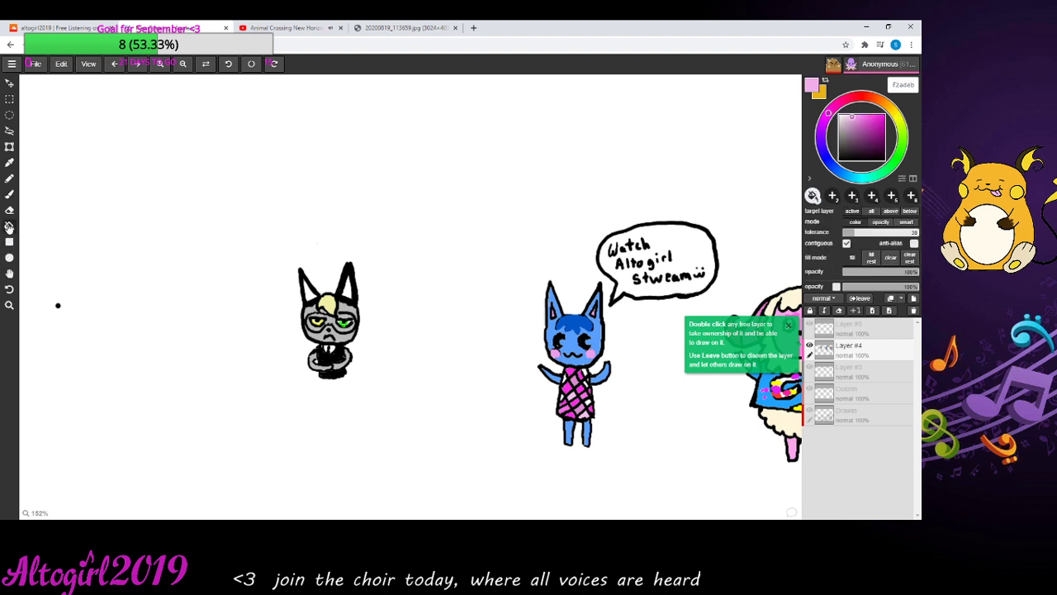
left_click(350, 285)
left_click(308, 293)
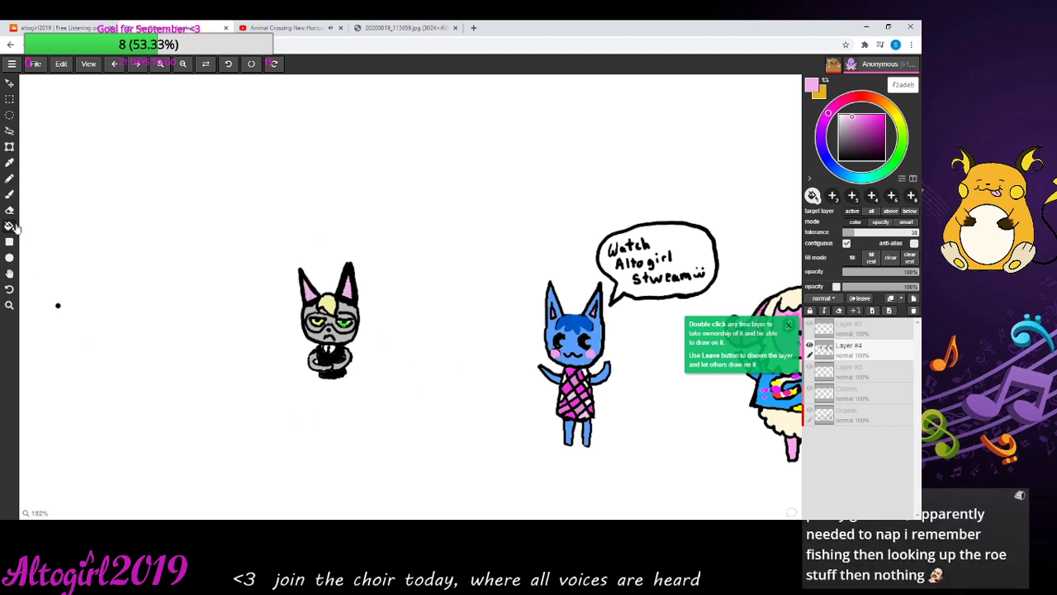
- Sample black and draw a high-backed armchair with rounded armrests and short legs around the cat, adding its crossed legs on the seat
left_click(9, 162)
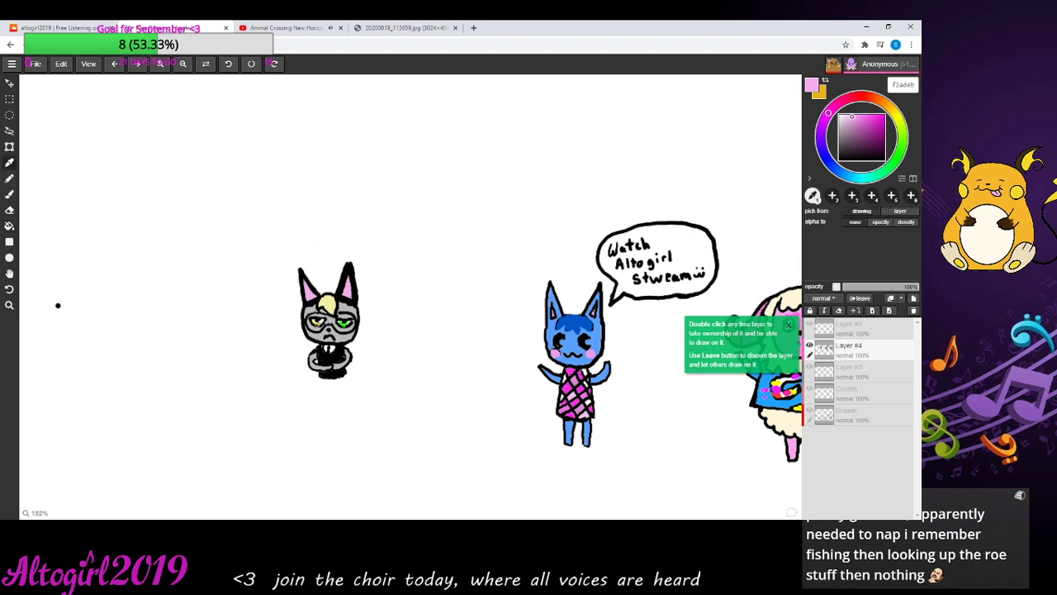
left_click(359, 297)
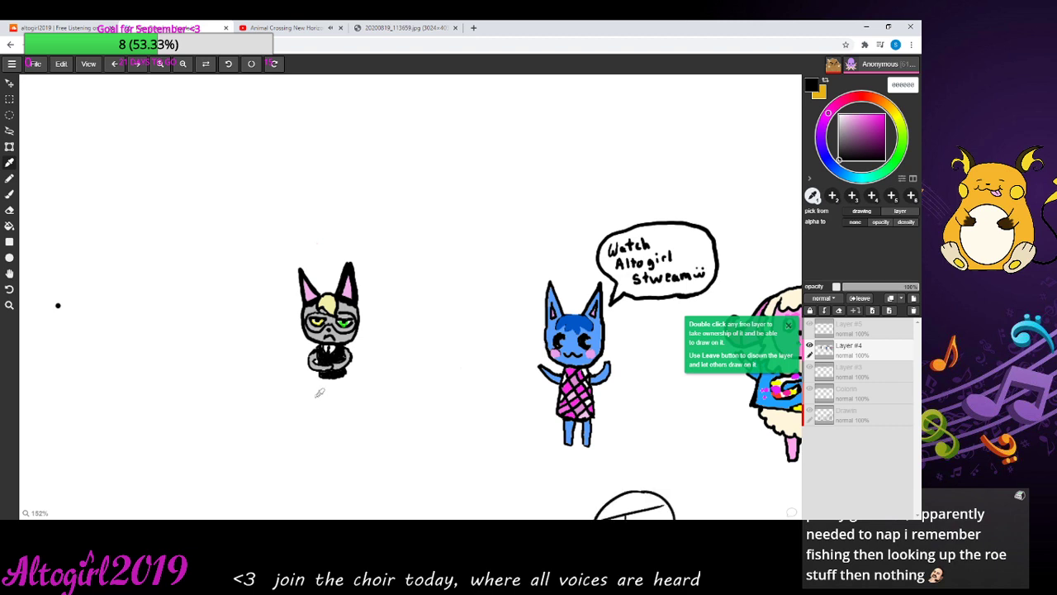
left_click(9, 193)
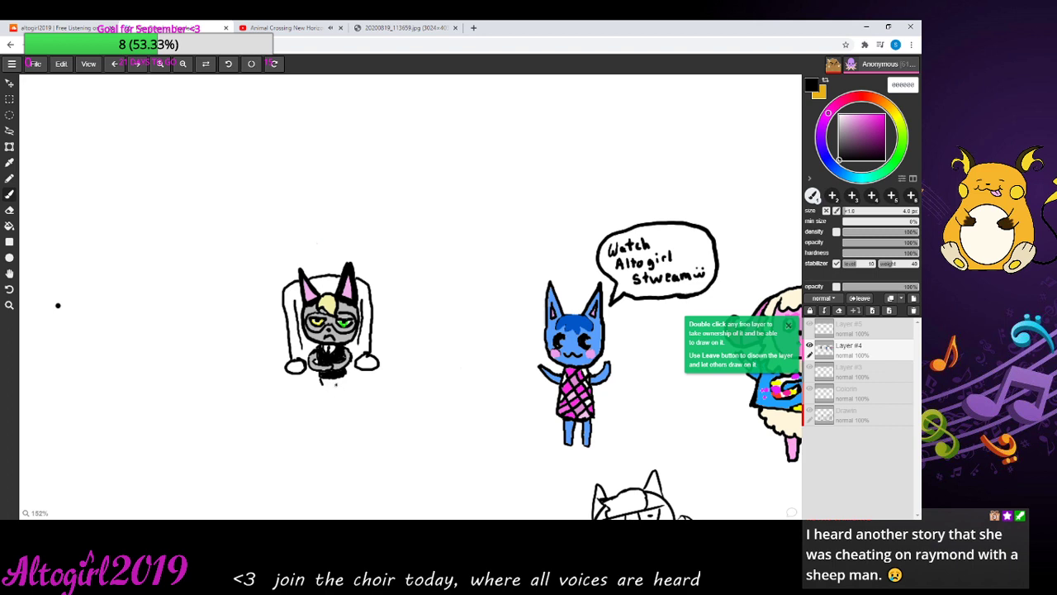
mouse_move(333, 386)
left_mouse_down()
mouse_move(317, 390)
mouse_move(330, 397)
mouse_move(342, 388)
left_mouse_up()
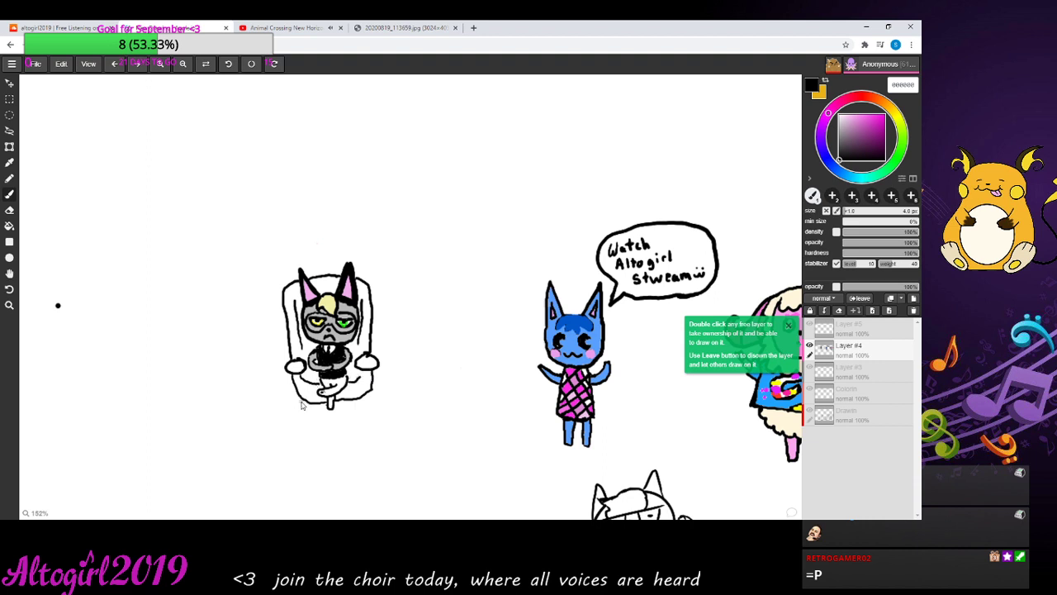
left_click_drag(301, 399, 302, 408)
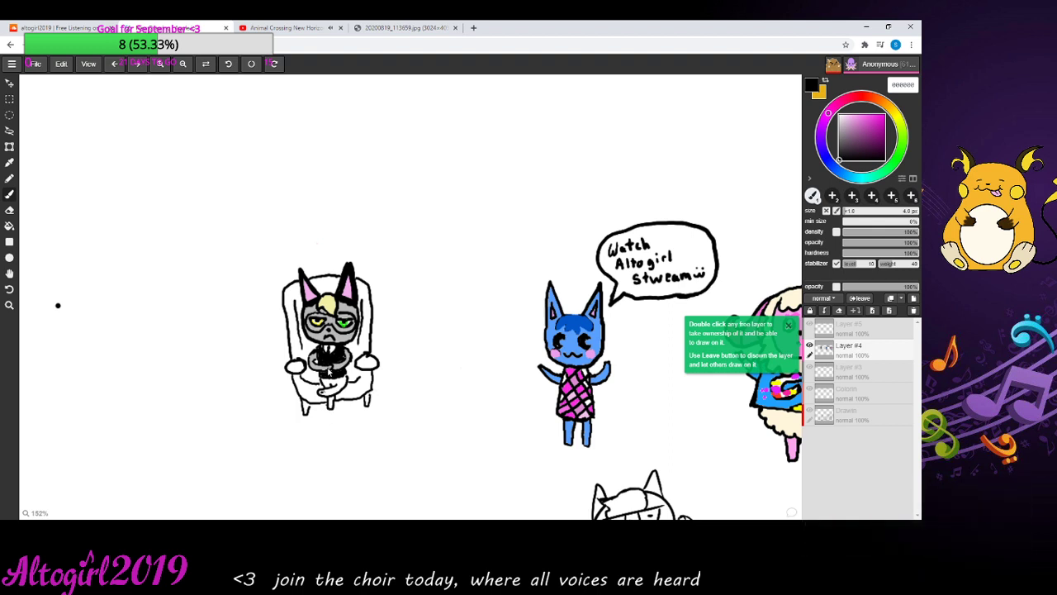
- Erase part of the armrest outline and draw a steaming black-outlined mug there, marked with a light red 1
key("e")
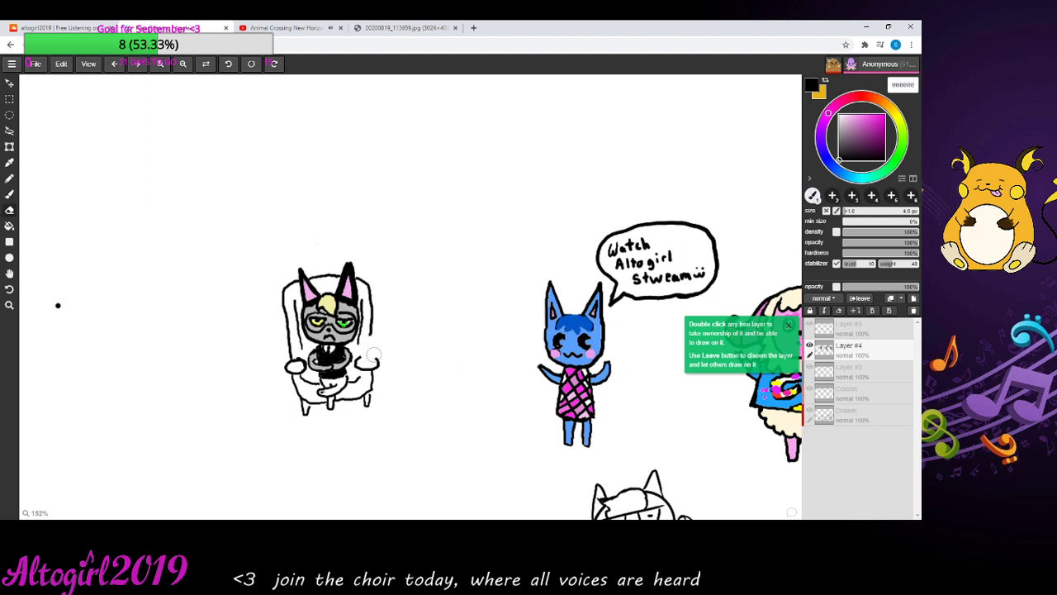
key("b")
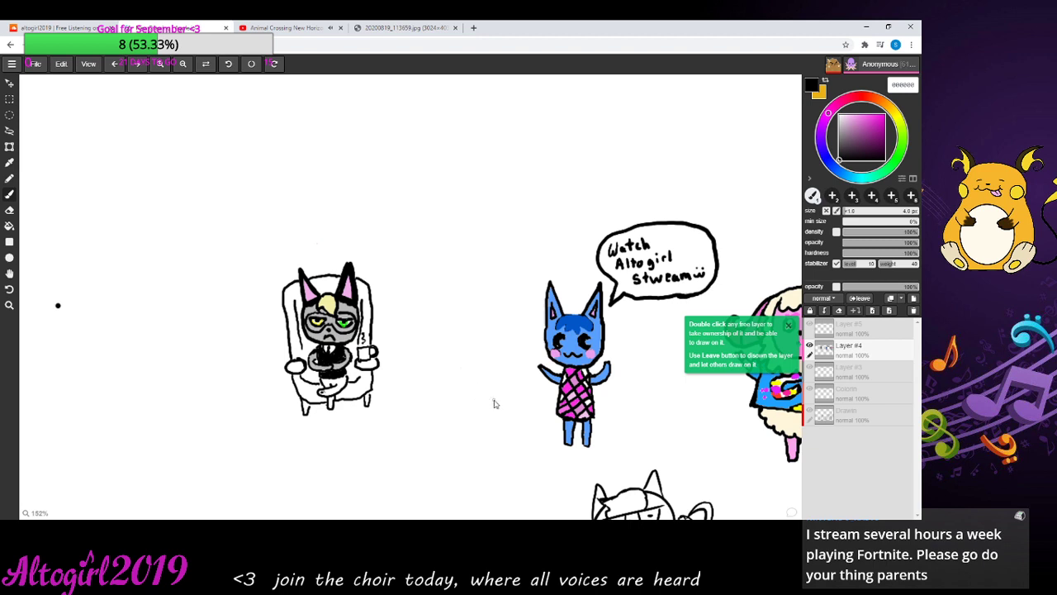
left_click(859, 98)
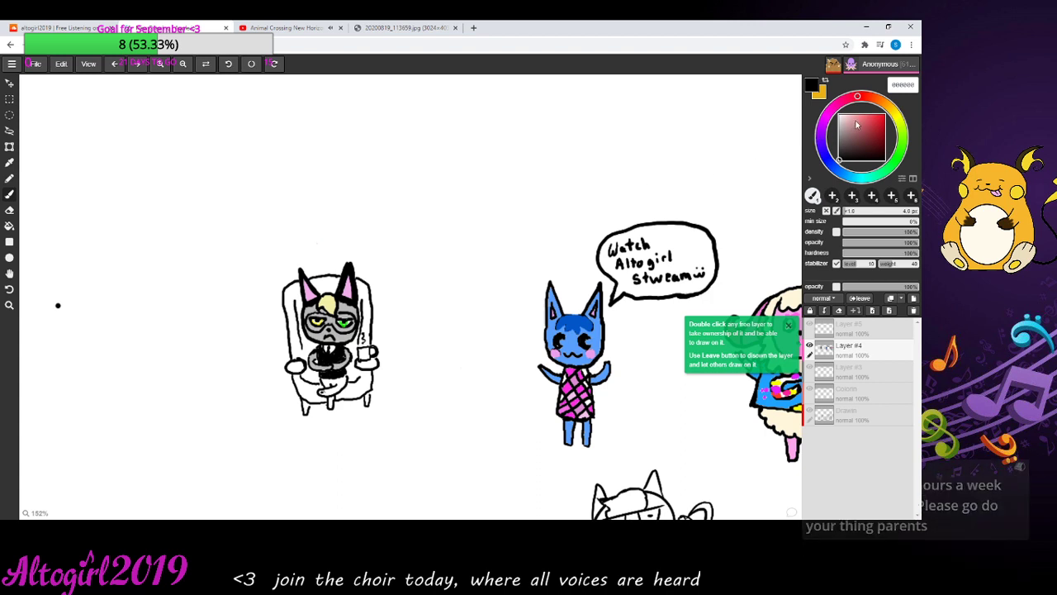
mouse_move(859, 126)
left_mouse_down()
mouse_move(861, 96)
mouse_move(868, 114)
left_mouse_up()
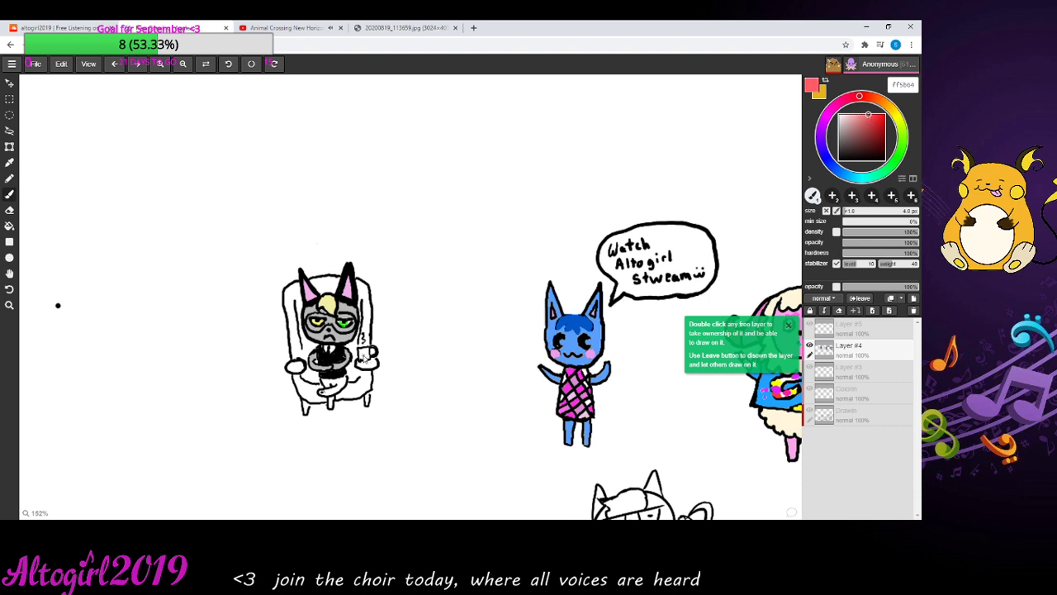
left_click_drag(363, 354, 366, 361)
left_click(883, 174)
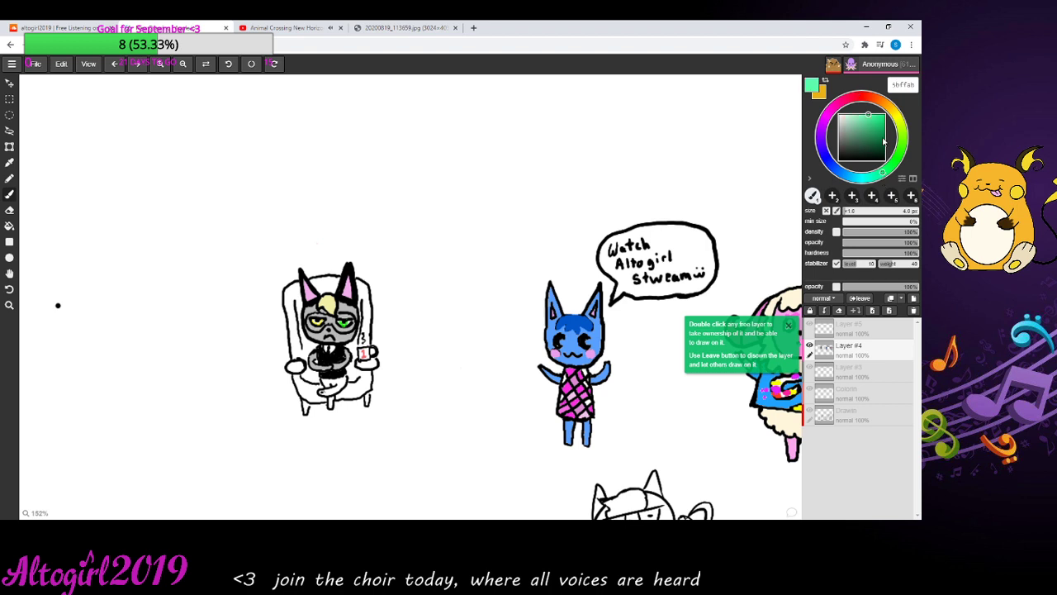
left_click_drag(874, 118, 886, 124)
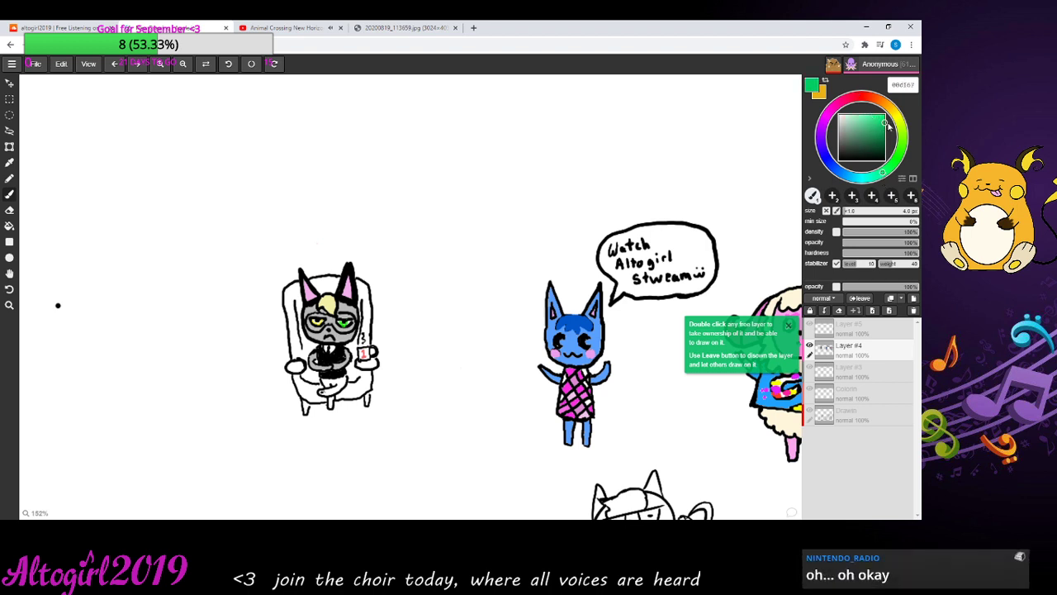
left_click_drag(912, 178, 891, 168)
left_click(9, 275)
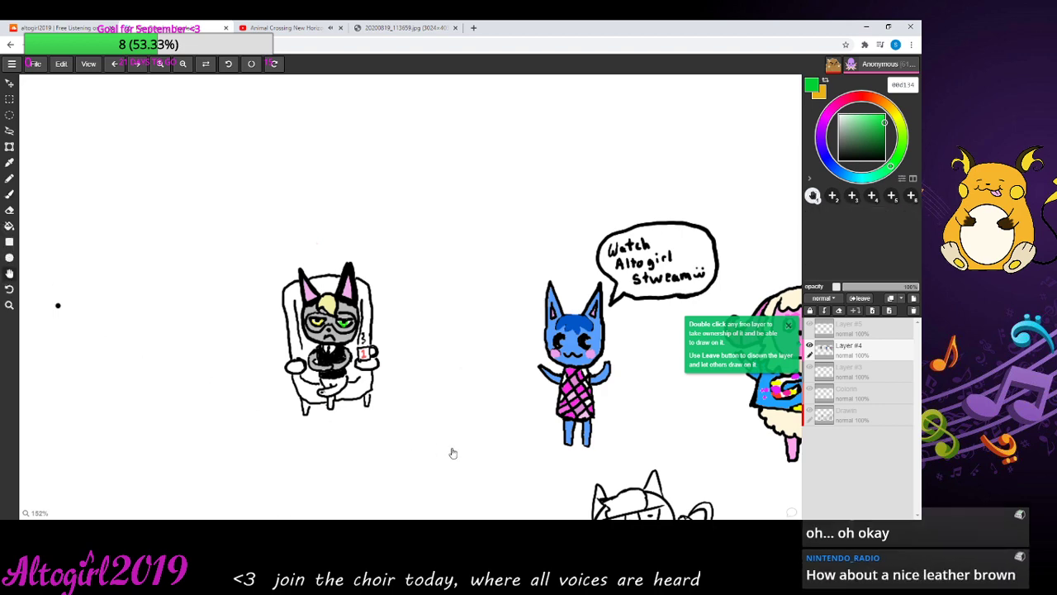
mouse_move(450, 450)
left_mouse_down()
mouse_move(407, 389)
mouse_move(345, 344)
mouse_move(291, 328)
mouse_move(262, 272)
mouse_move(259, 282)
left_mouse_up()
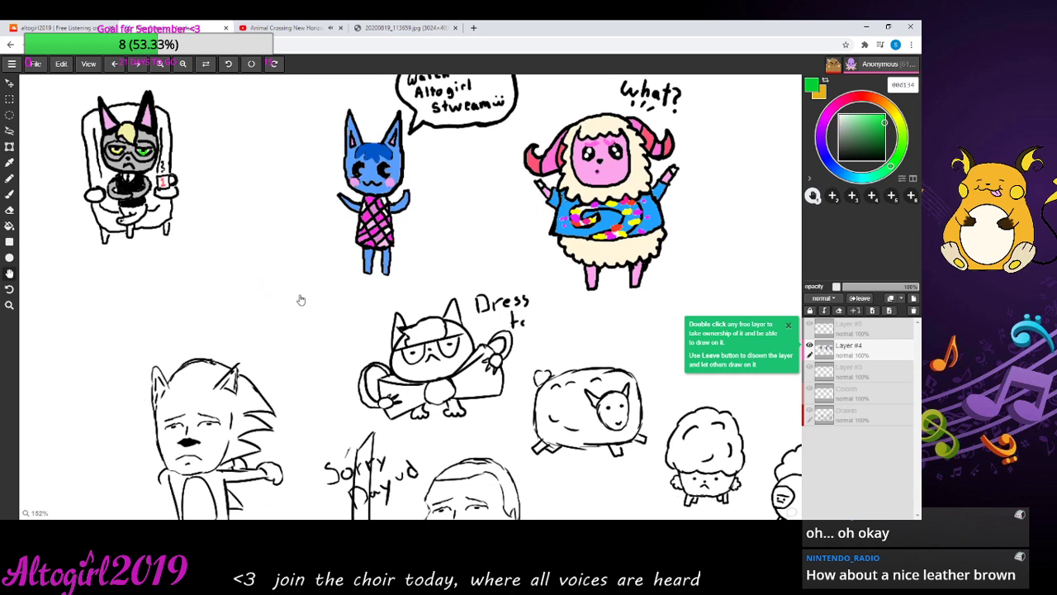
left_click_drag(301, 300, 522, 465)
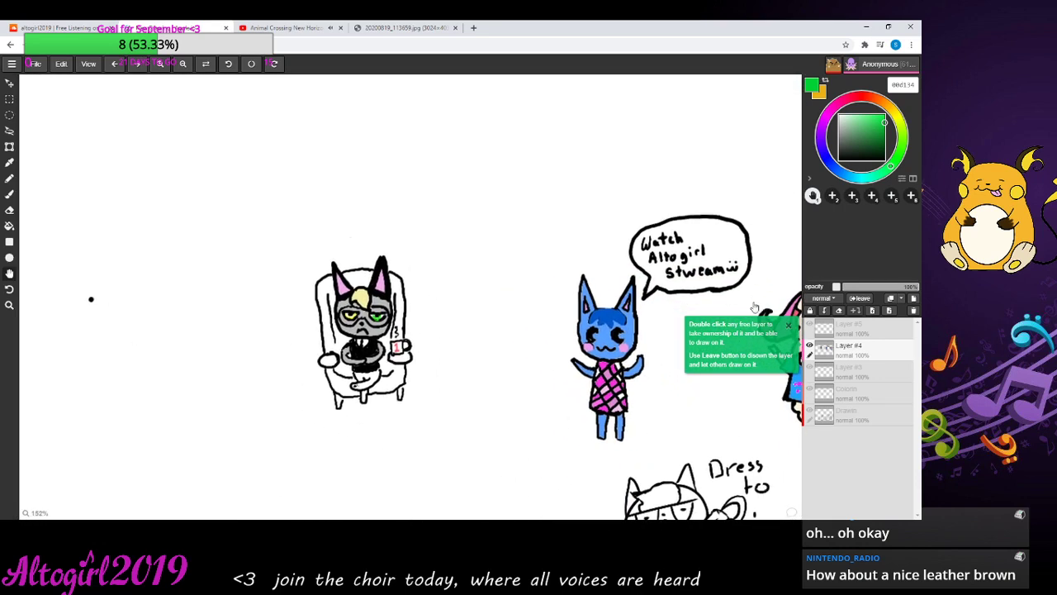
left_click_drag(623, 469, 461, 350)
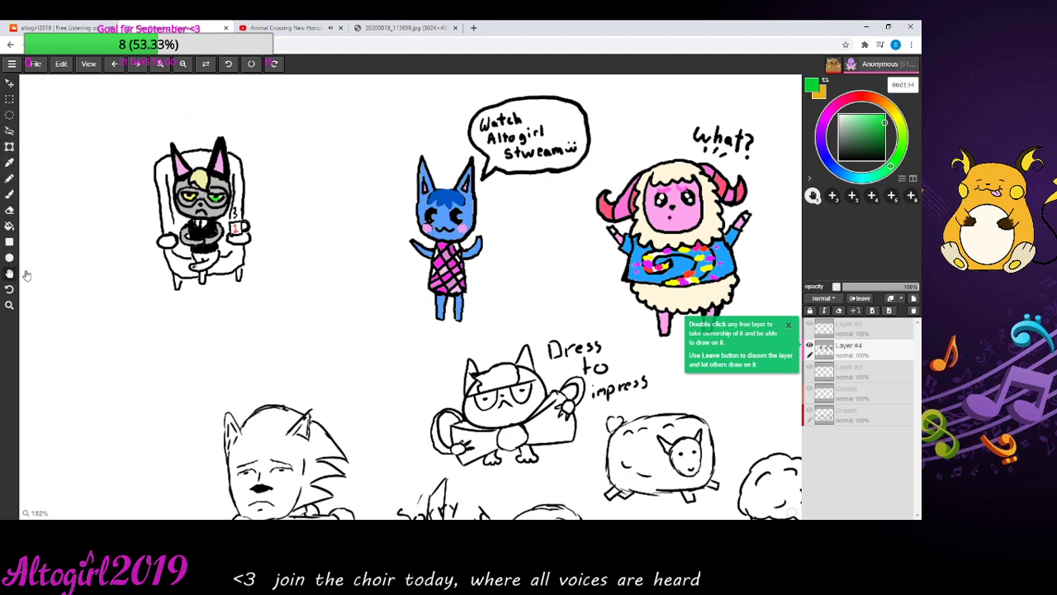
left_click_drag(71, 250, 136, 275)
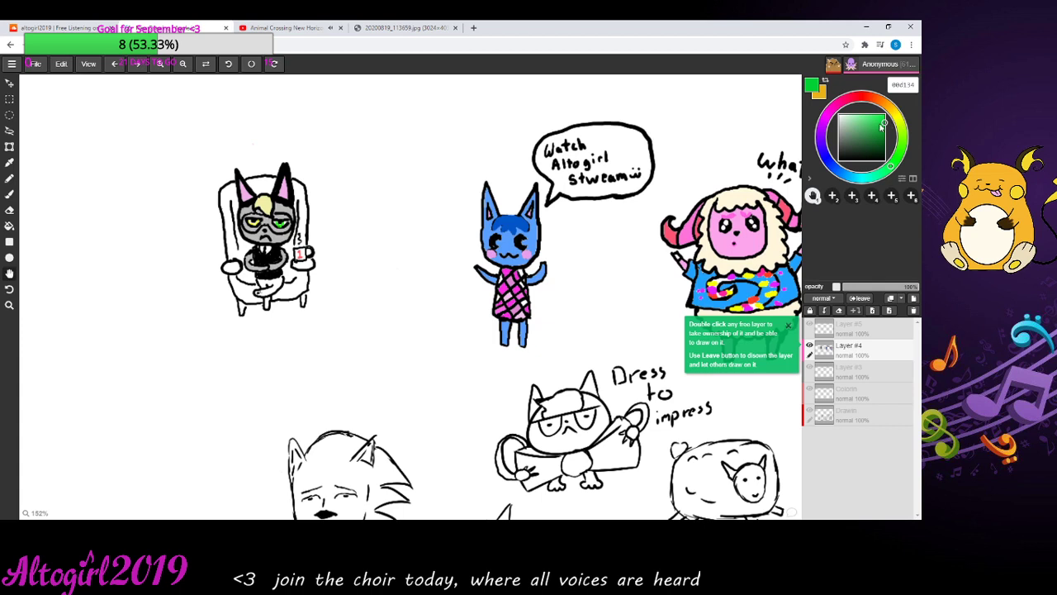
- Fill the armchair's backrest, sides and seat with dark brown (51251a)
left_click(871, 99)
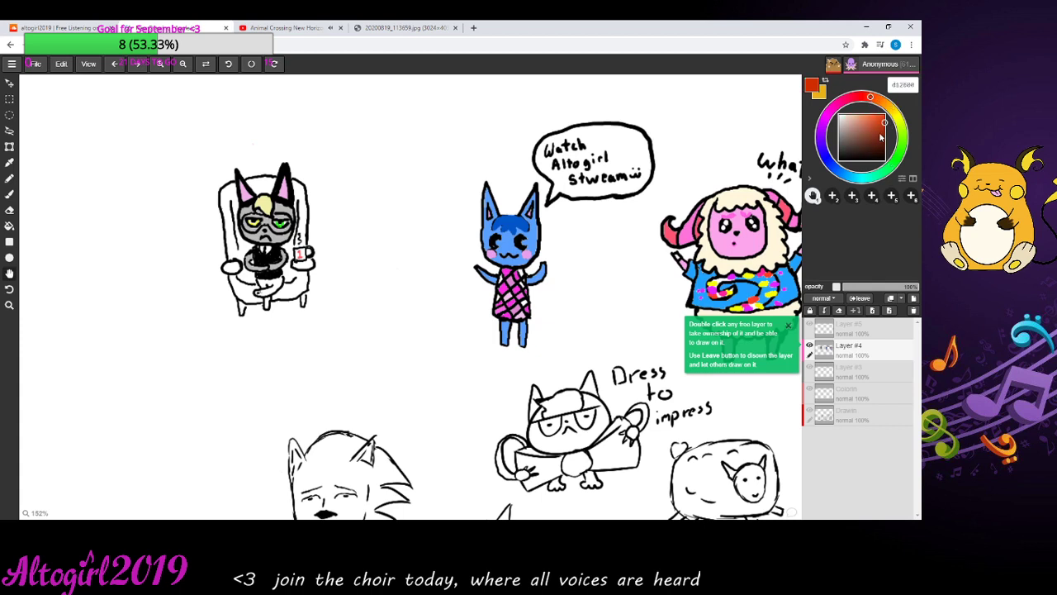
left_click_drag(884, 126, 865, 138)
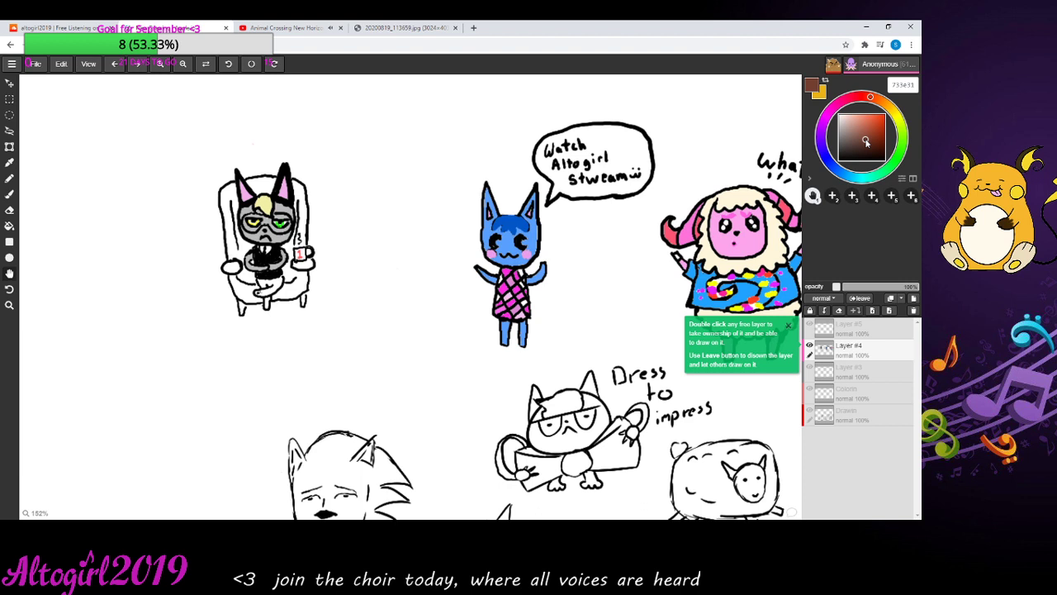
left_click(9, 226)
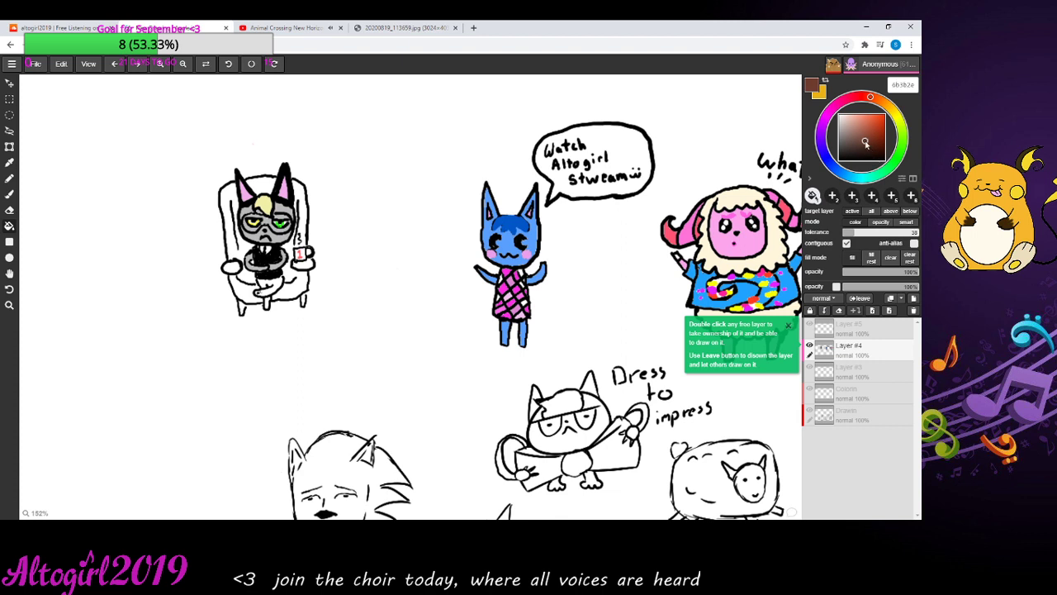
left_click(841, 157)
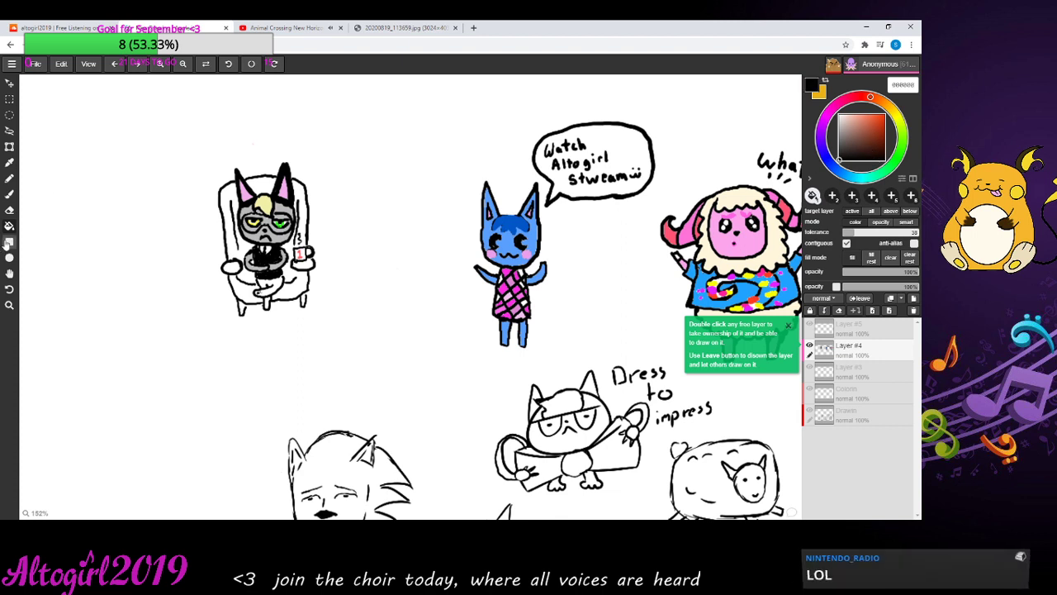
left_click(10, 195)
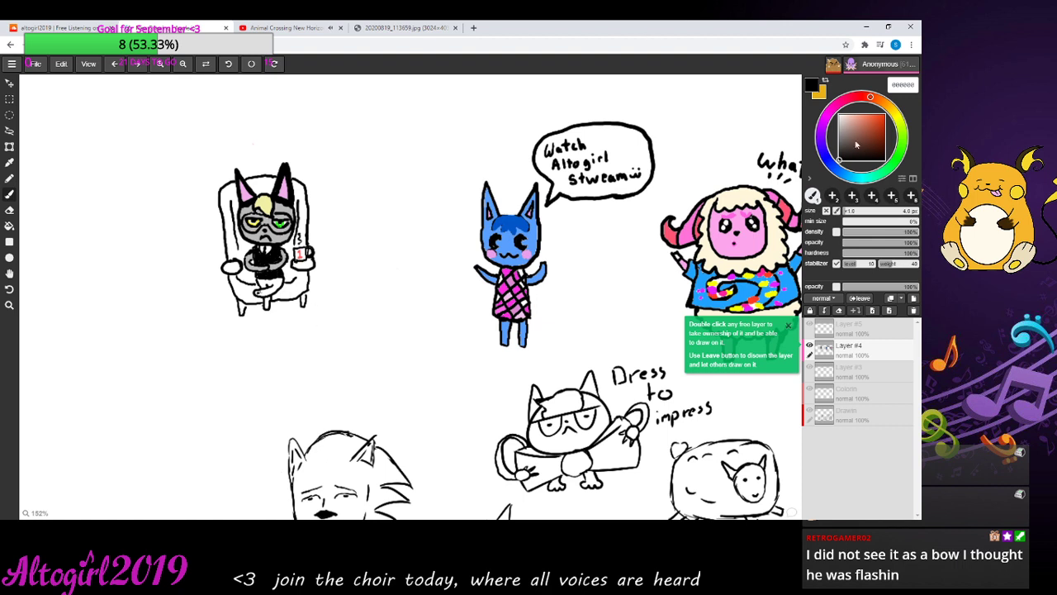
left_click_drag(858, 146, 871, 147)
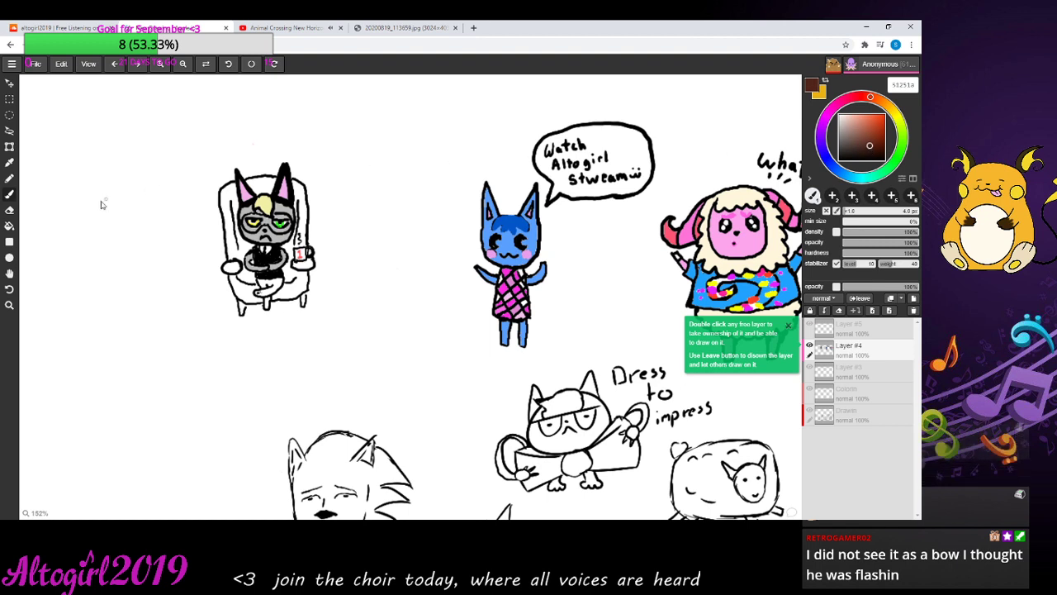
left_click(10, 226)
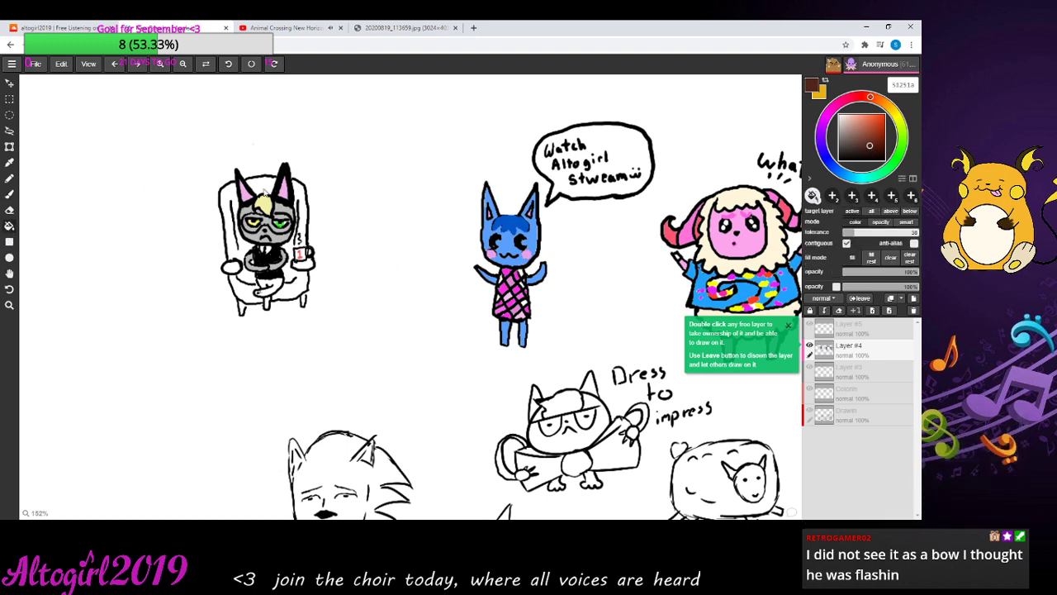
left_click(264, 192)
left_click(299, 195)
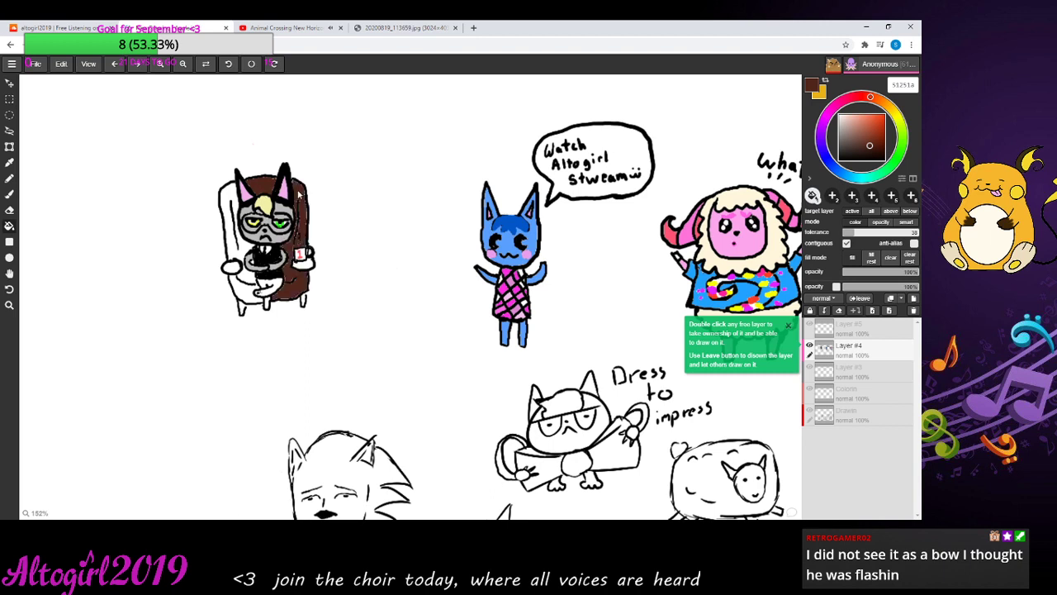
left_click(228, 206)
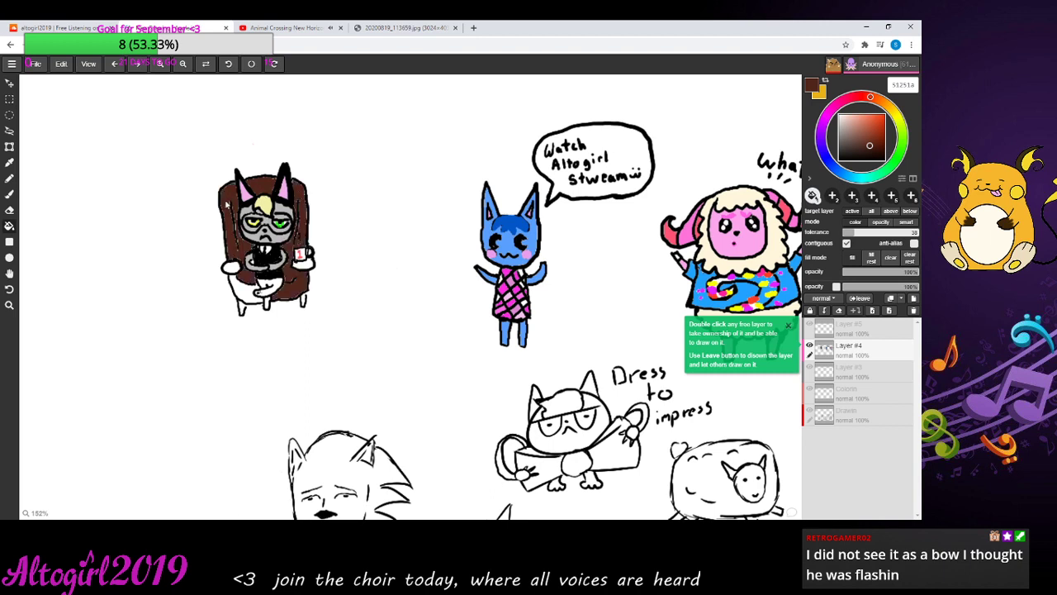
left_click(242, 294)
- Refill the armchair, including both armrests, with a lighter brown (763f30)
left_click(866, 139)
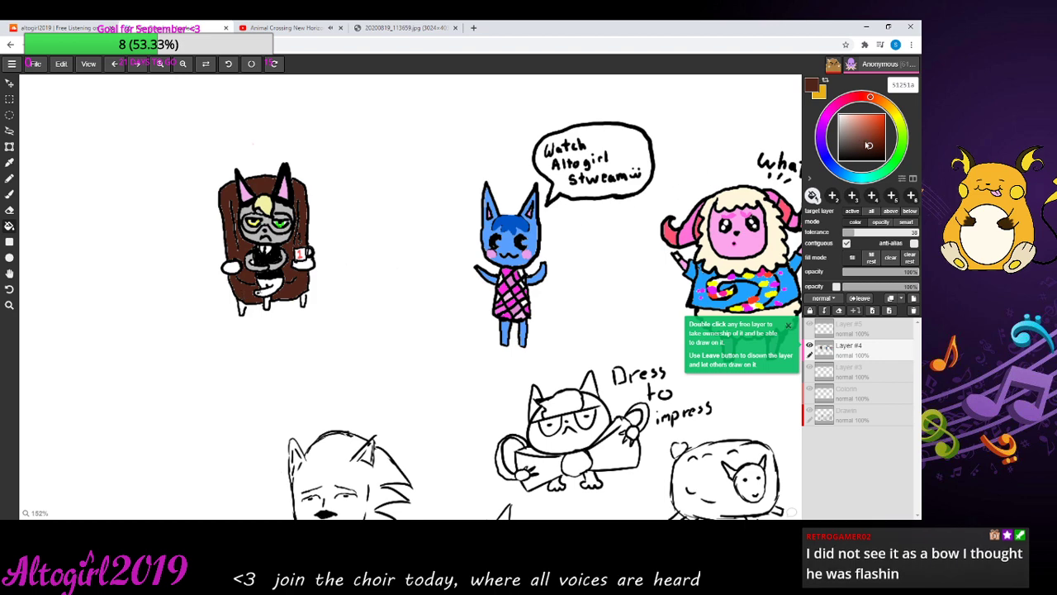
left_click(258, 189)
left_click(301, 193)
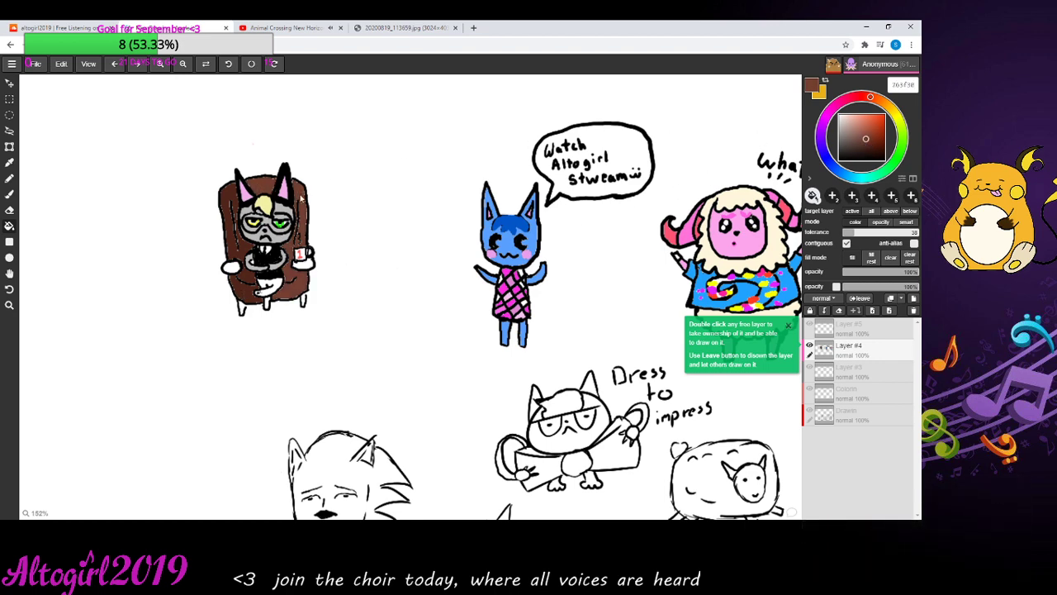
left_click(229, 198)
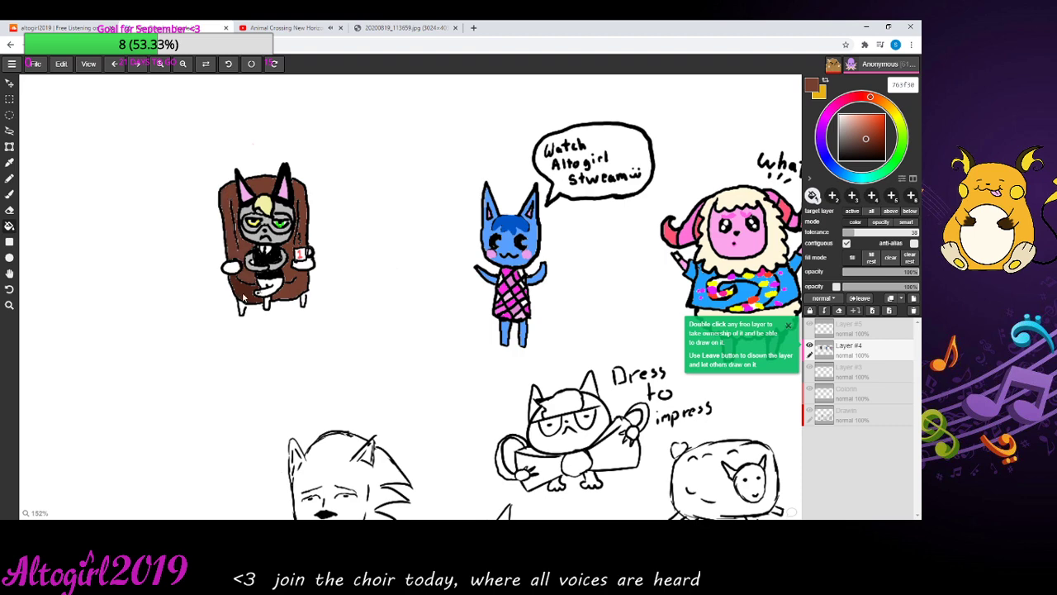
left_click(245, 294)
left_click(235, 266)
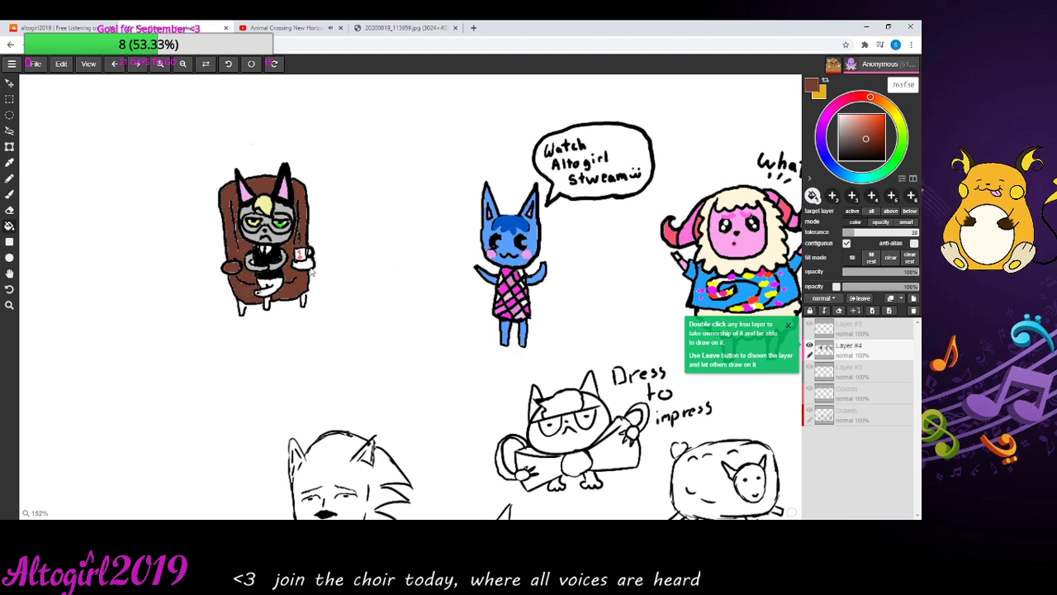
left_click(307, 266)
- Recolour the armchair's backrest, sides, seat and armrests with muted green (387e3d)
left_click(896, 162)
left_click(864, 137)
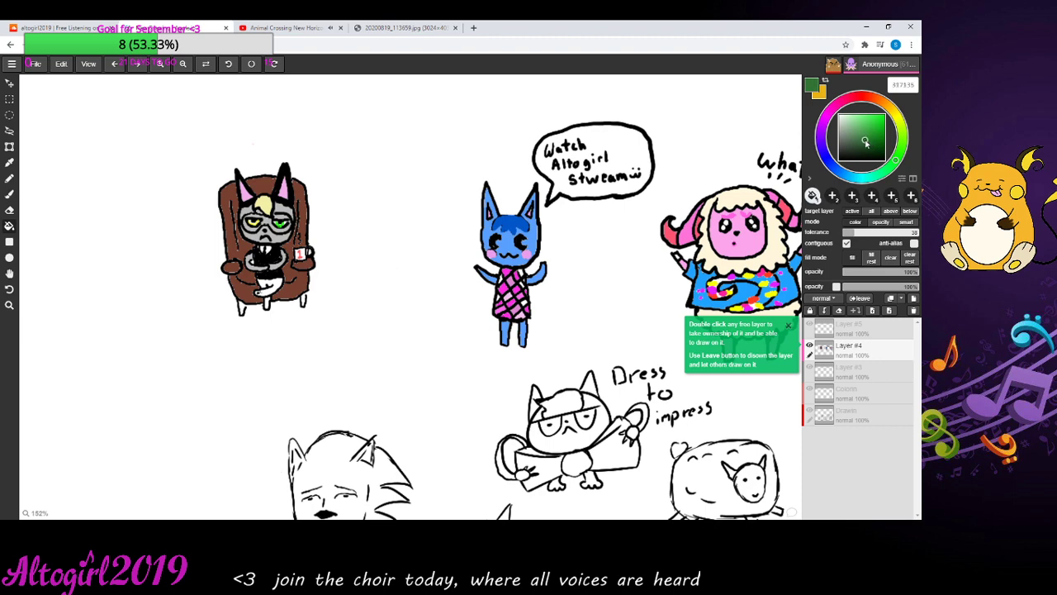
left_click(302, 195)
left_click(227, 200)
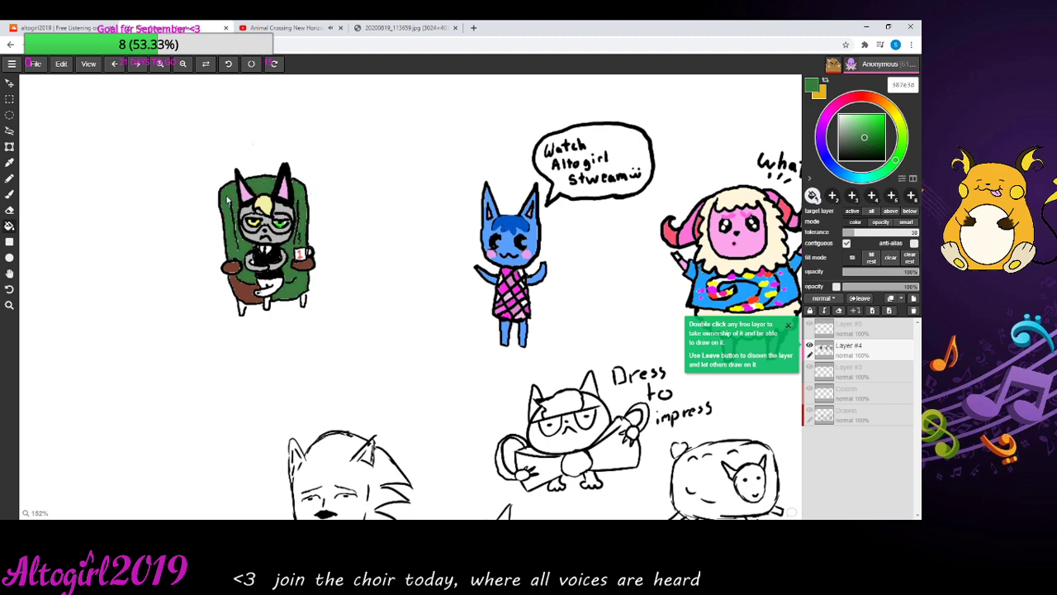
left_click(245, 294)
left_click(232, 268)
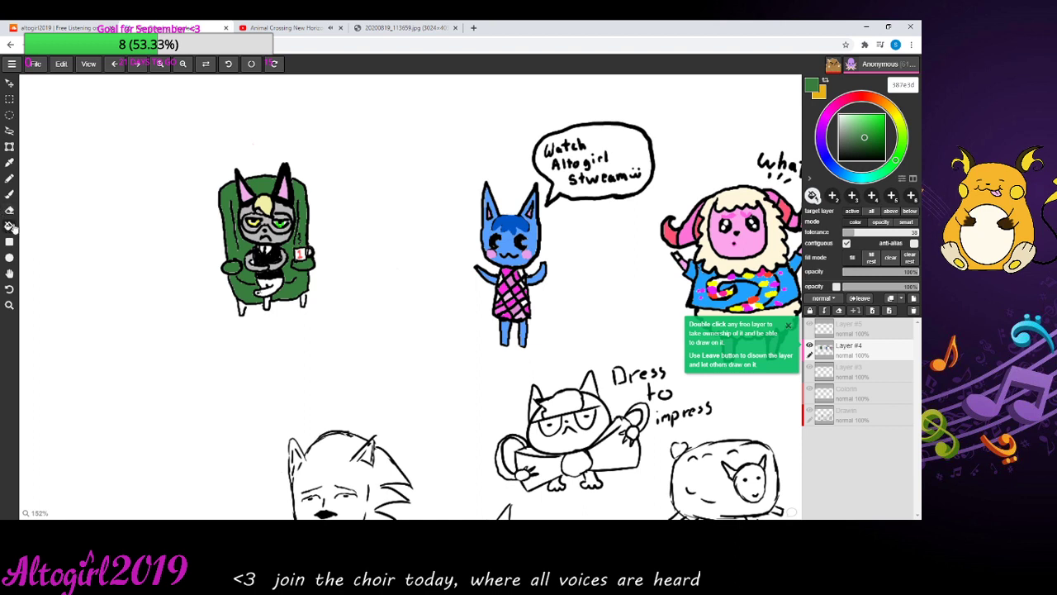
- Fill the seated cat's white leg area with light grey sampled from its fur
left_click(9, 163)
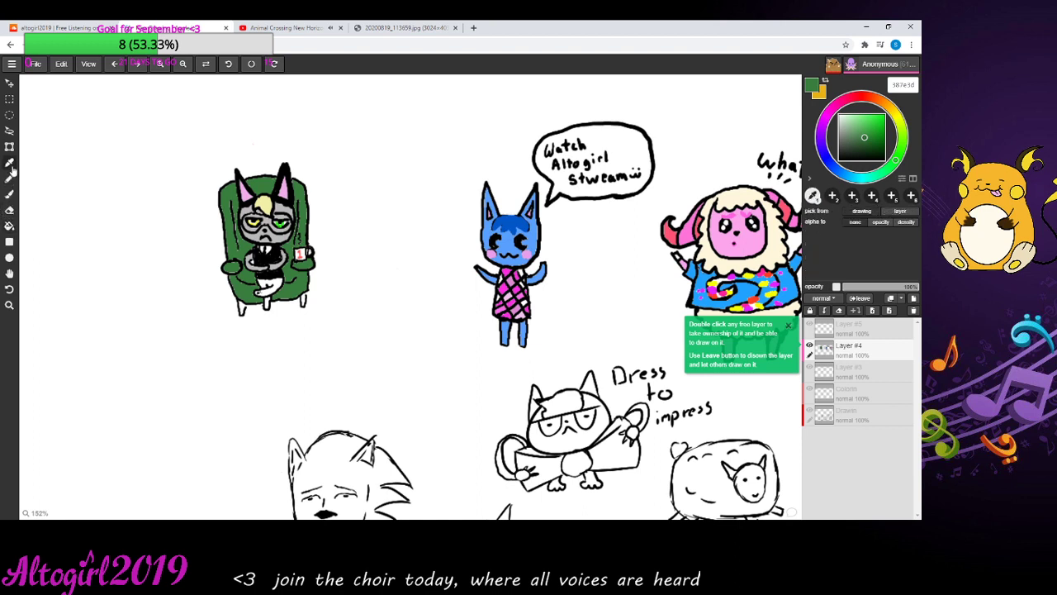
left_click(284, 231)
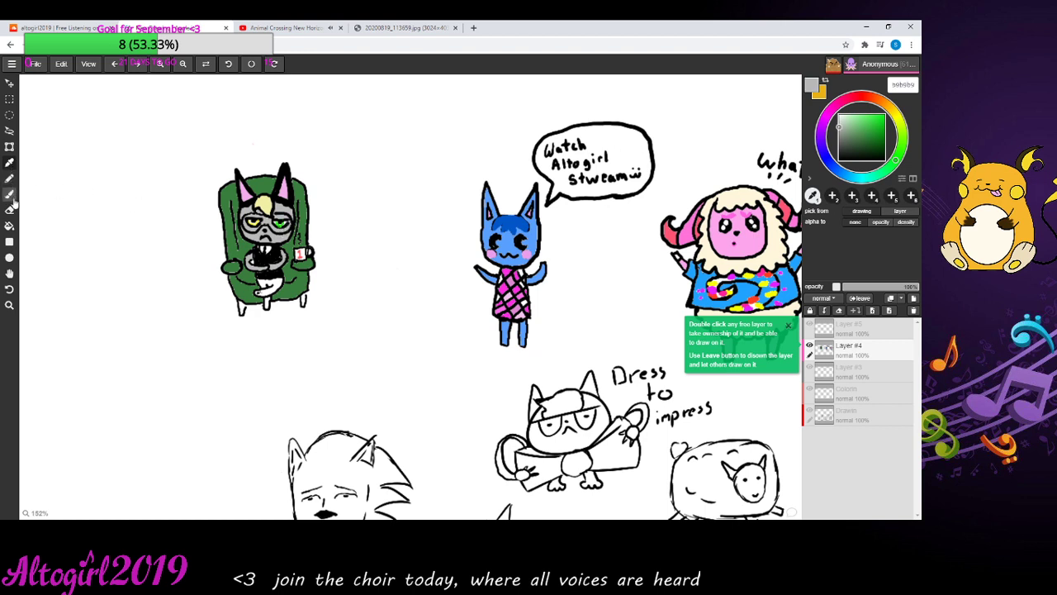
left_click(10, 227)
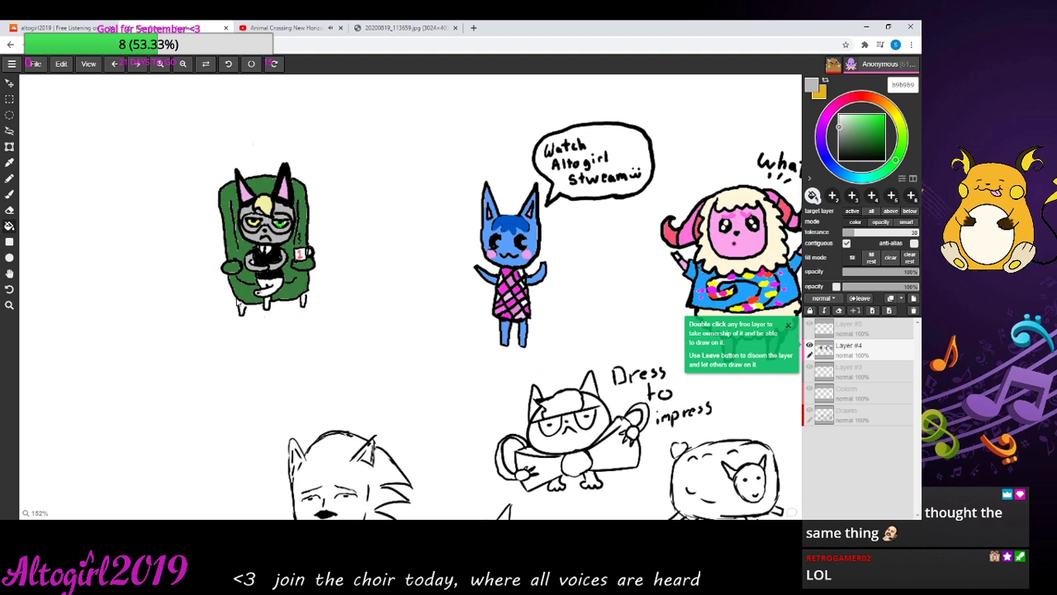
left_click(277, 289)
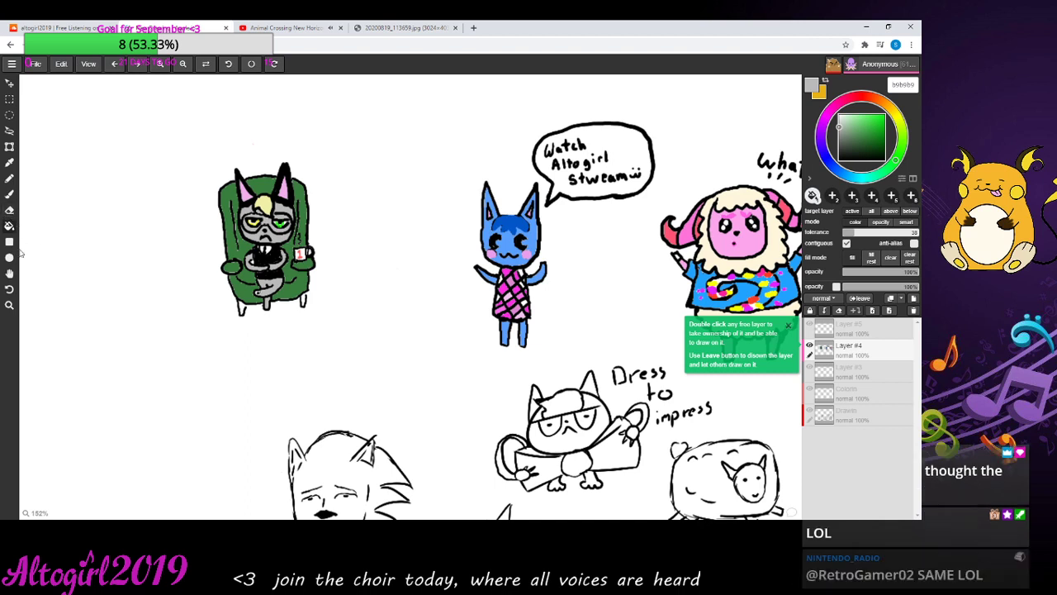
- Handwrite "Stock Market Stuff" in black beside the armchair and enclose it in a round speech bubble pointing at the cat
left_click(10, 274)
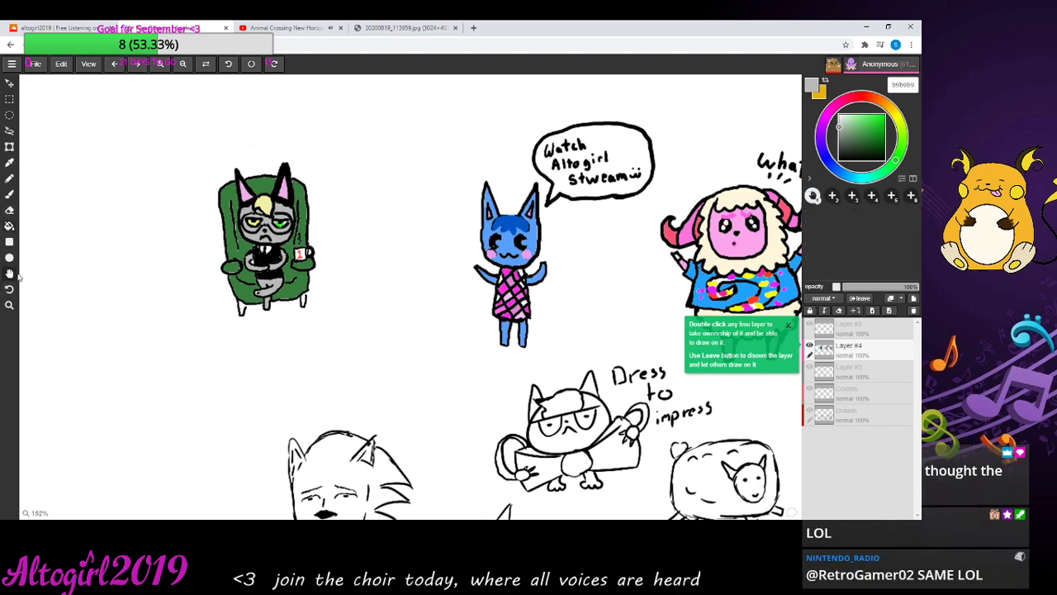
left_click_drag(37, 276, 144, 285)
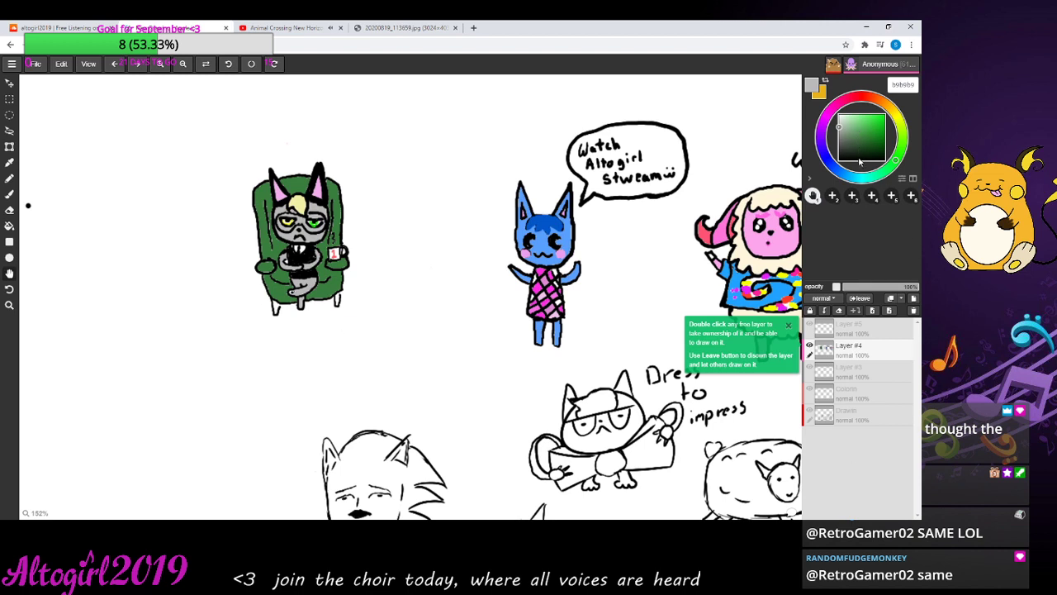
left_click(859, 161)
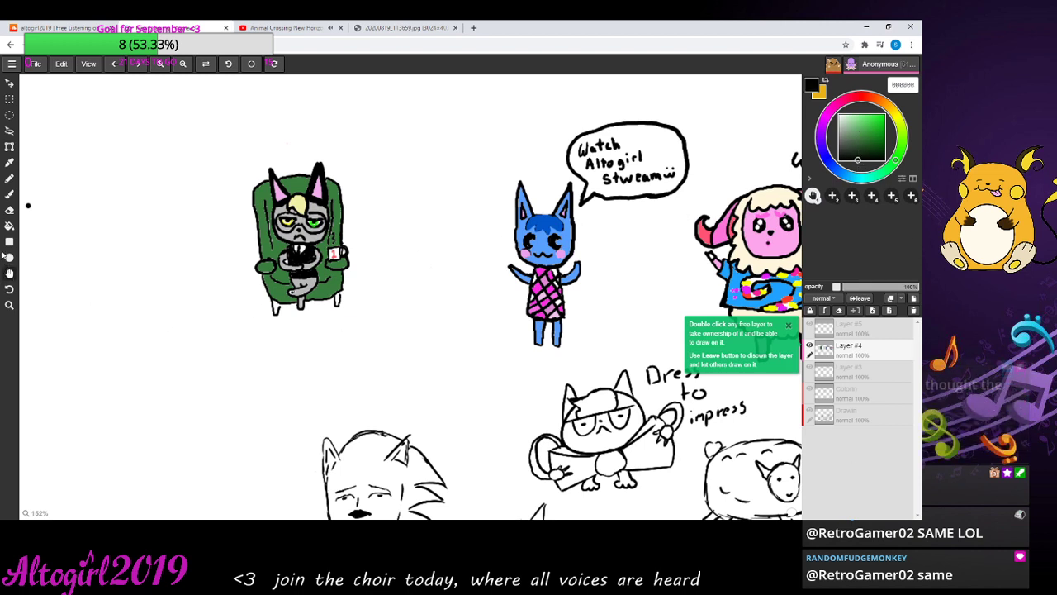
left_click(9, 193)
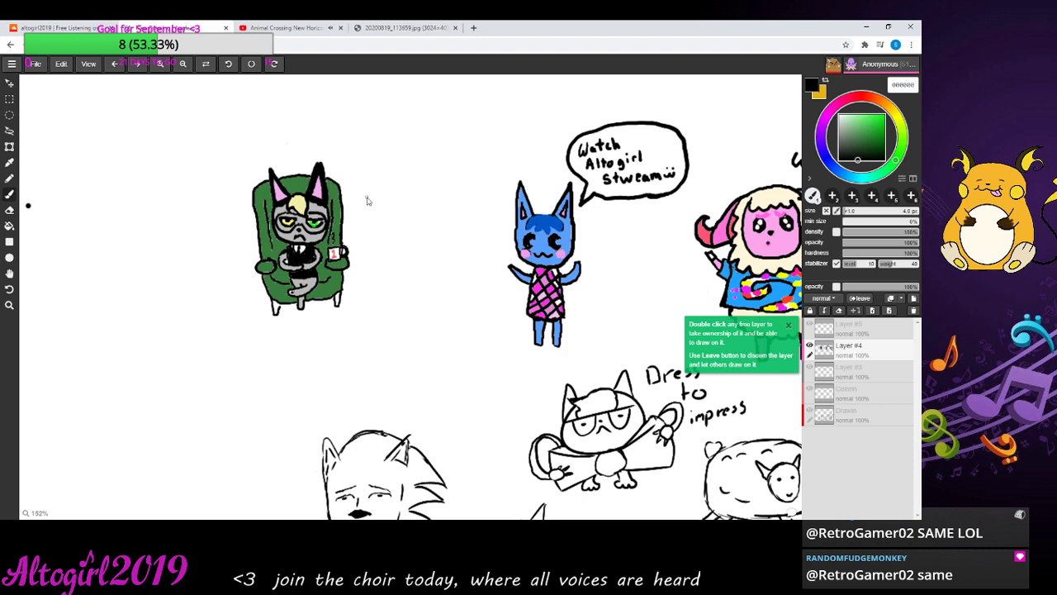
mouse_move(361, 196)
left_mouse_down()
mouse_move(361, 206)
mouse_move(389, 194)
mouse_move(404, 204)
left_mouse_up()
left_click_drag(411, 191, 410, 203)
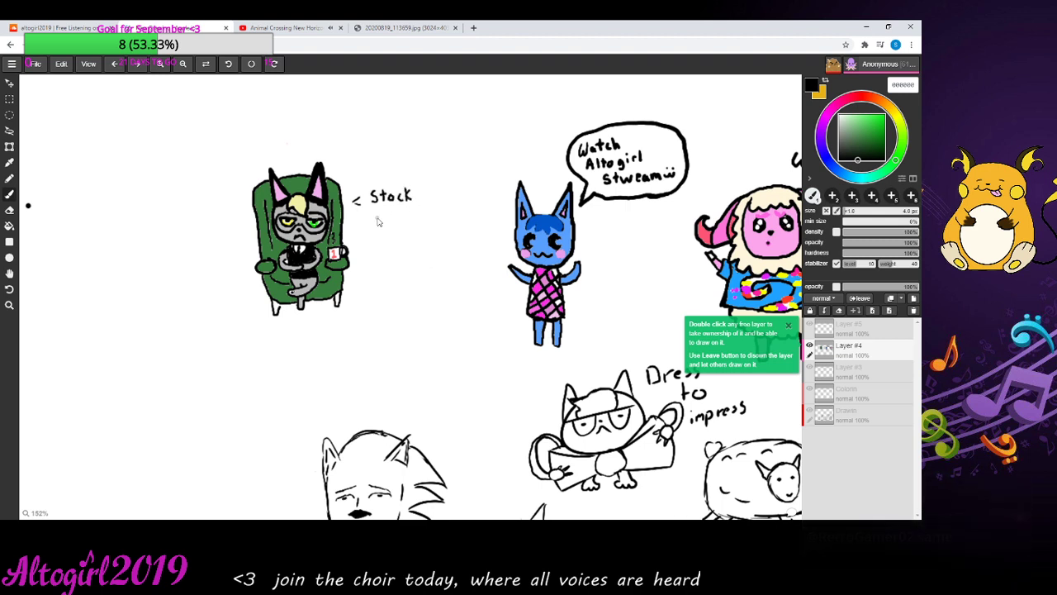
left_click_drag(382, 216, 410, 207)
mouse_move(412, 202)
left_mouse_down()
mouse_move(411, 215)
mouse_move(430, 206)
mouse_move(394, 231)
mouse_move(409, 219)
left_mouse_up()
left_click_drag(410, 219, 432, 220)
mouse_move(366, 210)
left_mouse_down()
mouse_move(380, 233)
mouse_move(408, 240)
mouse_move(444, 210)
mouse_move(443, 183)
mouse_move(422, 171)
mouse_move(375, 176)
left_mouse_up()
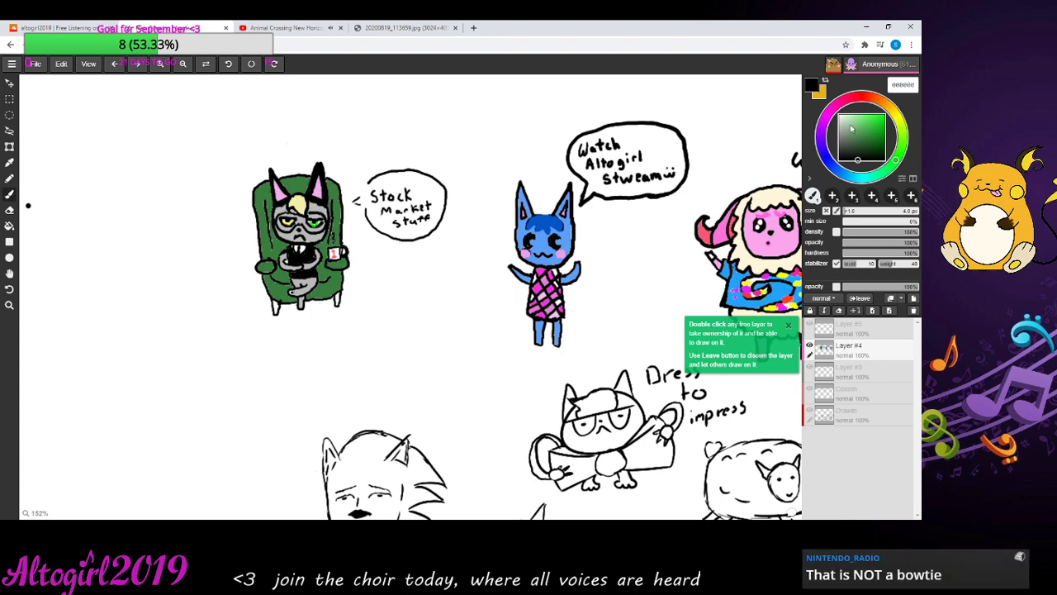
- Fill the armchair's two wooden legs with reddish brown (b45f51)
left_click(869, 97)
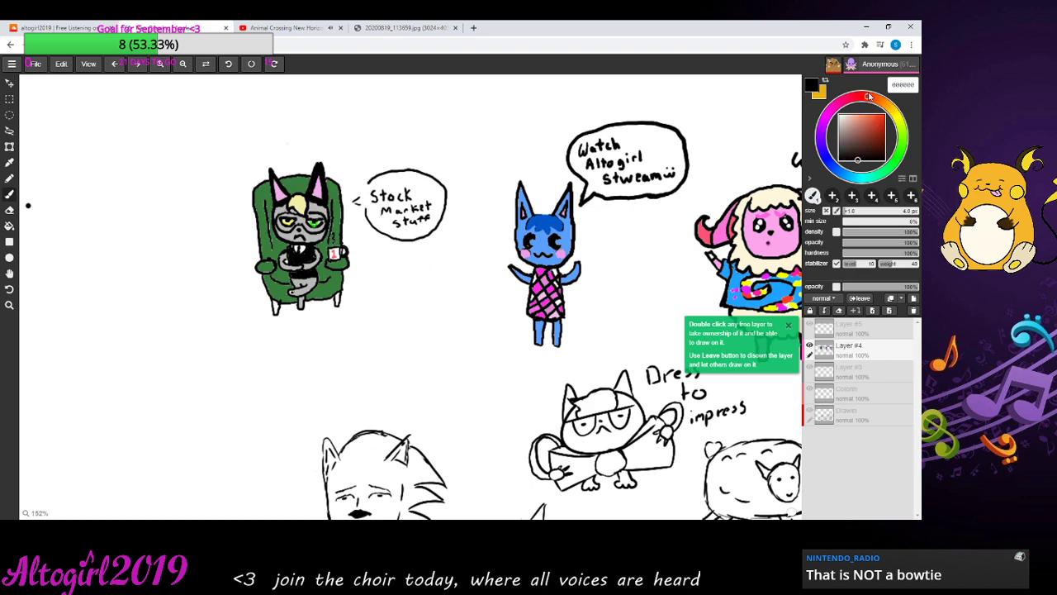
left_click(865, 129)
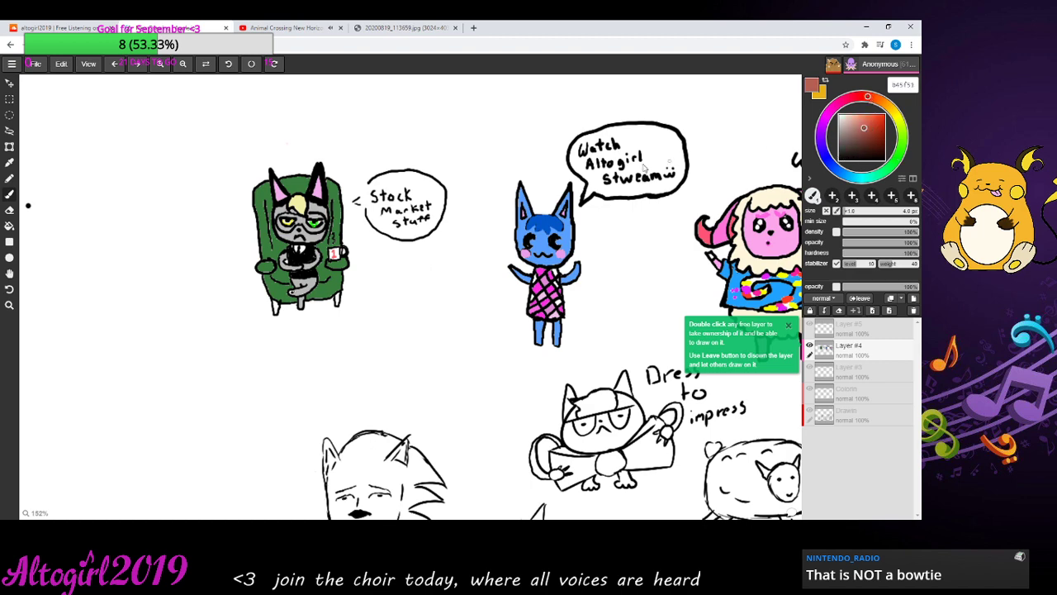
left_click(10, 226)
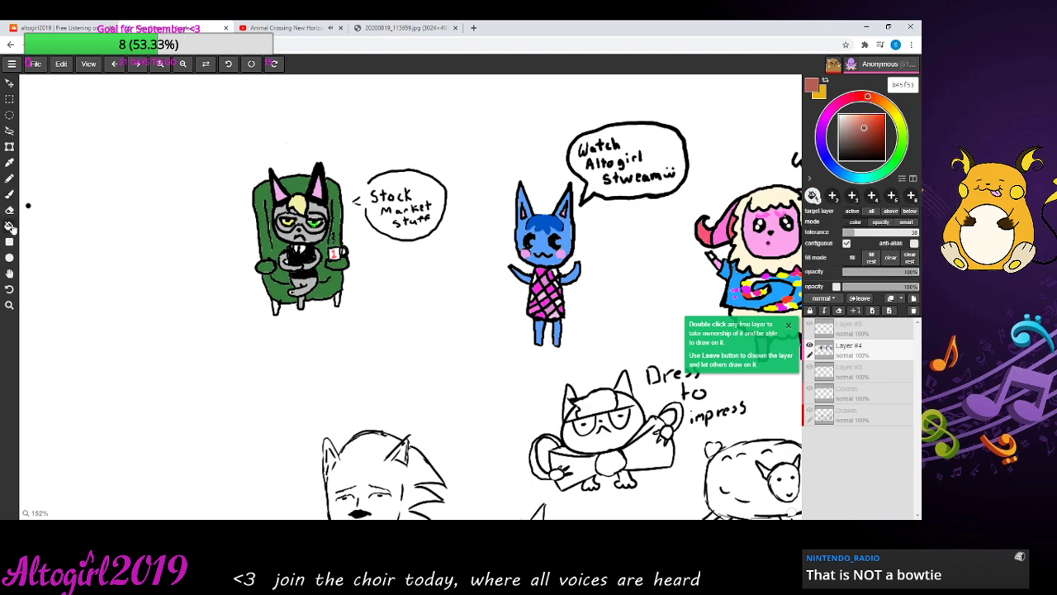
left_click(338, 300)
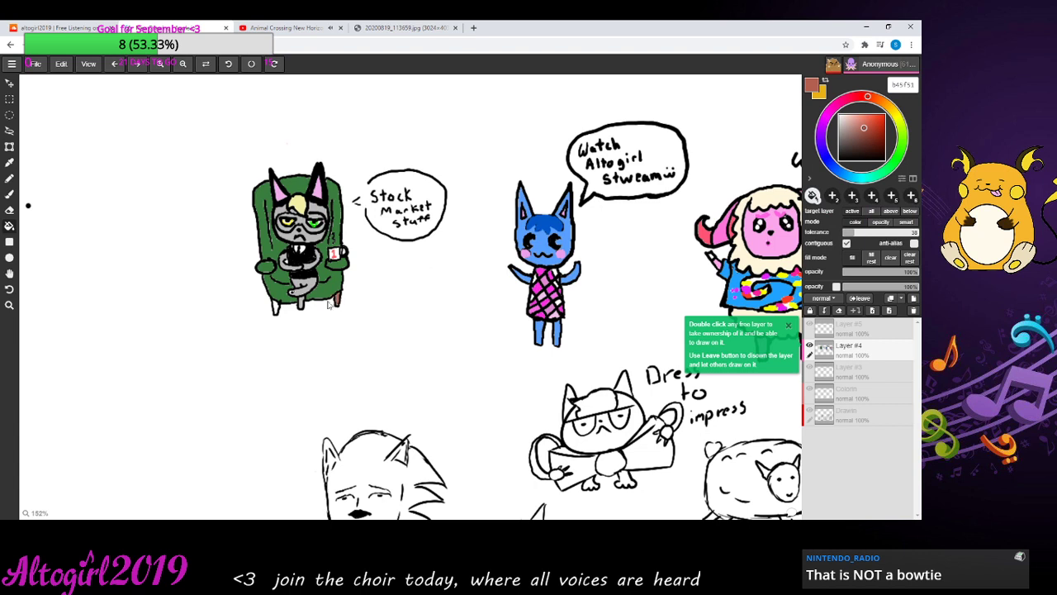
left_click(276, 309)
- Touch up the outline of the armchair's backrest on the mug side with a near-black brush (1e1b1b)
left_click(166, 70)
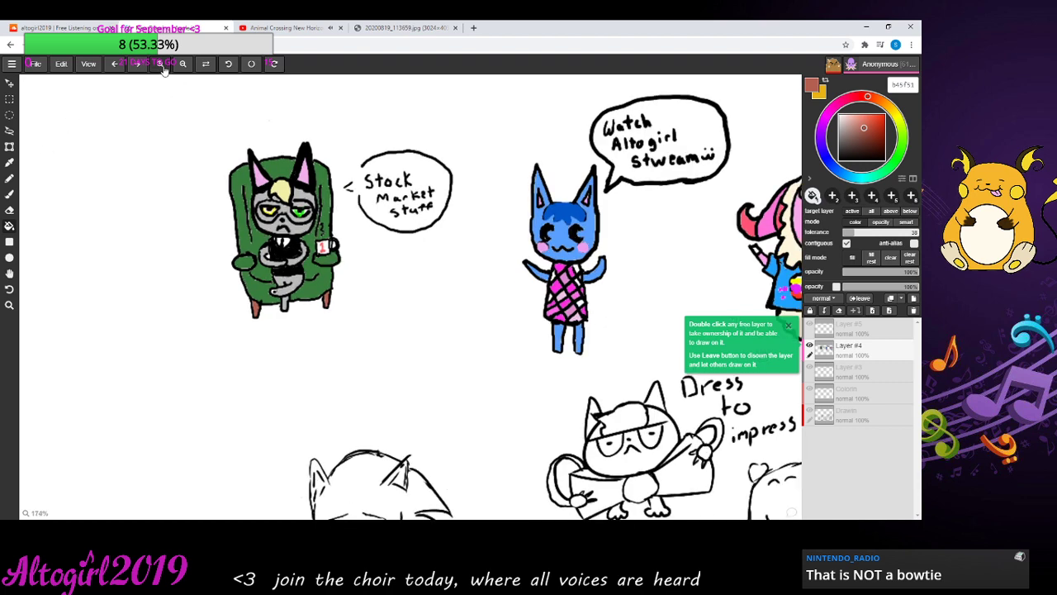
left_click(9, 273)
left_click_drag(88, 264, 243, 304)
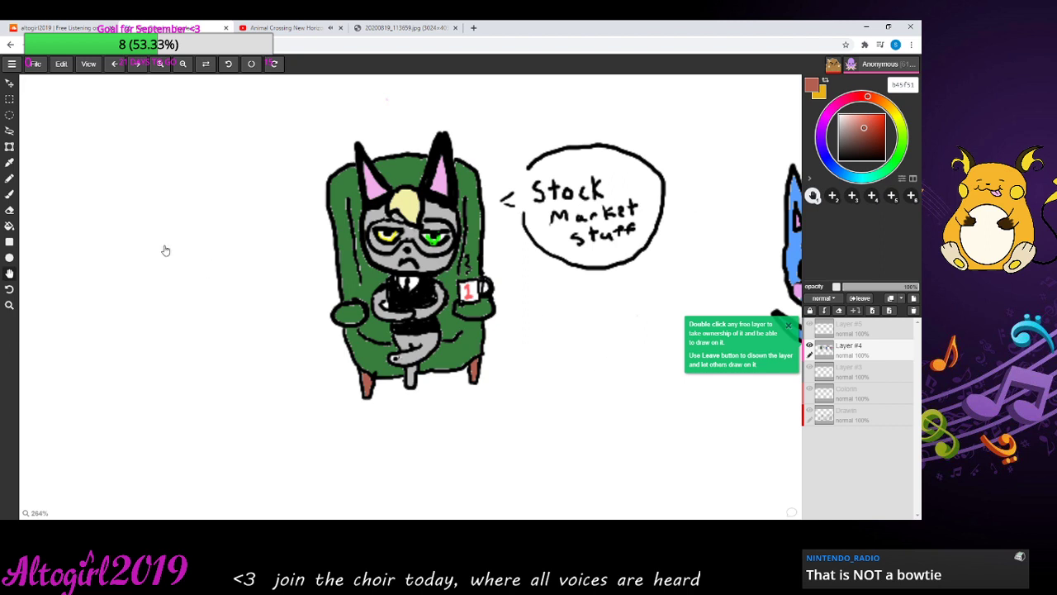
left_click(9, 197)
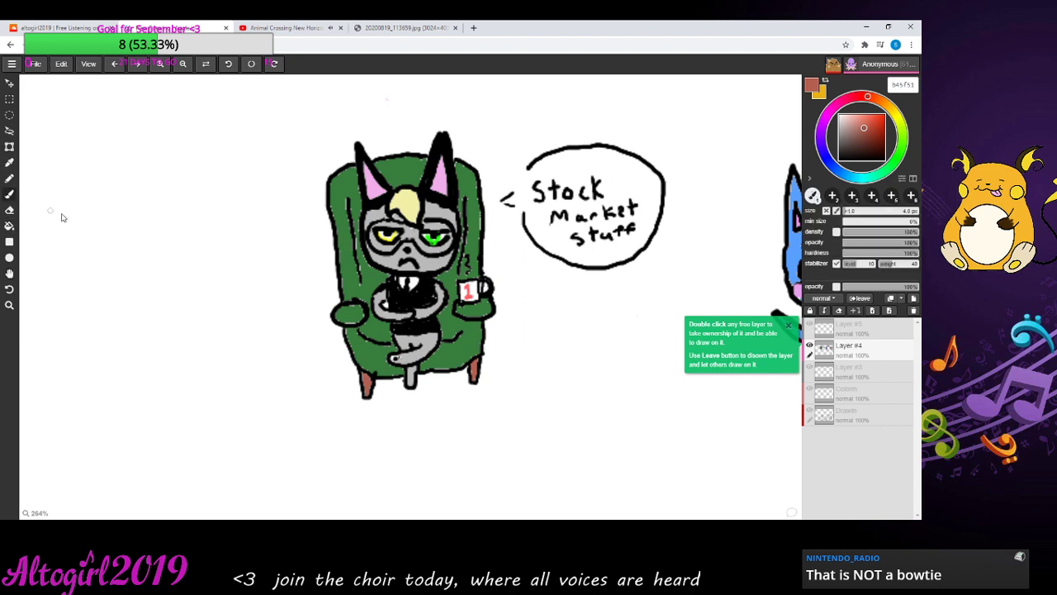
left_click(843, 155)
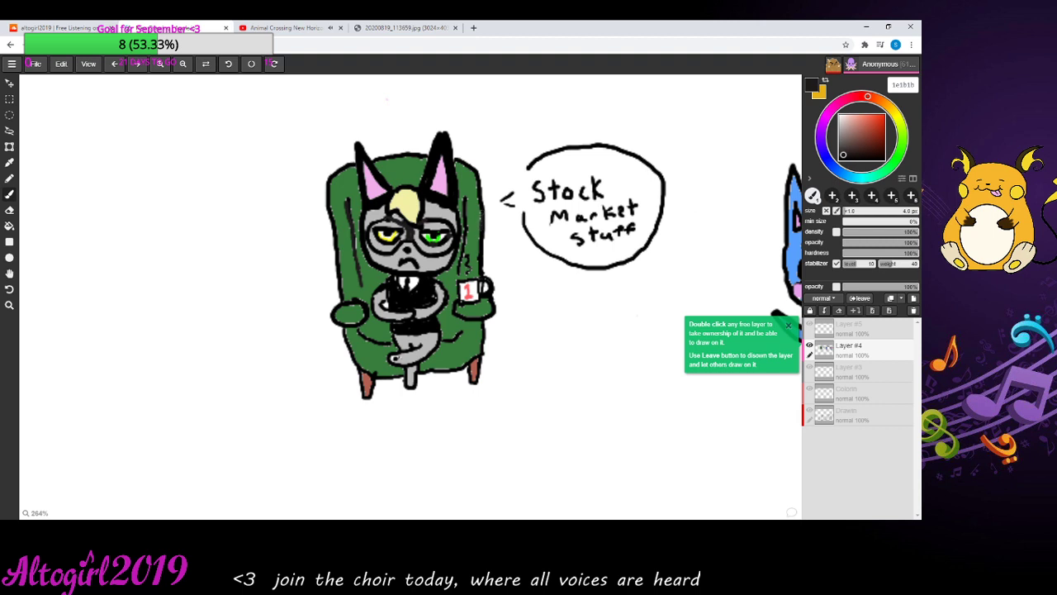
left_click_drag(482, 213, 482, 222)
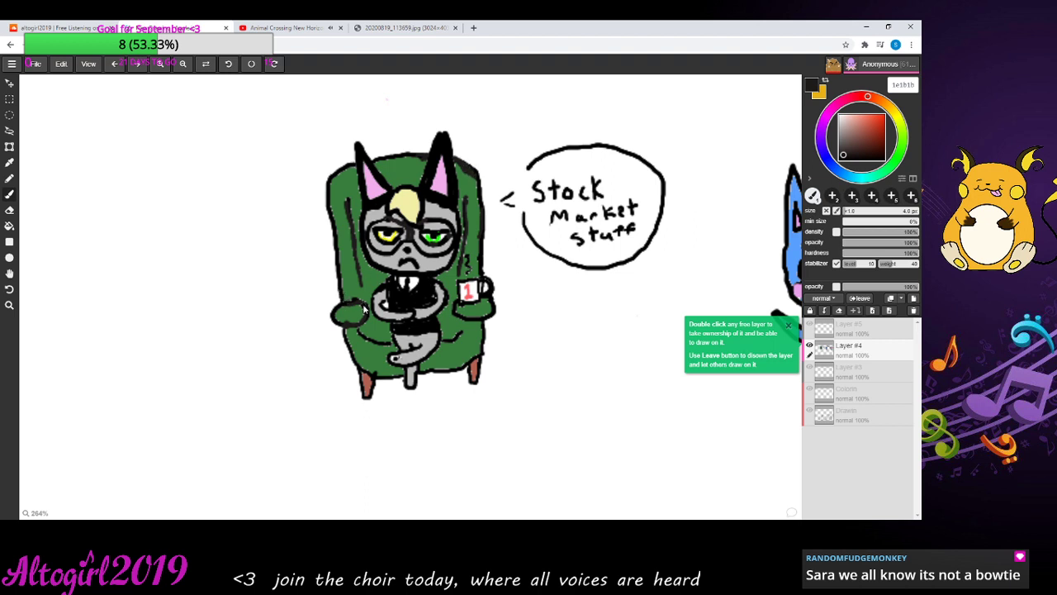
- Touch up the mug's handle with the near-black brush
left_click(10, 275)
mouse_move(559, 437)
left_mouse_down()
mouse_move(224, 124)
mouse_move(145, 122)
mouse_move(234, 166)
mouse_move(501, 338)
mouse_move(594, 454)
mouse_move(550, 422)
left_mouse_up()
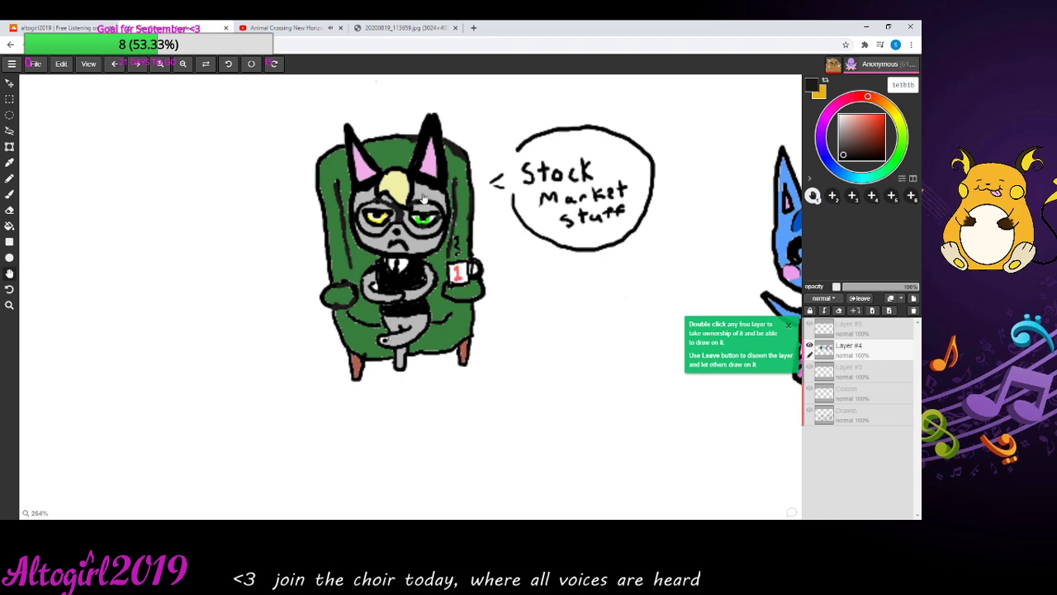
left_click(9, 193)
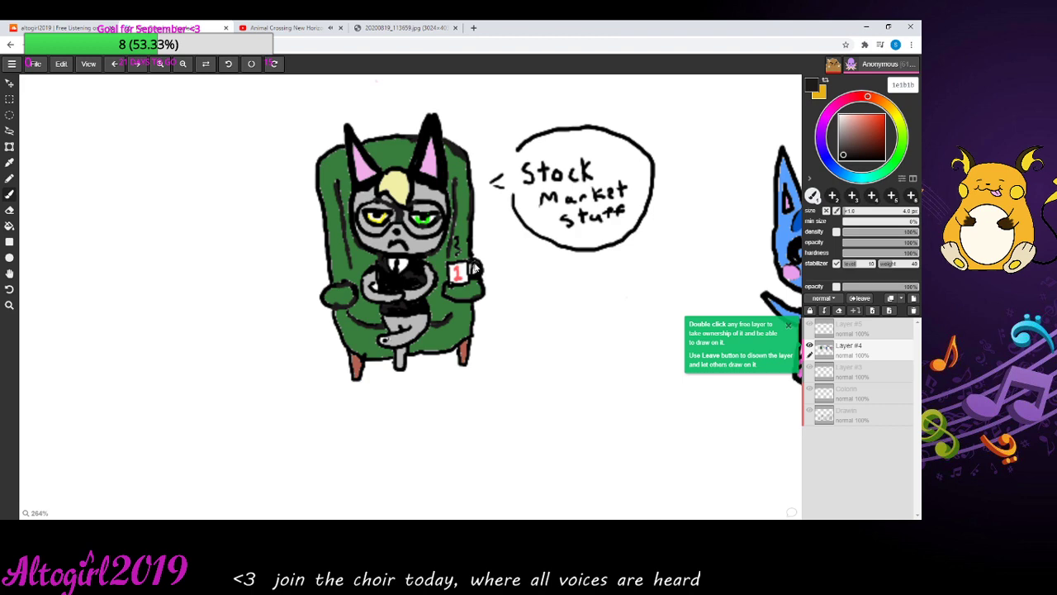
left_click_drag(473, 263, 475, 272)
- Recolour the steam above the mug with grey (8c8483)
left_click(841, 135)
left_click(9, 226)
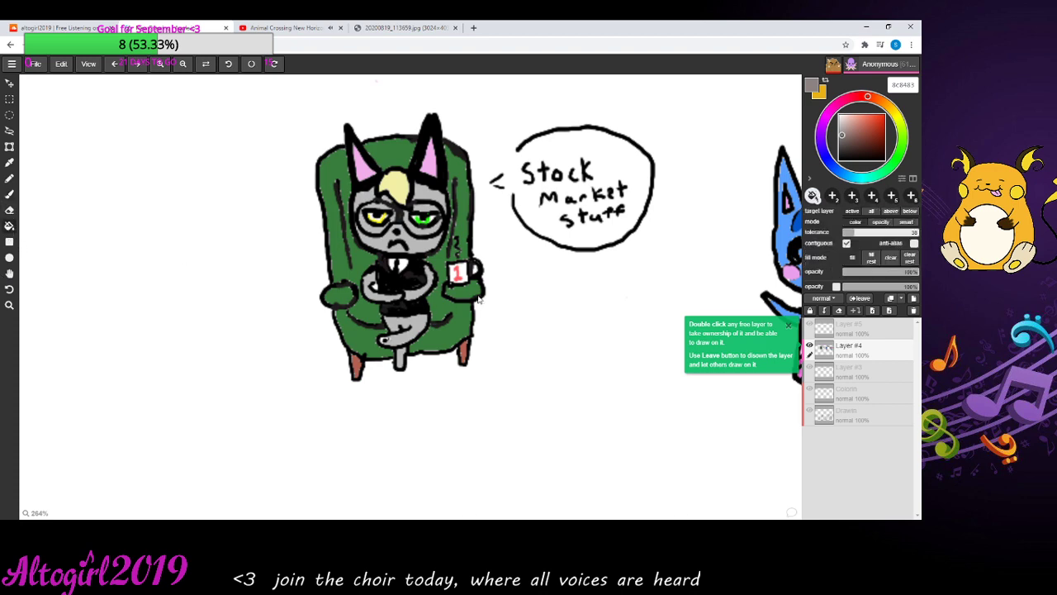
left_click(457, 241)
left_click(183, 64)
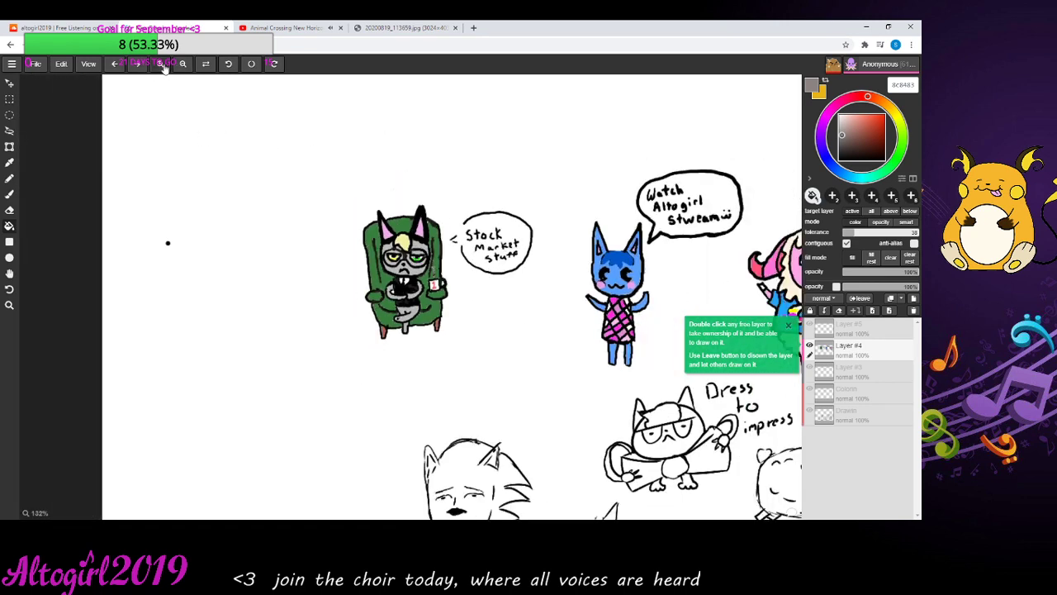
left_click(160, 69)
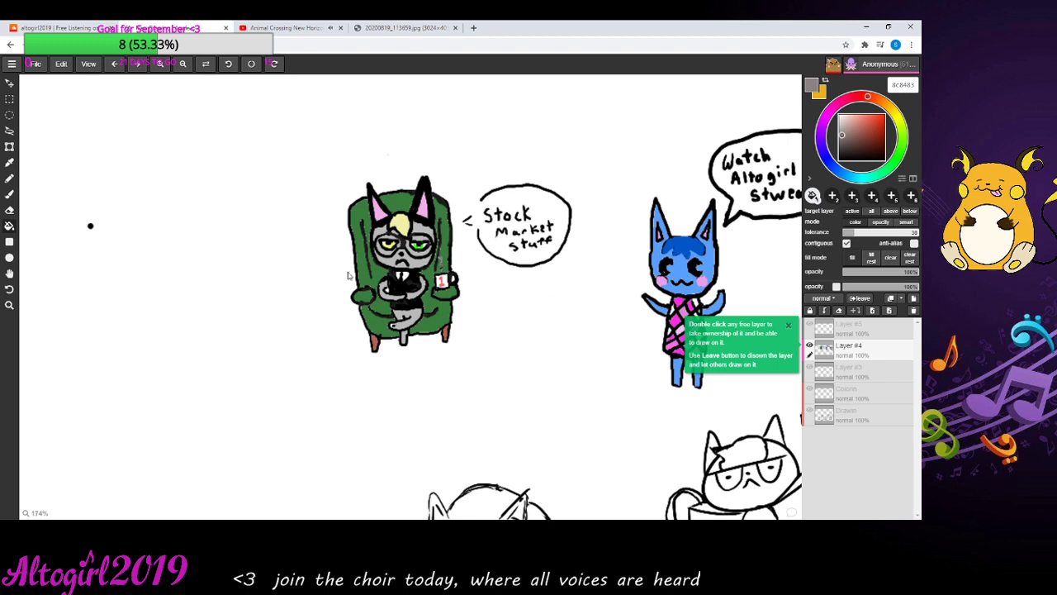
- Sample the armchair's muted green (387e3d) as the drawing colour and switch to the Fill tool
left_click(9, 163)
left_click(357, 223)
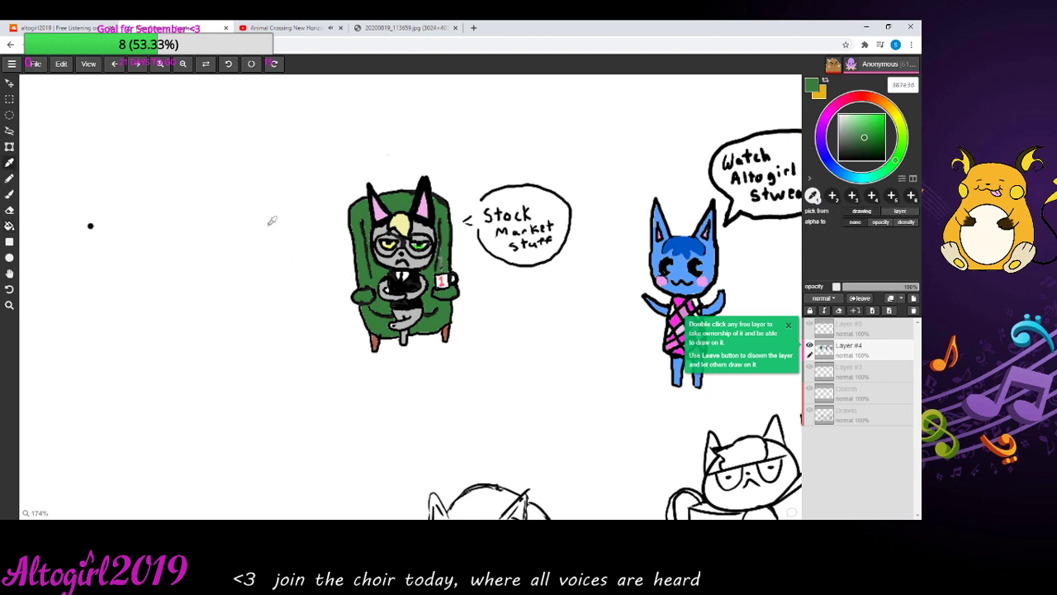
left_click(10, 178)
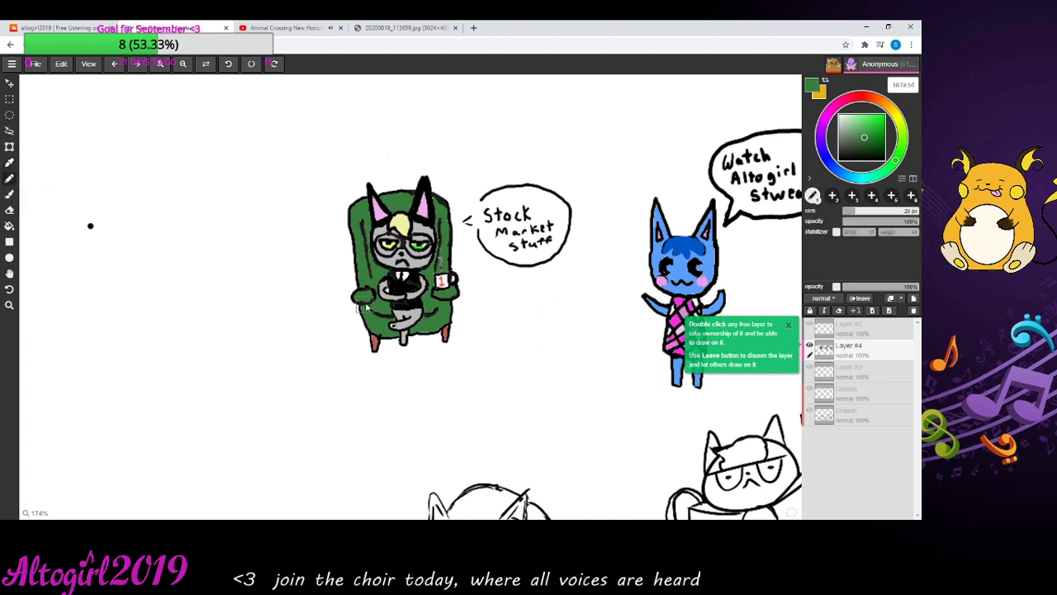
left_click(10, 163)
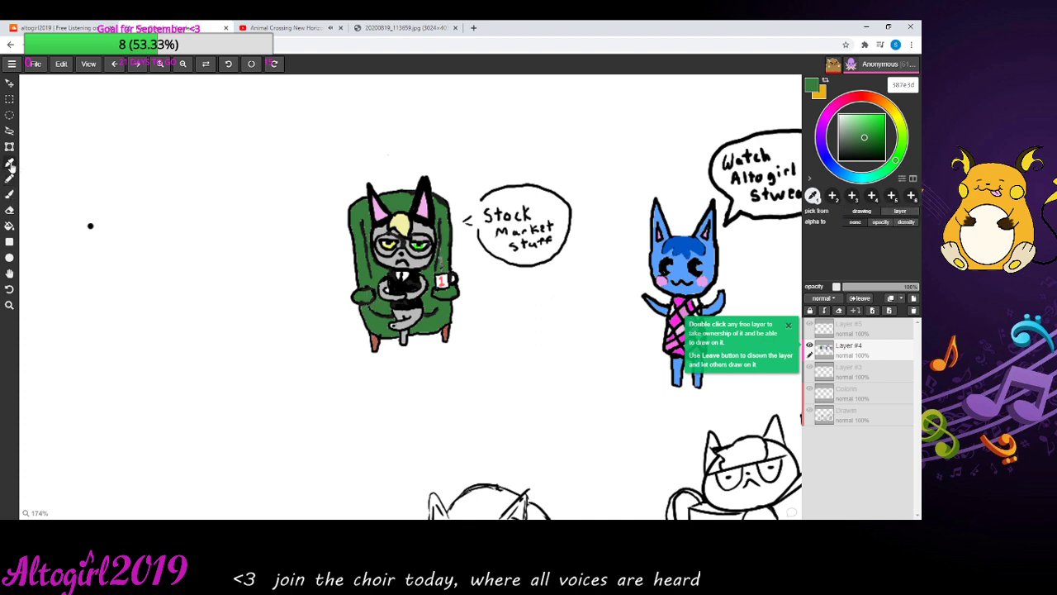
left_click(9, 225)
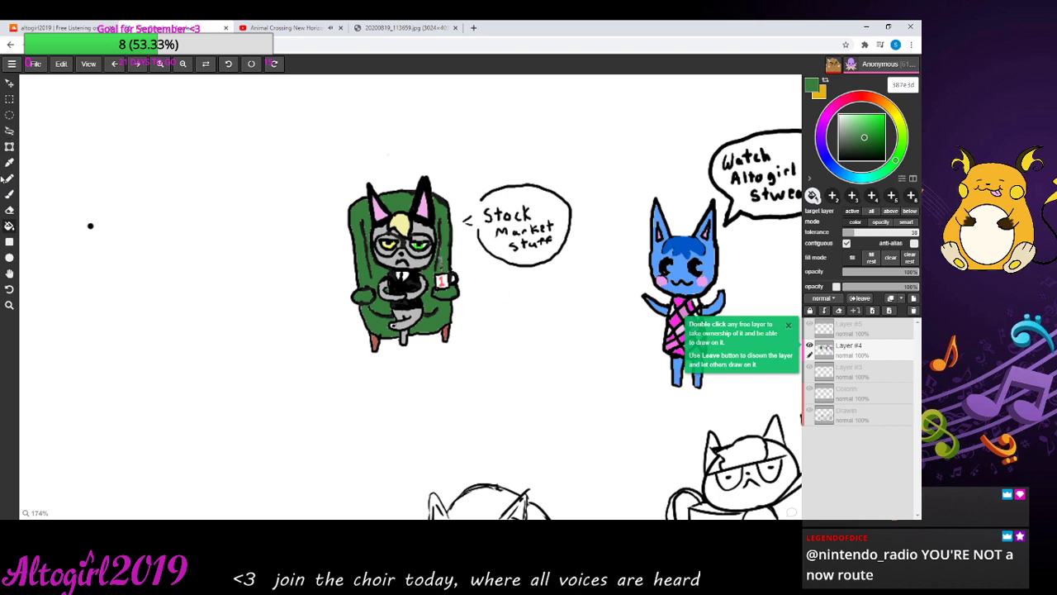
- Examine the cat in the armchair up close and compare it with the neighbouring characters across the canvas
left_click(9, 273)
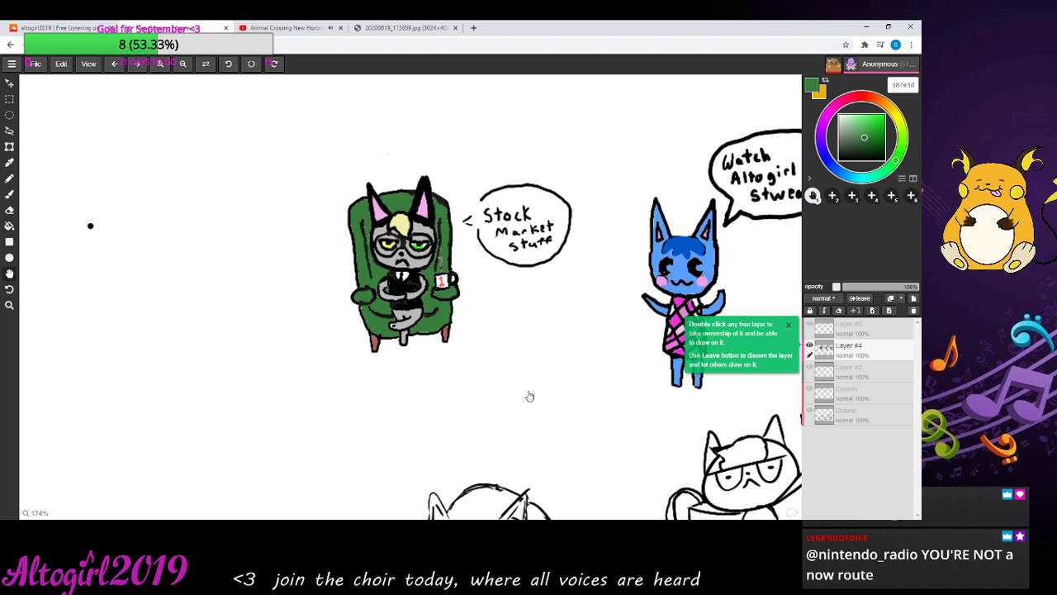
mouse_move(530, 397)
left_mouse_down()
mouse_move(305, 264)
mouse_move(265, 221)
mouse_move(342, 347)
mouse_move(573, 409)
mouse_move(503, 408)
left_mouse_up()
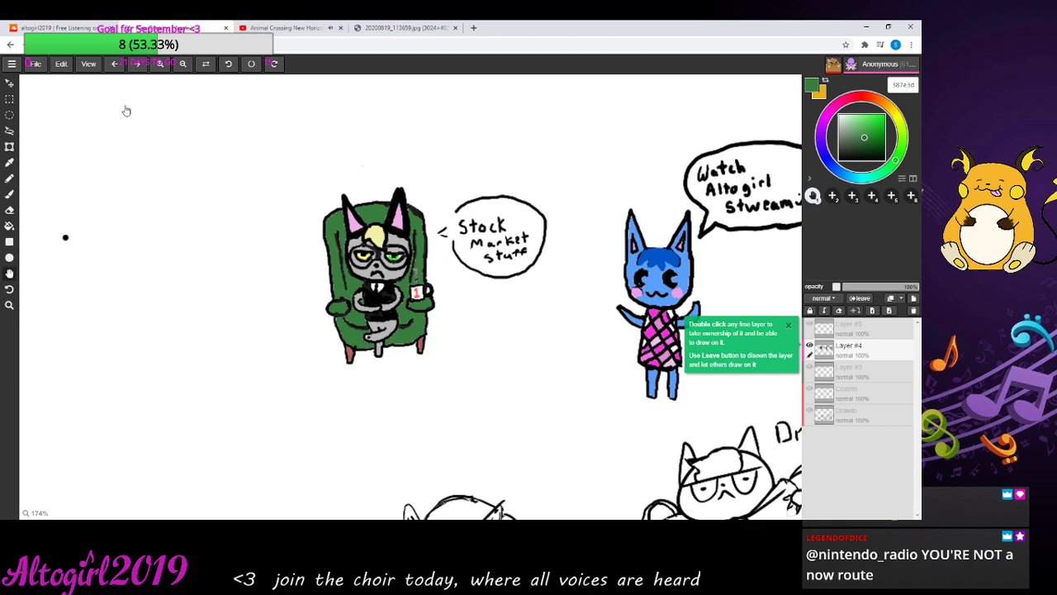
left_click(159, 64)
left_click(158, 65)
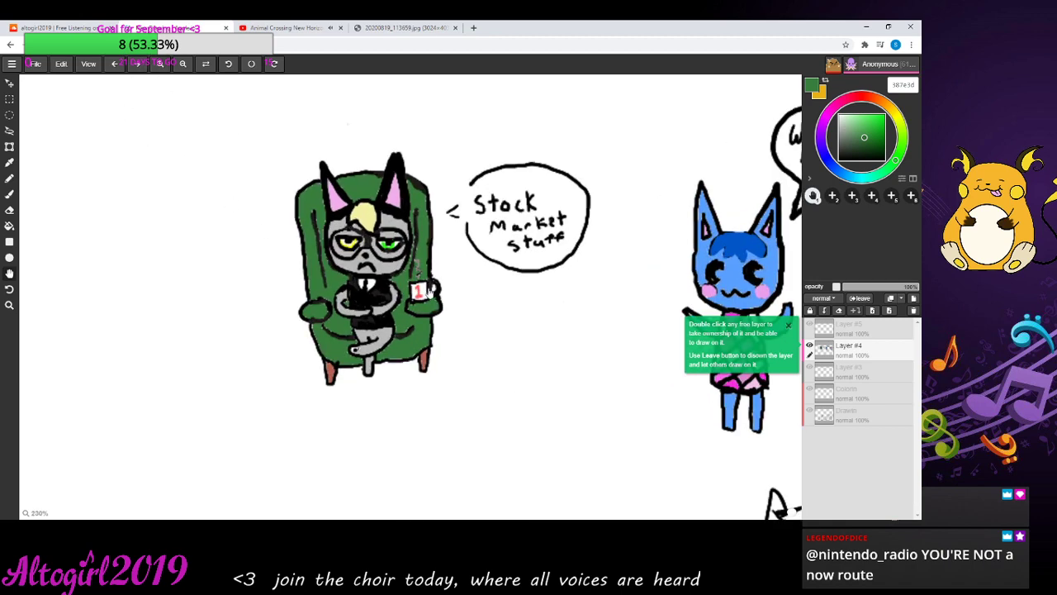
left_click_drag(529, 361, 542, 376)
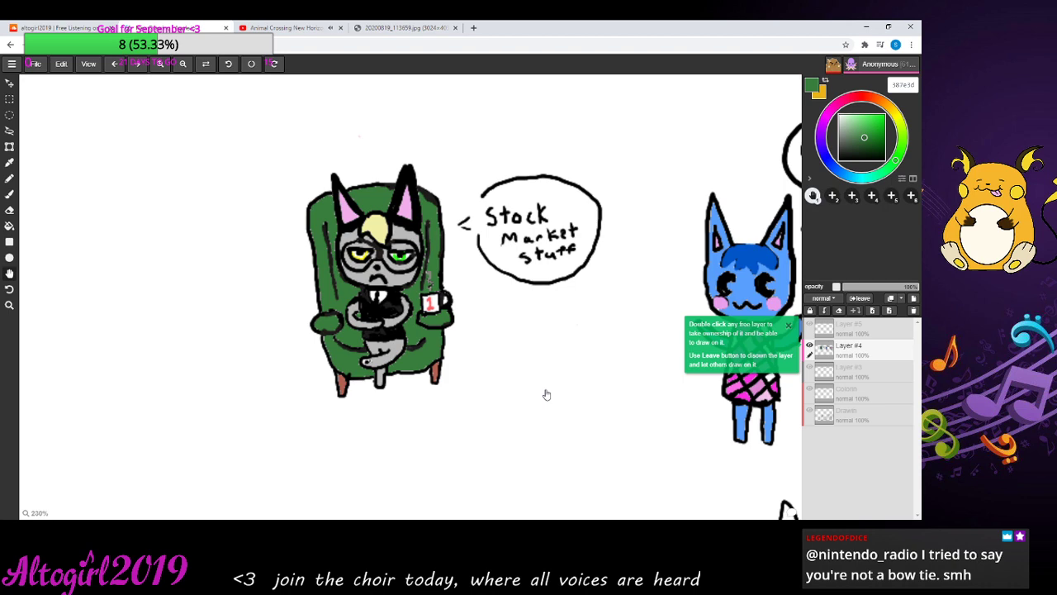
left_click(9, 275)
left_click_drag(514, 441, 116, 192)
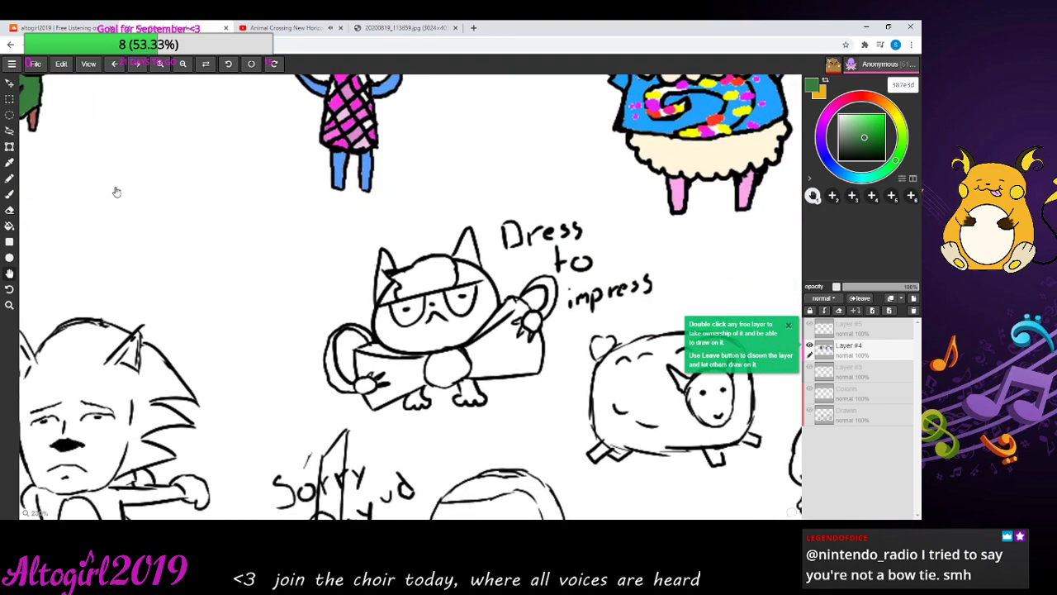
left_click_drag(220, 299, 90, 188)
left_click_drag(160, 231, 363, 495)
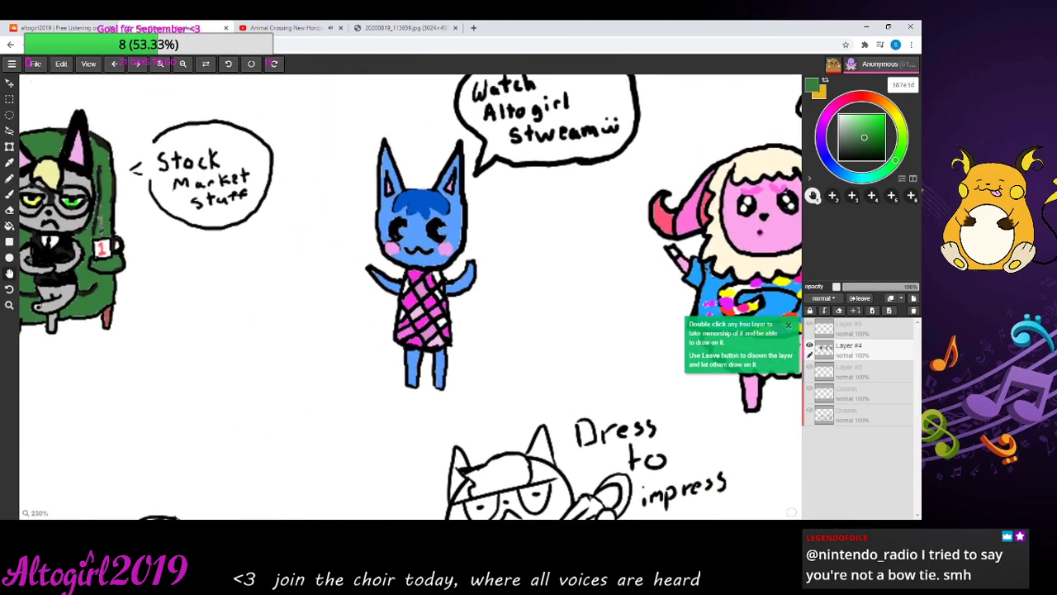
mouse_move(236, 396)
left_mouse_down()
mouse_move(360, 413)
mouse_move(402, 488)
mouse_move(282, 446)
mouse_move(137, 470)
mouse_move(102, 460)
mouse_move(115, 454)
left_mouse_up()
mouse_move(399, 411)
left_mouse_down()
mouse_move(288, 402)
mouse_move(635, 390)
left_mouse_up()
left_click_drag(319, 392, 427, 411)
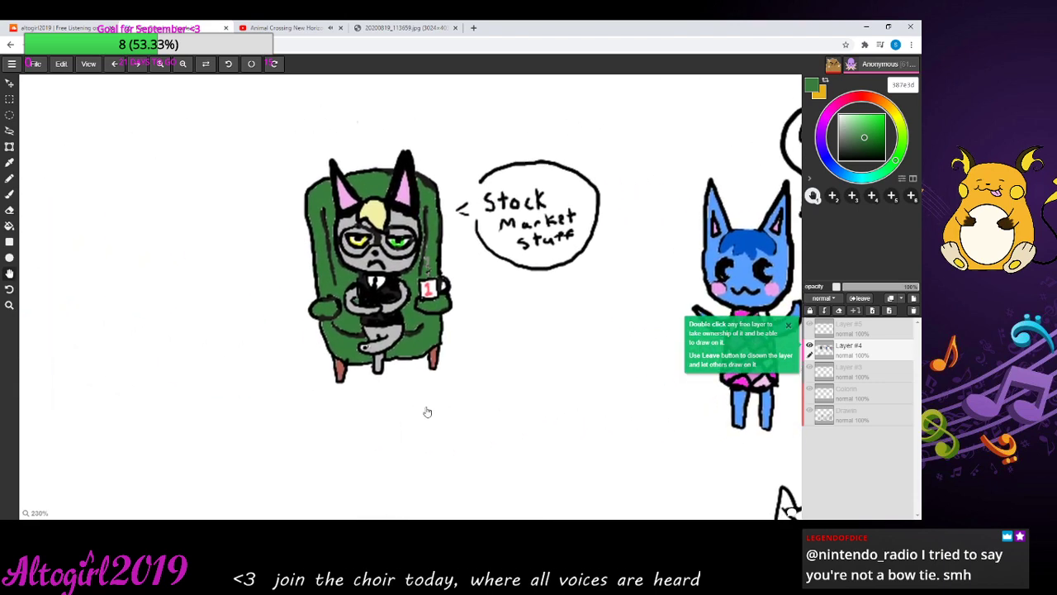
- Look over the coloured characters one by one and survey how they sit among the sketches on the whole canvas
left_click_drag(559, 427, 254, 367)
mouse_move(493, 373)
left_mouse_down()
mouse_move(274, 413)
mouse_move(100, 403)
left_mouse_up()
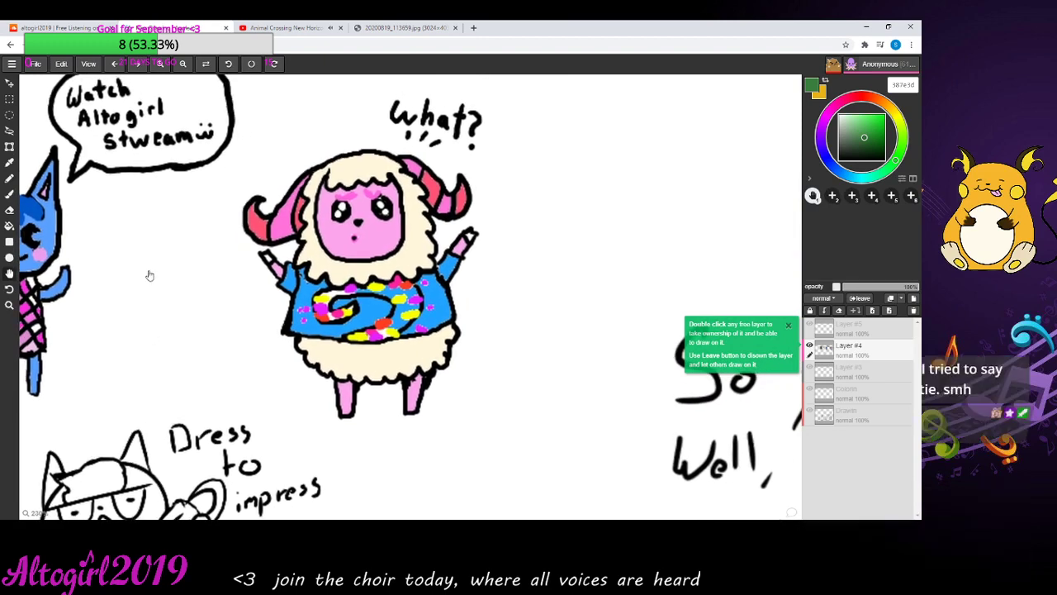
left_click_drag(165, 266, 259, 327)
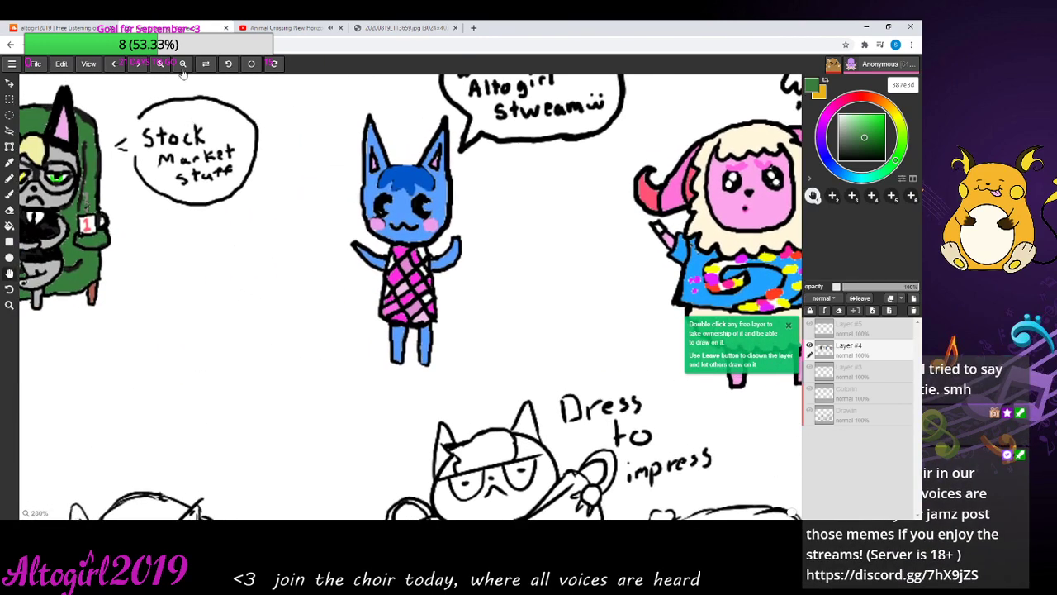
left_click(182, 66)
left_click(182, 66)
left_click(182, 66)
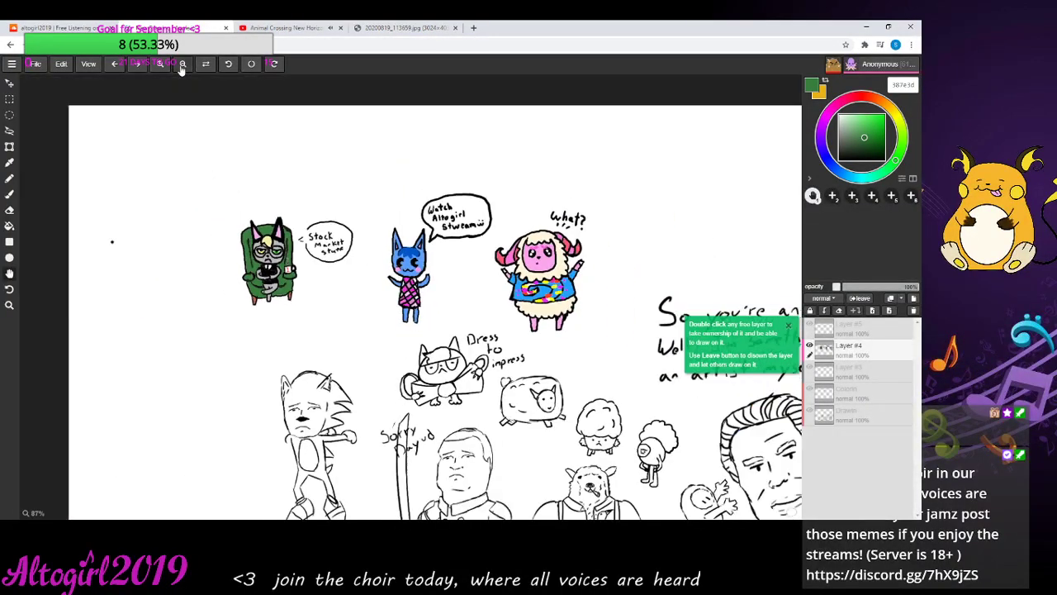
left_click(181, 66)
left_click(182, 66)
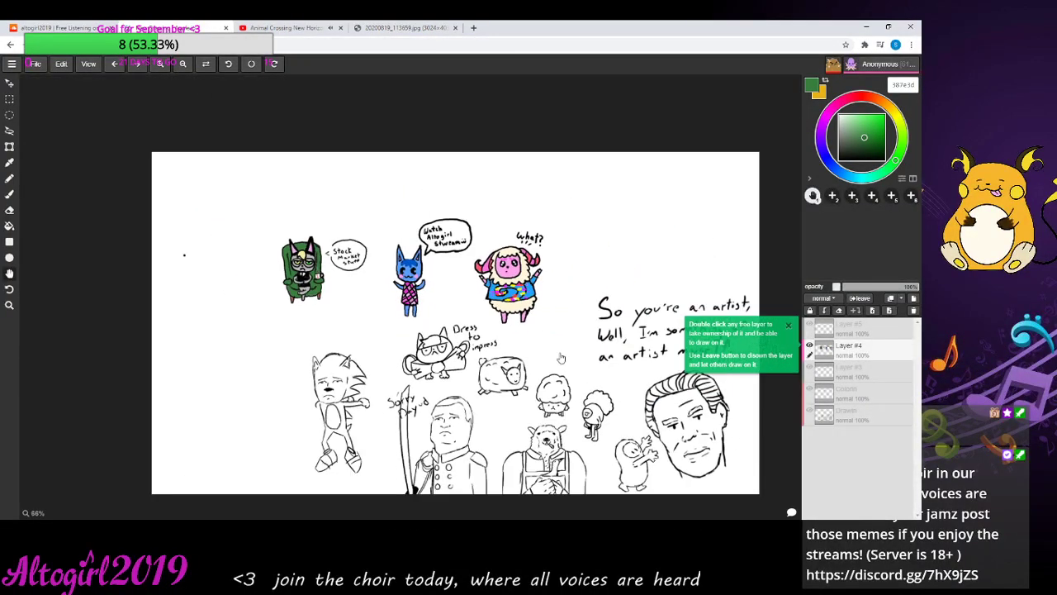
scroll(512, 330, "up", 1)
left_click_drag(516, 326, 491, 325)
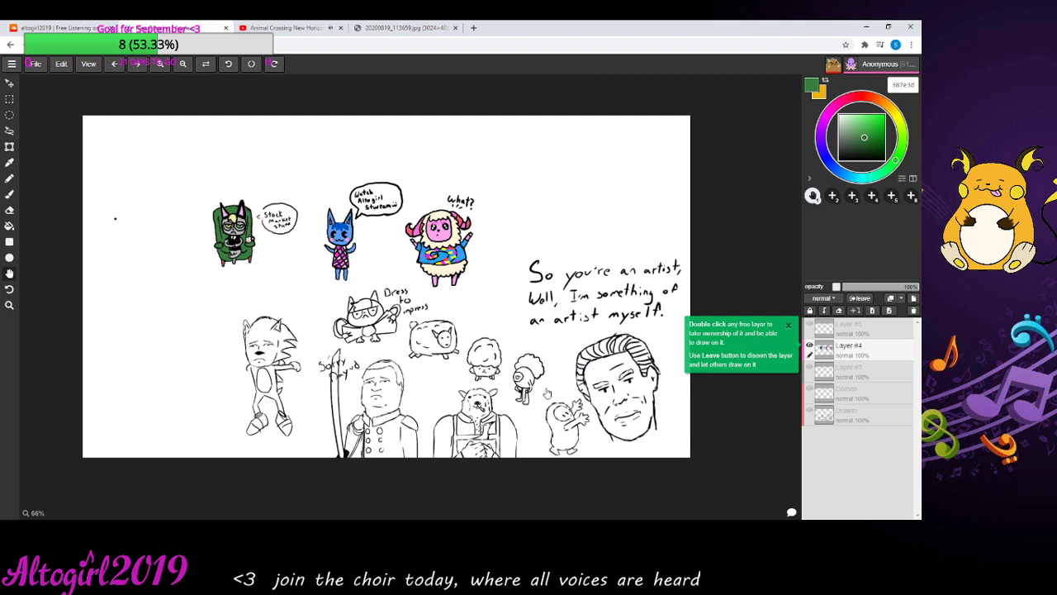
left_click_drag(546, 394, 694, 406)
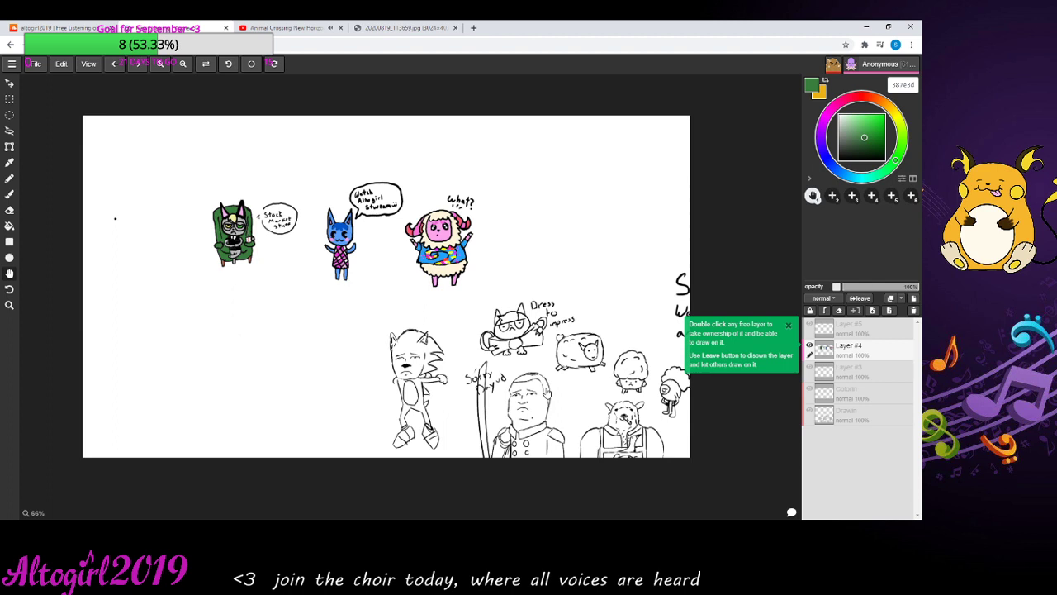
key("ctrl+z")
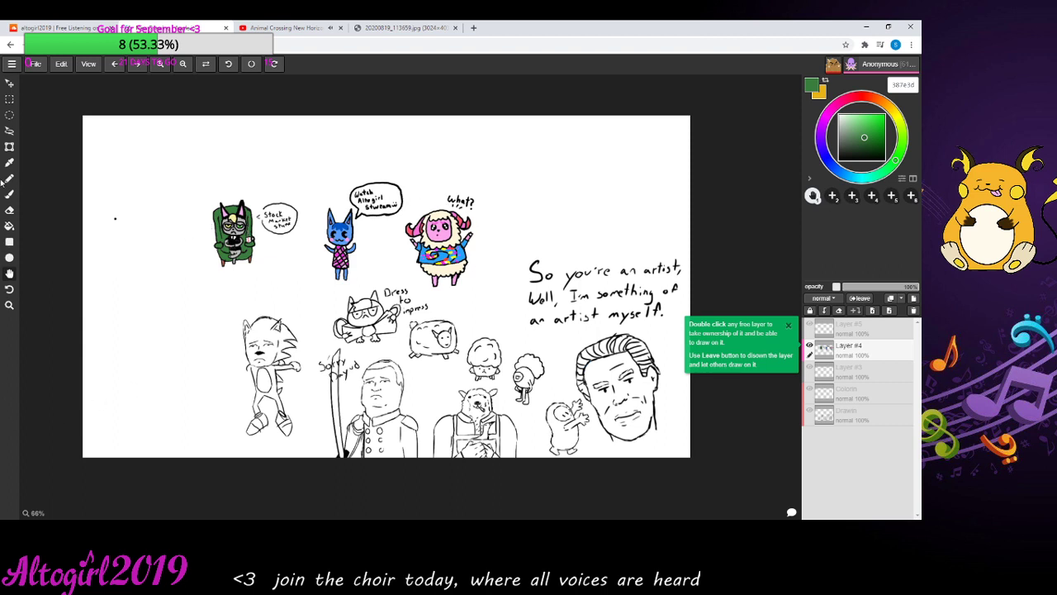
- Scale the pink sheep and its "What?" caption down to about three quarters and move them to the left of the armchair cat
left_click(7, 99)
left_click_drag(503, 188, 403, 292)
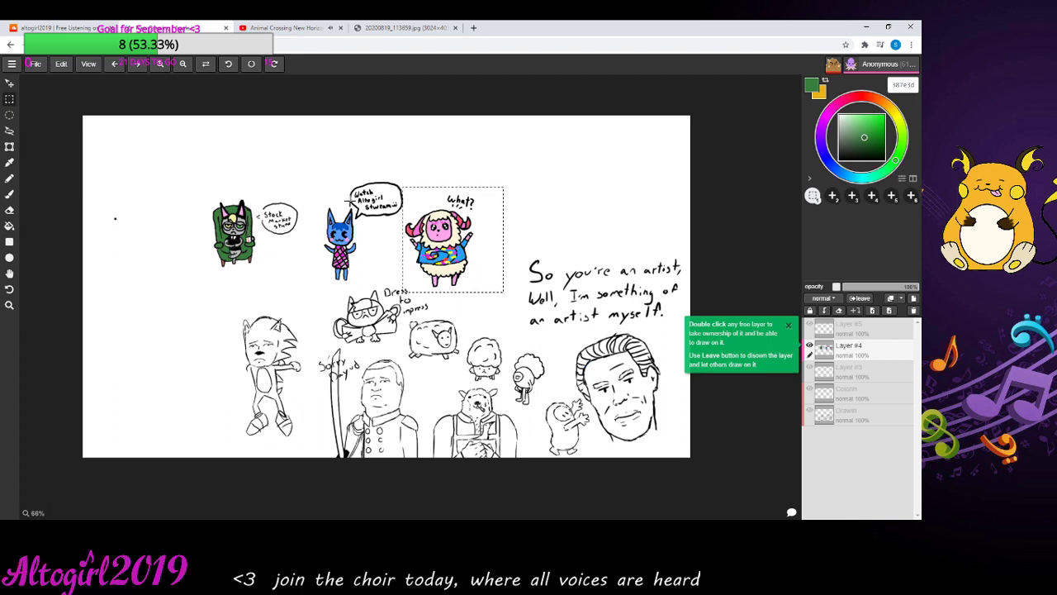
left_click(9, 147)
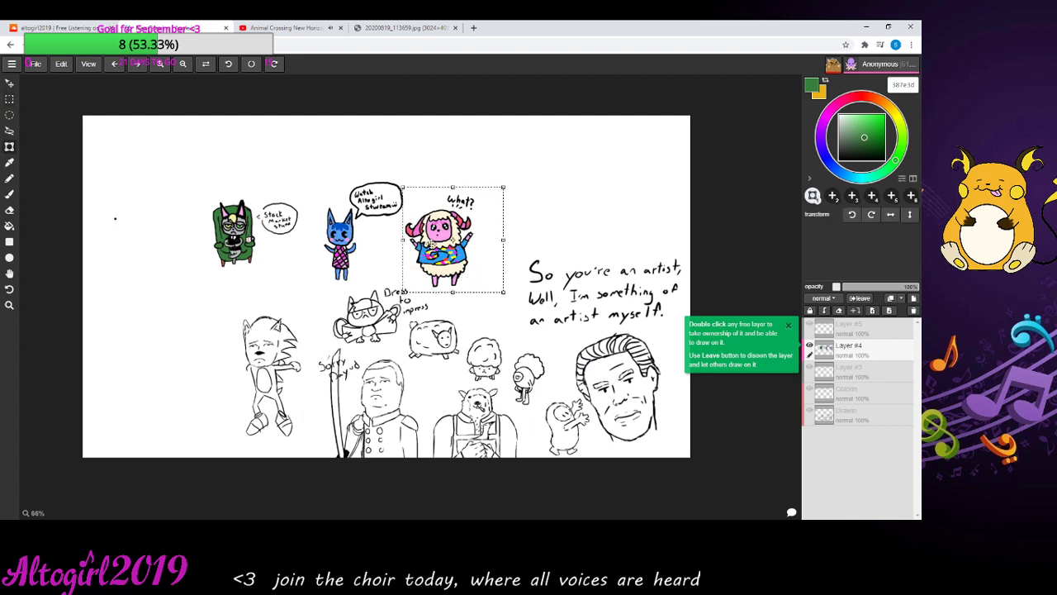
left_click_drag(454, 251, 174, 243)
left_click_drag(224, 179, 201, 202)
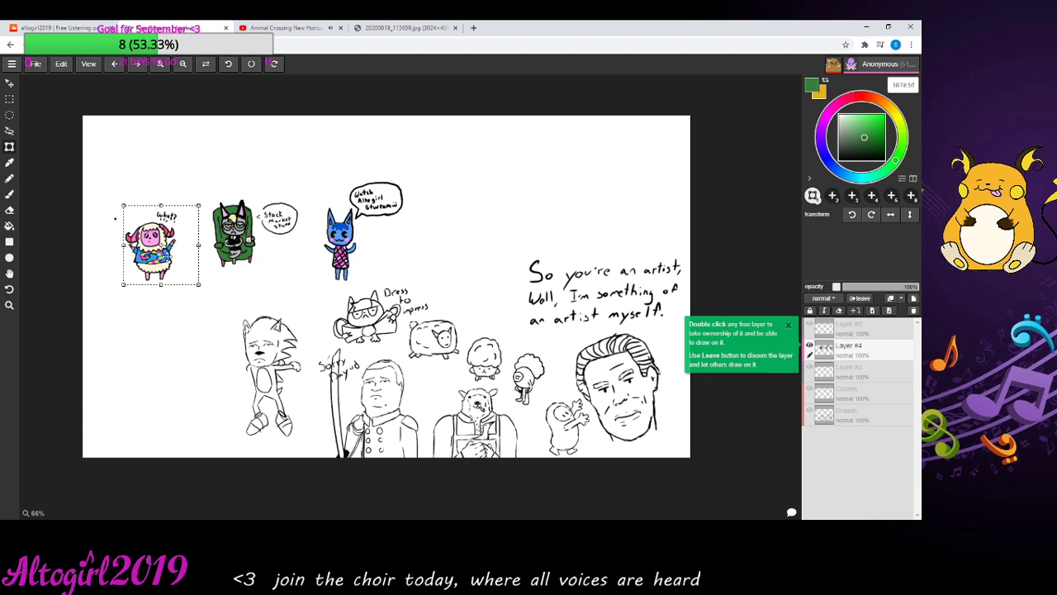
left_click_drag(162, 244, 178, 236)
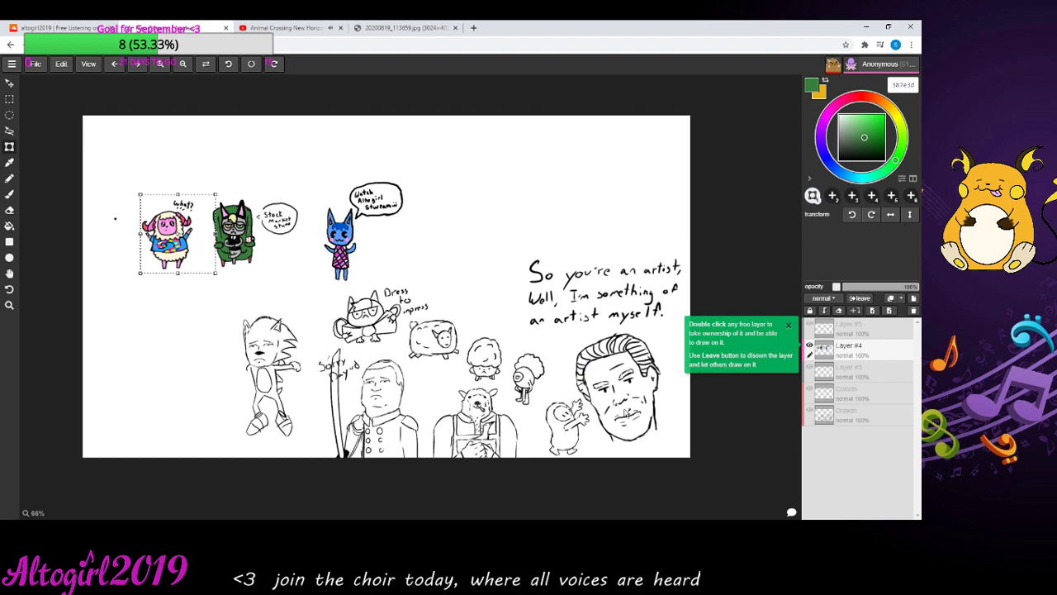
key("ctrl+d")
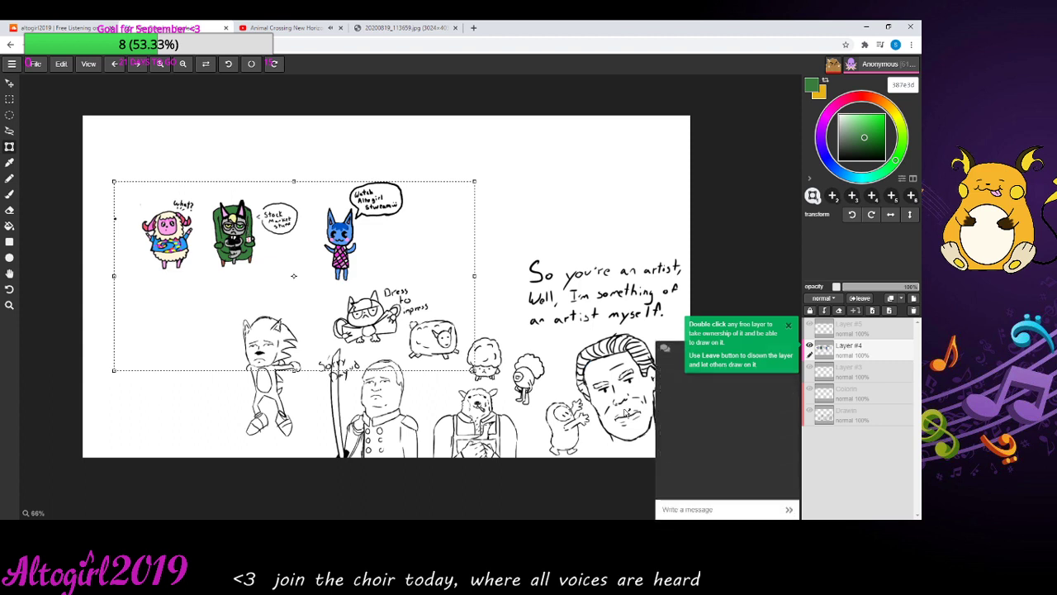
- Dismiss the layer-ownership tip and erase the stray black dot to the left of the sheep with the 20 px Eraser
left_click(789, 327)
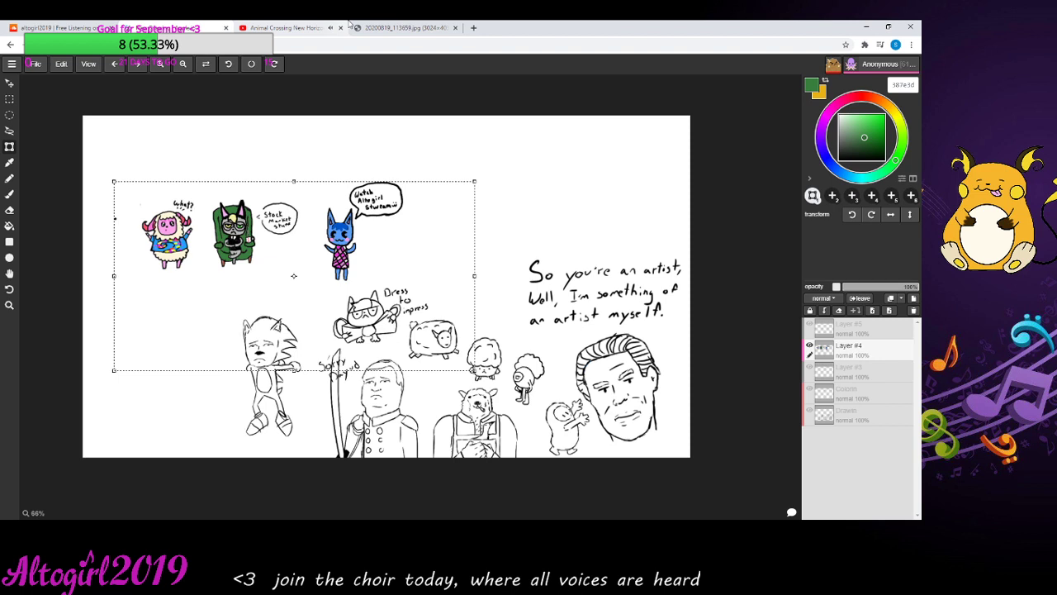
left_click(10, 192)
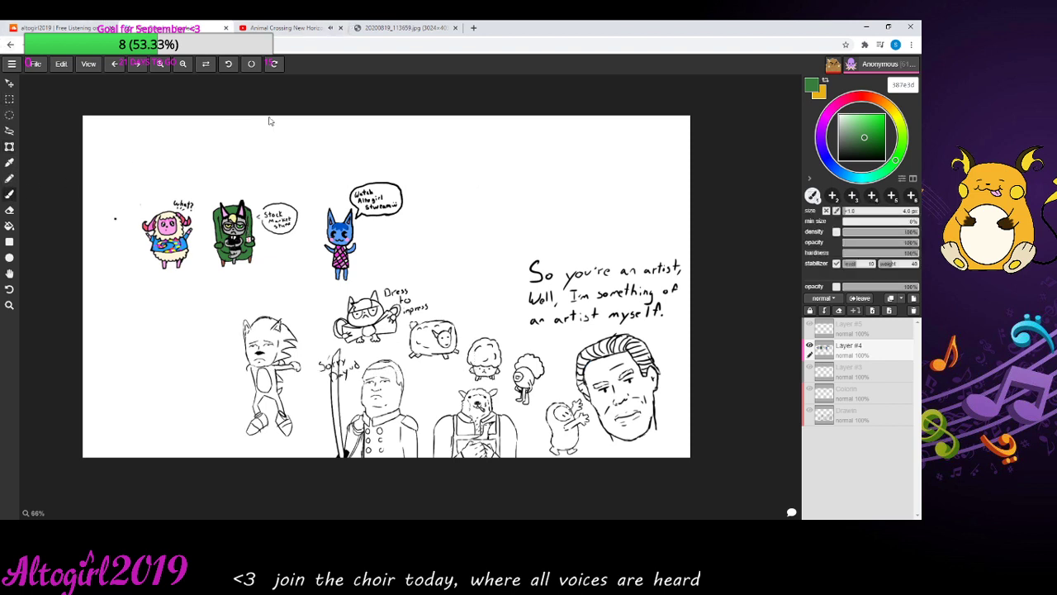
left_click(269, 117)
left_click(159, 66)
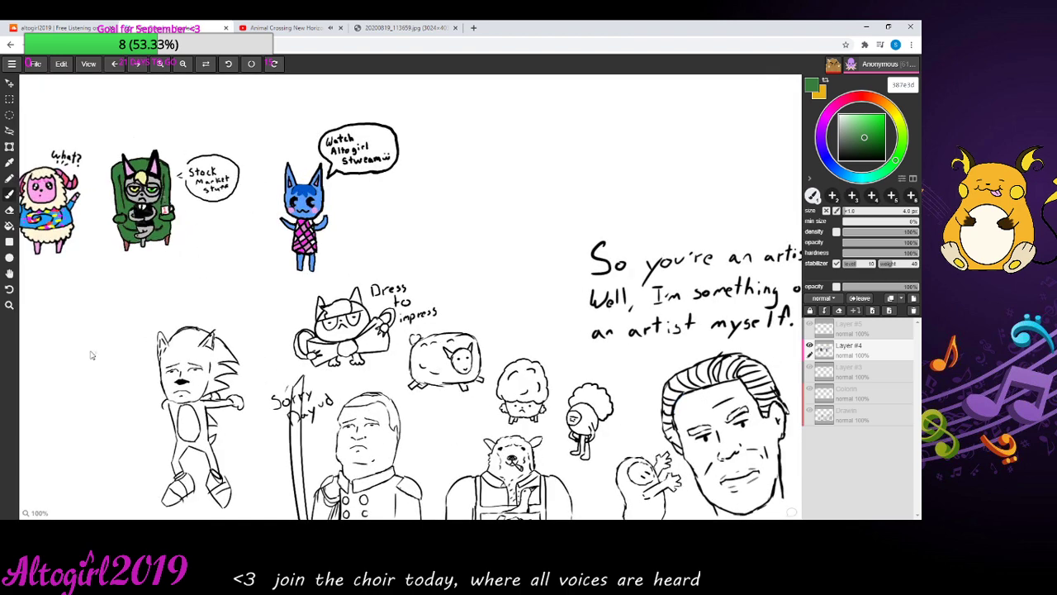
left_click(9, 275)
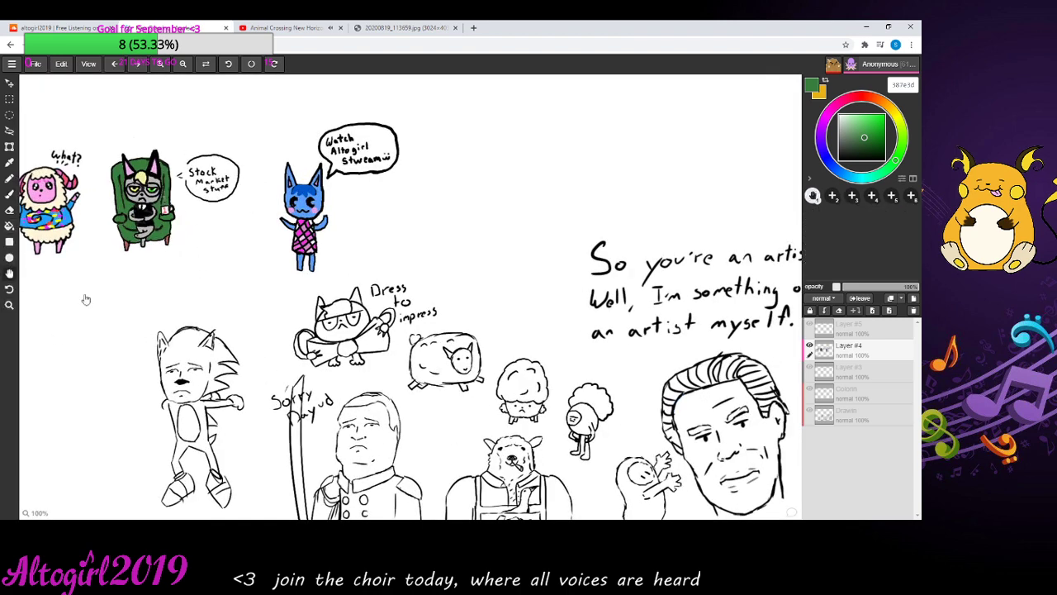
mouse_move(85, 298)
left_mouse_down()
mouse_move(246, 342)
mouse_move(227, 328)
left_mouse_up()
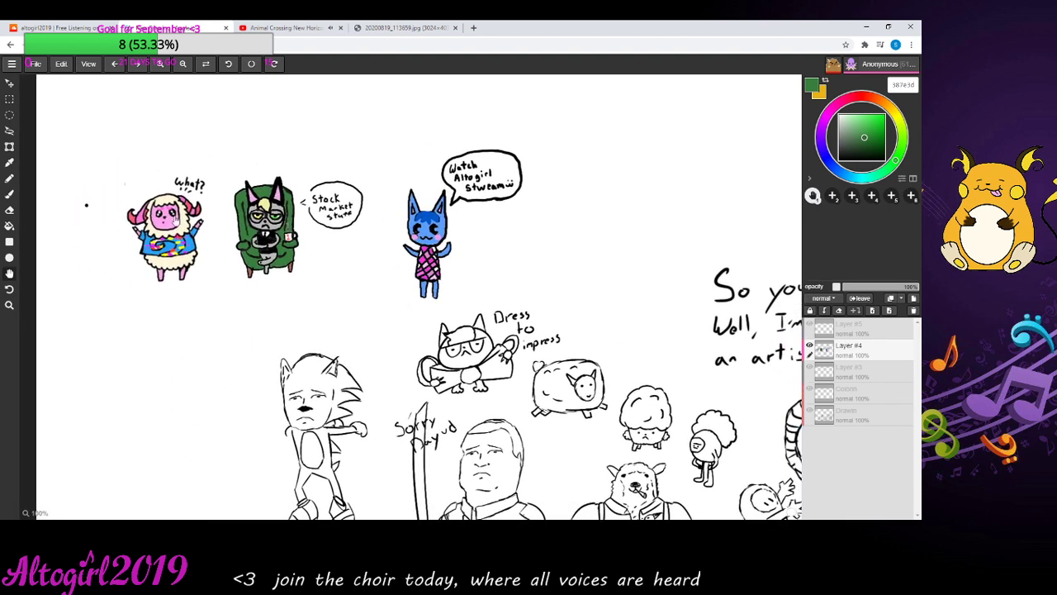
left_click(161, 65)
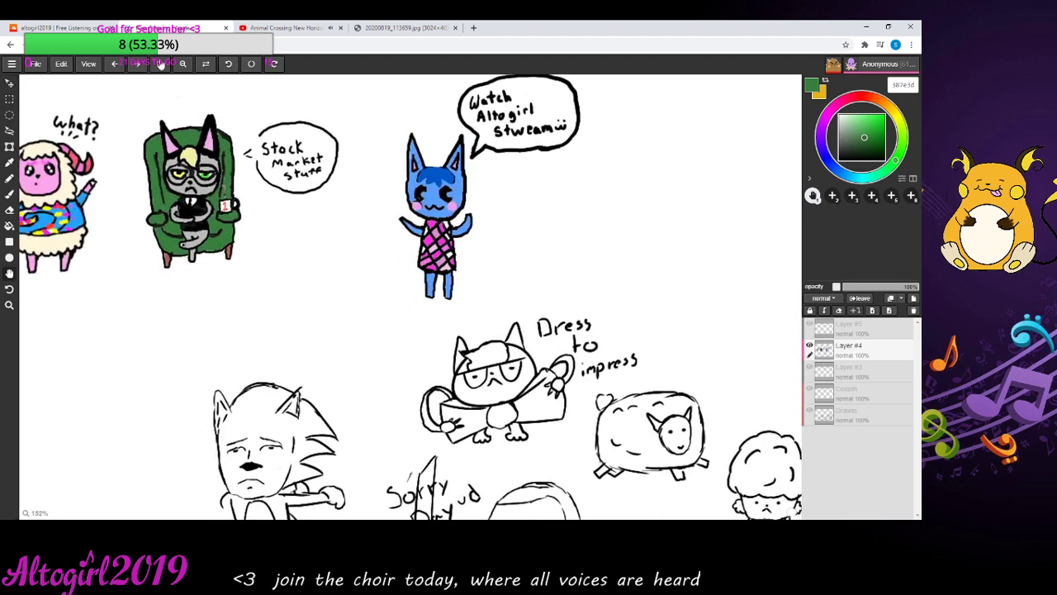
scroll(241, 352, "up", 1)
mouse_move(241, 352)
left_mouse_down()
mouse_move(278, 361)
mouse_move(289, 413)
mouse_move(361, 389)
mouse_move(391, 402)
mouse_move(327, 402)
left_mouse_up()
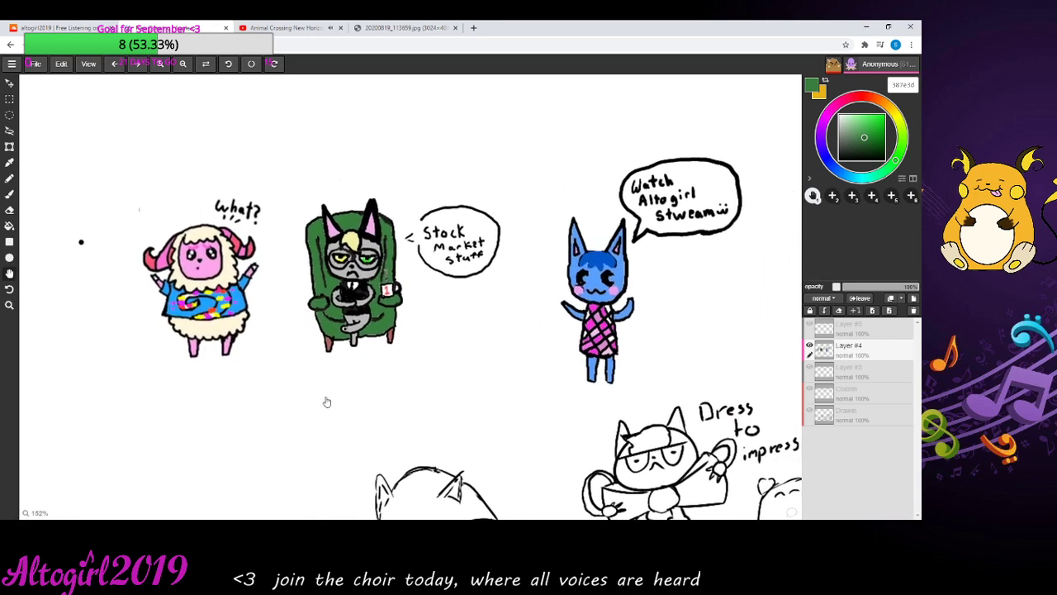
left_click(9, 228)
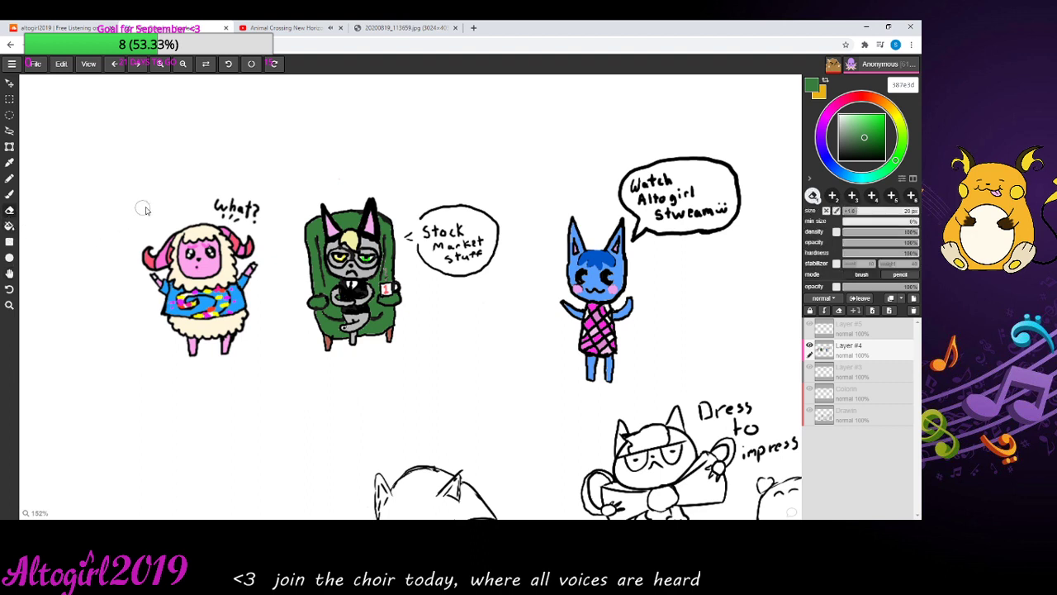
- Inspect the rearranged sheep and armchair cat up close, along with the uncoloured sketches in the lower part of the canvas
left_click(9, 194)
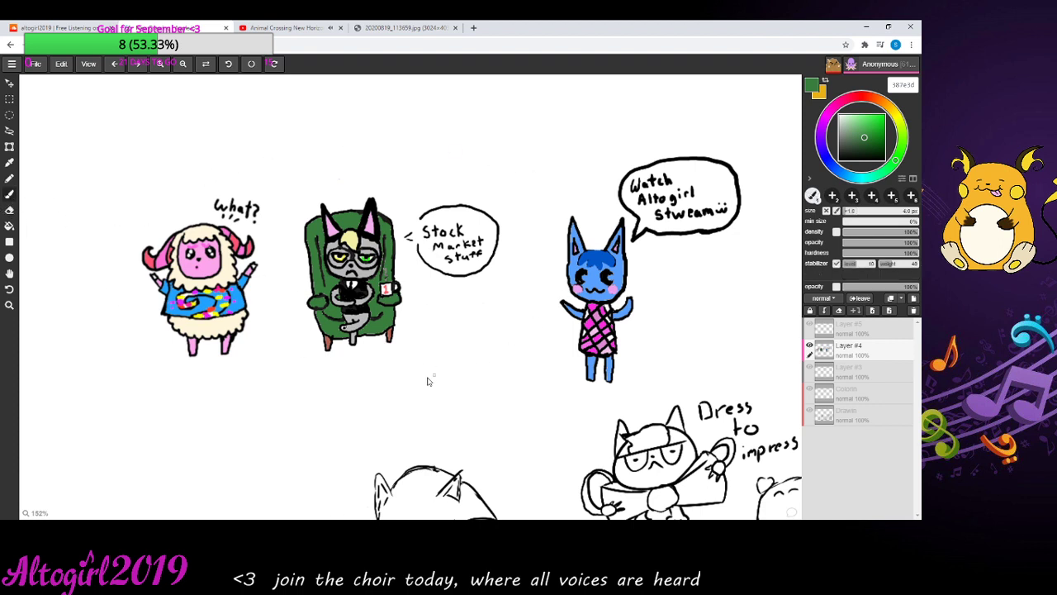
left_click(159, 66)
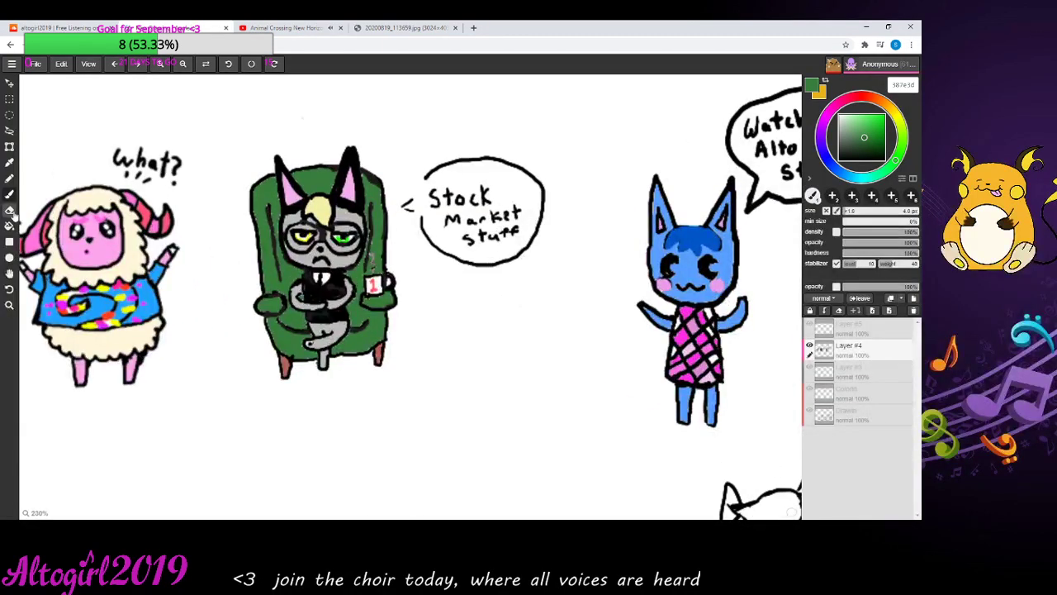
left_click(10, 272)
left_click_drag(183, 347, 297, 361)
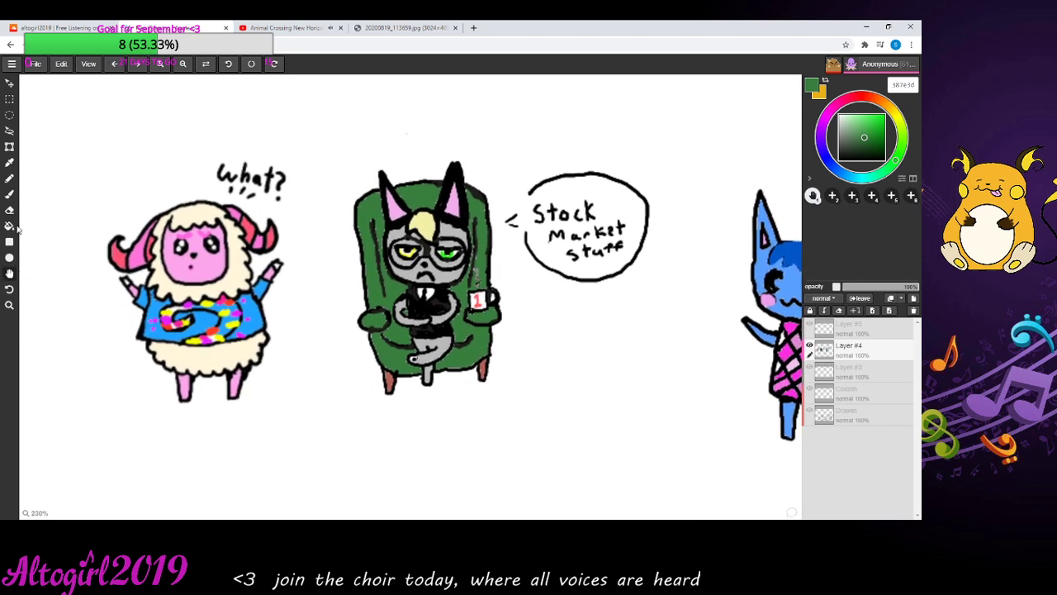
left_click(9, 195)
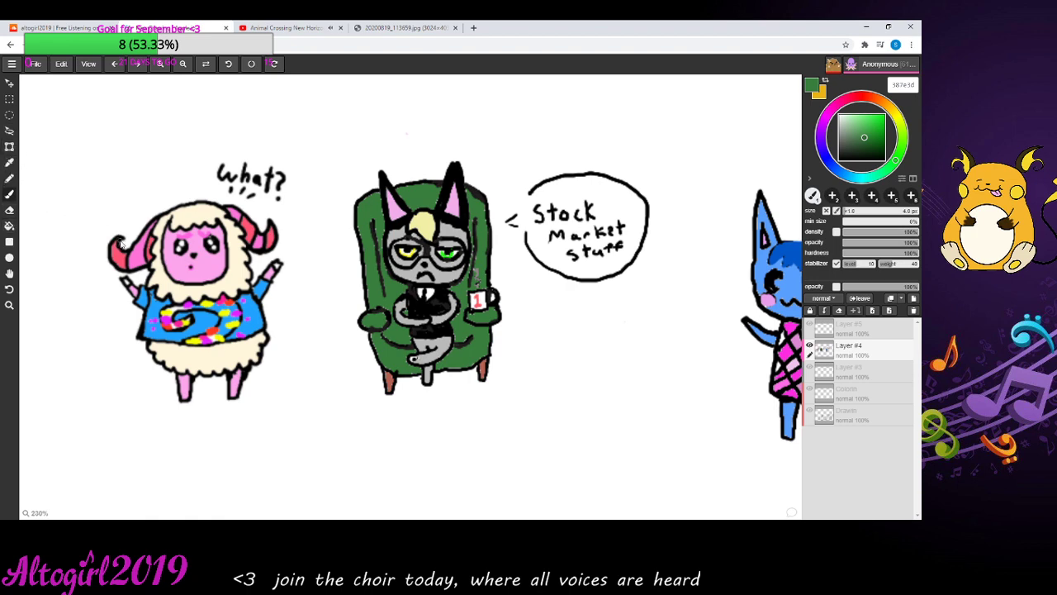
left_click(10, 273)
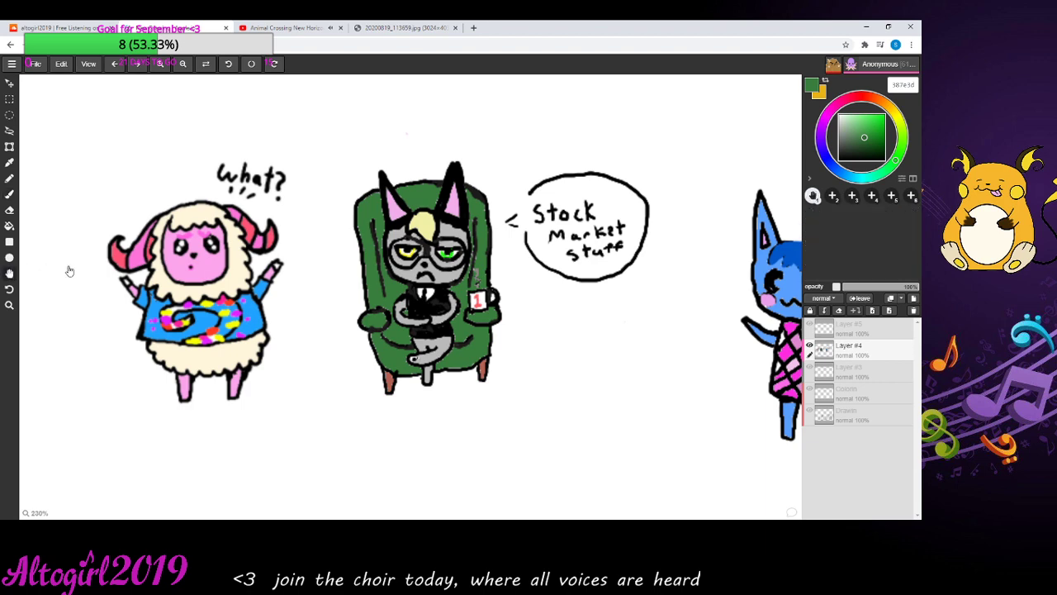
mouse_move(71, 273)
left_mouse_down()
mouse_move(35, 214)
mouse_move(25, 244)
mouse_move(41, 286)
mouse_move(170, 251)
mouse_move(3, 213)
left_mouse_up()
left_click_drag(520, 314, 216, 340)
left_click_drag(597, 339, 198, 234)
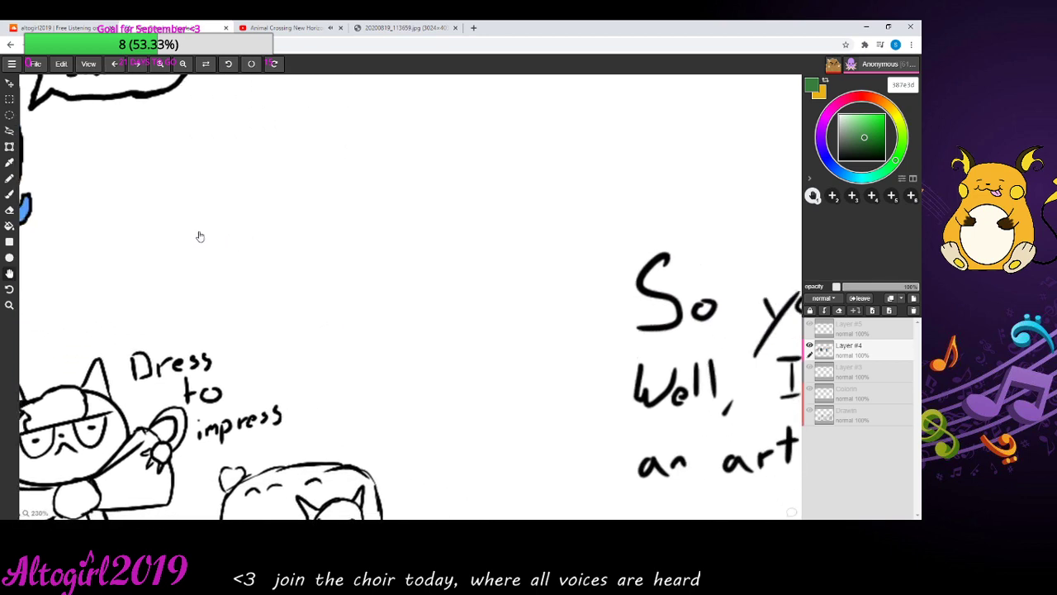
left_click_drag(458, 300, 556, 170)
mouse_move(518, 307)
left_mouse_down()
mouse_move(523, 152)
mouse_move(370, 72)
left_mouse_up()
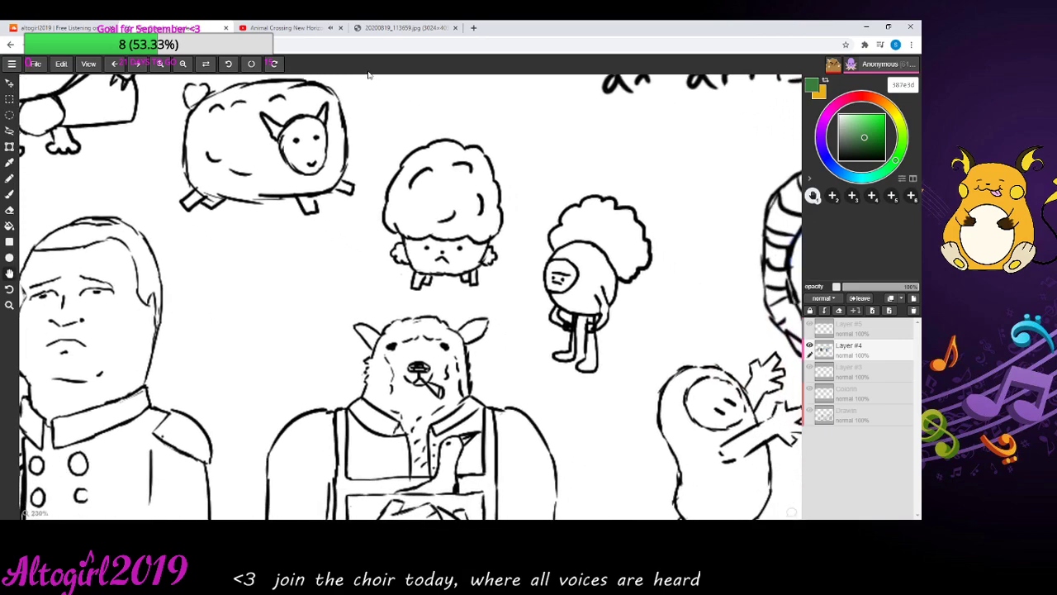
mouse_move(430, 347)
left_mouse_down()
mouse_move(312, 265)
mouse_move(207, 289)
left_mouse_up()
left_click_drag(415, 307, 494, 422)
mouse_move(91, 368)
left_mouse_down()
mouse_move(512, 362)
mouse_move(520, 327)
left_mouse_up()
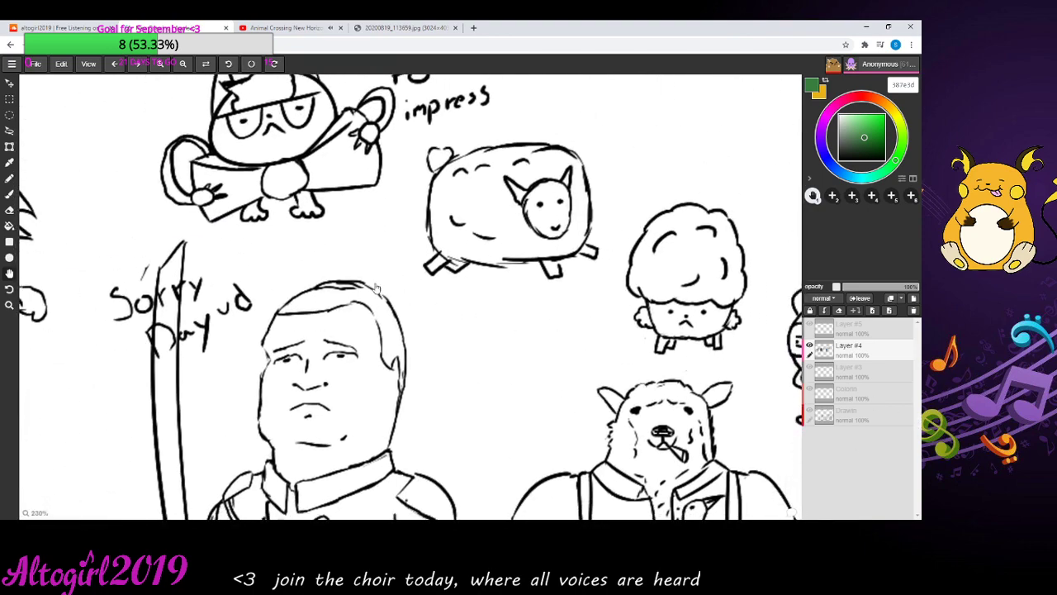
left_click_drag(377, 289, 737, 464)
left_click_drag(455, 293, 633, 444)
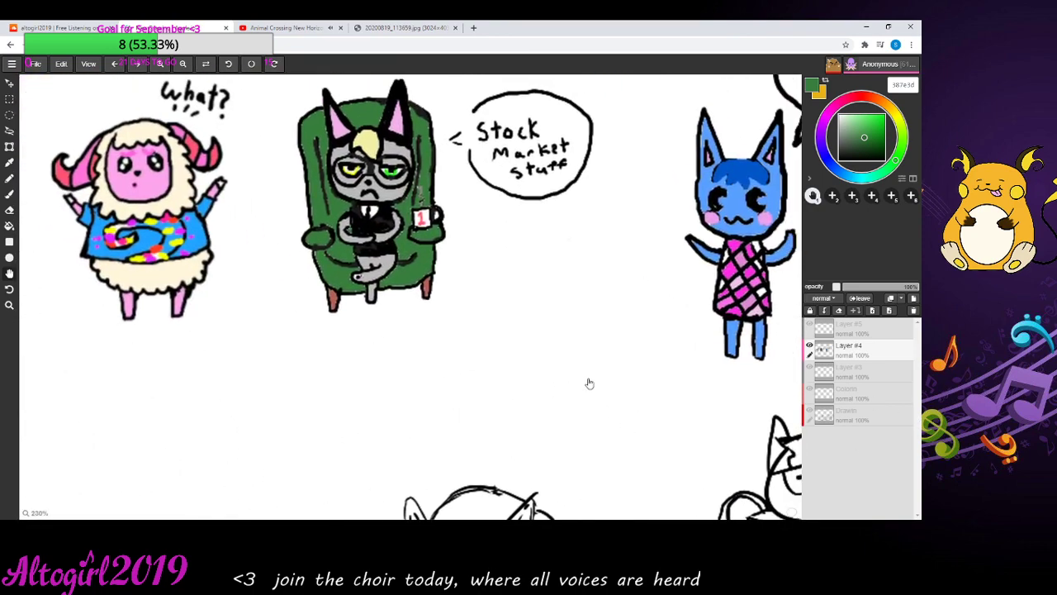
mouse_move(588, 383)
left_mouse_down()
mouse_move(589, 447)
mouse_move(356, 467)
mouse_move(436, 472)
mouse_move(642, 448)
left_mouse_up()
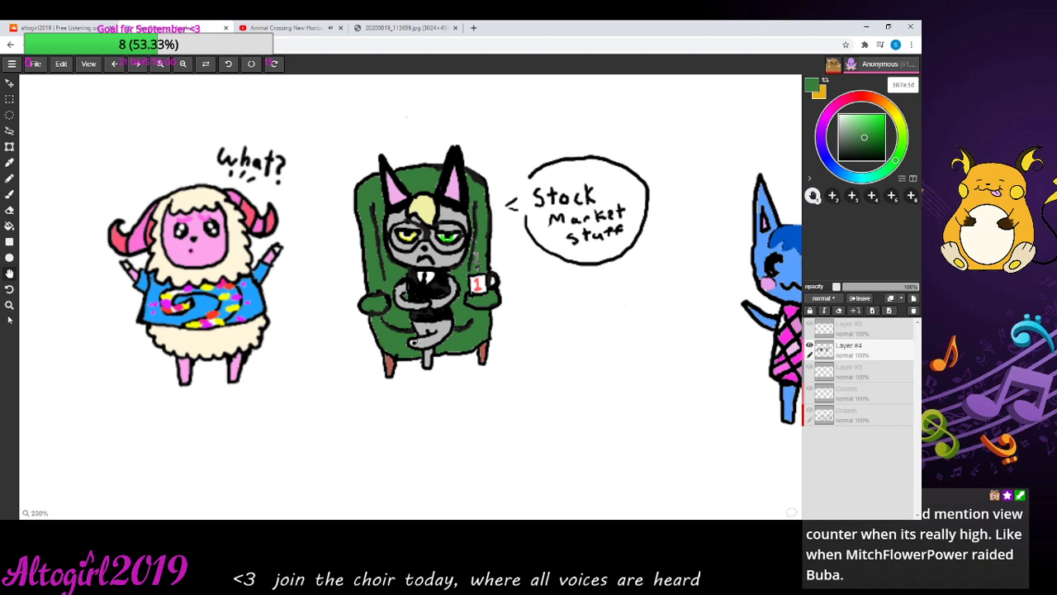
- Draw a small veined leaf in black with the 4 px brush in the blank area to the right of the blue cat's speech bubble
left_click(867, 158)
left_click_drag(867, 159, 838, 171)
left_click(10, 273)
mouse_move(297, 378)
left_mouse_down()
mouse_move(281, 317)
mouse_move(288, 284)
mouse_move(94, 371)
mouse_move(181, 385)
mouse_move(292, 382)
mouse_move(300, 413)
mouse_move(291, 388)
left_mouse_up()
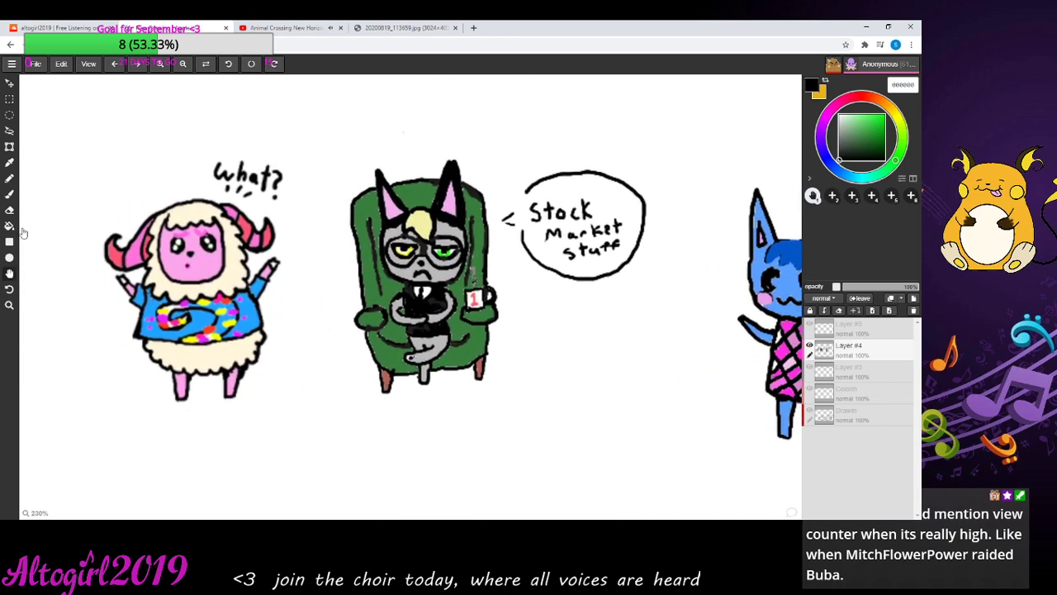
left_click(11, 195)
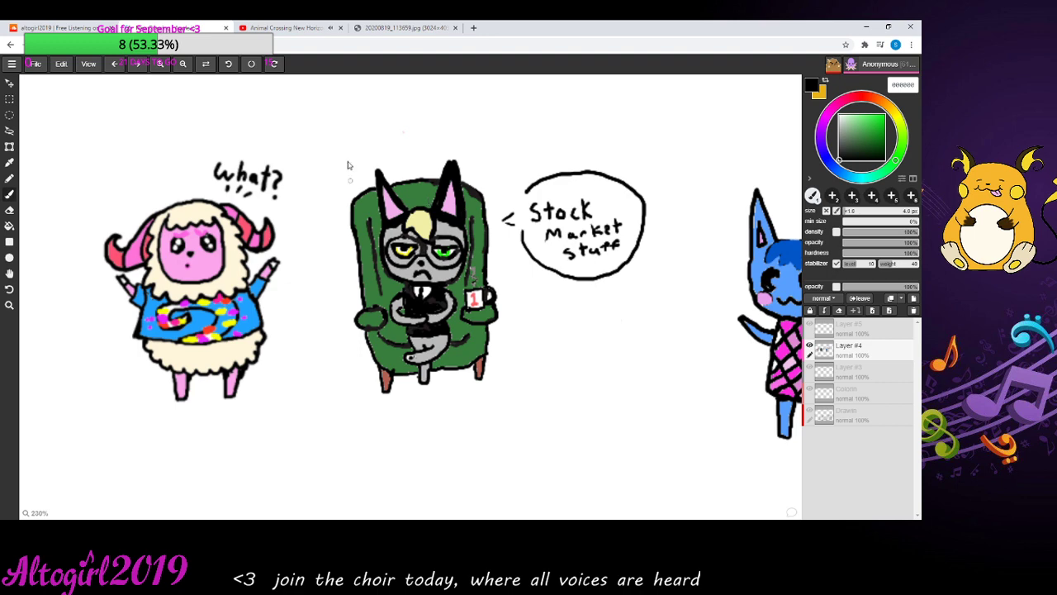
left_click(9, 273)
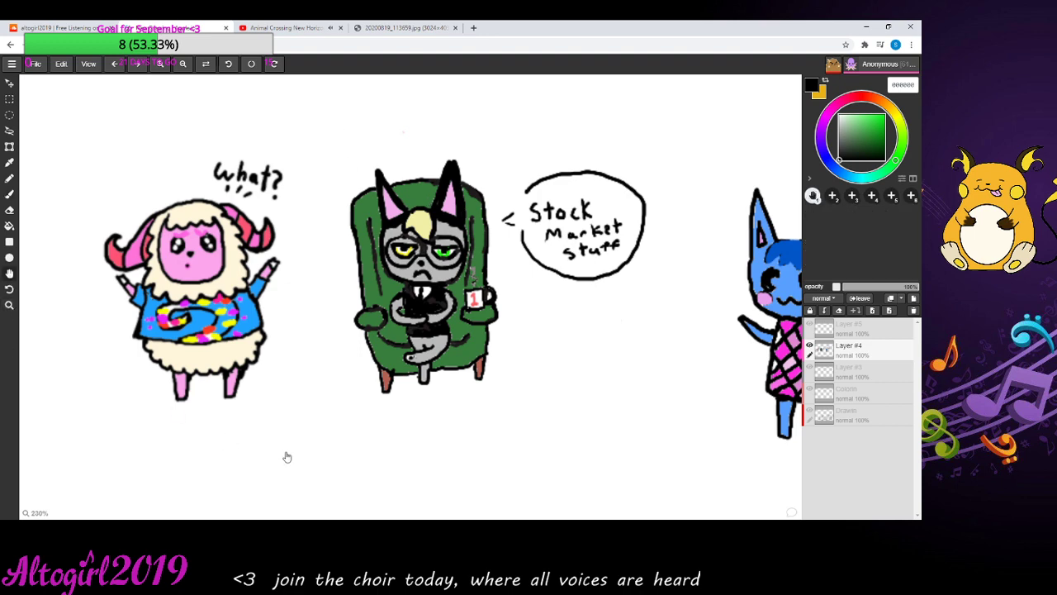
mouse_move(286, 455)
left_mouse_down()
mouse_move(354, 408)
mouse_move(148, 297)
left_mouse_up()
left_click_drag(546, 345, 141, 441)
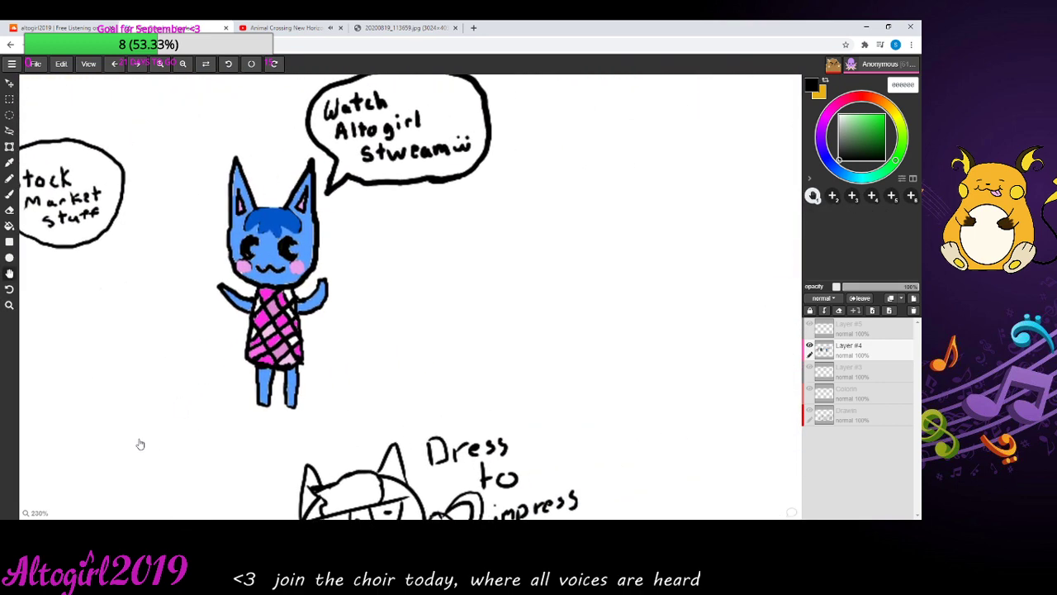
left_click_drag(555, 403, 142, 441)
mouse_move(346, 363)
left_mouse_down()
mouse_move(375, 434)
mouse_move(338, 369)
left_mouse_up()
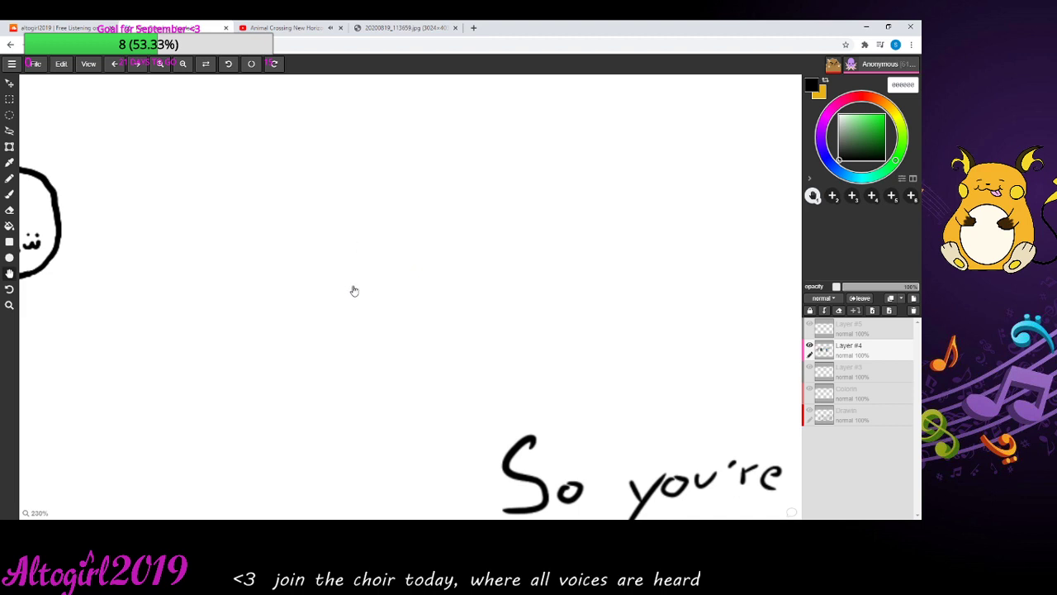
left_click(9, 194)
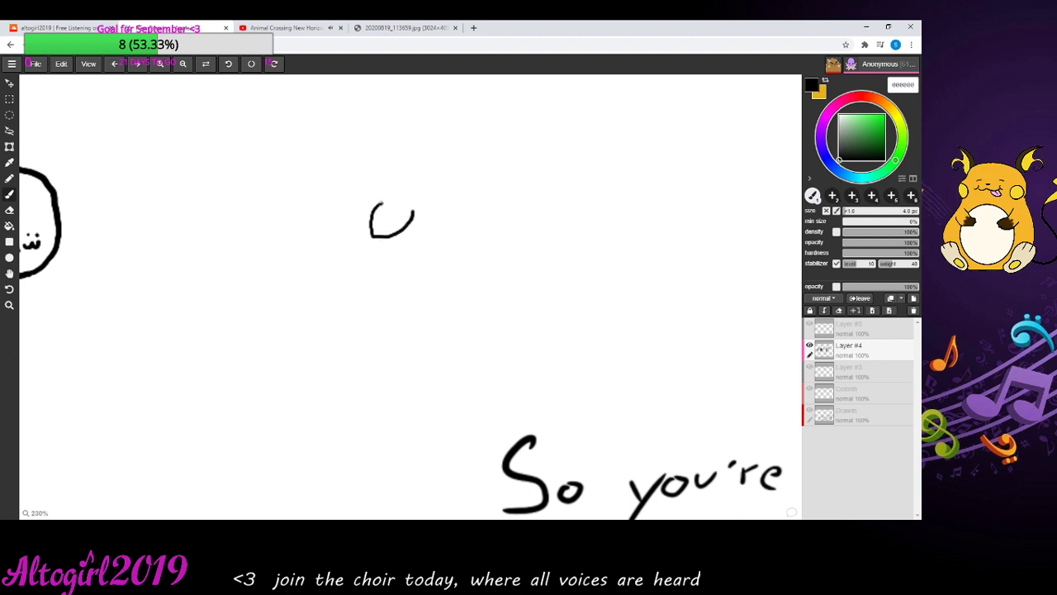
left_click_drag(388, 201, 397, 200)
mouse_move(389, 211)
left_mouse_down()
mouse_move(382, 222)
mouse_move(400, 209)
left_mouse_up()
- Draw two round eyes with black pupils below the leaf and dot a near-white highlight in each pupil
left_click_drag(397, 242, 406, 235)
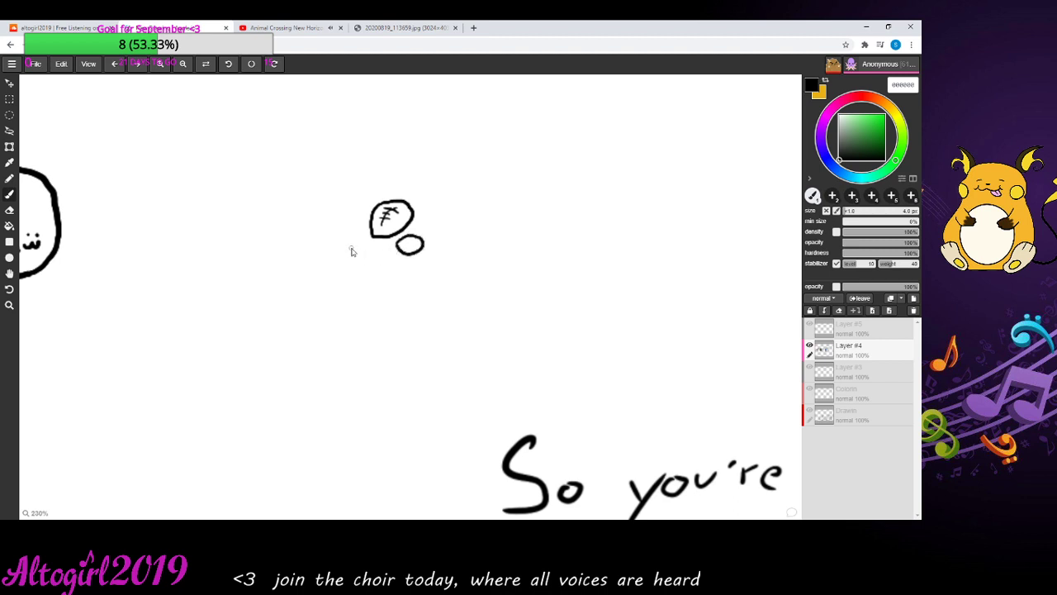
left_click_drag(363, 241, 354, 236)
left_click_drag(410, 240, 410, 248)
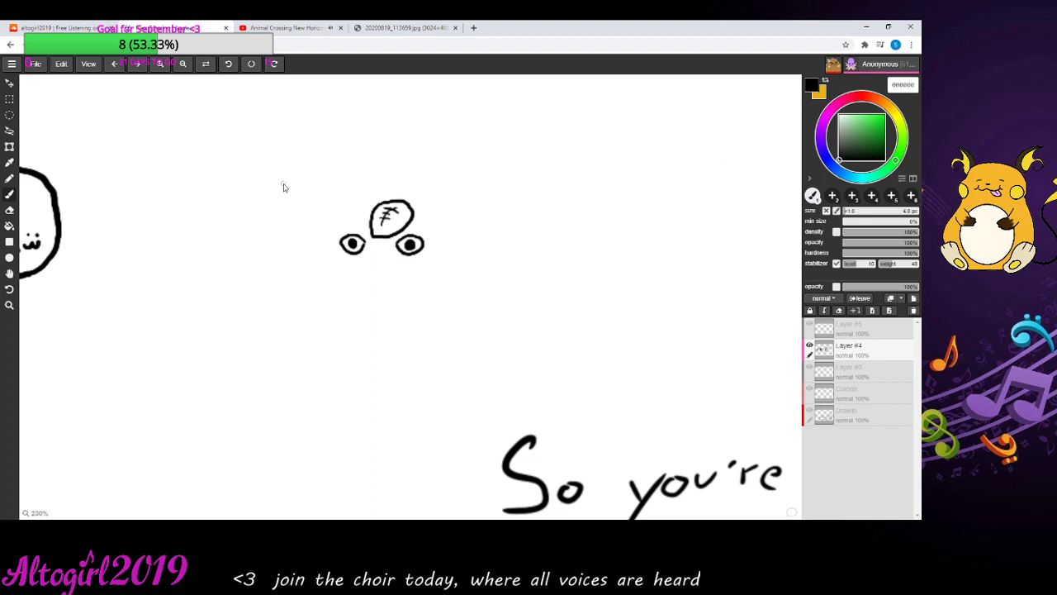
left_click(839, 118)
left_click(412, 246)
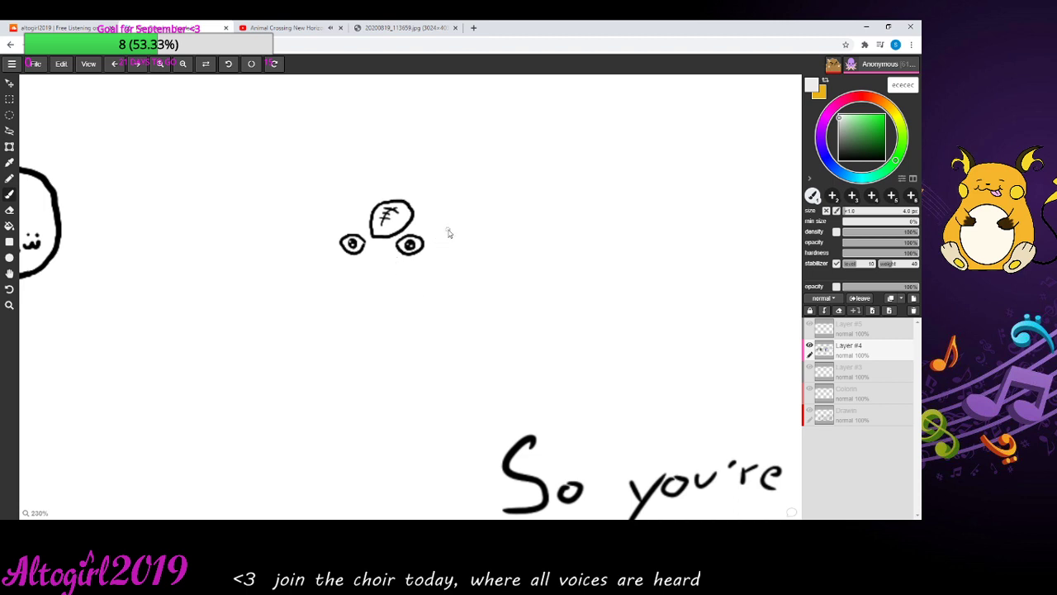
- Draw two pointed ears with inner-ear triangles in black, and outline the head around a short dash of a mouth
left_click(854, 158)
left_click(852, 159)
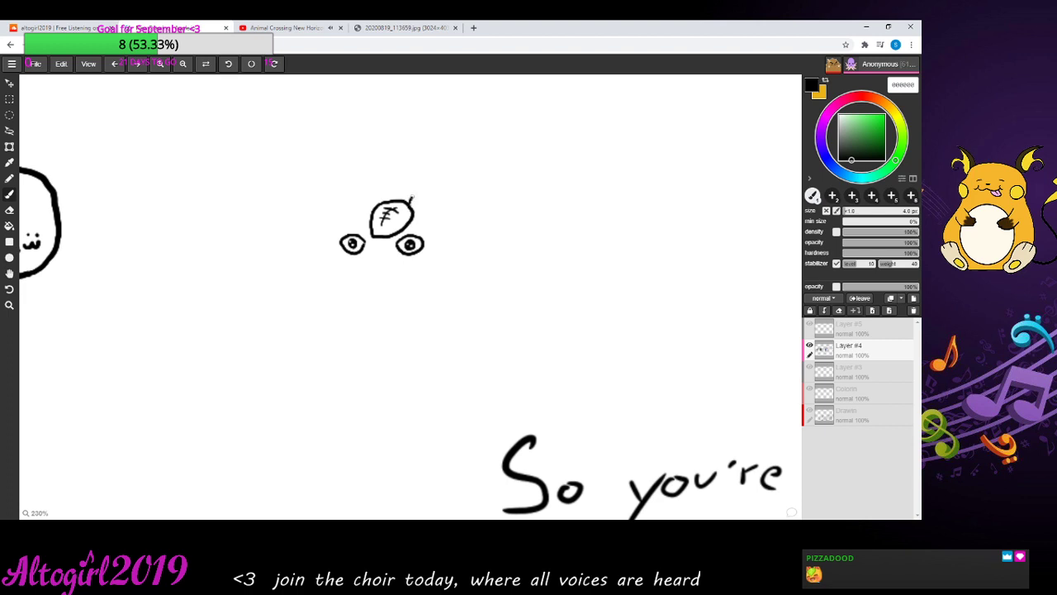
mouse_move(412, 198)
left_mouse_down()
mouse_move(443, 153)
mouse_move(449, 191)
left_mouse_up()
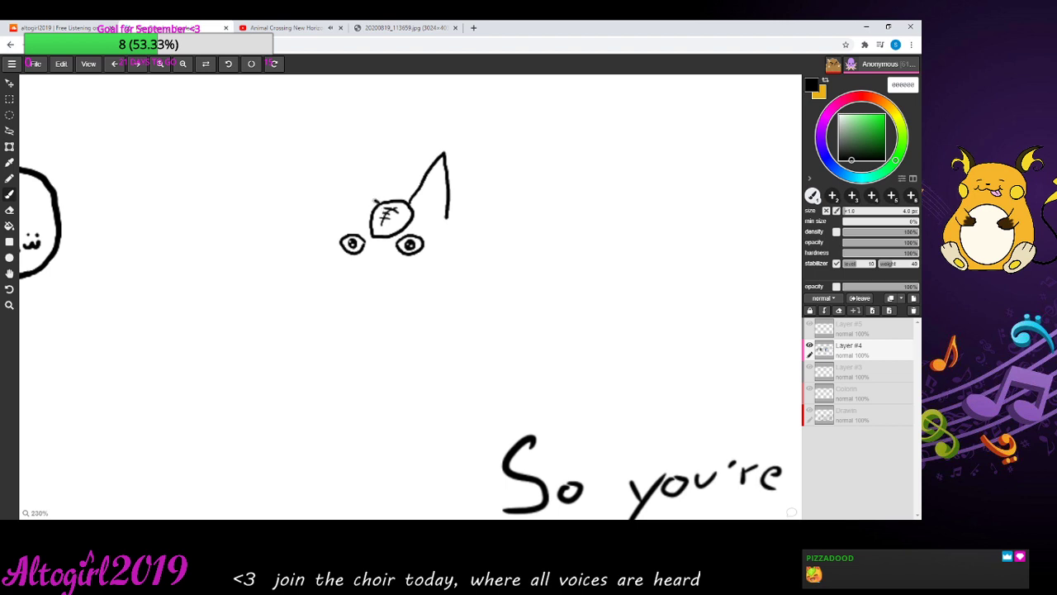
mouse_move(376, 202)
left_mouse_down()
mouse_move(351, 150)
mouse_move(342, 205)
left_mouse_up()
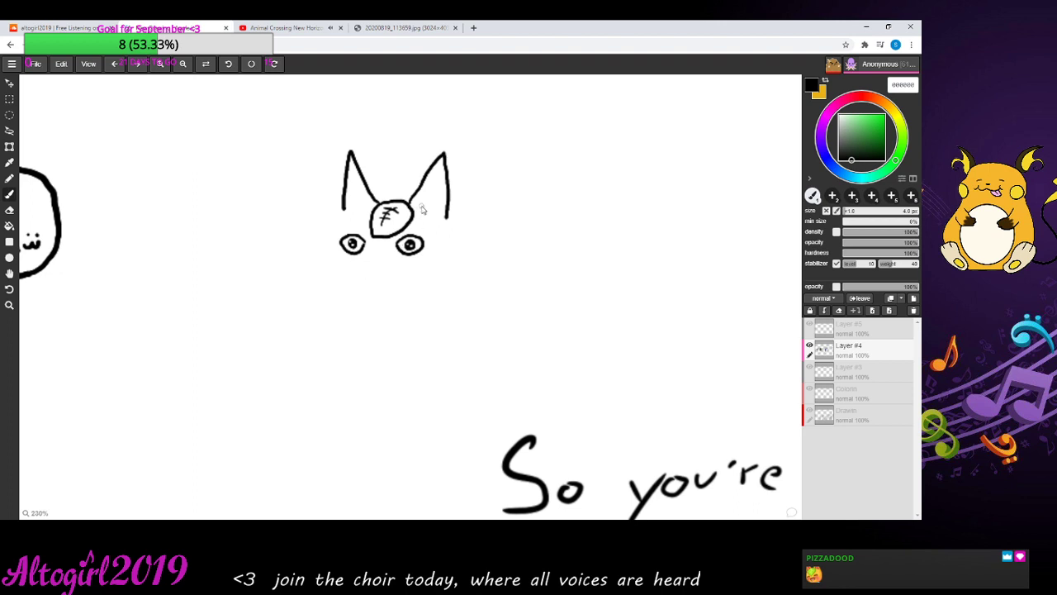
left_click_drag(422, 203, 427, 195)
left_click_drag(432, 192, 434, 219)
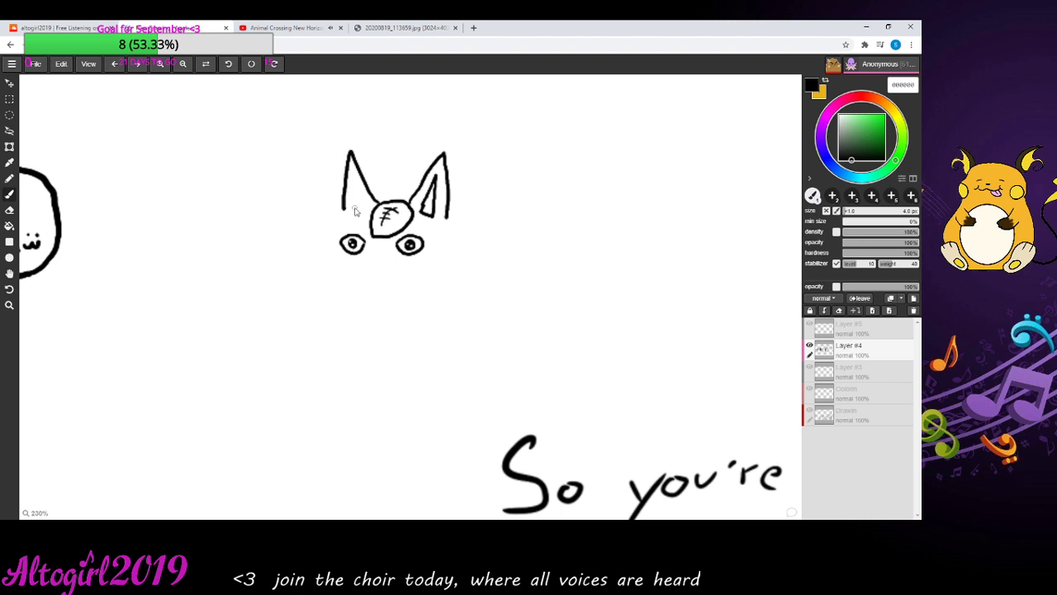
left_click_drag(355, 208, 355, 183)
left_click_drag(373, 261, 381, 262)
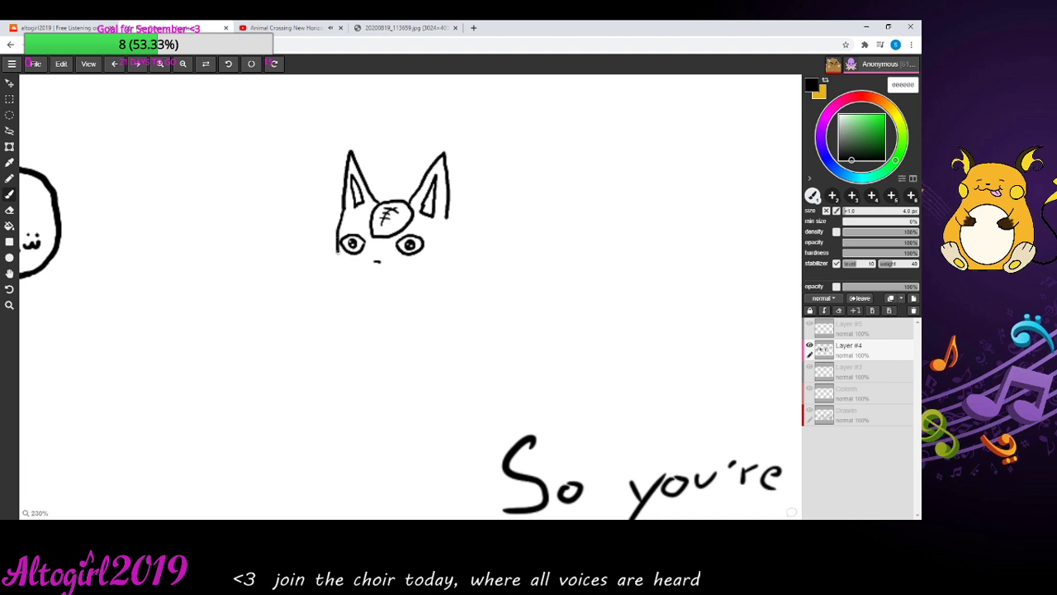
left_click_drag(339, 259, 345, 271)
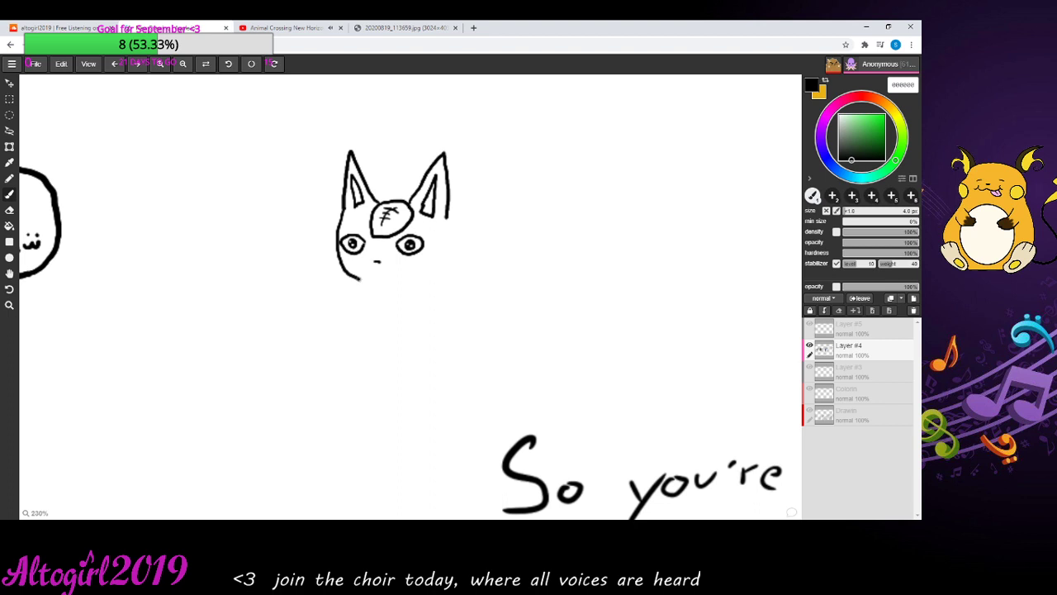
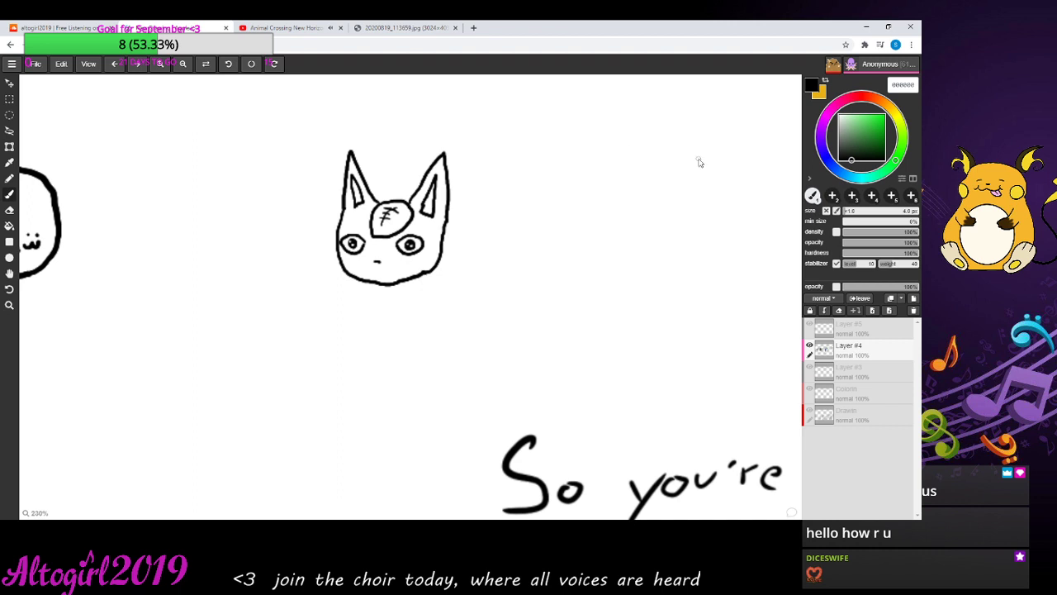
- Dot yellow freckles across the new cat's face between the eyes and above the mouth
left_click(898, 116)
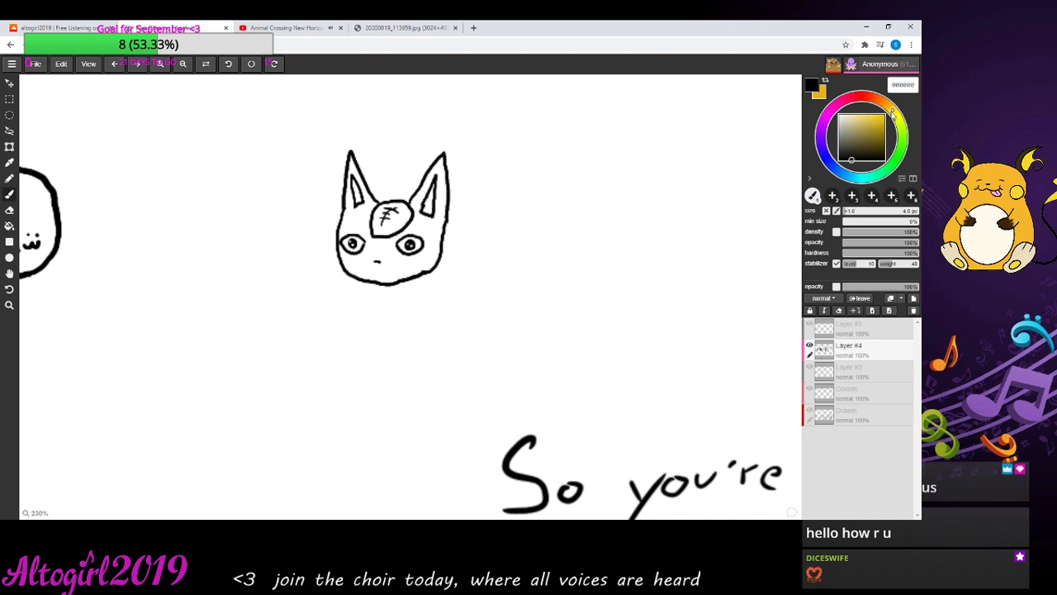
left_click(881, 124)
left_click(873, 116)
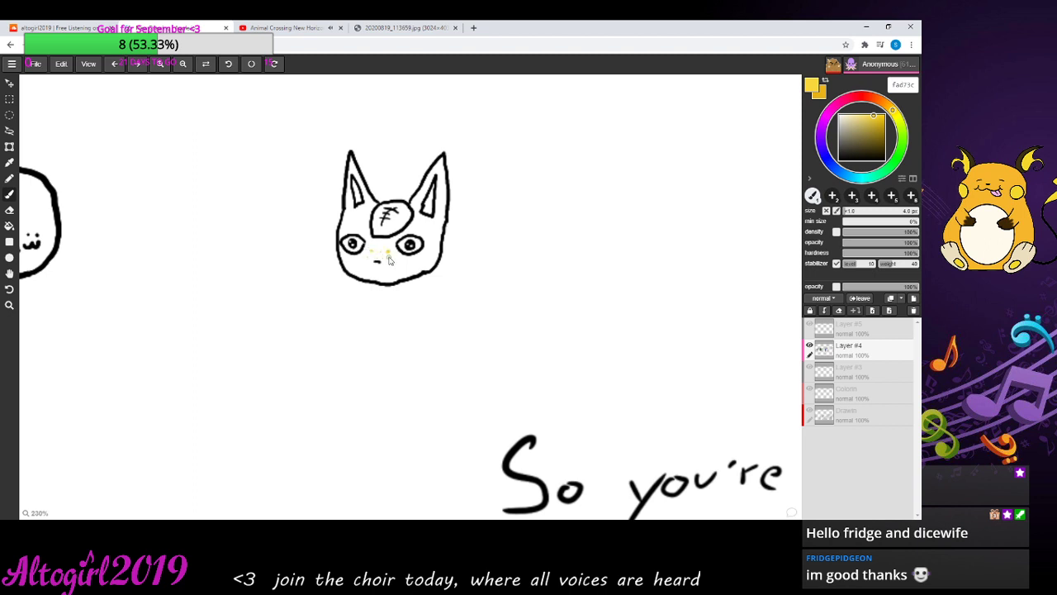
left_click(388, 257)
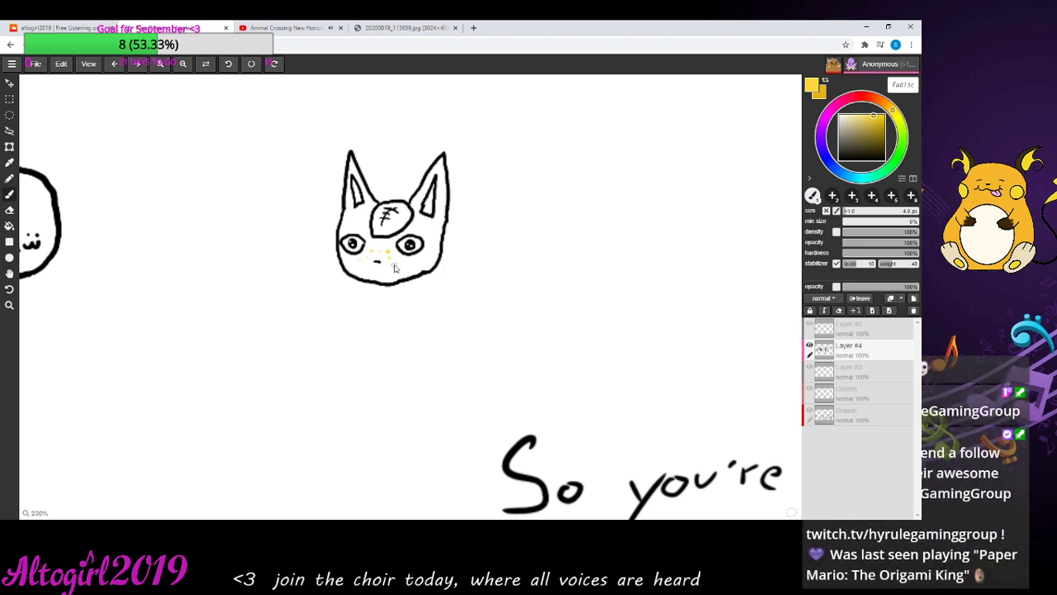
left_click(389, 251)
left_click_drag(376, 261, 381, 260)
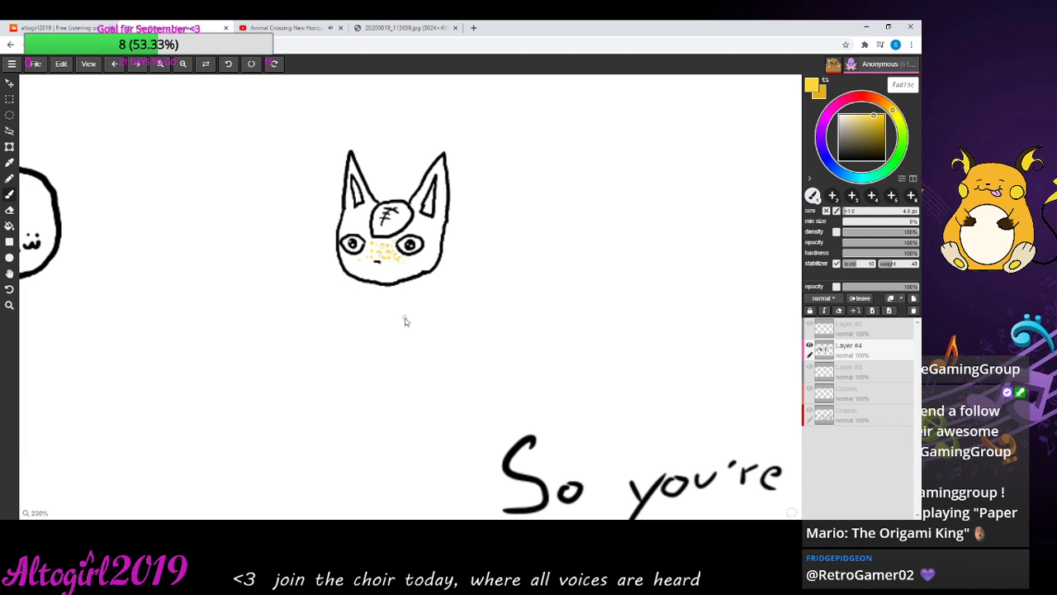
- Fill the cat's head and outer ears with orange and paint over the leftover freckle specks in the same colour
left_click(891, 109)
left_click_drag(891, 108, 885, 116)
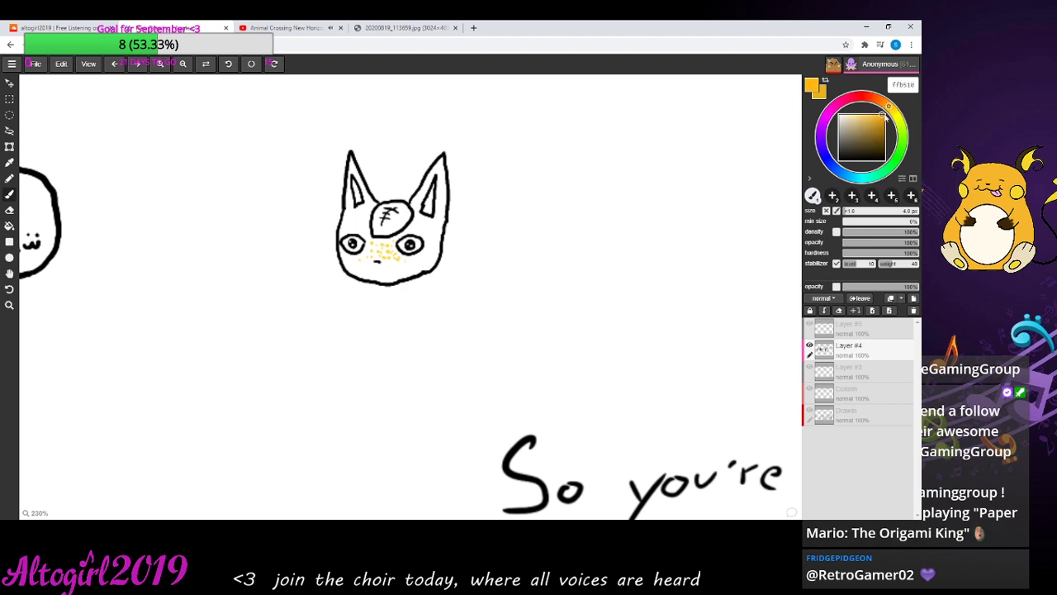
left_click(10, 226)
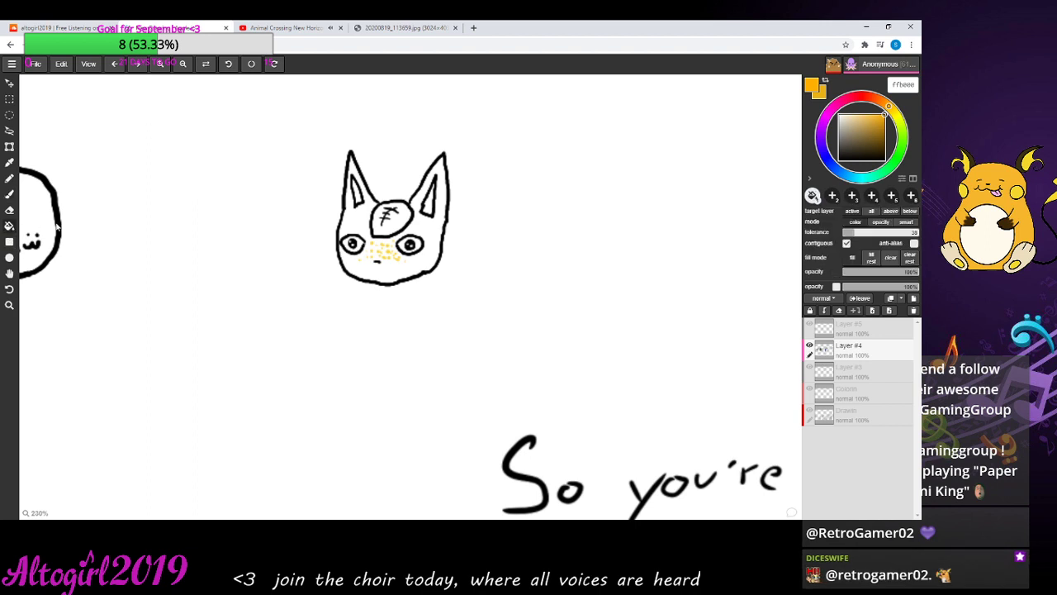
left_click(419, 223)
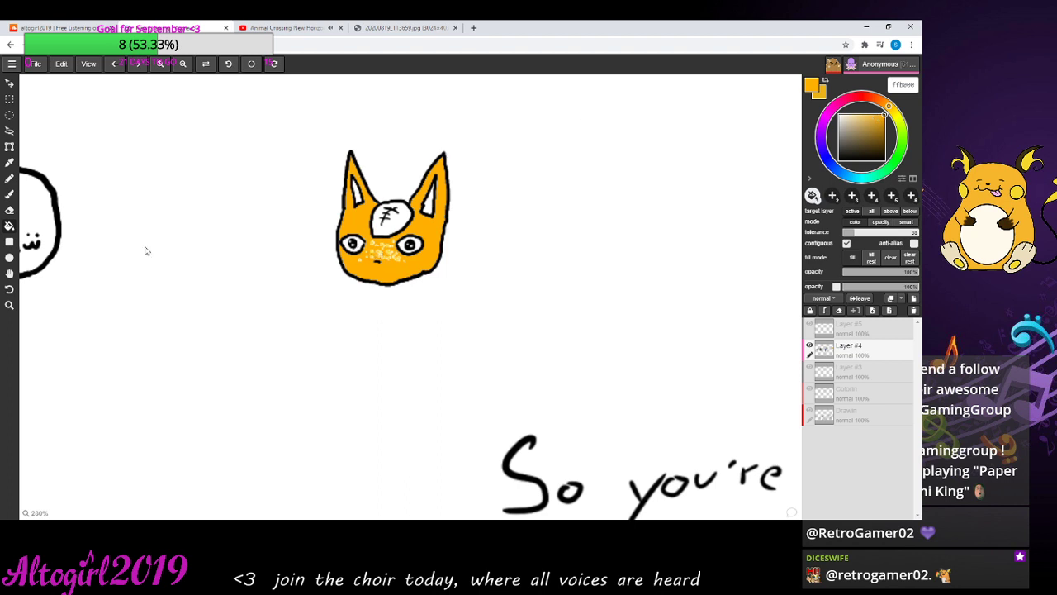
left_click(10, 195)
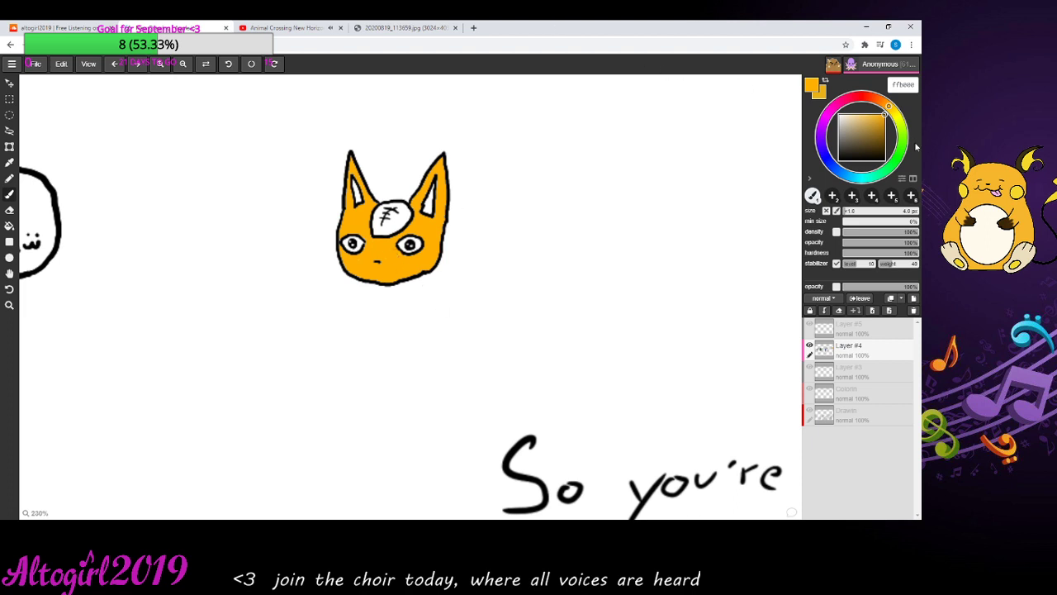
- Fill the leaf on the cat's forehead with bright green
left_click(901, 160)
left_click(900, 155)
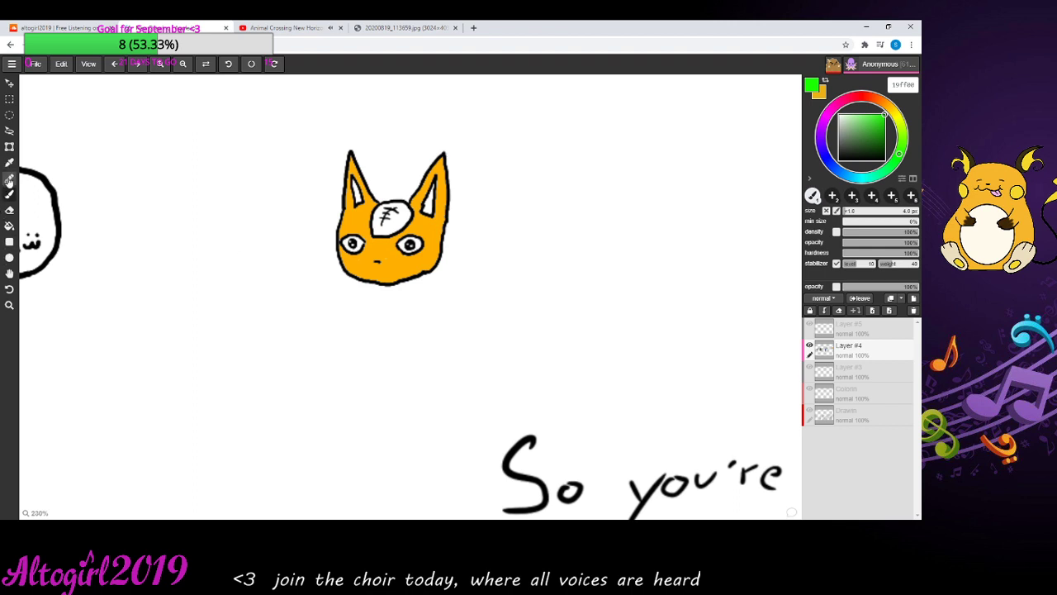
left_click(11, 209)
left_click(10, 210)
left_click(10, 226)
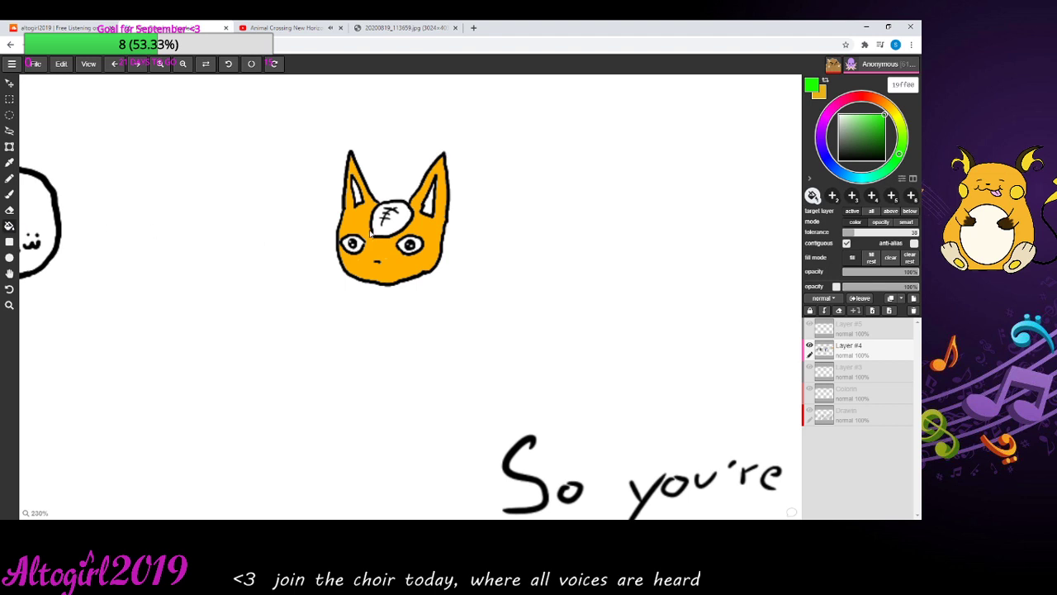
left_click(393, 222)
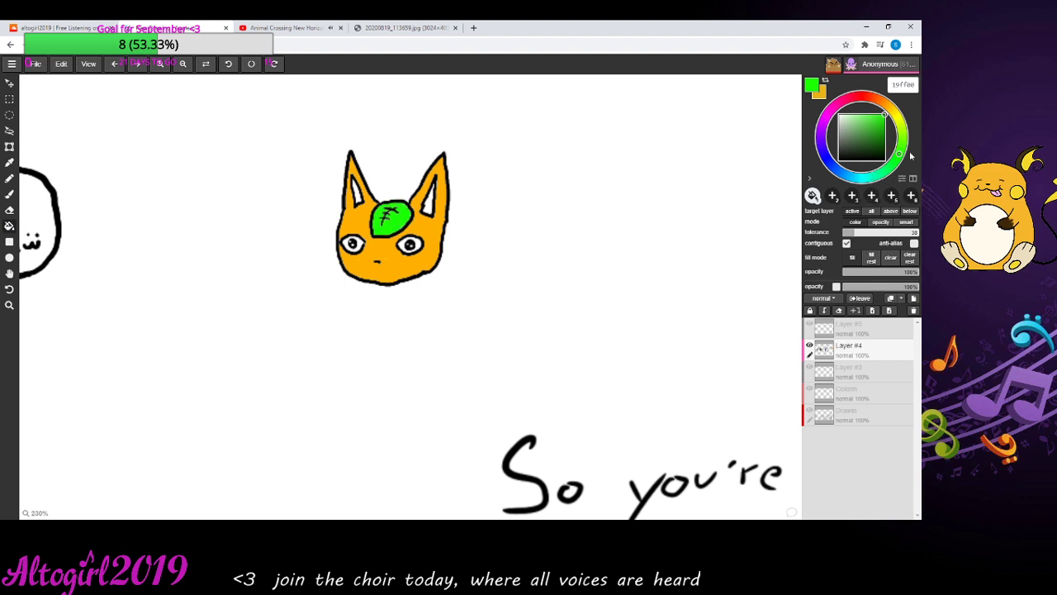
- Write "Orange Juice?" in dark green 299e1c with the 4 px brush beside the orange cat's head, adding a short pointer stroke
left_click(880, 139)
left_click(877, 131)
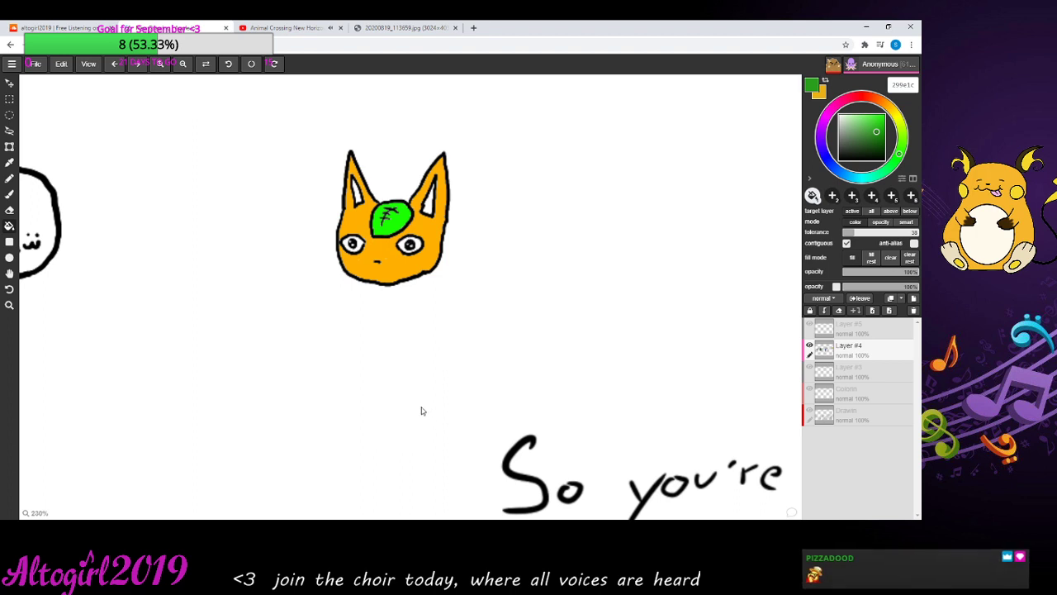
left_click(263, 237)
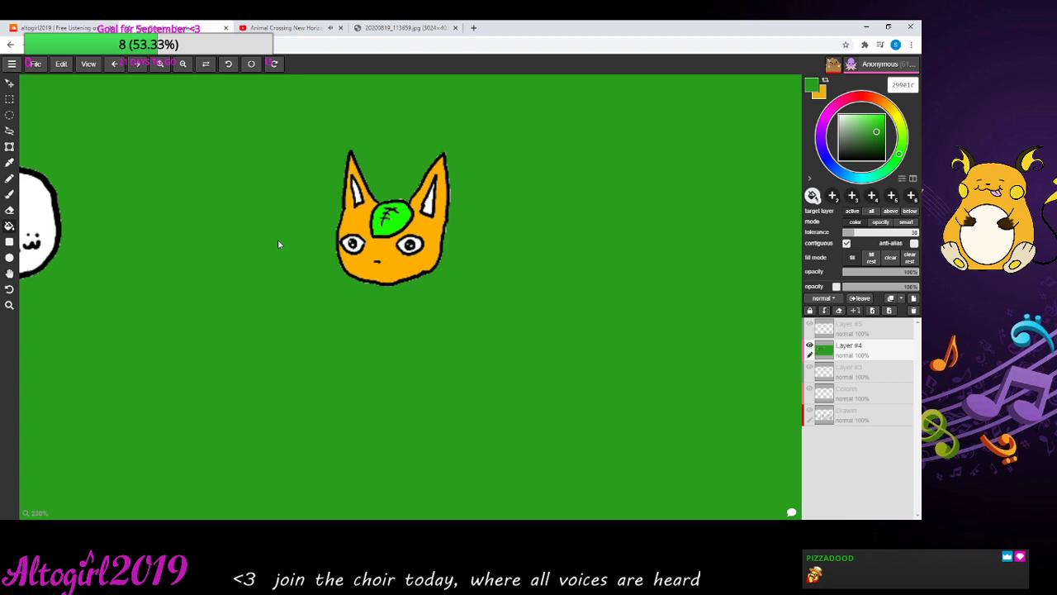
left_click(116, 64)
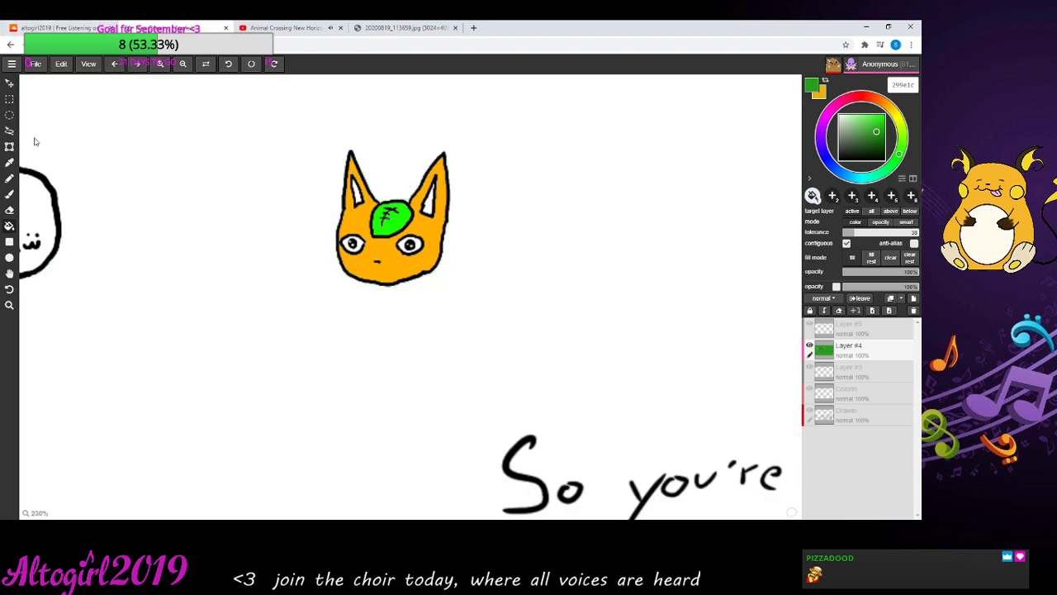
left_click(10, 194)
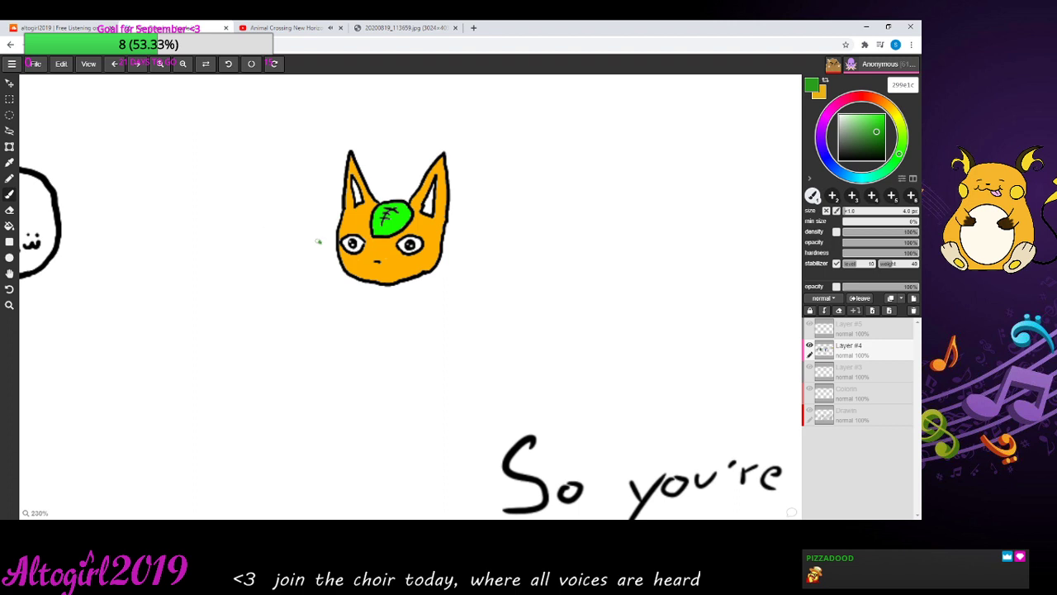
left_click_drag(320, 242, 311, 238)
mouse_move(228, 209)
left_mouse_down()
mouse_move(236, 224)
mouse_move(246, 214)
left_mouse_up()
left_click_drag(252, 213, 265, 217)
mouse_move(268, 217)
left_mouse_down()
mouse_move(294, 210)
mouse_move(250, 246)
left_mouse_up()
left_click_drag(266, 237, 316, 235)
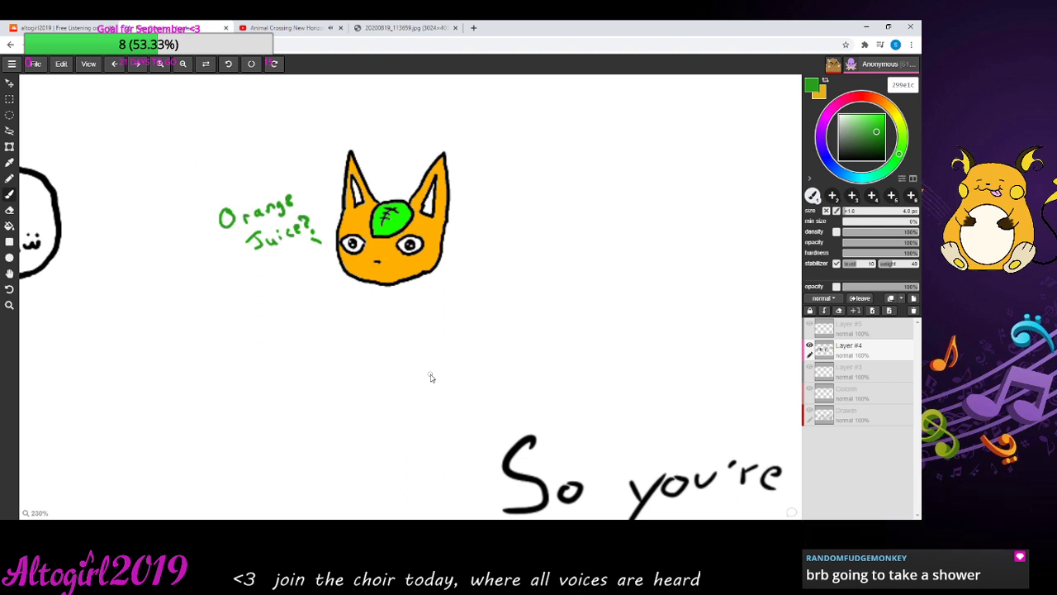
- Fill the inside of both of the orange cat's ears with light pink
left_click(836, 116)
left_click_drag(867, 129, 851, 114)
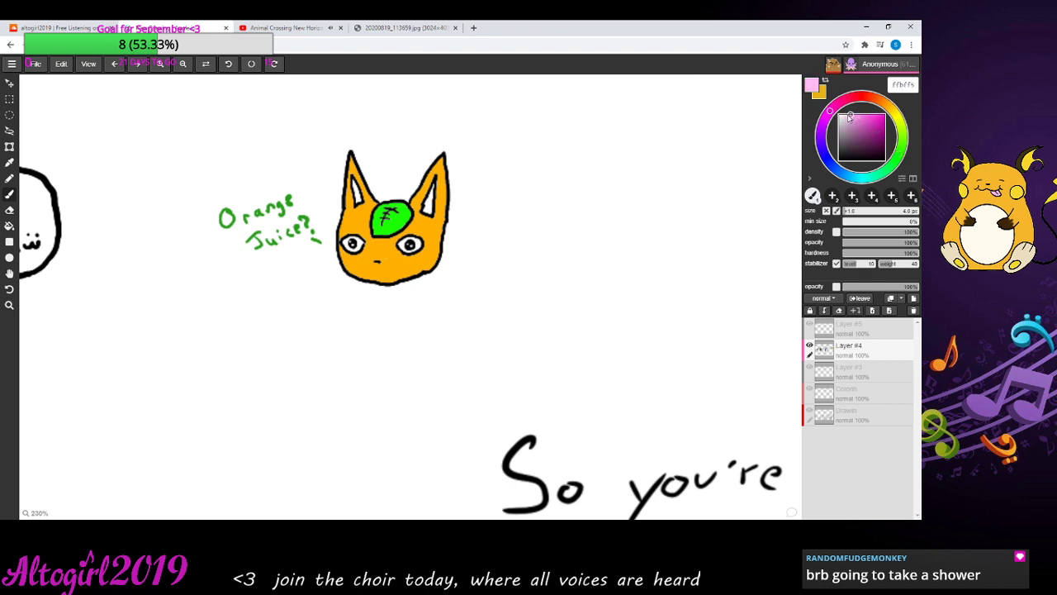
left_click(9, 225)
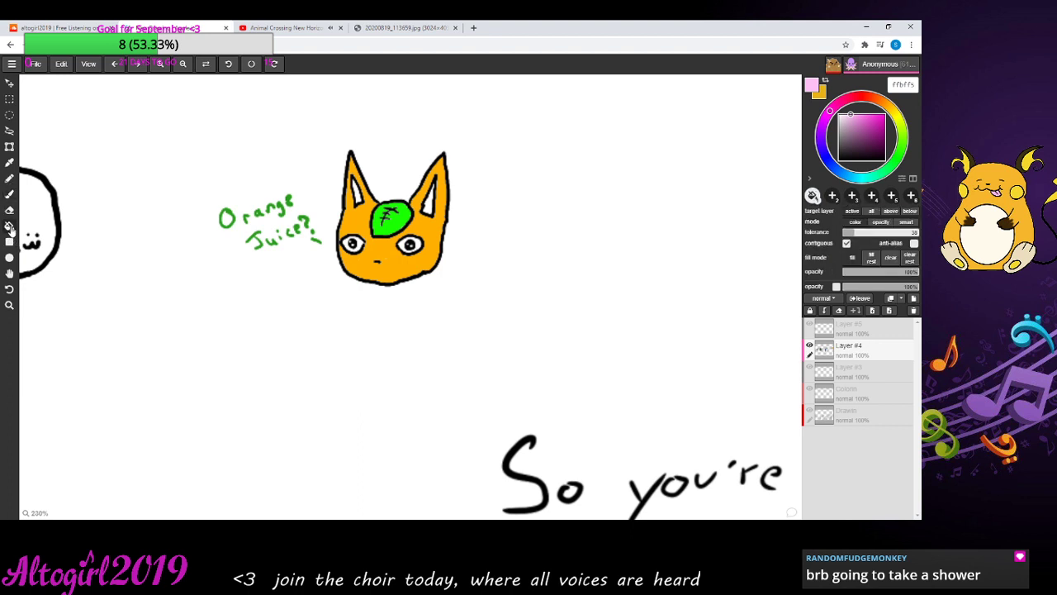
left_click(428, 206)
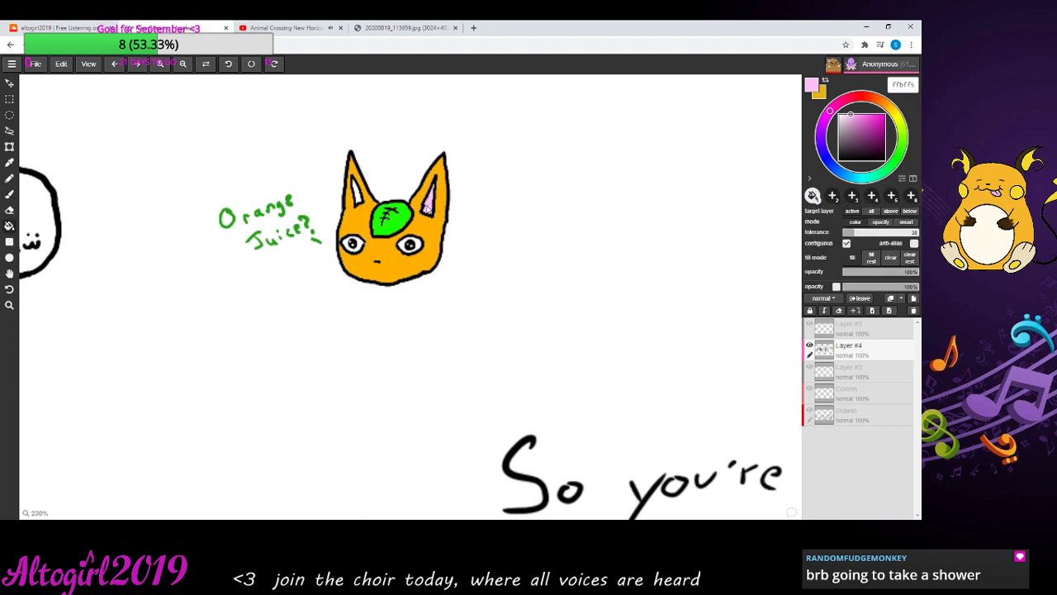
left_click(356, 198)
- Draw the orange cat's dress-shaped body and two short legs below its head in near-black 020302 with the 4 px brush
left_click(839, 159)
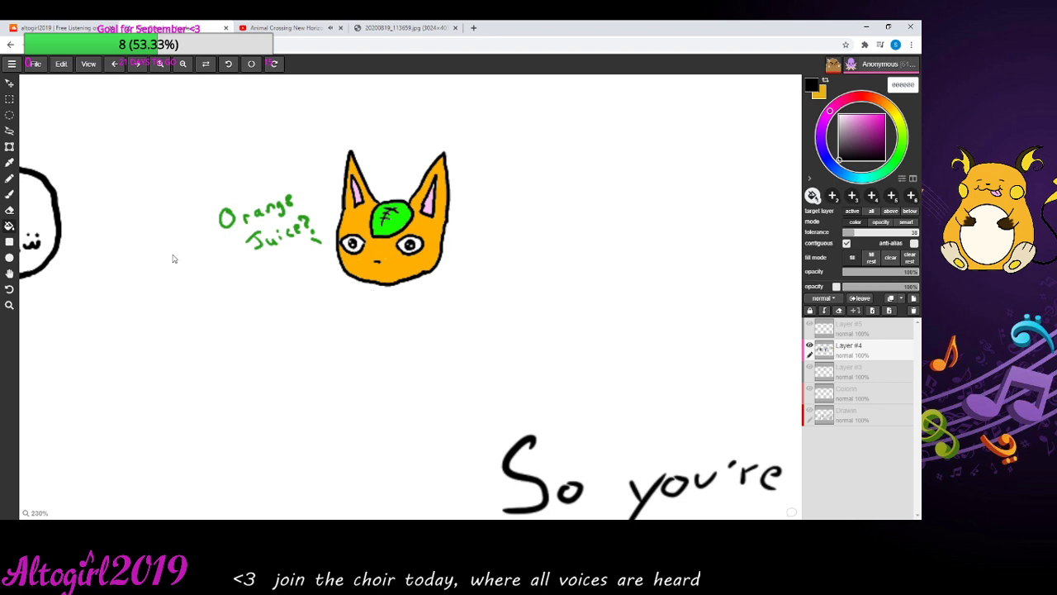
left_click(10, 273)
left_click_drag(105, 313, 624, 339)
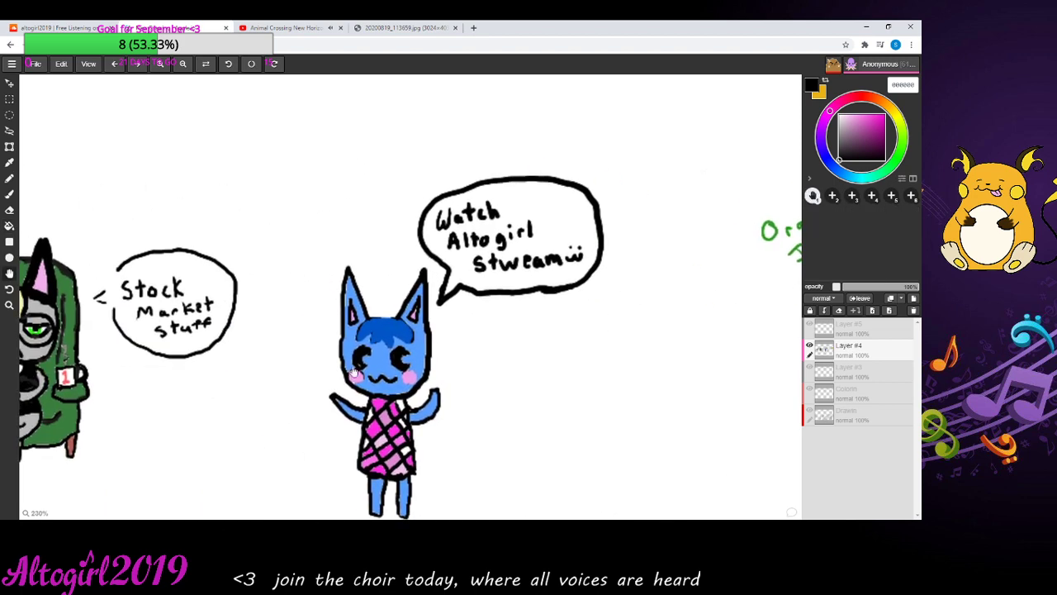
left_click_drag(297, 383, 567, 284)
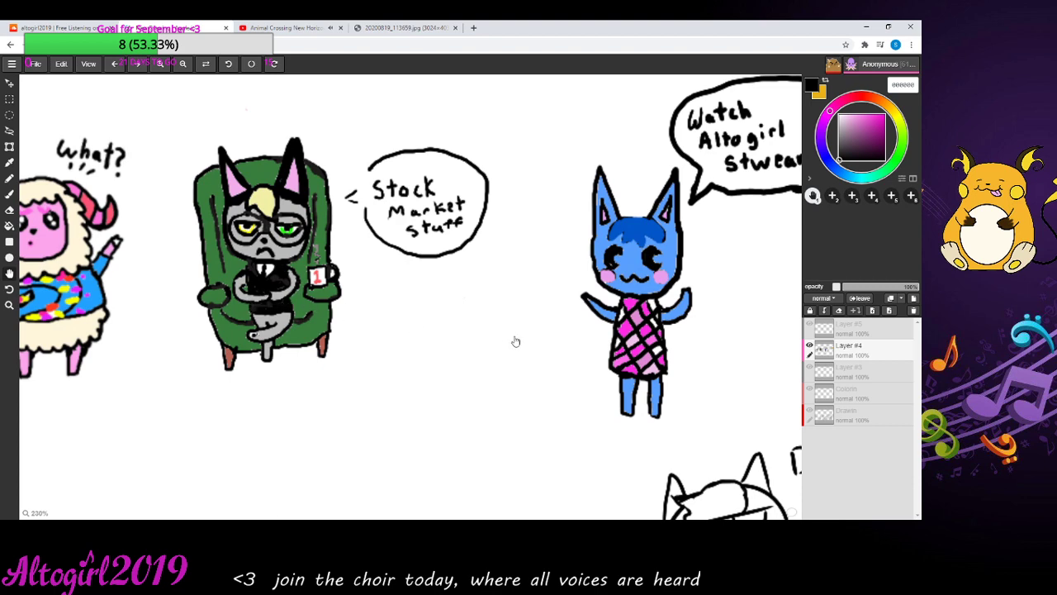
left_click_drag(522, 346, 368, 355)
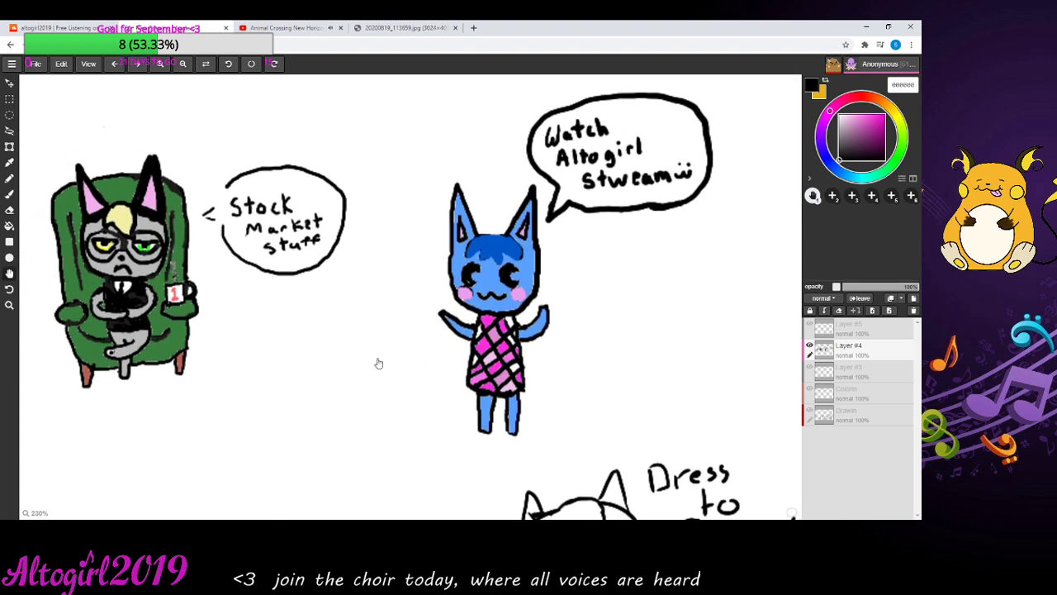
left_click_drag(626, 349, 155, 366)
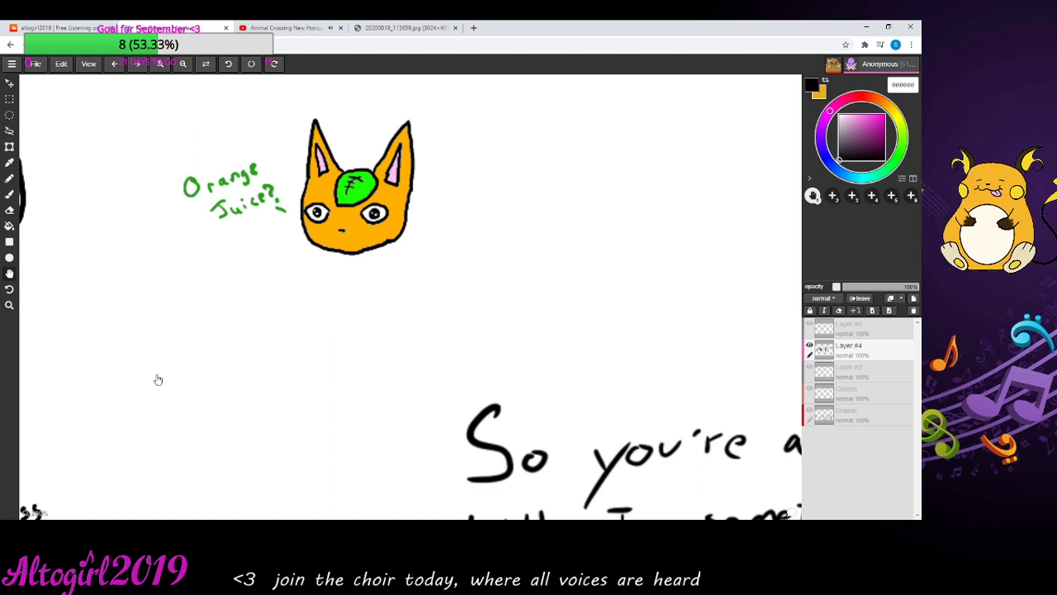
left_click(892, 168)
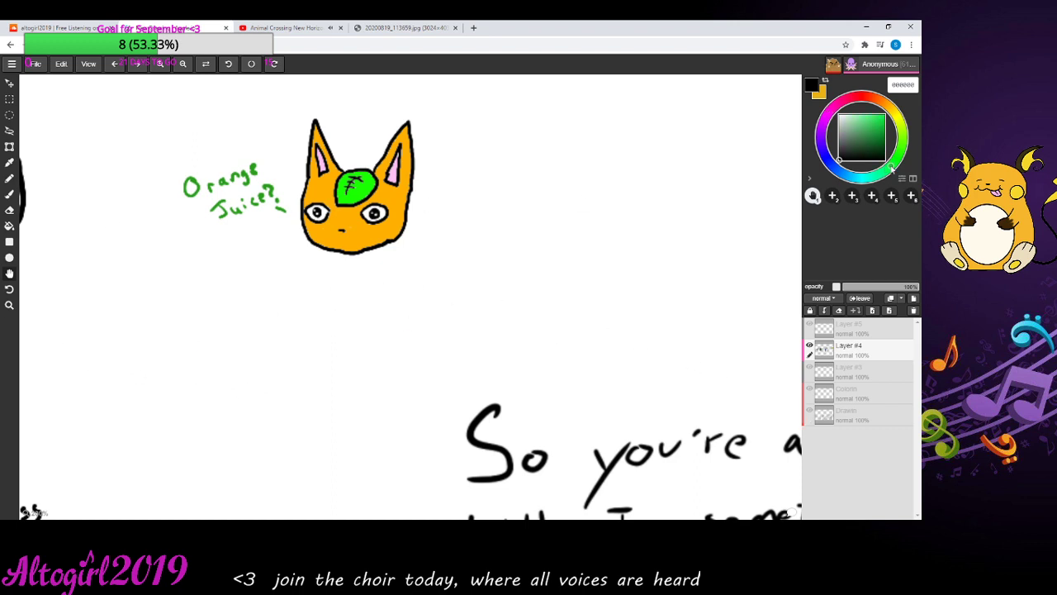
left_click(858, 161)
left_click(10, 195)
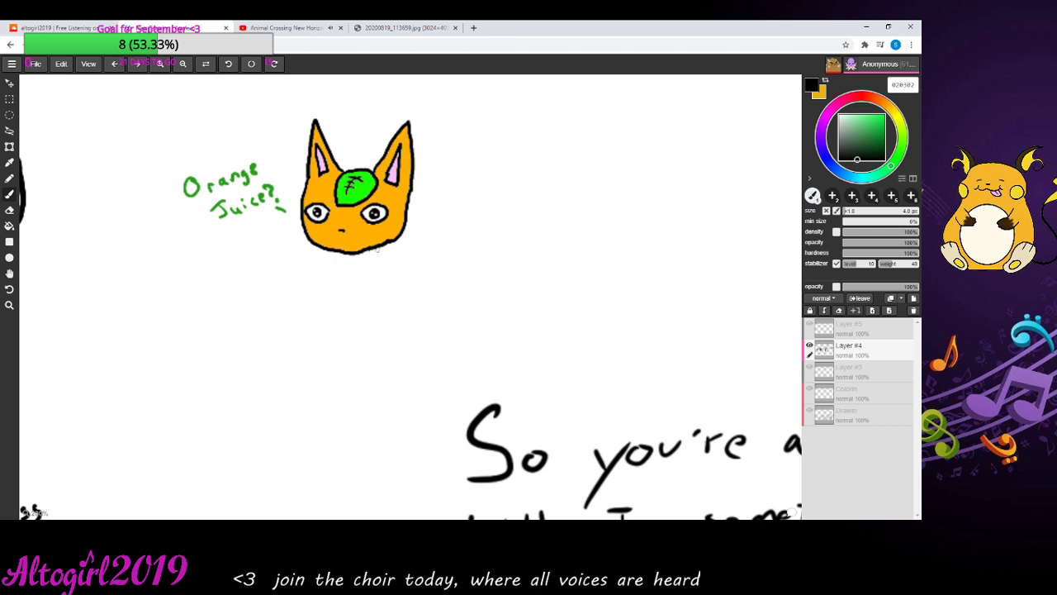
left_click_drag(372, 253, 372, 267)
left_click_drag(368, 315, 357, 316)
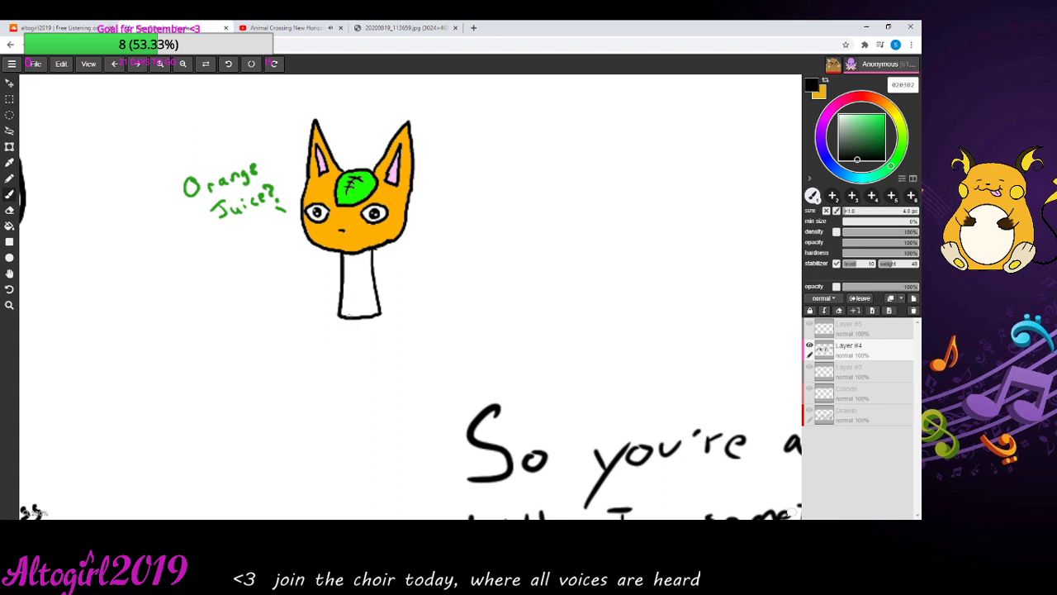
left_click_drag(349, 319, 351, 331)
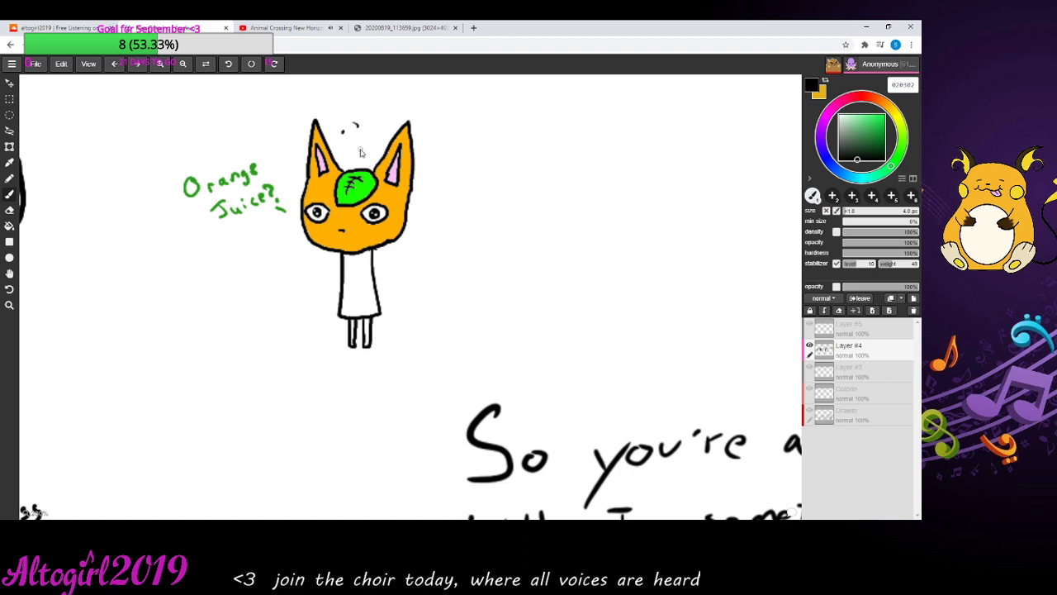
- Draw a small black question mark above the cat's head between the ears, erasing the misdrawn first strokes
left_click_drag(348, 124, 347, 133)
key("e")
left_click_drag(355, 124, 352, 124)
key("b")
mouse_move(349, 123)
left_mouse_down()
mouse_move(364, 132)
mouse_move(359, 148)
left_mouse_up()
left_click(359, 150)
- Try bent arms on both sides of the cat's body and erase them again
left_click_drag(384, 257, 384, 269)
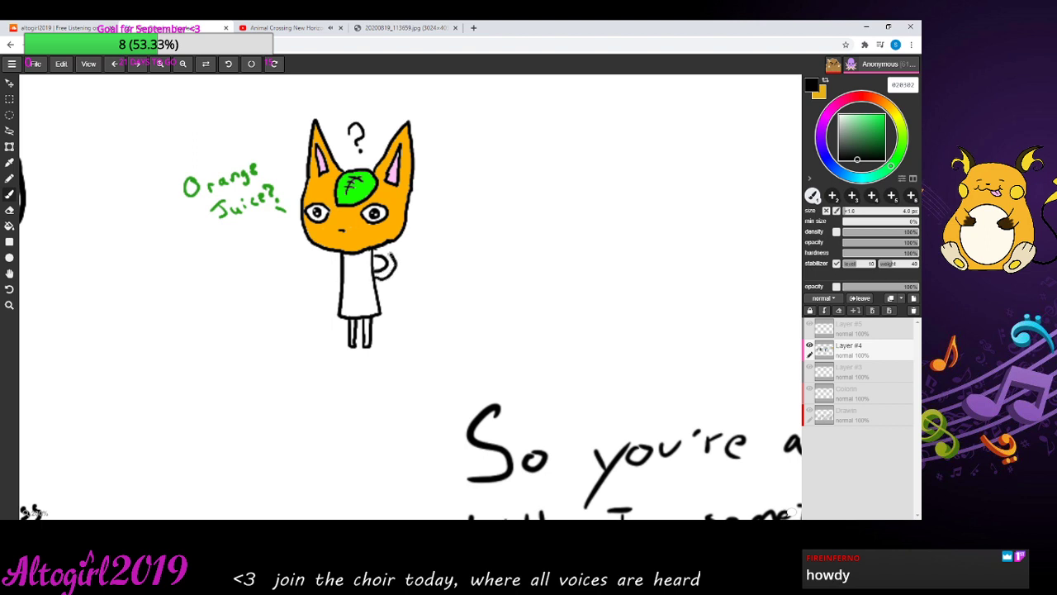
left_click_drag(391, 254, 382, 250)
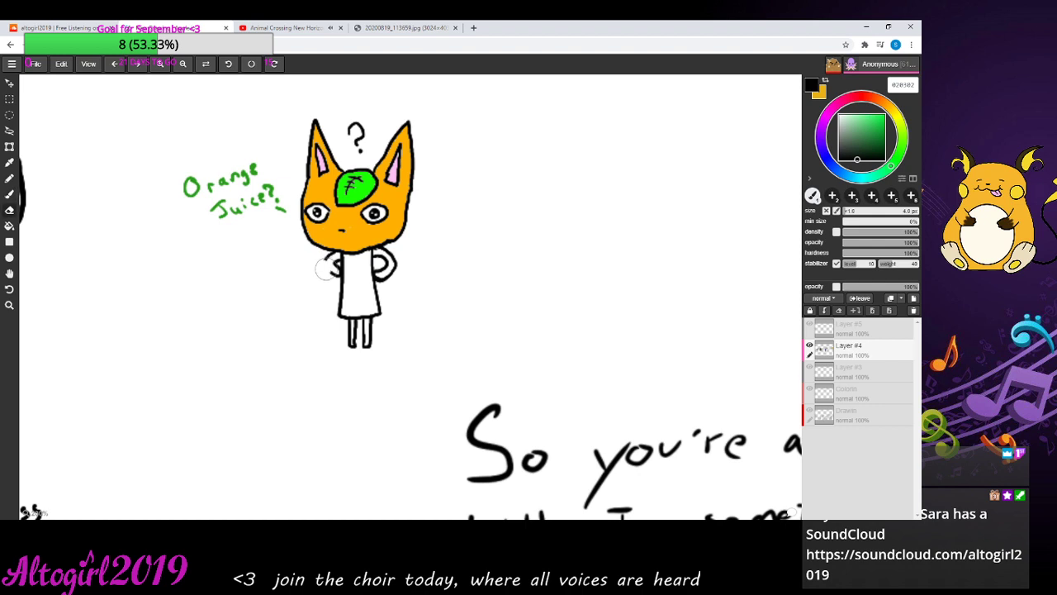
mouse_move(327, 269)
left_mouse_down()
mouse_move(334, 273)
mouse_move(328, 258)
left_mouse_up()
key("b")
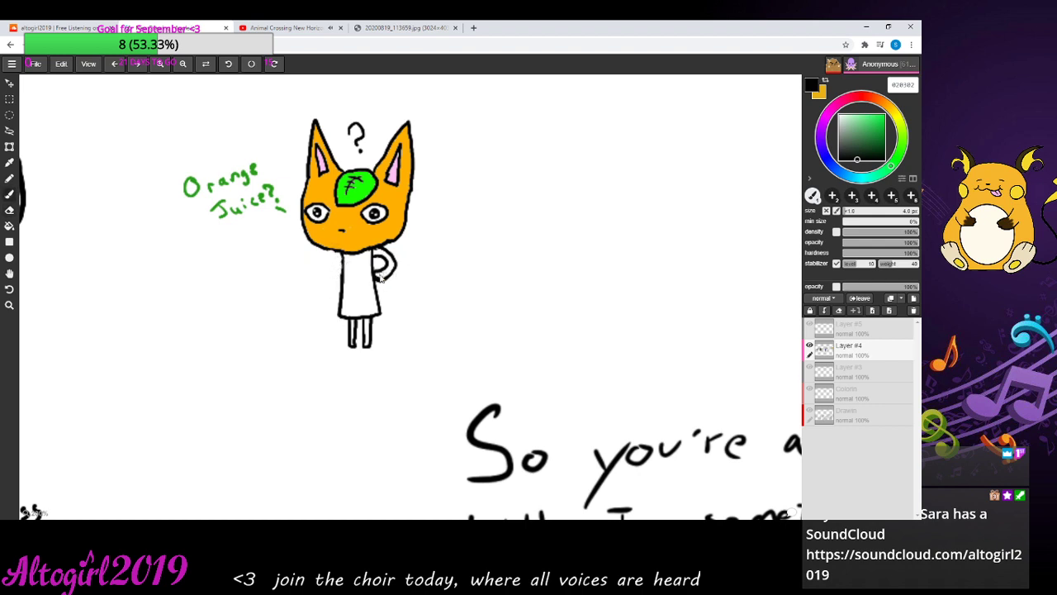
key("e")
mouse_move(380, 279)
left_mouse_down()
mouse_move(392, 255)
mouse_move(381, 257)
mouse_move(387, 270)
mouse_move(335, 275)
left_mouse_up()
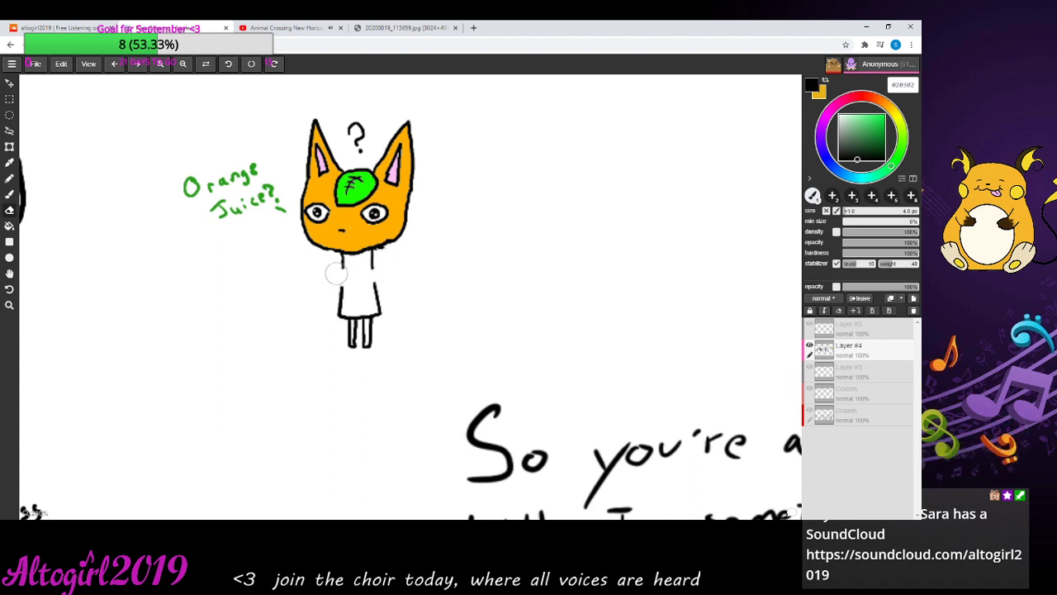
key("b")
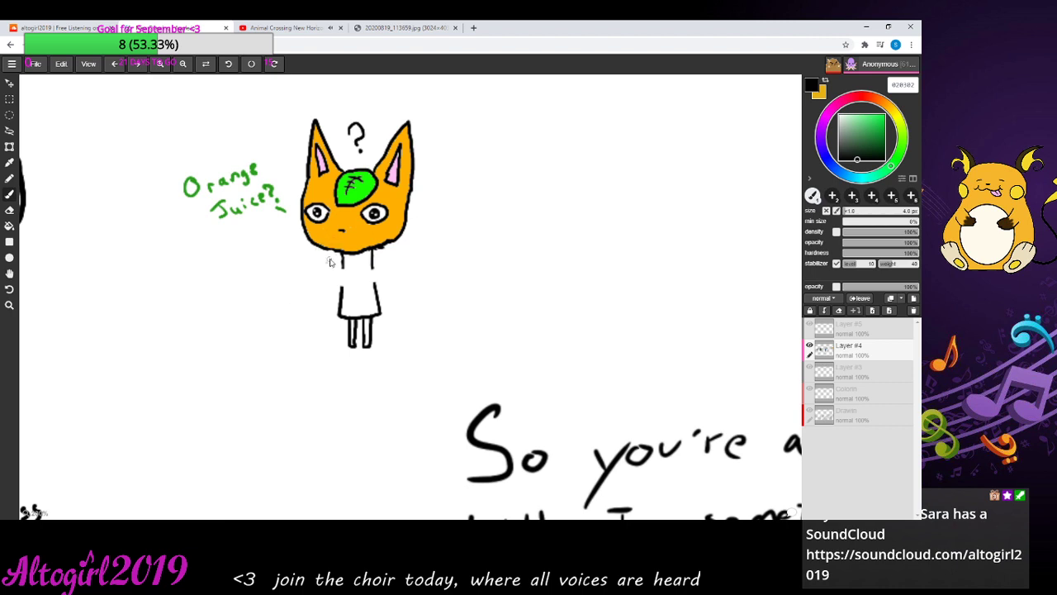
- Draw the character's bent arms and raised hand in black outline across the torso beneath the head
mouse_move(331, 255)
left_mouse_down()
mouse_move(337, 276)
mouse_move(357, 280)
mouse_move(378, 277)
mouse_move(377, 255)
mouse_move(369, 273)
left_mouse_up()
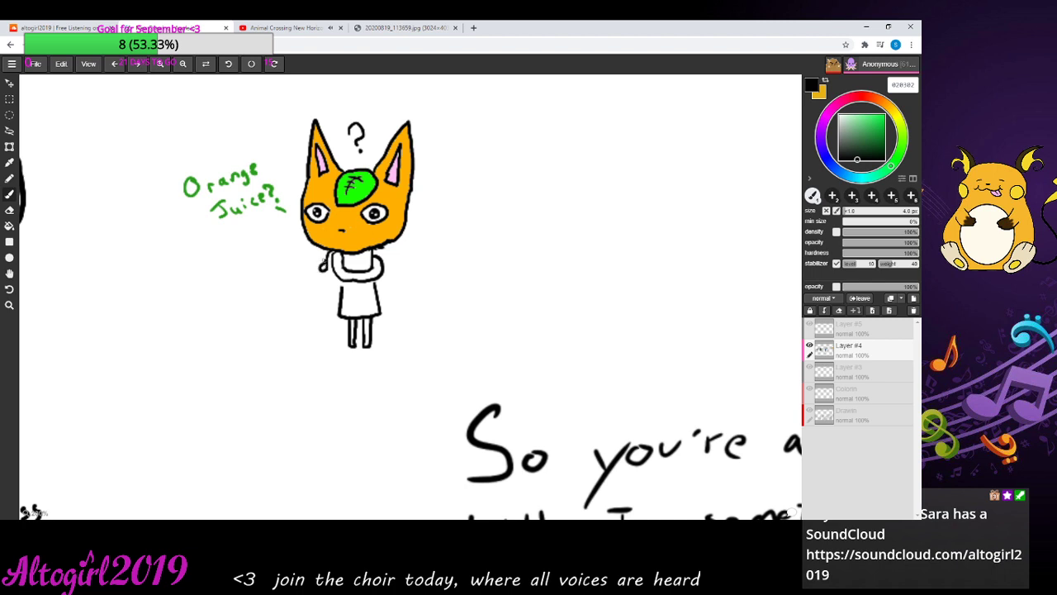
left_click_drag(322, 271, 319, 281)
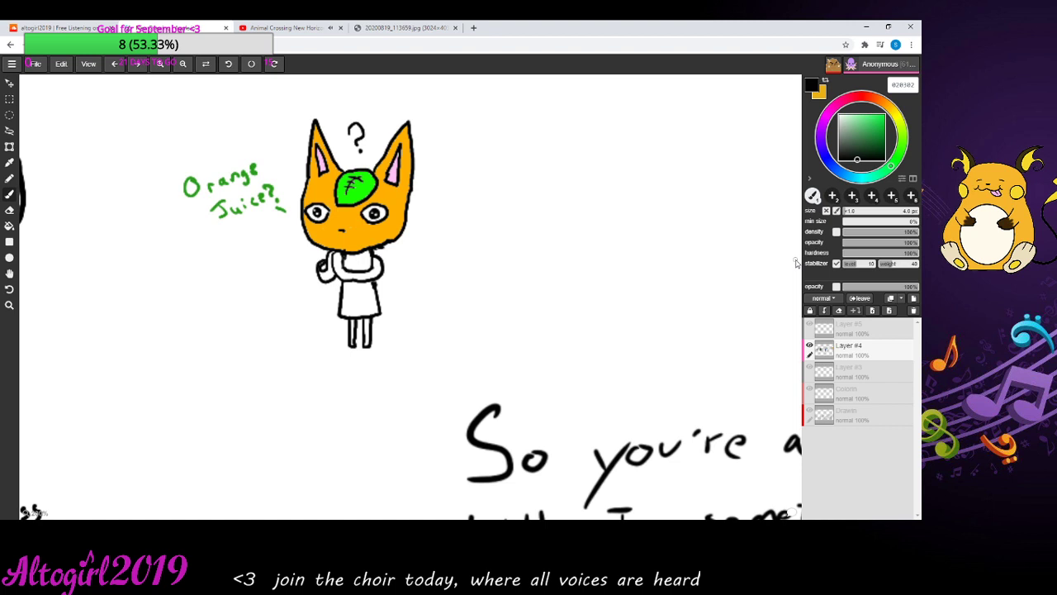
- Fill the skirt and bodice of the character's dress with medium green 33ae51
left_click(870, 129)
left_click(9, 225)
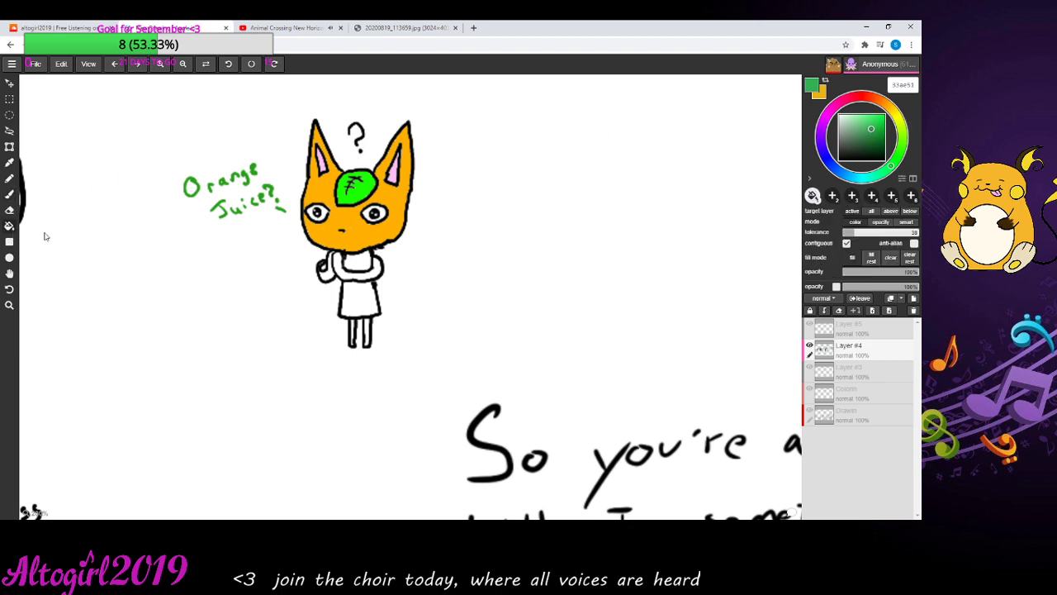
left_click(351, 306)
left_click(361, 264)
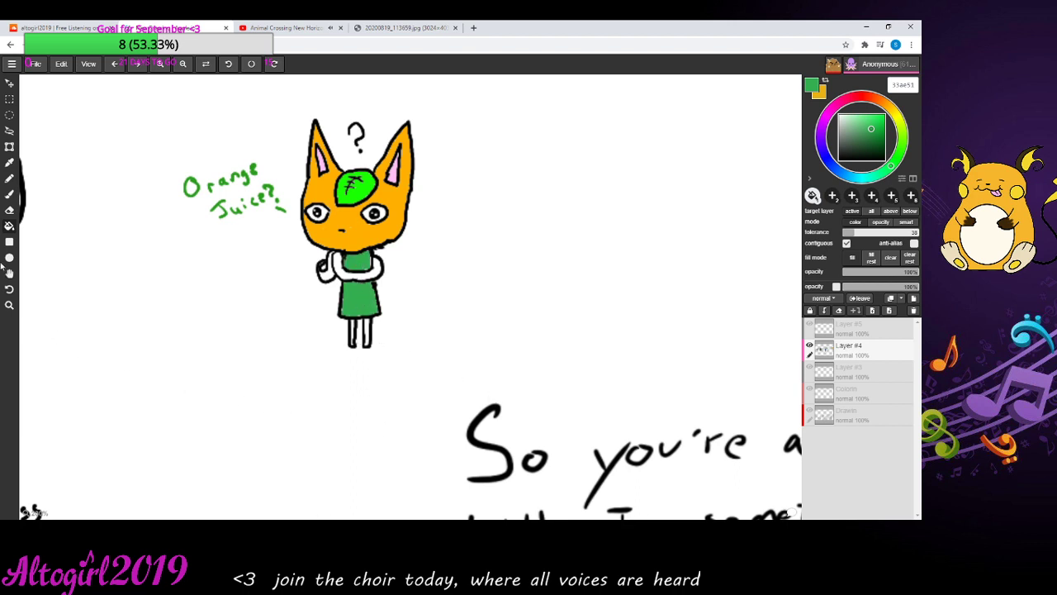
- Sample the orange of the character's face and fill the arms, hand and both legs with it
left_click(10, 164)
left_click(346, 212)
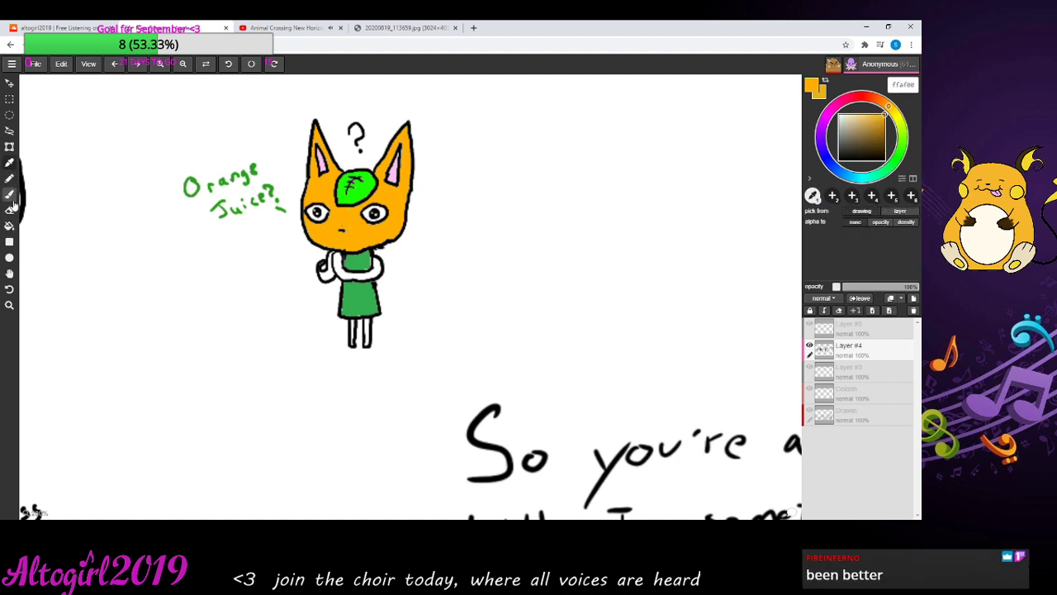
left_click(10, 226)
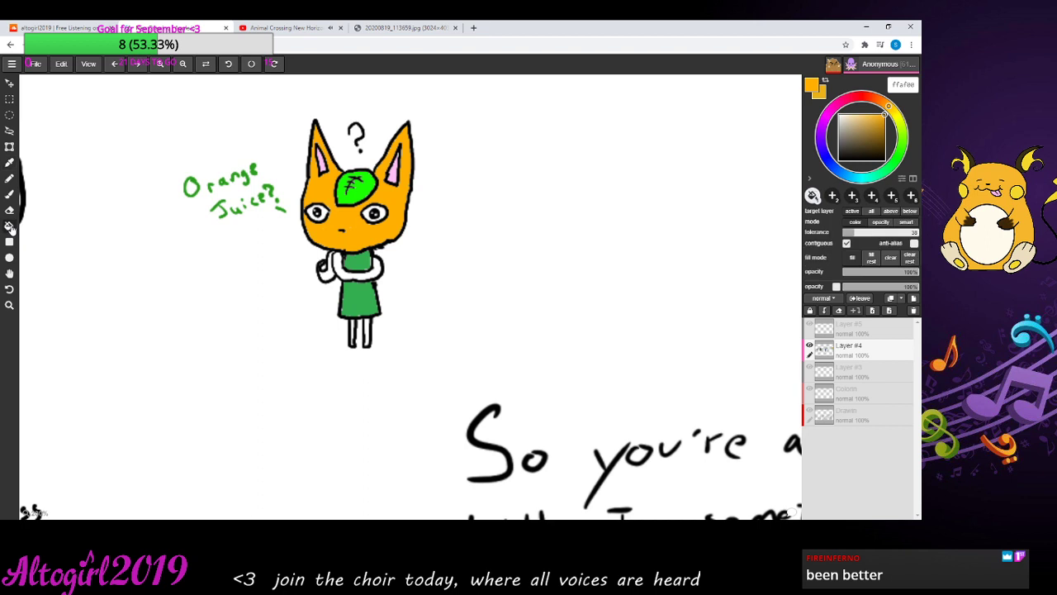
left_click(336, 267)
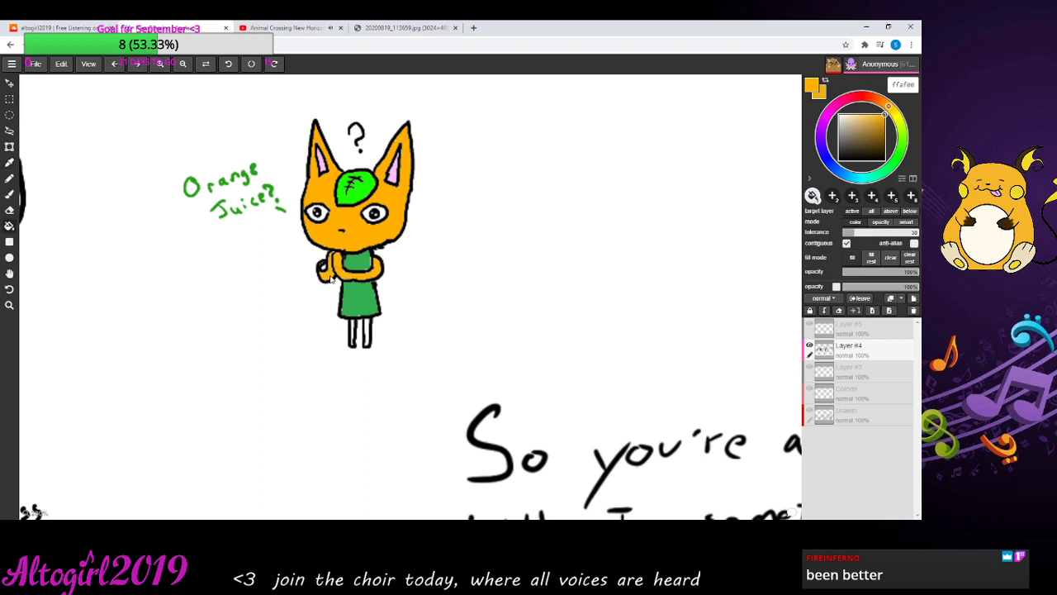
left_click(332, 278)
left_click(368, 331)
left_click(354, 330)
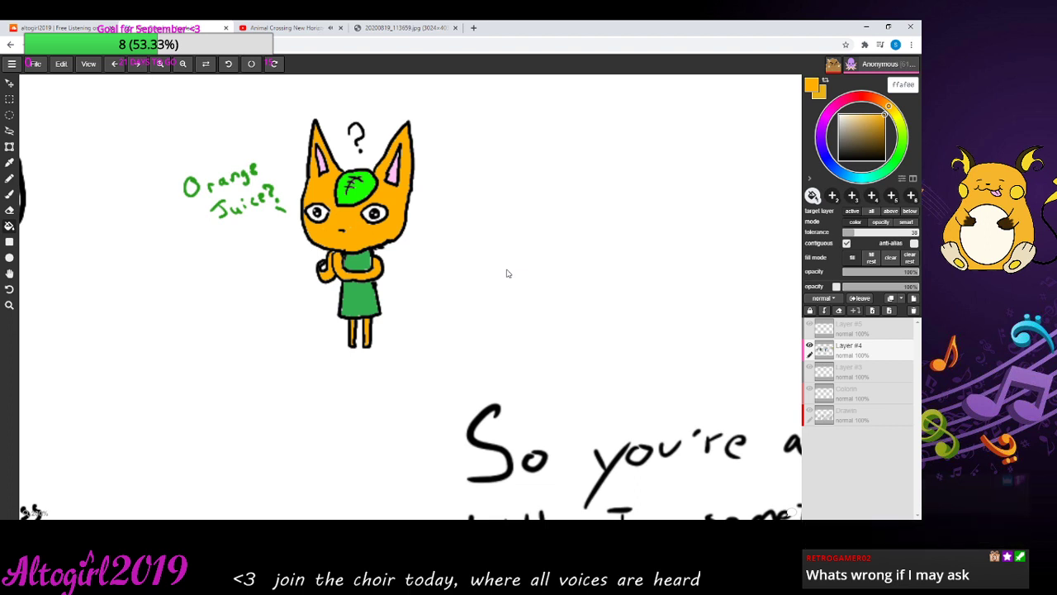
- Fill the small shape at the character's raised hand with black, and undo the stray black background fill
left_click_drag(863, 160, 840, 160)
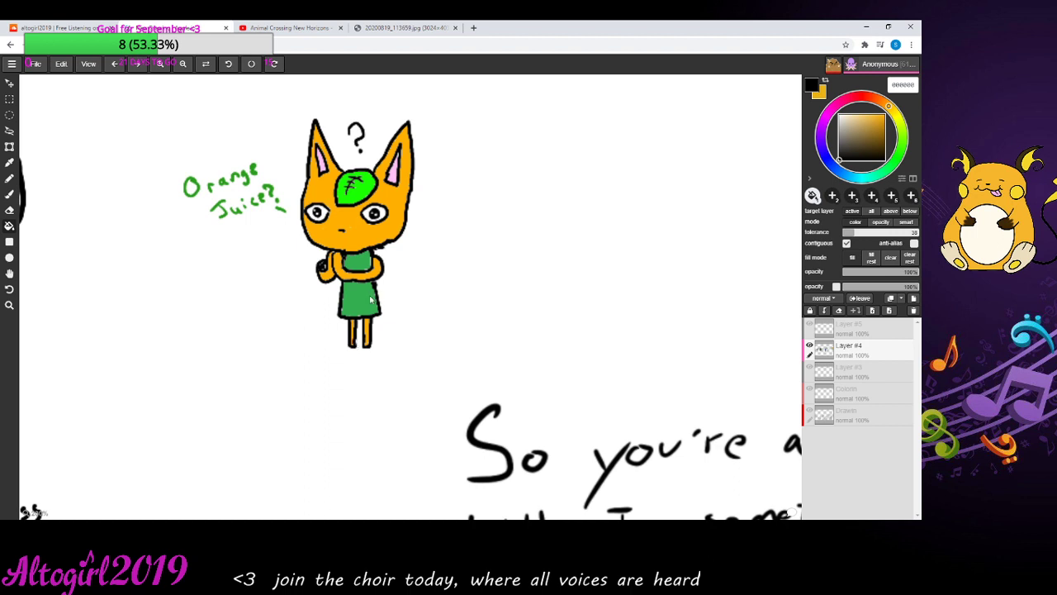
left_click(355, 347)
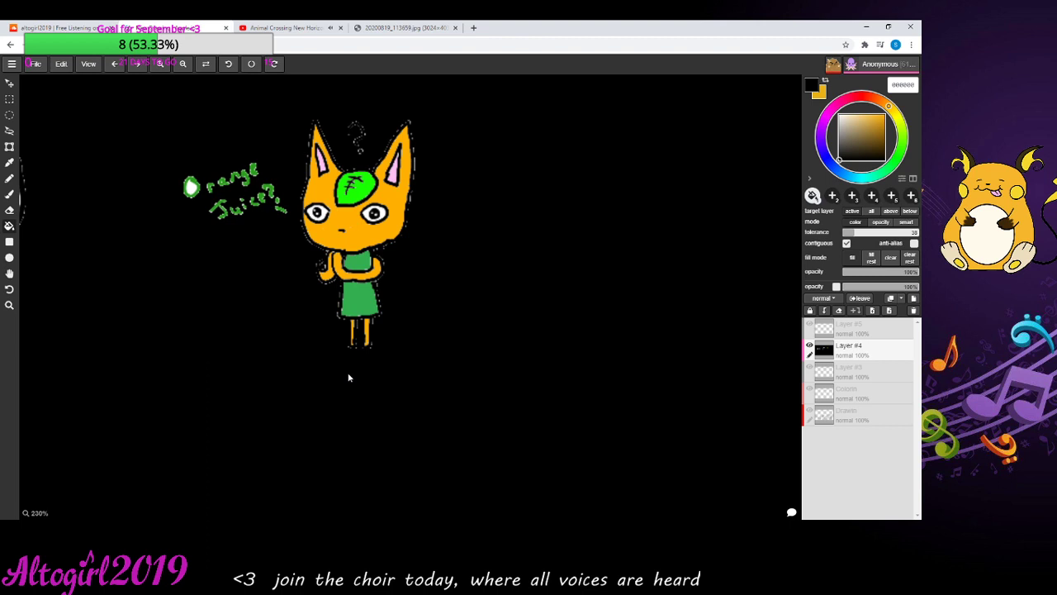
left_click(111, 64)
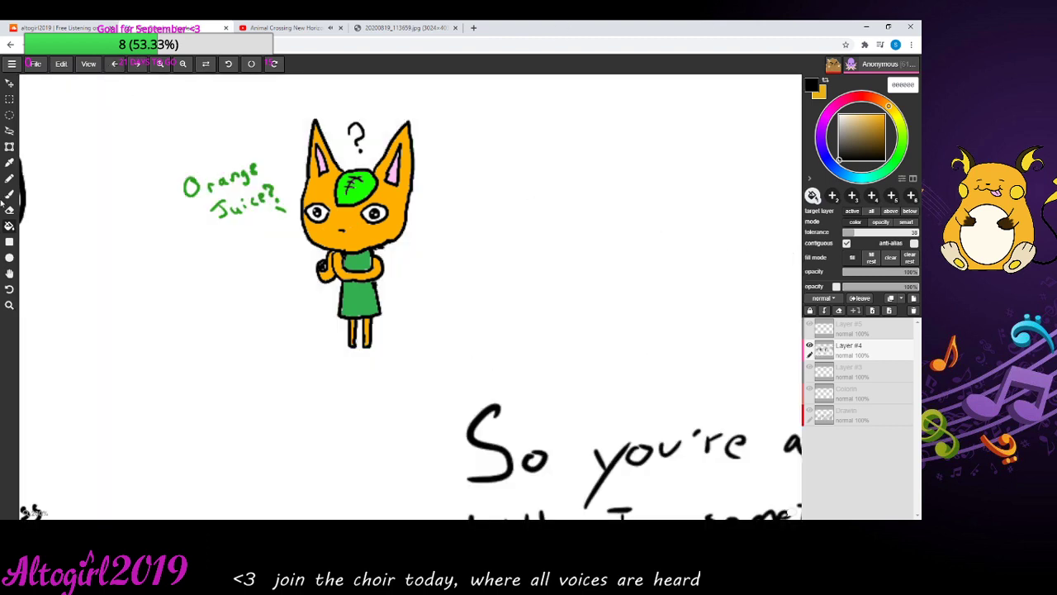
left_click(9, 274)
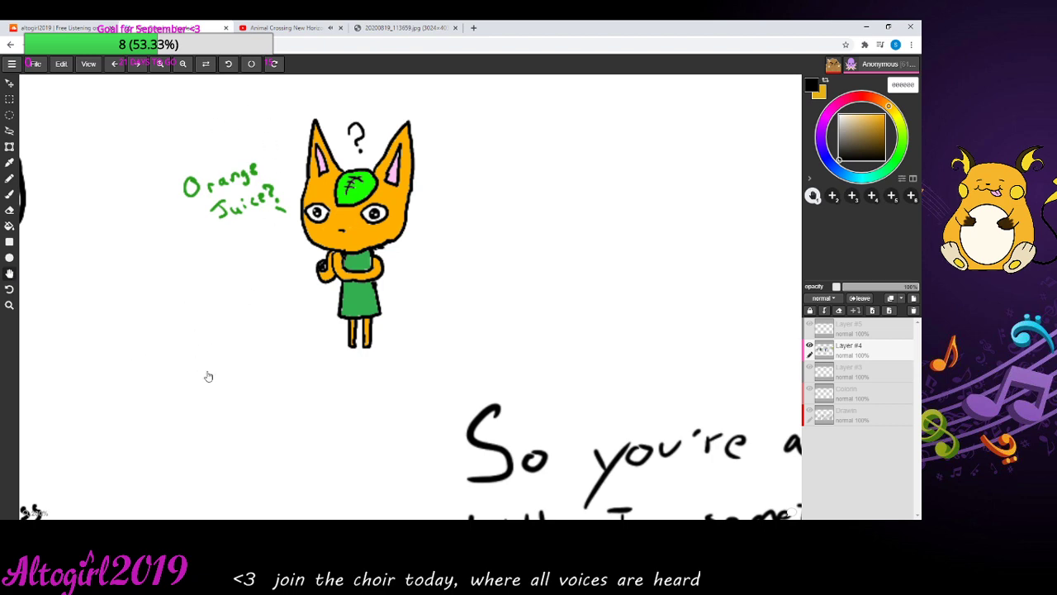
mouse_move(208, 377)
left_mouse_down()
mouse_move(300, 161)
mouse_move(272, 441)
mouse_move(275, 432)
left_mouse_up()
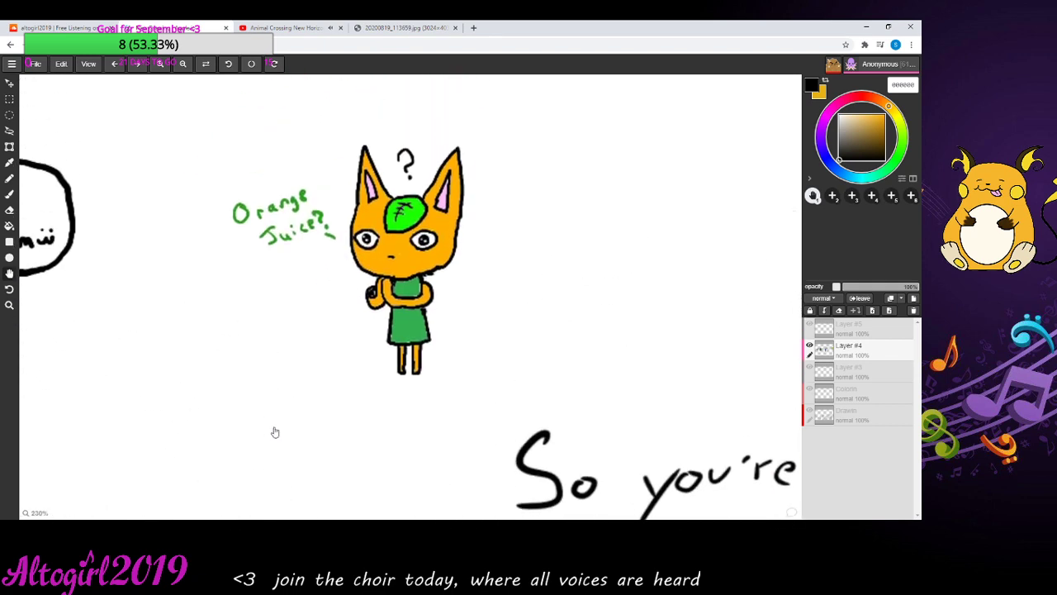
scroll(354, 421, "down", 2)
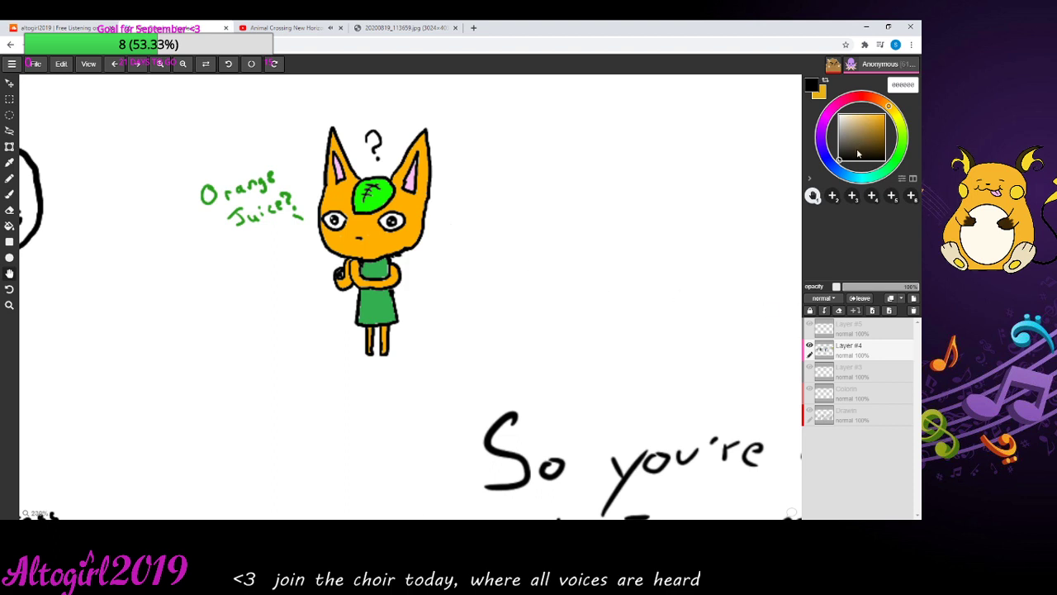
left_click(882, 119)
left_click_drag(881, 121, 887, 113)
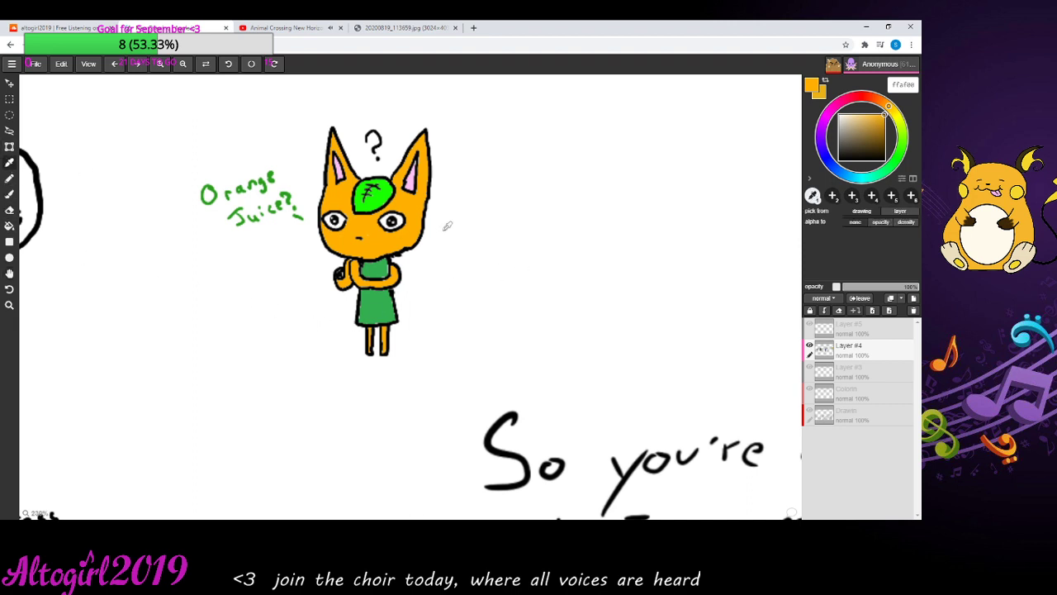
left_click(372, 224)
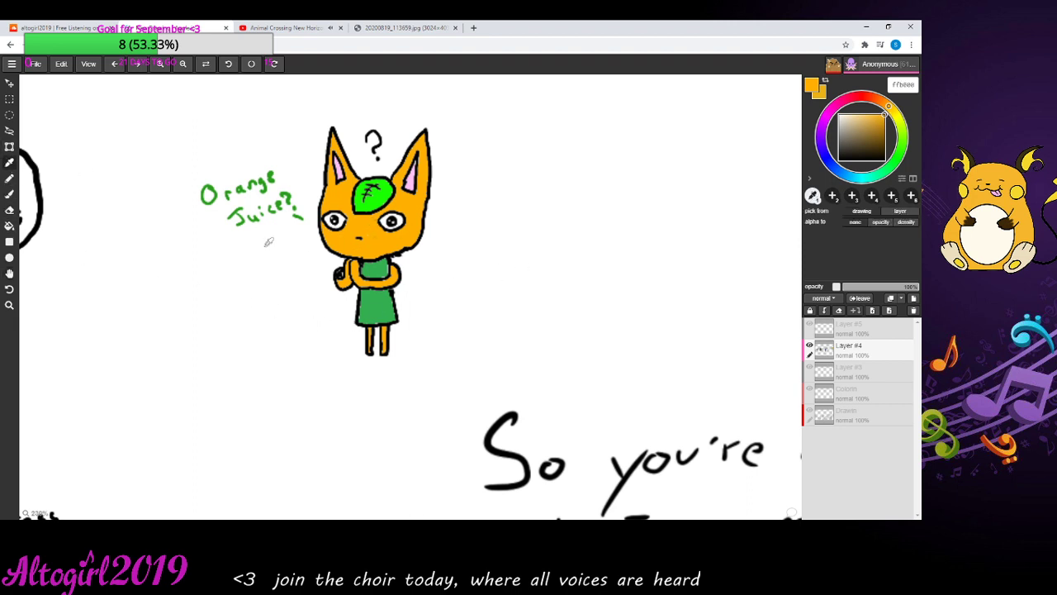
left_click(9, 189)
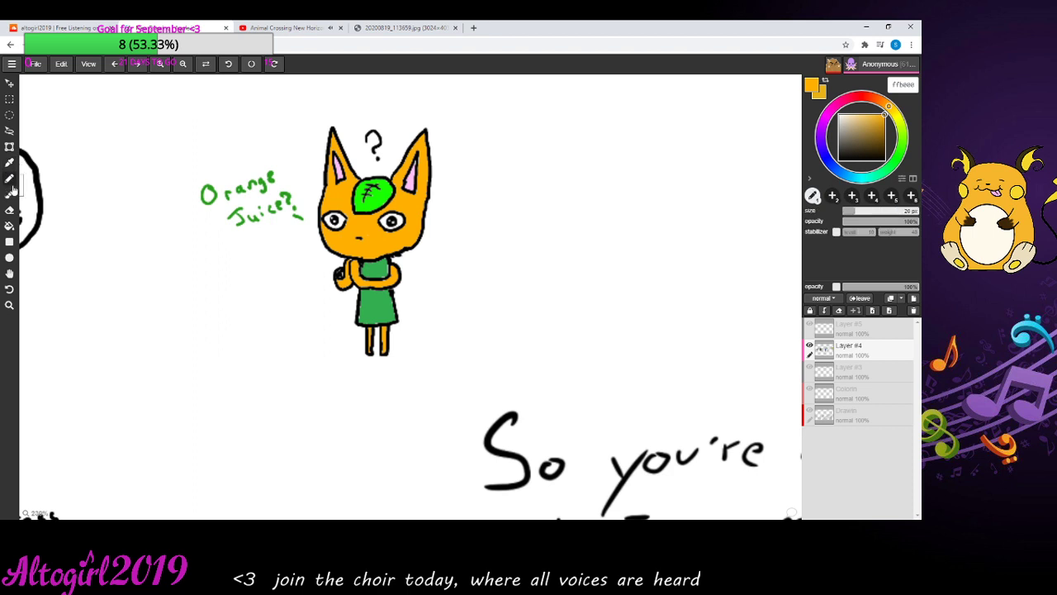
- Shade the lower edge of the leaf on the character's forehead with a darker green brush stroke and fill
left_click(12, 193)
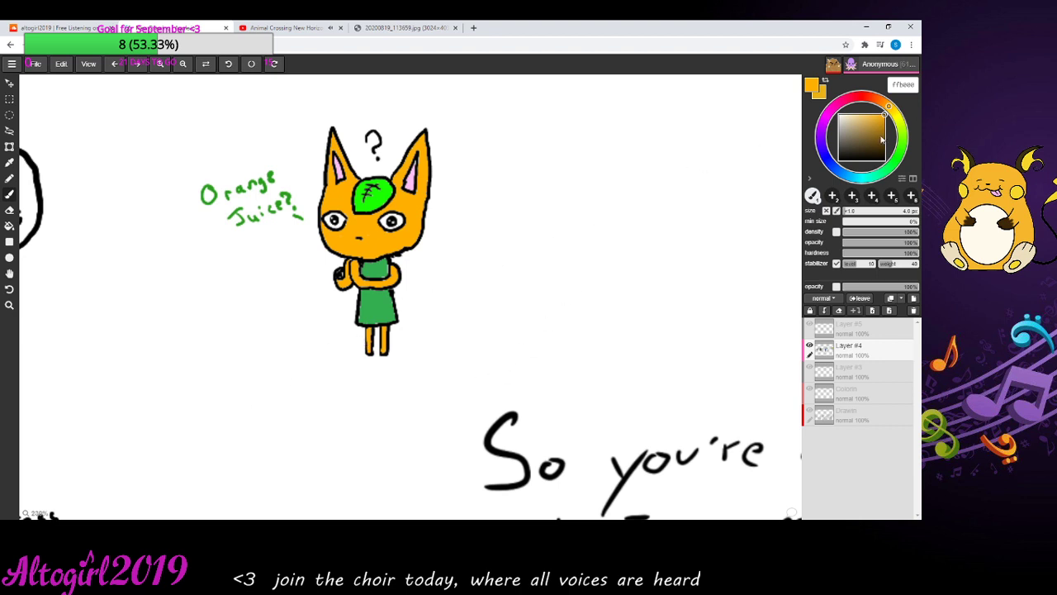
mouse_move(901, 155)
left_mouse_down()
mouse_move(896, 169)
mouse_move(907, 140)
left_mouse_up()
left_click(879, 130)
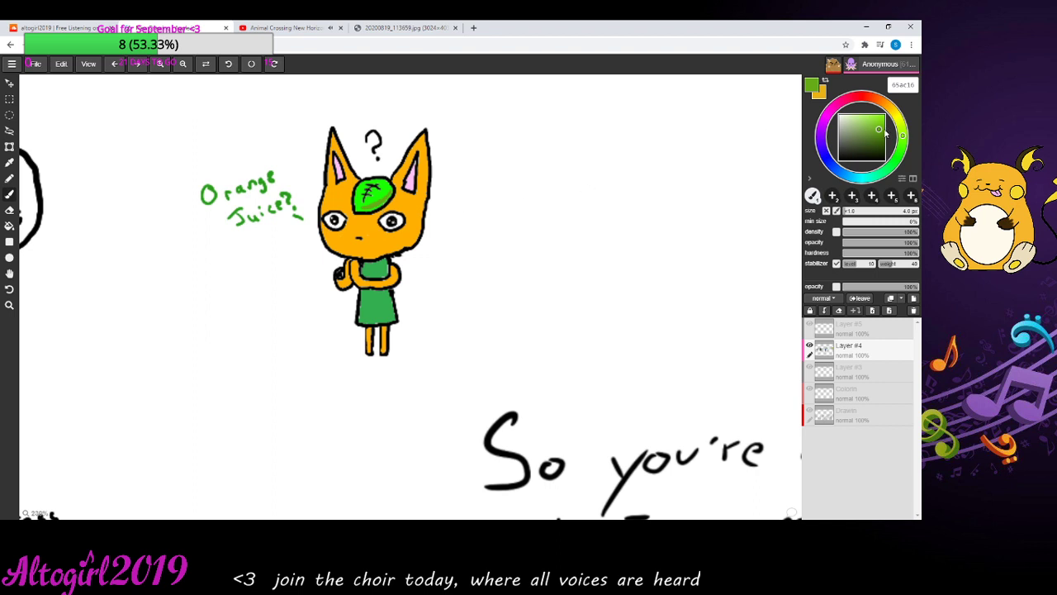
left_click(884, 129)
mouse_move(883, 128)
left_mouse_down()
mouse_move(879, 120)
mouse_move(880, 141)
mouse_move(867, 128)
mouse_move(899, 161)
mouse_move(882, 134)
left_mouse_up()
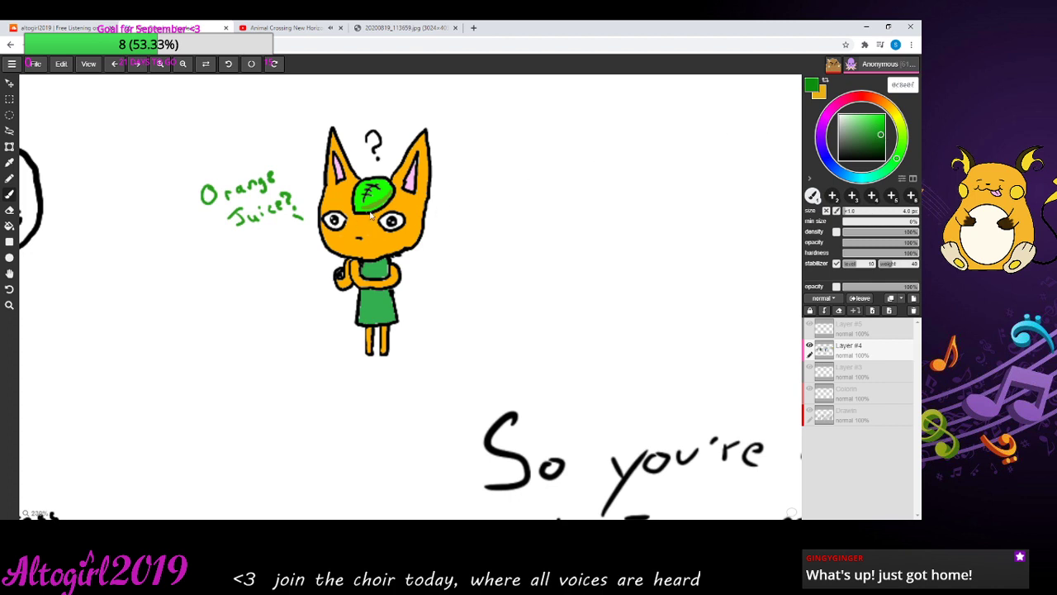
left_click(10, 228)
left_click(374, 209)
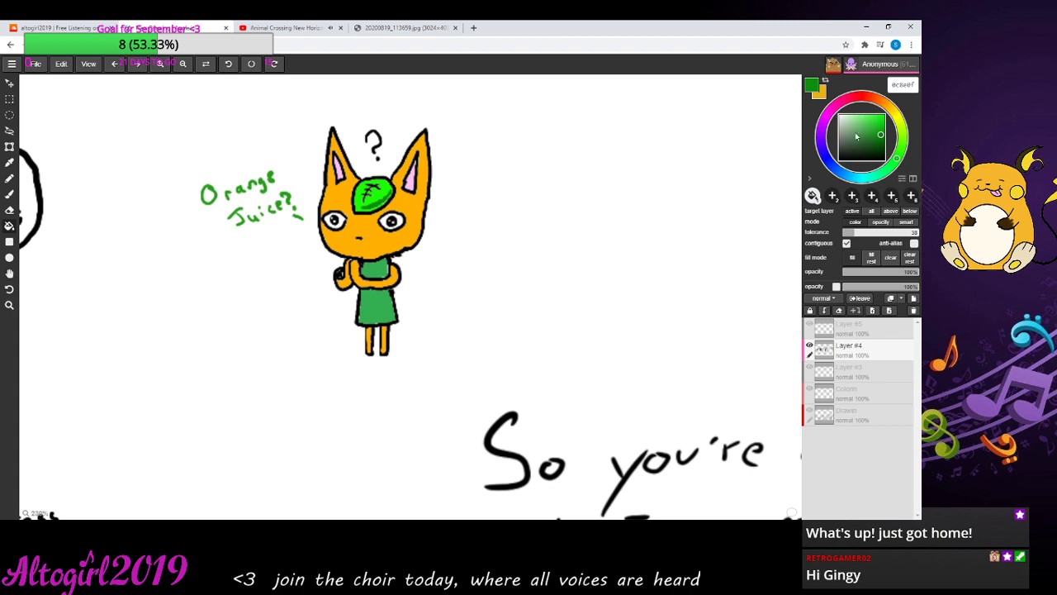
left_click_drag(881, 138, 876, 160)
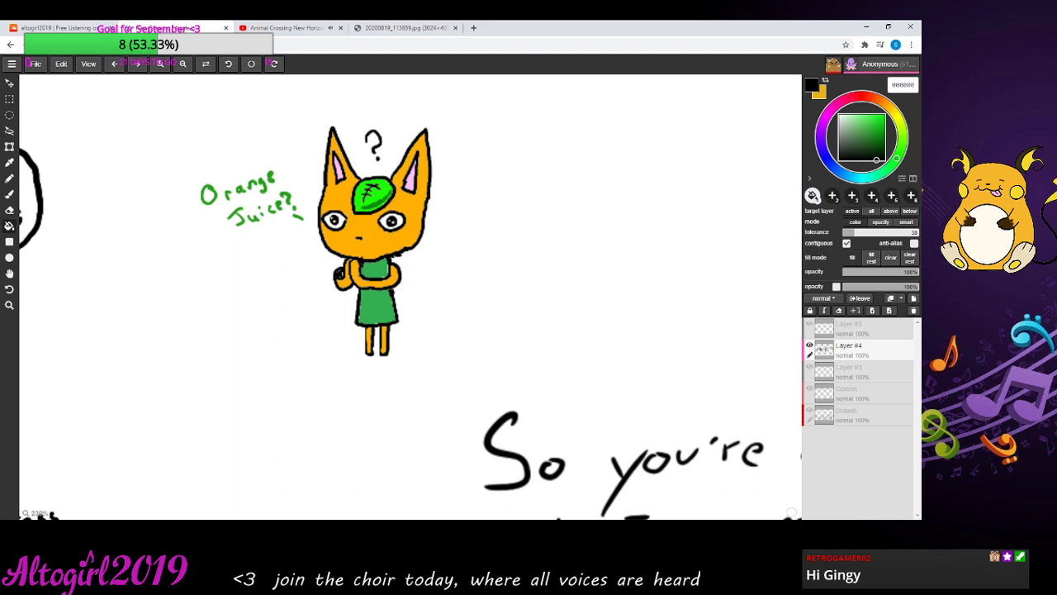
left_click(162, 228)
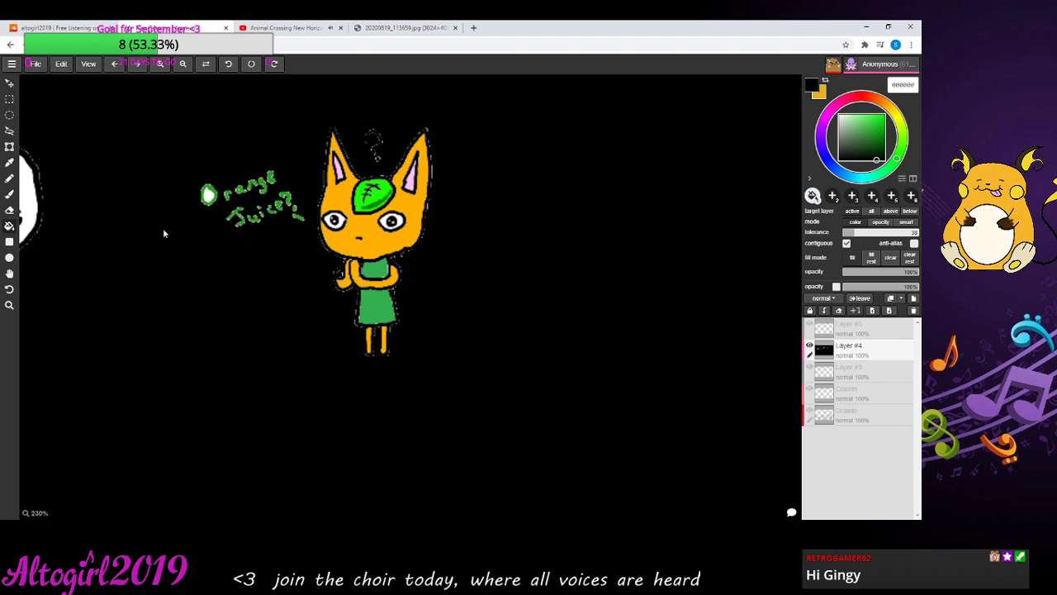
left_click(114, 63)
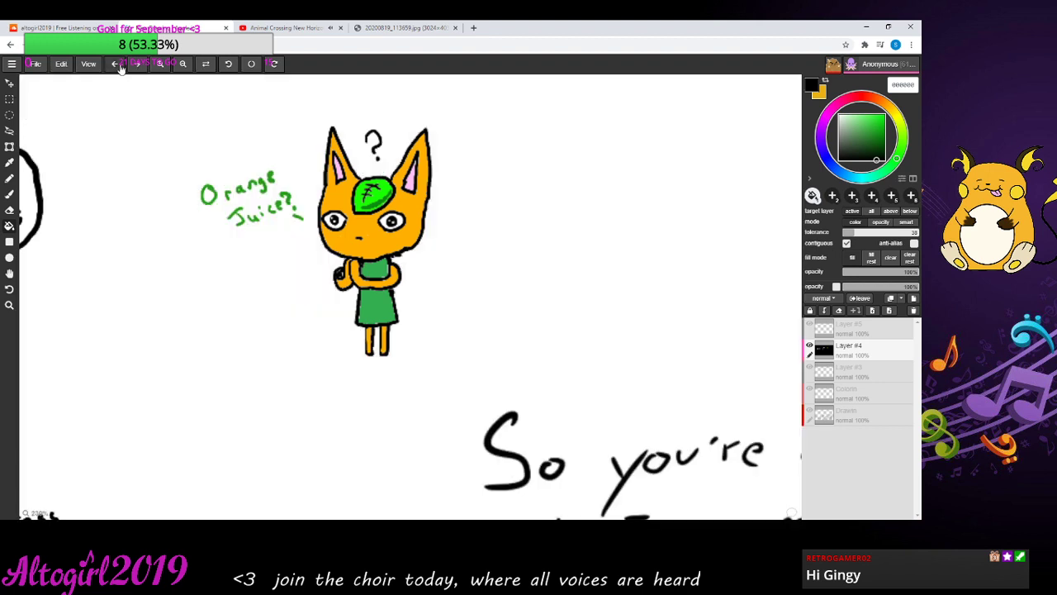
- Mix a light yellow-orange and brush small freckles onto the character's face between the eyes
left_click(10, 195)
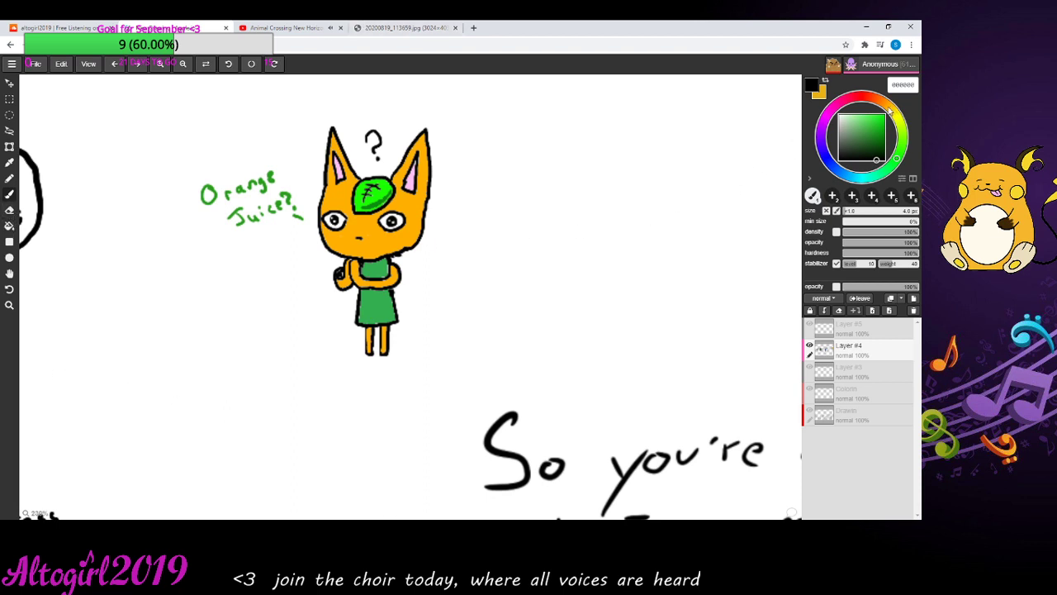
left_click(890, 108)
left_click(877, 115)
left_click_drag(880, 114, 882, 122)
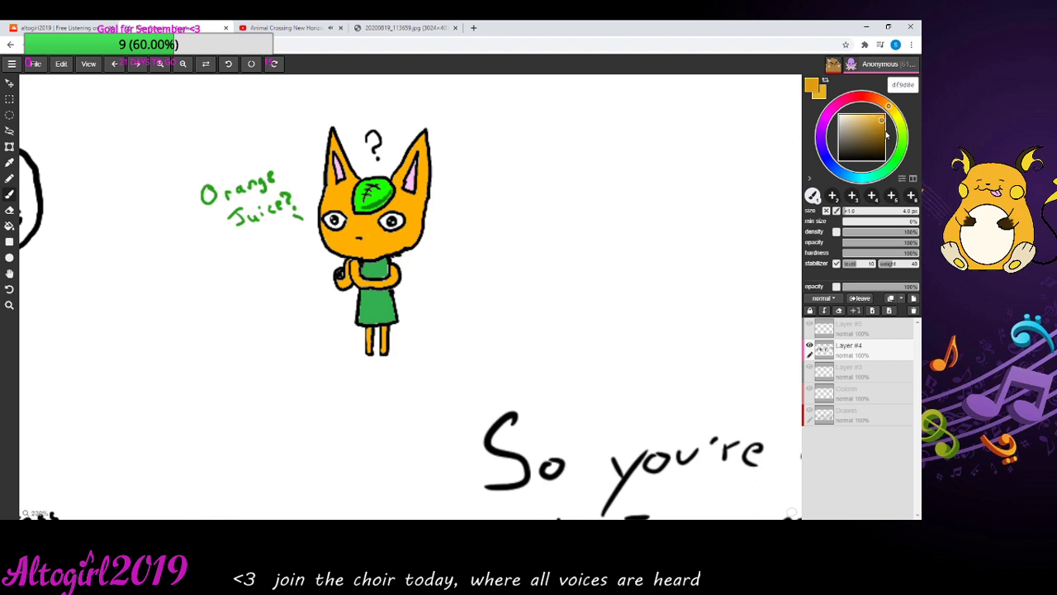
left_click(902, 117)
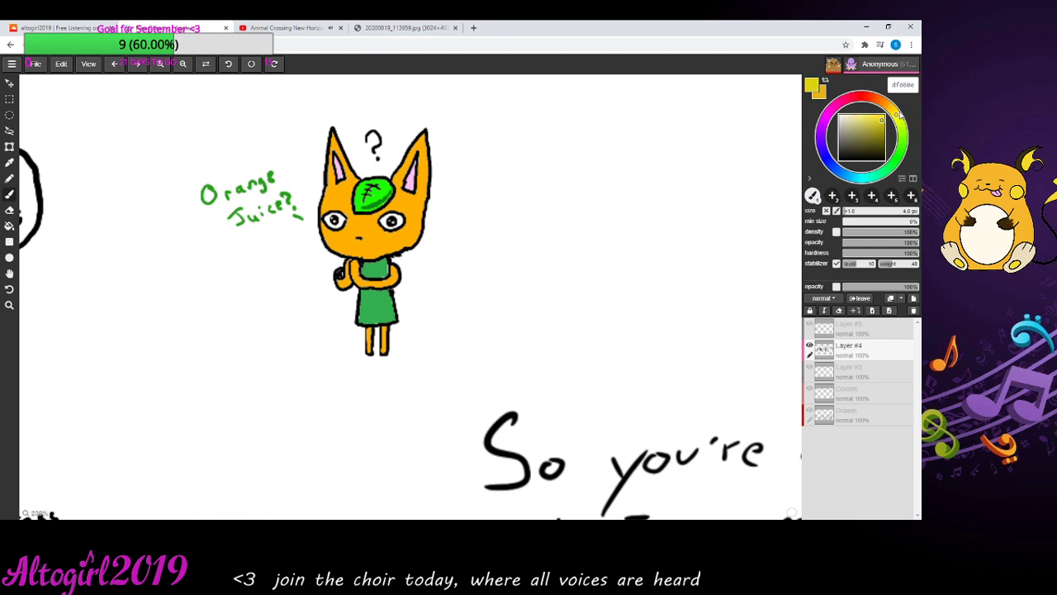
left_click(893, 111)
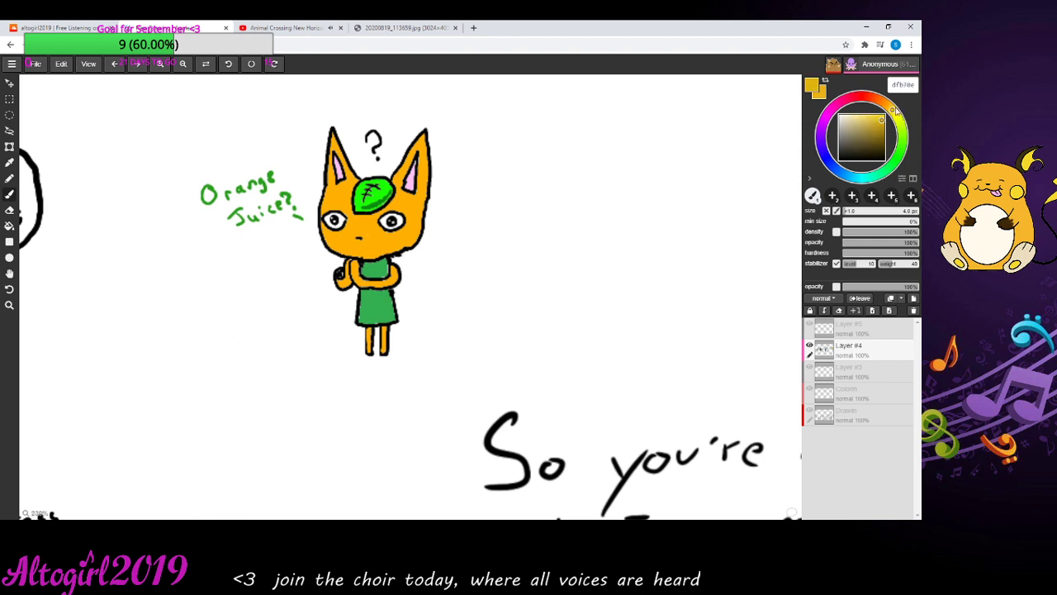
left_click(882, 120)
left_click_drag(882, 120, 873, 117)
left_click_drag(355, 235, 361, 237)
- Set the colour to black and look over the neighbouring blue cat drawing before returning to the orange character
left_click(863, 162)
left_click(16, 281)
mouse_move(35, 286)
left_mouse_down()
mouse_move(289, 342)
mouse_move(666, 309)
left_mouse_up()
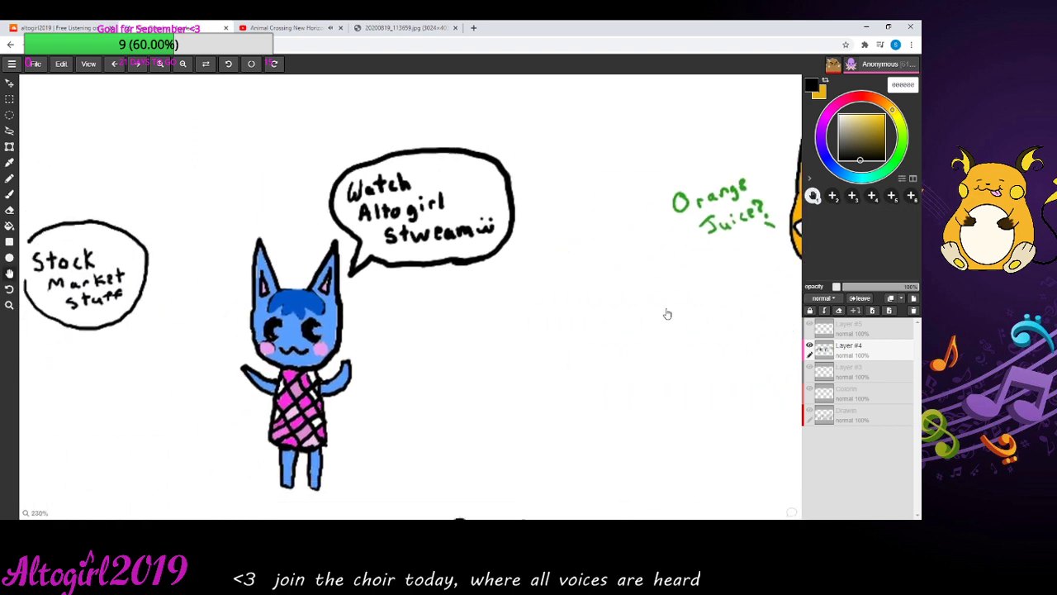
left_click_drag(474, 326, 793, 383)
left_click_drag(436, 383, 75, 355)
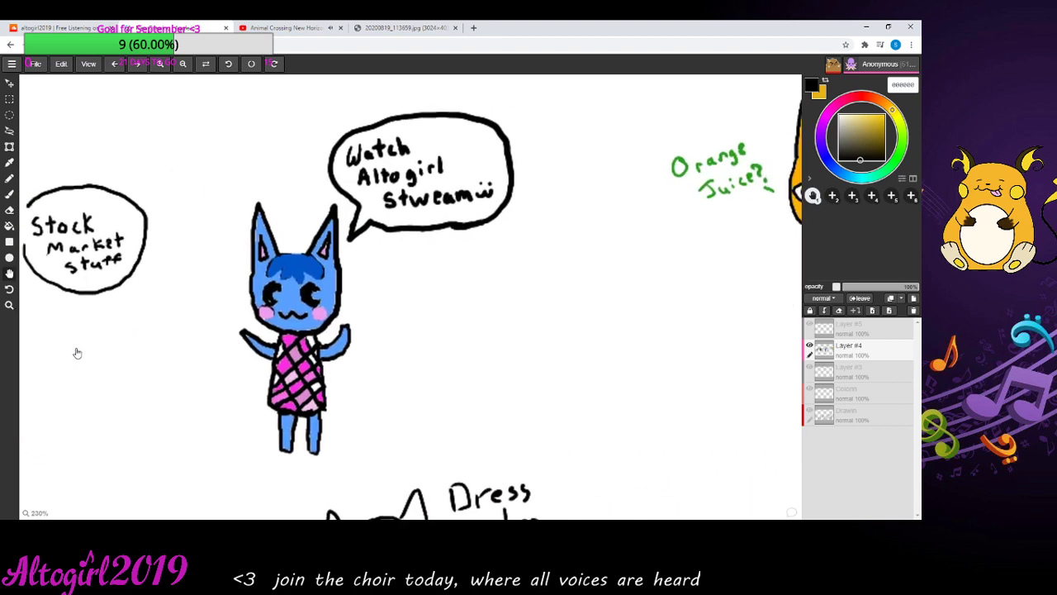
left_click_drag(711, 389, 274, 427)
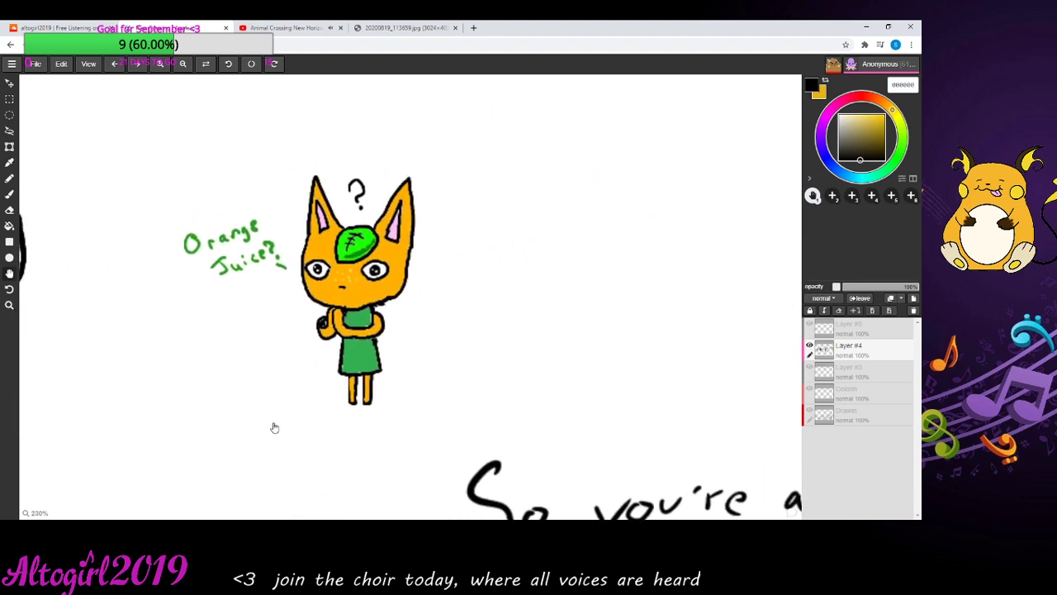
left_click_drag(583, 309, 646, 267)
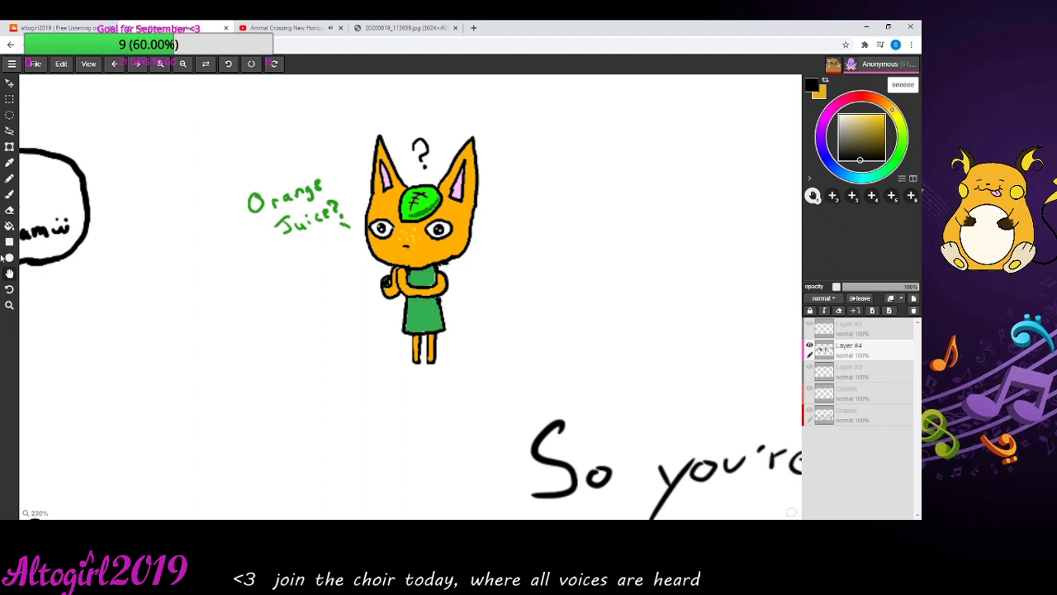
left_click(9, 194)
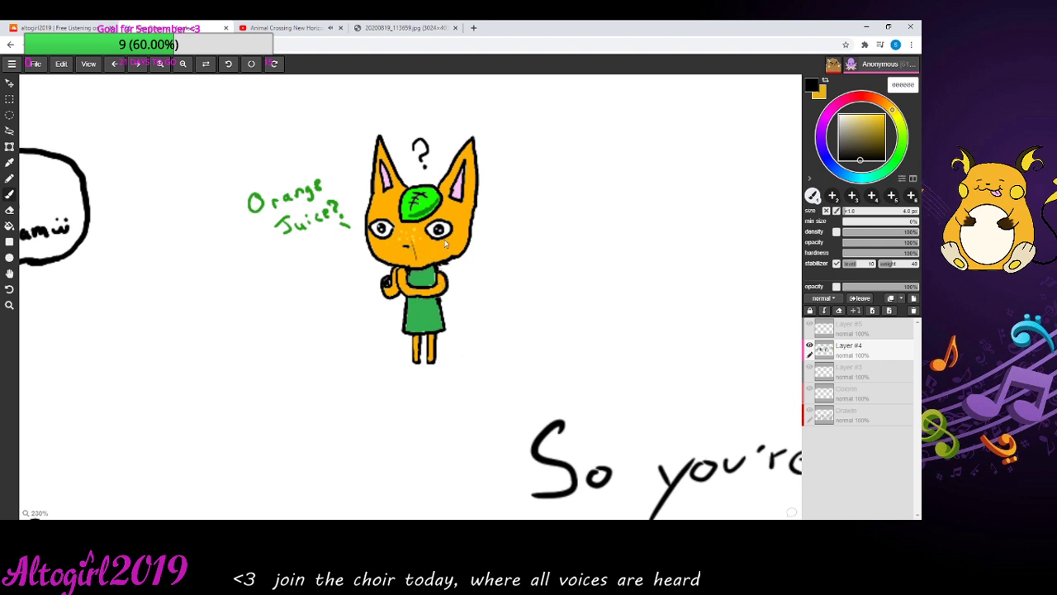
left_click(114, 64)
left_click_drag(383, 160, 383, 171)
left_click(9, 274)
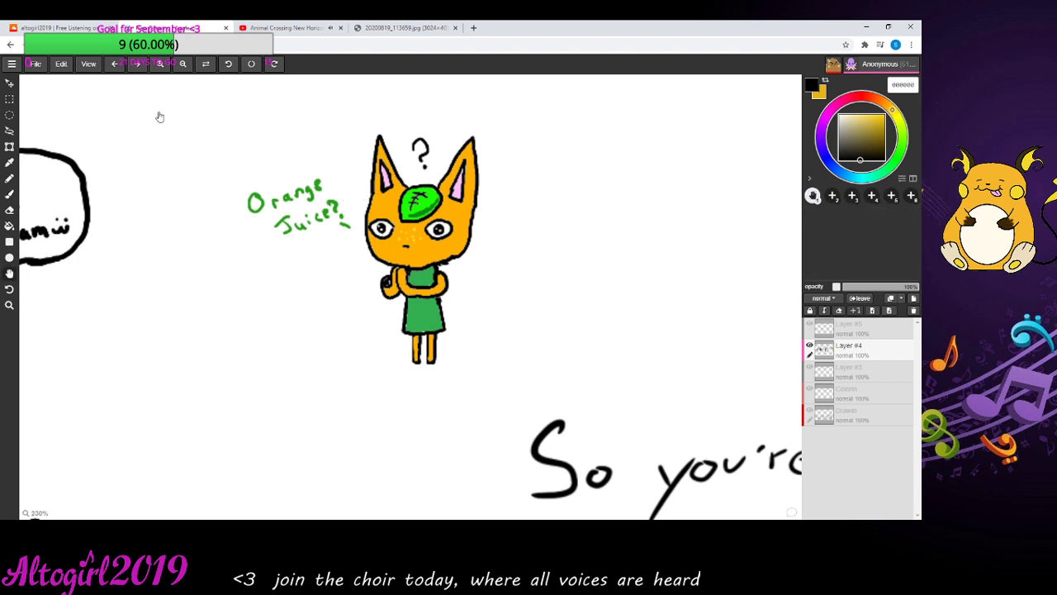
mouse_move(267, 405)
left_mouse_down()
mouse_move(120, 336)
mouse_move(47, 278)
mouse_move(118, 158)
mouse_move(161, 190)
mouse_move(278, 326)
mouse_move(313, 384)
left_mouse_up()
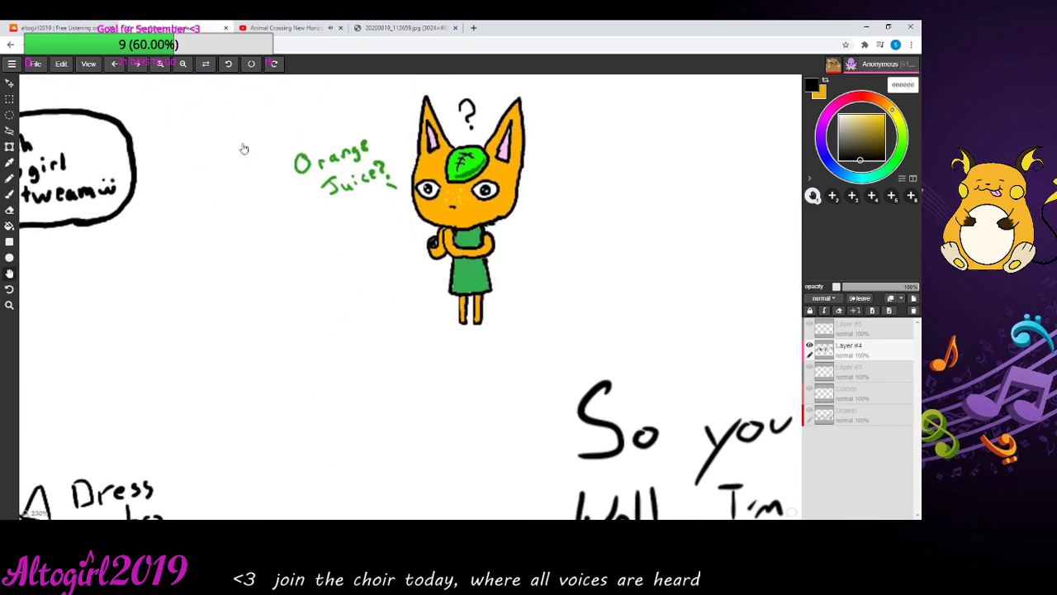
- Look over the whole canvas of doodles and examine the uncoloured line sketches around the hedgehog figure and the "Hey kid" caption
left_click(185, 70)
left_click(184, 69)
left_click(184, 70)
left_click(184, 70)
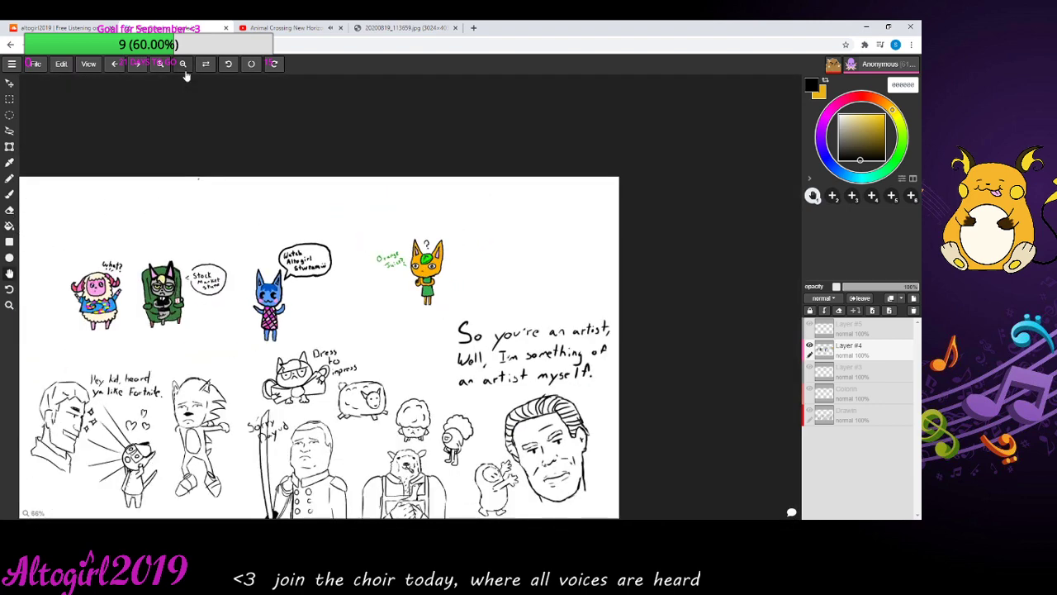
left_click(185, 70)
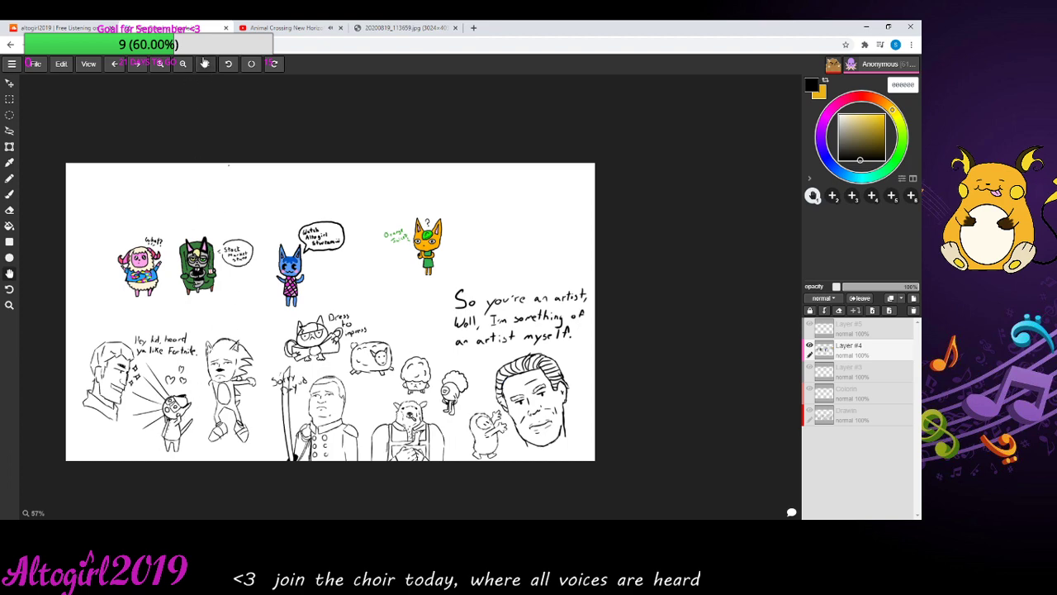
left_click(159, 63)
scroll(216, 328, "up", 3)
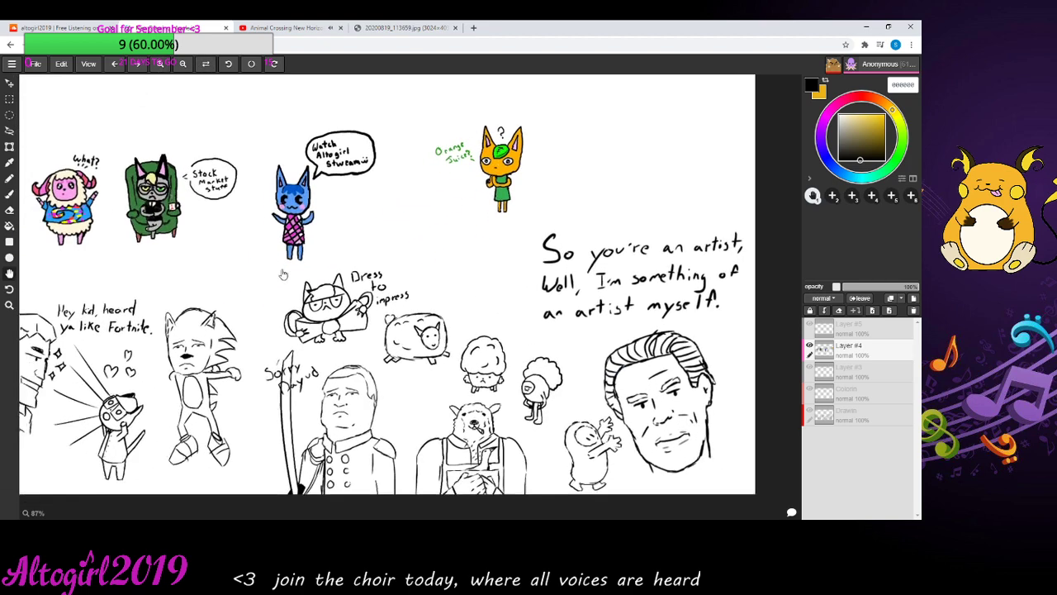
left_click(162, 66)
scroll(424, 223, "up", 1)
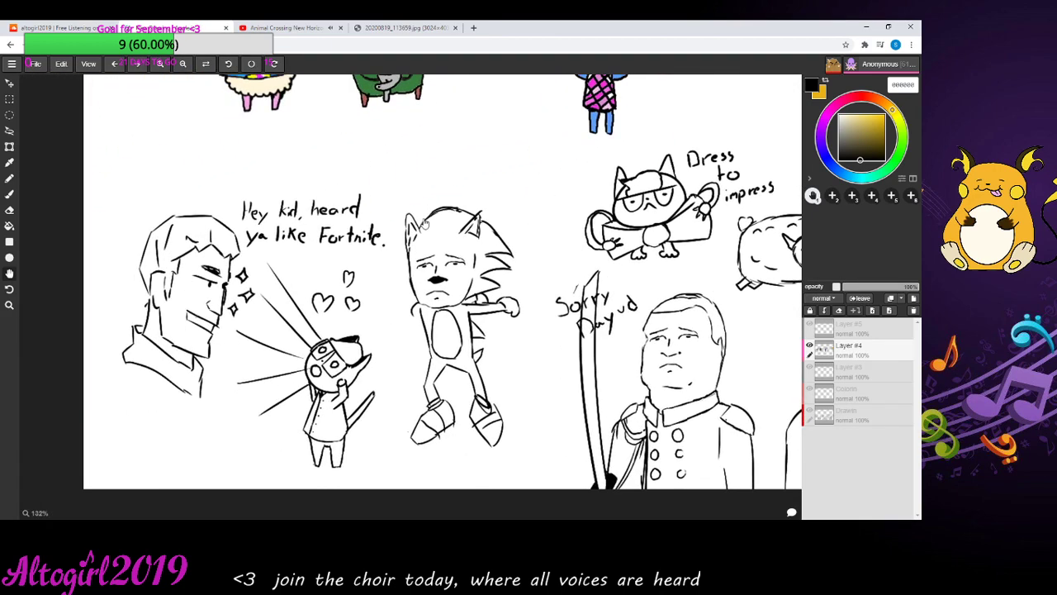
left_click(162, 69)
left_click_drag(395, 331, 453, 320)
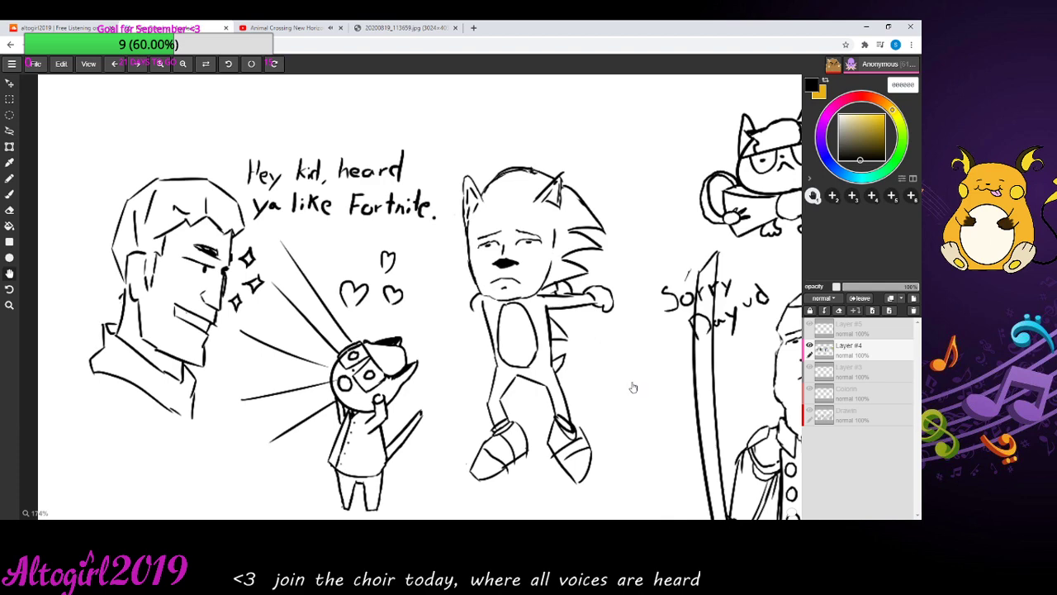
mouse_move(452, 299)
left_mouse_down()
mouse_move(455, 311)
mouse_move(470, 303)
mouse_move(431, 275)
mouse_move(462, 364)
mouse_move(479, 472)
mouse_move(358, 276)
left_mouse_up()
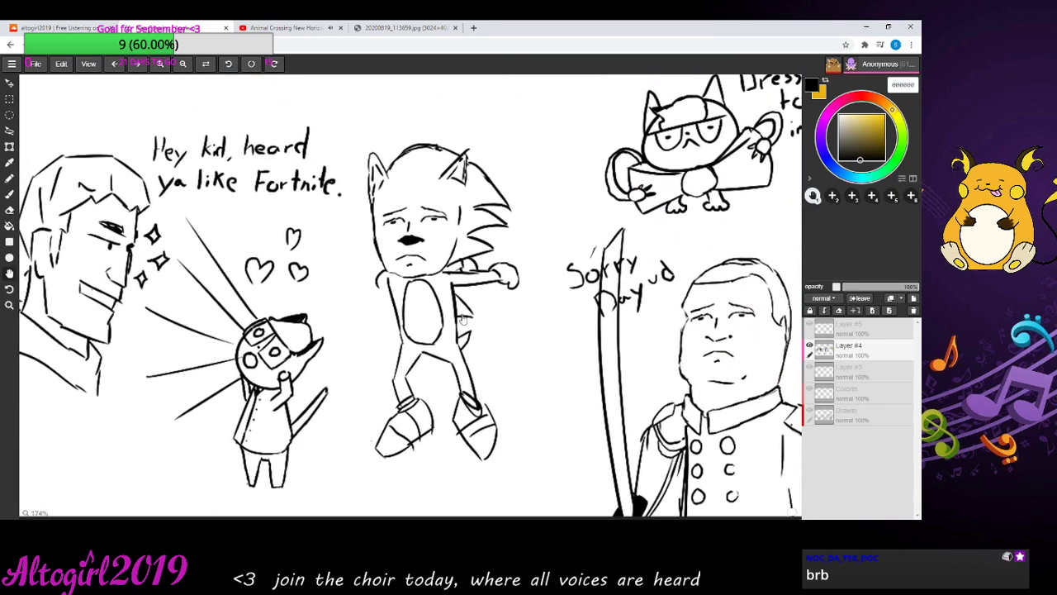
left_click_drag(463, 319, 535, 312)
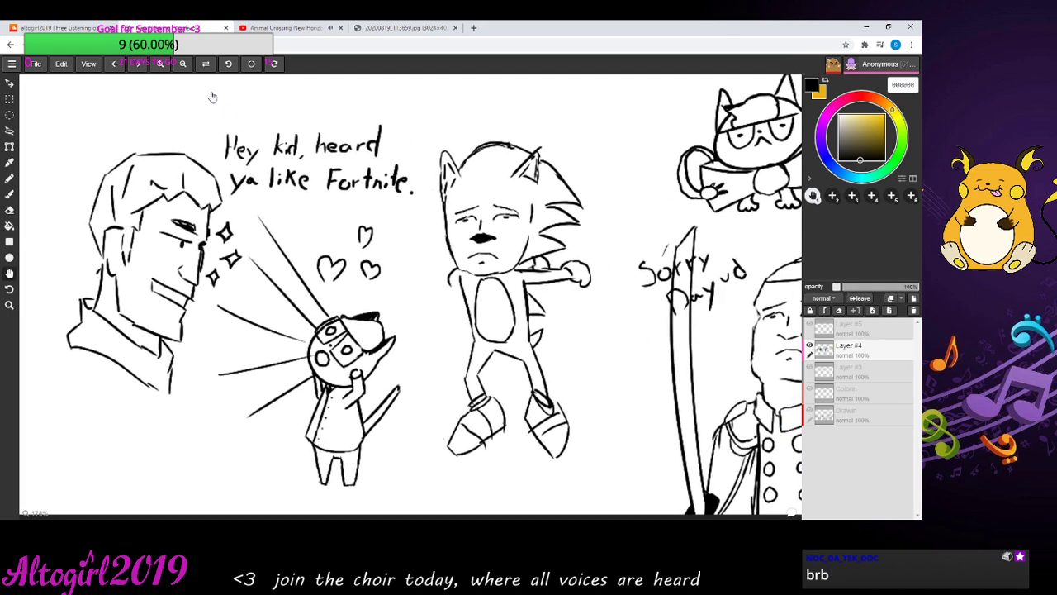
left_click(182, 63)
left_click(182, 64)
left_click(183, 64)
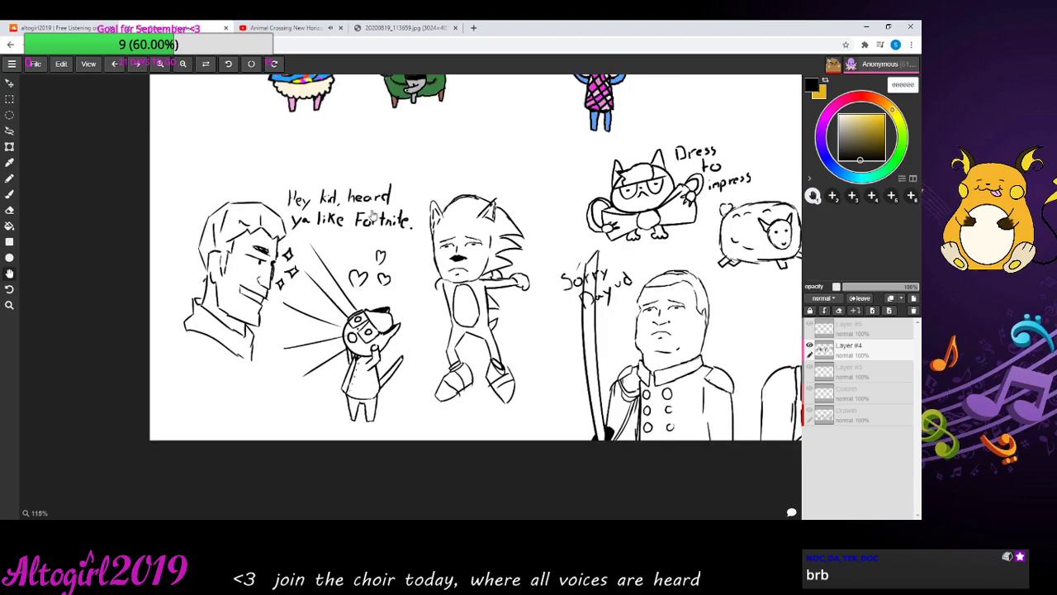
left_click_drag(373, 216, 236, 304)
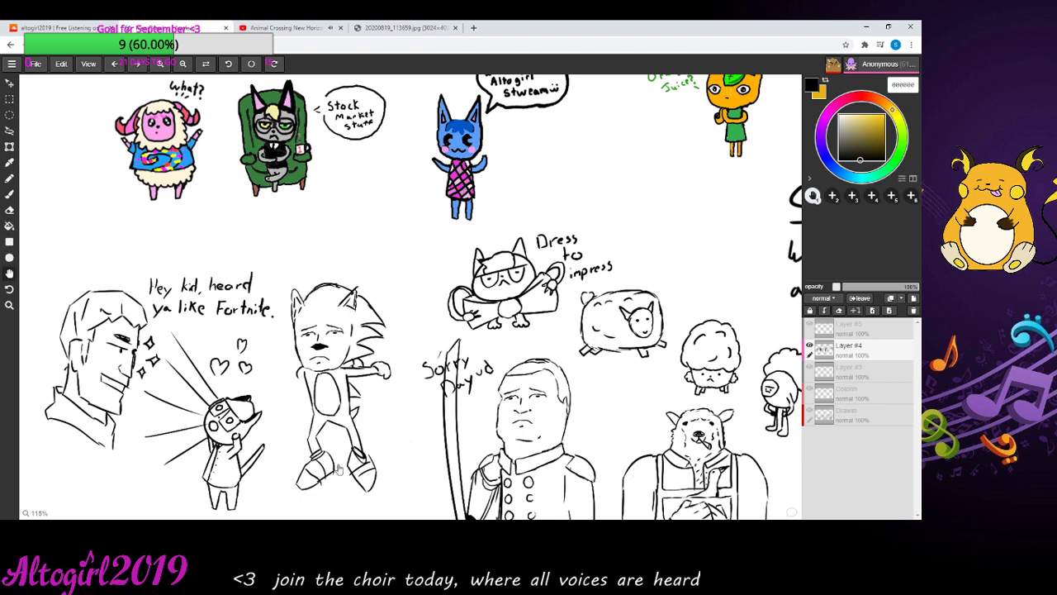
- Examine the orange cat character's face, freckles and leaf up close for details that need work
left_click(9, 272)
mouse_move(446, 258)
left_mouse_down()
mouse_move(388, 281)
mouse_move(314, 351)
mouse_move(297, 385)
mouse_move(624, 241)
mouse_move(175, 261)
mouse_move(130, 303)
mouse_move(126, 358)
mouse_move(127, 301)
mouse_move(193, 315)
mouse_move(247, 291)
mouse_move(87, 338)
mouse_move(113, 399)
left_mouse_up()
left_click(160, 66)
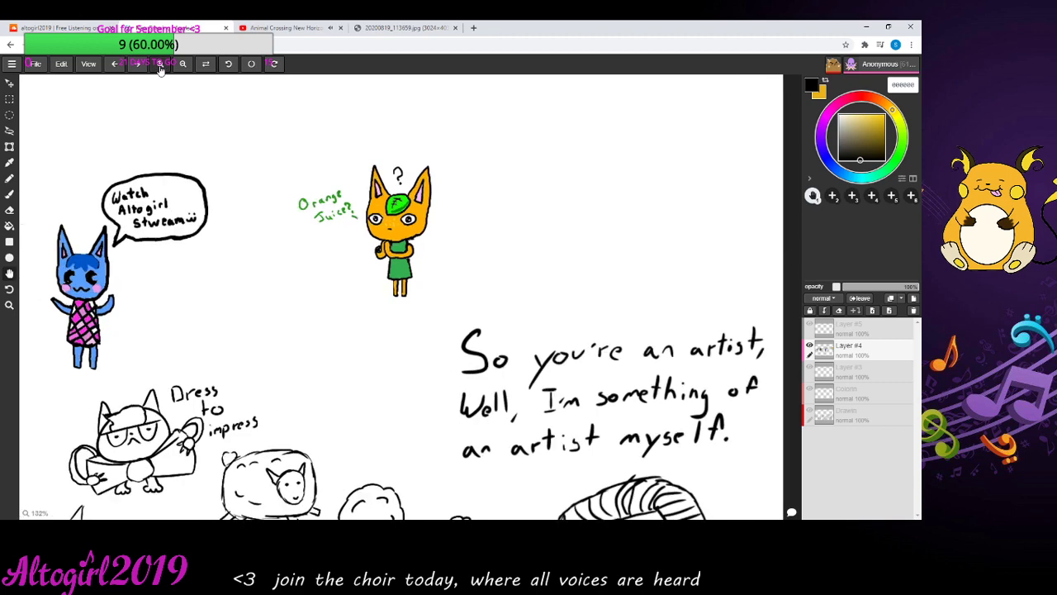
left_click(160, 65)
left_click(160, 65)
left_click(161, 65)
left_click(160, 65)
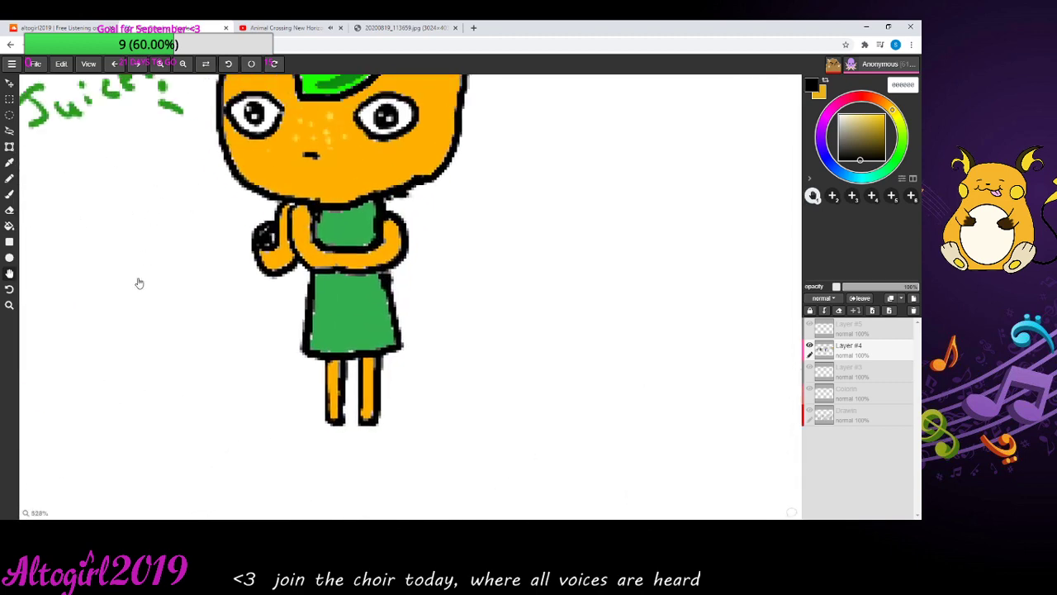
scroll(147, 280, "up", 3)
scroll(272, 243, "up", 5)
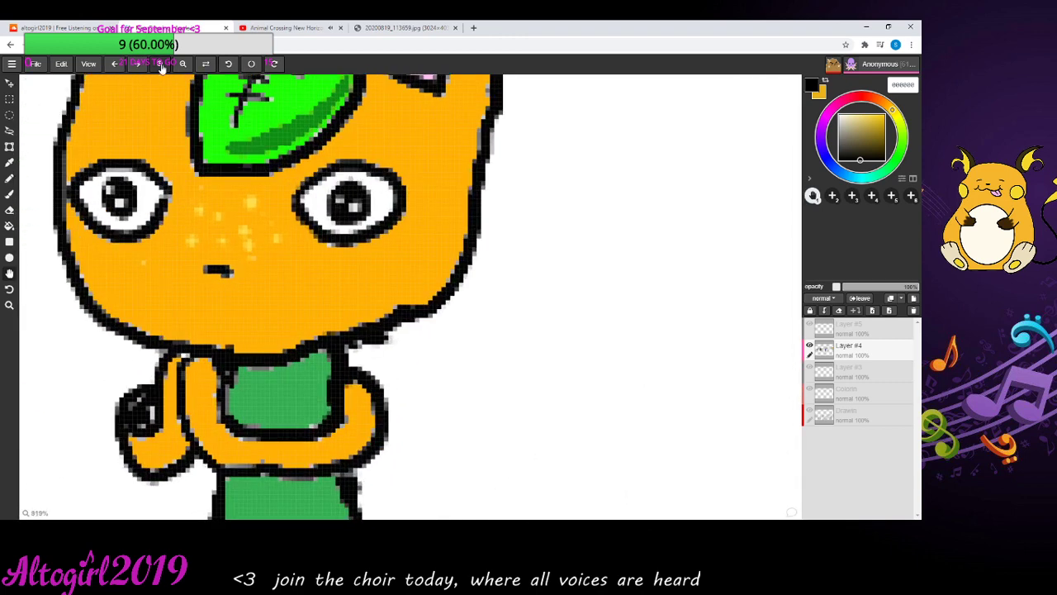
left_click_drag(273, 242, 305, 254)
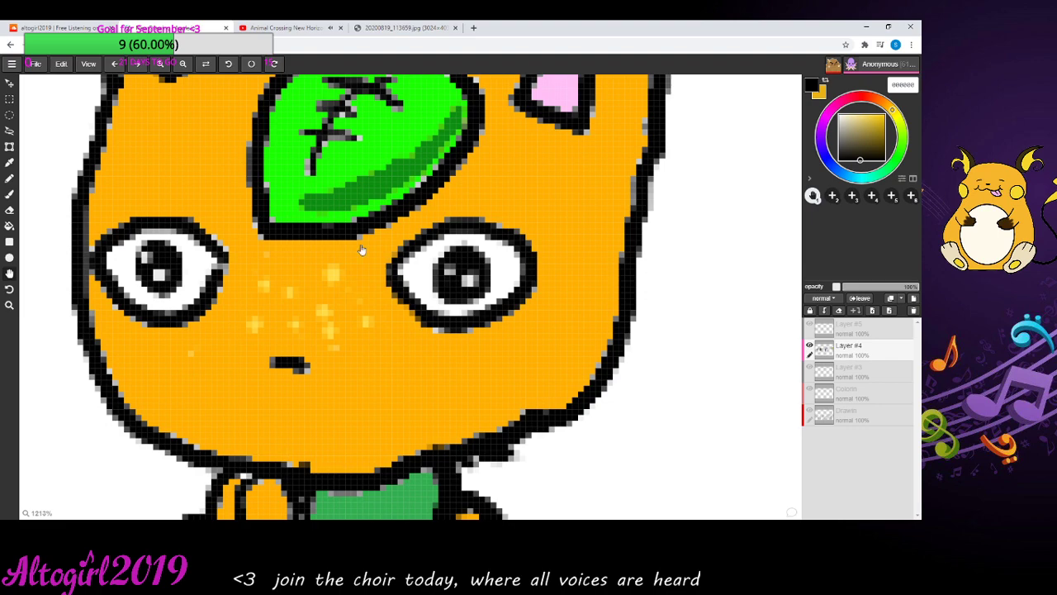
left_click(183, 64)
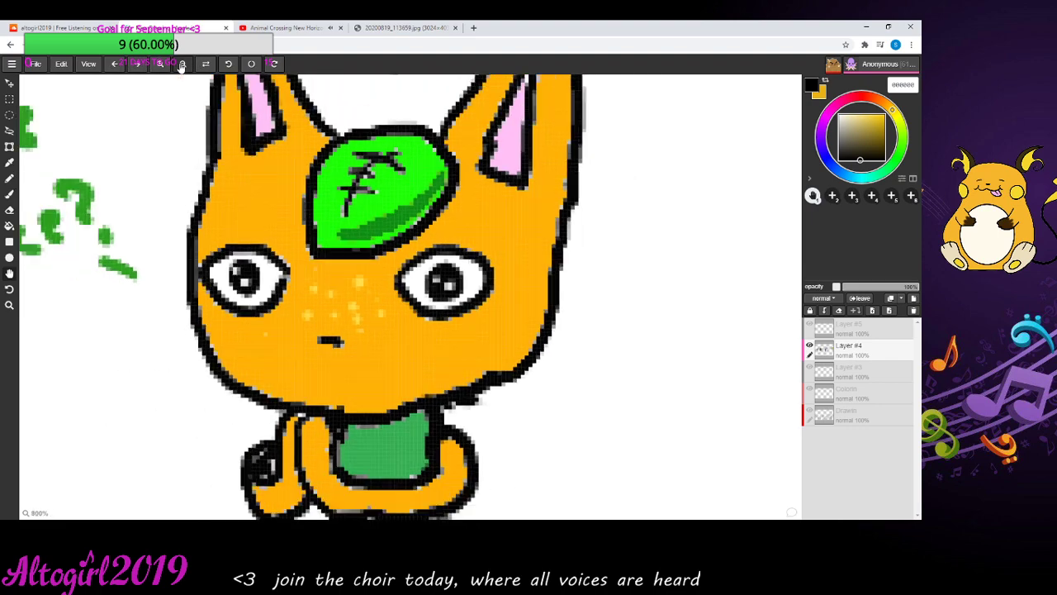
left_click(182, 64)
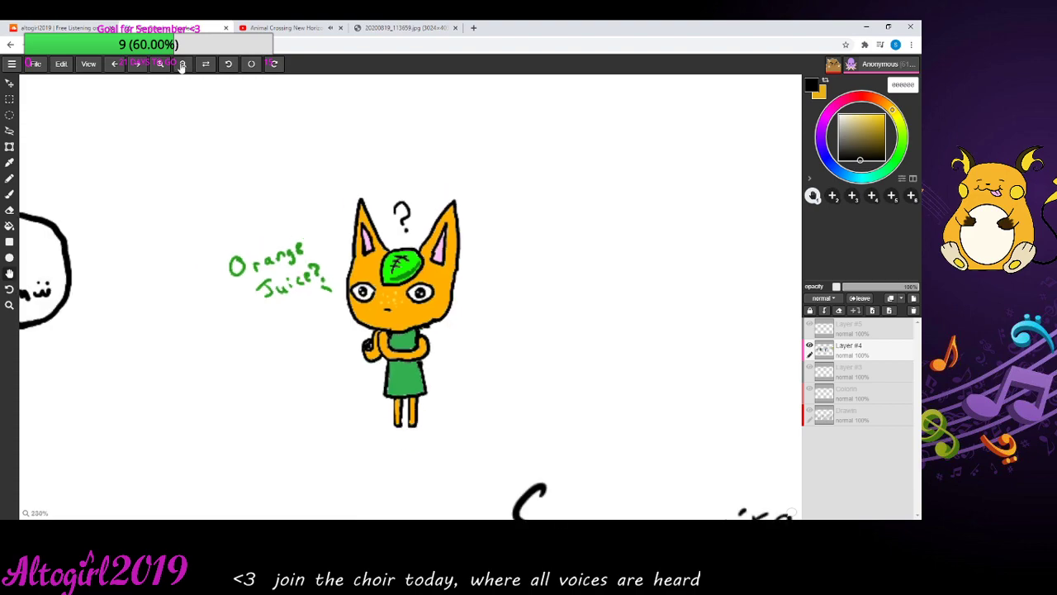
- Review the full set of doodles and find blank canvas space on the right of the orange cat character
mouse_move(224, 350)
left_mouse_down()
mouse_move(330, 201)
mouse_move(361, 177)
mouse_move(413, 211)
left_mouse_up()
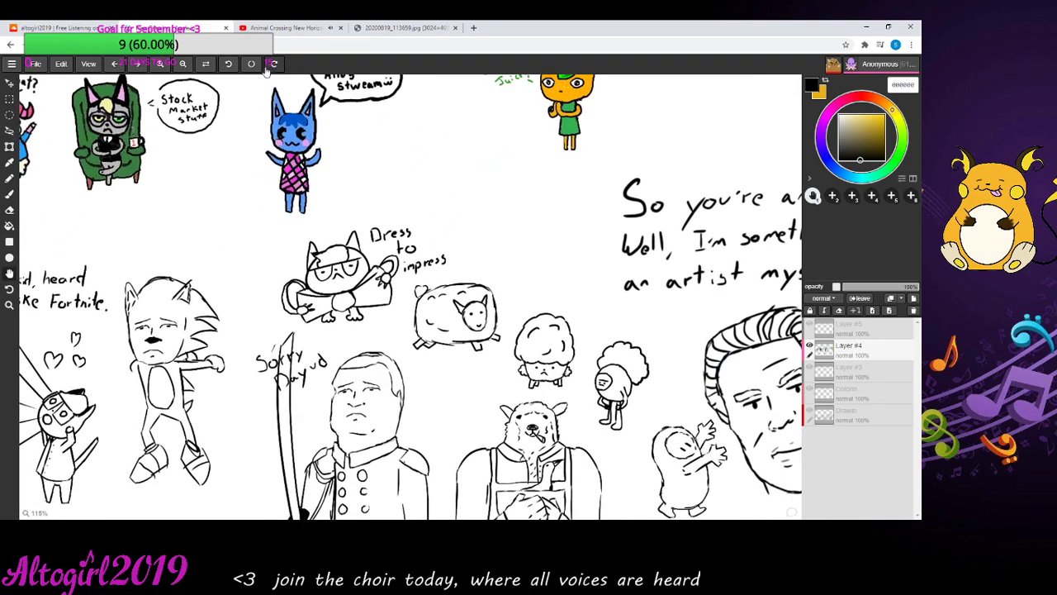
left_click(182, 65)
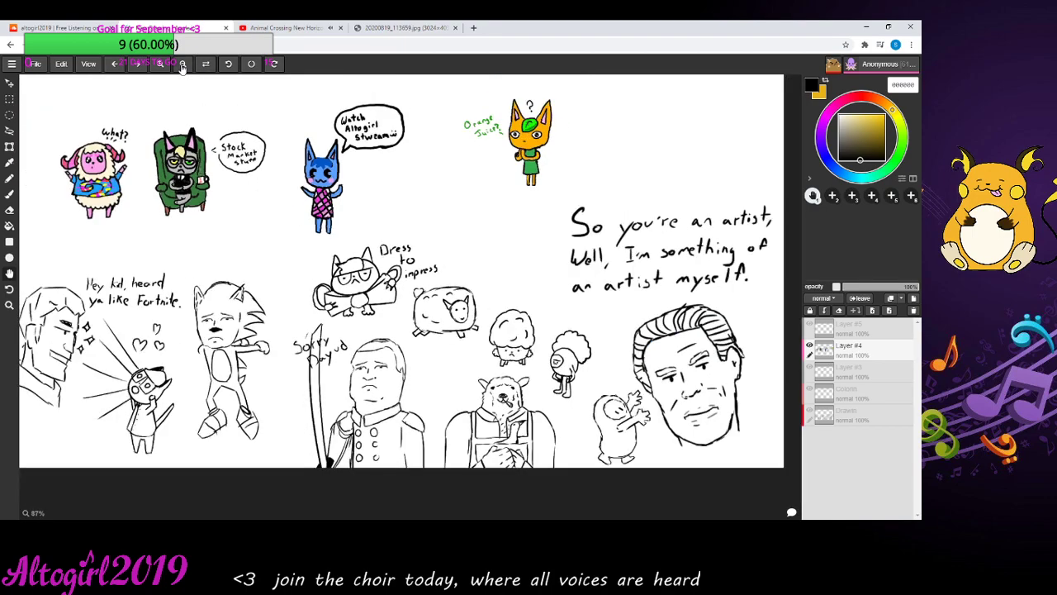
mouse_move(327, 257)
left_mouse_down()
mouse_move(392, 272)
mouse_move(365, 292)
mouse_move(327, 214)
mouse_move(222, 75)
mouse_move(351, 404)
mouse_move(314, 301)
mouse_move(342, 333)
mouse_move(366, 306)
mouse_move(368, 266)
mouse_move(355, 286)
left_mouse_up()
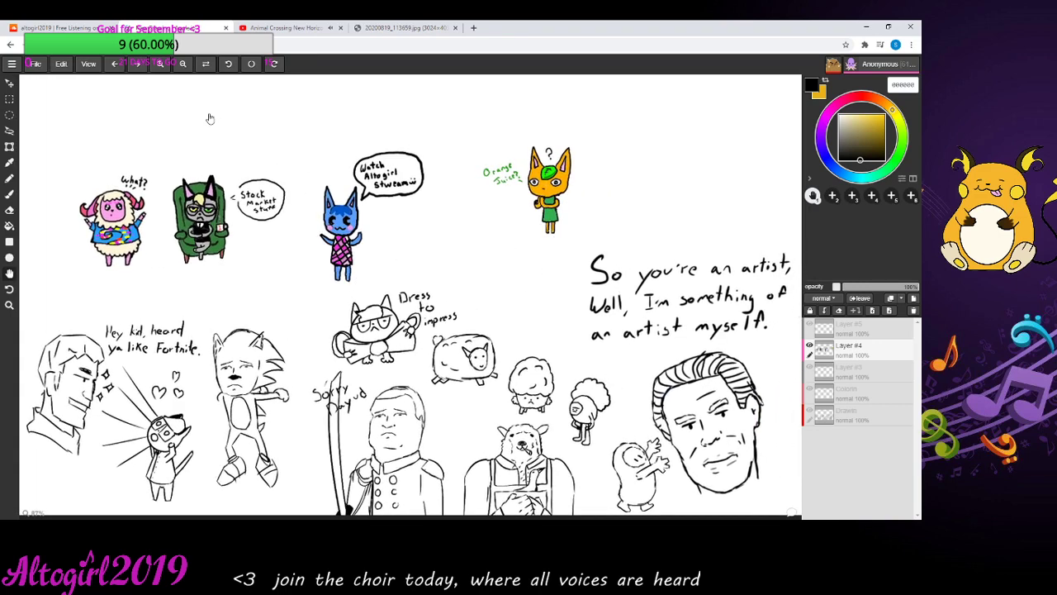
left_click(160, 65)
left_click(161, 65)
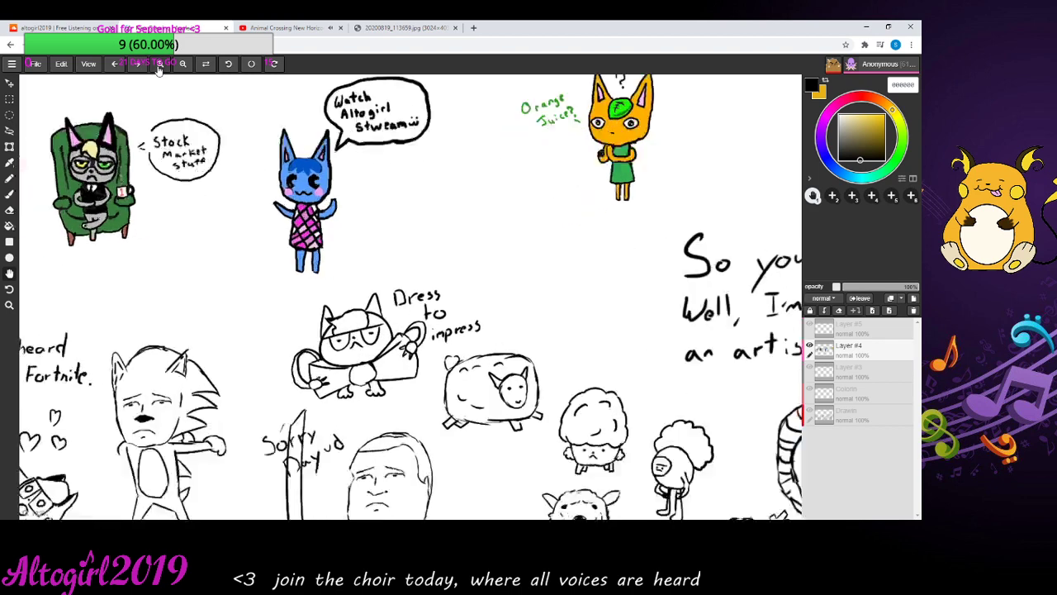
left_click(162, 66)
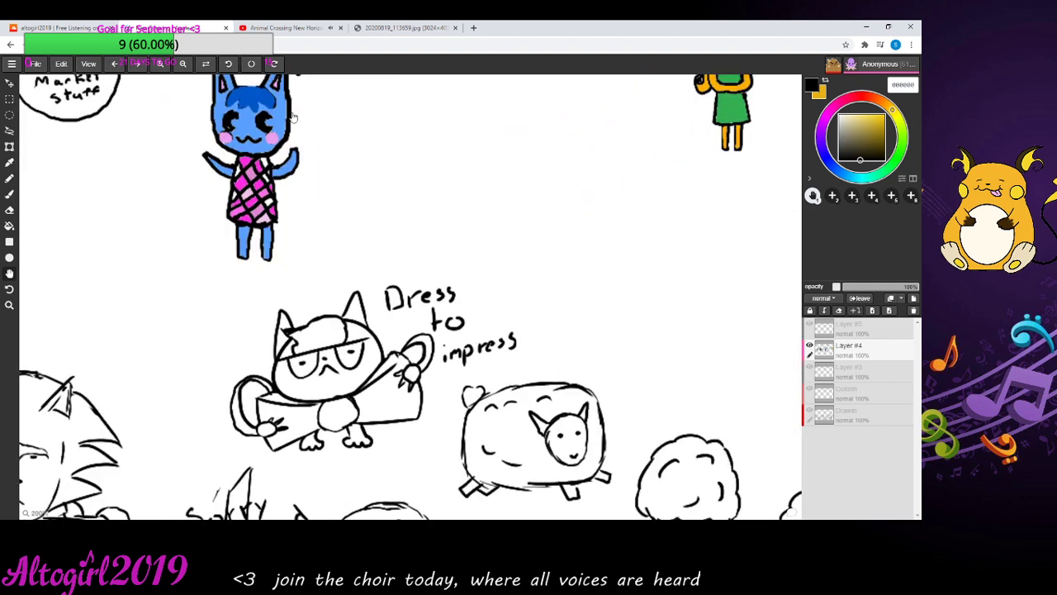
mouse_move(560, 195)
left_mouse_down()
mouse_move(521, 208)
mouse_move(284, 362)
mouse_move(245, 366)
left_mouse_up()
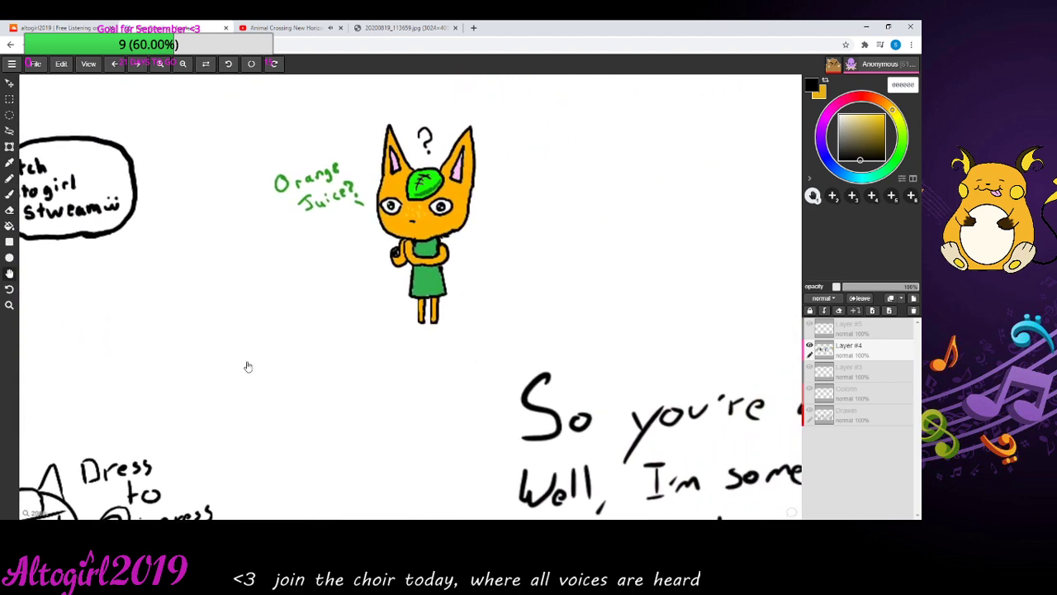
mouse_move(477, 300)
left_mouse_down()
mouse_move(514, 347)
mouse_move(610, 162)
mouse_move(446, 203)
mouse_move(292, 278)
mouse_move(368, 479)
mouse_move(612, 459)
mouse_move(557, 359)
mouse_move(678, 222)
left_mouse_up()
mouse_move(698, 170)
left_mouse_down()
mouse_move(510, 123)
mouse_move(149, 205)
mouse_move(44, 283)
left_mouse_up()
mouse_move(466, 274)
left_mouse_down()
mouse_move(361, 344)
mouse_move(265, 475)
left_mouse_up()
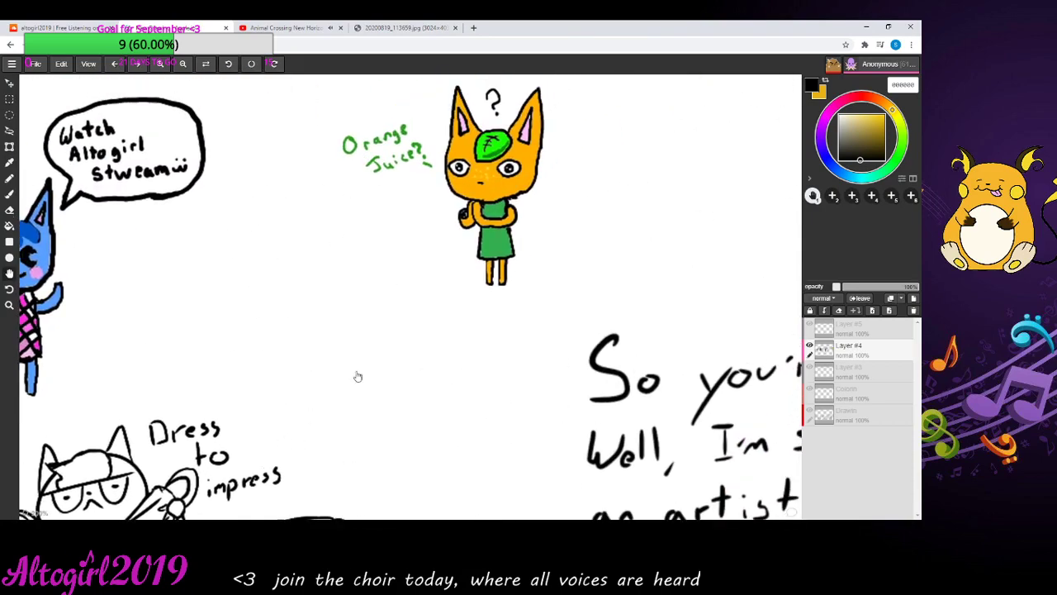
left_click_drag(356, 373, 212, 437)
left_click_drag(432, 361, 381, 400)
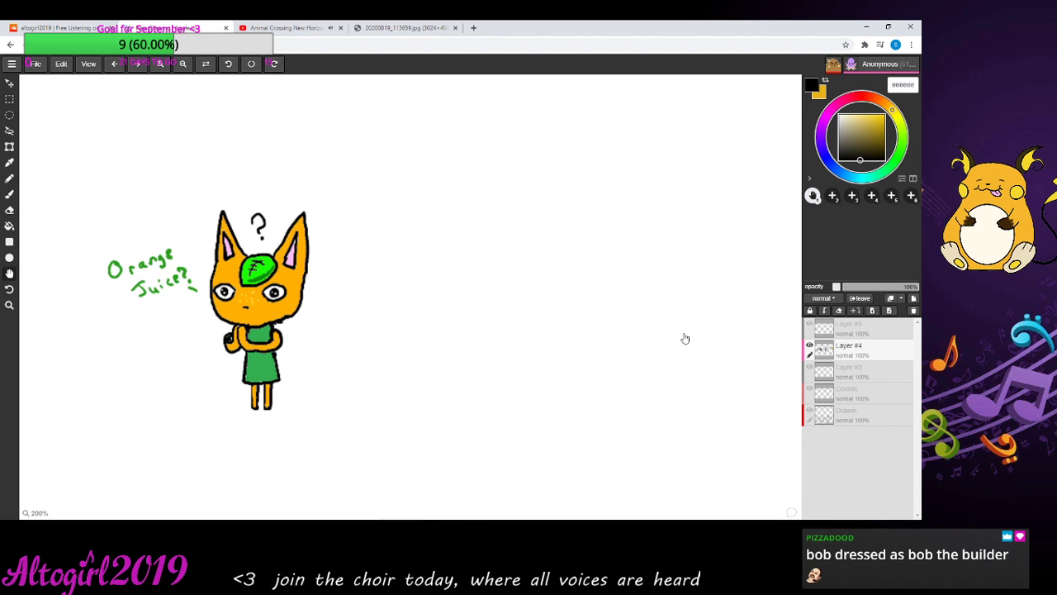
key("ctrl+y")
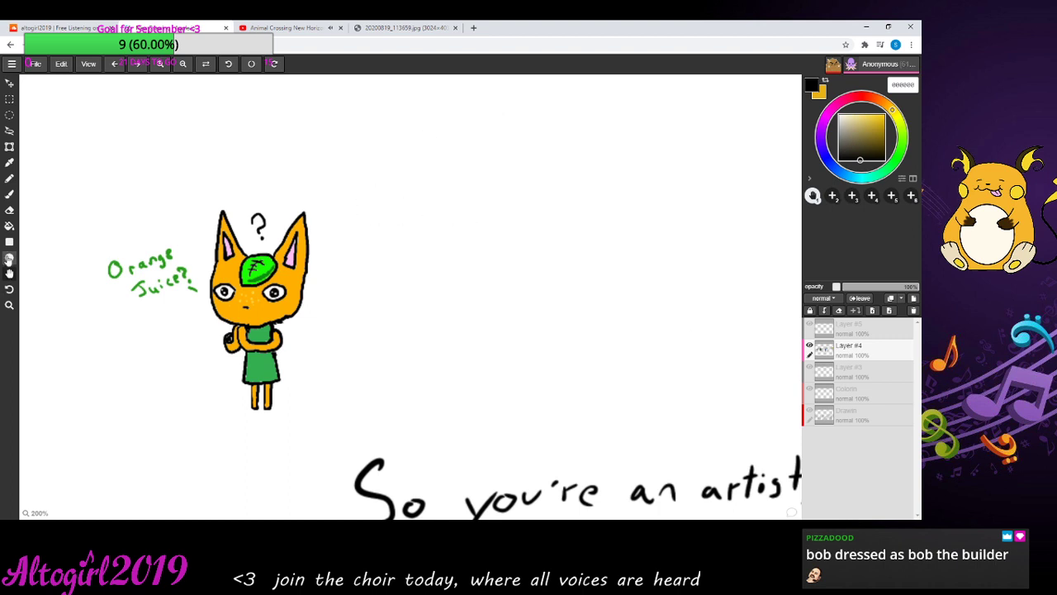
- Brush a small black cap with panel lines in the blank space beside the orange cat, and erase the whole cap
left_click(10, 195)
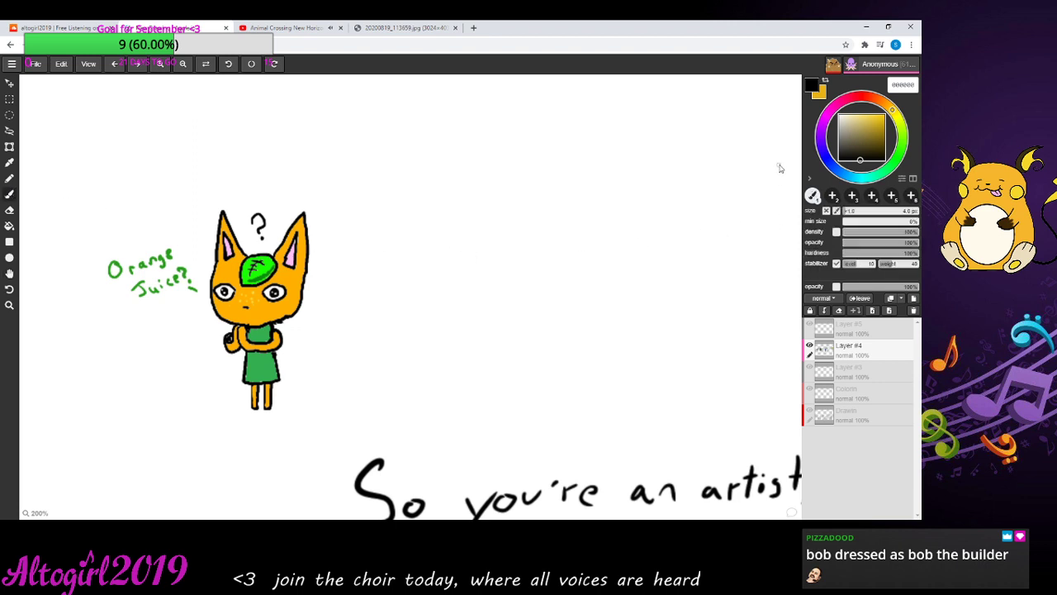
left_click(840, 159)
mouse_move(492, 236)
left_mouse_down()
mouse_move(526, 221)
mouse_move(533, 238)
mouse_move(480, 243)
mouse_move(530, 238)
left_mouse_up()
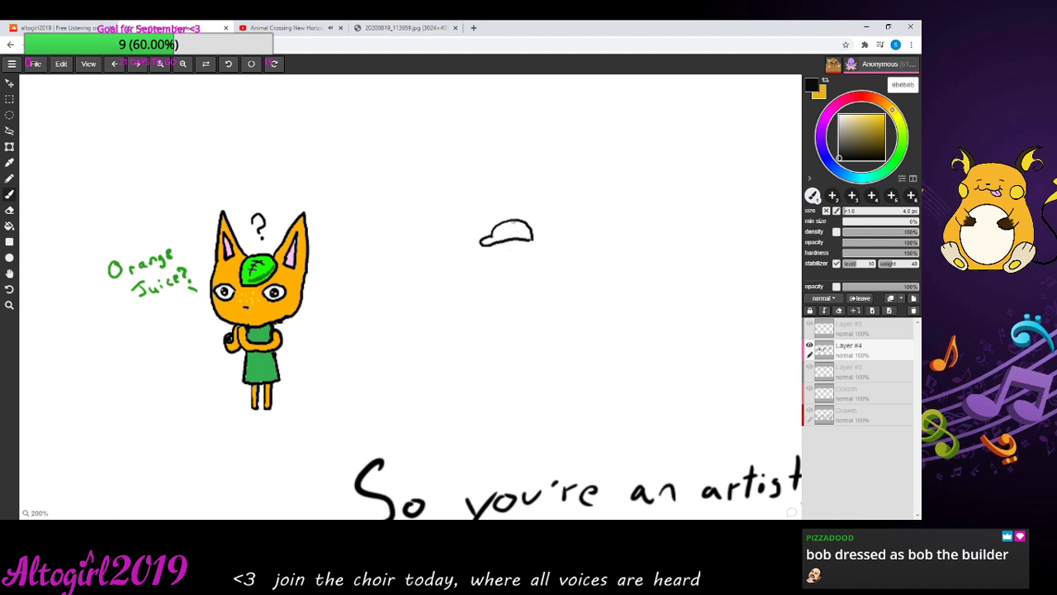
left_click_drag(513, 220, 513, 239)
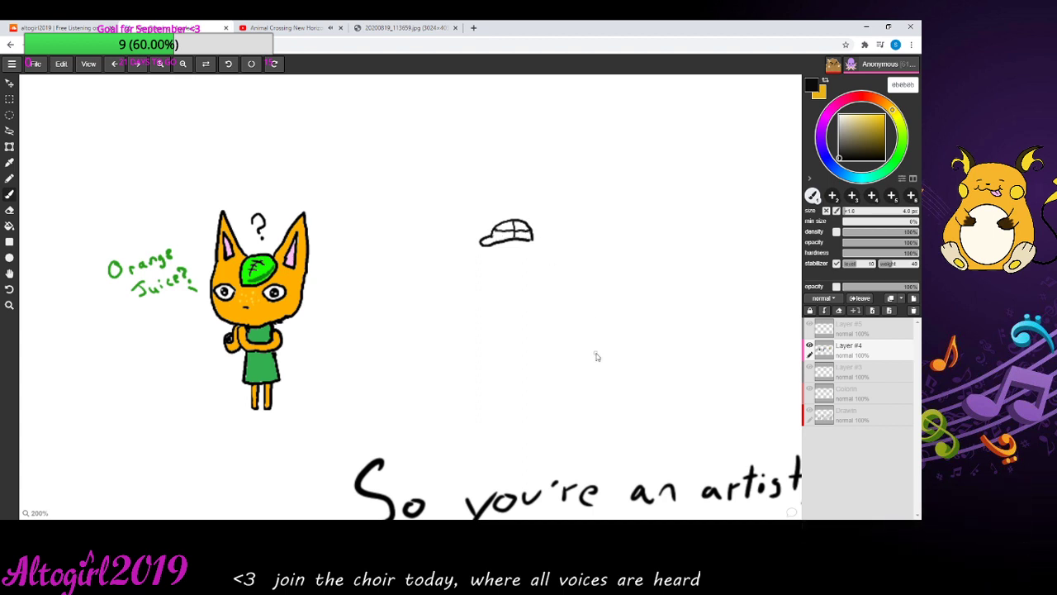
key("e")
mouse_move(479, 241)
left_mouse_down()
mouse_move(530, 221)
mouse_move(534, 238)
mouse_move(493, 231)
left_mouse_up()
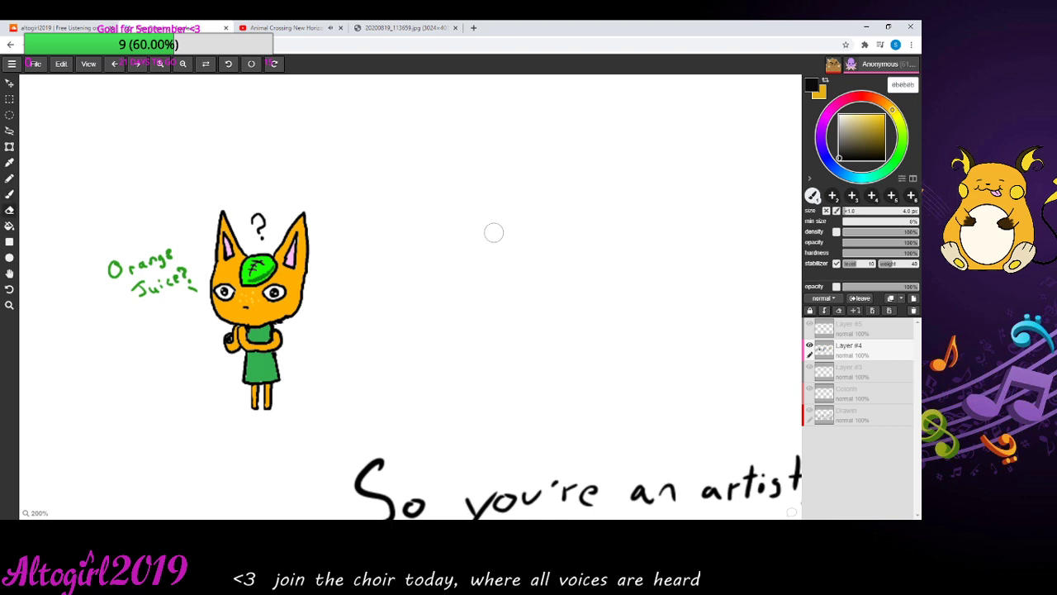
- Outline a new black cap with a brim beside the orange cat, and erase its angular crown
key("b")
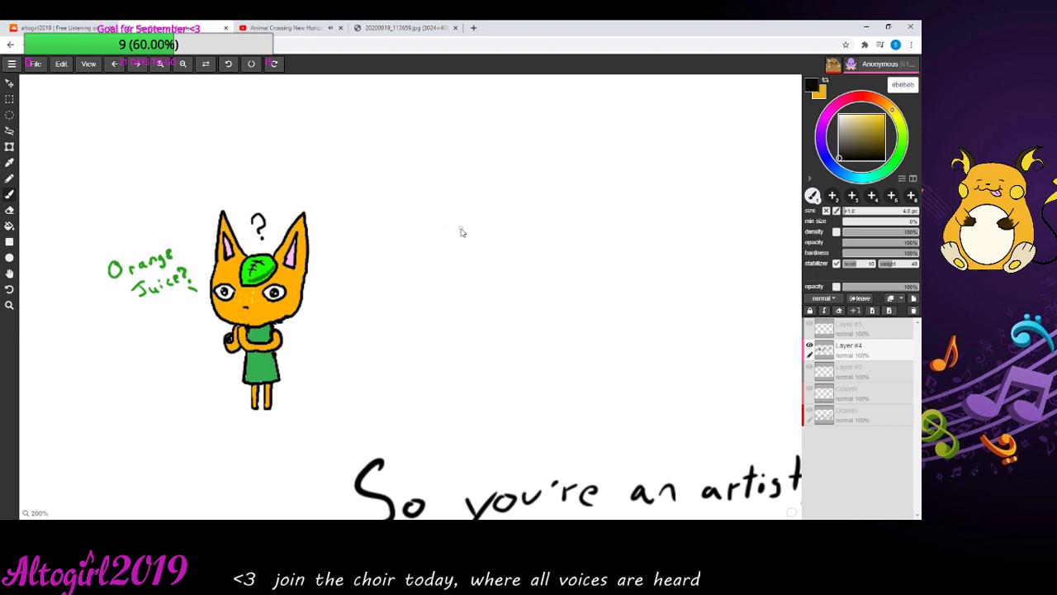
mouse_move(461, 230)
left_mouse_down()
mouse_move(484, 209)
mouse_move(517, 212)
mouse_move(518, 229)
mouse_move(457, 231)
left_mouse_up()
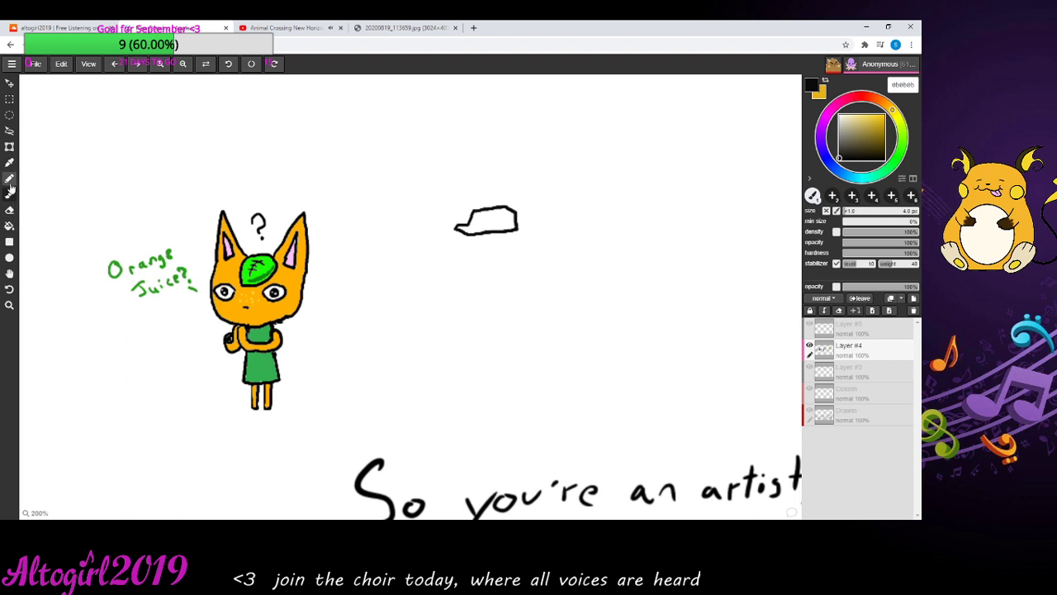
left_click(9, 228)
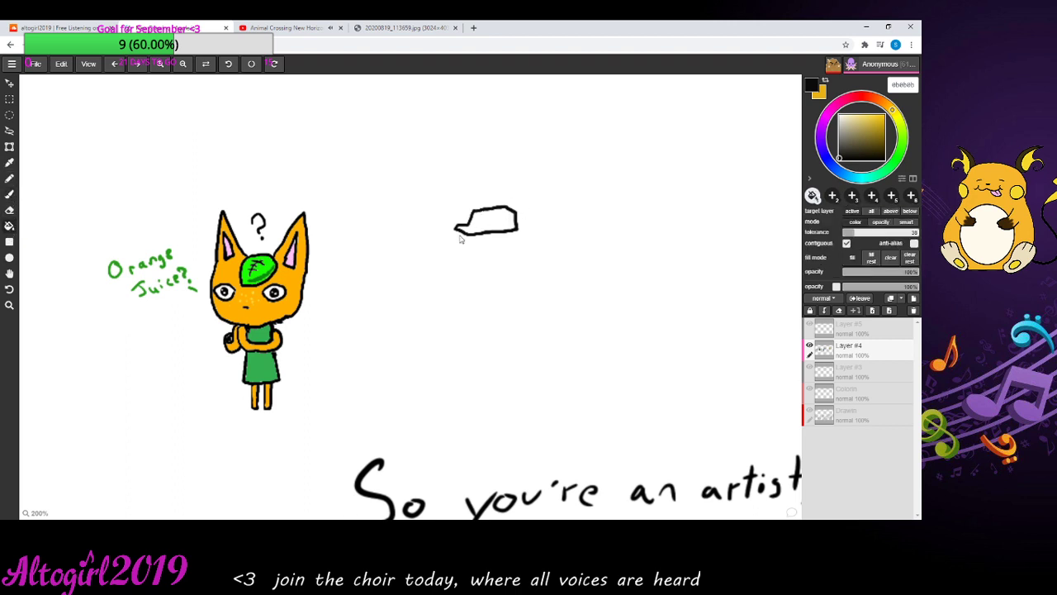
left_click(9, 210)
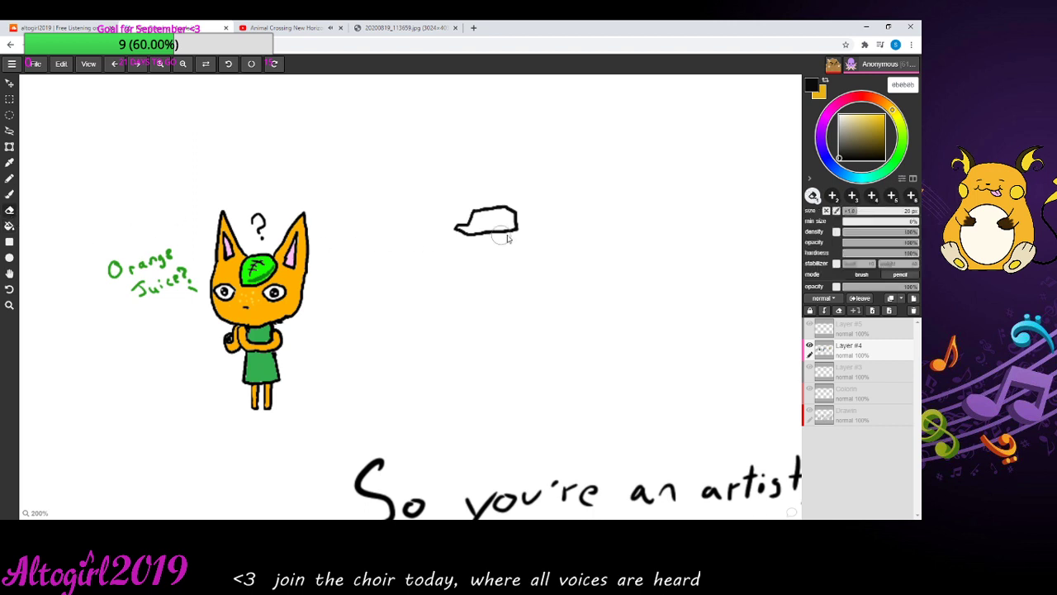
left_click_drag(516, 208, 474, 213)
- Brush a rounded black crown onto the brim of the cap beside the orange cat
left_click(12, 196)
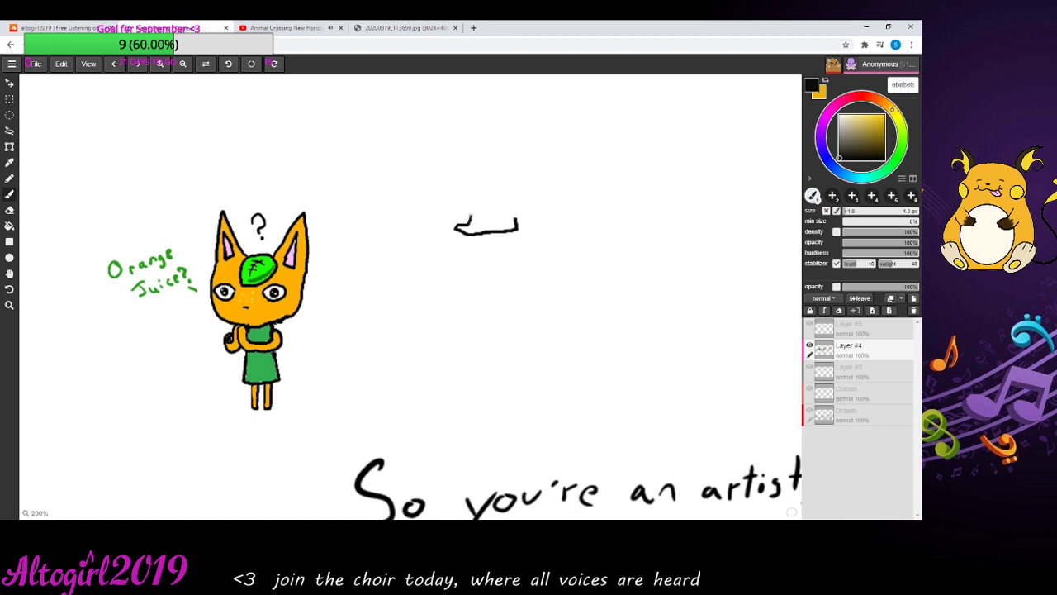
mouse_move(469, 216)
left_mouse_down()
mouse_move(495, 200)
mouse_move(514, 216)
left_mouse_up()
left_click_drag(471, 232, 470, 231)
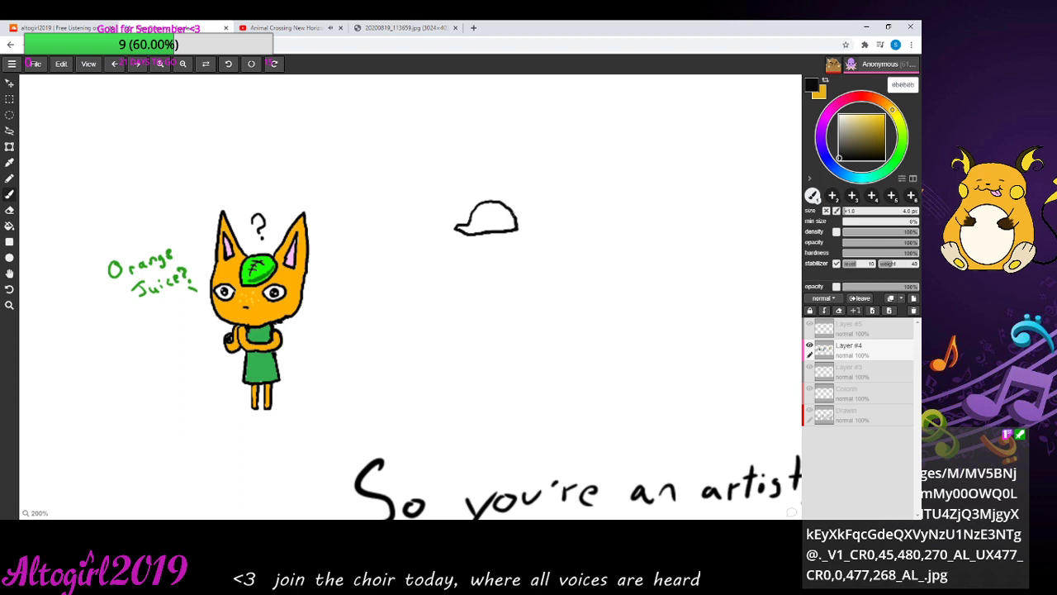
- Brush a pointed ear on each side of the cap and a pair of eyes under the brim, and erase the eyes
mouse_move(517, 217)
left_mouse_down()
mouse_move(525, 187)
mouse_move(522, 236)
mouse_move(465, 213)
mouse_move(464, 193)
mouse_move(515, 234)
mouse_move(498, 239)
left_mouse_up()
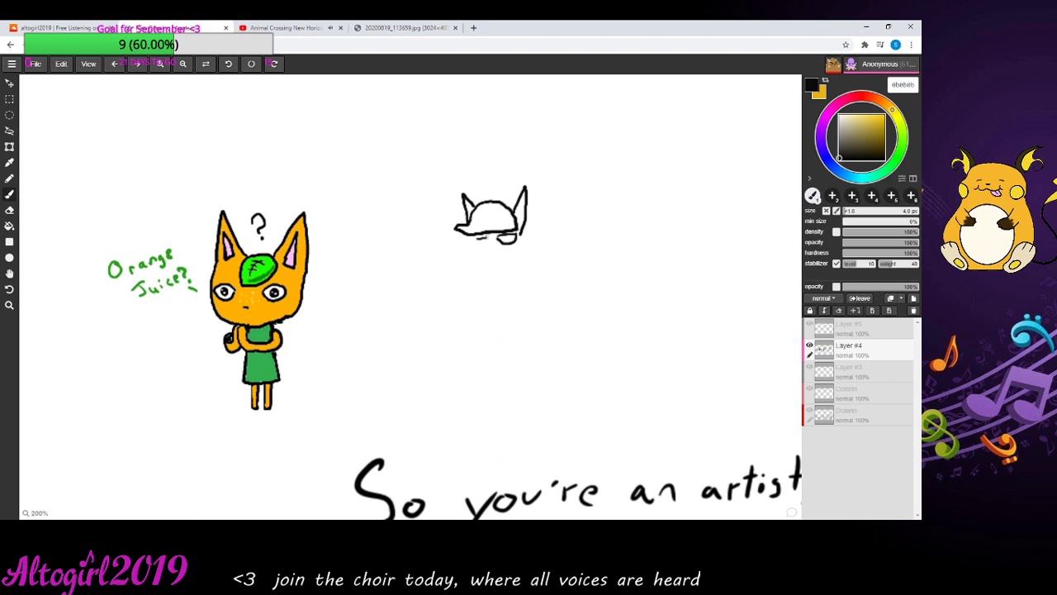
mouse_move(491, 235)
left_mouse_down()
mouse_move(485, 246)
mouse_move(476, 238)
left_mouse_up()
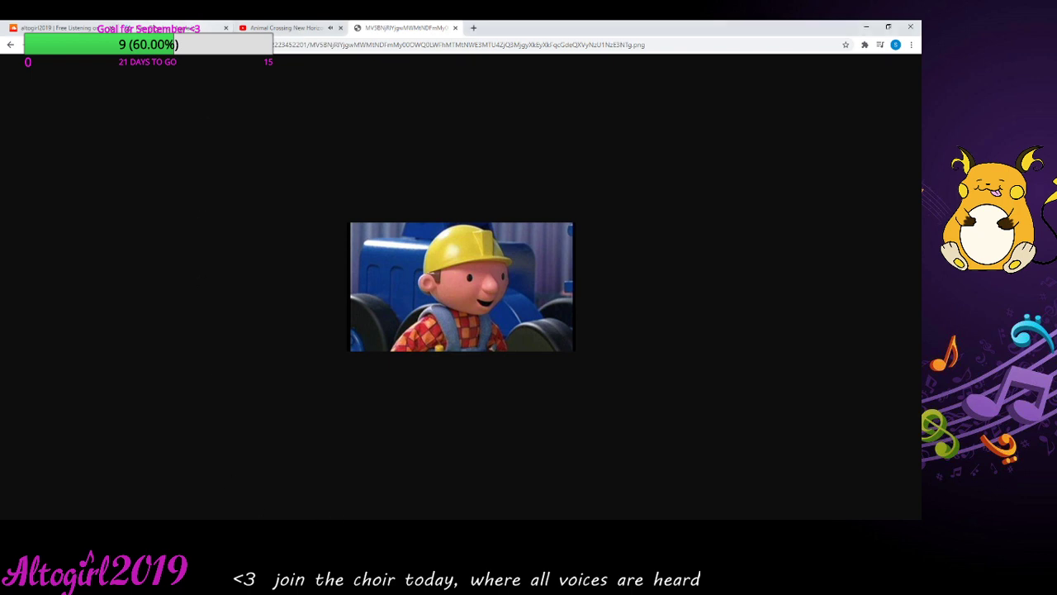
key("ctrl+Tab")
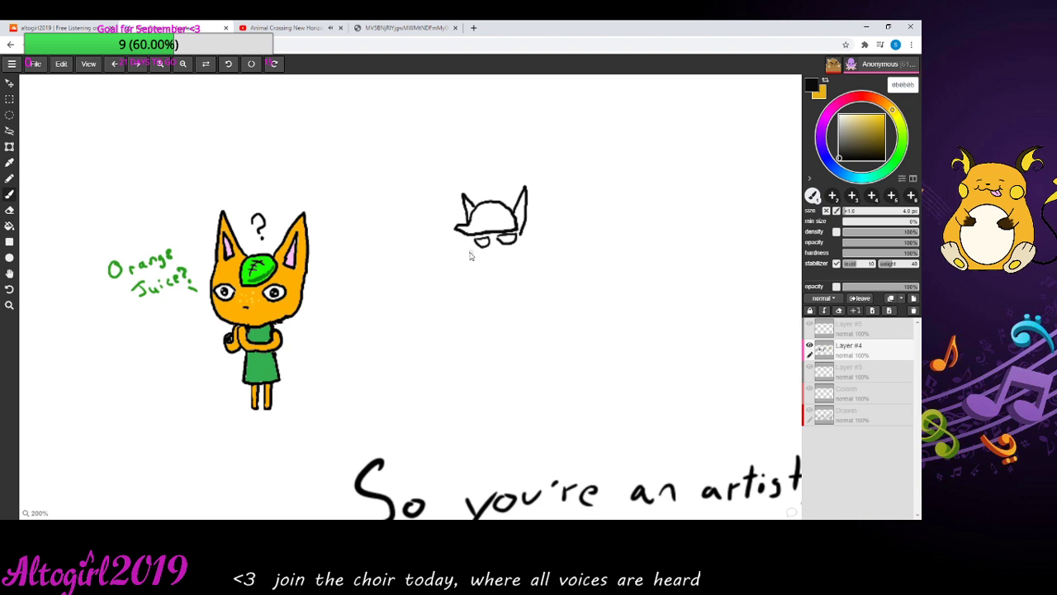
left_click(9, 210)
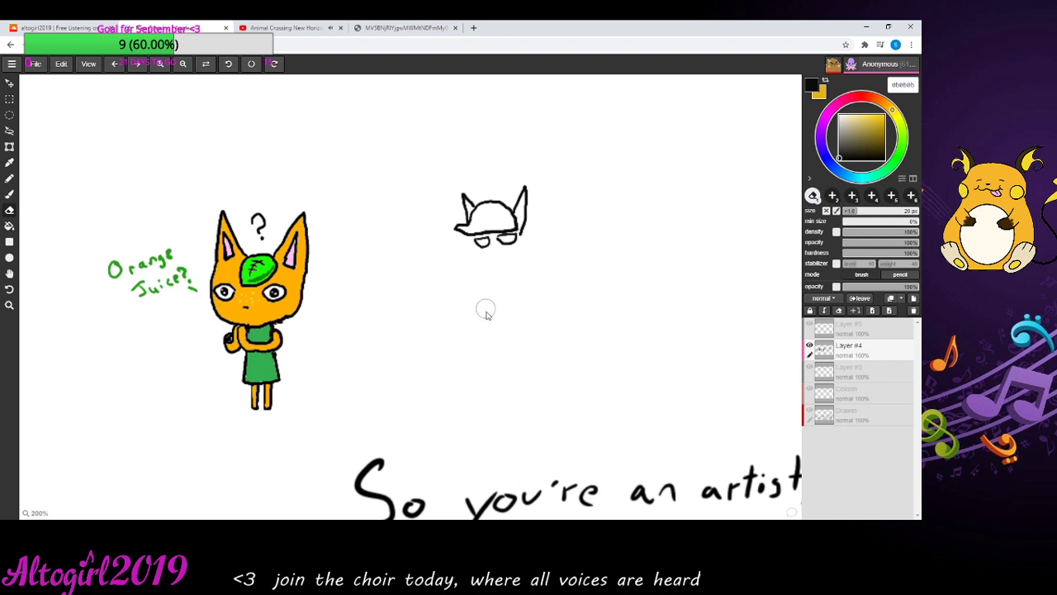
mouse_move(484, 243)
left_mouse_down()
mouse_move(514, 238)
mouse_move(484, 245)
mouse_move(518, 239)
mouse_move(490, 242)
left_mouse_up()
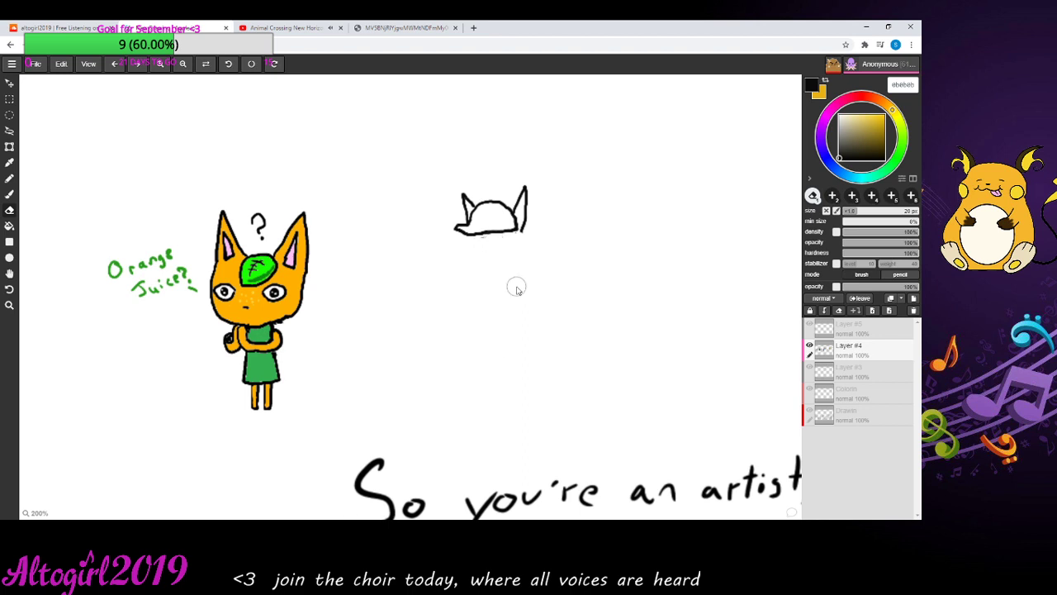
- Brush new half-lidded eyes, a small frowning mouth and a rounded face outline under the cap
left_click(9, 194)
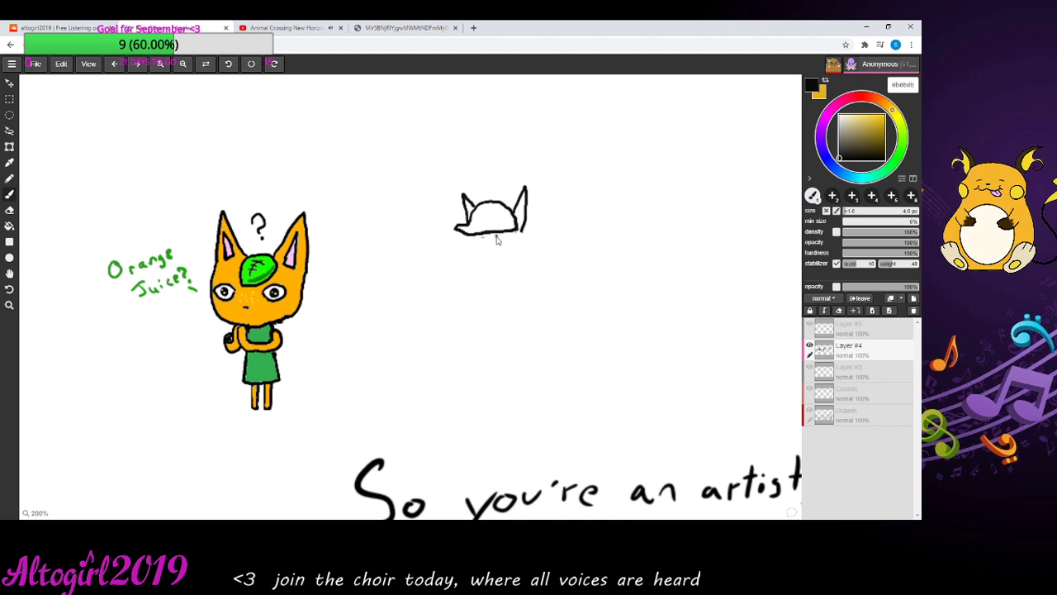
mouse_move(504, 235)
left_mouse_down()
mouse_move(514, 241)
mouse_move(499, 245)
mouse_move(506, 235)
left_mouse_up()
left_click_drag(475, 237, 484, 234)
left_click_drag(479, 236, 477, 241)
left_click_drag(489, 253, 496, 251)
left_click_drag(468, 252, 503, 262)
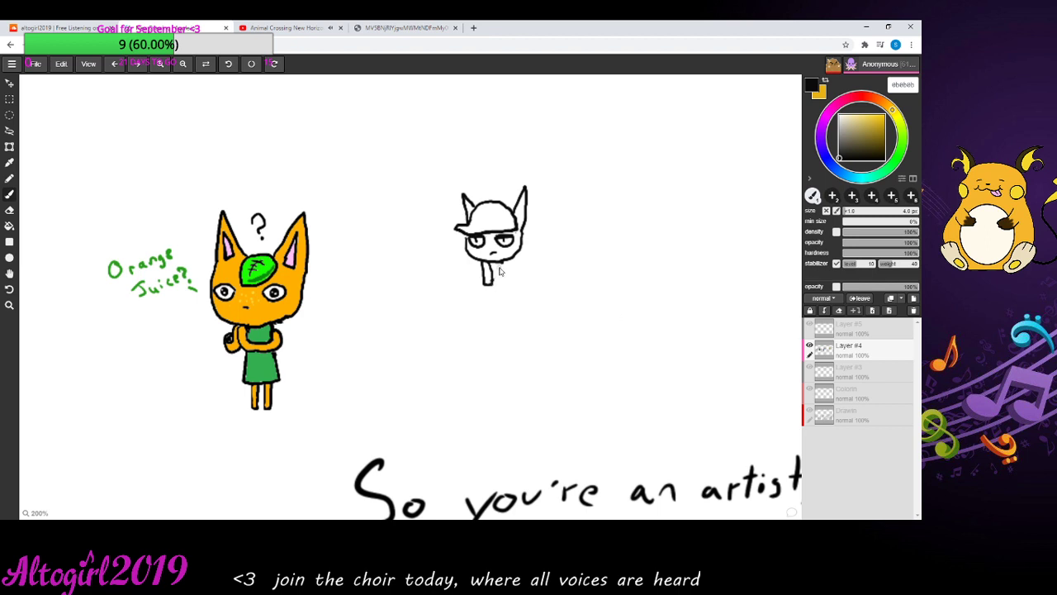
- Brush the second vest panel below the head and a curled tail beside the body, and erase the tail
mouse_move(498, 266)
left_mouse_down()
mouse_move(497, 279)
mouse_move(503, 265)
mouse_move(450, 266)
mouse_move(446, 245)
mouse_move(459, 233)
mouse_move(458, 256)
left_mouse_up()
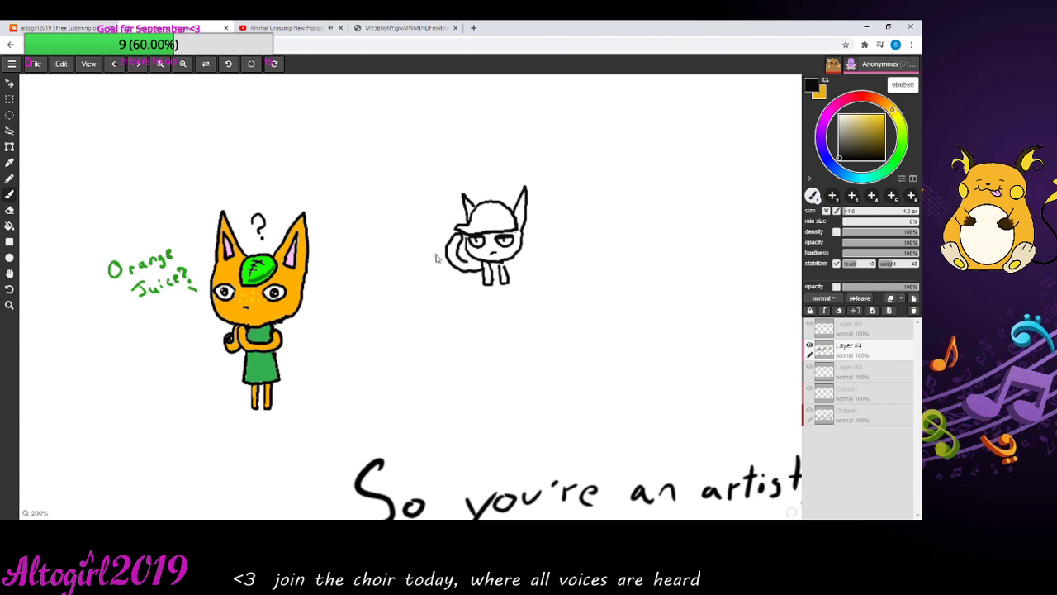
key("e")
mouse_move(442, 252)
left_mouse_down()
mouse_move(472, 272)
mouse_move(450, 256)
mouse_move(454, 243)
left_mouse_up()
key("b")
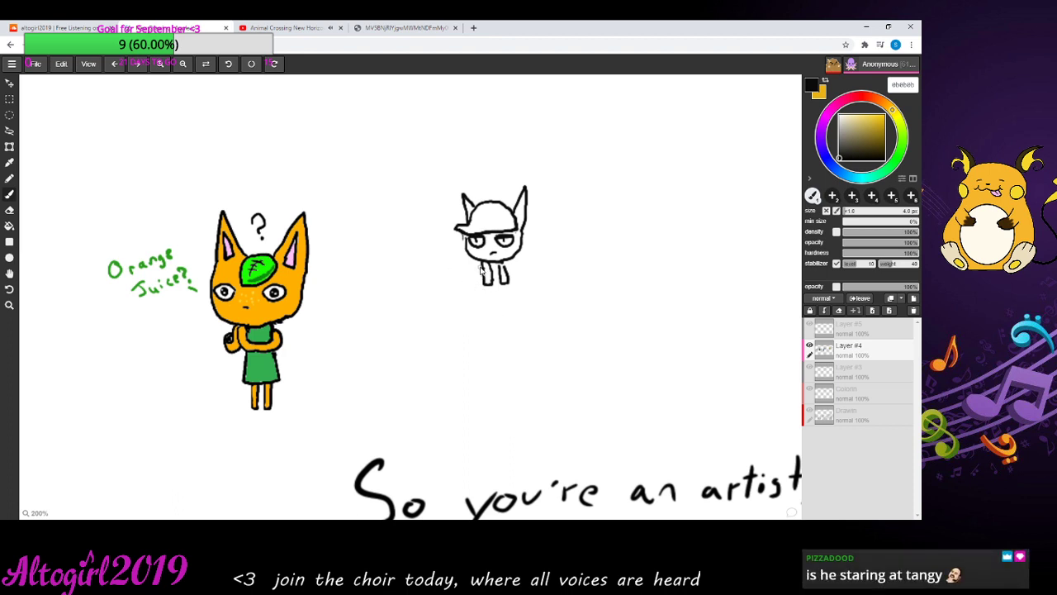
- Brush a patch outline around one eye and a bent arm carrying a small toolbox
mouse_move(183, 485)
left_mouse_down()
mouse_move(159, 494)
mouse_move(149, 520)
left_mouse_up()
left_click_drag(476, 275, 472, 288)
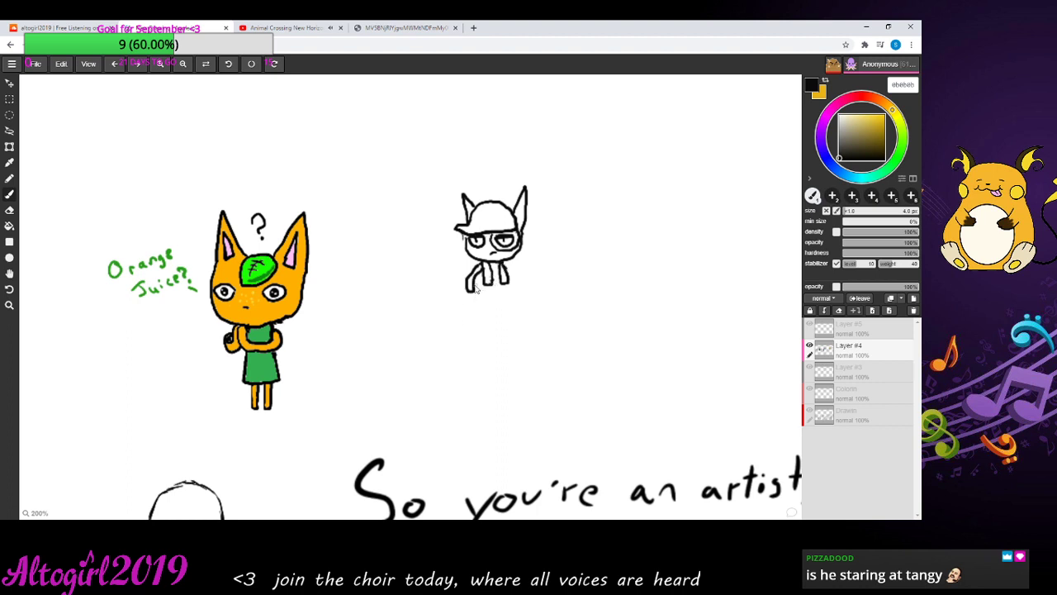
left_click_drag(468, 285, 459, 294)
mouse_move(480, 295)
left_mouse_down()
mouse_move(449, 296)
mouse_move(453, 310)
mouse_move(480, 312)
mouse_move(483, 298)
mouse_move(450, 307)
left_mouse_up()
key("ctrl+z")
key("ctrl+z")
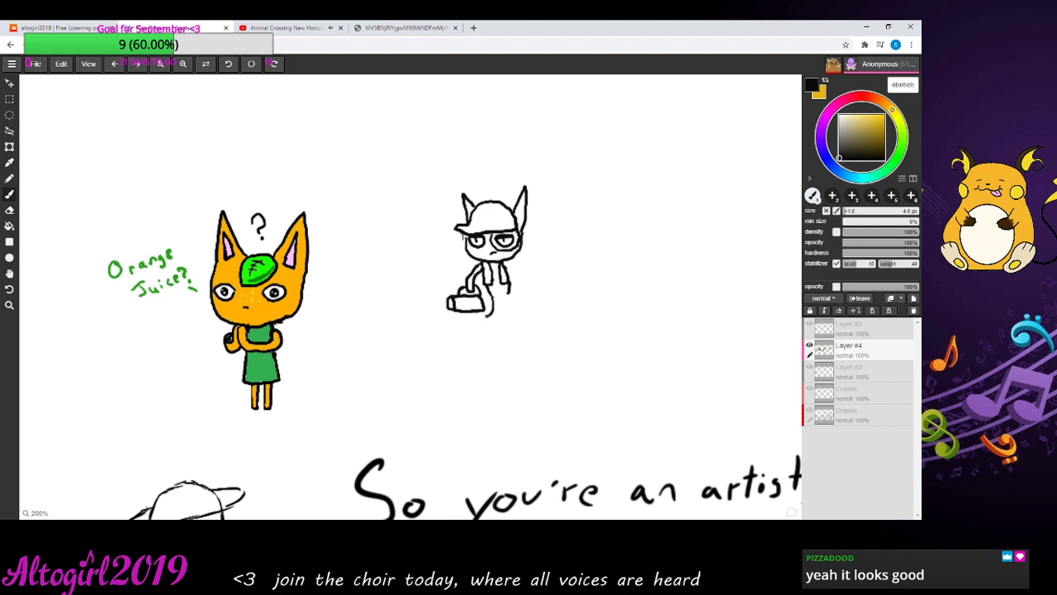
- Brush the cat's walking legs and swinging second arm, and add detail lines to the cap, clothes and toolbox
left_click_drag(486, 316, 491, 323)
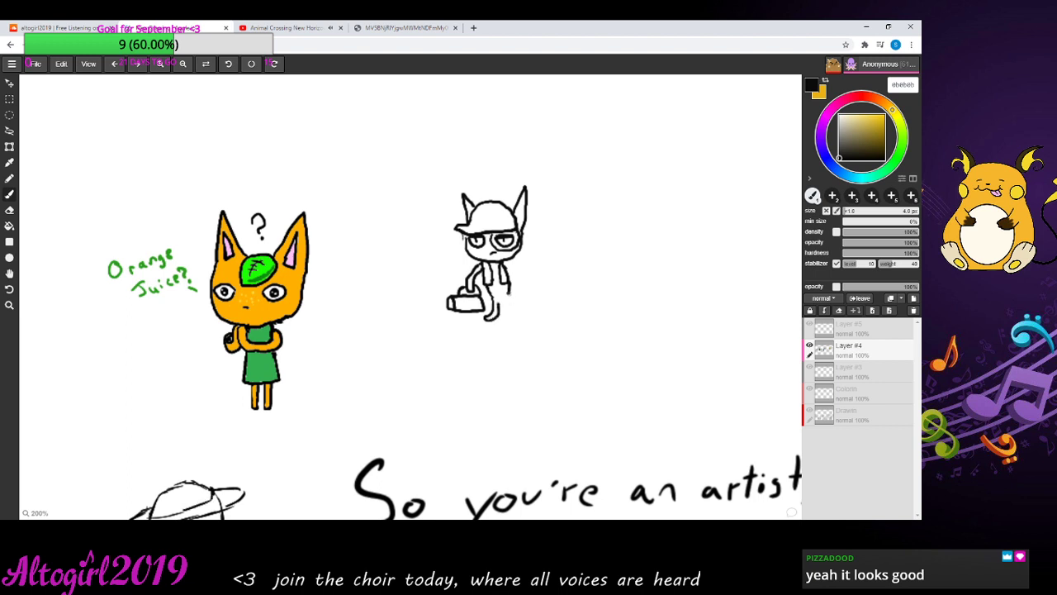
left_click_drag(512, 291, 517, 312)
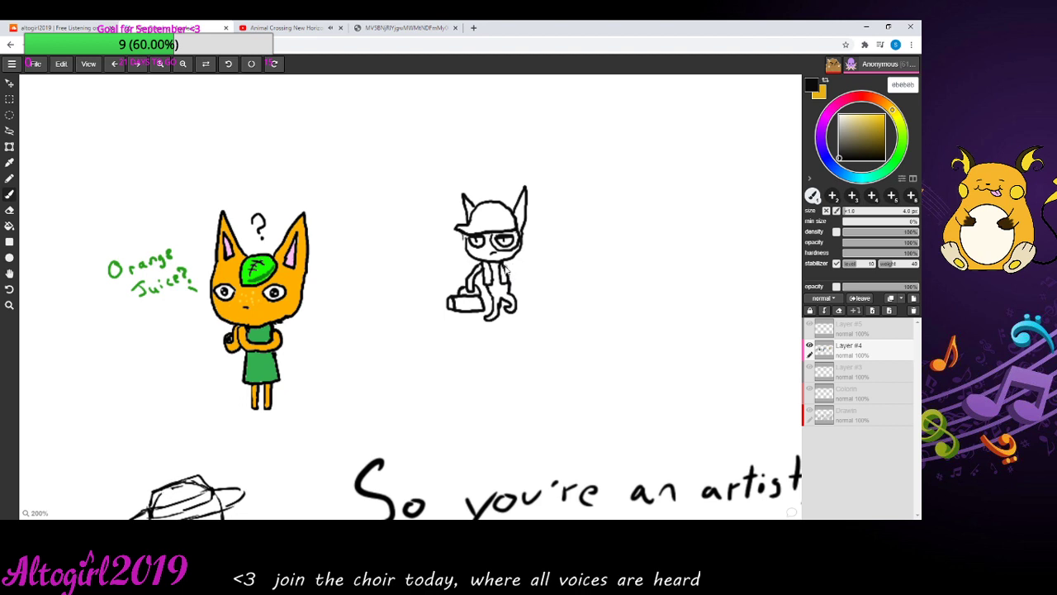
mouse_move(509, 265)
left_mouse_down()
mouse_move(521, 274)
mouse_move(511, 272)
left_mouse_up()
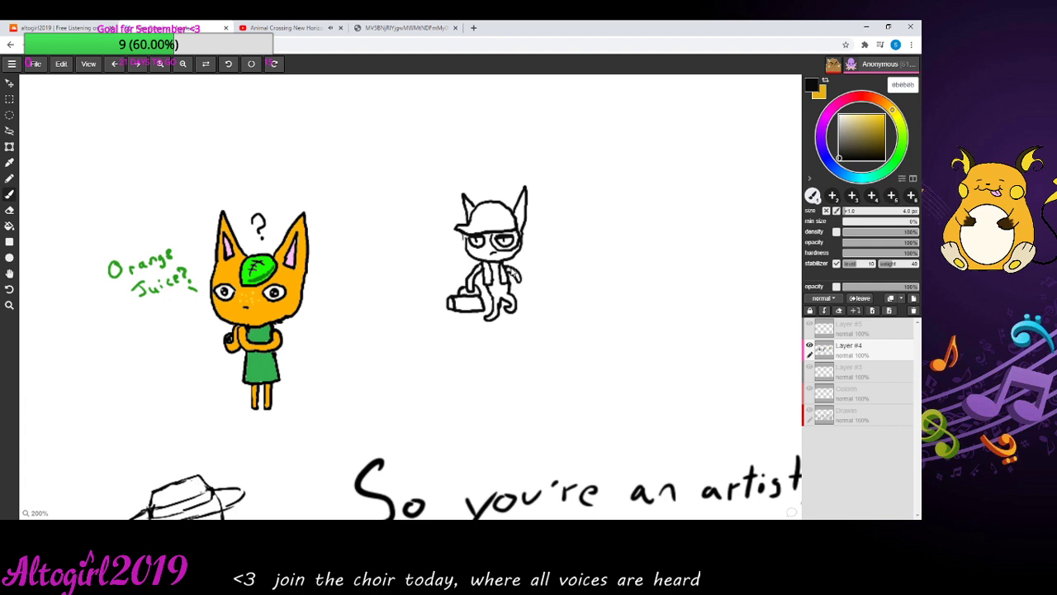
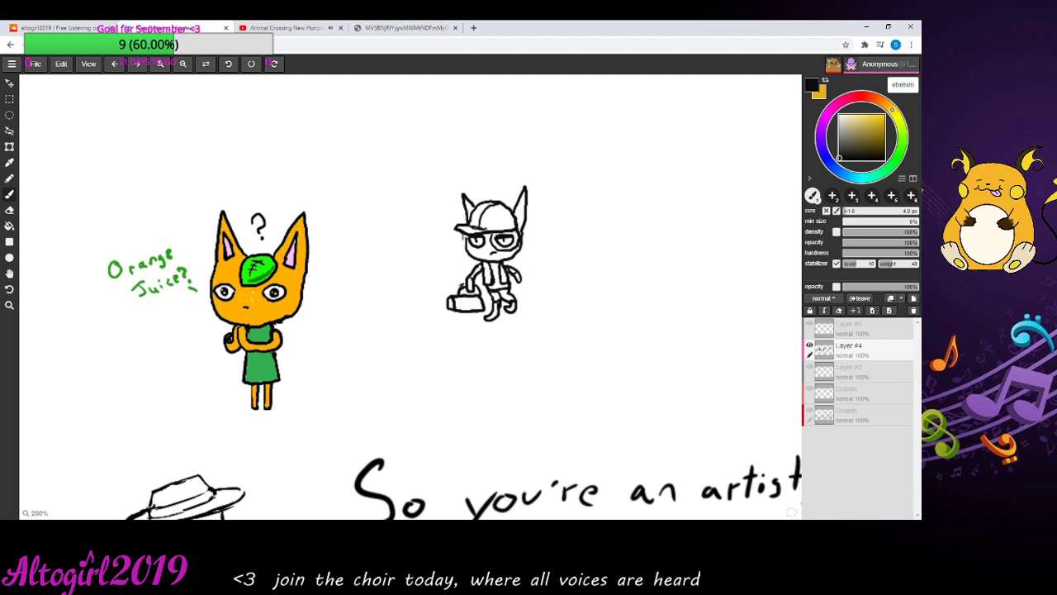
left_click_drag(459, 283, 464, 287)
- Set the drawing colour to bright green #4ac935 with the capped cat in close view
left_click(161, 65)
left_click(162, 65)
left_click(162, 64)
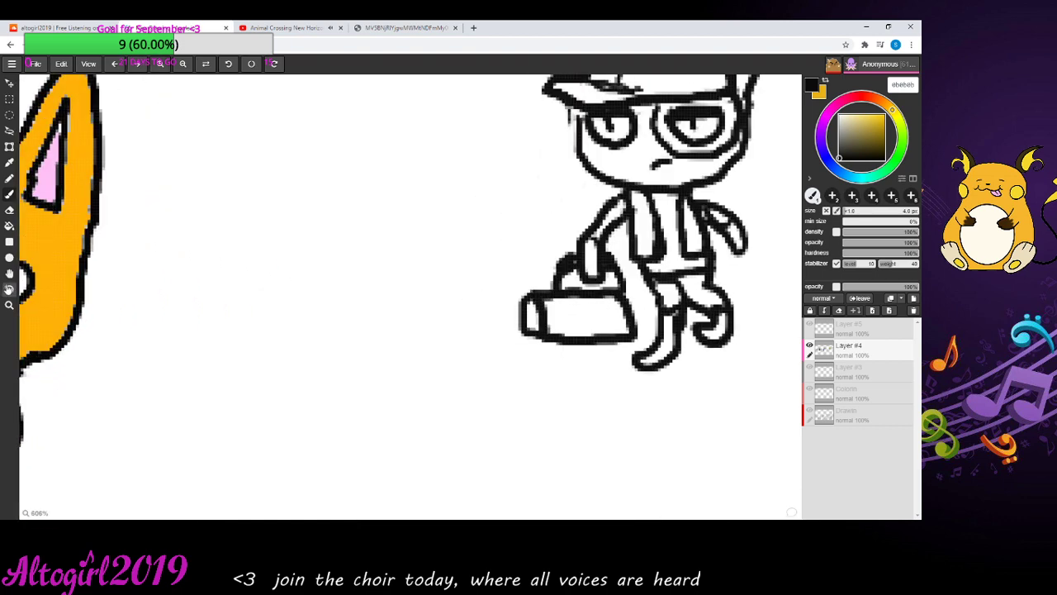
left_click(10, 275)
left_click_drag(351, 423, 183, 401)
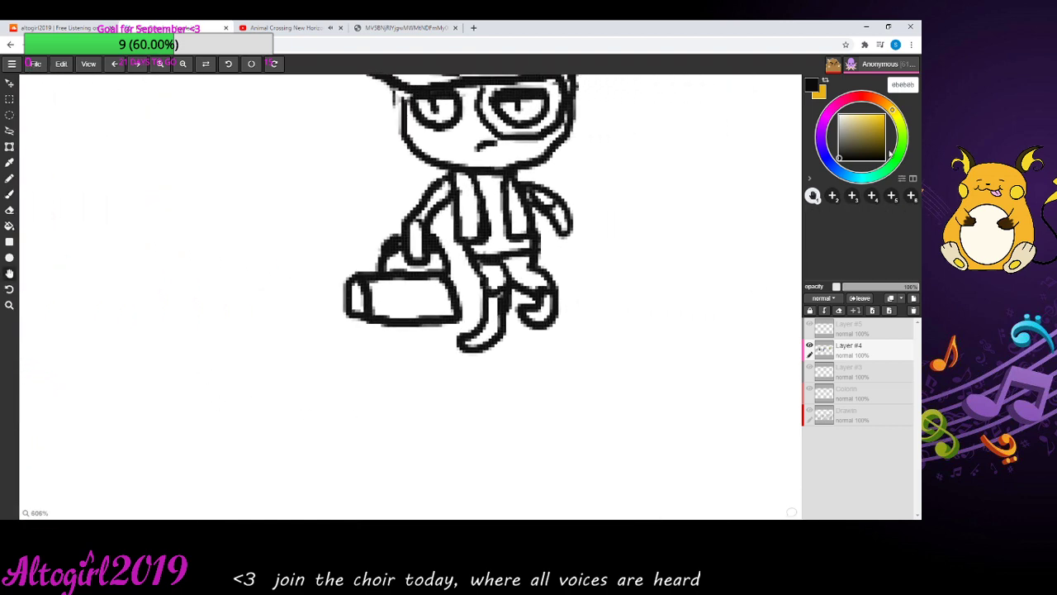
left_click(902, 155)
left_click_drag(865, 143, 873, 124)
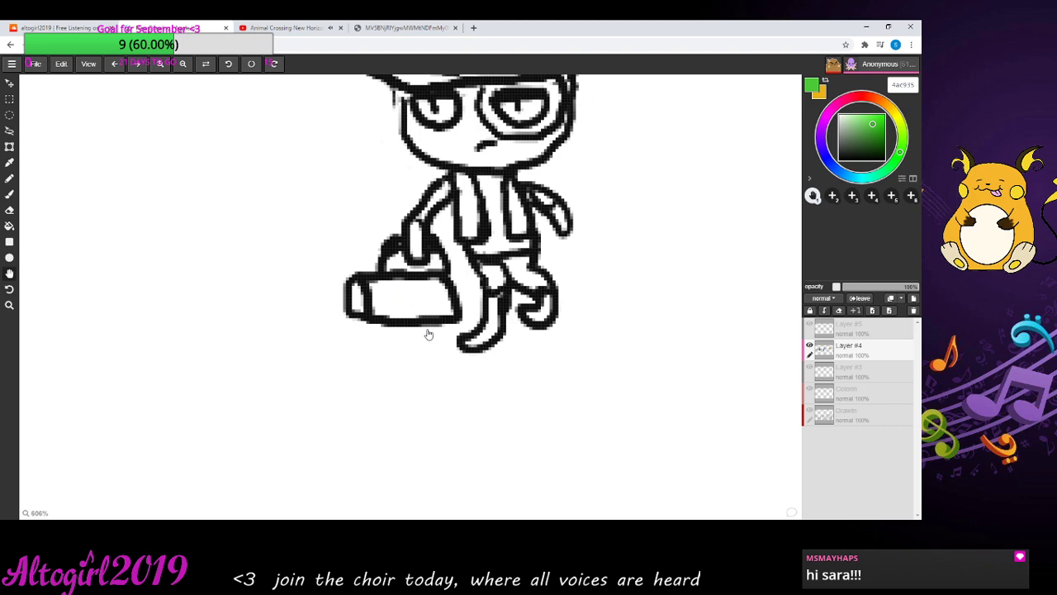
- Compare the capped cat with the surrounding doodles, and examine its line art up close
left_click(183, 64)
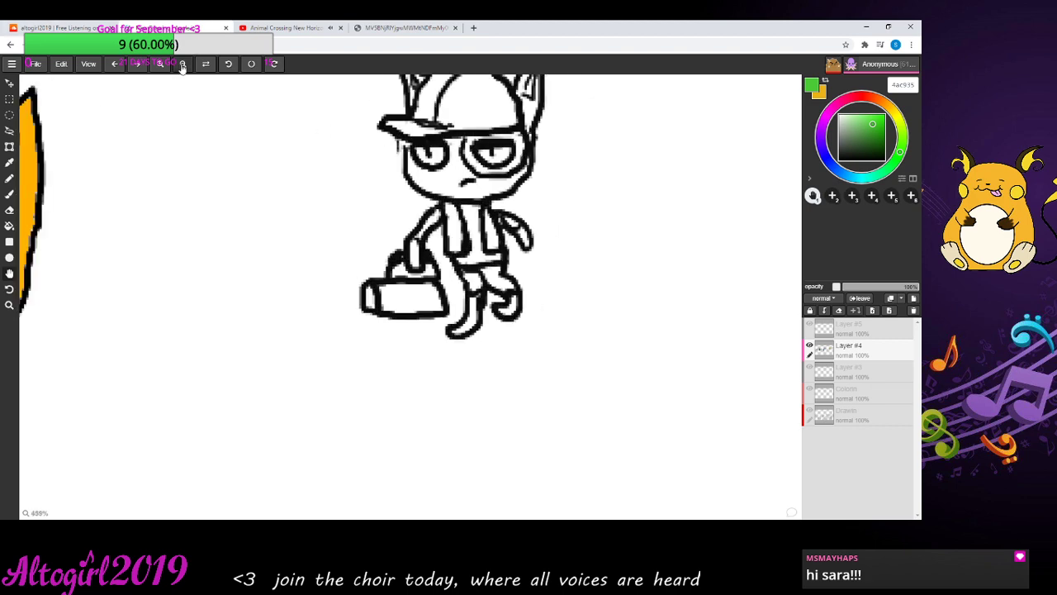
left_click(183, 64)
left_click(182, 64)
left_click(182, 64)
left_click(182, 66)
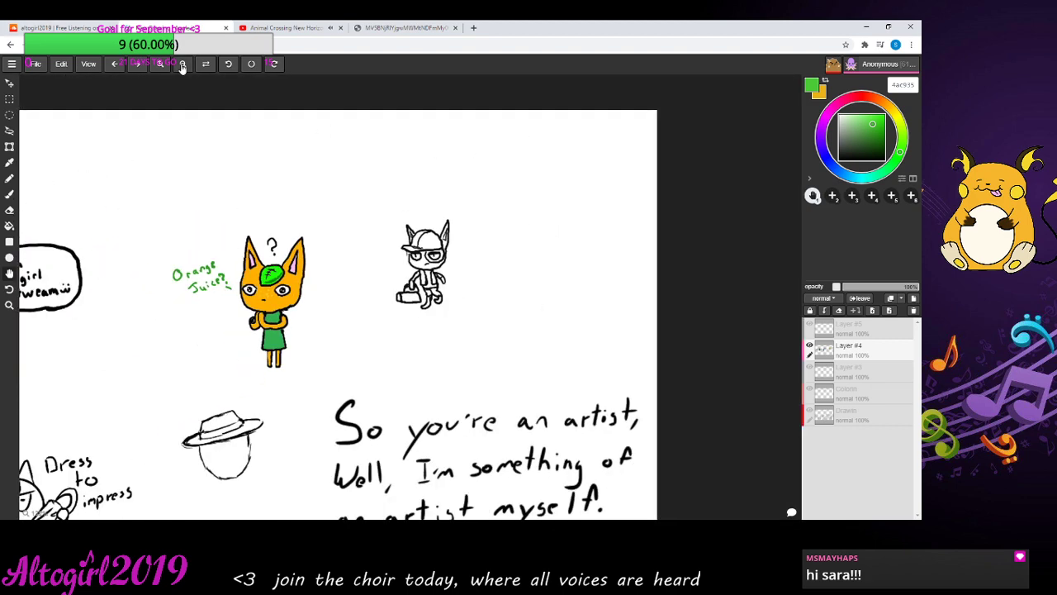
left_click(182, 65)
left_click(183, 65)
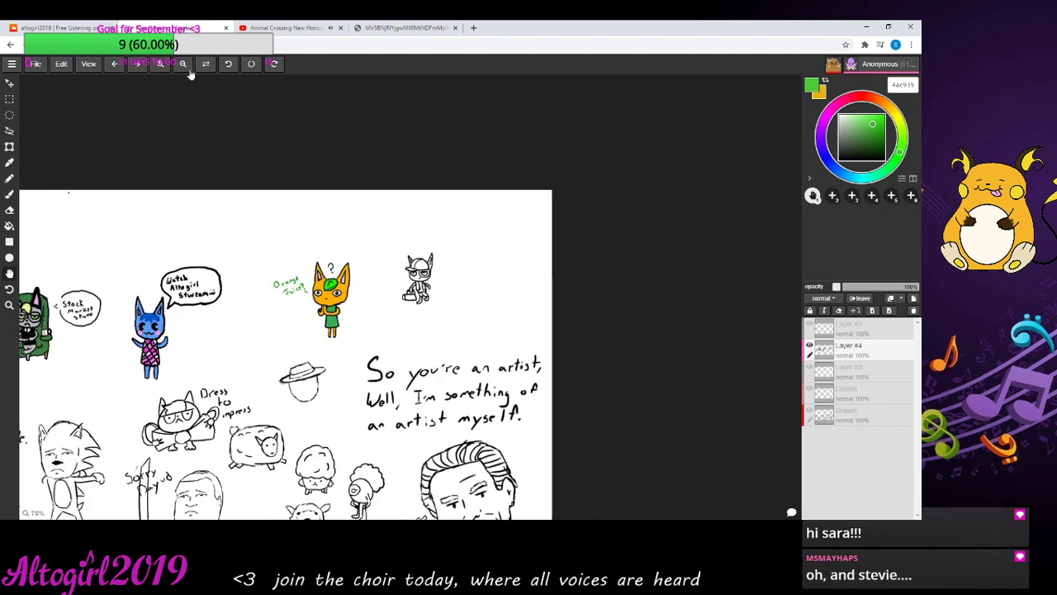
left_click(161, 65)
left_click(161, 64)
left_click(162, 65)
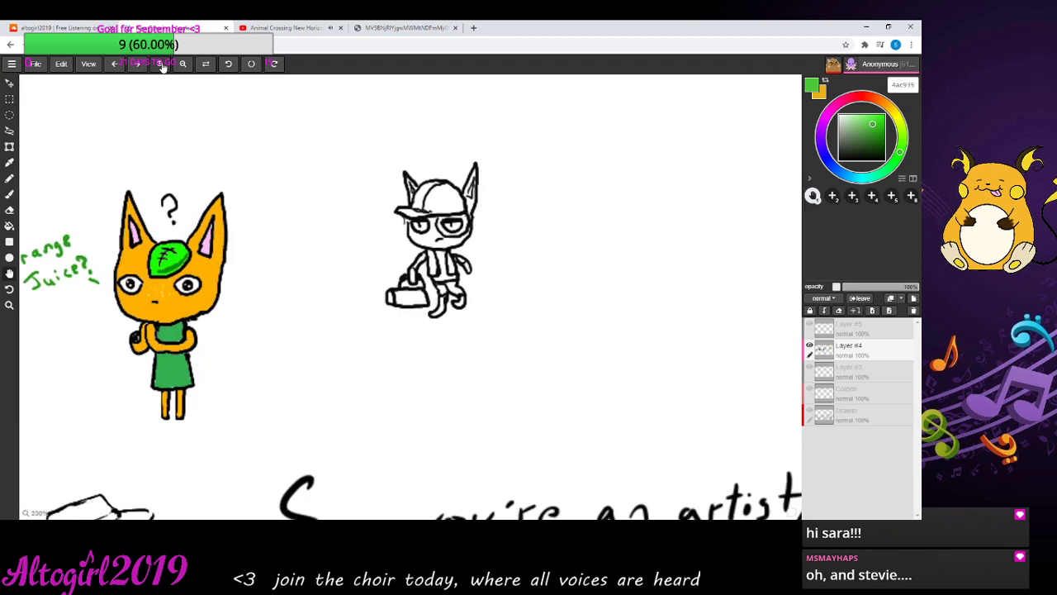
left_click(162, 65)
left_click(161, 65)
left_click(161, 65)
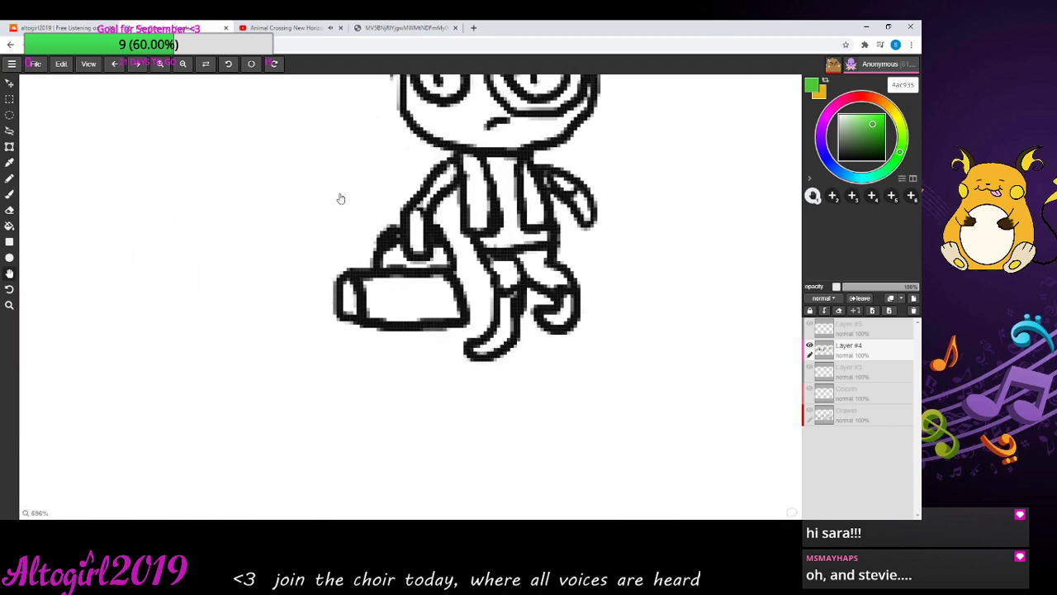
- Fill the capped cat's eye patch, toolbox hand, rear foot and small patches on the other arm and upper leg with light purple #d784ff
left_click_drag(340, 199, 272, 278)
left_click(827, 122)
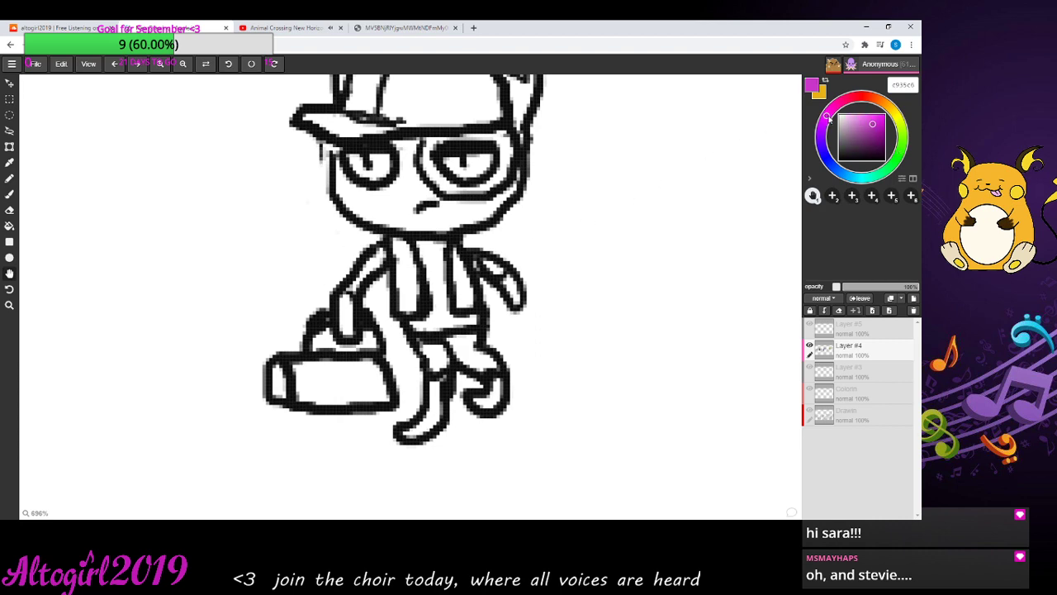
left_click_drag(873, 126, 861, 113)
left_click(823, 133)
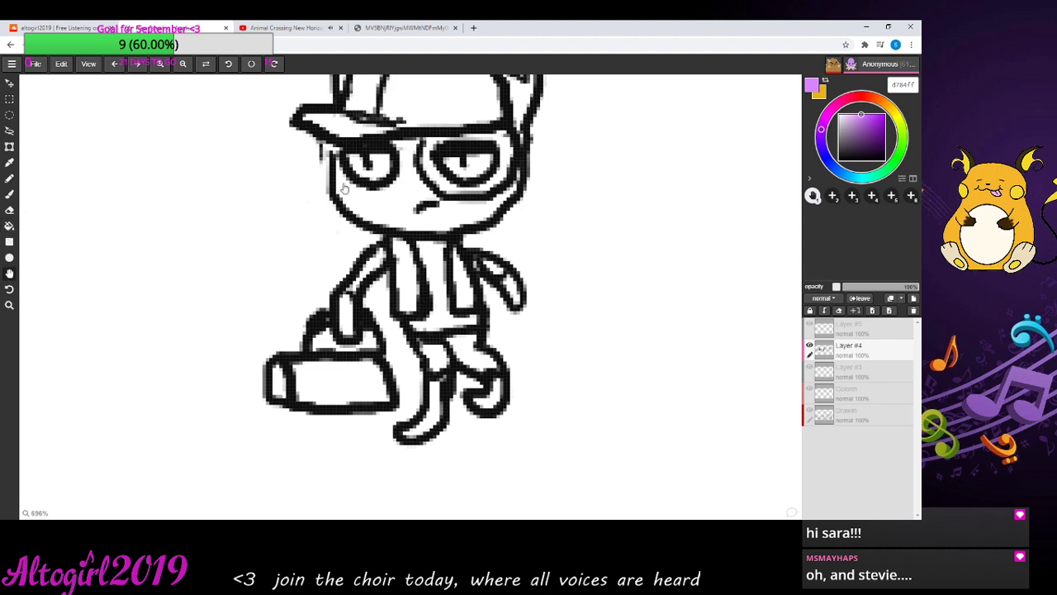
left_click(9, 225)
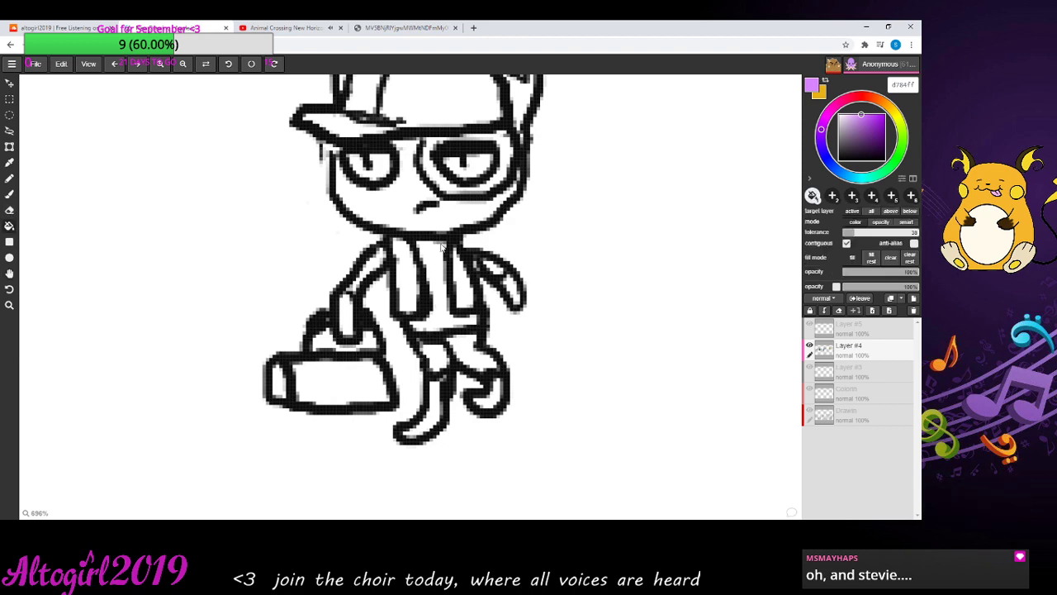
left_click(436, 364)
left_click(493, 398)
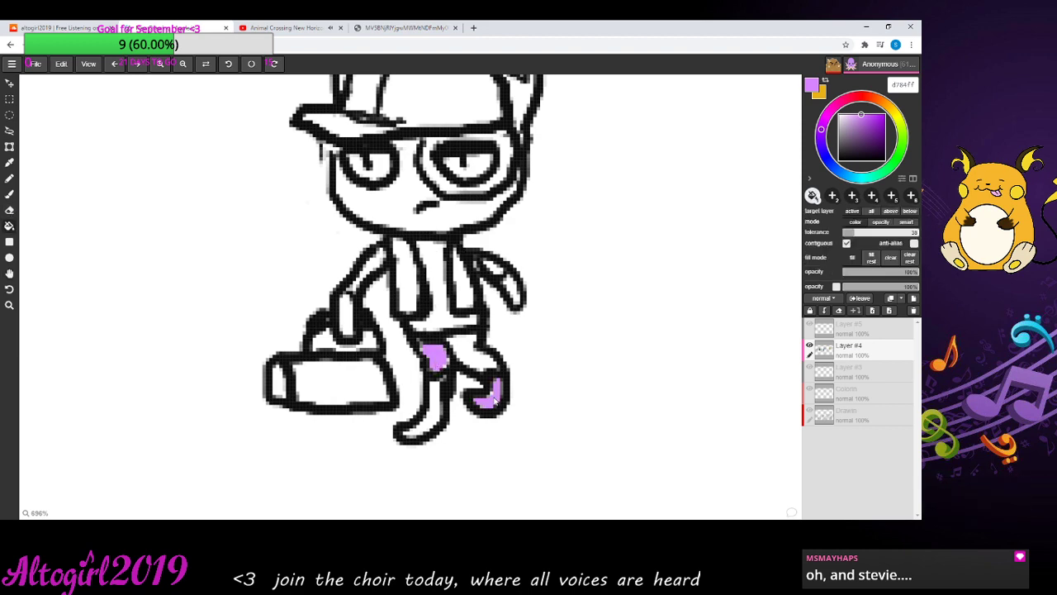
left_click(346, 317)
left_click(435, 180)
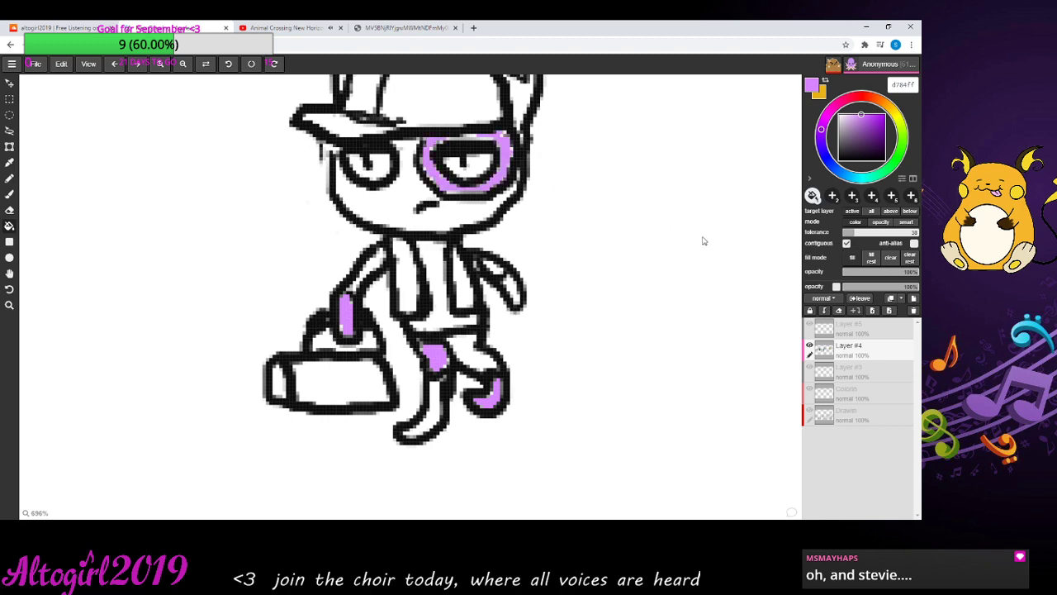
left_click(496, 268)
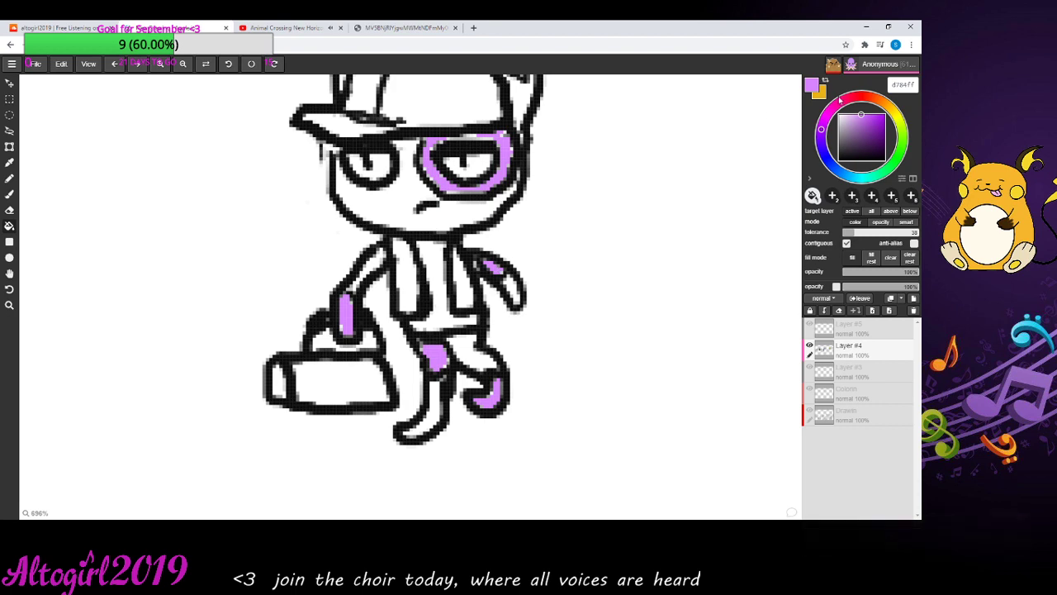
- Fill the capped cat's face, the toolbox arm and the swinging forearm with pinkish purple #dd71df
left_click_drag(830, 122, 862, 122)
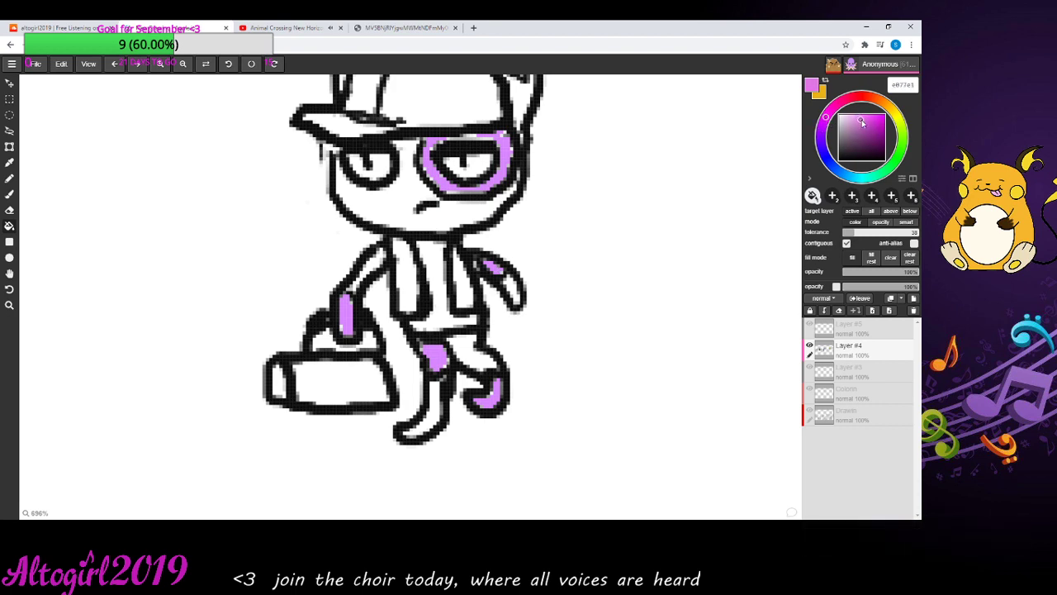
left_click(408, 200)
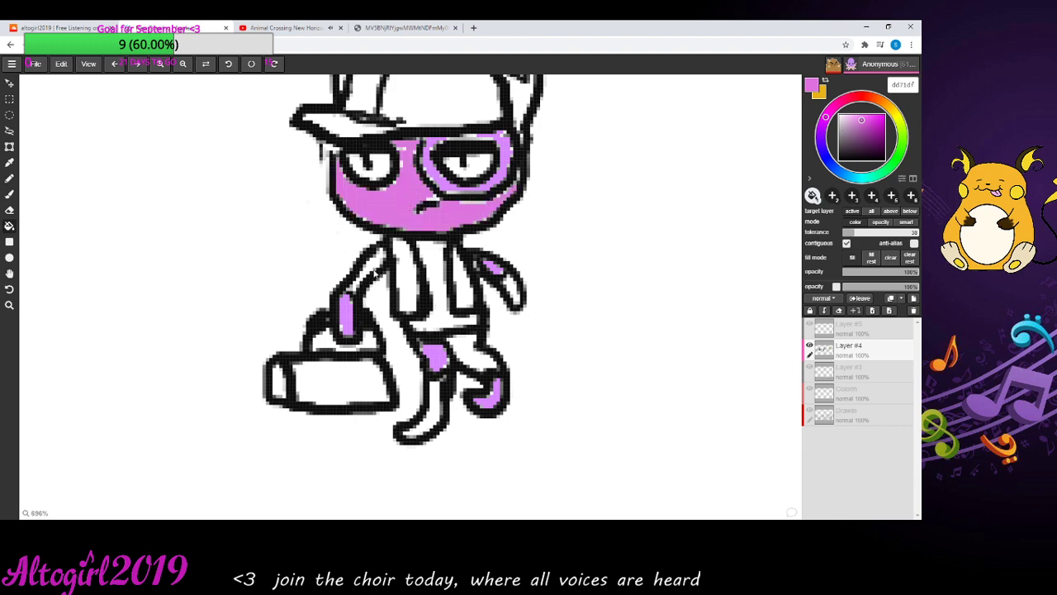
left_click(376, 263)
left_click(516, 293)
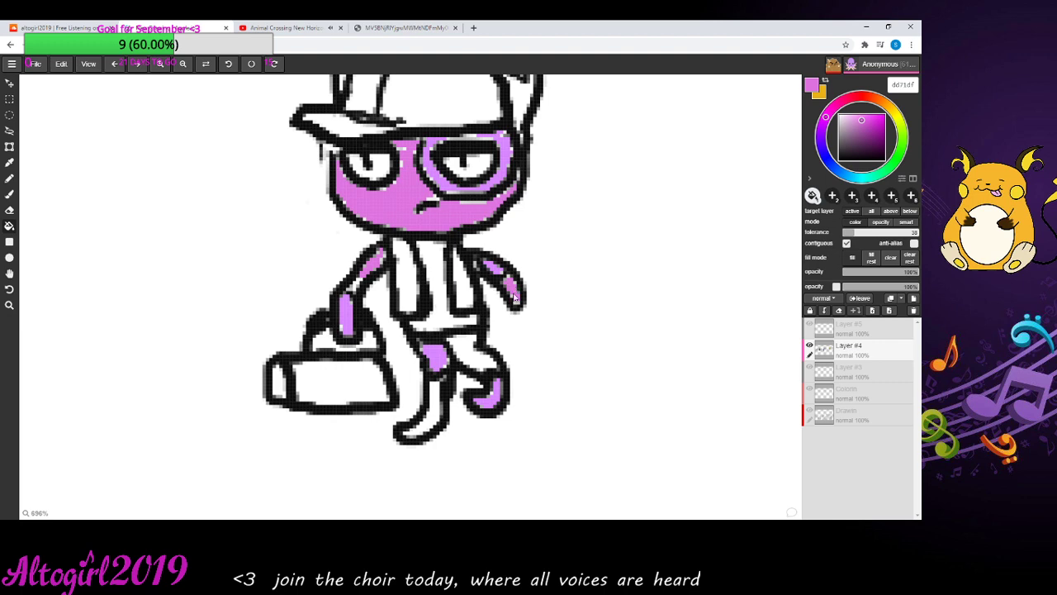
- Fill the capped cat's front lower leg and rear upper leg with the same pinkish purple
left_click(430, 407)
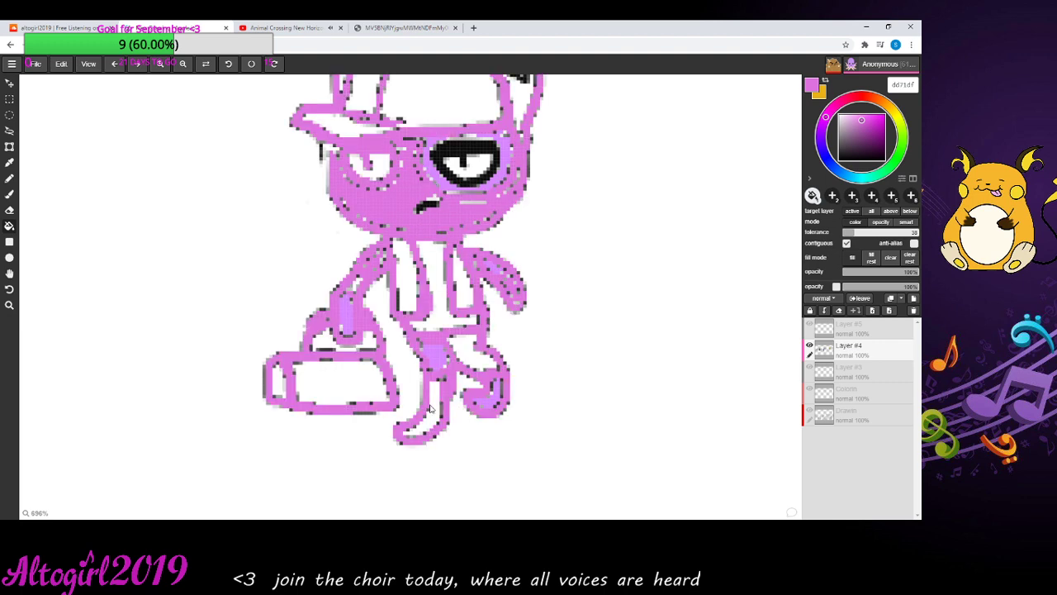
left_click(115, 66)
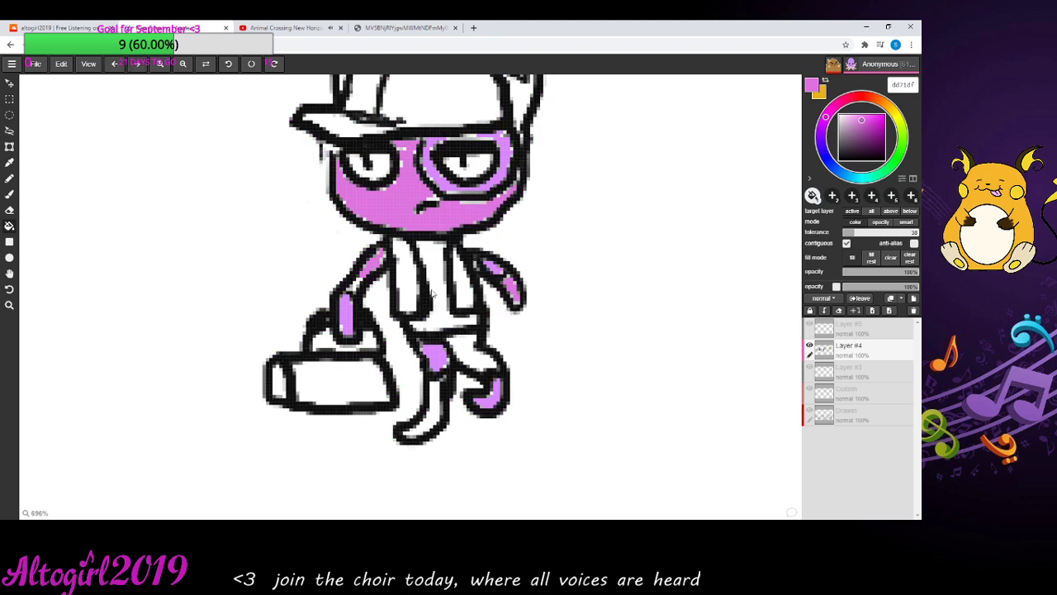
left_click(435, 403)
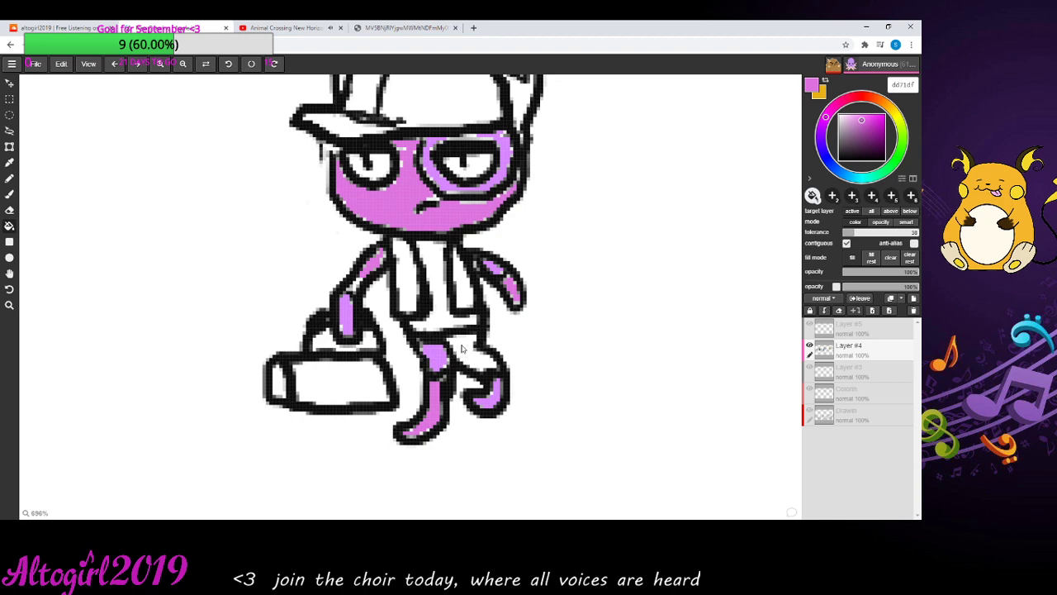
left_click(466, 352)
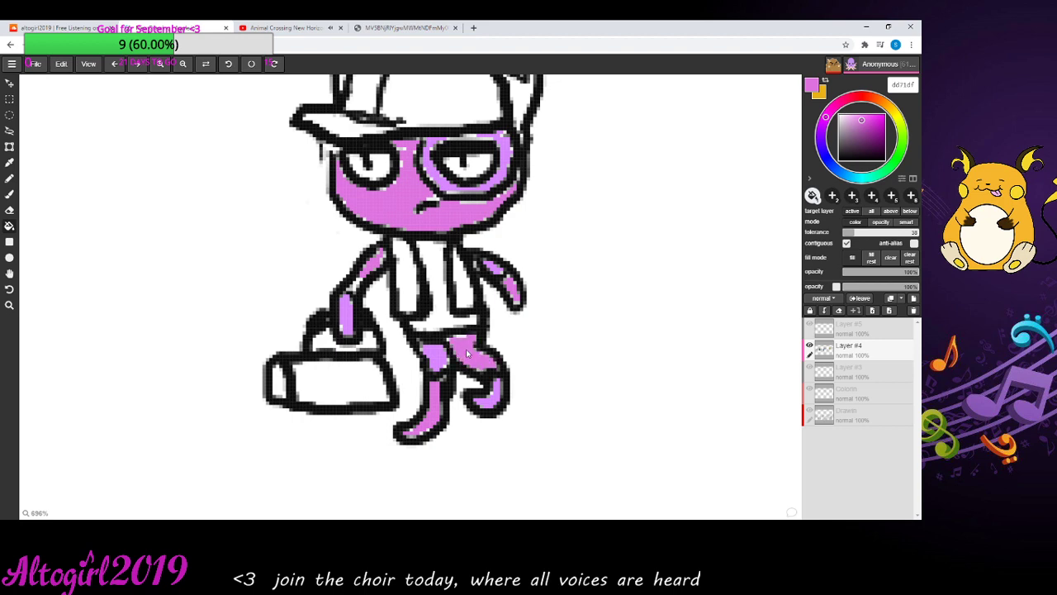
- Fill the outer areas of both of the capped cat's ears with pinkish purple #dd71df
left_click(522, 109)
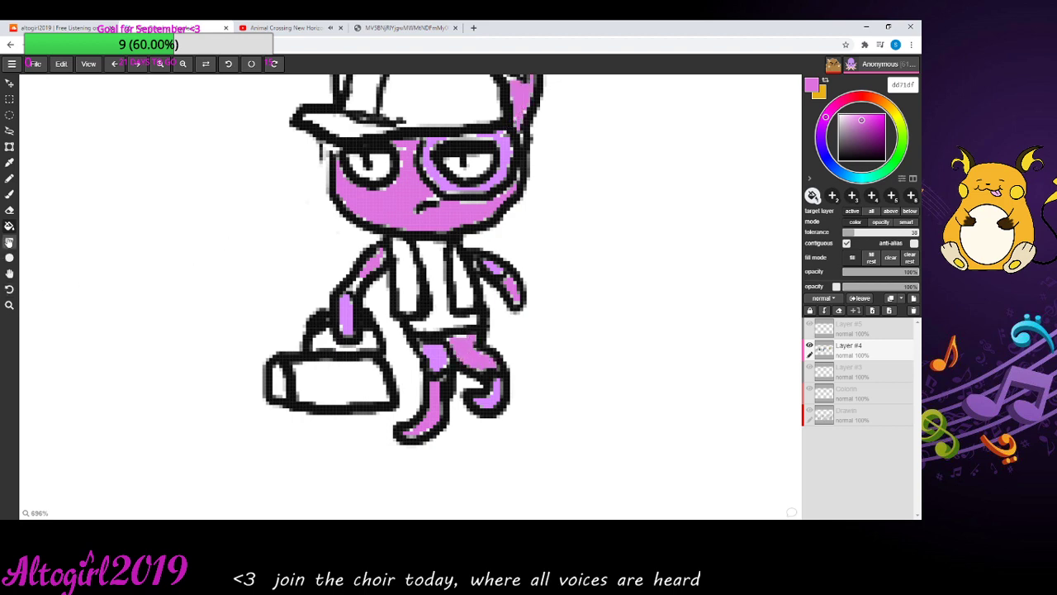
left_click(10, 276)
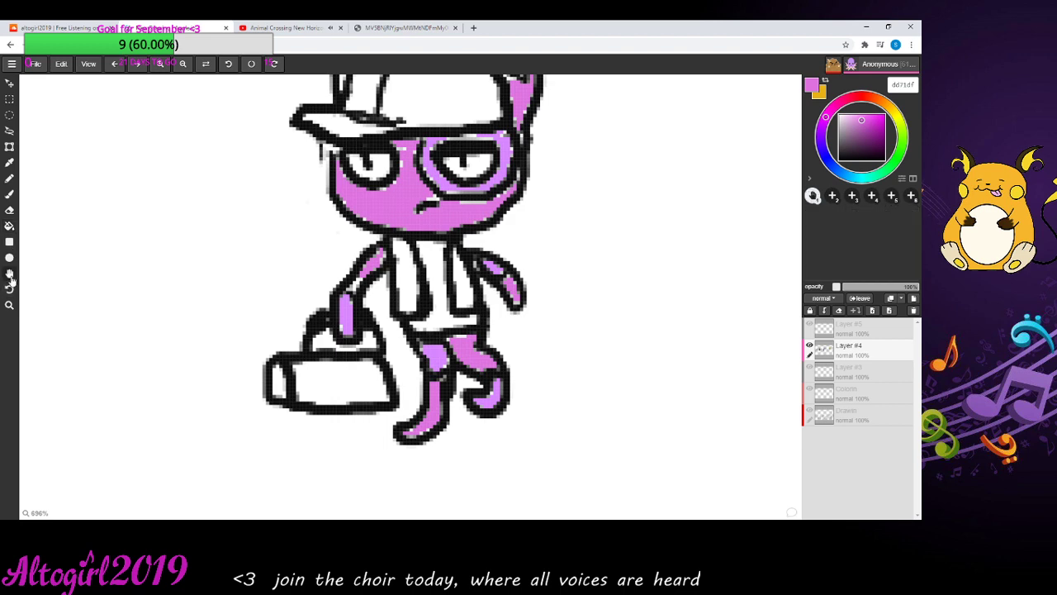
left_click_drag(151, 255, 134, 337)
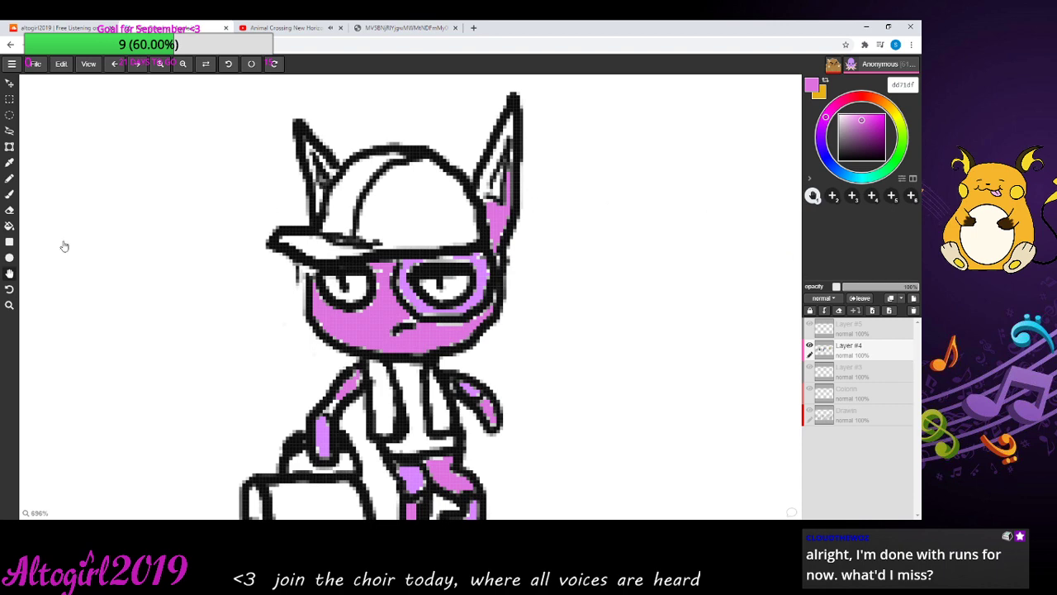
left_click(9, 226)
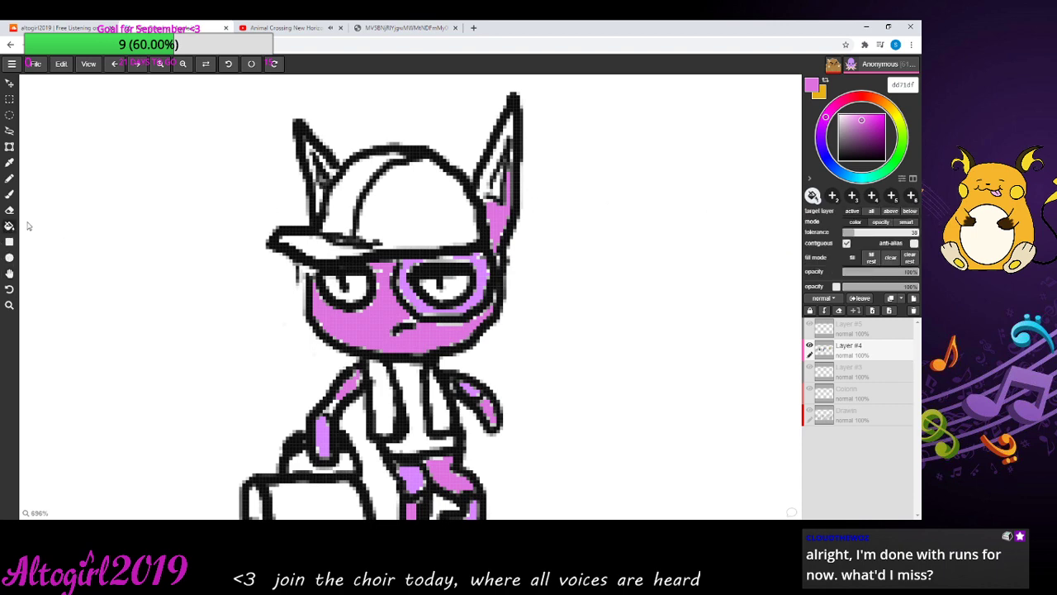
left_click(490, 172)
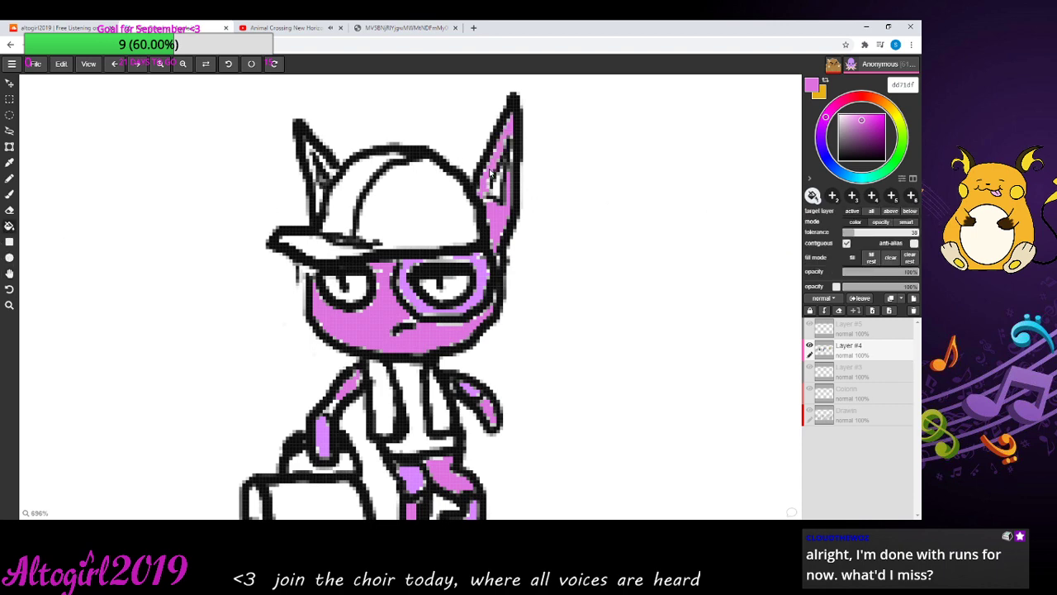
left_click(321, 200)
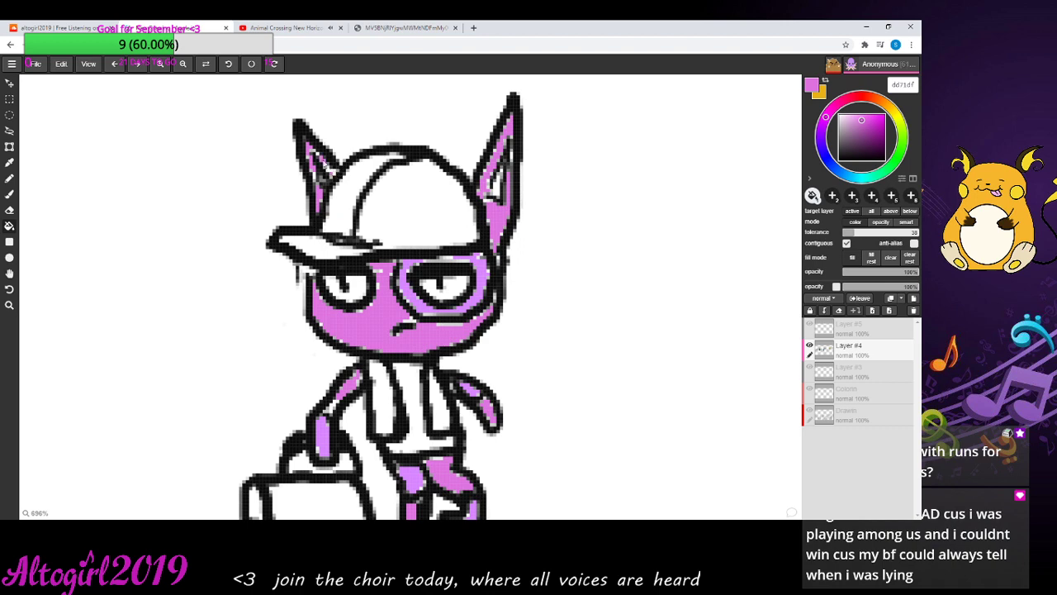
- Brush pinkish purple over the unfilled pixels above the mouth and beneath the cat's unpatched eye
left_click(161, 65)
left_click(161, 65)
left_click(162, 66)
left_click(161, 65)
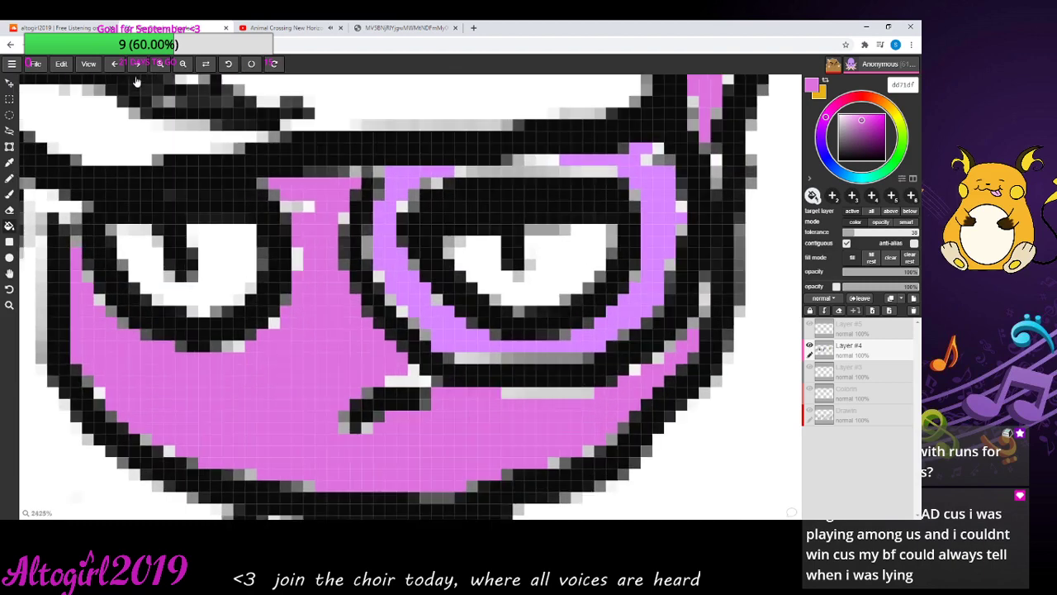
left_click(9, 199)
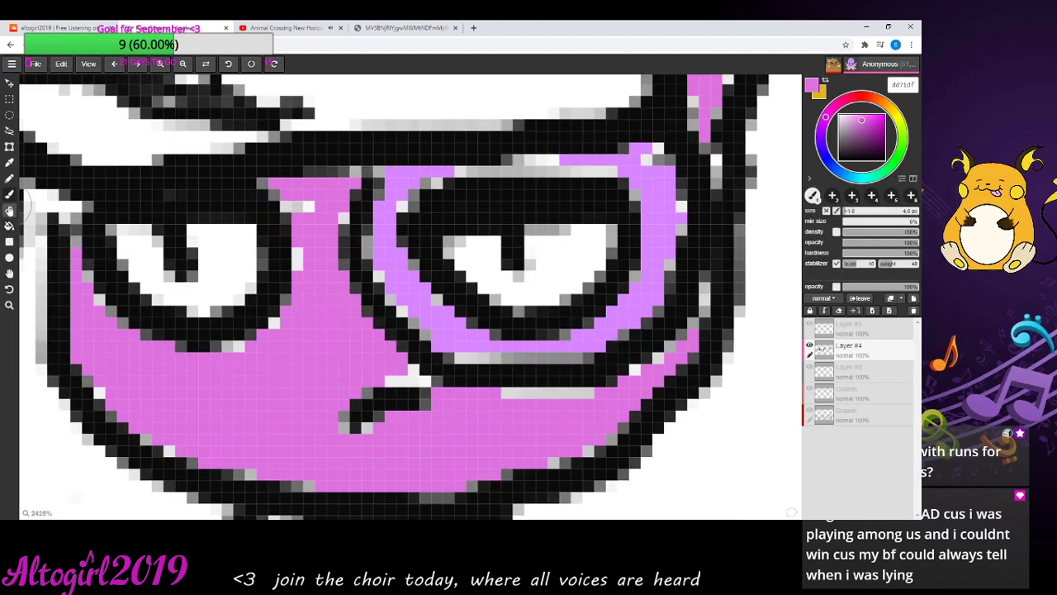
left_click(375, 382)
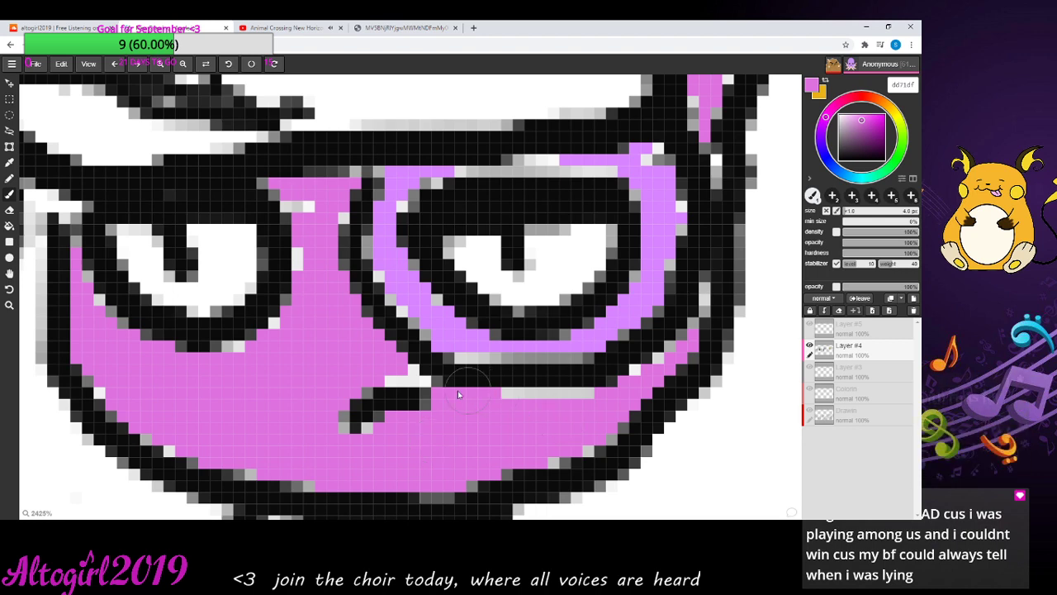
mouse_move(405, 382)
left_mouse_down()
mouse_move(413, 368)
mouse_move(383, 374)
left_mouse_up()
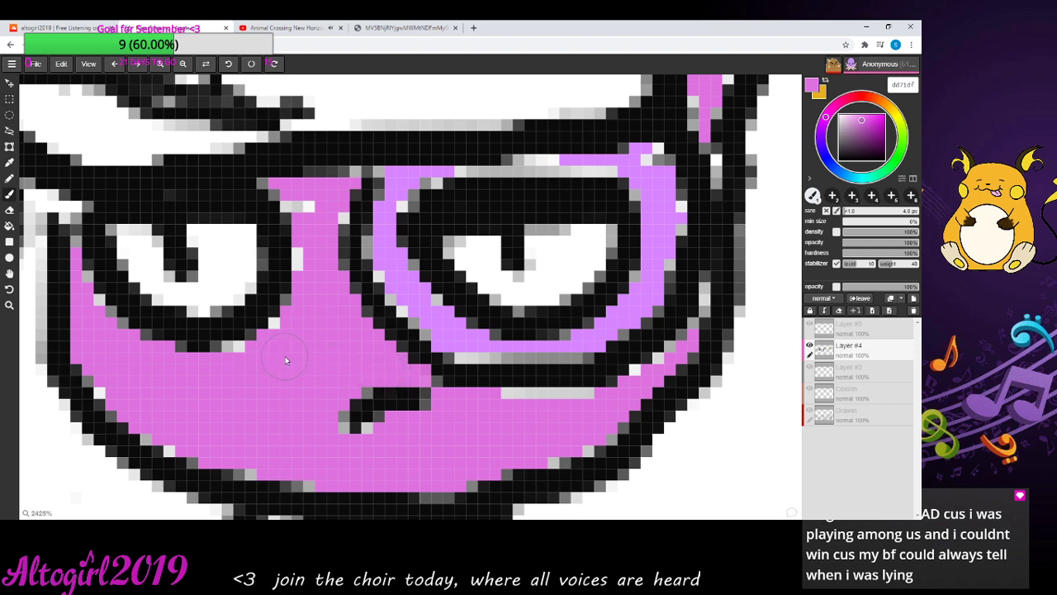
left_click(275, 323)
mouse_move(248, 347)
left_mouse_down()
mouse_move(225, 342)
mouse_move(251, 331)
left_mouse_up()
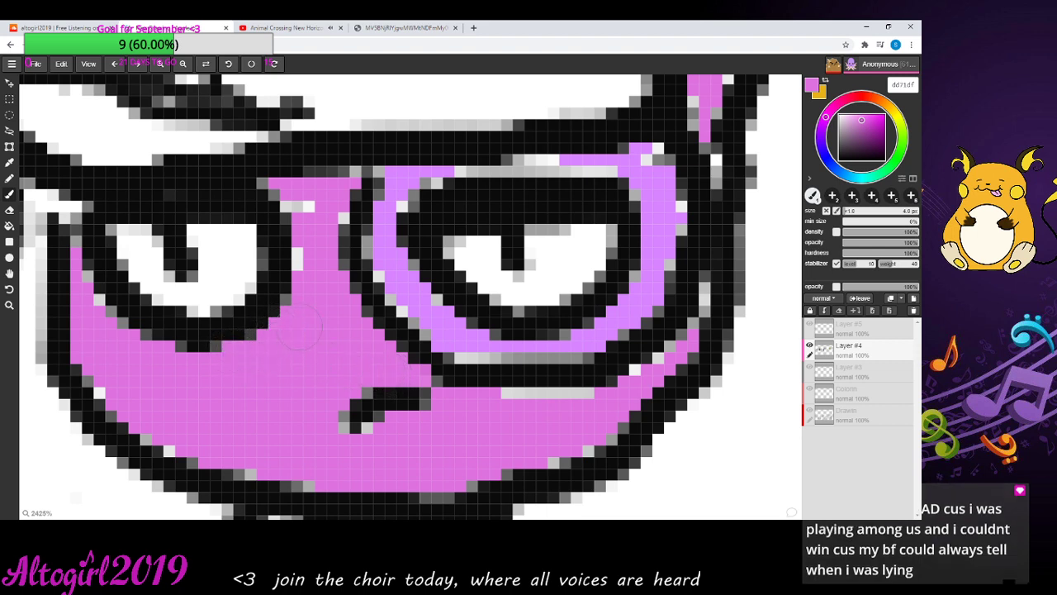
- Brush pinkish purple over the gaps between the eyes, below the eye patch and along the cheek and jaw outline
left_click(297, 261)
left_click_drag(285, 207, 309, 205)
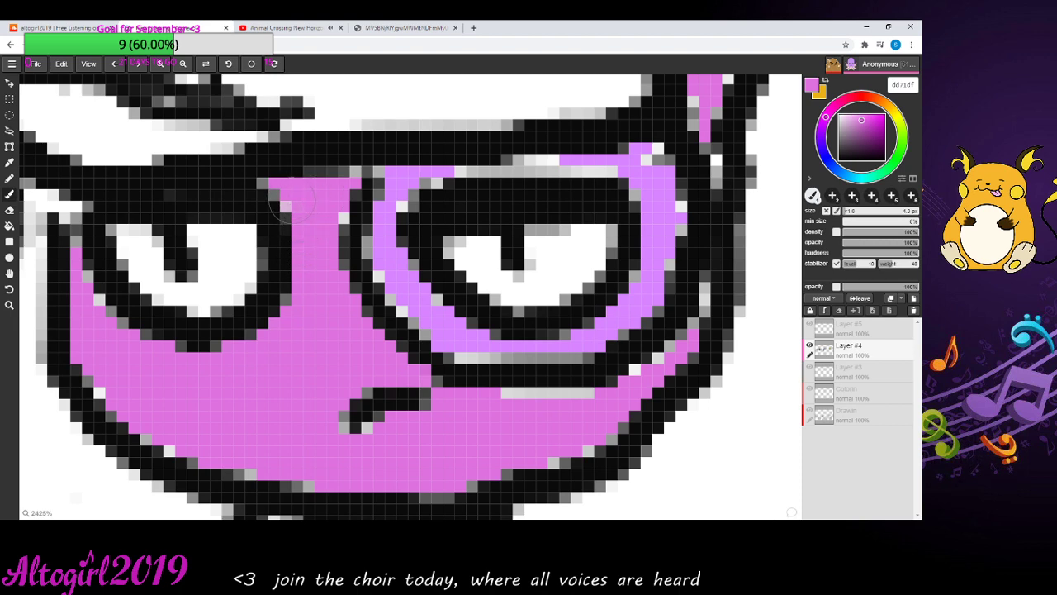
left_click(348, 221)
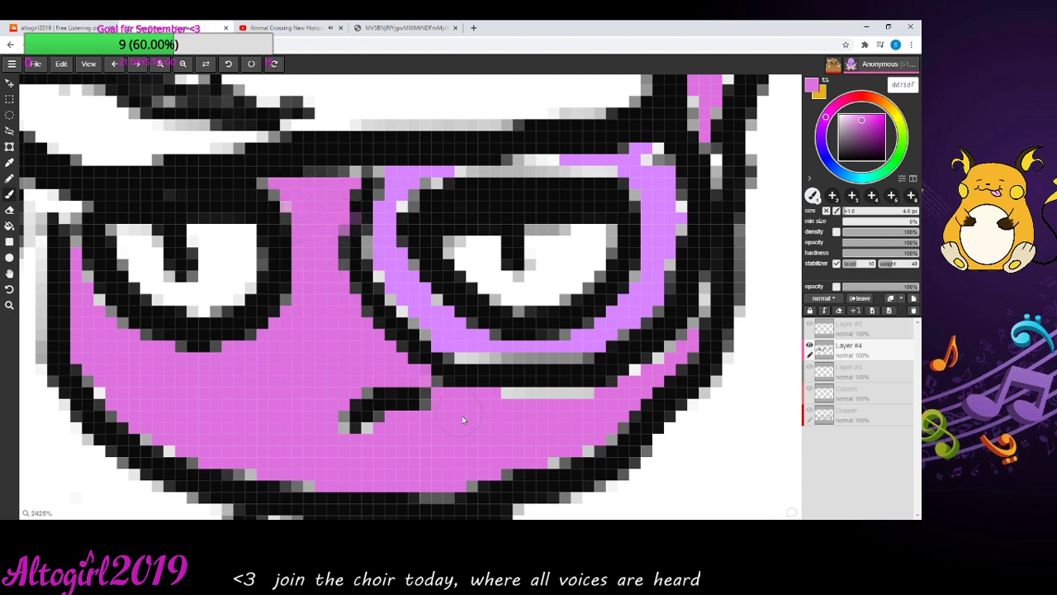
mouse_move(505, 390)
left_mouse_down()
mouse_move(588, 381)
mouse_move(522, 382)
mouse_move(519, 400)
left_mouse_up()
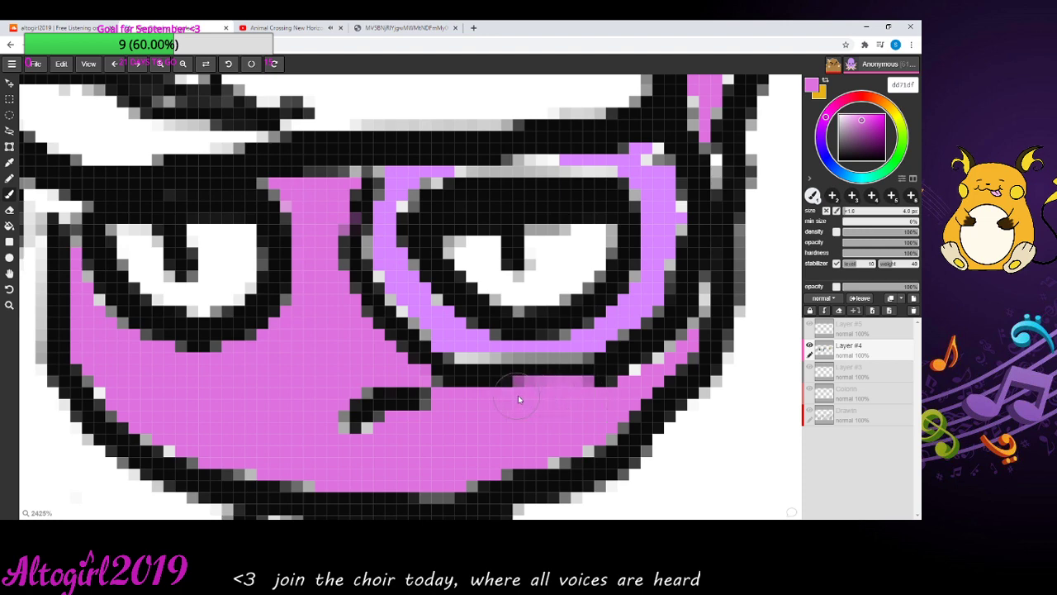
mouse_move(664, 394)
left_mouse_down()
mouse_move(651, 344)
mouse_move(637, 362)
mouse_move(669, 376)
mouse_move(676, 339)
mouse_move(708, 303)
mouse_move(720, 229)
mouse_move(655, 343)
left_mouse_up()
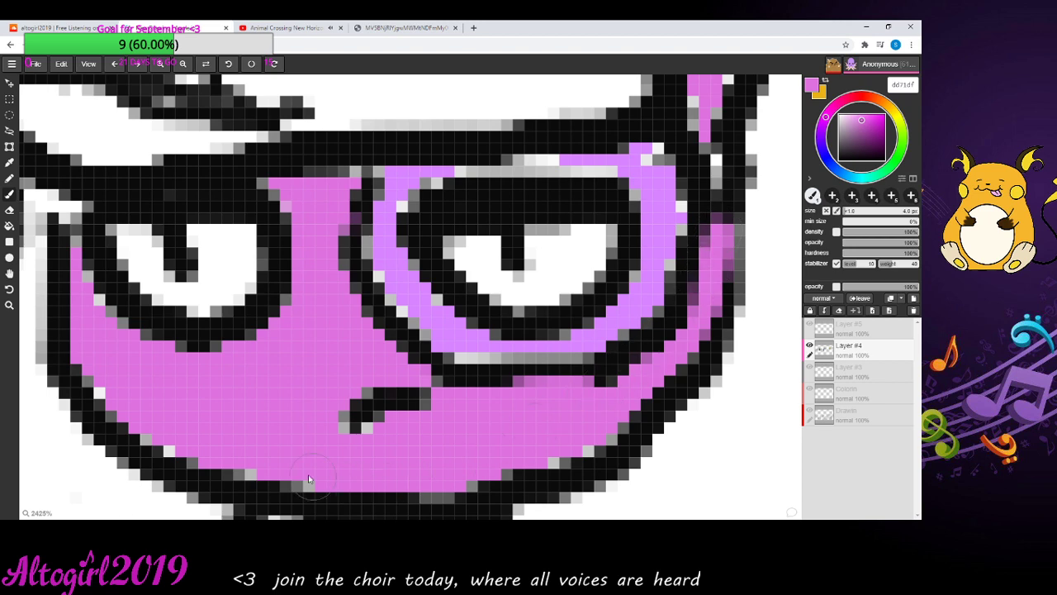
left_click(169, 451)
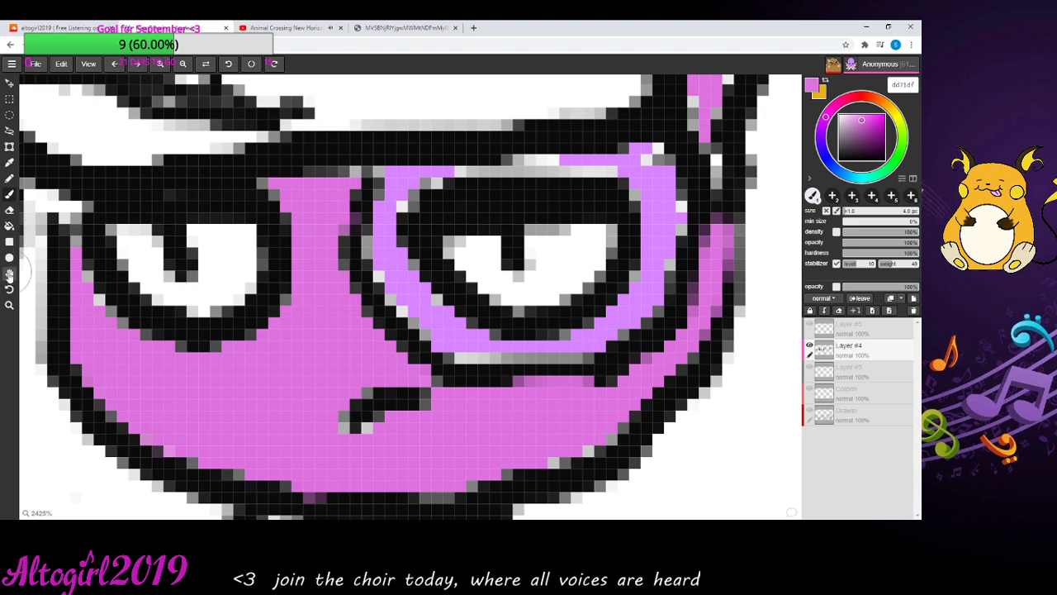
- Brush pinkish purple over the gaps in the taller ear's outer area, leaving the inner ear white
left_click(10, 273)
mouse_move(586, 120)
left_mouse_down()
mouse_move(492, 331)
mouse_move(498, 366)
left_mouse_up()
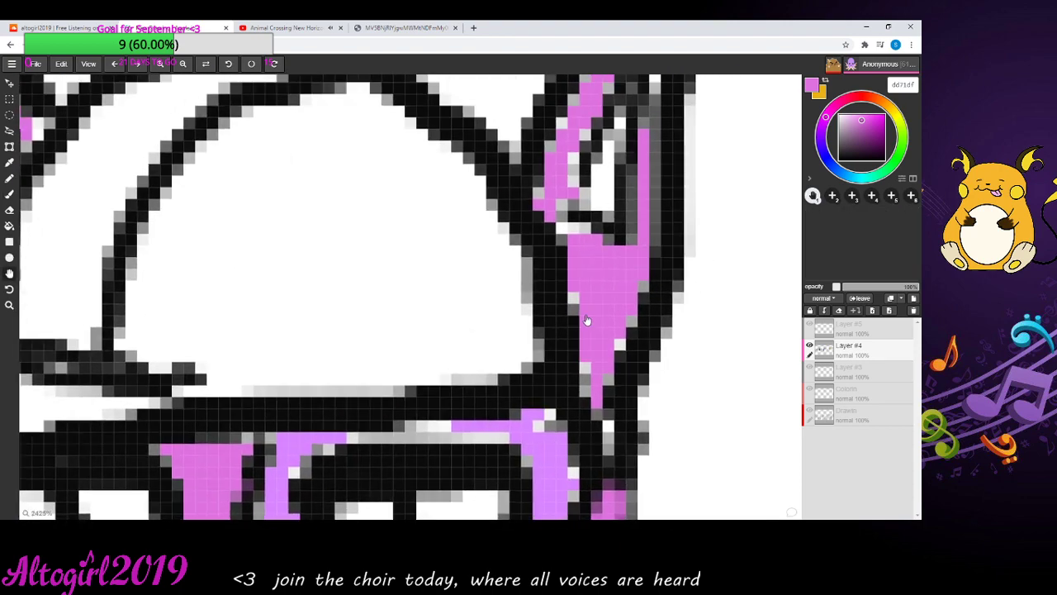
left_click_drag(587, 319, 527, 356)
left_click_drag(583, 405, 589, 446)
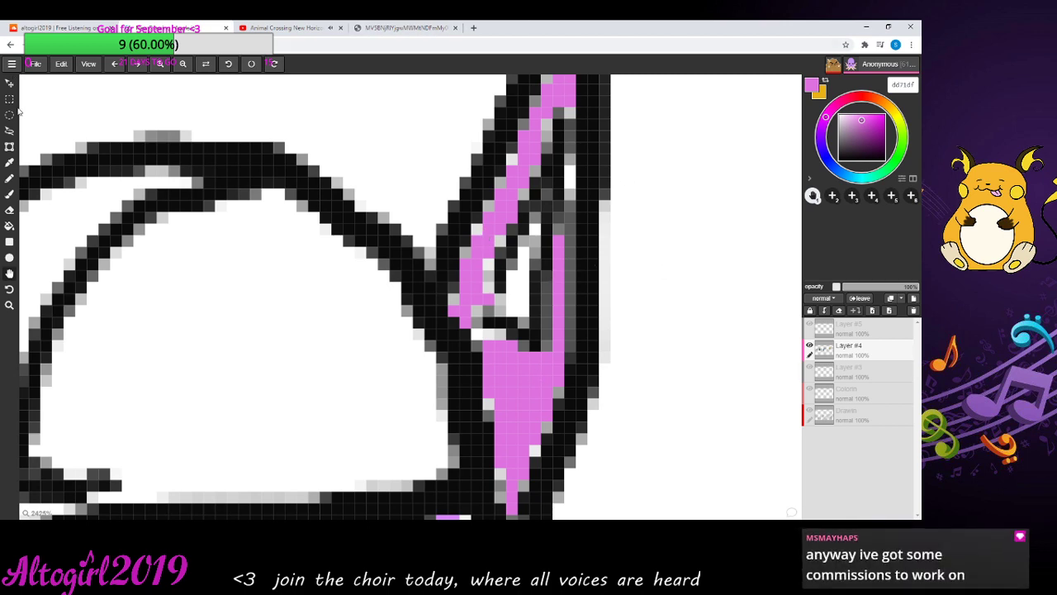
left_click(9, 195)
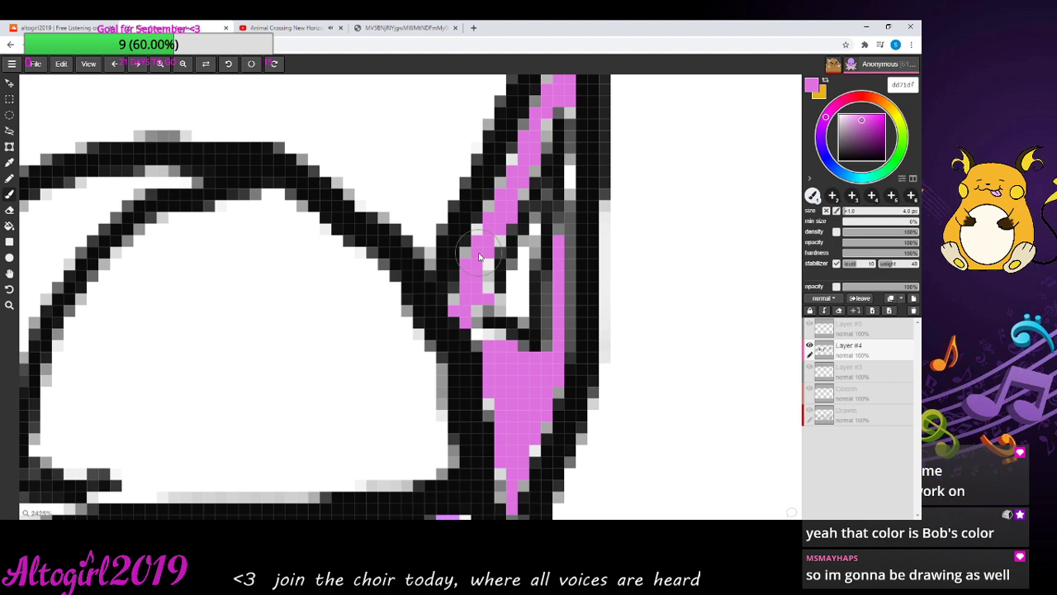
mouse_move(476, 217)
left_mouse_down()
mouse_move(480, 258)
mouse_move(477, 250)
mouse_move(468, 259)
mouse_move(480, 270)
mouse_move(469, 289)
mouse_move(490, 322)
mouse_move(475, 314)
mouse_move(483, 219)
mouse_move(545, 85)
mouse_move(549, 111)
mouse_move(491, 252)
mouse_move(523, 131)
mouse_move(537, 101)
mouse_move(558, 98)
mouse_move(570, 120)
mouse_move(578, 364)
mouse_move(554, 403)
mouse_move(539, 464)
left_mouse_up()
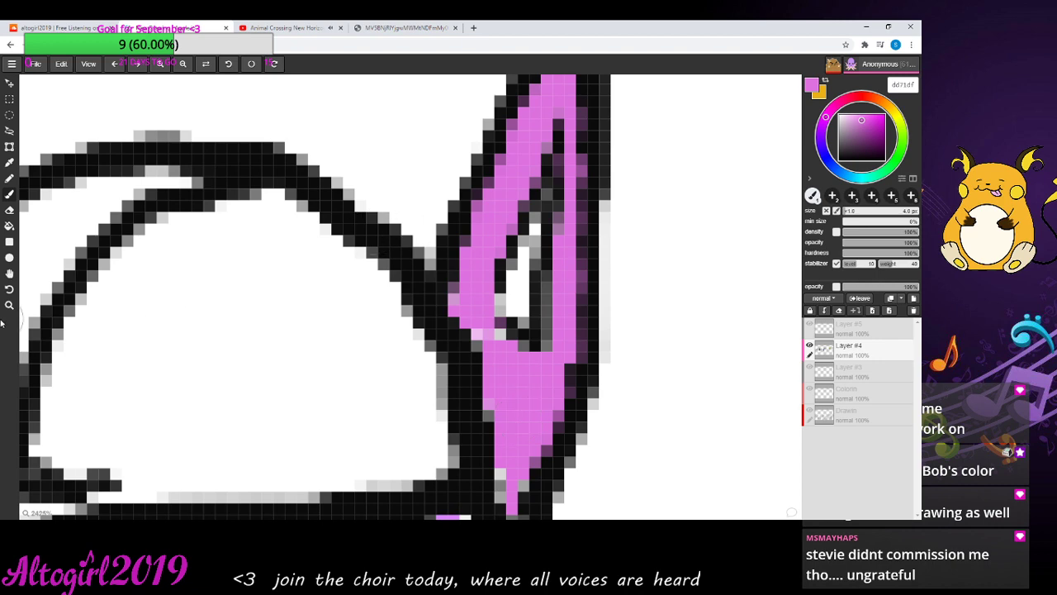
- Brush pinkish purple over the gaps in the shorter ear beside the cap's brim
left_click(9, 273)
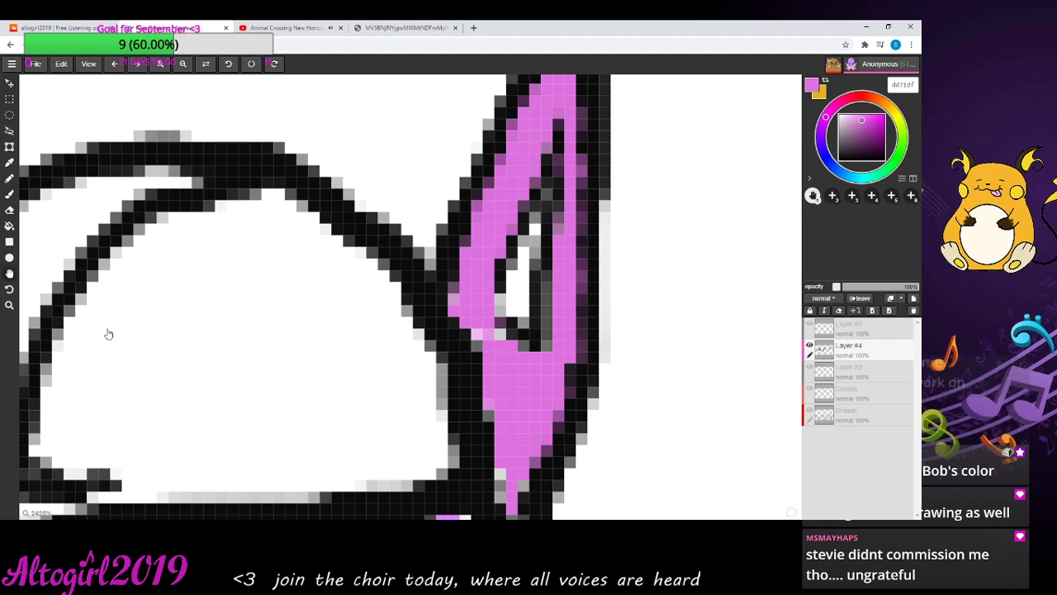
left_click_drag(107, 333, 338, 338)
left_click_drag(275, 352, 398, 349)
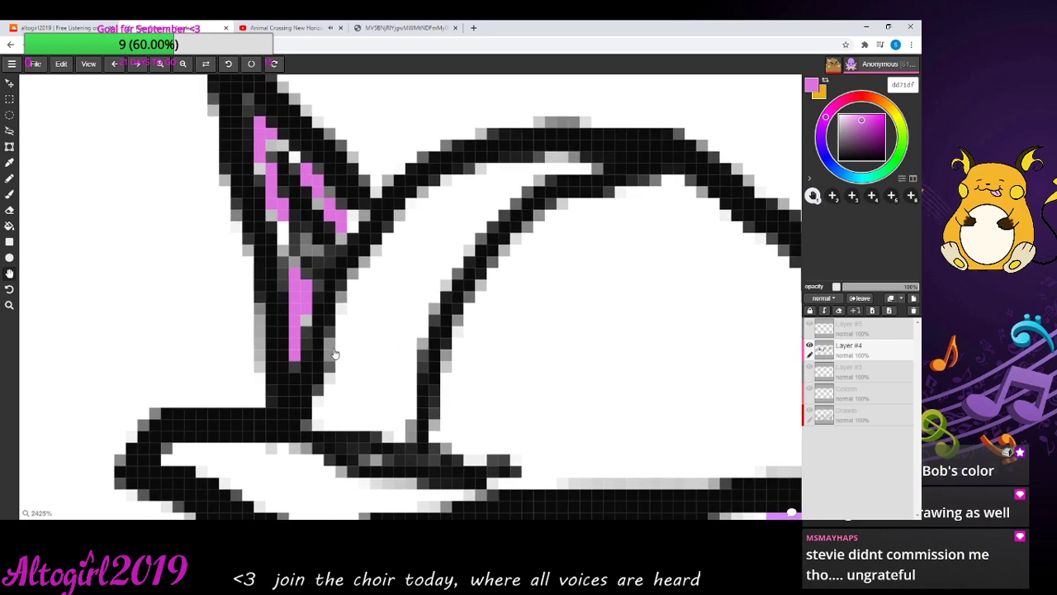
mouse_move(335, 355)
left_mouse_down()
mouse_move(328, 365)
mouse_move(292, 314)
left_mouse_up()
key("b")
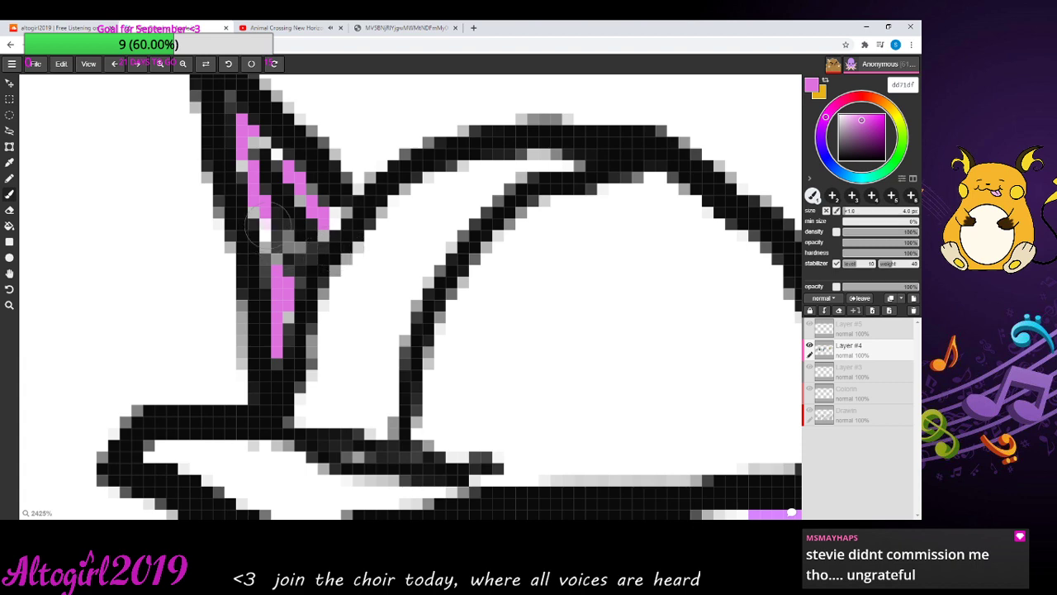
mouse_move(266, 224)
left_mouse_down()
mouse_move(263, 239)
mouse_move(296, 299)
mouse_move(291, 320)
mouse_move(245, 256)
mouse_move(238, 223)
mouse_move(249, 228)
mouse_move(225, 165)
mouse_move(237, 131)
mouse_move(261, 128)
mouse_move(293, 153)
mouse_move(339, 219)
mouse_move(351, 205)
mouse_move(337, 235)
mouse_move(313, 231)
mouse_move(327, 257)
left_mouse_up()
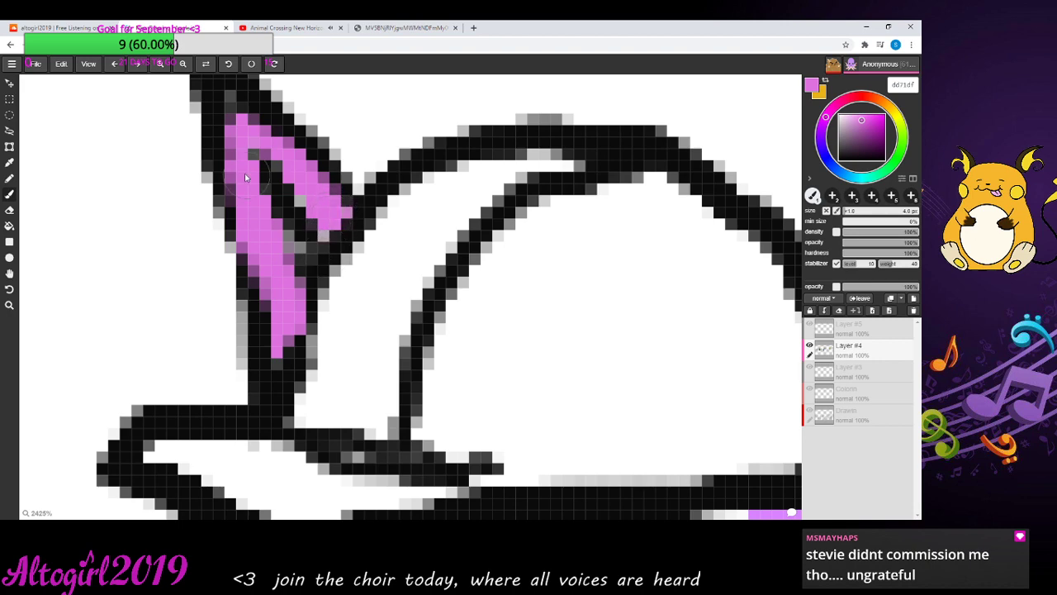
- Examine the coloured cat as a whole, and return to a close view of its capped head
left_click(182, 65)
left_click(183, 66)
left_click(183, 66)
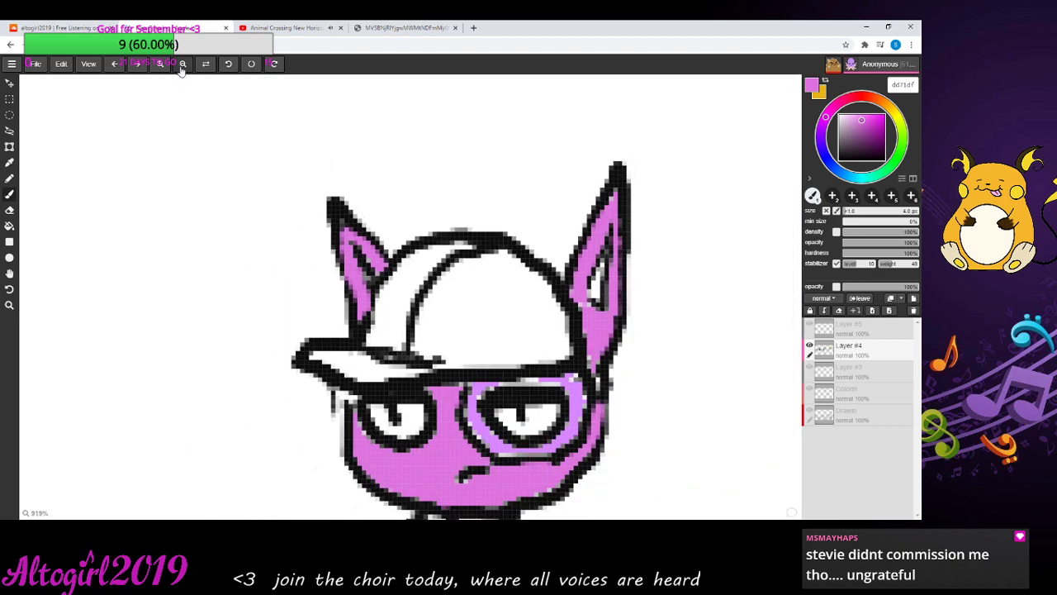
left_click(183, 66)
left_click(182, 66)
left_click(182, 66)
left_click(183, 66)
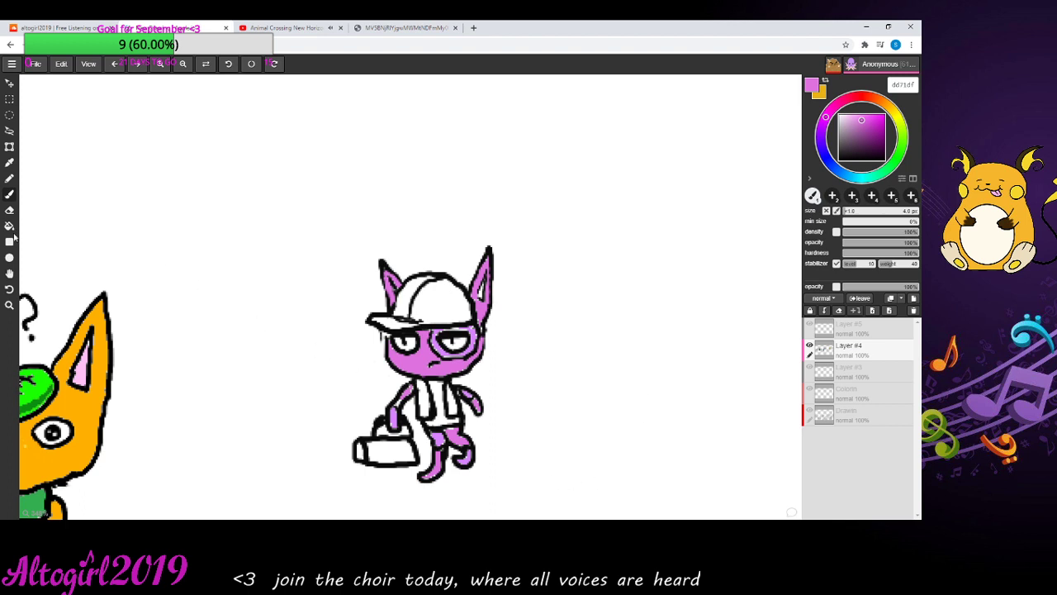
left_click(160, 64)
left_click(160, 64)
left_click(159, 63)
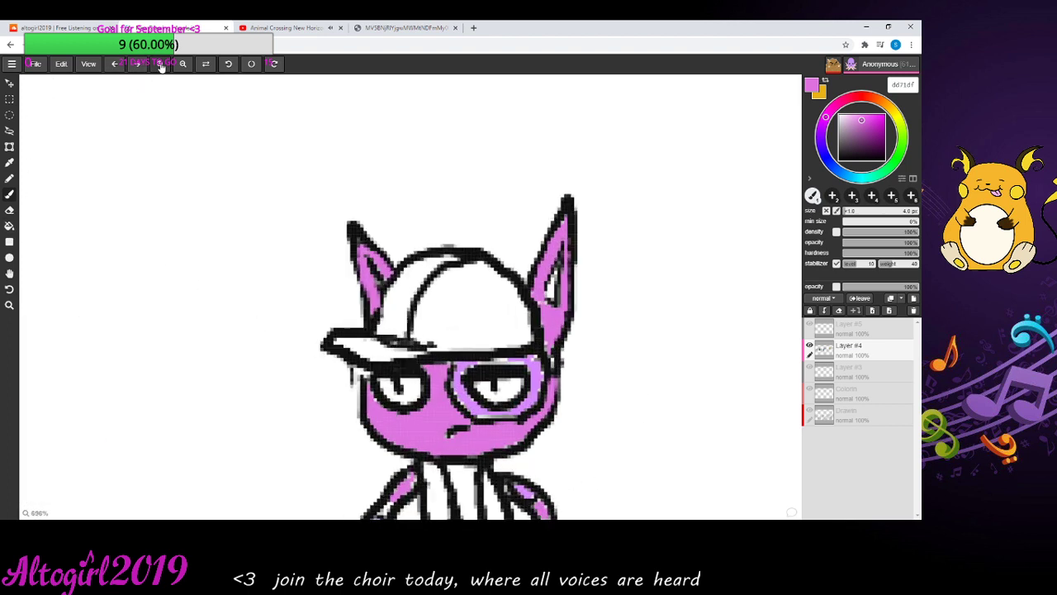
left_click(9, 275)
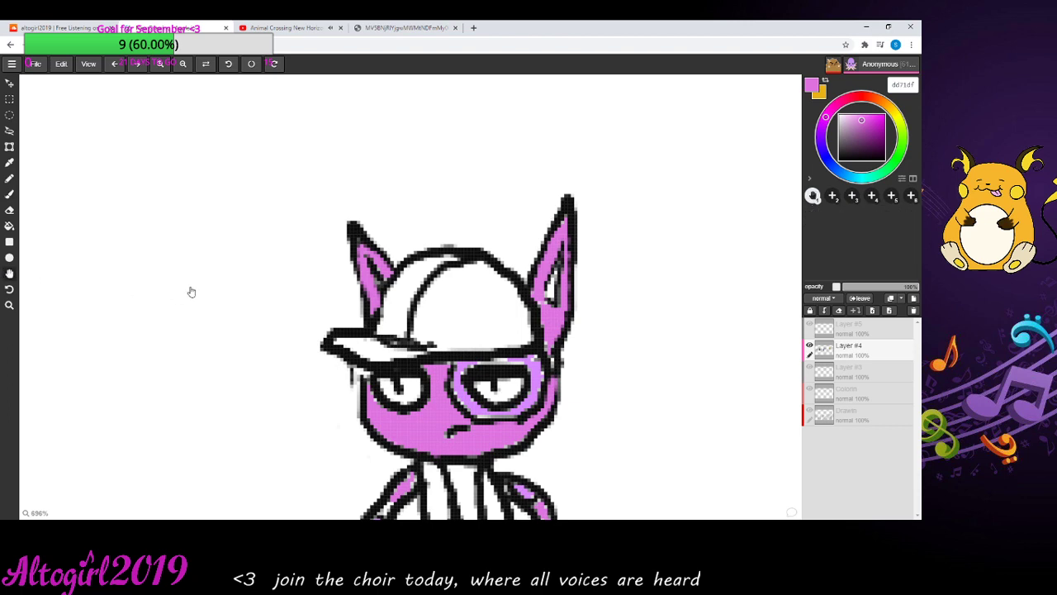
- Fill both vest panels with orange and the shirt between them with grey
mouse_move(191, 293)
left_mouse_down()
mouse_move(97, 176)
mouse_move(87, 146)
left_mouse_up()
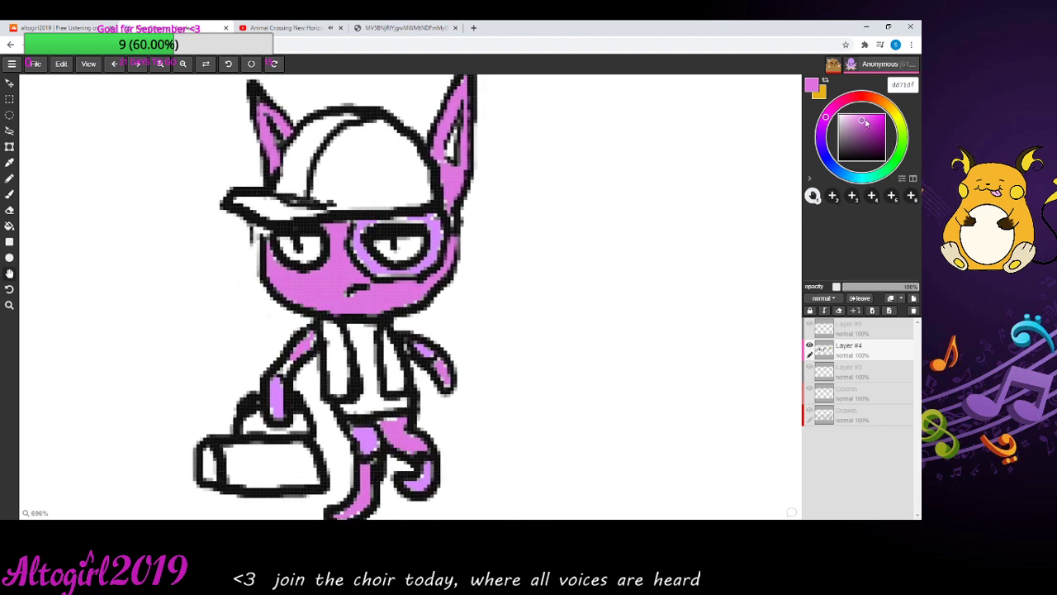
left_click(823, 128)
left_click(864, 123)
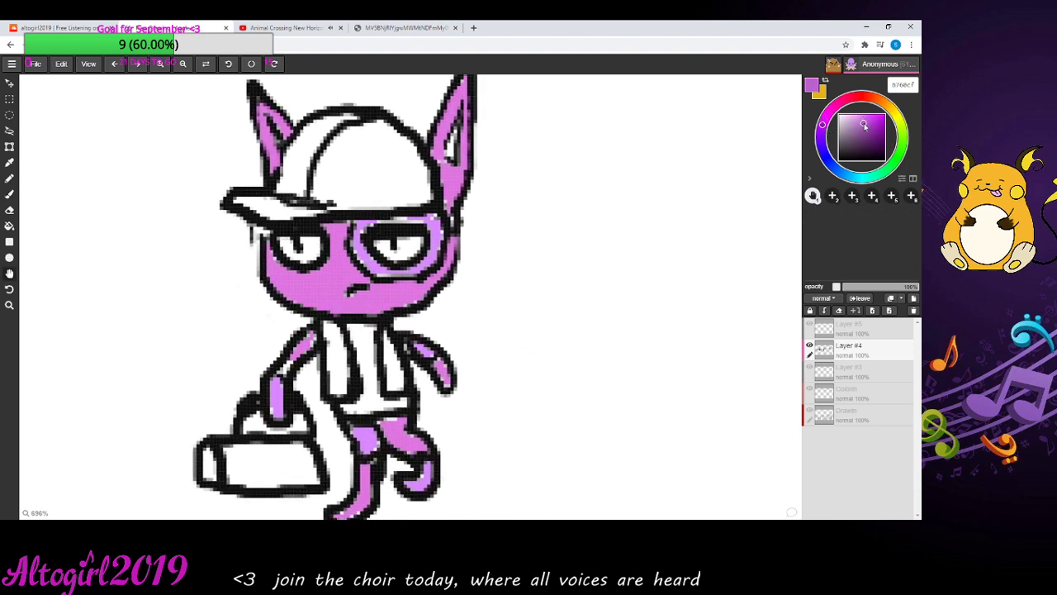
mouse_move(864, 128)
left_mouse_down()
mouse_move(885, 145)
mouse_move(868, 151)
mouse_move(872, 132)
left_mouse_up()
mouse_move(884, 106)
left_mouse_down()
mouse_move(893, 108)
mouse_move(884, 98)
mouse_move(885, 113)
left_mouse_up()
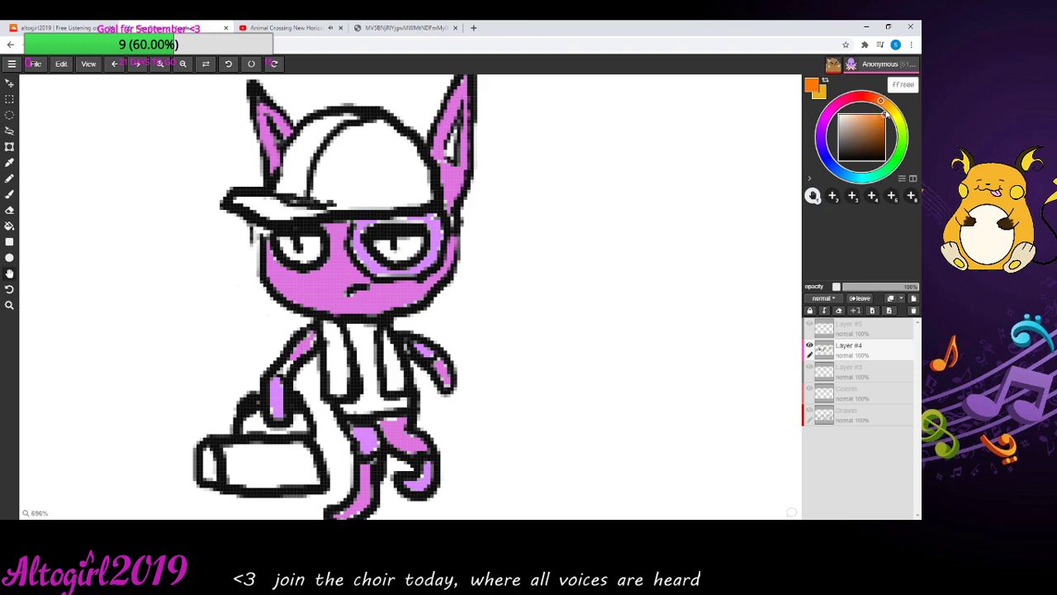
left_click(9, 225)
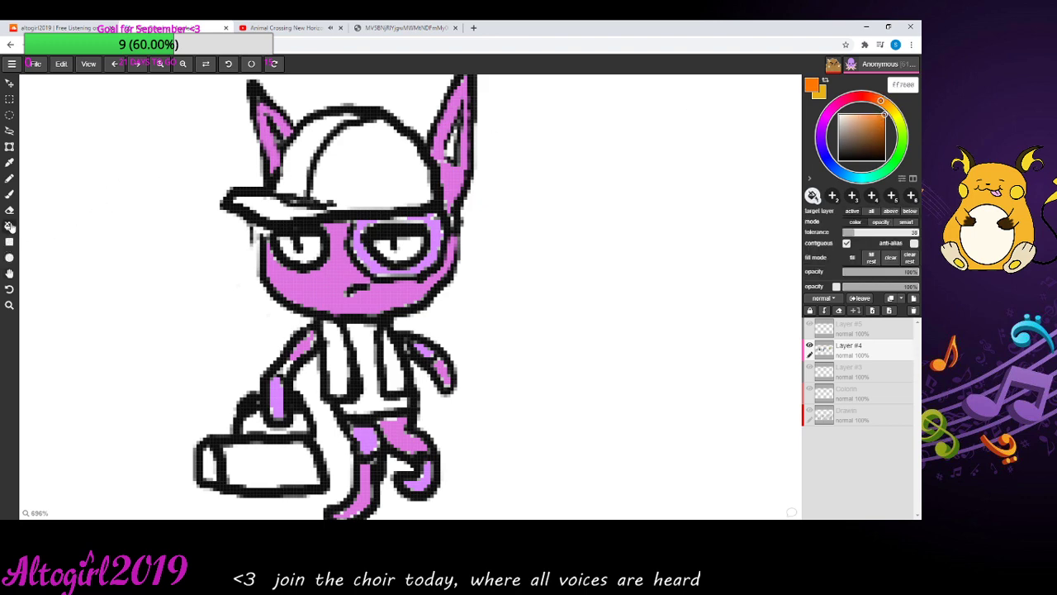
left_click(335, 376)
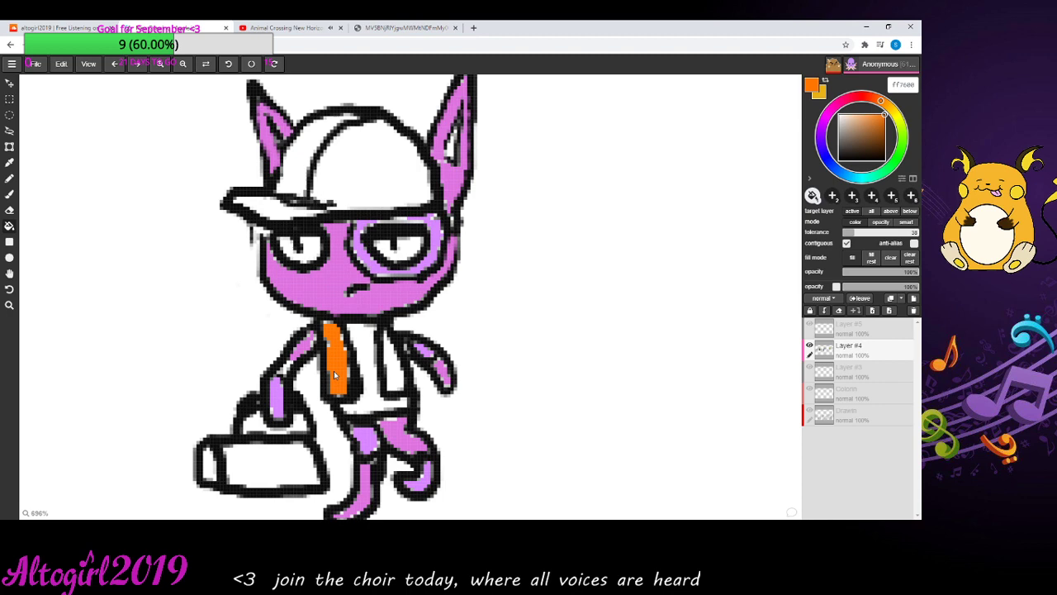
left_click(395, 372)
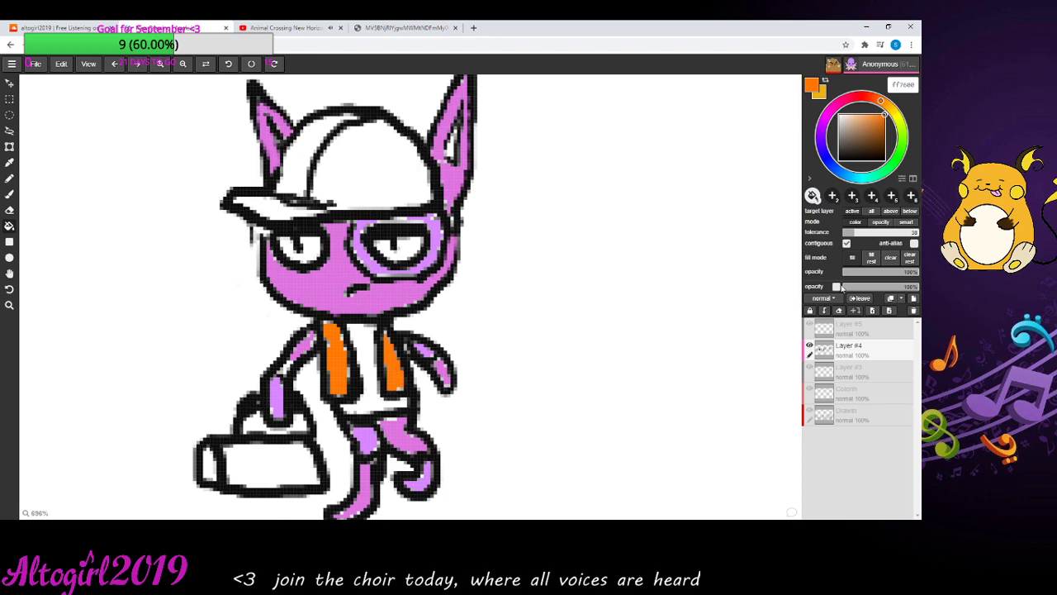
left_click_drag(851, 134, 842, 134)
left_click(369, 376)
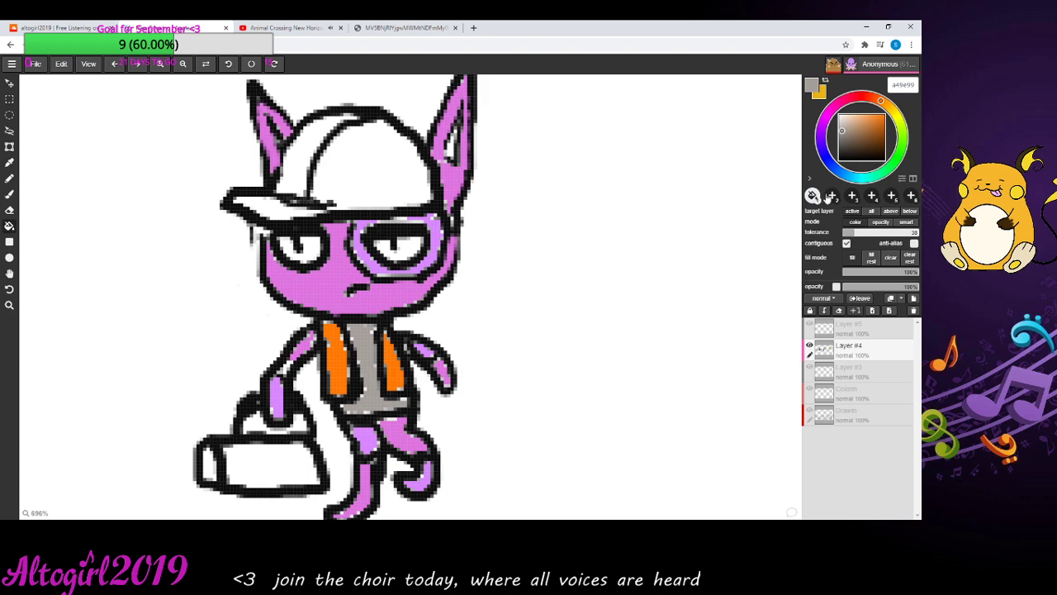
- Fill both sections of the cap's crown and its brim with golden yellow
left_click_drag(882, 123, 892, 110)
left_click(895, 114)
left_click(376, 170)
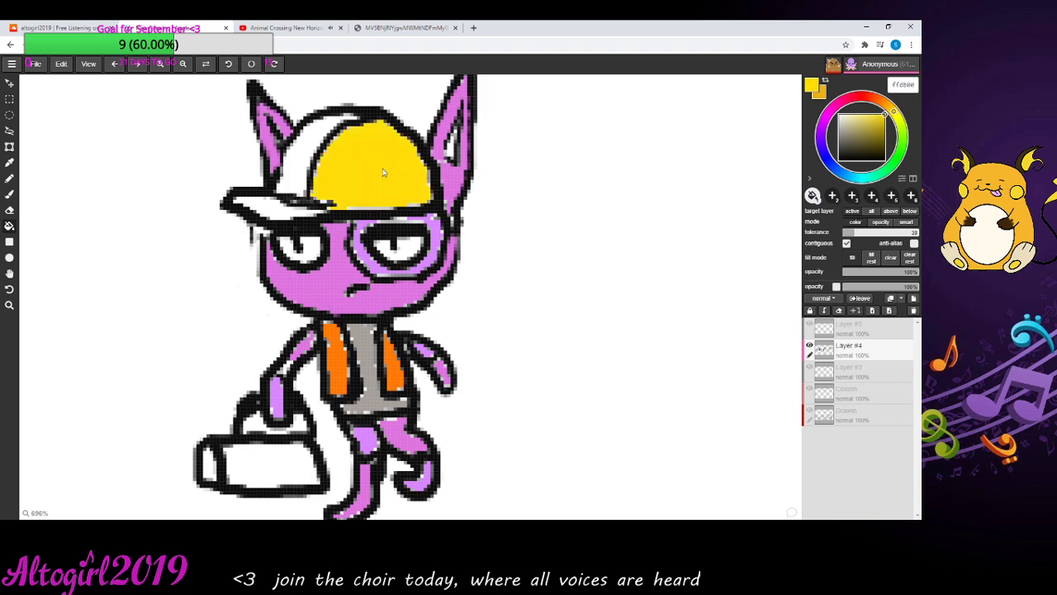
left_click(304, 152)
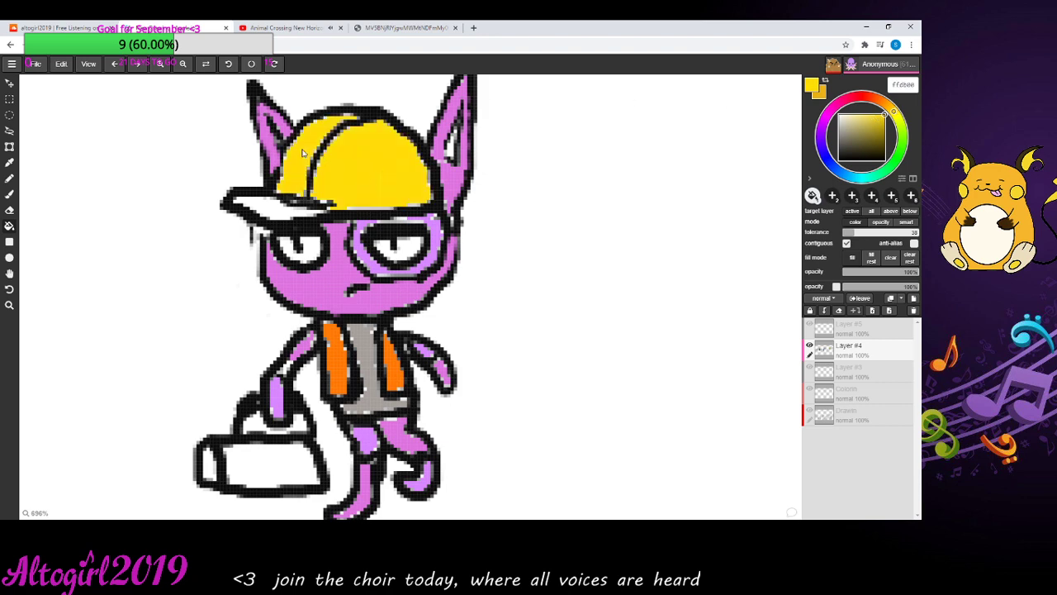
left_click(276, 213)
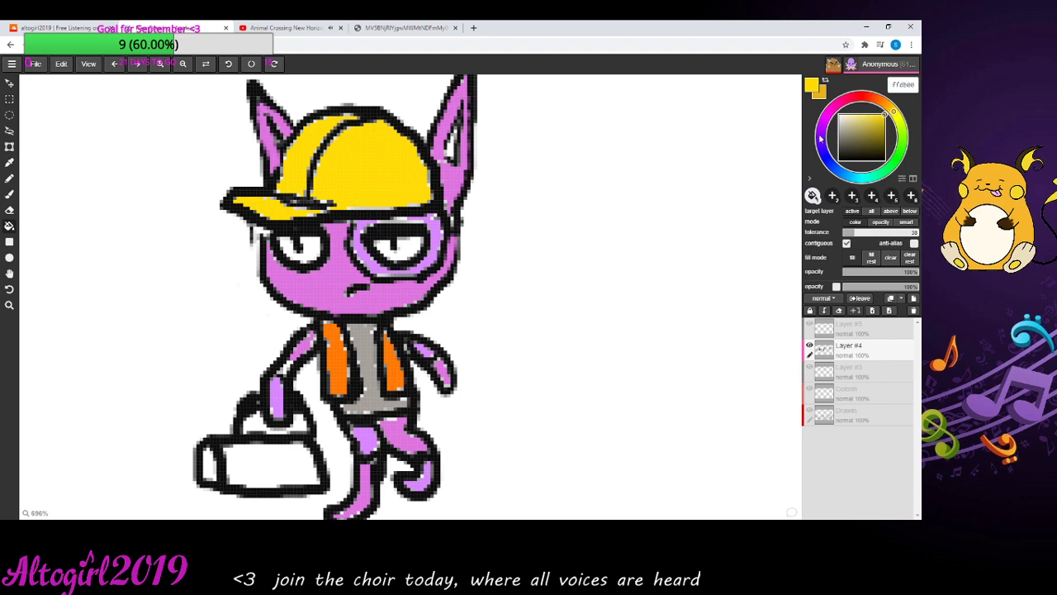
- Fill the toolbox's front and its narrow end with bright cyan
left_click(821, 134)
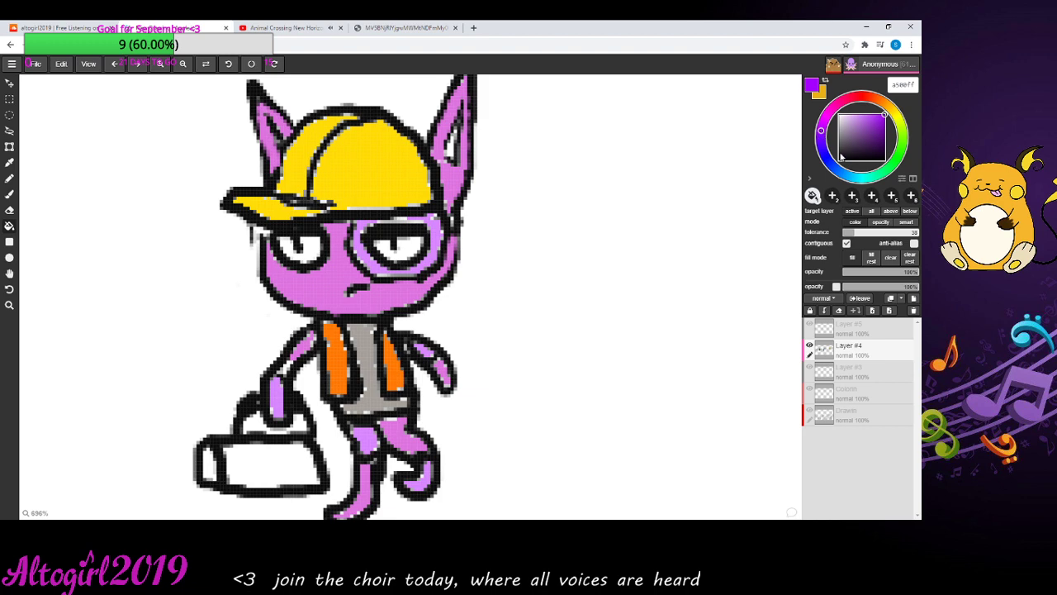
left_click_drag(840, 174, 856, 179)
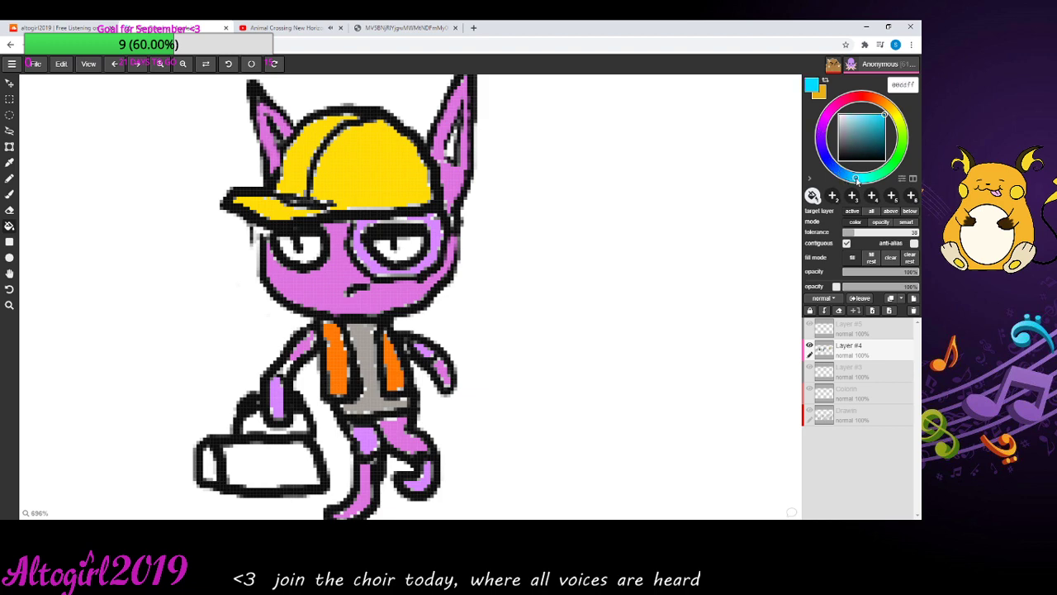
left_click(267, 477)
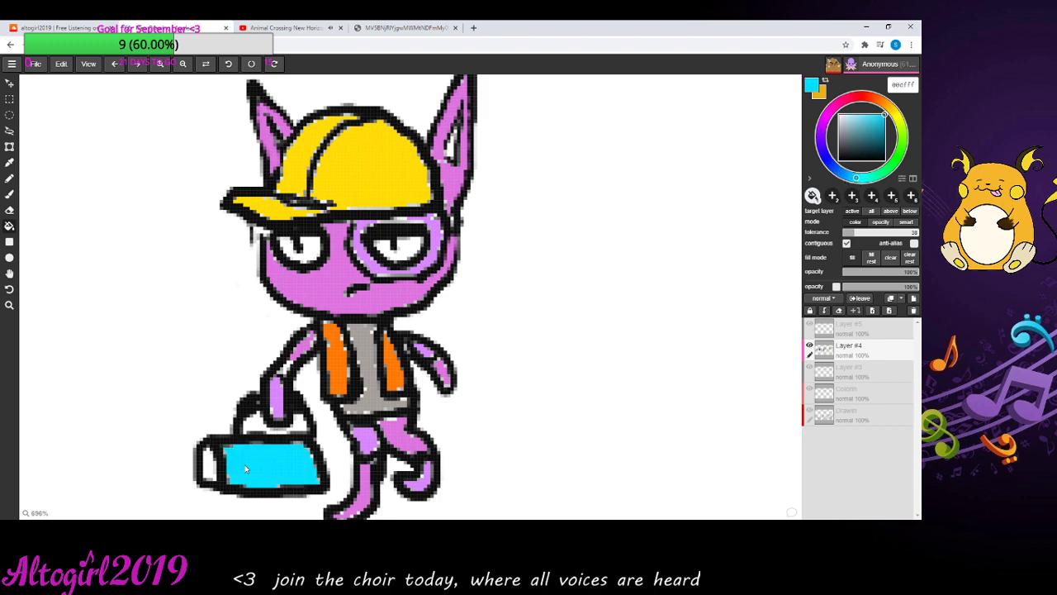
left_click(208, 469)
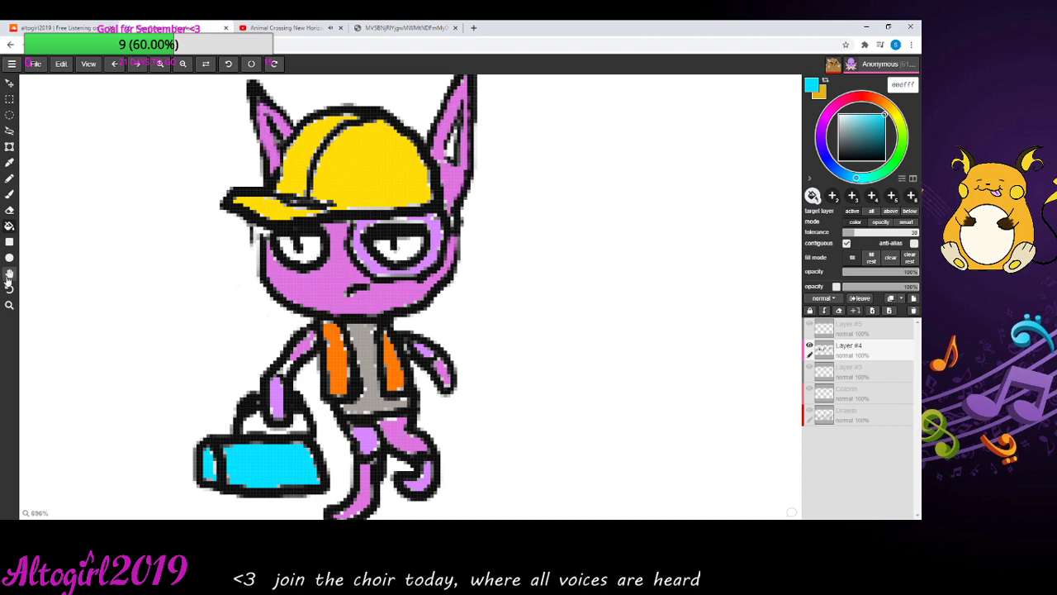
- Sample the face's pinkish purple and brush it over the white and lighter gaps in both upper arms
left_click(9, 194)
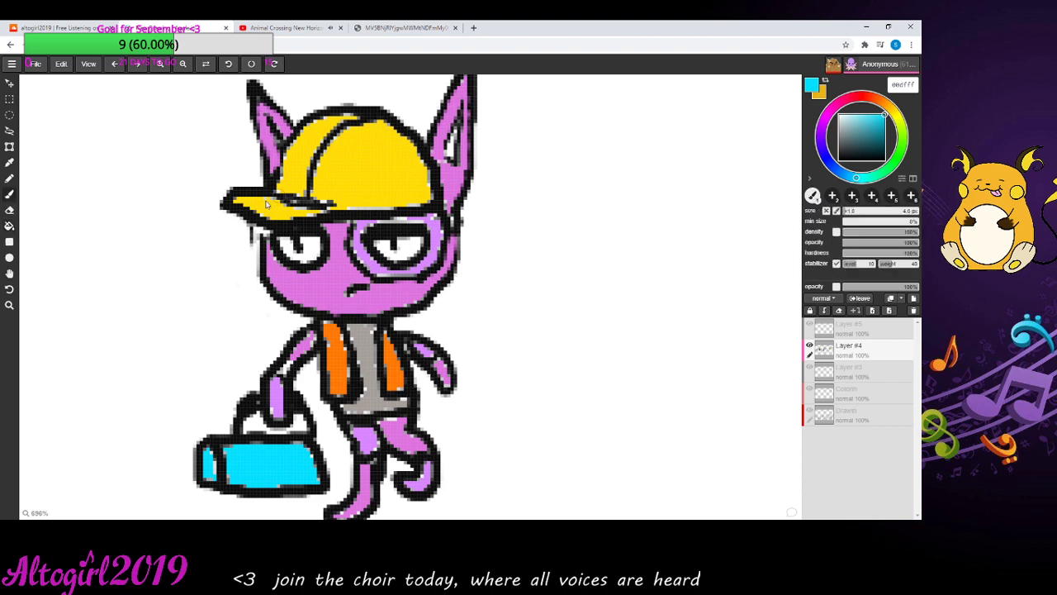
left_click(10, 163)
left_click(338, 275)
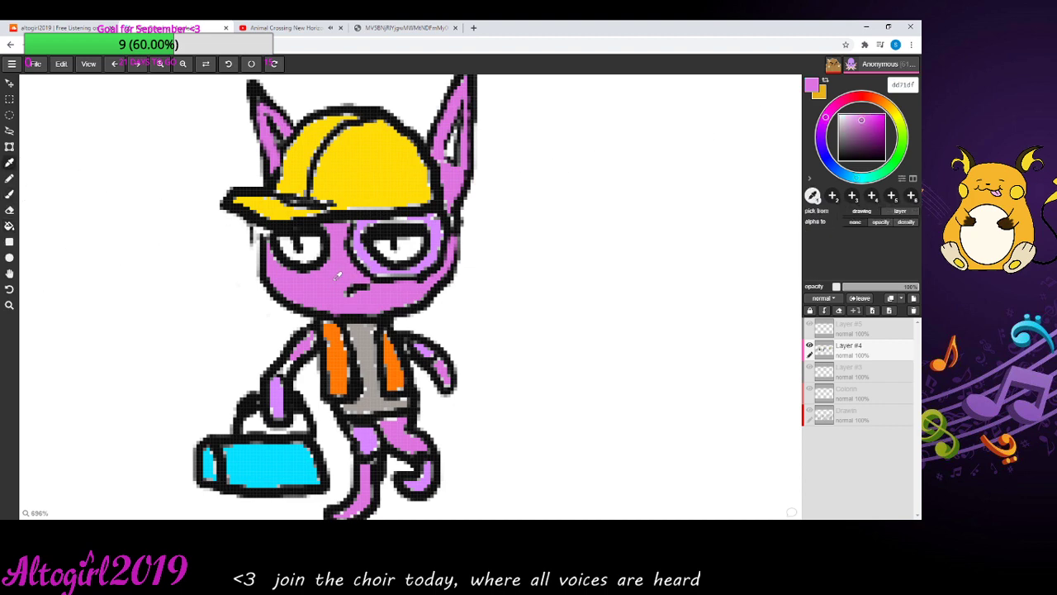
left_click(160, 66)
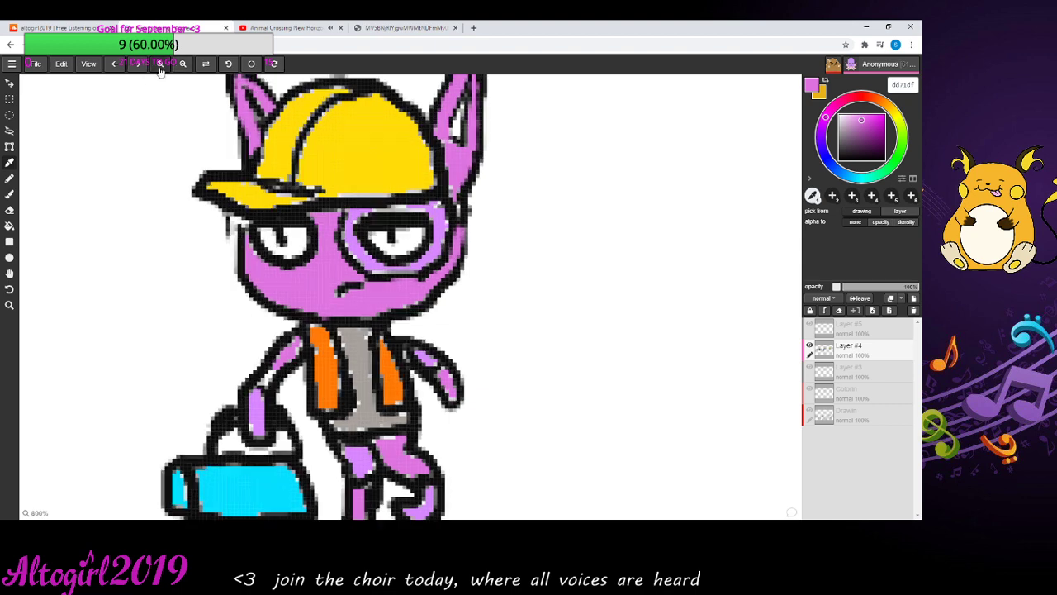
left_click(161, 66)
left_click(161, 66)
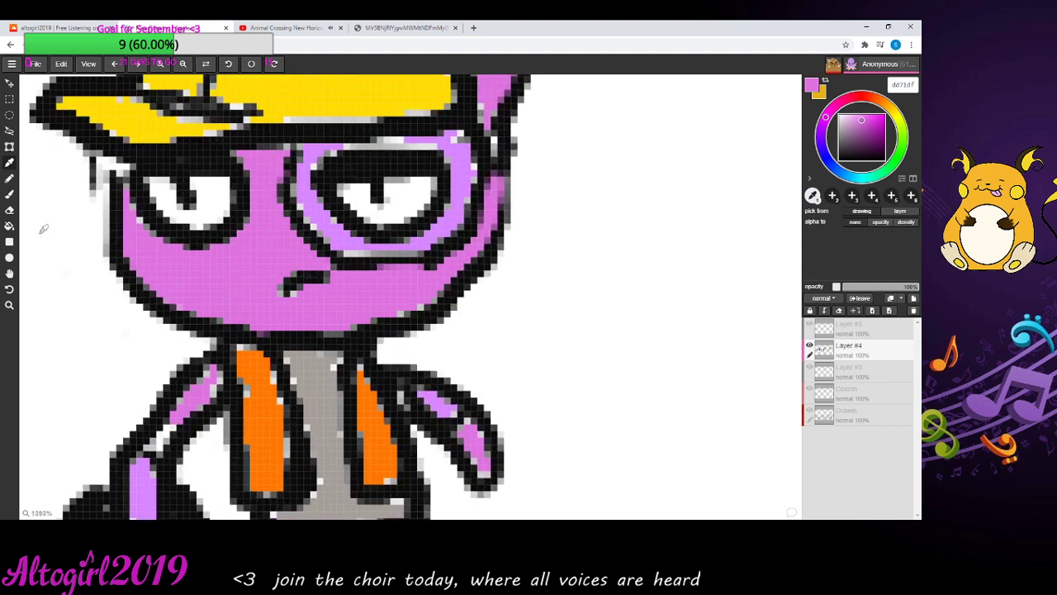
left_click(9, 195)
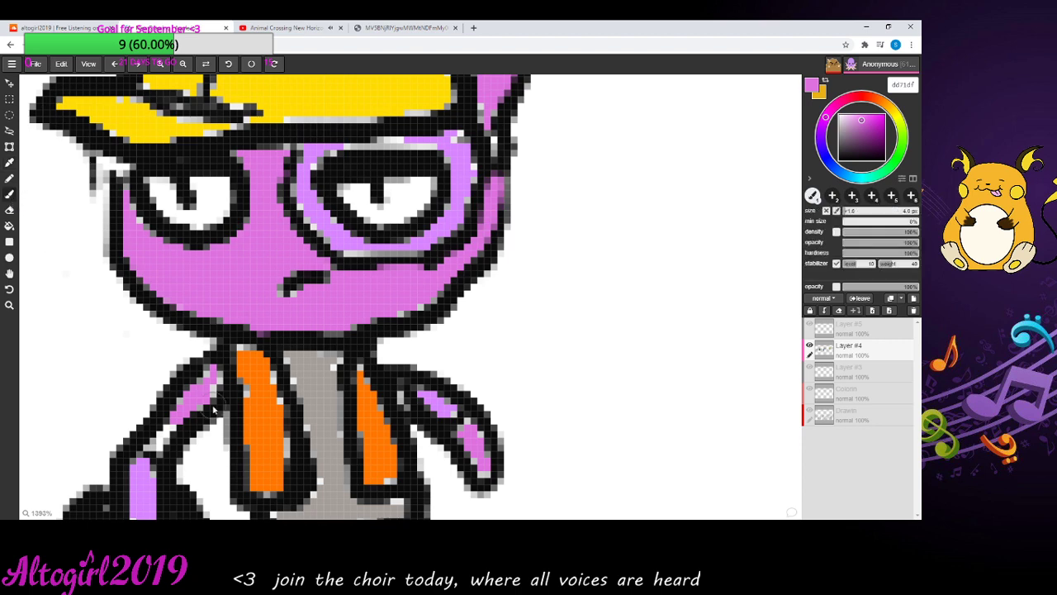
mouse_move(216, 382)
left_mouse_down()
mouse_move(215, 417)
mouse_move(169, 431)
mouse_move(153, 450)
mouse_move(147, 440)
mouse_move(163, 414)
mouse_move(206, 365)
left_mouse_up()
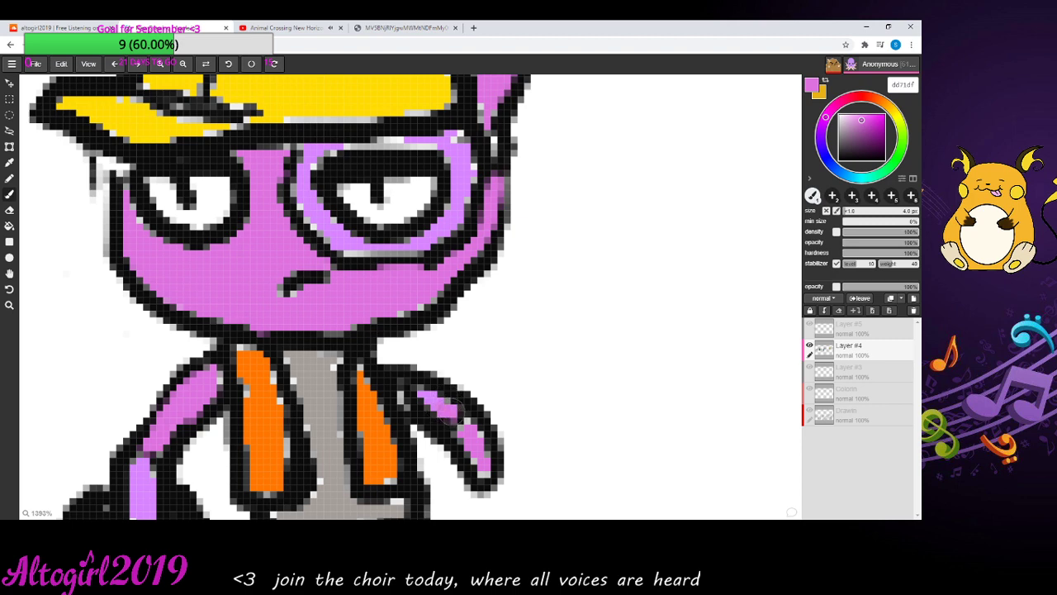
mouse_move(423, 395)
left_mouse_down()
mouse_move(451, 395)
mouse_move(405, 387)
mouse_move(426, 396)
left_mouse_up()
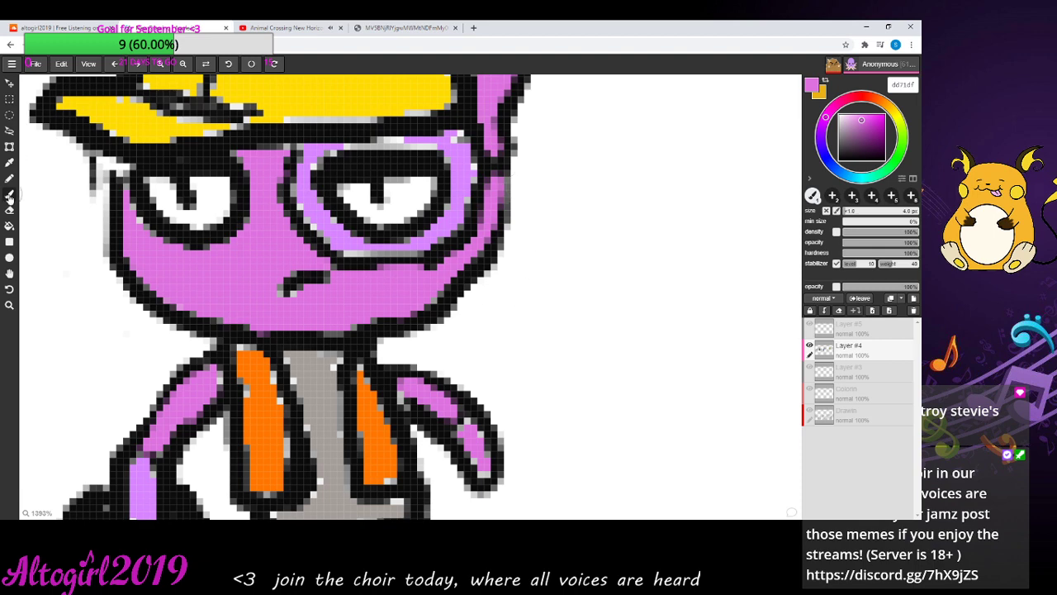
- Sample the eye patch's light purple and brush it over the white gaps along the patch's upper and lower edges
left_click(8, 166)
left_click(335, 220)
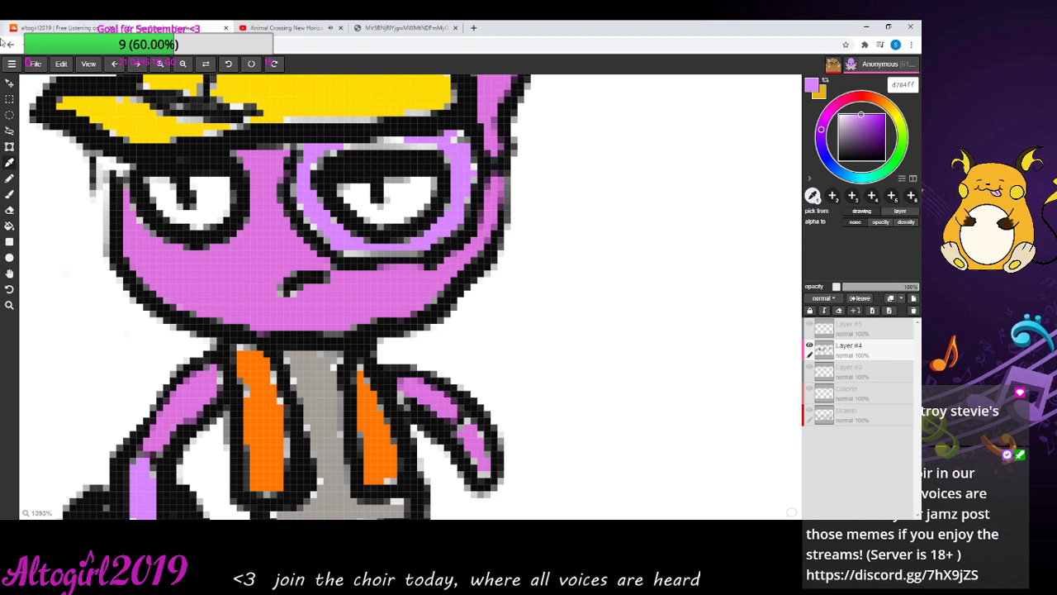
left_click(9, 193)
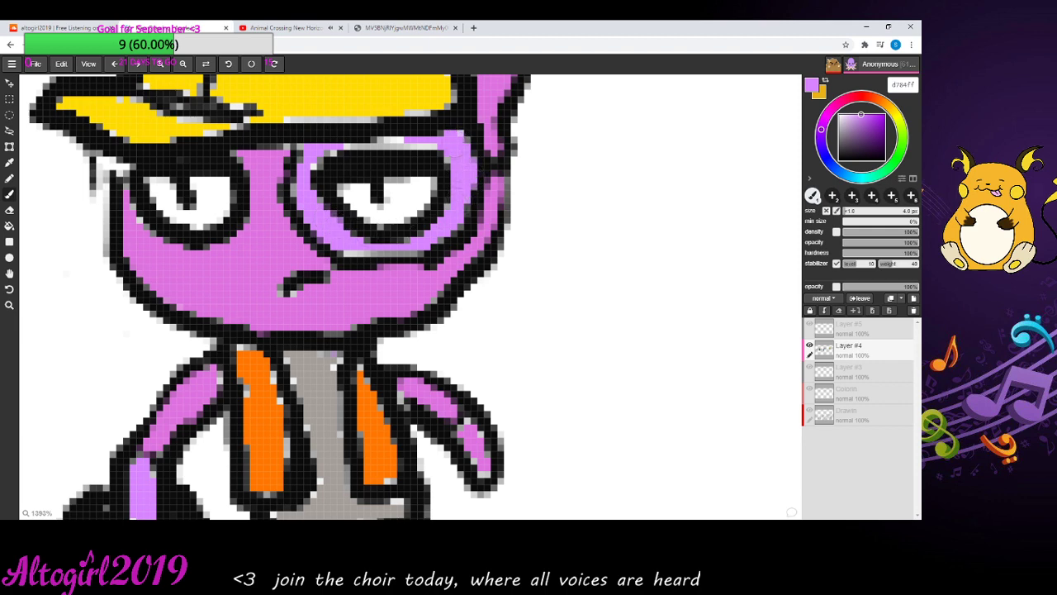
left_click_drag(461, 150, 349, 147)
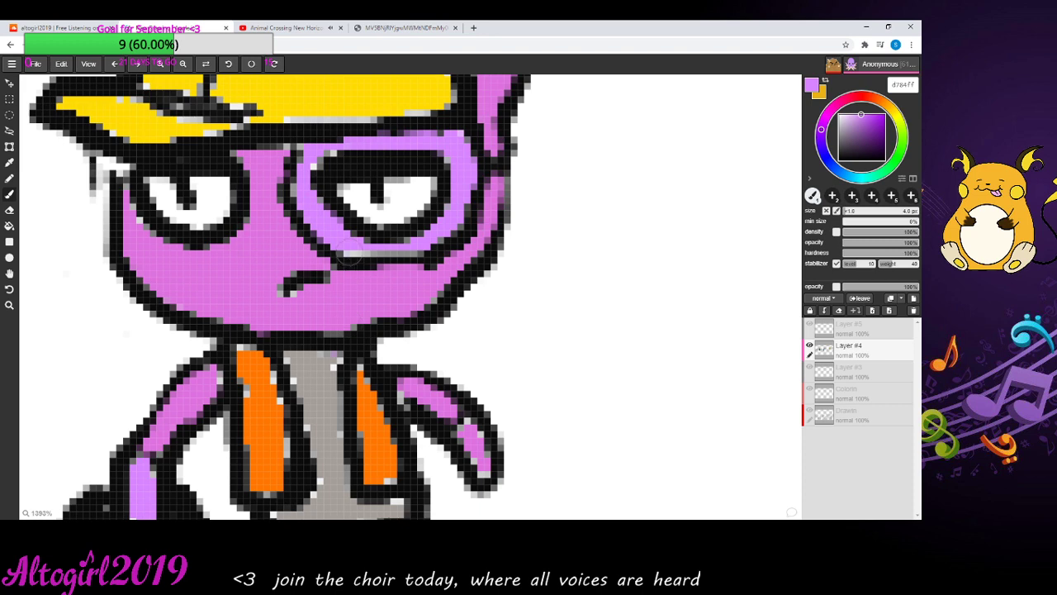
left_click_drag(351, 256, 431, 249)
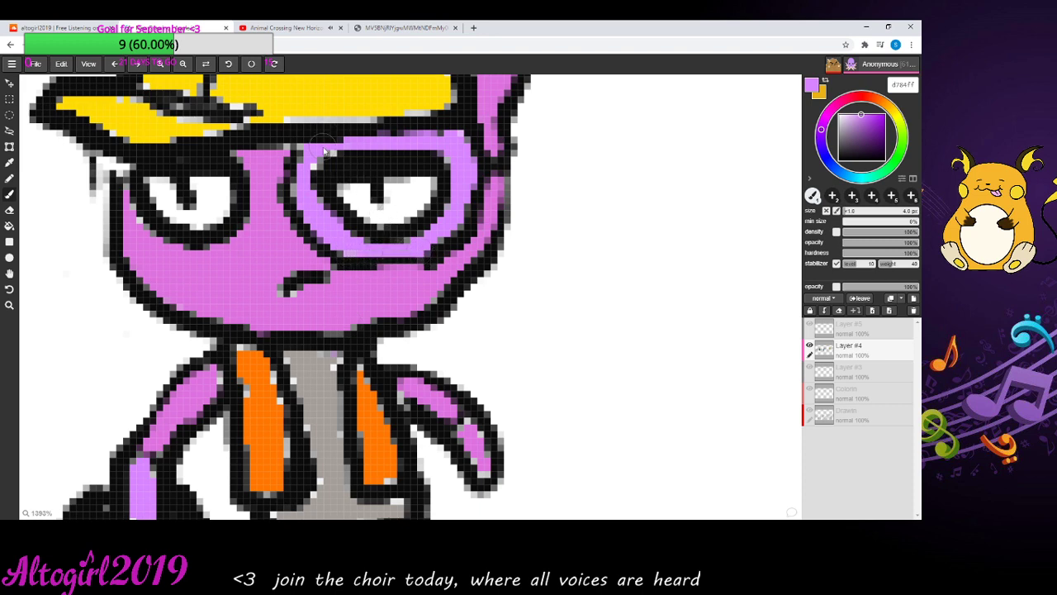
mouse_move(329, 154)
left_mouse_down()
mouse_move(339, 161)
mouse_move(315, 169)
mouse_move(311, 157)
left_mouse_up()
- Examine the coloured capped cat as a whole and beside the other doodles on the canvas
left_click(182, 64)
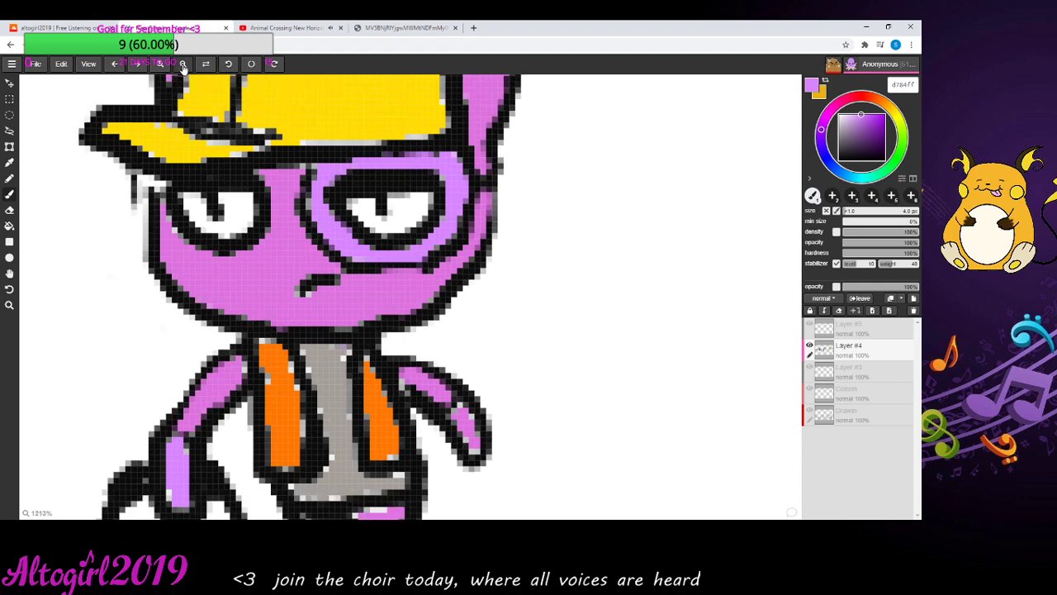
left_click(183, 65)
left_click(183, 64)
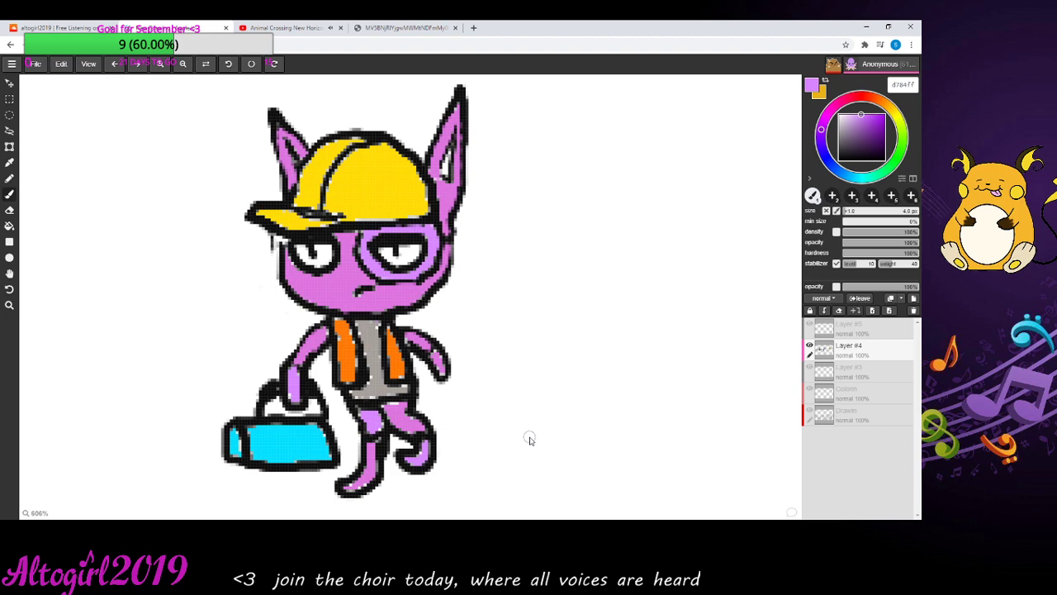
left_click(183, 64)
left_click(183, 65)
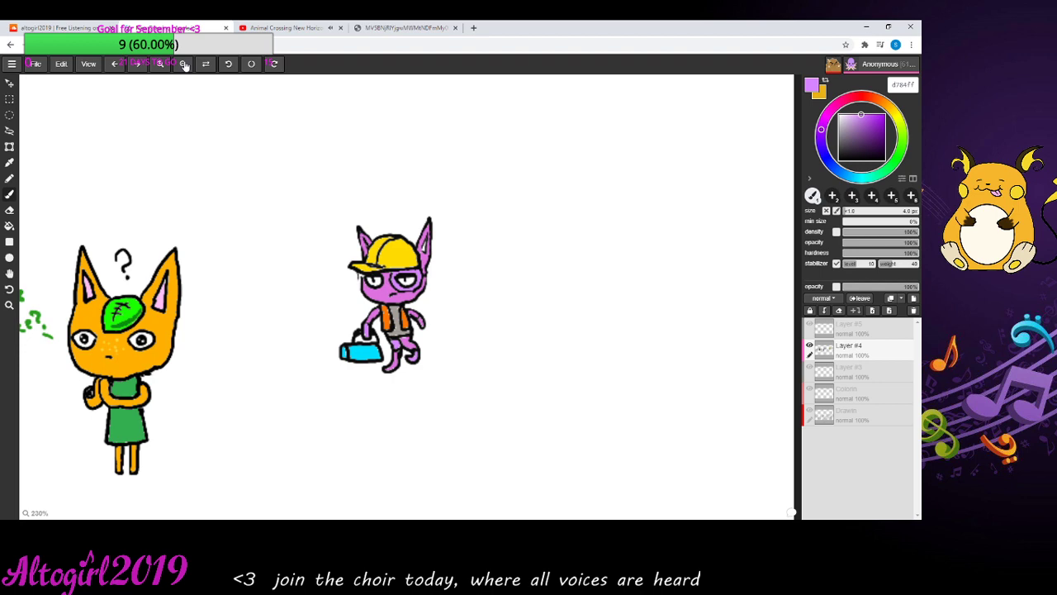
left_click(183, 64)
left_click(183, 65)
left_click(183, 65)
left_click(183, 64)
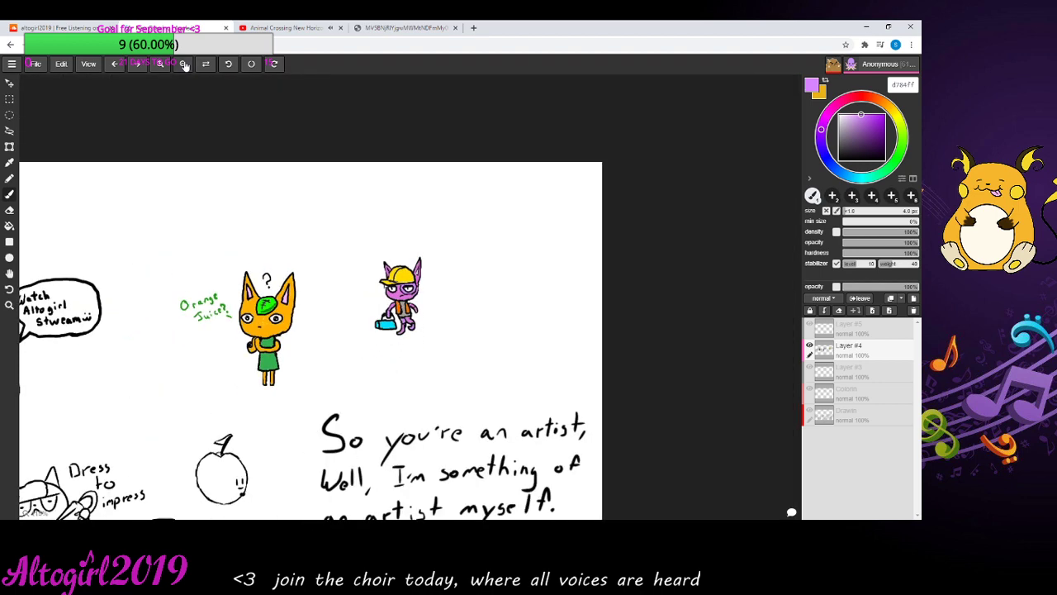
left_click(183, 65)
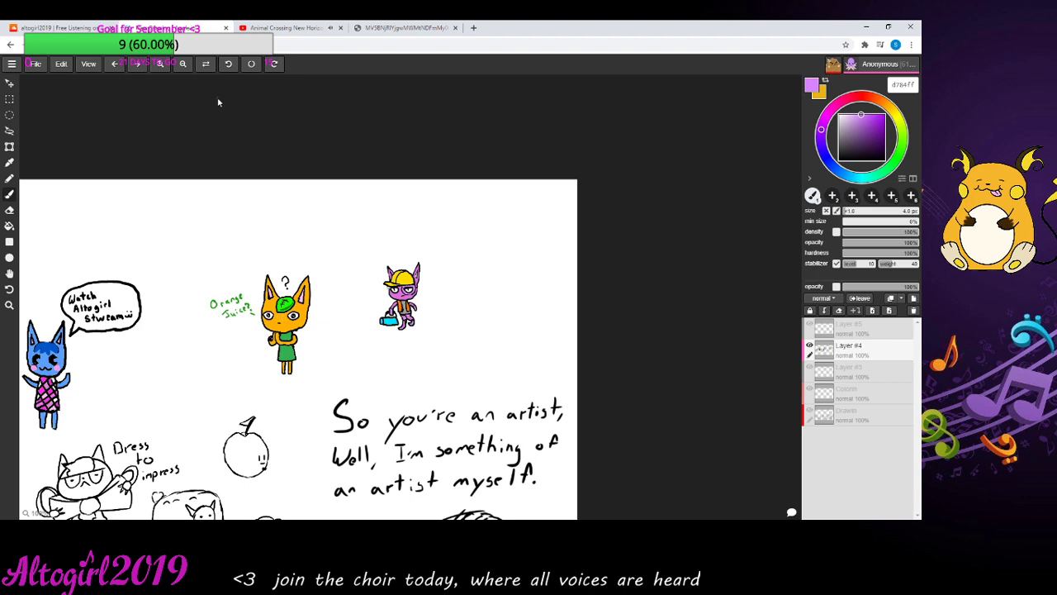
- Brush light grey (acacac) over the shirt between the orange vest panels
left_click(161, 66)
left_click(161, 66)
left_click(161, 66)
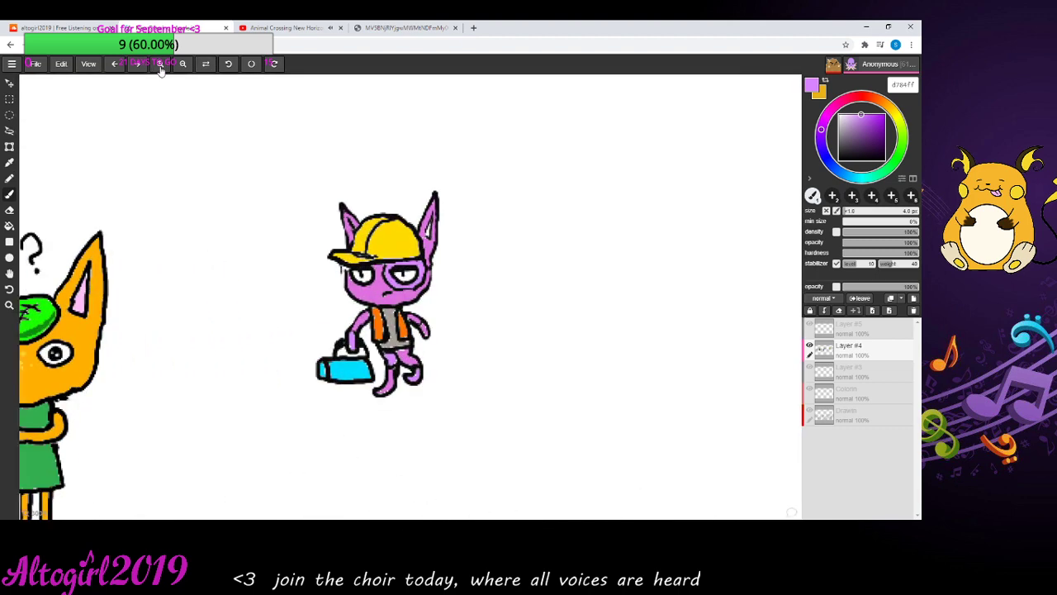
left_click(162, 66)
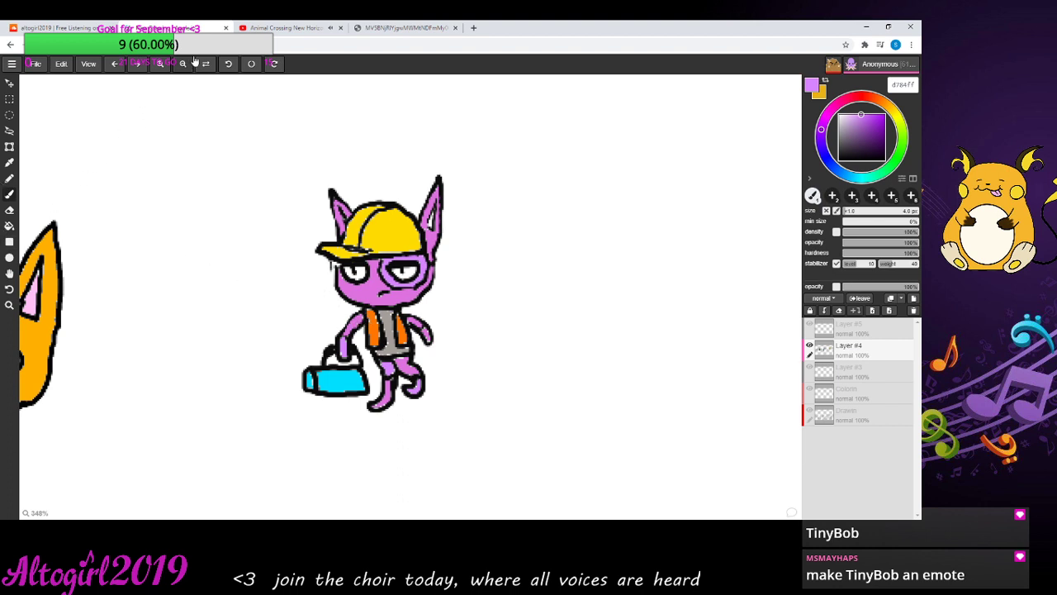
left_click(162, 65)
left_click(162, 65)
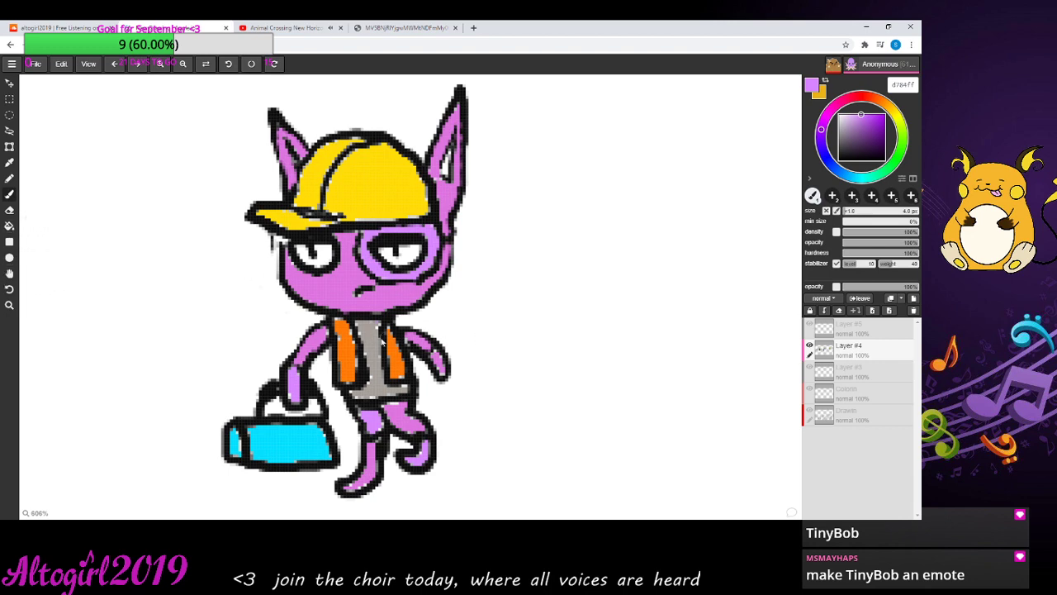
left_click_drag(839, 118, 840, 131)
left_click(11, 195)
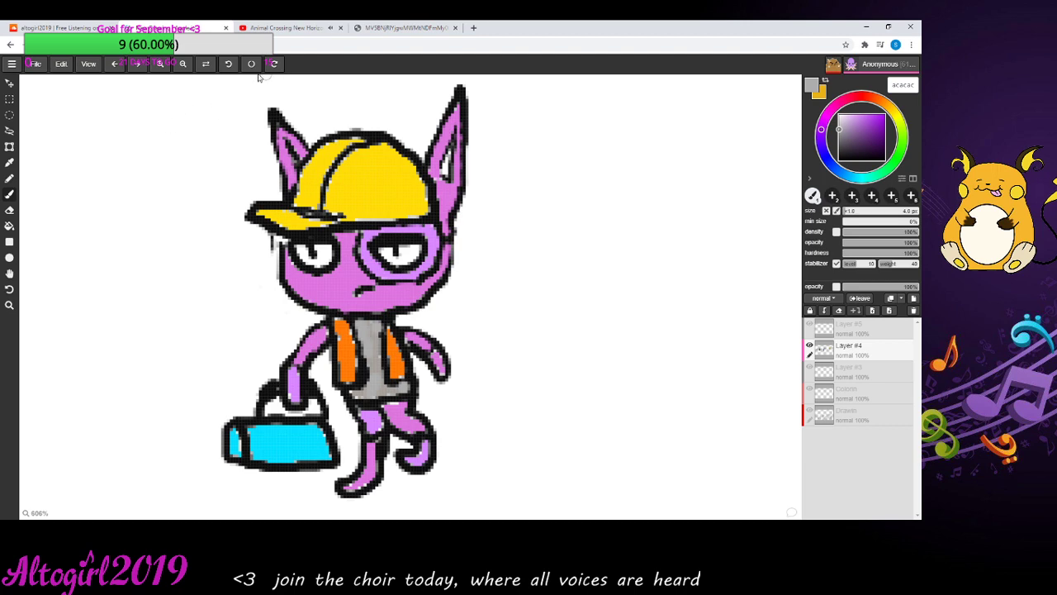
left_click(182, 63)
left_click(183, 64)
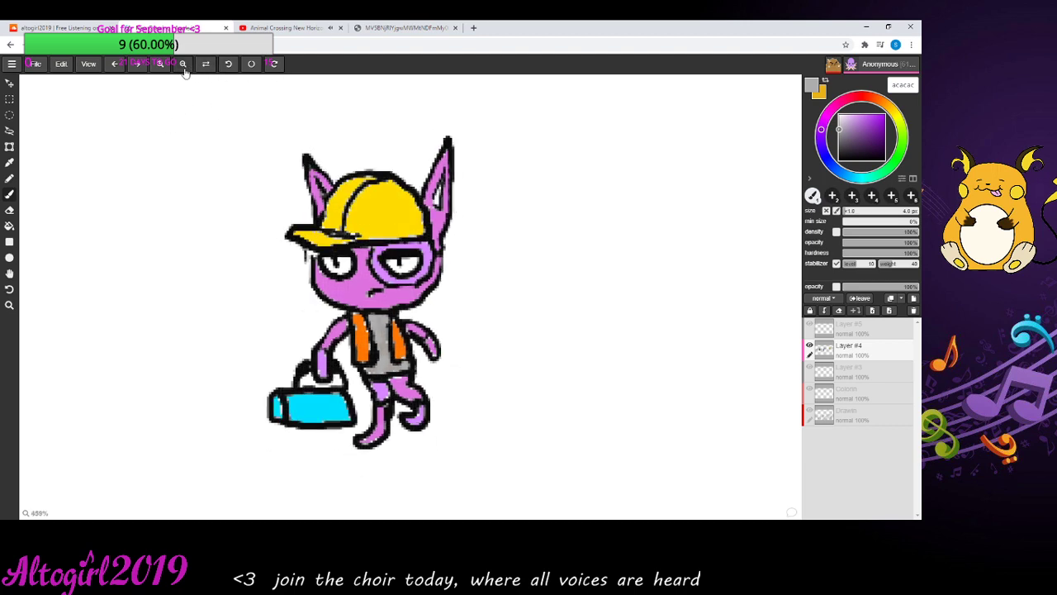
- Examine the finished characters at a wider view, from the capped cat across to the sheep and back
left_click(183, 63)
left_click(183, 64)
left_click(182, 63)
left_click(9, 273)
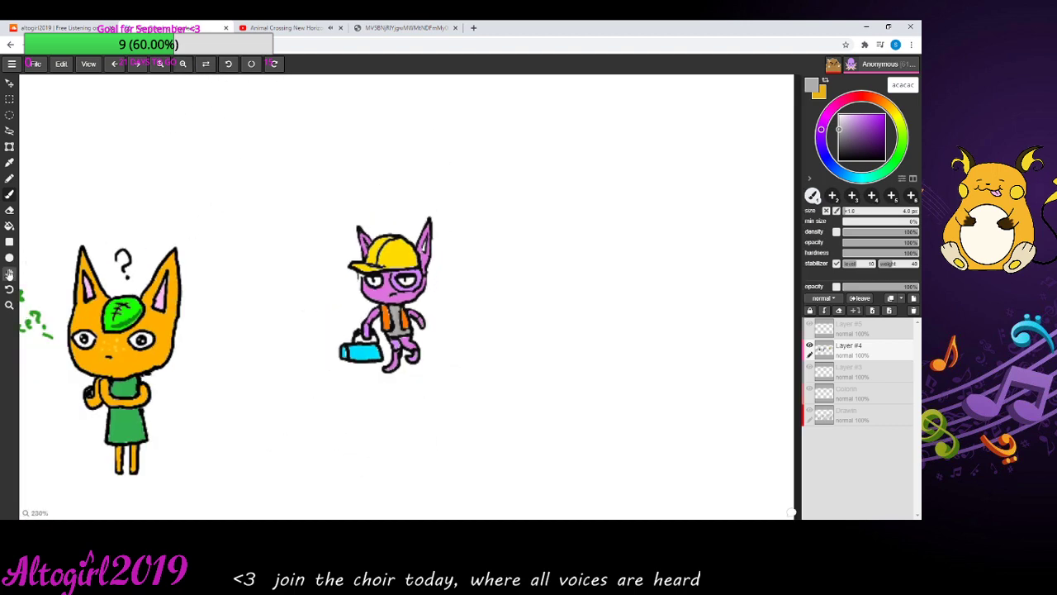
mouse_move(248, 385)
left_mouse_down()
mouse_move(267, 352)
mouse_move(261, 399)
mouse_move(618, 378)
mouse_move(765, 426)
mouse_move(730, 424)
left_mouse_up()
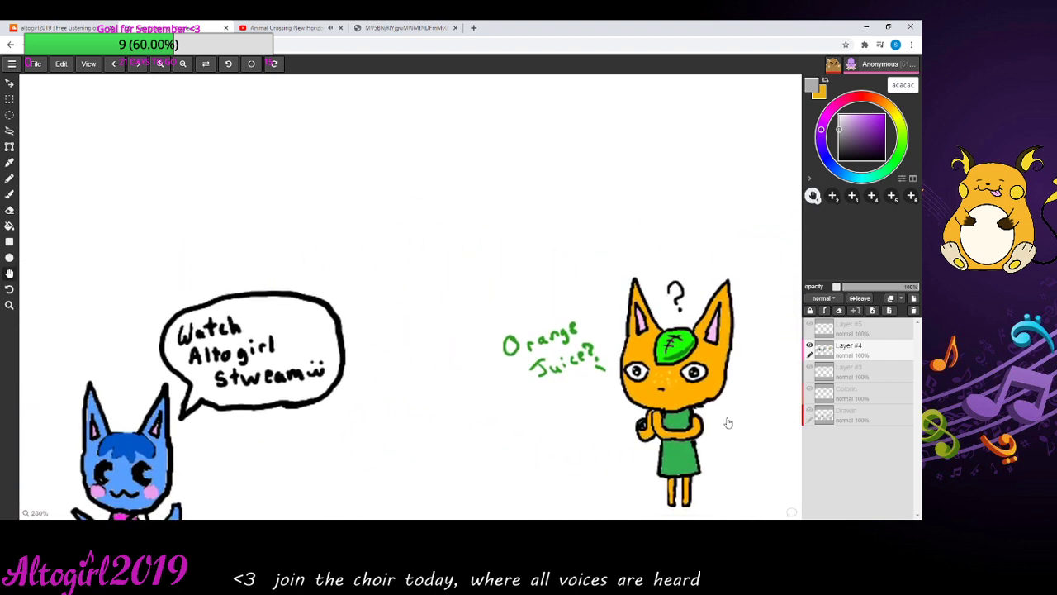
left_click_drag(436, 433, 650, 318)
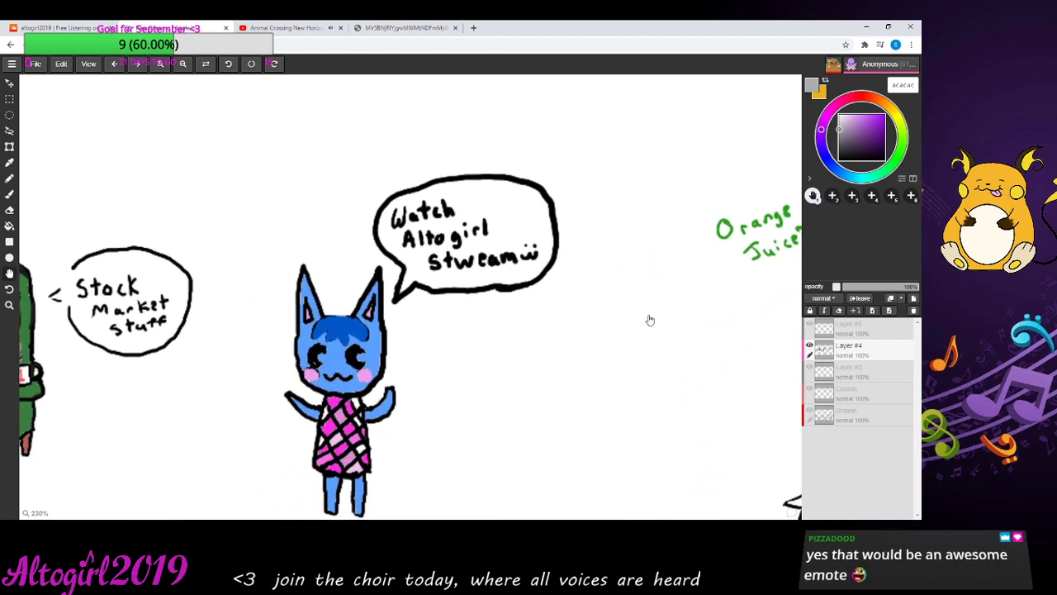
left_click_drag(225, 377, 652, 345)
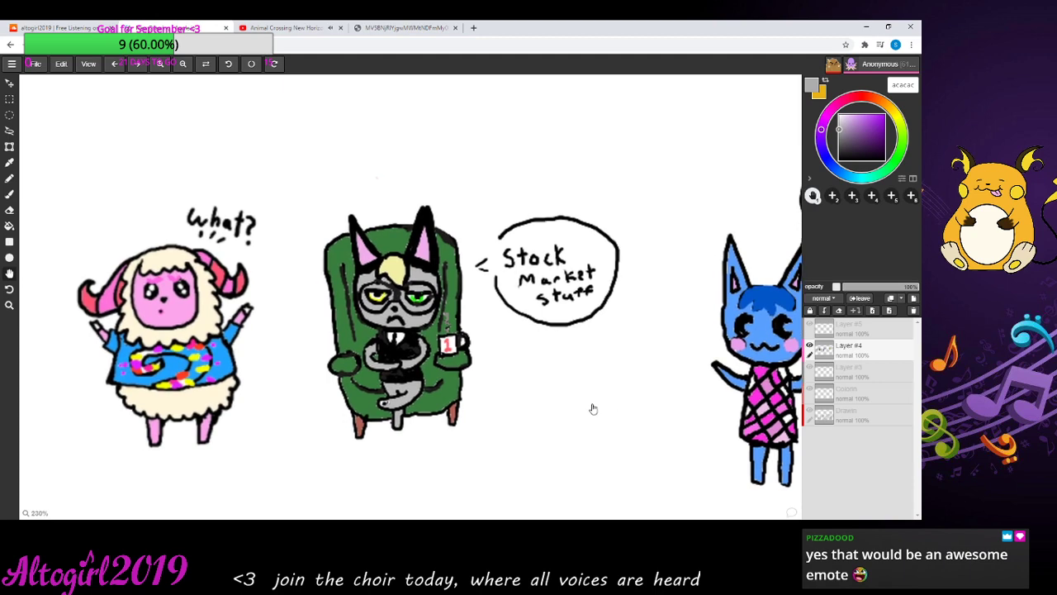
left_click_drag(593, 408, 2, 402)
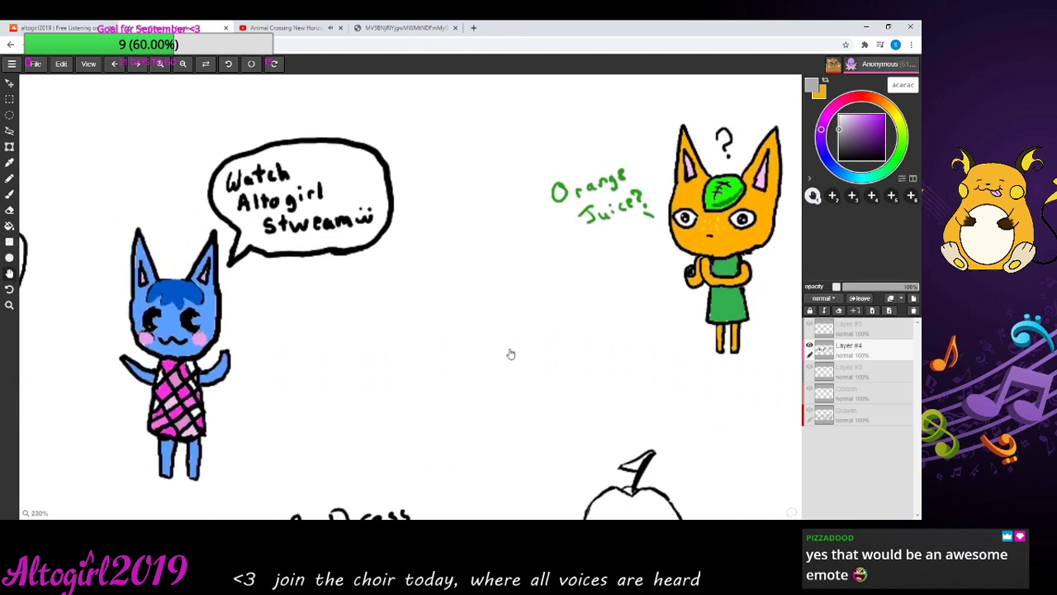
left_click_drag(510, 353, 404, 357)
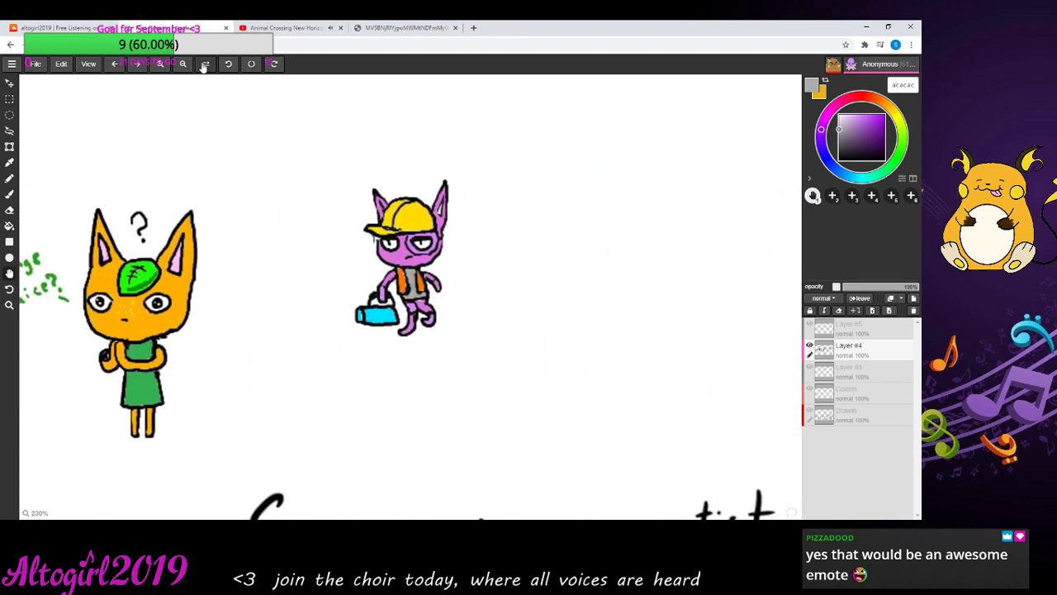
- Inspect the capped, orange, blue and armchair cats and the sheep one after another at closer range
left_click(160, 63)
left_click(160, 64)
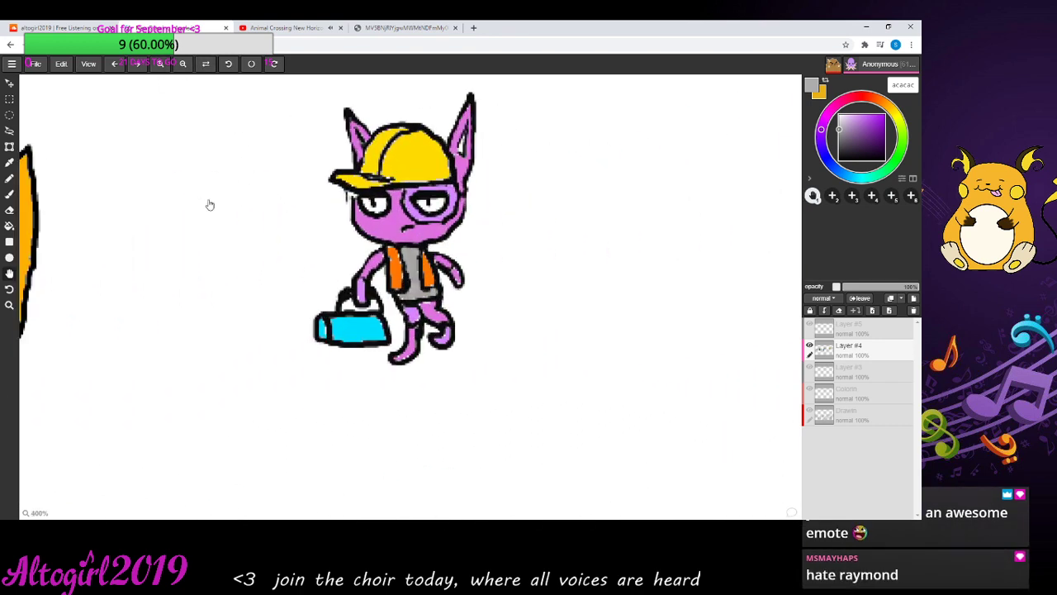
left_click_drag(210, 204, 505, 215)
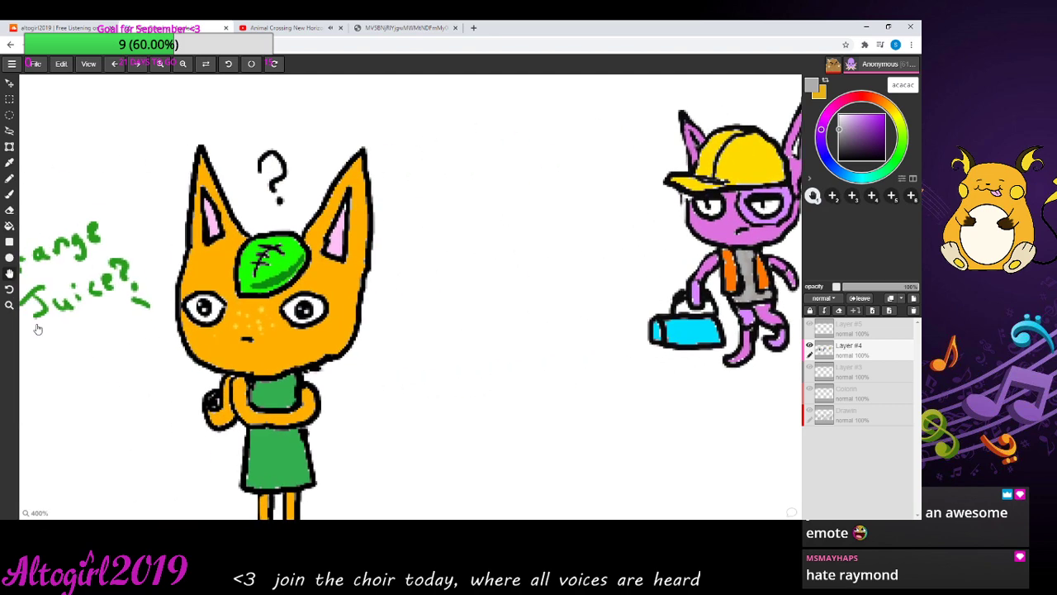
left_click_drag(109, 400, 315, 344)
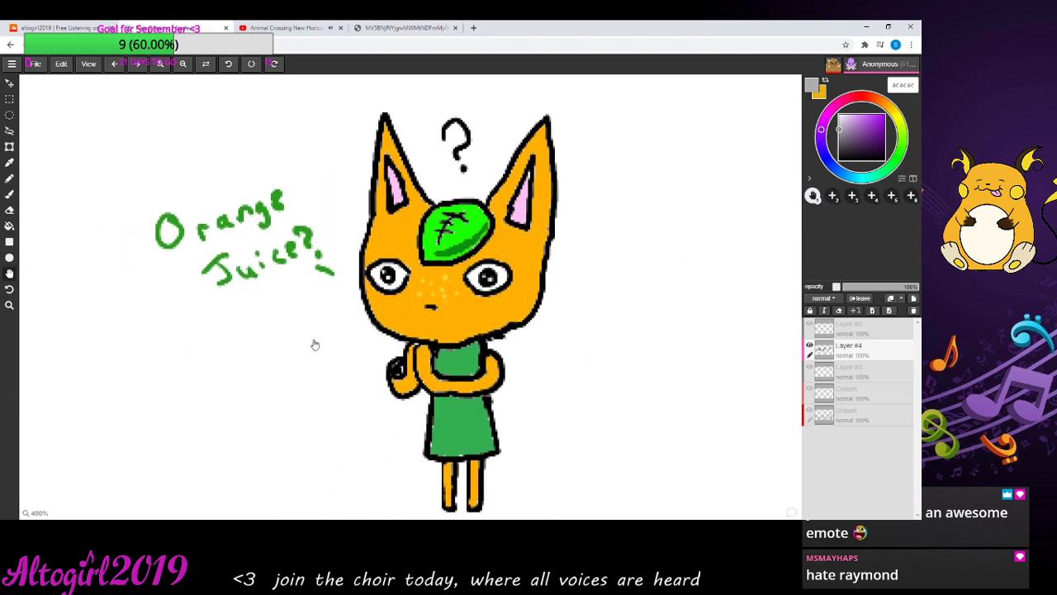
left_click(184, 65)
left_click_drag(237, 345, 435, 341)
left_click_drag(272, 378, 559, 297)
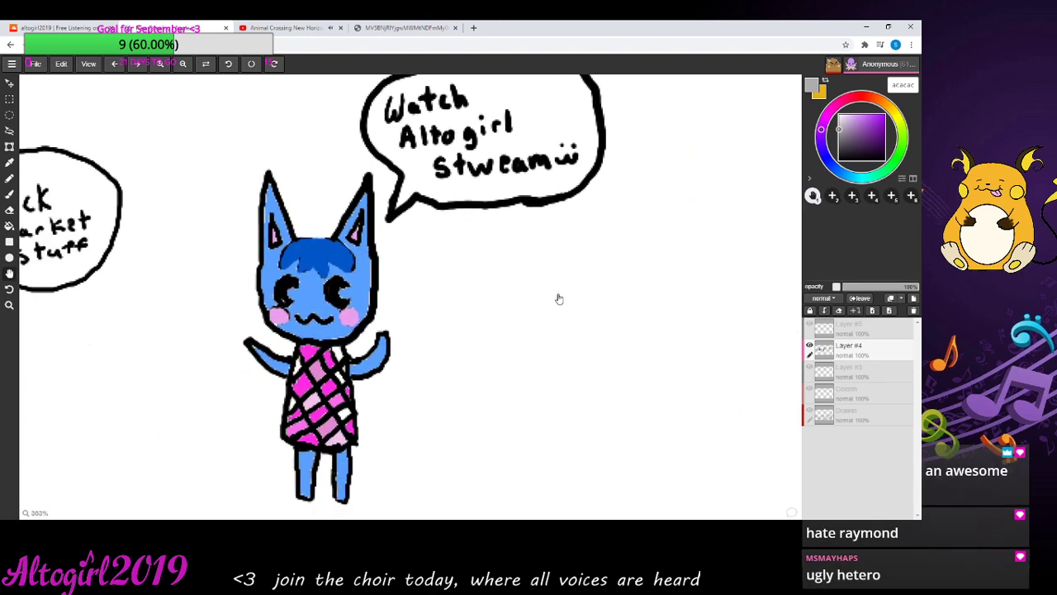
left_click_drag(252, 302, 524, 267)
left_click_drag(399, 294, 573, 363)
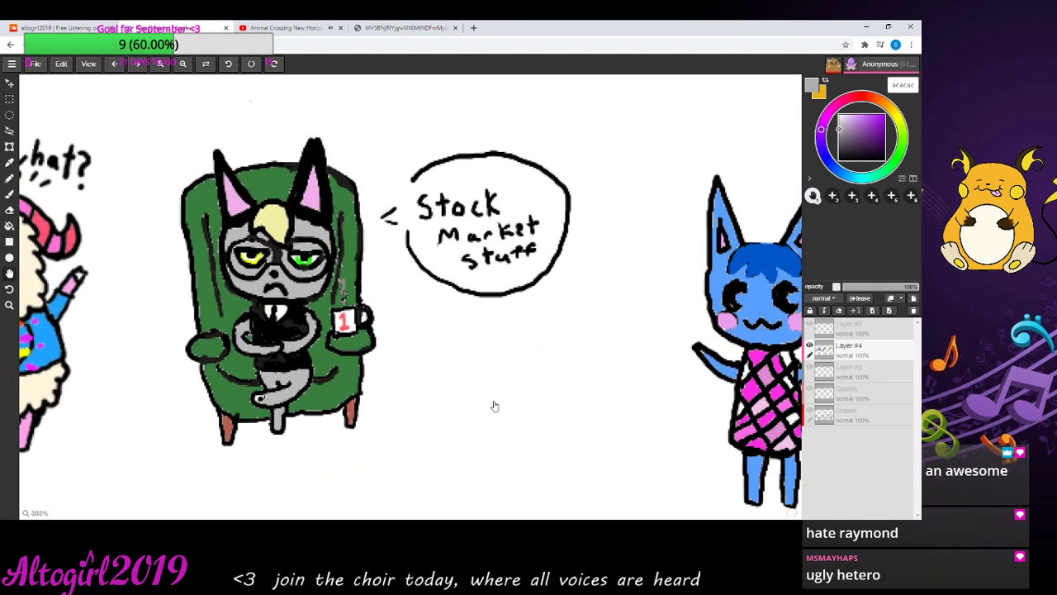
left_click_drag(495, 406, 740, 393)
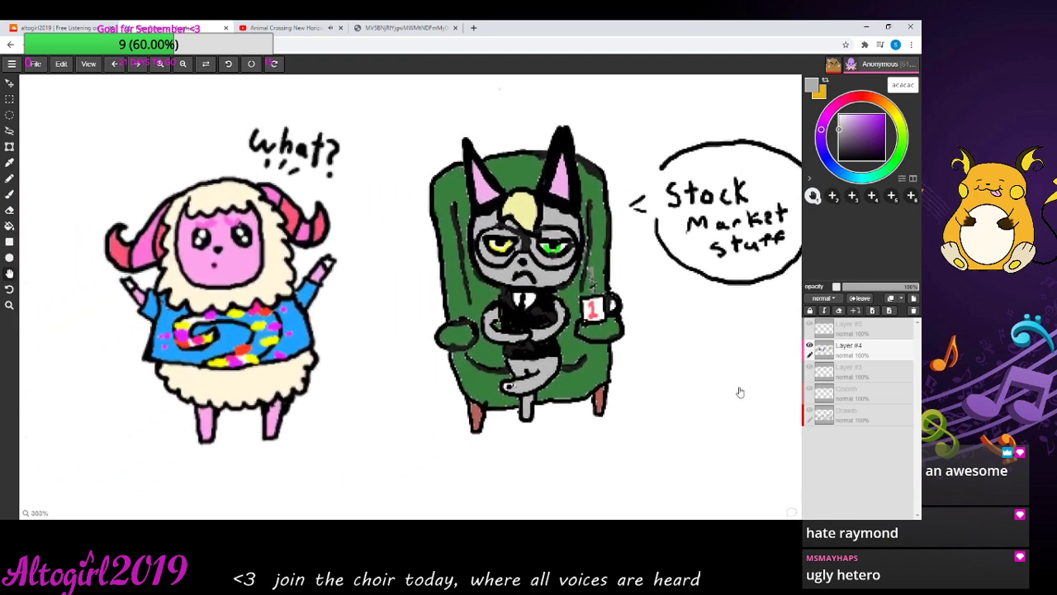
left_click_drag(425, 404, 505, 418)
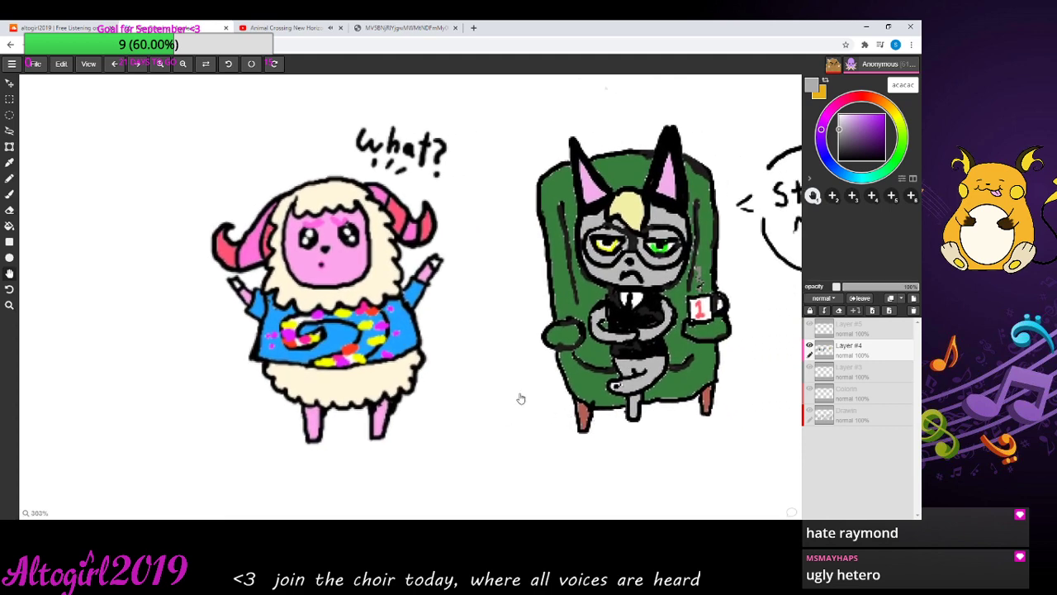
left_click_drag(411, 275, 538, 260)
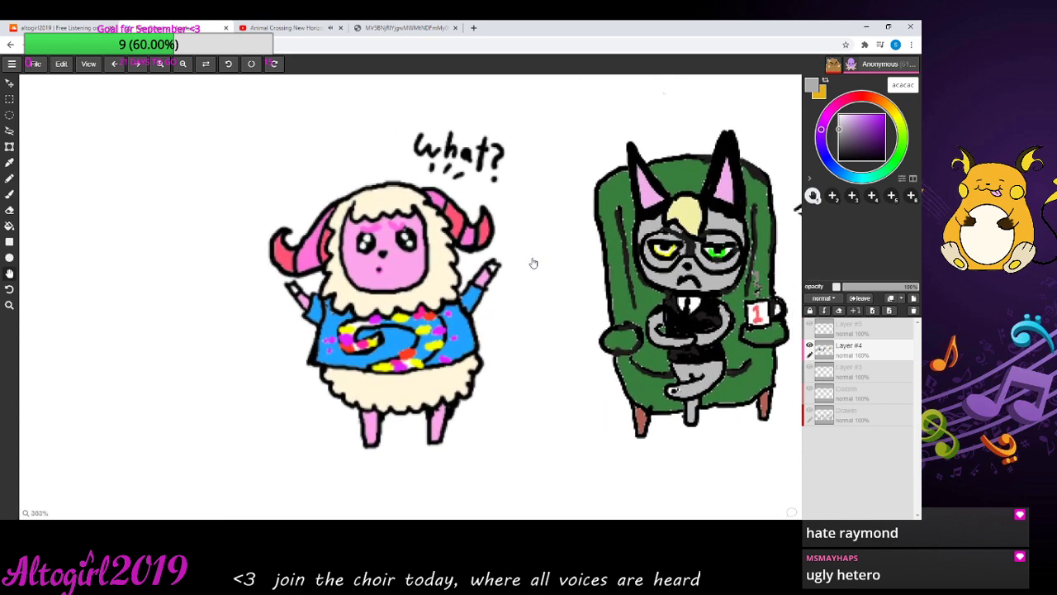
- Examine the sheep's details up close, followed by the armchair, blue, orange and capped cats
left_click(159, 64)
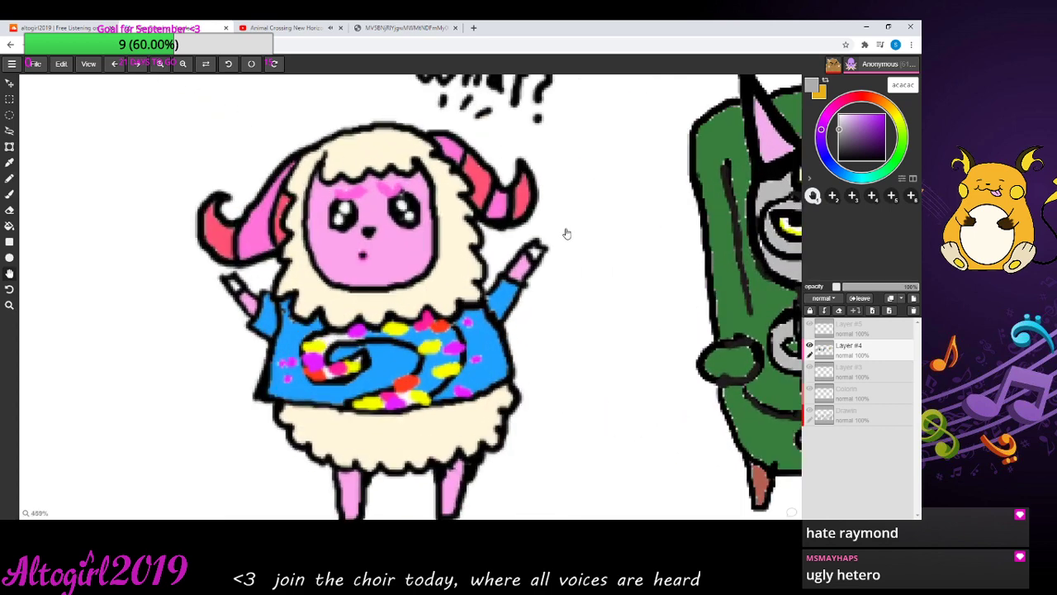
scroll(578, 248, "up", 1)
left_click_drag(533, 278, 489, 216)
scroll(307, 248, "down", 1)
left_click_drag(307, 248, 194, 300)
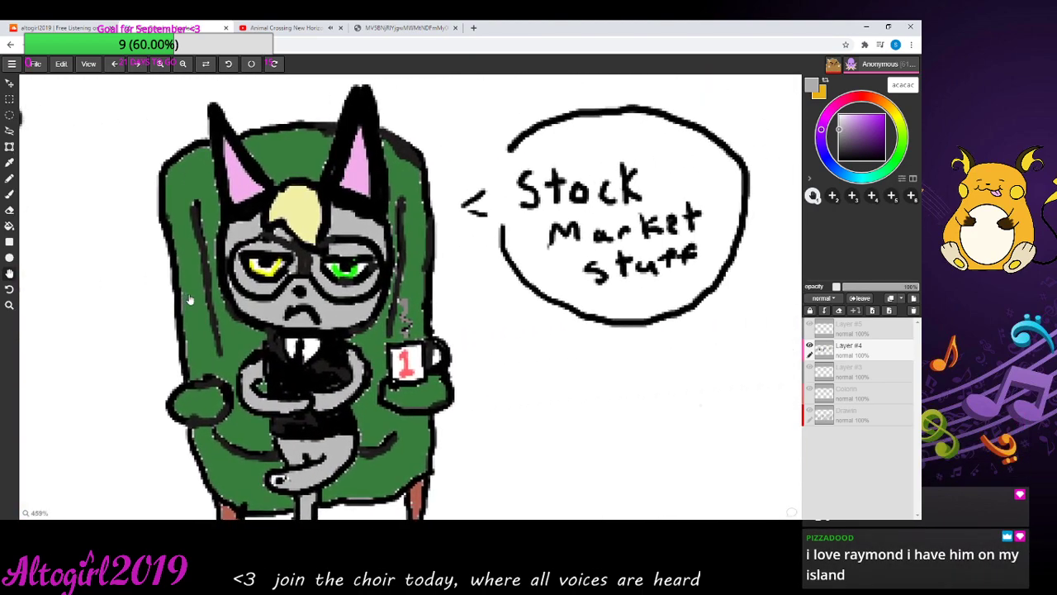
scroll(281, 279, "up", 1)
left_click_drag(642, 322, 113, 269)
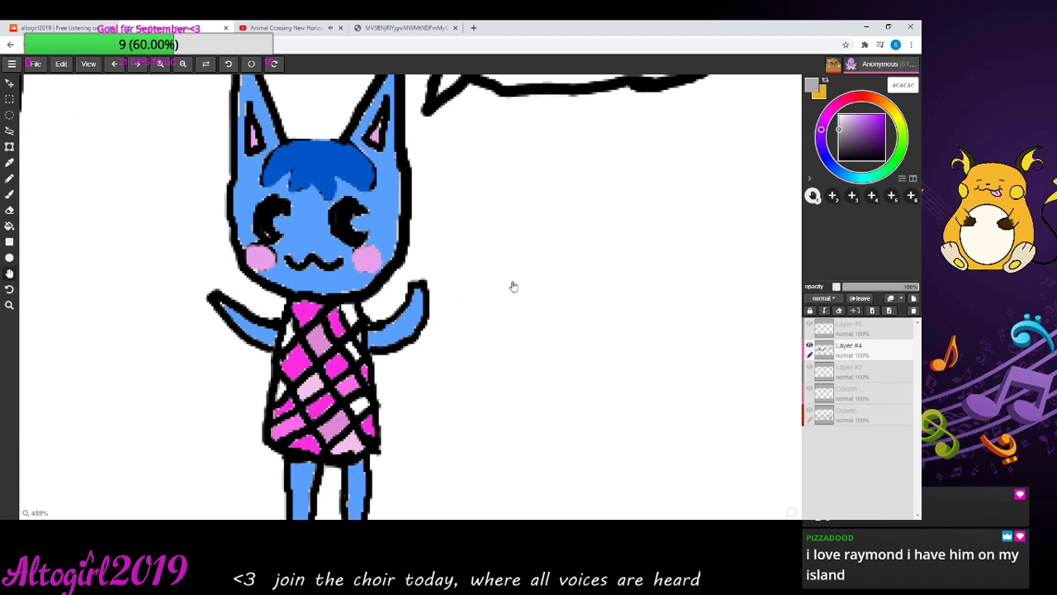
left_click_drag(509, 286, 132, 330)
left_click_drag(502, 342, 248, 338)
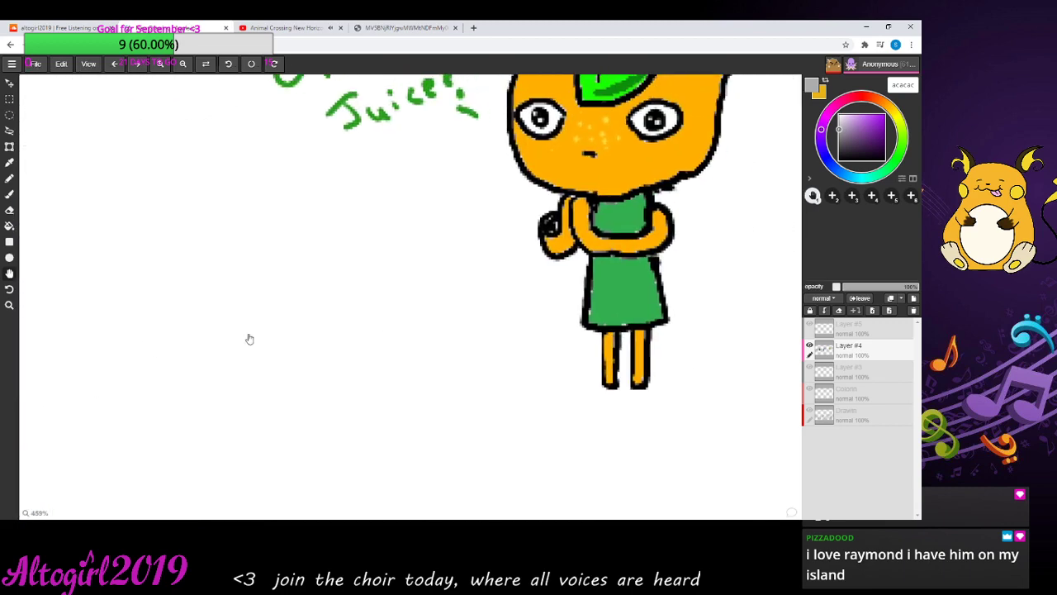
left_click_drag(381, 322, 232, 405)
left_click_drag(652, 355, 300, 448)
left_click_drag(482, 387, 226, 411)
- Compare the capped cat with the orange, blue and armchair cats and their captions at a reduced view
left_click(181, 65)
left_click(181, 65)
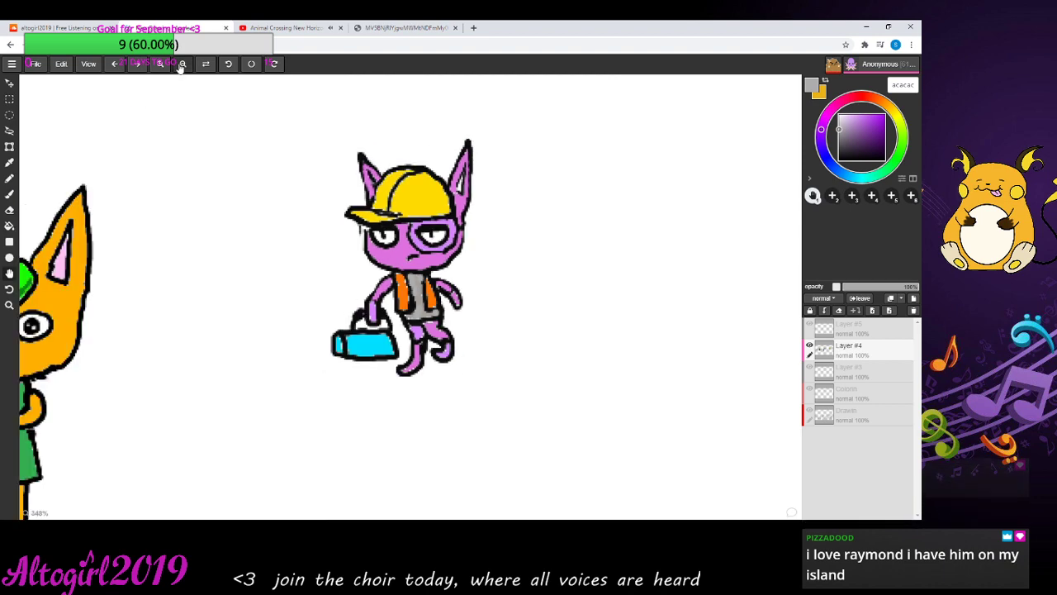
left_click(181, 64)
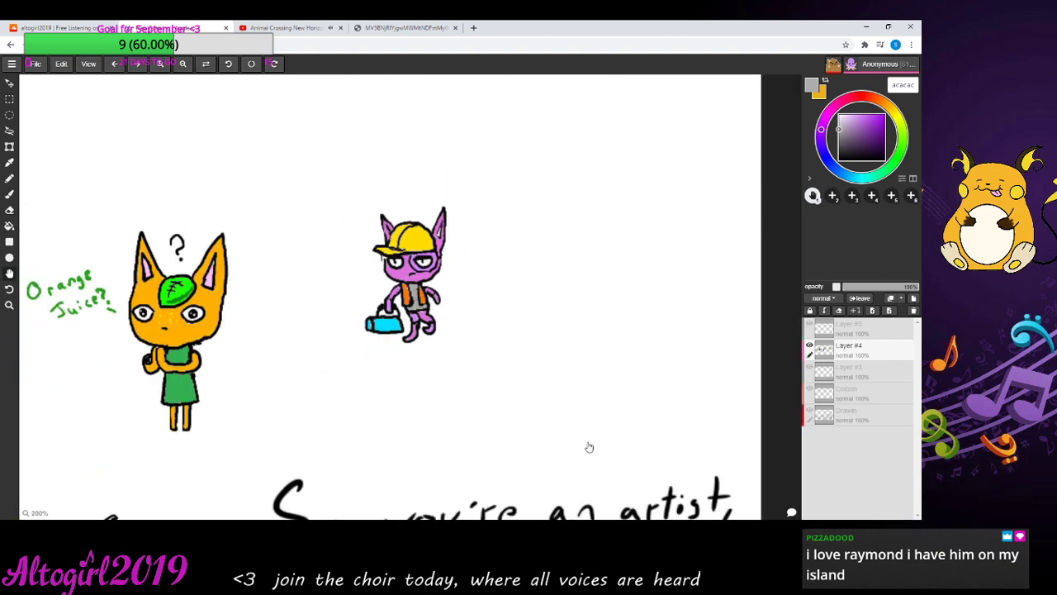
mouse_move(479, 415)
left_mouse_down()
mouse_move(491, 347)
mouse_move(470, 451)
mouse_move(444, 461)
mouse_move(462, 429)
left_mouse_up()
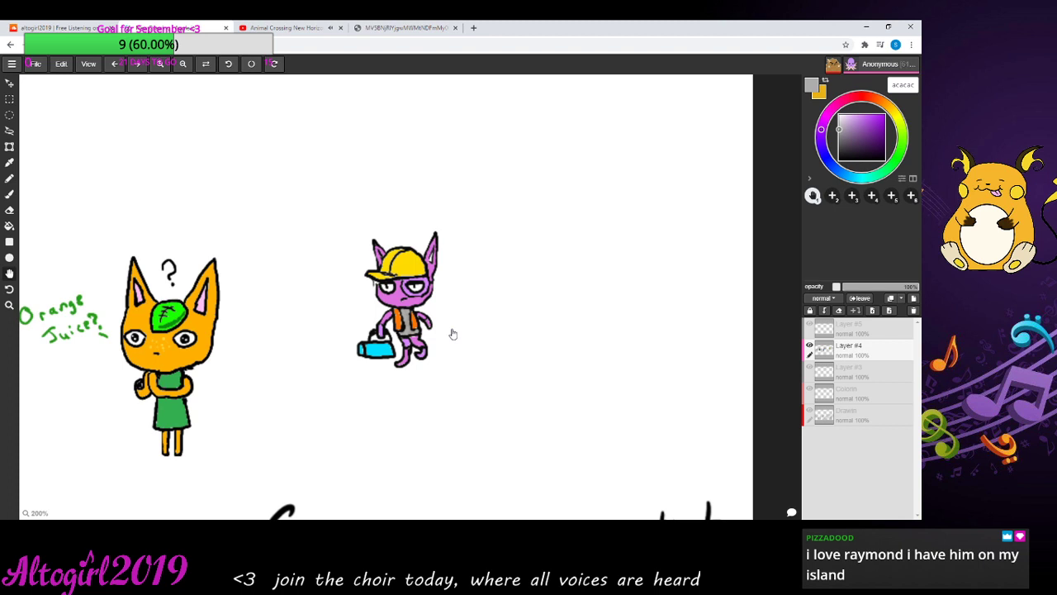
left_click_drag(358, 410, 642, 373)
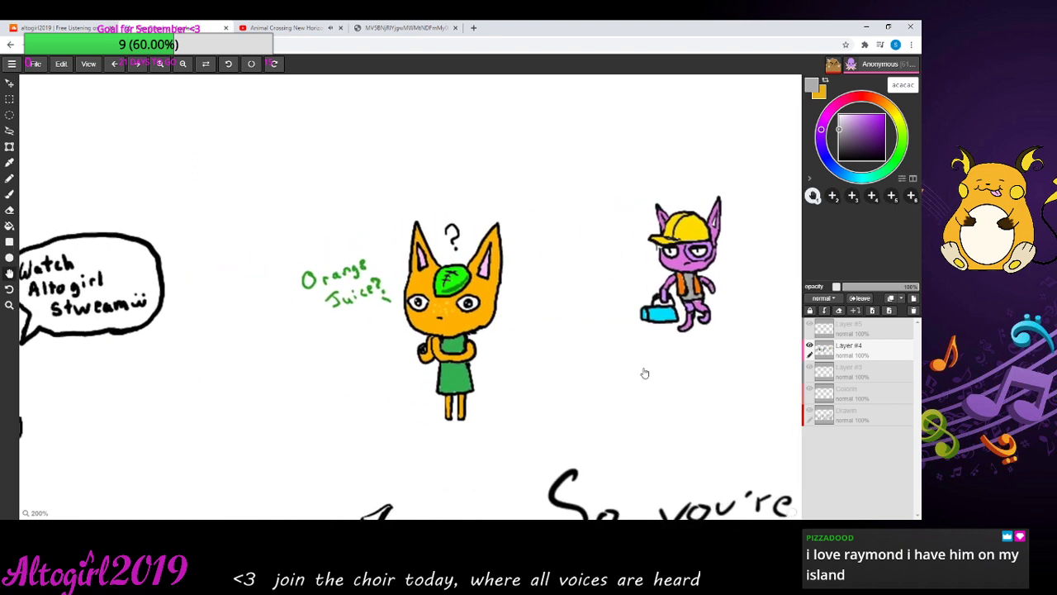
left_click_drag(189, 427, 2, 462)
left_click_drag(443, 439, 484, 385)
left_click_drag(223, 415, 493, 418)
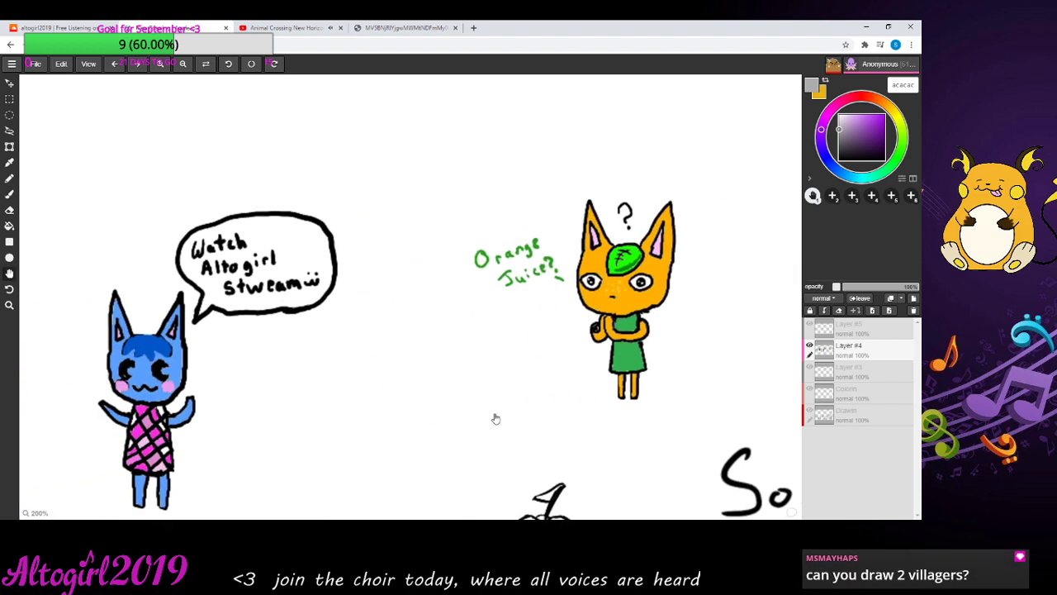
left_click_drag(318, 408, 543, 372)
left_click_drag(249, 413, 314, 377)
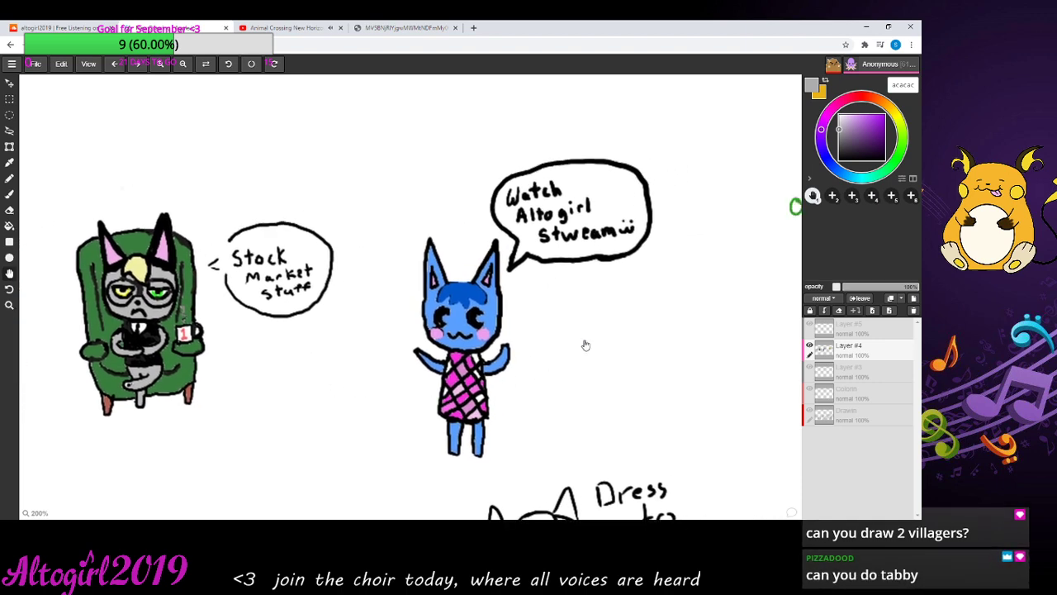
left_click_drag(586, 345, 218, 338)
left_click_drag(455, 338, 295, 368)
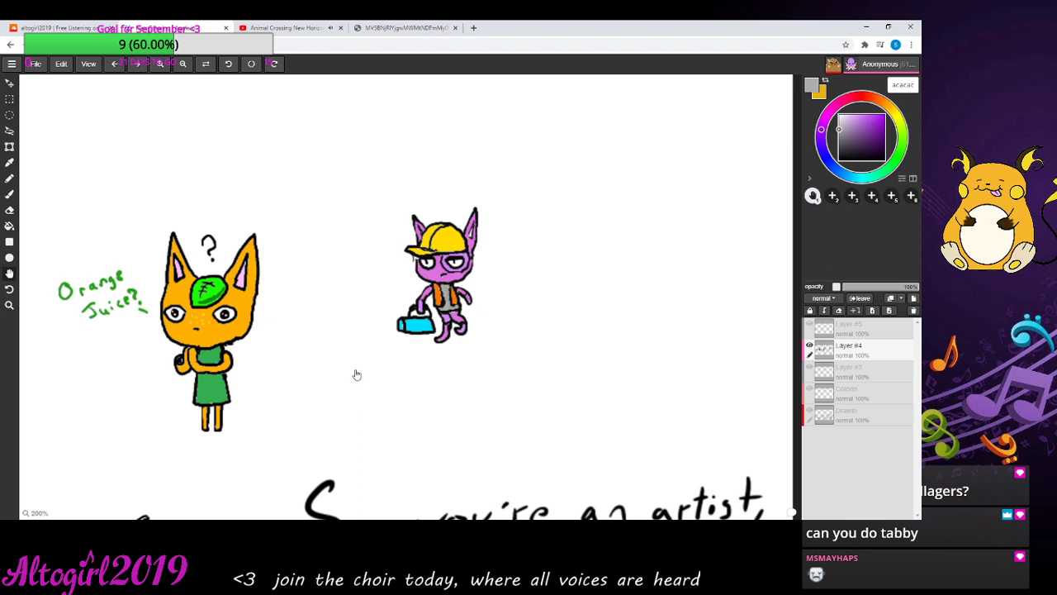
- Brush a black 4 px head outline with two pointed ears in the blank area up and to the right of the capped cat
left_click(841, 159)
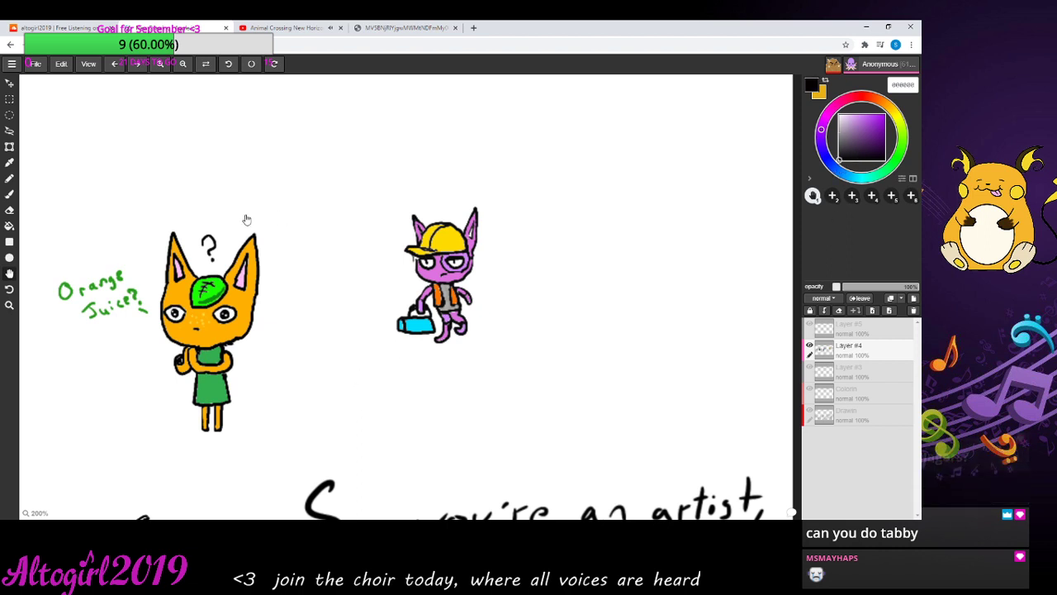
left_click(10, 195)
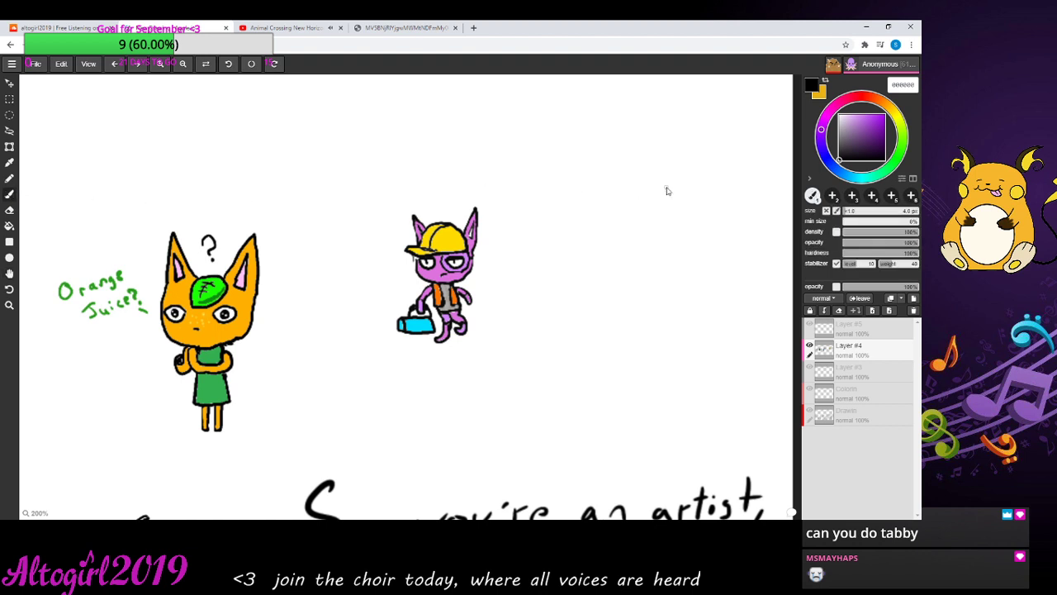
left_click(161, 66)
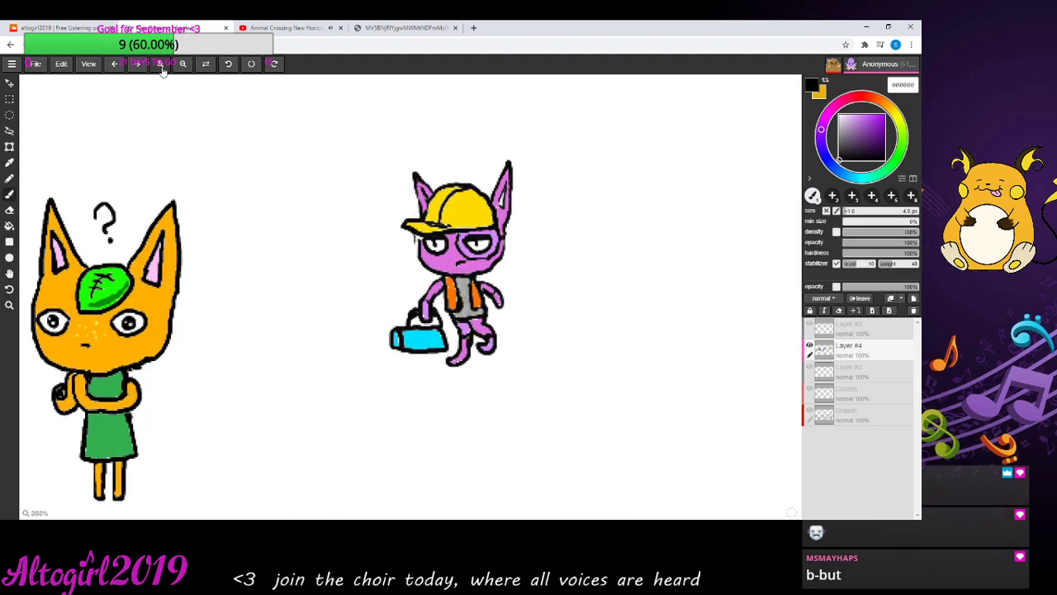
left_click(10, 273)
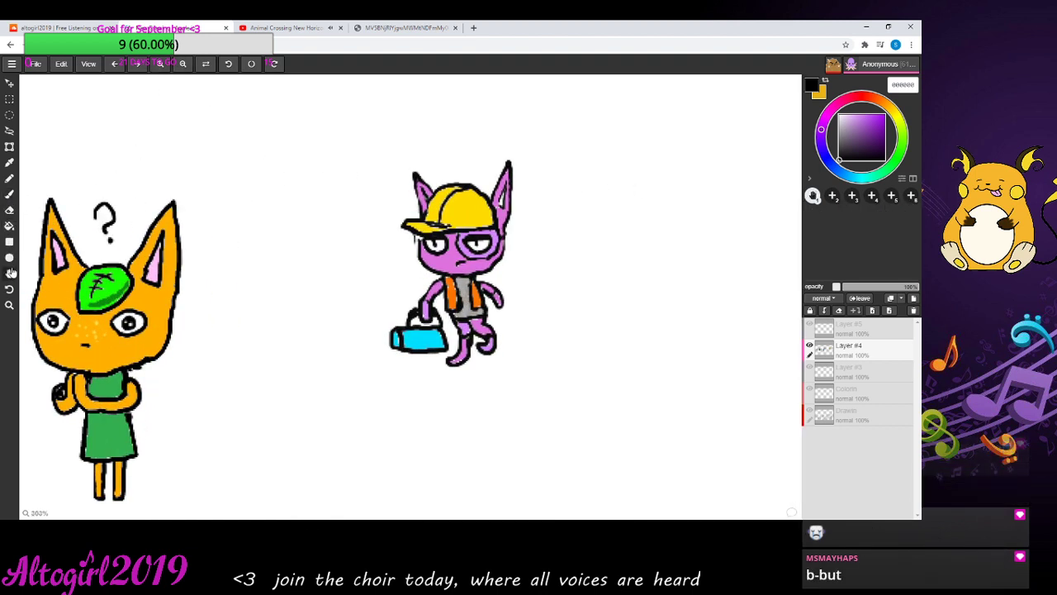
left_click_drag(267, 199, 36, 309)
left_click_drag(413, 188, 330, 312)
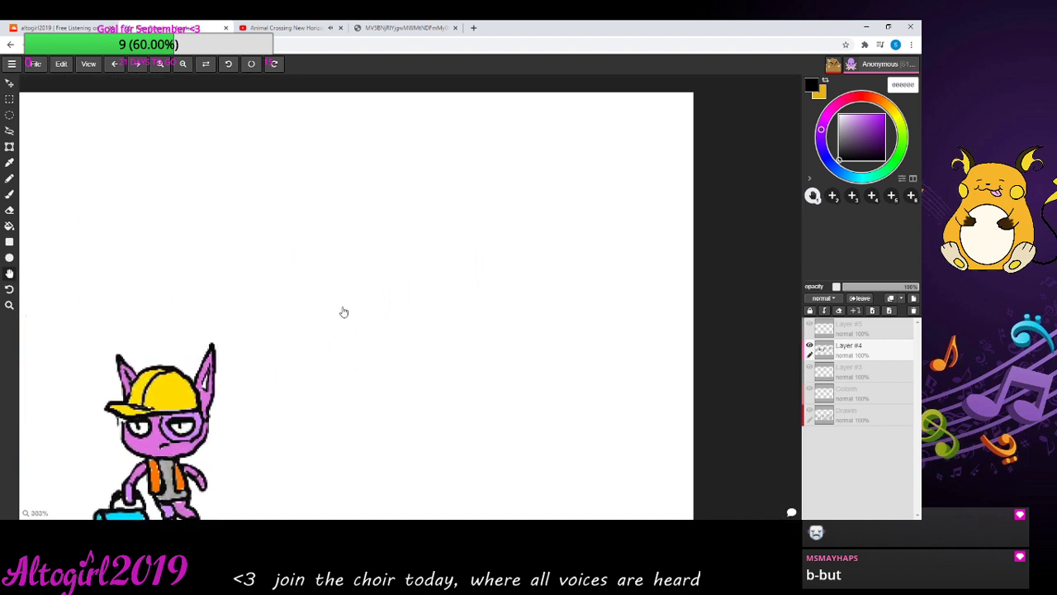
left_click(9, 192)
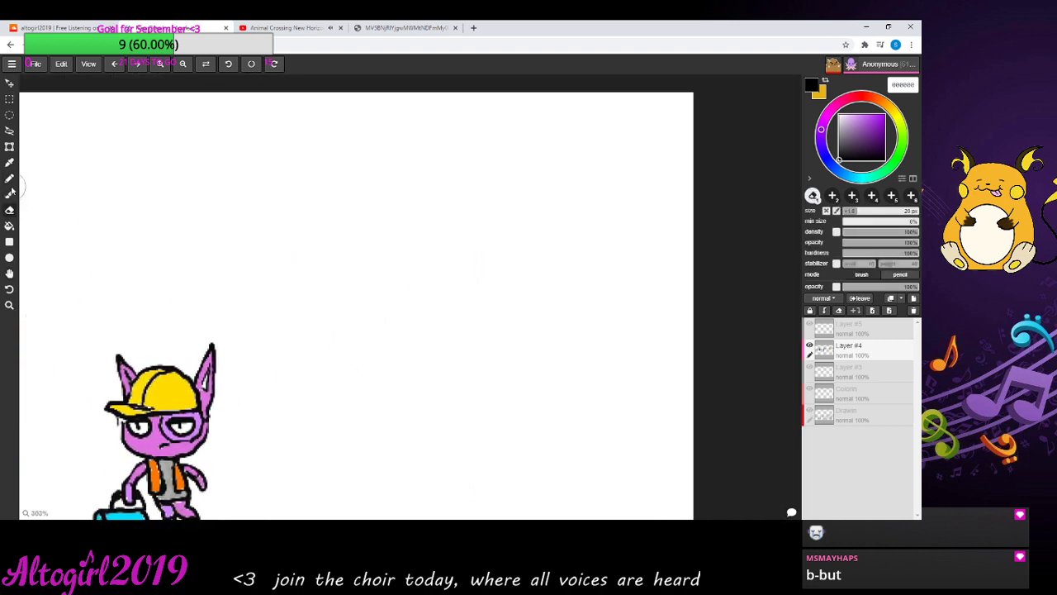
left_click(9, 193)
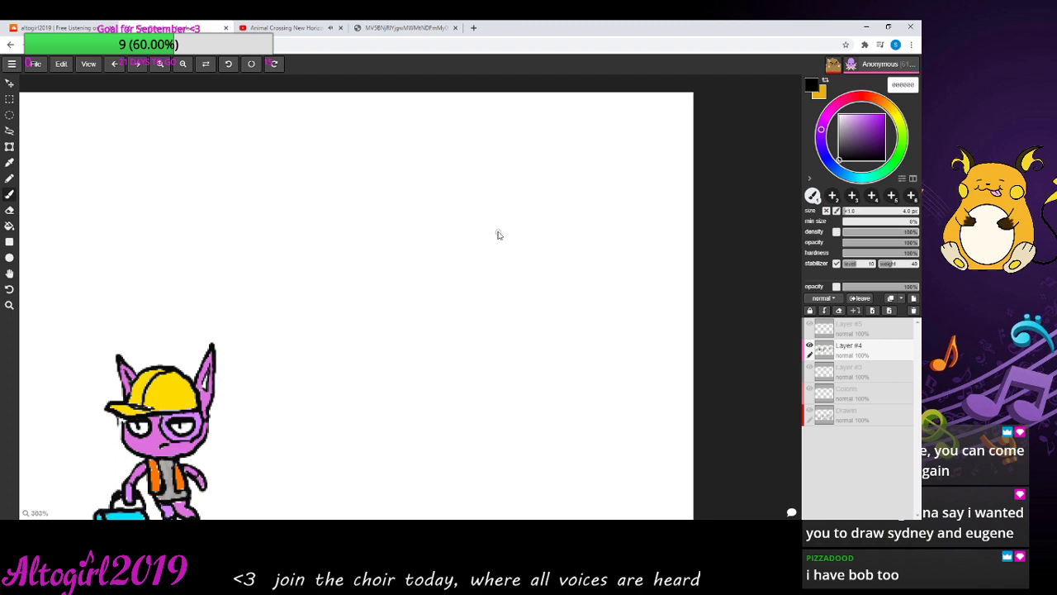
mouse_move(505, 247)
left_mouse_down()
mouse_move(481, 252)
mouse_move(462, 233)
mouse_move(458, 152)
mouse_move(476, 186)
left_mouse_up()
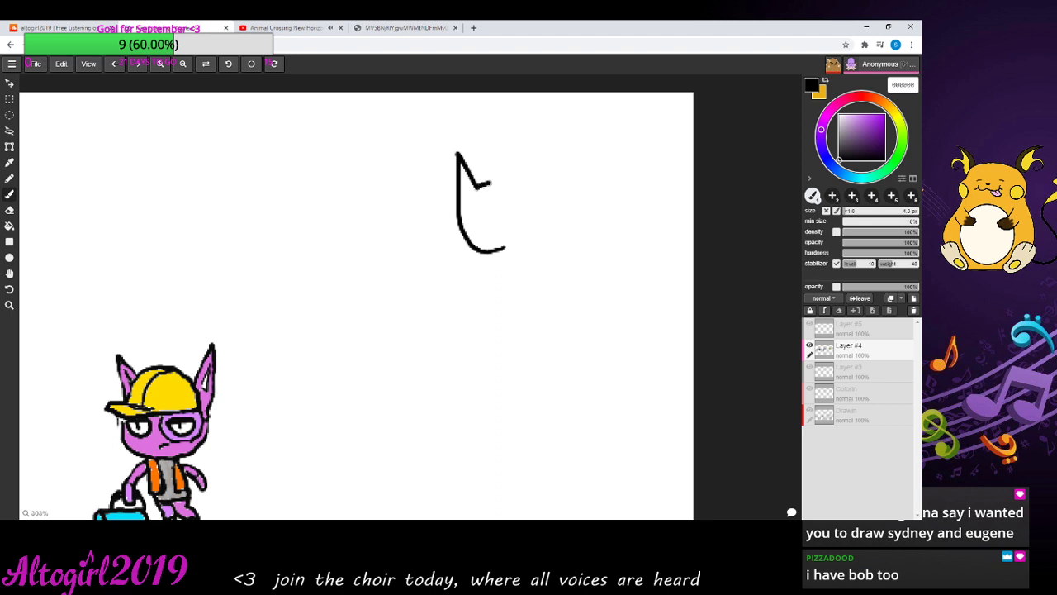
mouse_move(489, 181)
left_mouse_down()
mouse_move(490, 145)
mouse_move(527, 200)
left_mouse_up()
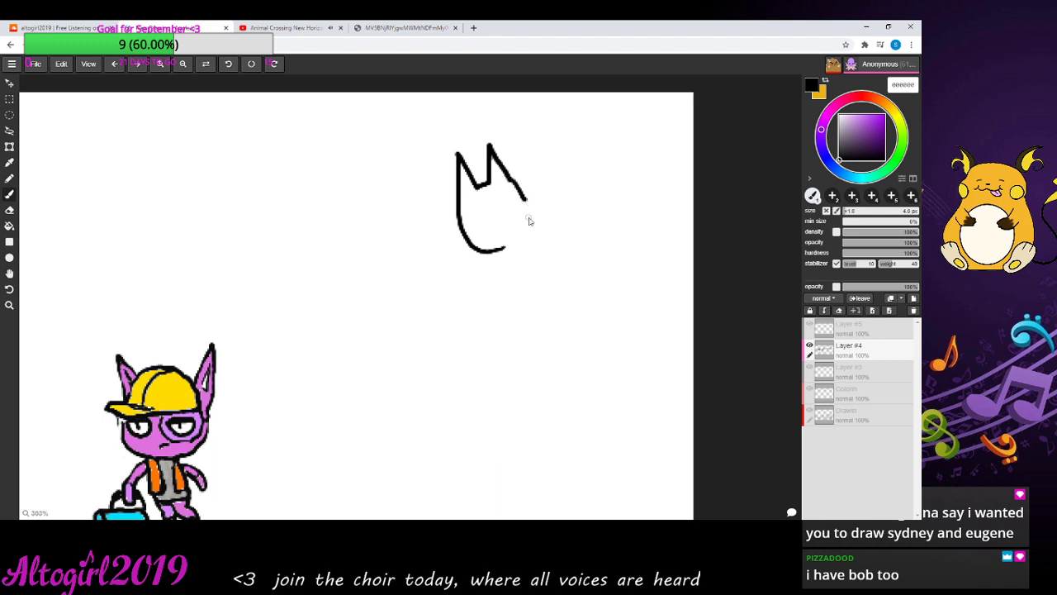
- Erase the new head's two pointed ears, leaving its lower curve, and return to the brush
key("e")
mouse_move(506, 175)
left_mouse_down()
mouse_move(454, 160)
mouse_move(496, 160)
mouse_move(519, 178)
mouse_move(458, 175)
left_mouse_up()
key("b")
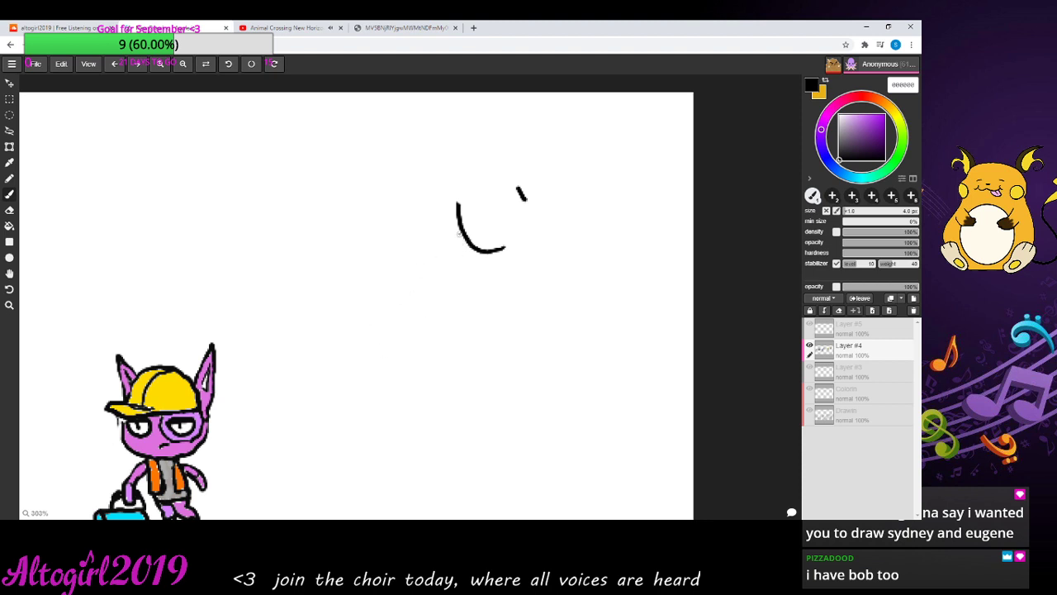
- Brush a bent arm beneath the new head's chin and a raised arm on its other side
mouse_move(457, 236)
left_mouse_down()
mouse_move(461, 267)
mouse_move(487, 267)
mouse_move(497, 248)
mouse_move(472, 259)
left_mouse_up()
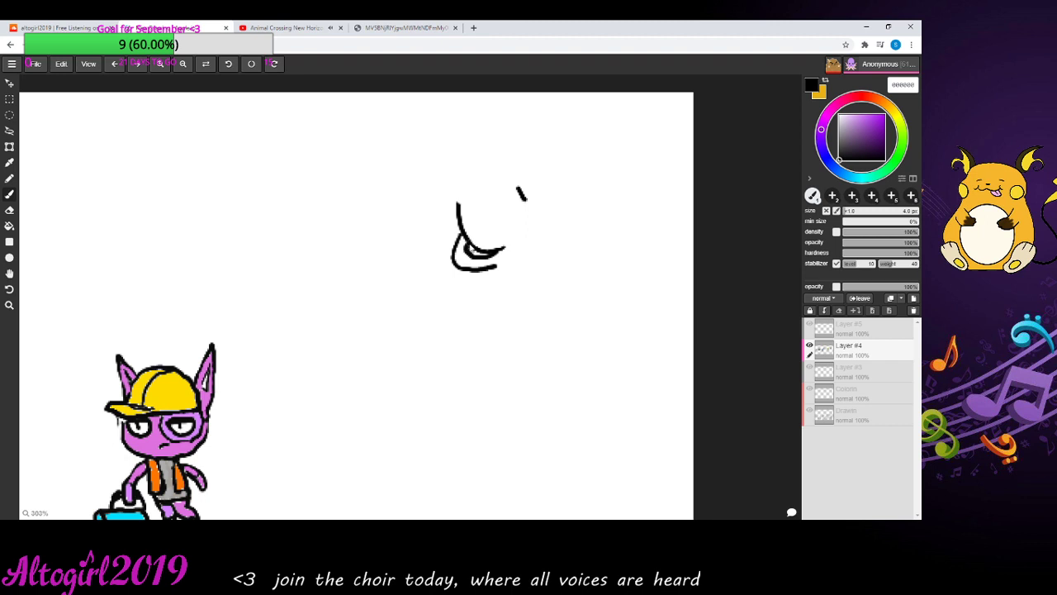
left_click_drag(464, 251, 453, 252)
mouse_move(530, 227)
left_mouse_down()
mouse_move(567, 179)
mouse_move(538, 239)
mouse_move(530, 233)
mouse_move(544, 218)
left_mouse_up()
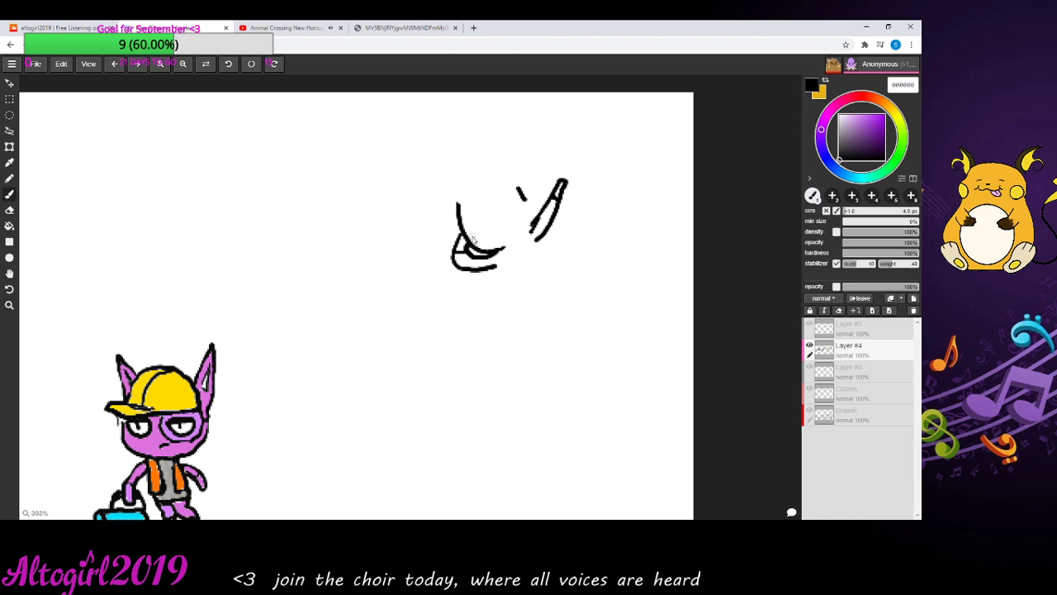
- Draw the new character's face with a toothy grin, a small nose and two half-closed eyes
mouse_move(469, 238)
left_mouse_down()
mouse_move(510, 221)
mouse_move(476, 251)
mouse_move(499, 230)
left_mouse_up()
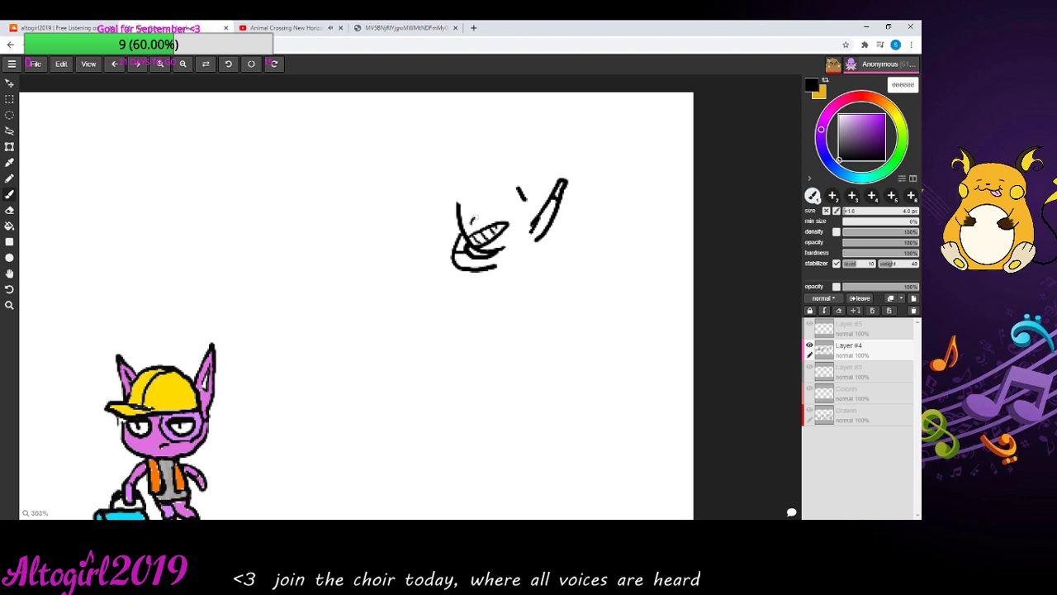
left_click_drag(473, 219, 483, 220)
mouse_move(490, 198)
left_mouse_down()
mouse_move(462, 202)
mouse_move(488, 211)
left_mouse_up()
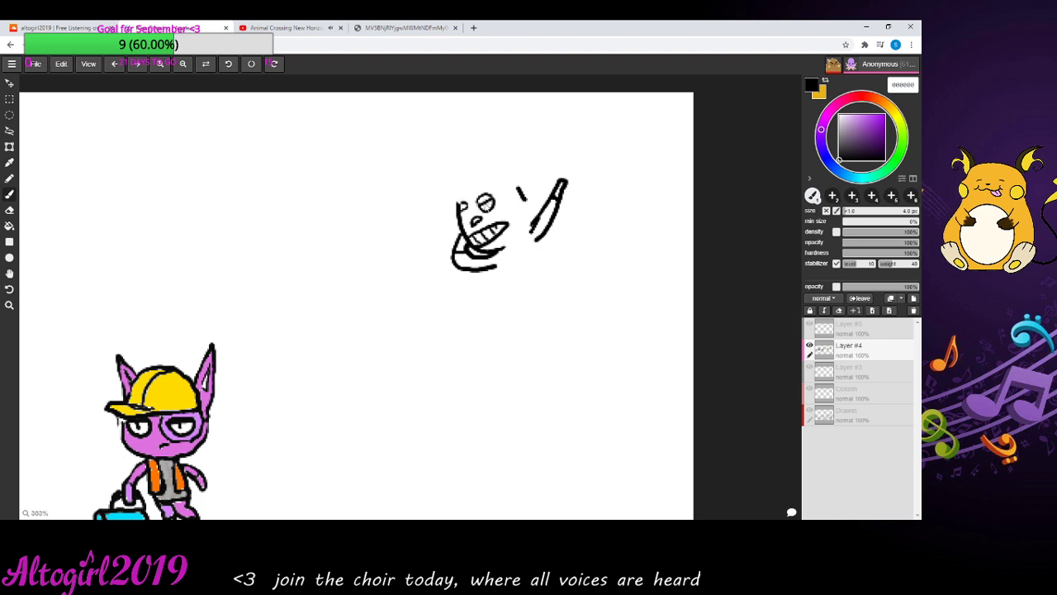
left_click_drag(465, 215, 479, 211)
left_click_drag(466, 210, 466, 213)
- Complete the head outline with forehead stripes, a round cheek and two pointed ears
left_click_drag(469, 183, 470, 197)
mouse_move(466, 189)
left_mouse_down()
mouse_move(481, 186)
mouse_move(475, 195)
left_mouse_up()
mouse_move(507, 202)
left_mouse_down()
mouse_move(505, 215)
mouse_move(527, 208)
mouse_move(531, 220)
left_mouse_up()
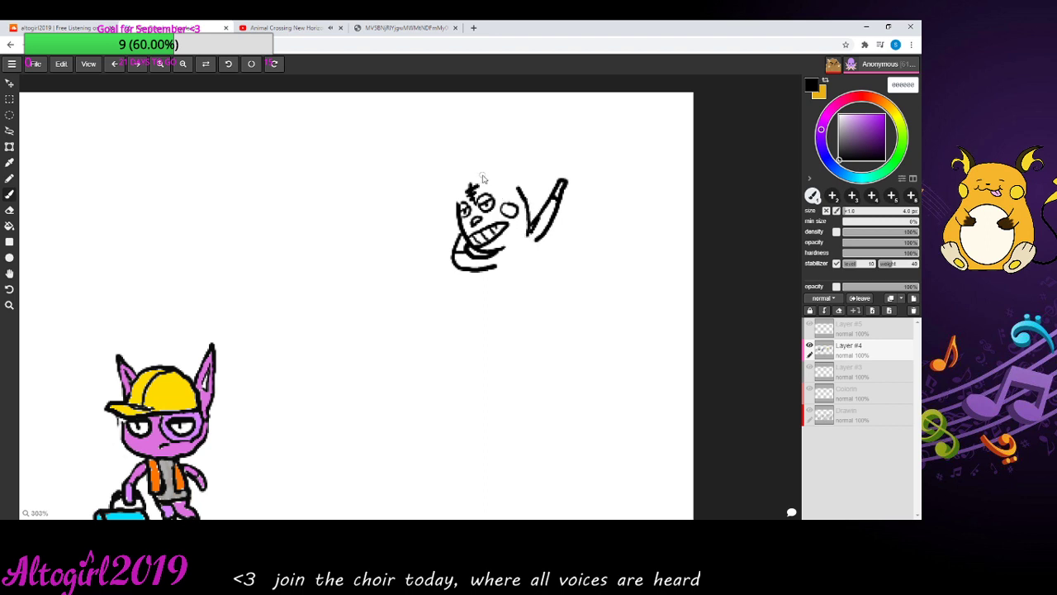
mouse_move(483, 174)
left_mouse_down()
mouse_move(493, 120)
mouse_move(521, 186)
left_mouse_up()
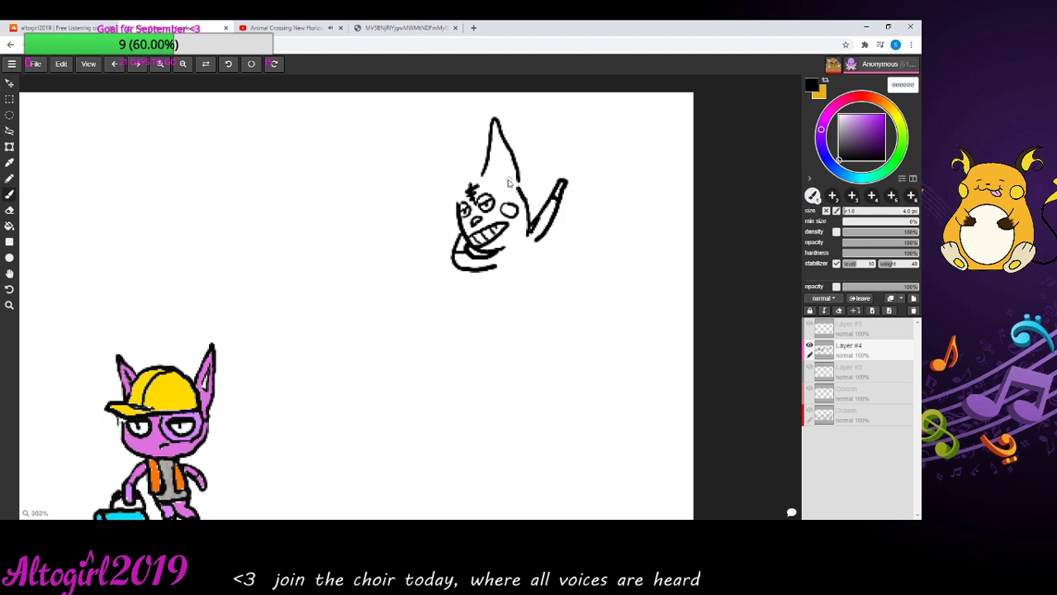
mouse_move(480, 174)
left_mouse_down()
mouse_move(455, 197)
mouse_move(454, 151)
mouse_move(487, 176)
left_mouse_up()
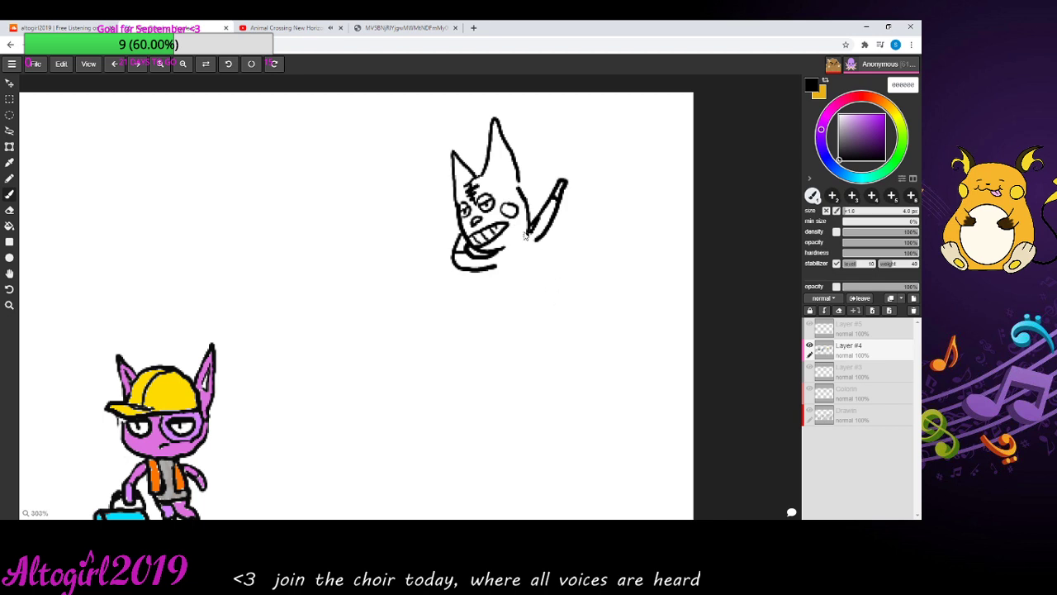
- Erase the taller ear and the back of the head, and redraw them with a shorter ear, a rounder curve and short stripes
key("e")
left_click_drag(516, 183, 508, 147)
mouse_move(496, 113)
left_mouse_down()
mouse_move(491, 156)
mouse_move(518, 177)
mouse_move(529, 230)
mouse_move(535, 212)
left_mouse_up()
key("b")
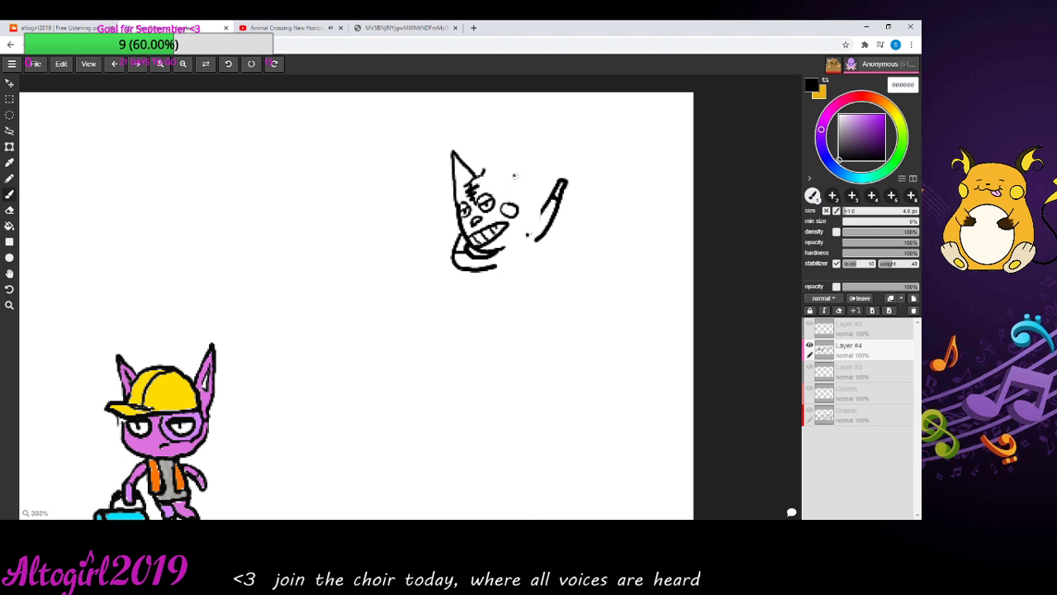
left_click_drag(514, 175, 529, 193)
mouse_move(486, 173)
left_mouse_down()
mouse_move(484, 144)
mouse_move(527, 200)
mouse_move(465, 183)
left_mouse_up()
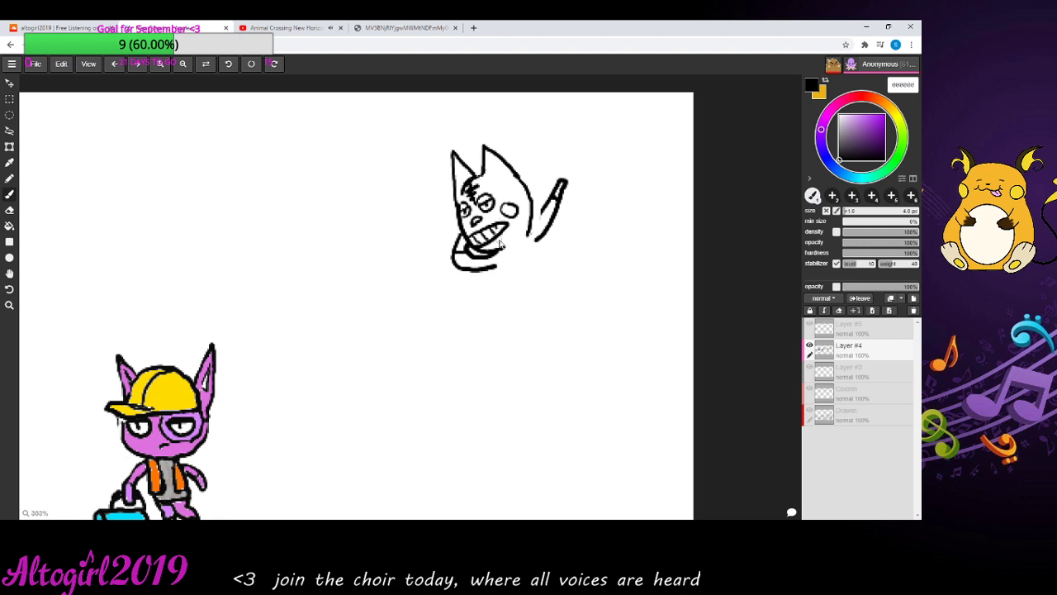
left_click_drag(518, 182, 534, 228)
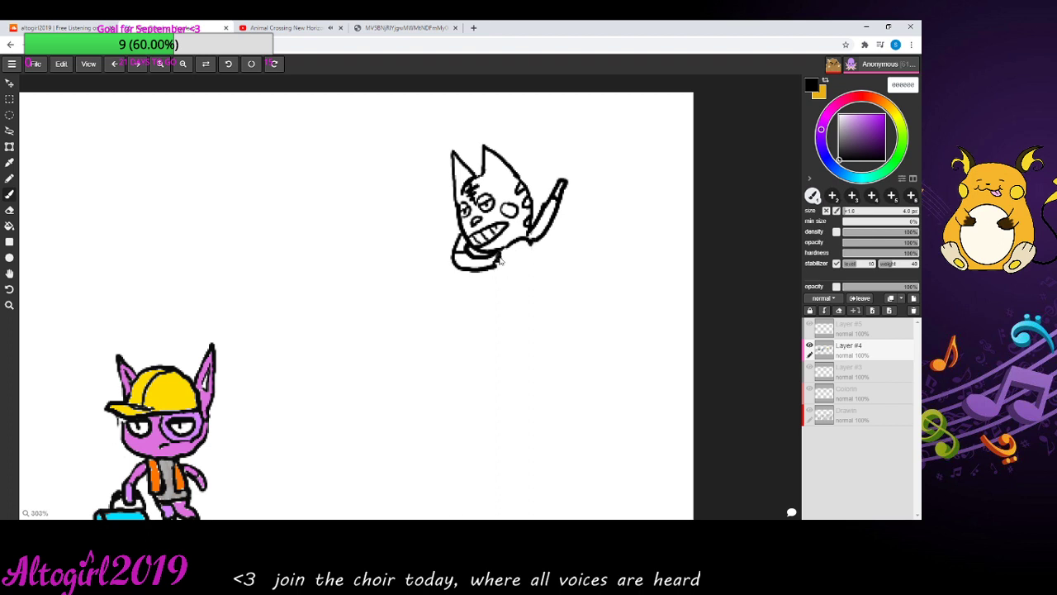
- Draw the cat's torso with jagged black stripes along its edges and one leg beneath it
mouse_move(499, 254)
left_mouse_down()
mouse_move(498, 304)
mouse_move(538, 298)
left_mouse_up()
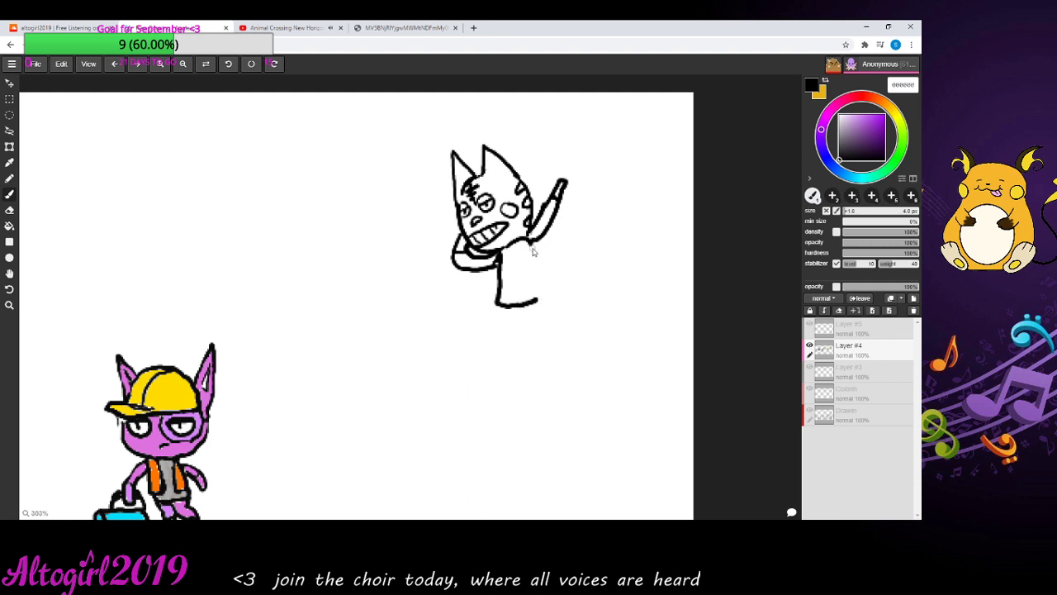
left_click_drag(530, 246, 534, 257)
left_click_drag(538, 272, 541, 303)
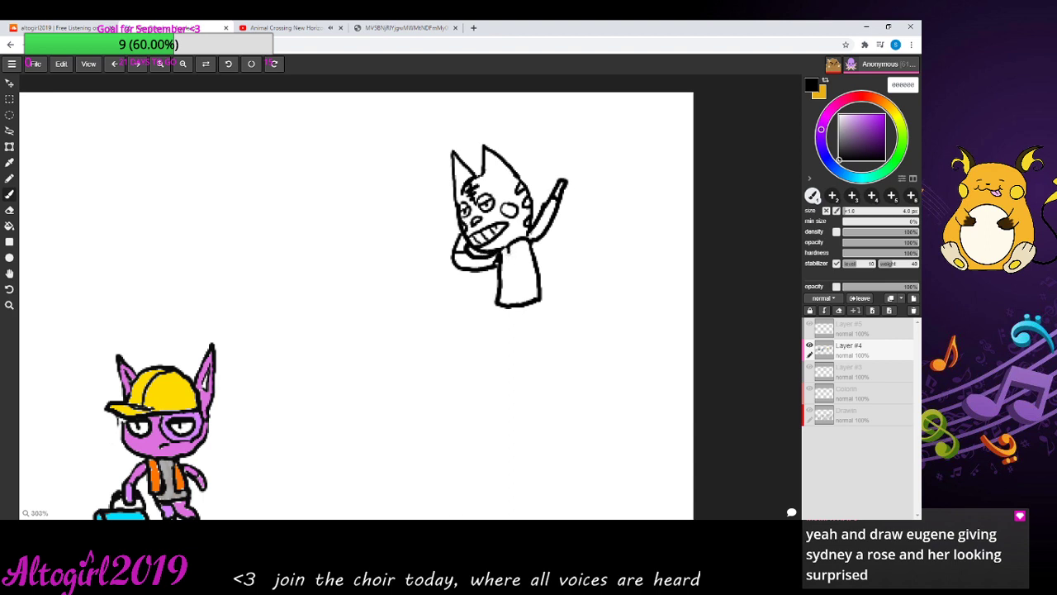
mouse_move(504, 250)
left_mouse_down()
mouse_move(512, 265)
mouse_move(500, 271)
mouse_move(518, 301)
mouse_move(537, 293)
mouse_move(522, 264)
left_mouse_up()
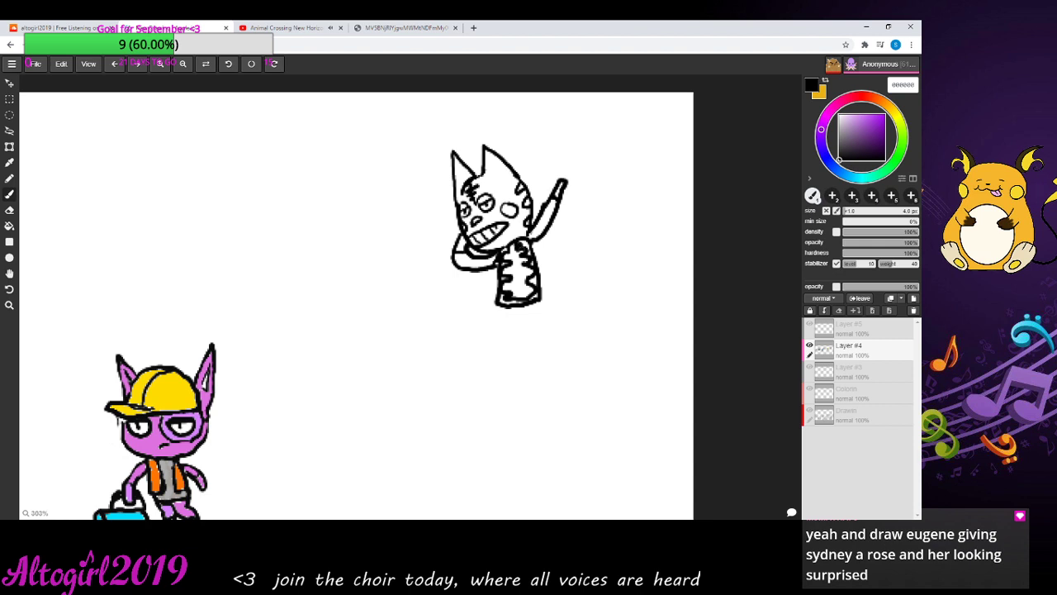
left_click_drag(529, 239, 522, 253)
left_click_drag(521, 302, 498, 303)
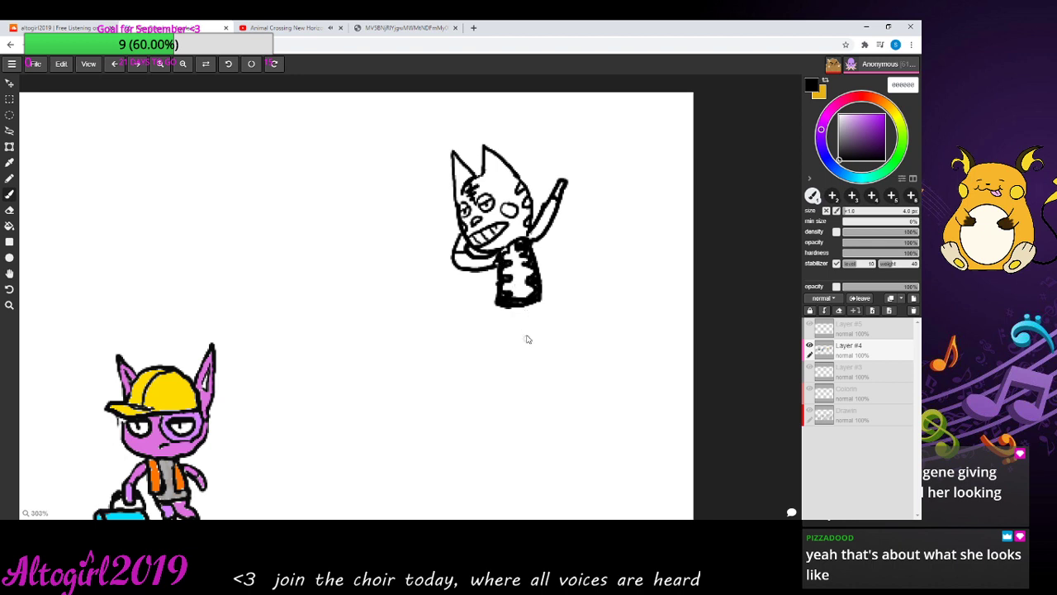
mouse_move(506, 305)
left_mouse_down()
mouse_move(510, 334)
mouse_move(514, 315)
left_mouse_up()
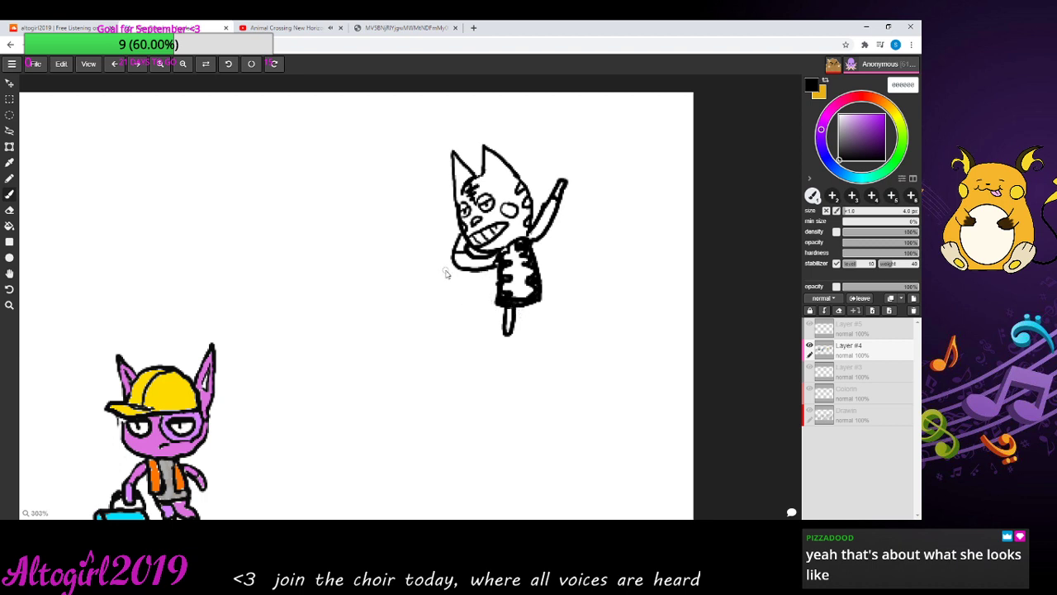
- Erase and redraw the bent arm slimmer, extending the torso edge beside it, and add the second leg
key("e")
mouse_move(447, 250)
left_mouse_down()
mouse_move(459, 270)
mouse_move(448, 255)
mouse_move(486, 263)
left_mouse_up()
key("b")
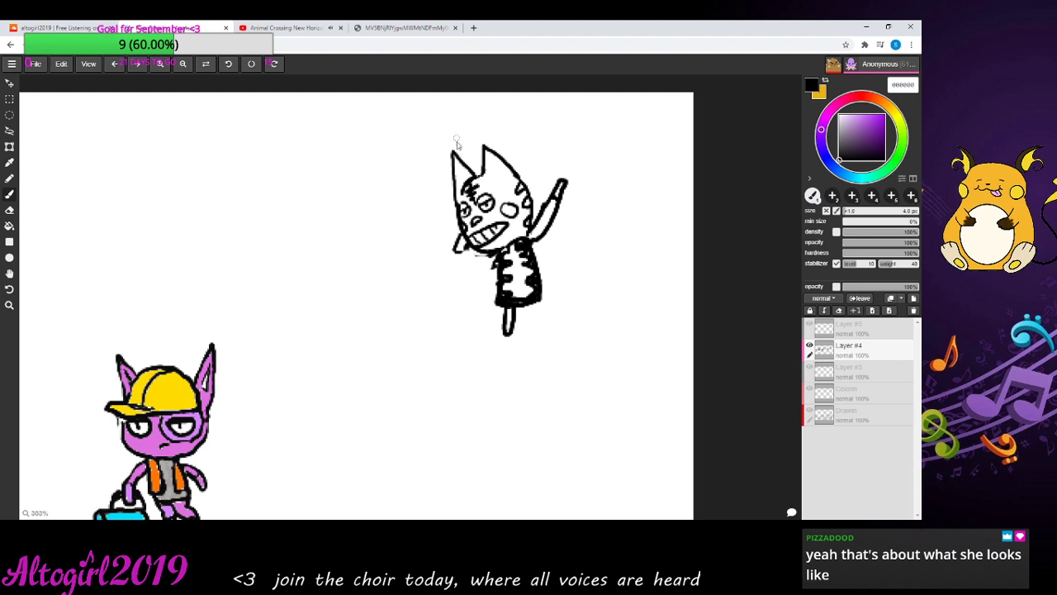
mouse_move(456, 248)
left_mouse_down()
mouse_move(453, 261)
mouse_move(486, 261)
left_mouse_up()
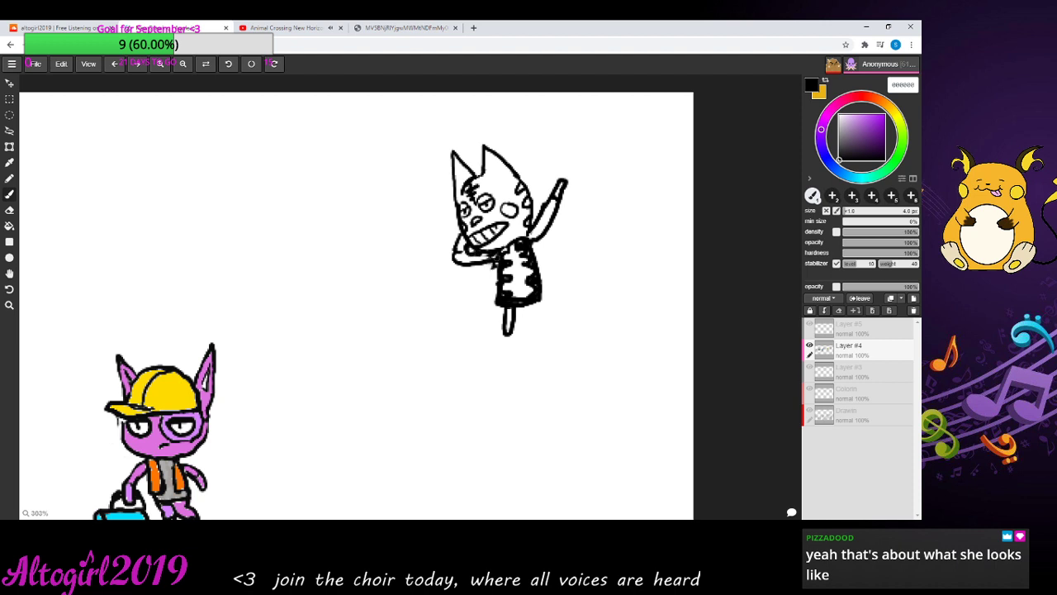
left_click_drag(496, 256, 494, 308)
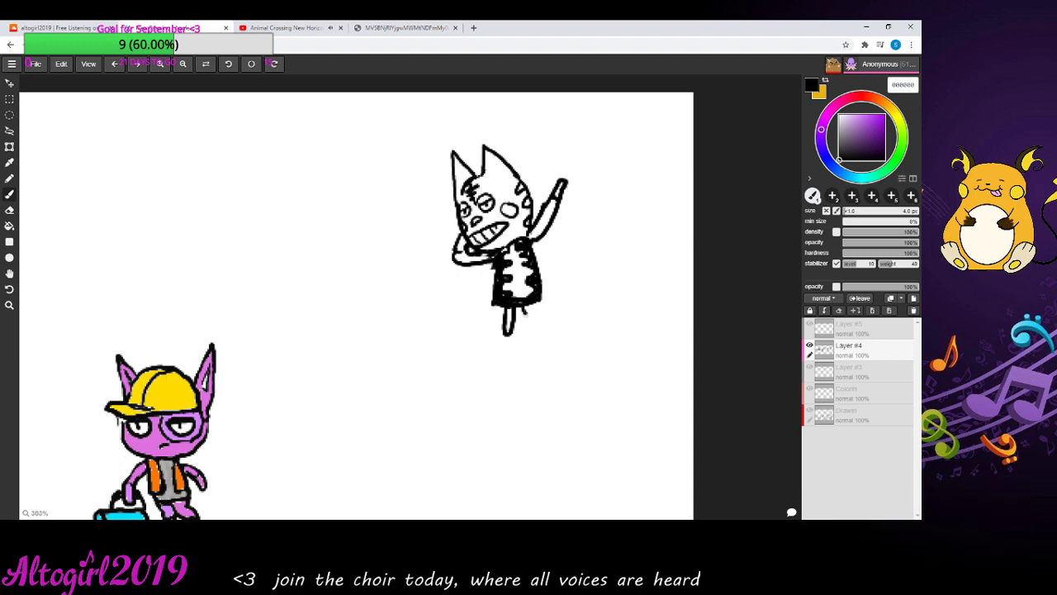
left_click_drag(524, 319, 530, 337)
mouse_move(497, 290)
left_mouse_down()
mouse_move(461, 273)
mouse_move(452, 299)
mouse_move(466, 301)
mouse_move(463, 286)
left_mouse_up()
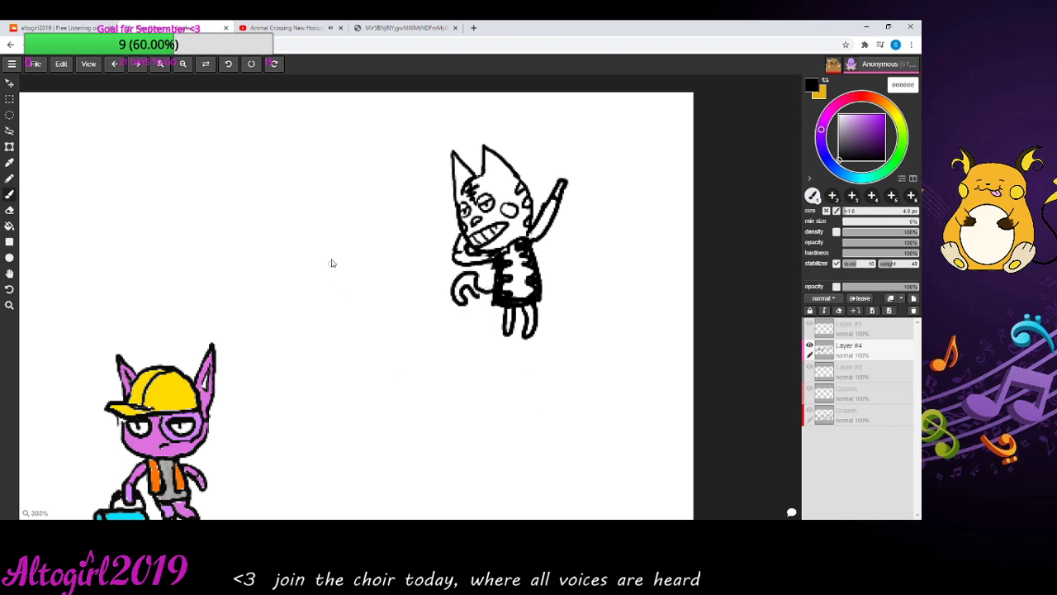
key("e")
mouse_move(439, 309)
left_mouse_down()
mouse_move(467, 286)
mouse_move(453, 288)
mouse_move(481, 293)
left_mouse_up()
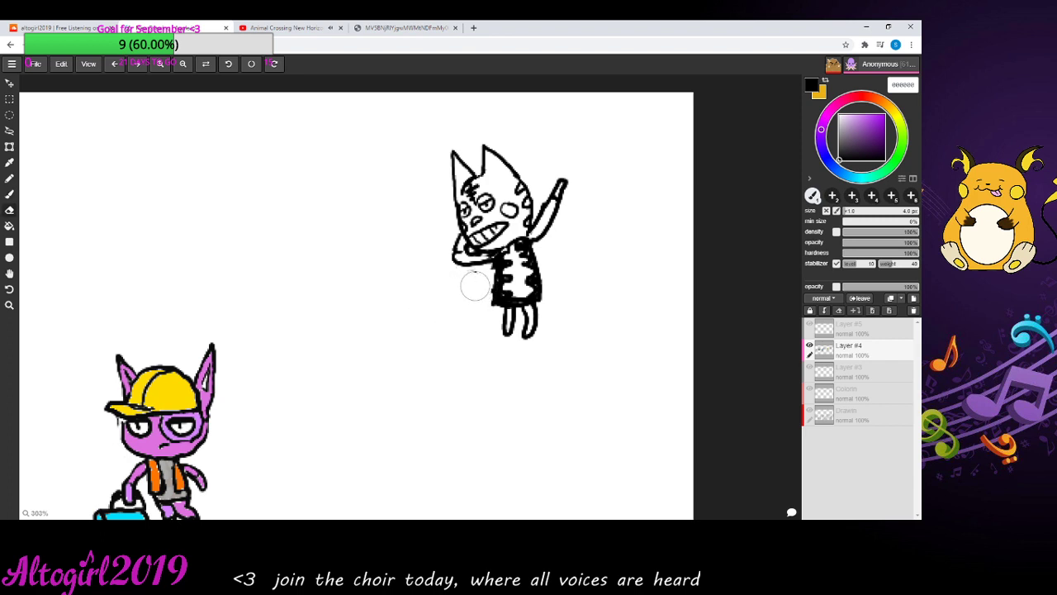
key("b")
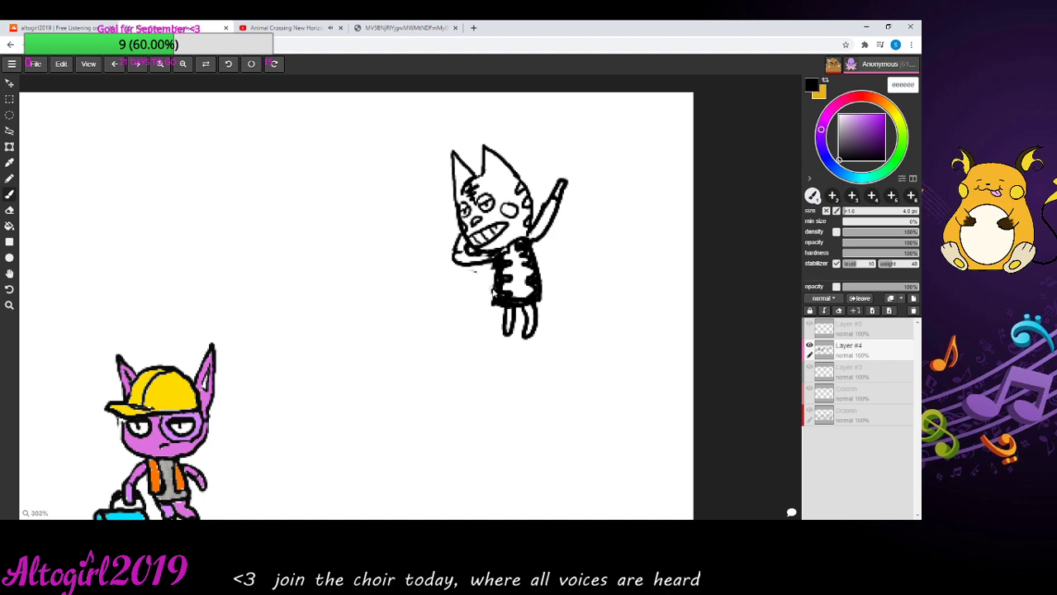
- Brush a long wavy tail from the torso's lower edge and mark off the paws on both arms
mouse_move(494, 289)
left_mouse_down()
mouse_move(464, 308)
mouse_move(439, 299)
mouse_move(431, 281)
mouse_move(408, 295)
mouse_move(424, 286)
mouse_move(444, 315)
mouse_move(461, 319)
mouse_move(493, 298)
left_mouse_up()
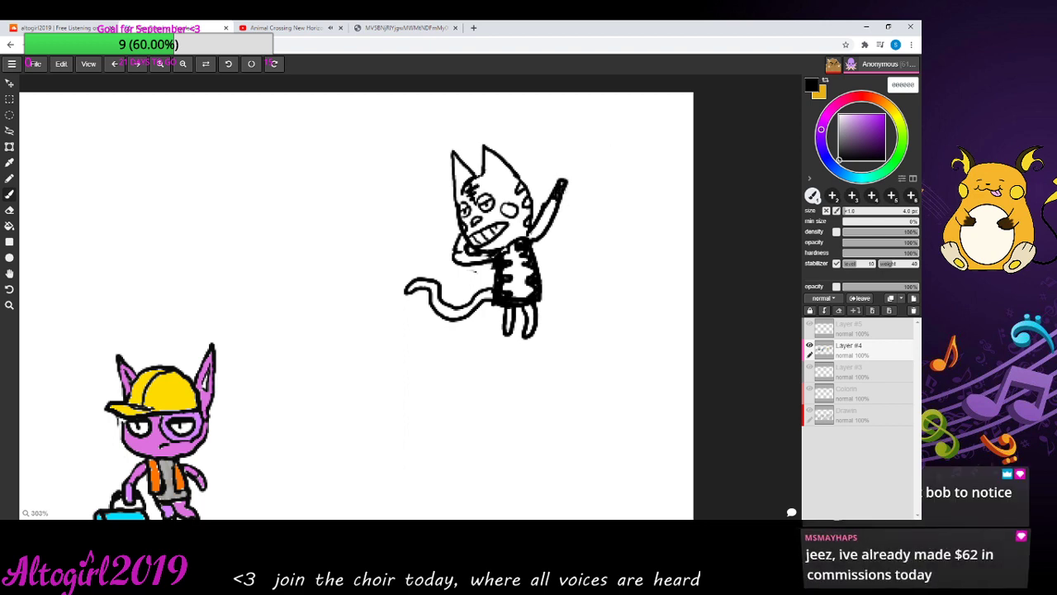
left_click_drag(465, 249, 457, 247)
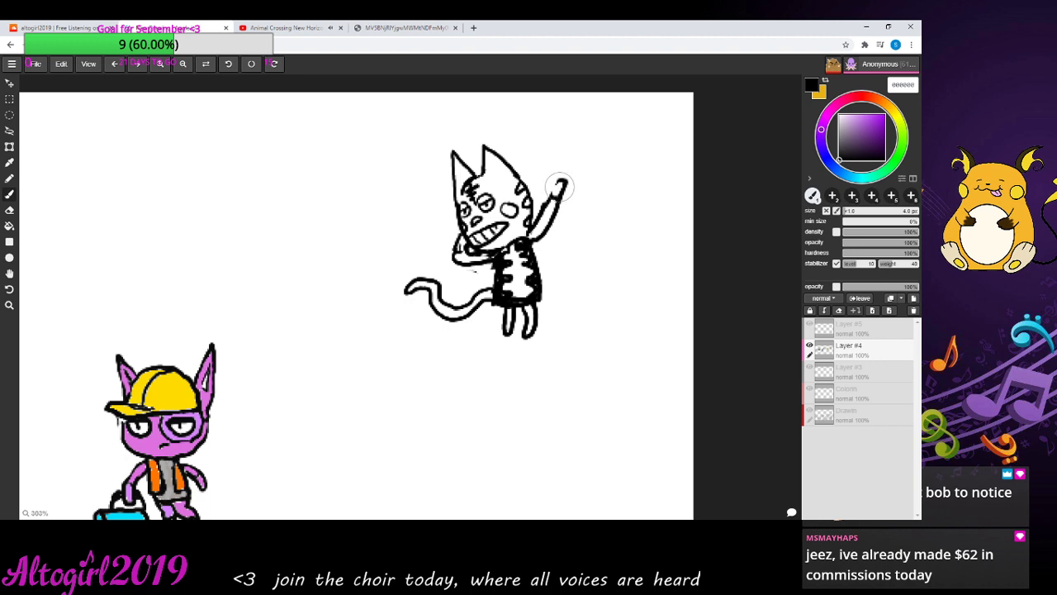
left_click_drag(565, 182, 549, 208)
- Fill the striped cat's head with golden orange d79b05
left_click(183, 63)
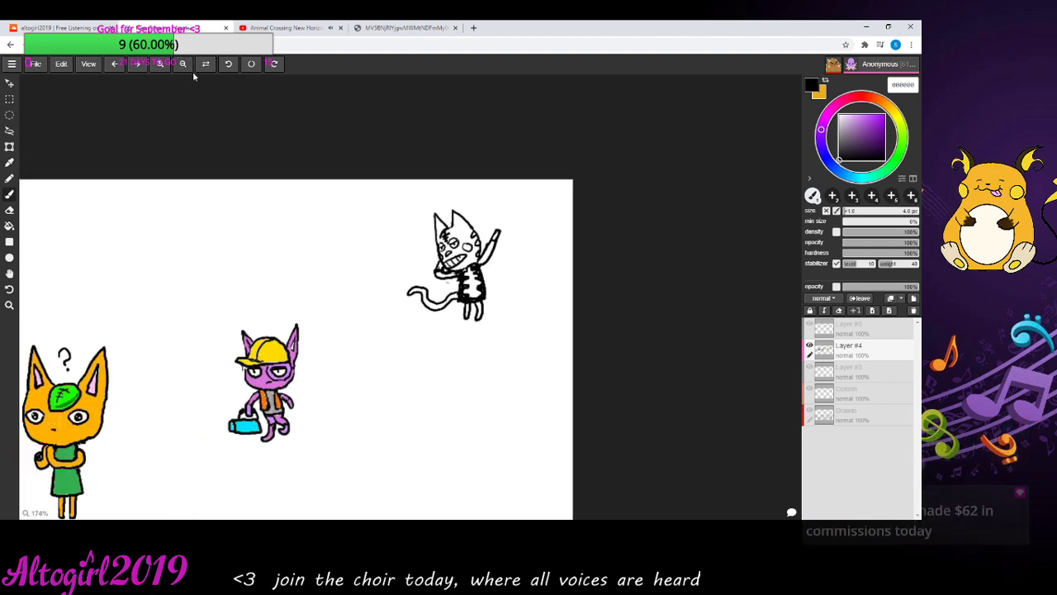
left_click(187, 68)
left_click(186, 66)
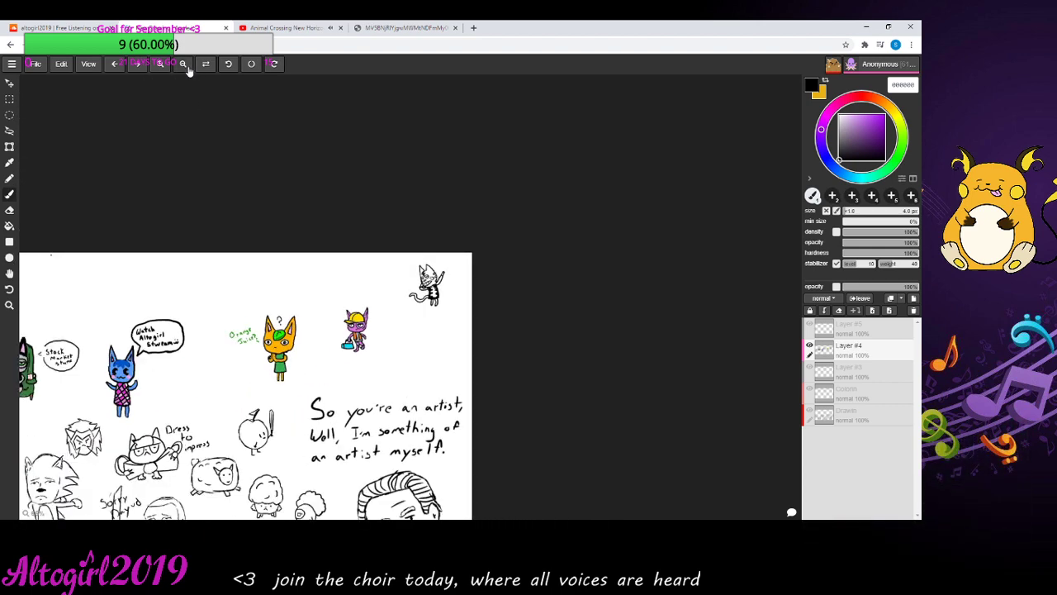
left_click(162, 68)
left_click(162, 68)
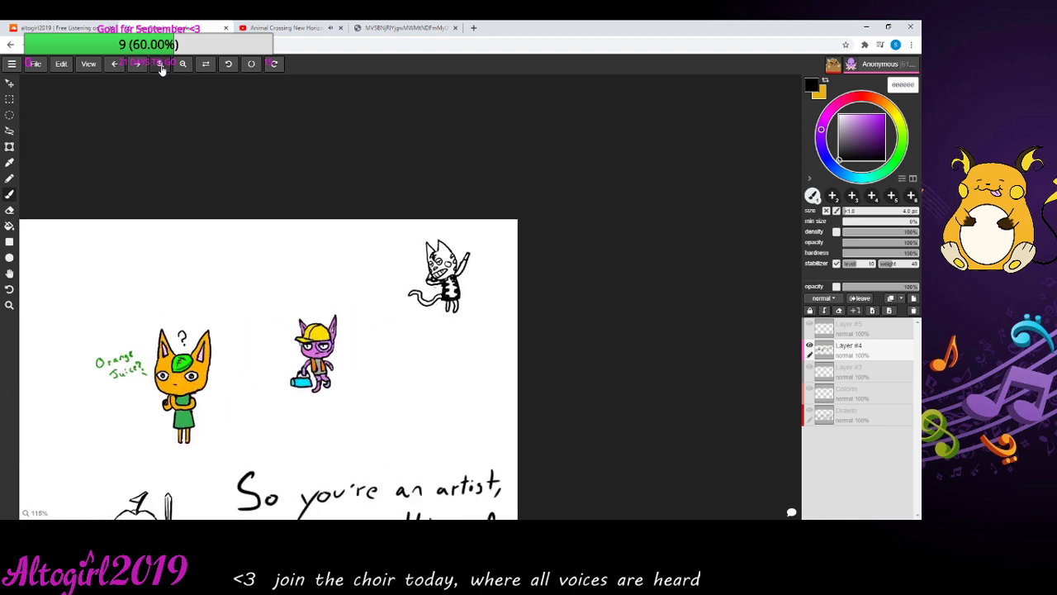
left_click(162, 68)
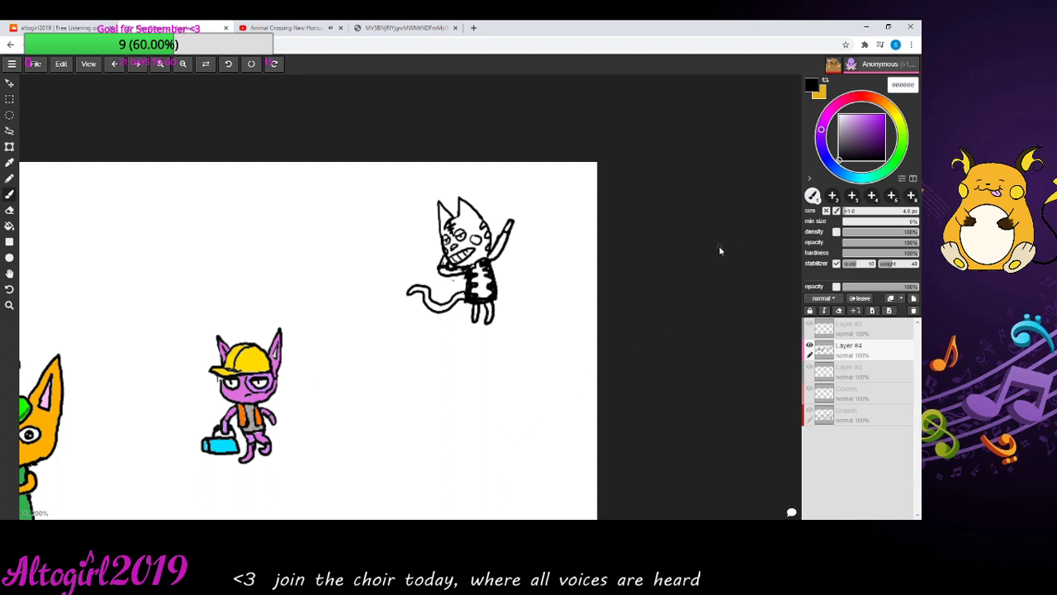
left_click(889, 107)
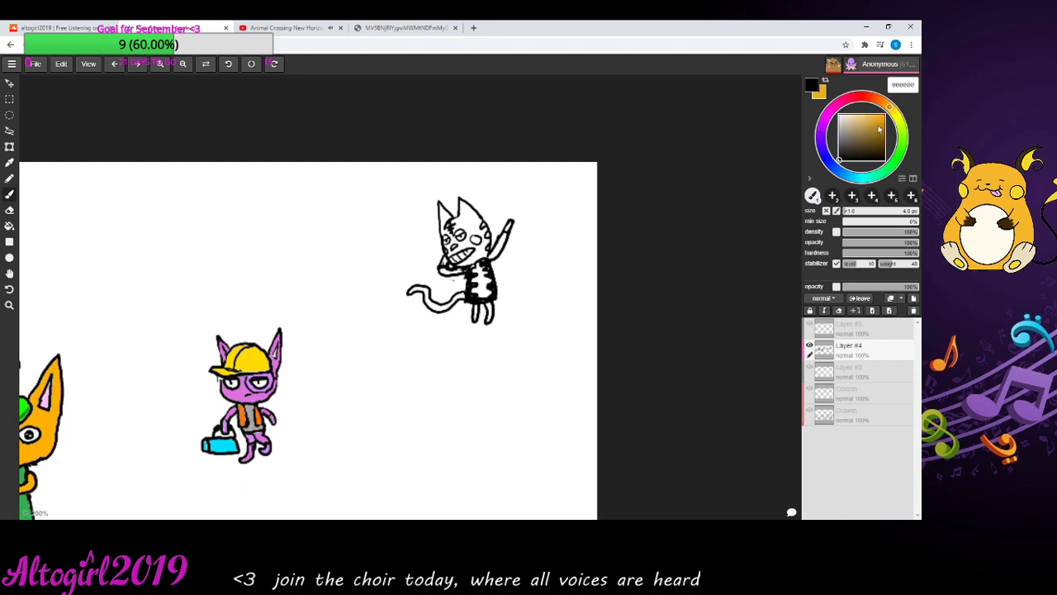
left_click_drag(880, 128, 883, 122)
left_click(9, 225)
left_click(467, 223)
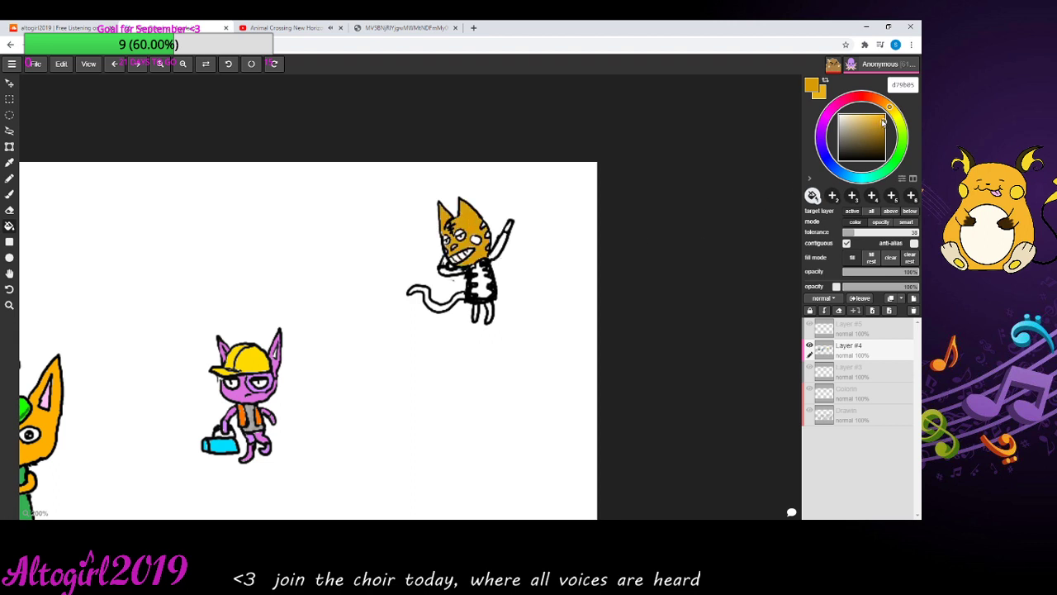
- Refill the striped cat's head with dca10e after trying a brighter orange, and fill its arms, legs and tail to match
left_click_drag(883, 122, 884, 117)
left_click(468, 227)
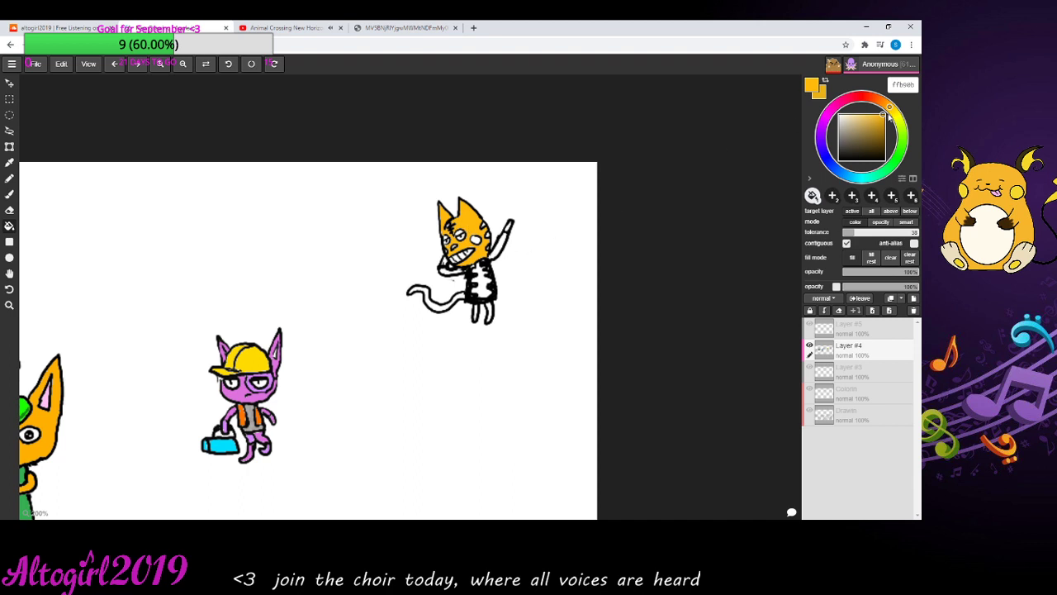
left_click(881, 121)
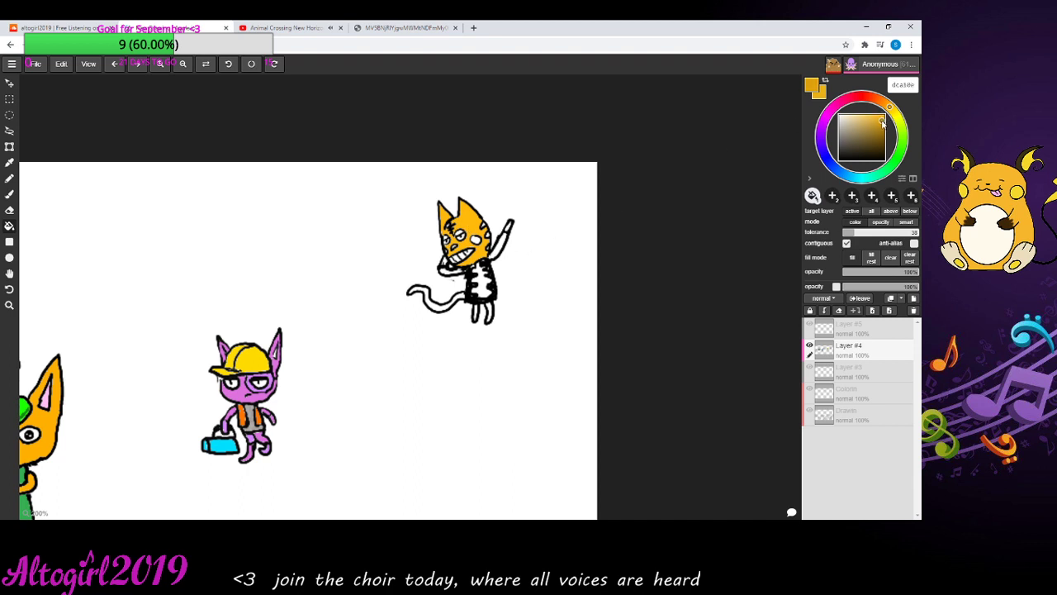
left_click(472, 226)
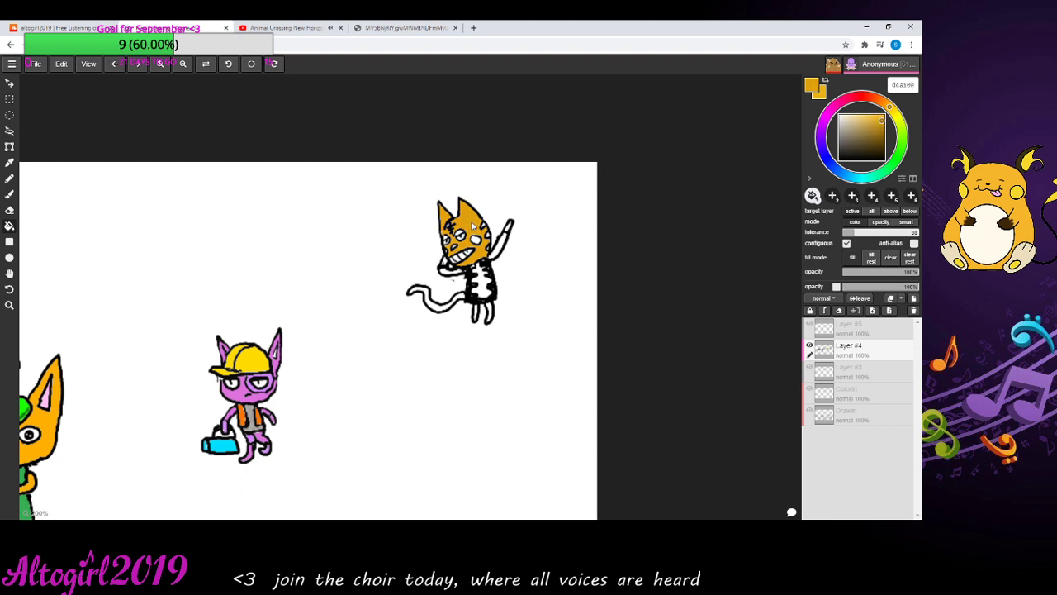
left_click(501, 252)
left_click(440, 311)
left_click(446, 275)
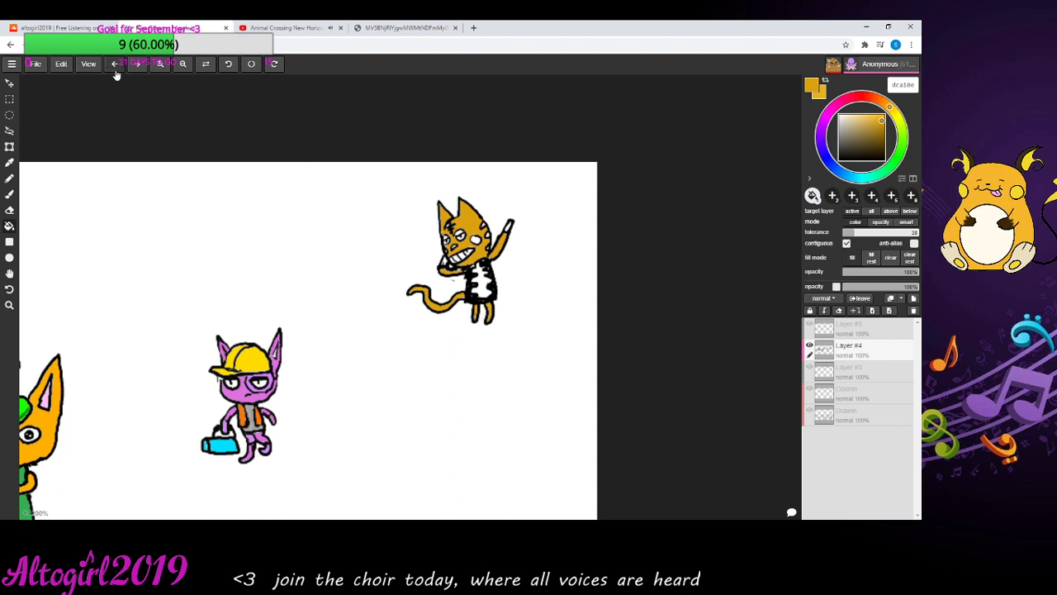
- Fill the round cheek on the striped cat's face with light pink
left_click(161, 66)
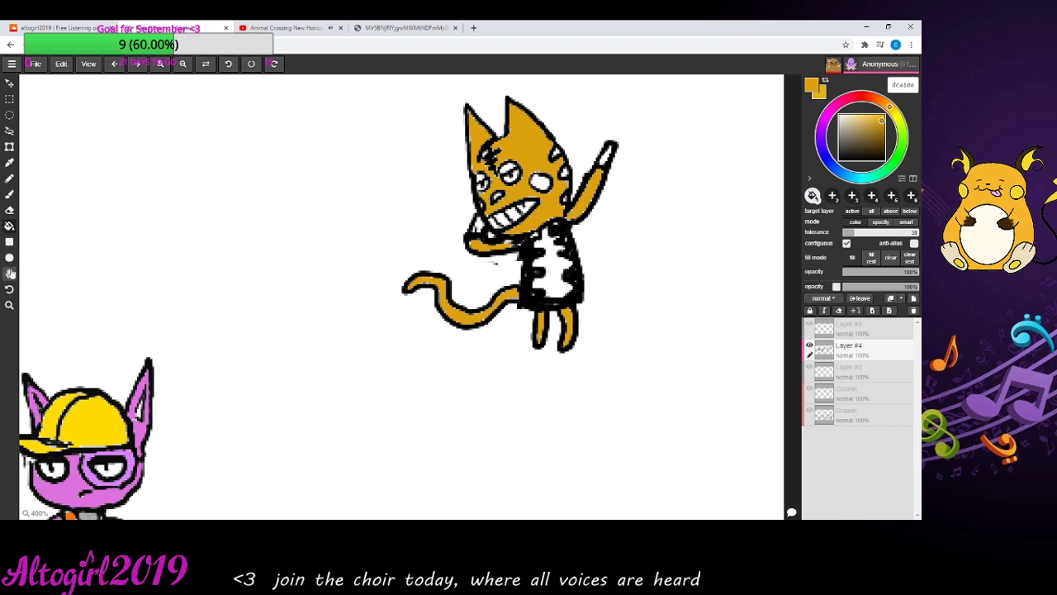
left_click(10, 273)
left_click_drag(323, 238, 270, 257)
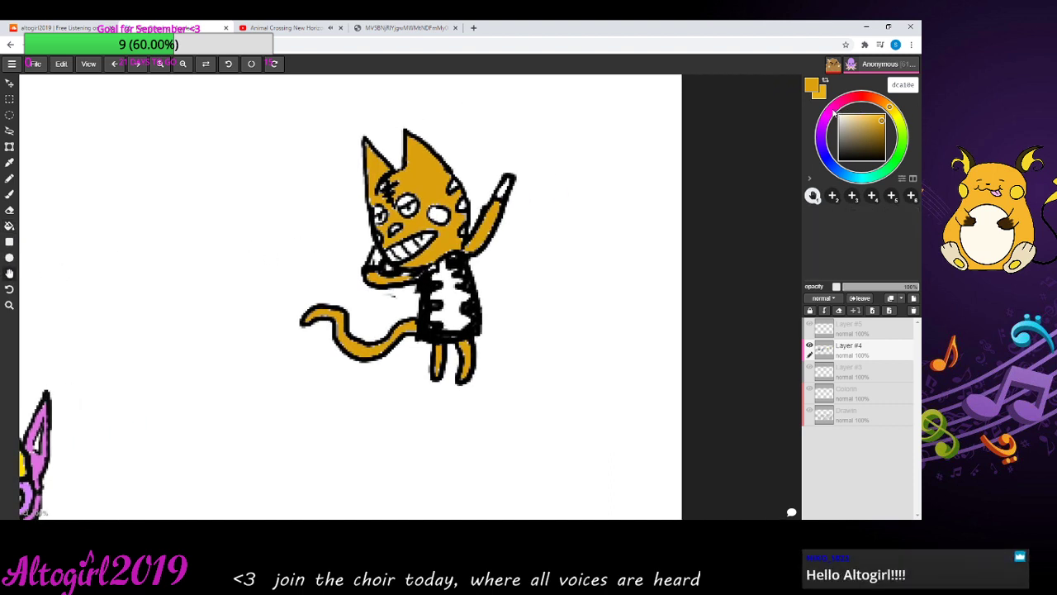
left_click(833, 113)
left_click_drag(865, 124, 853, 117)
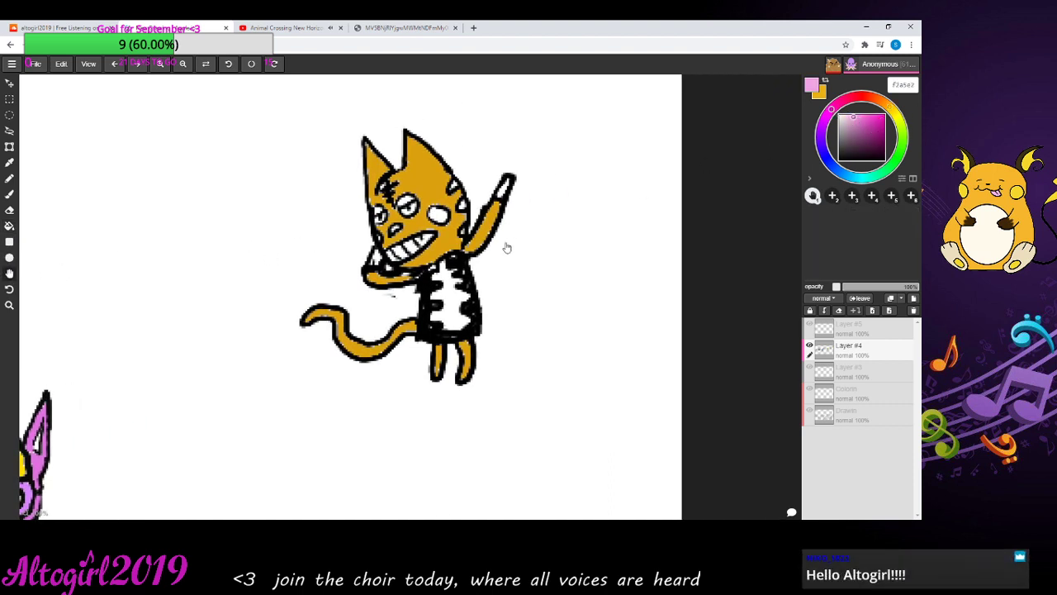
left_click(10, 225)
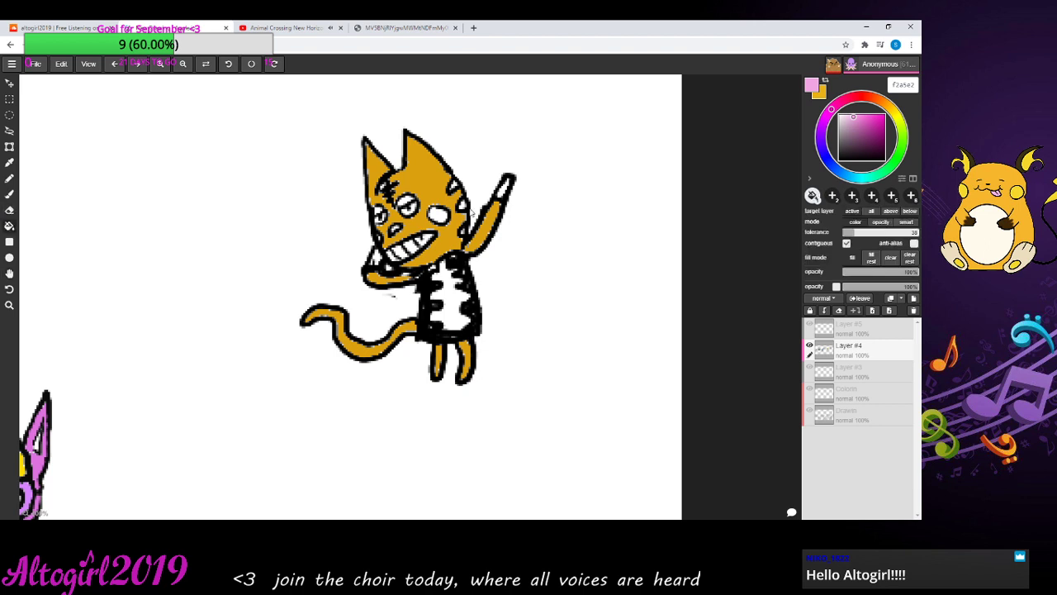
left_click(442, 216)
- Fill the upper stripes along the outer edge of the striped cat's head with brown 7e5813
left_click(889, 108)
left_click_drag(880, 134, 880, 141)
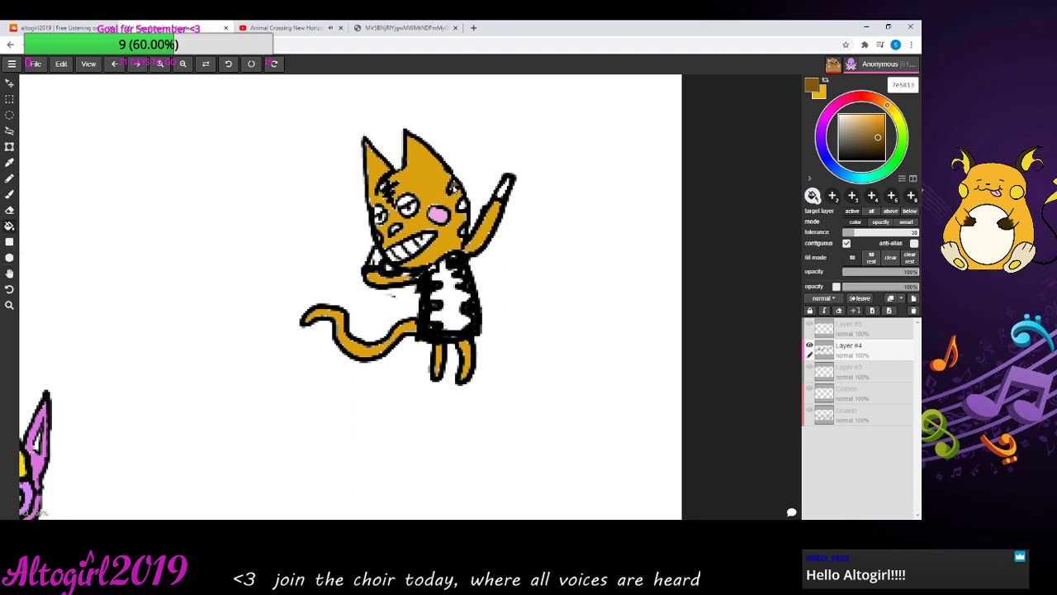
left_click(463, 207)
left_click(465, 234)
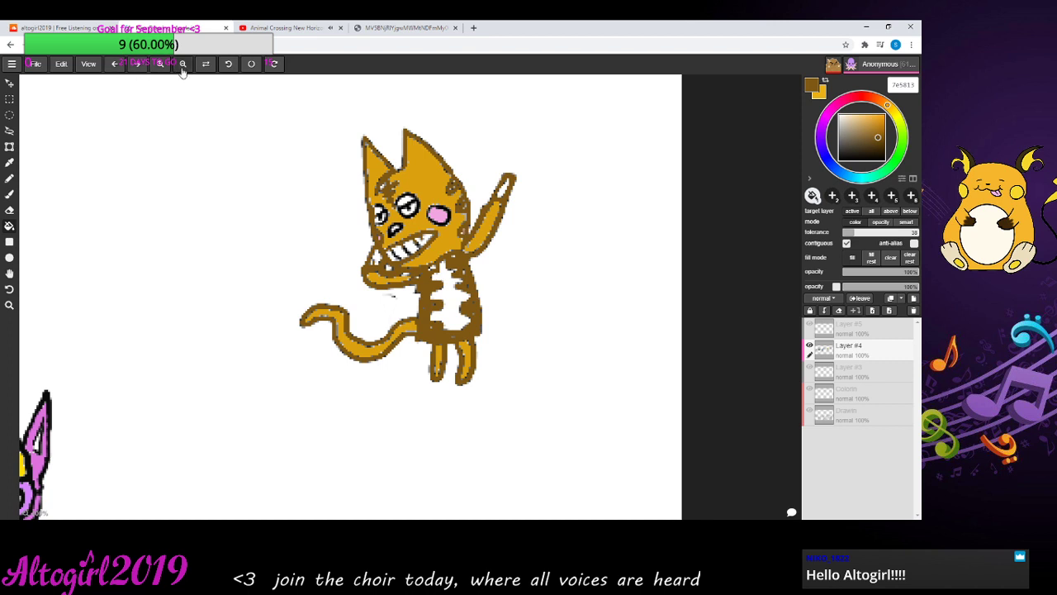
left_click(116, 66)
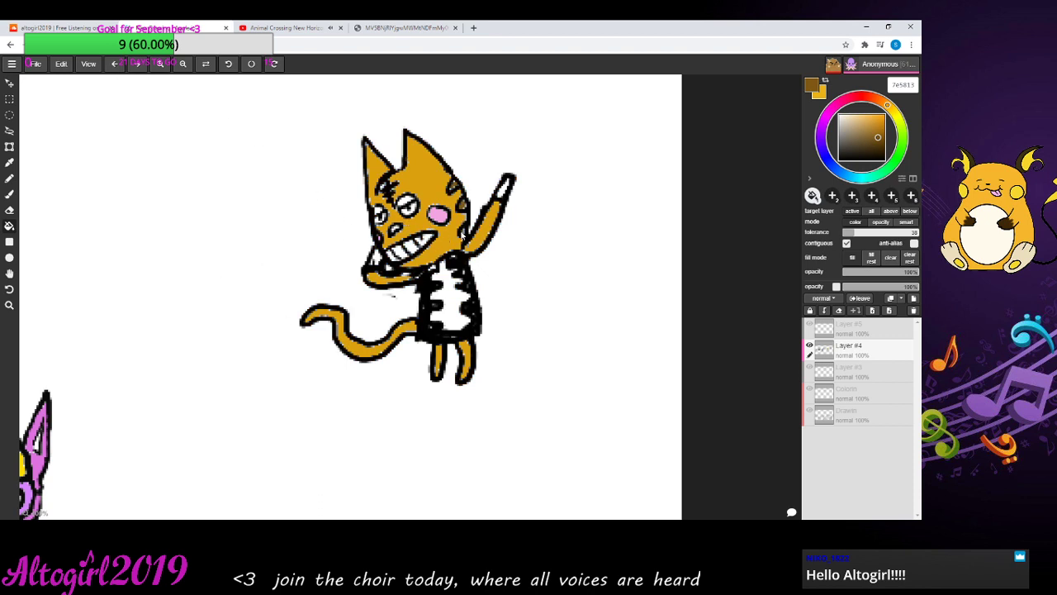
left_click(461, 238)
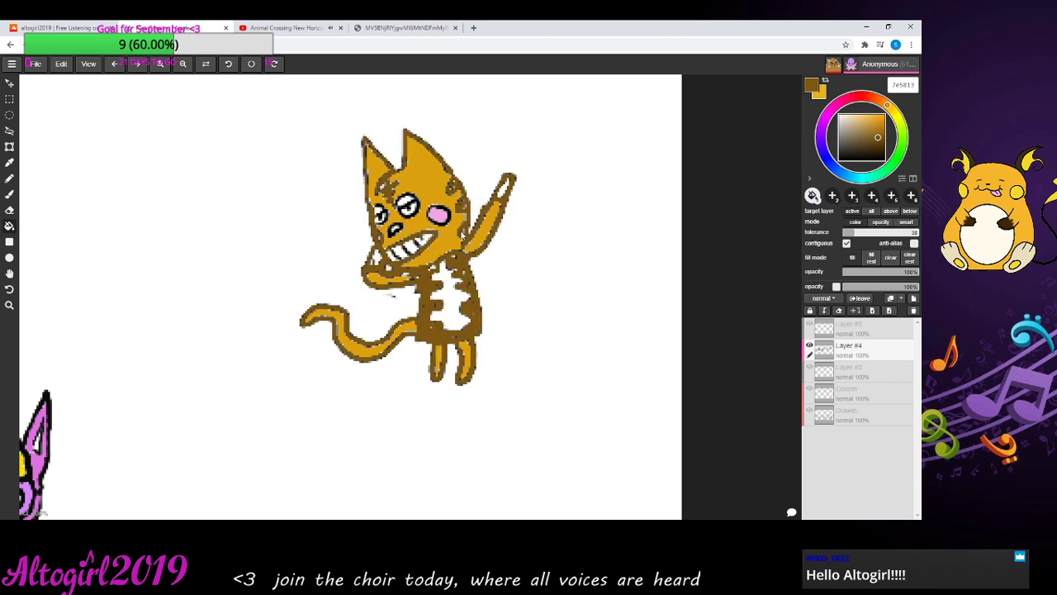
left_click(115, 65)
- Fill the lowest stripe at the outer edge of the striped cat's head with the same brown
left_click(160, 69)
left_click(159, 69)
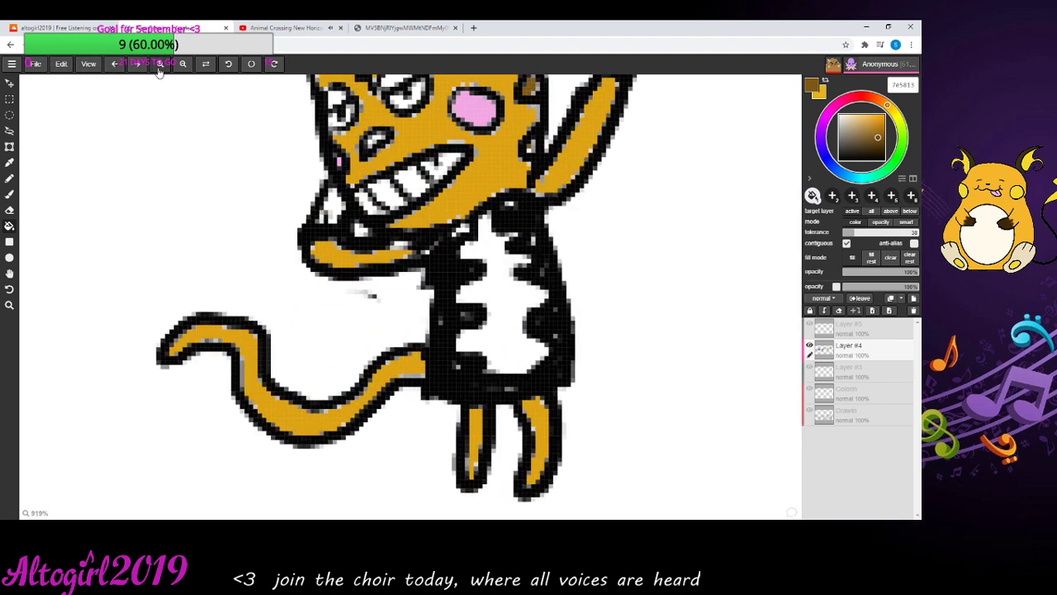
left_click(9, 273)
left_click_drag(187, 243, 83, 312)
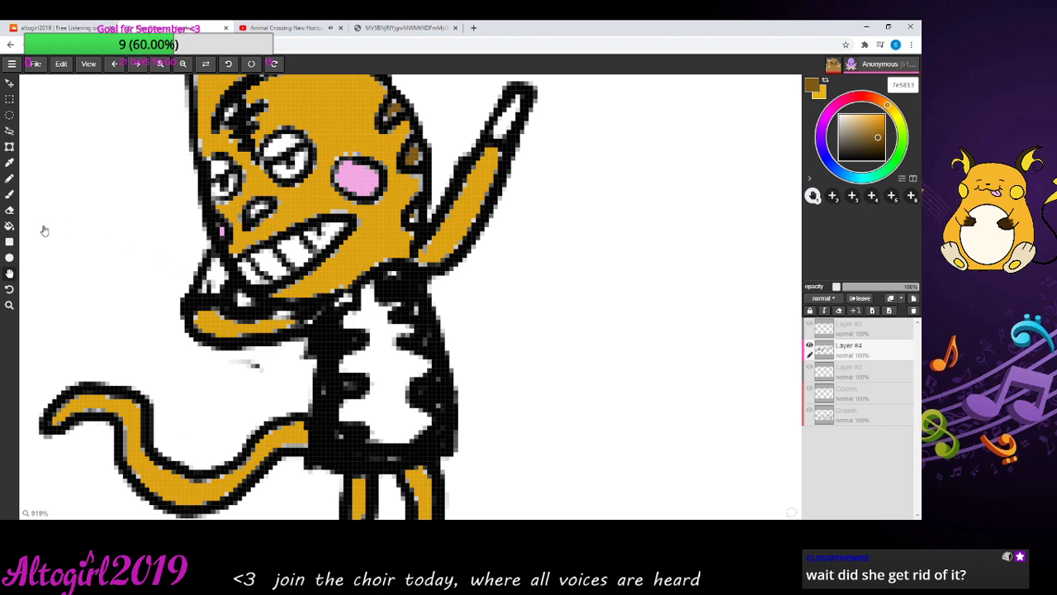
left_click(10, 226)
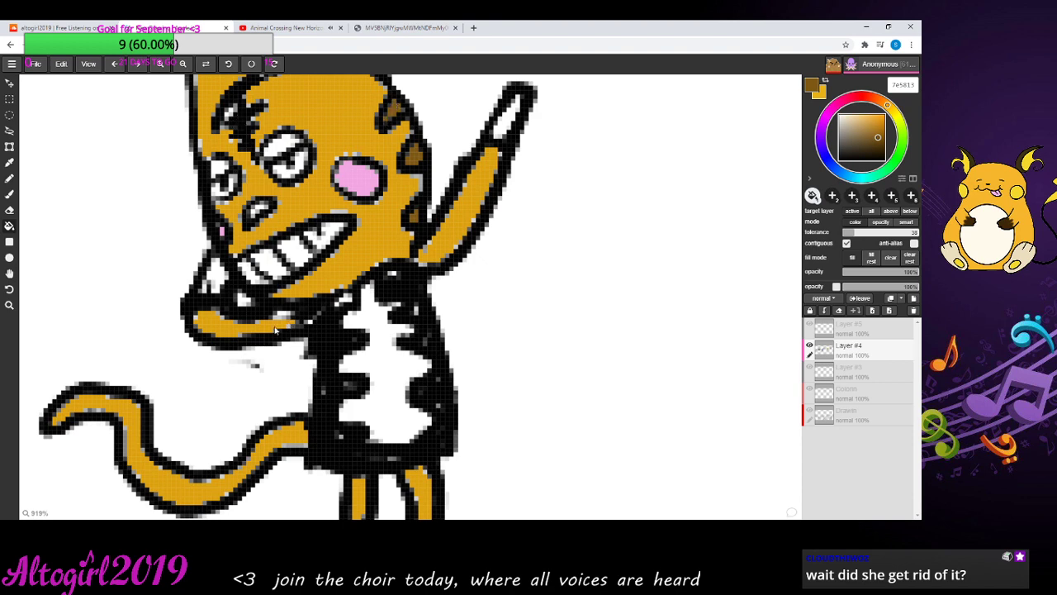
- Fill the striped cat's nose with deep pink e75f8a
left_click(848, 100)
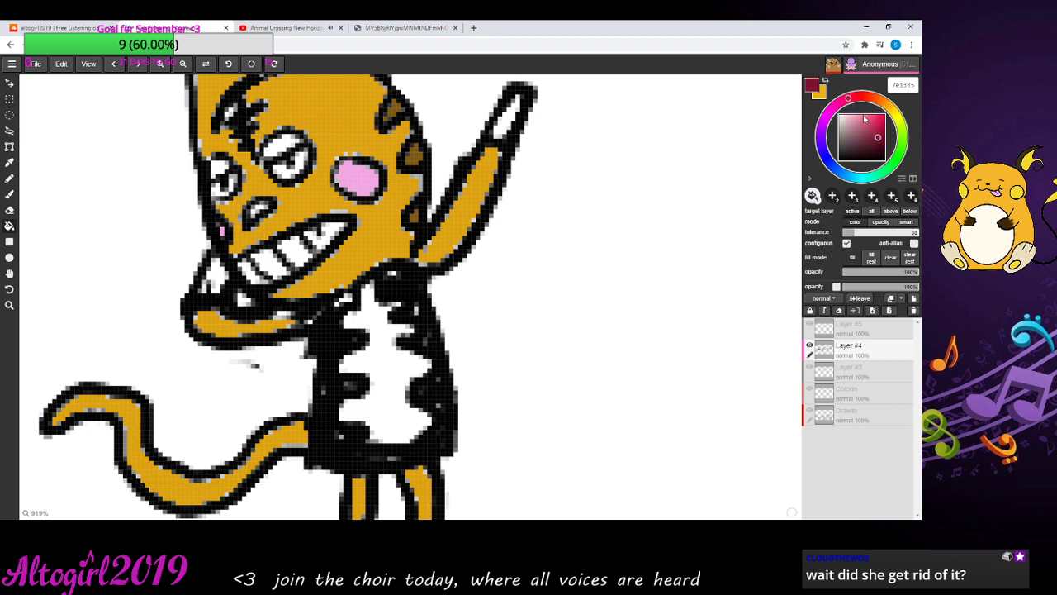
left_click(865, 119)
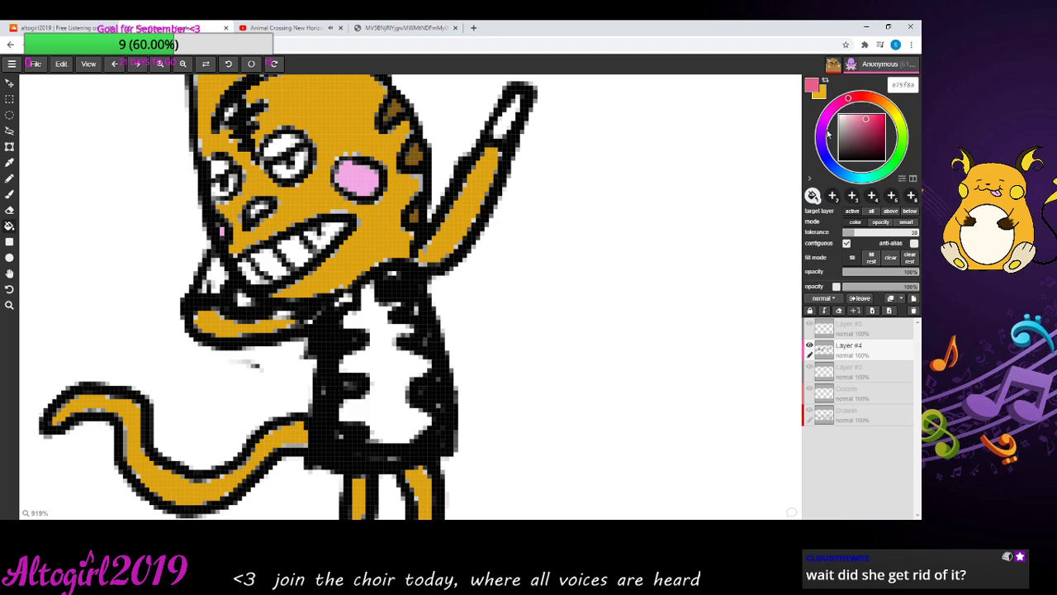
left_click(259, 209)
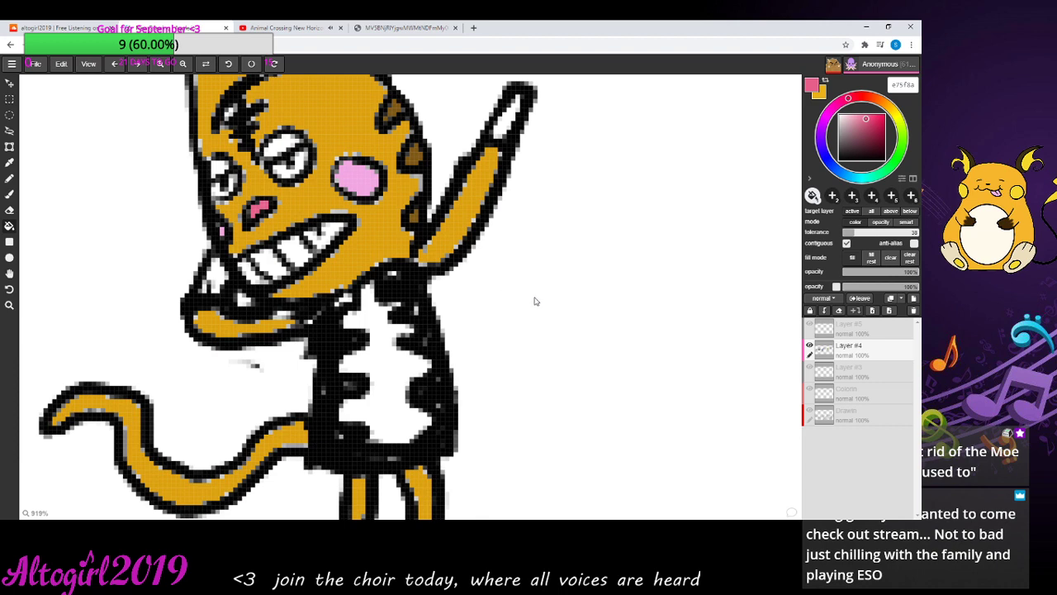
- Fill both of the striped cat's eyelids with dark purple after trying black on one and undoing it
left_click(184, 64)
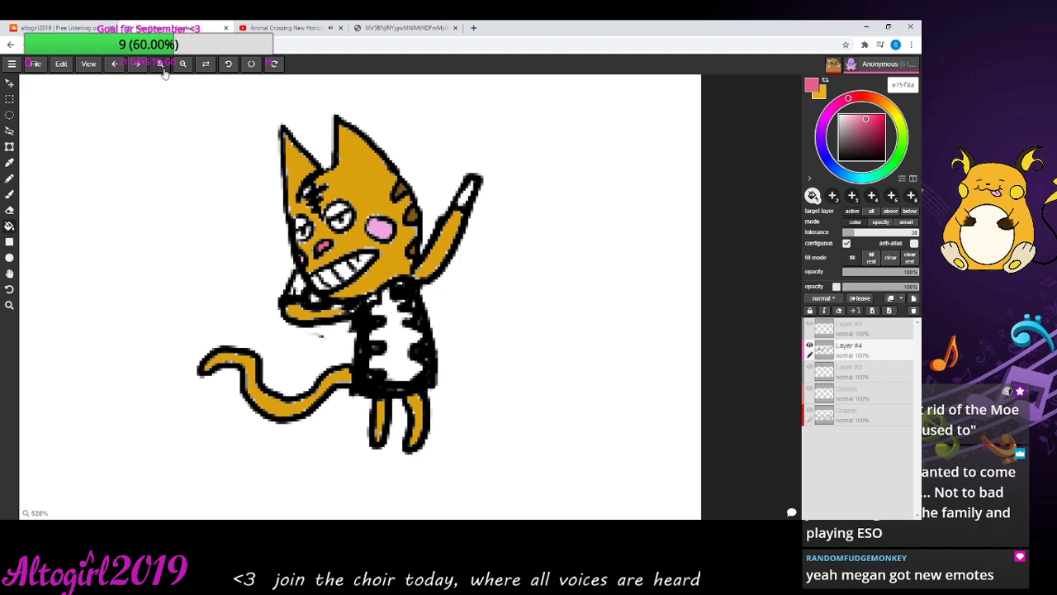
left_click(182, 65)
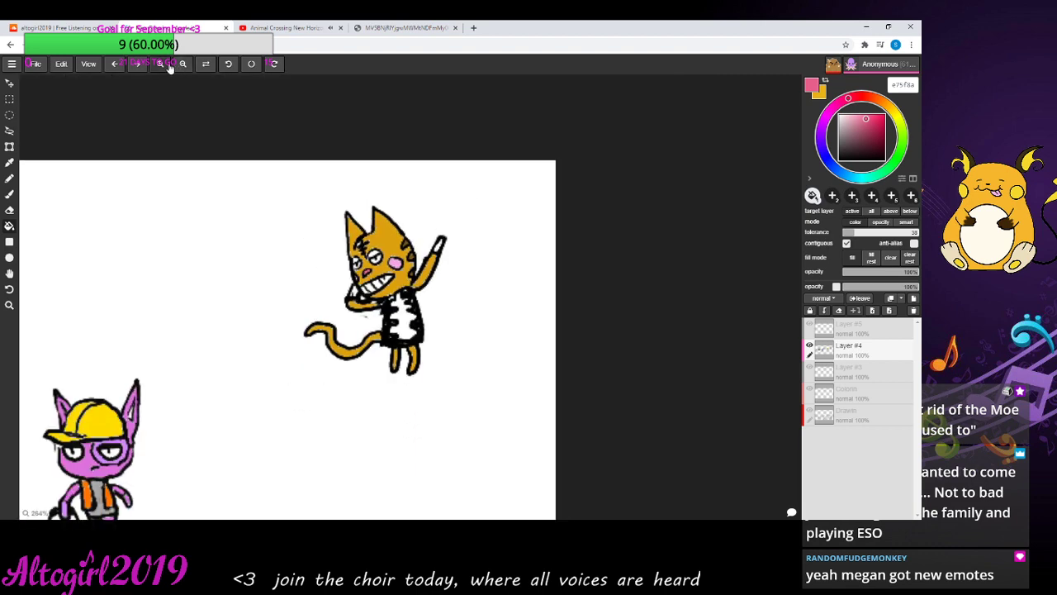
left_click(167, 69)
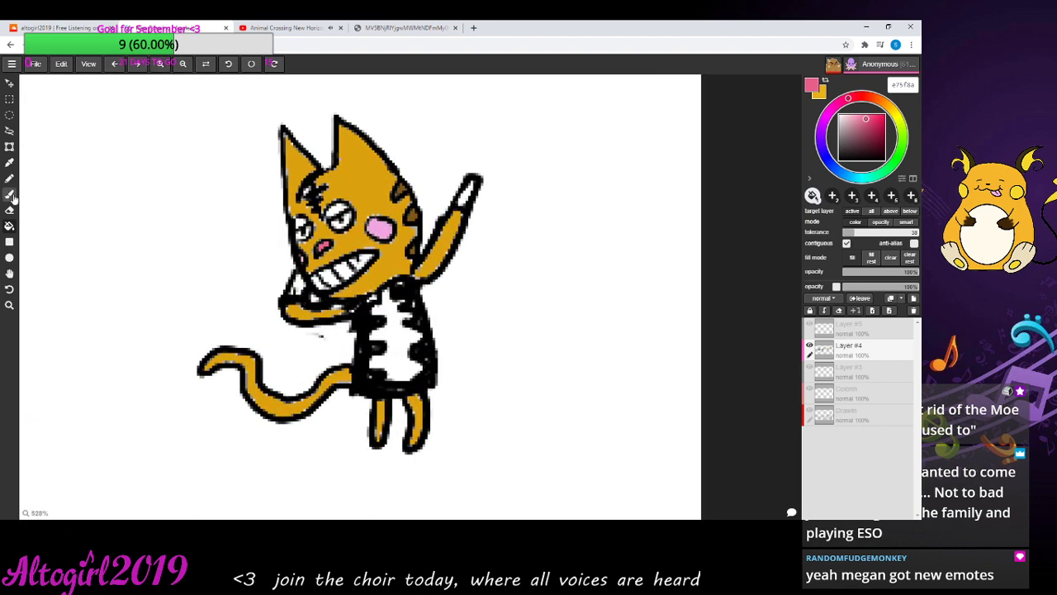
left_click(10, 194)
left_click_drag(850, 150, 839, 160)
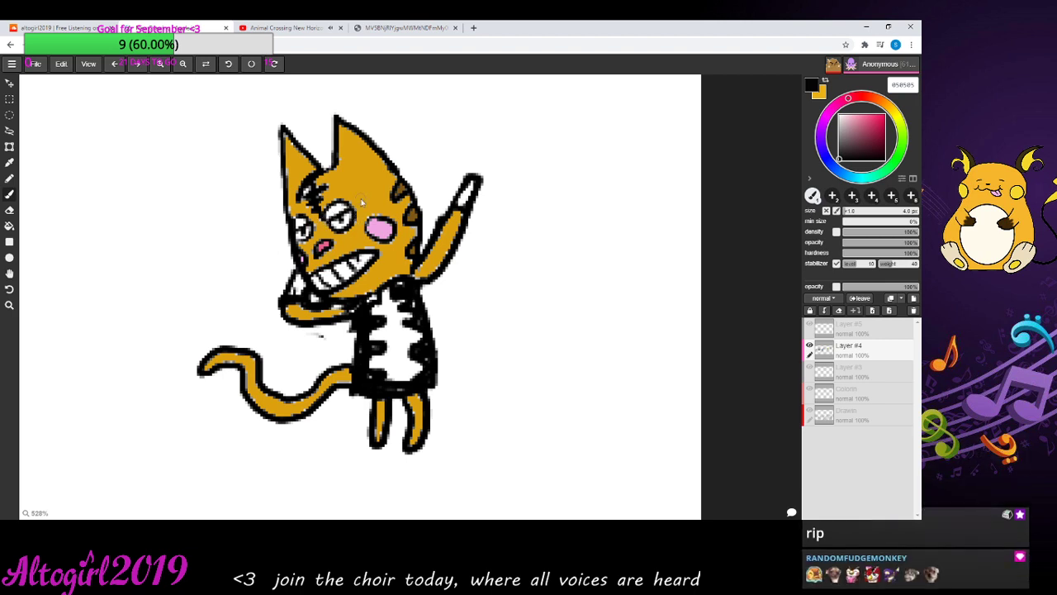
left_click(824, 136)
left_click(9, 226)
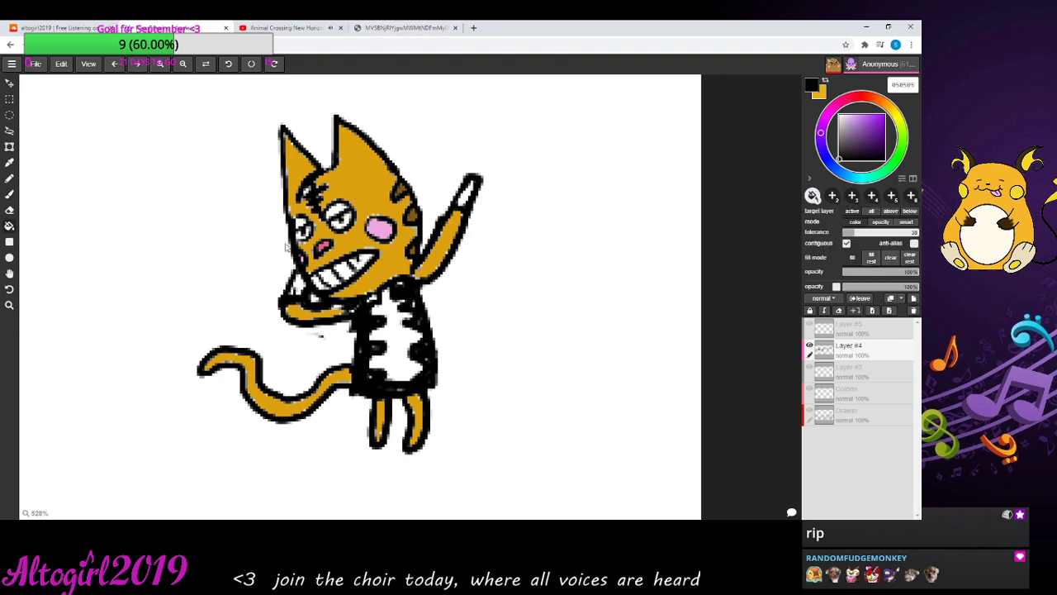
left_click(337, 213)
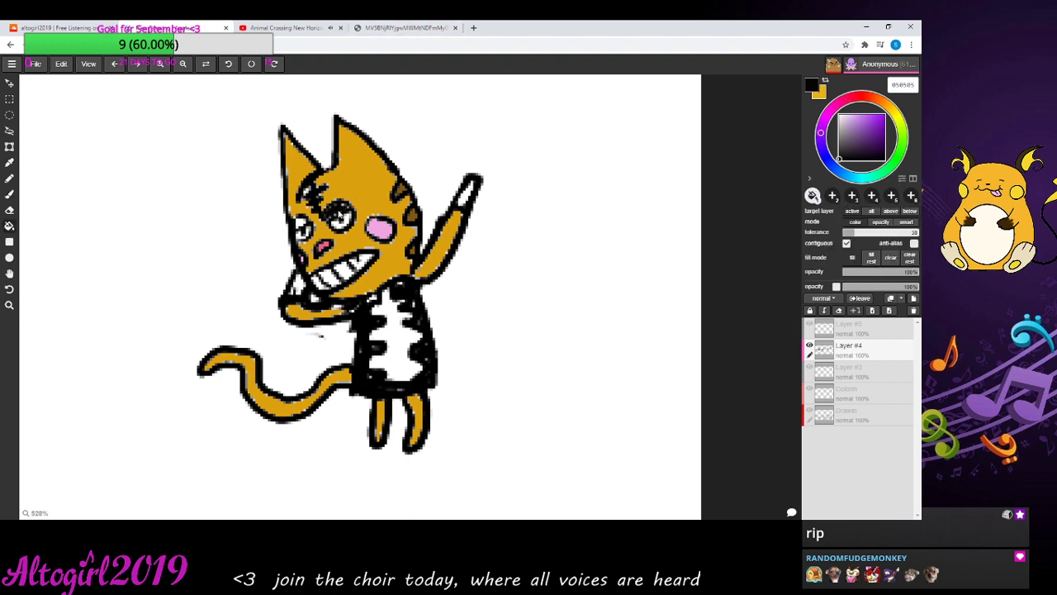
left_click(114, 65)
mouse_move(877, 157)
left_mouse_down()
mouse_move(868, 130)
mouse_move(884, 145)
mouse_move(883, 136)
left_mouse_up()
left_click(338, 215)
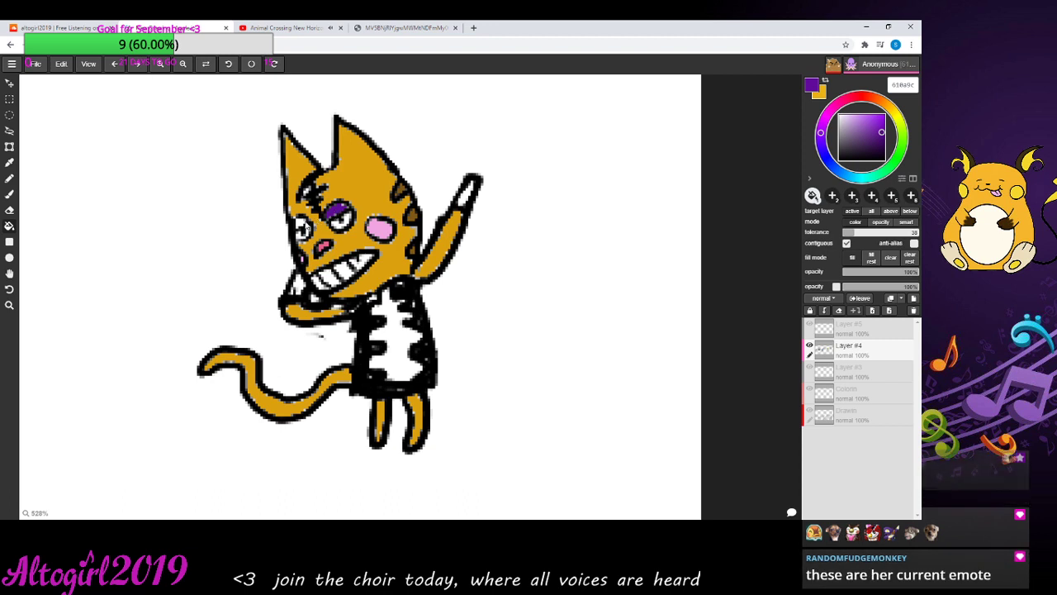
left_click(303, 225)
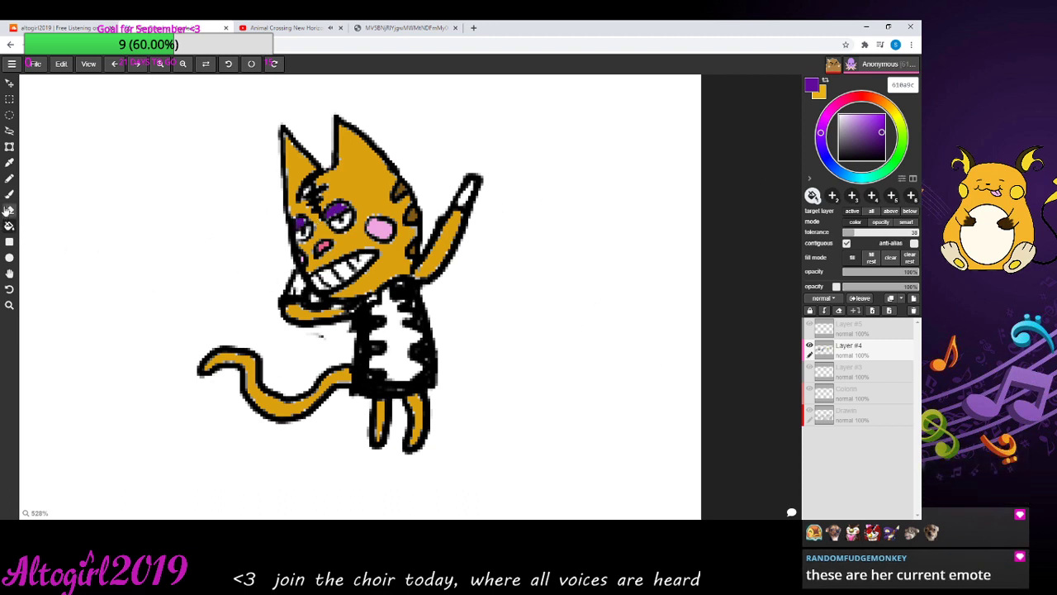
- Sample the brown from a head stripe and brush small stripes along the striped cat's arms and tail
left_click(9, 163)
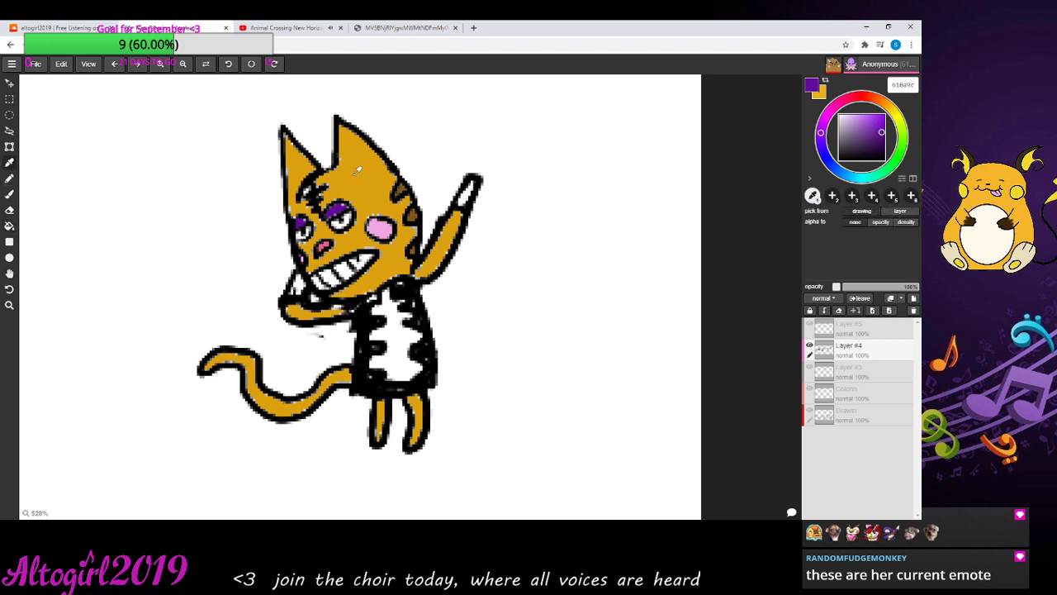
left_click(406, 184)
left_click(9, 191)
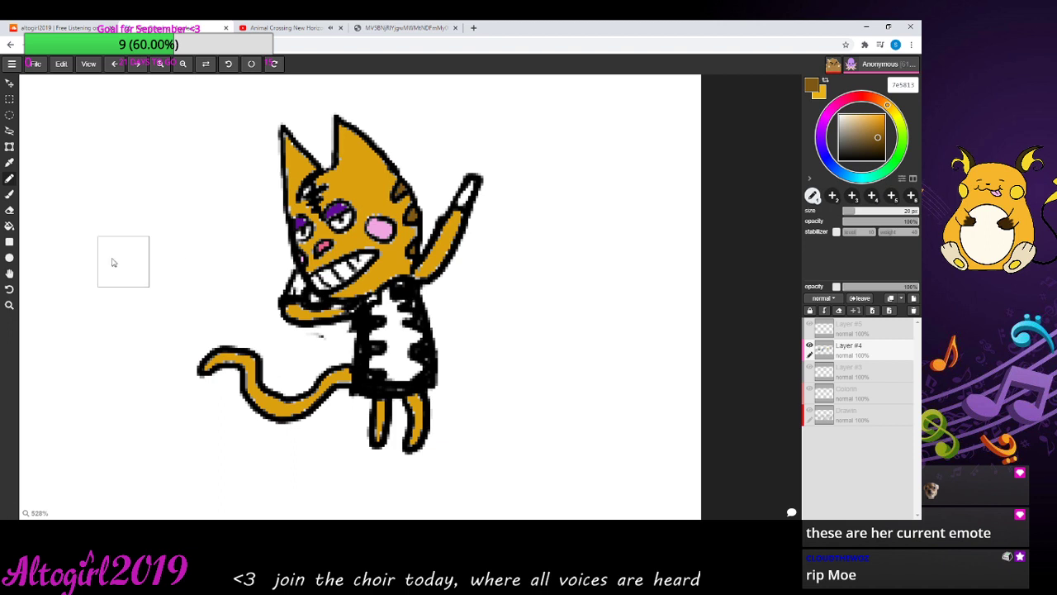
left_click(9, 194)
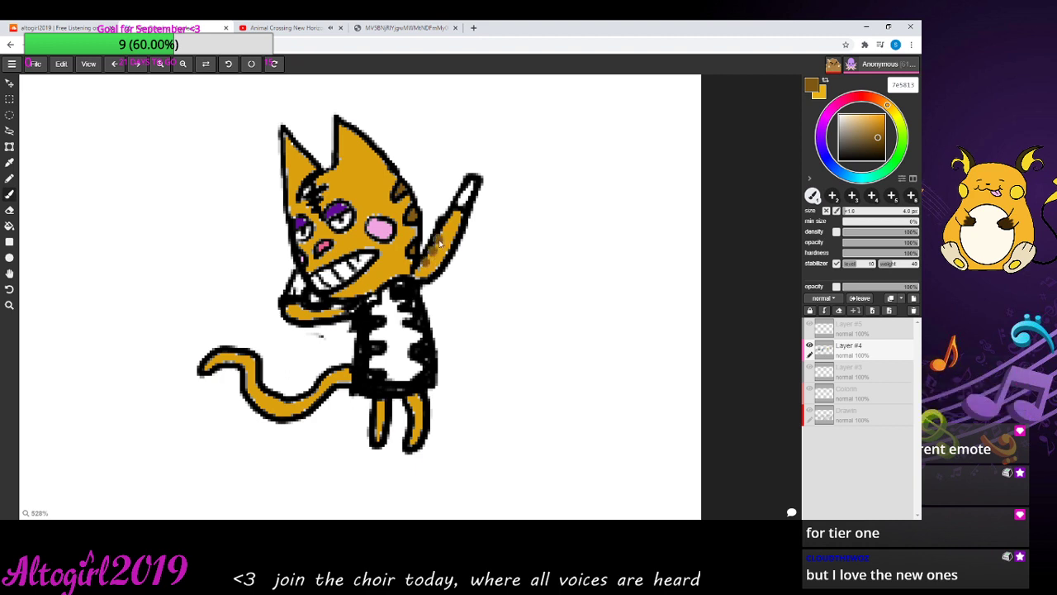
left_click_drag(440, 243, 435, 236)
left_click_drag(263, 398, 288, 394)
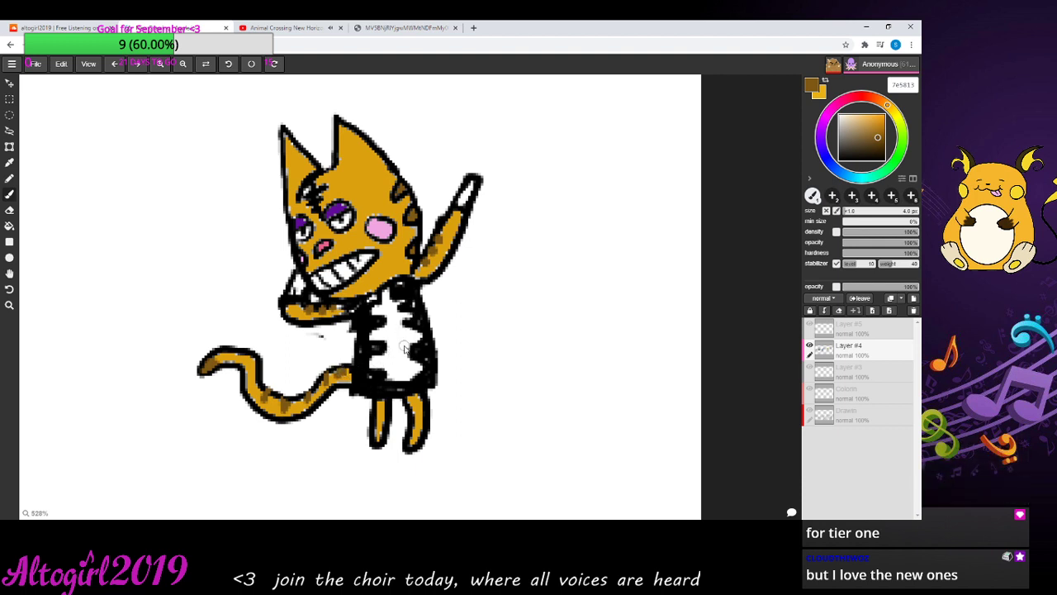
- Paint the inside of the striped cat's larger ear pink ec95e9 and outline the pink area in black
left_click(829, 118)
left_click(861, 122)
left_click(855, 118)
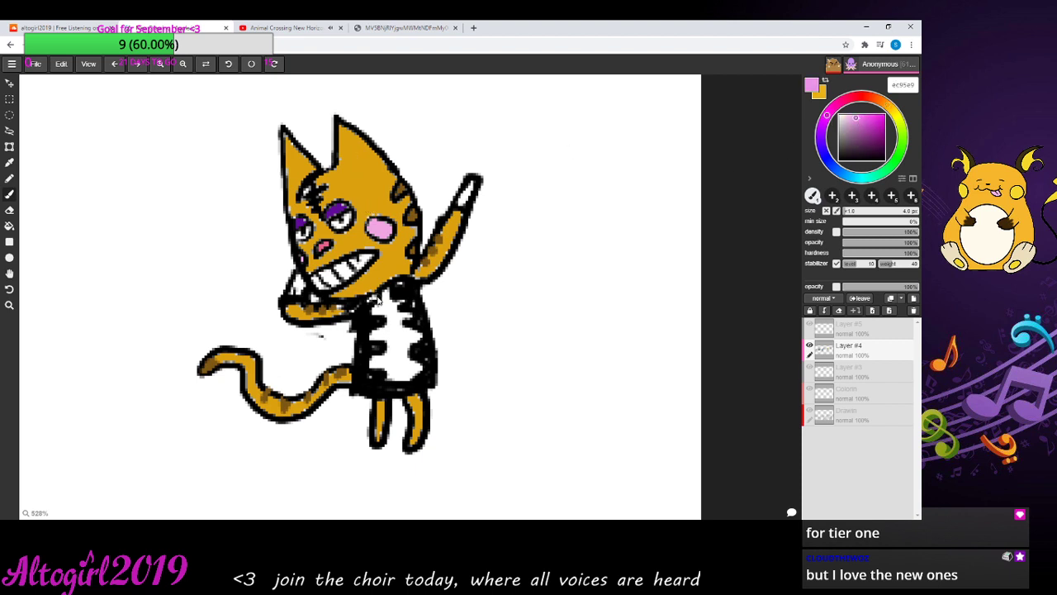
left_click_drag(351, 166, 349, 149)
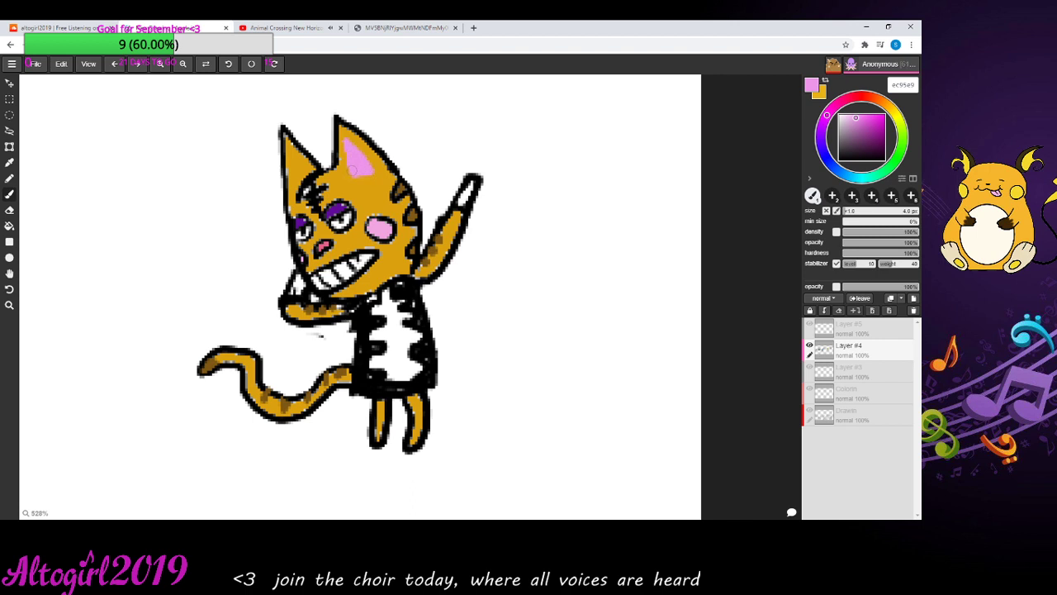
left_click_drag(351, 164, 356, 169)
mouse_move(876, 127)
left_mouse_down()
mouse_move(868, 153)
mouse_move(833, 180)
left_mouse_up()
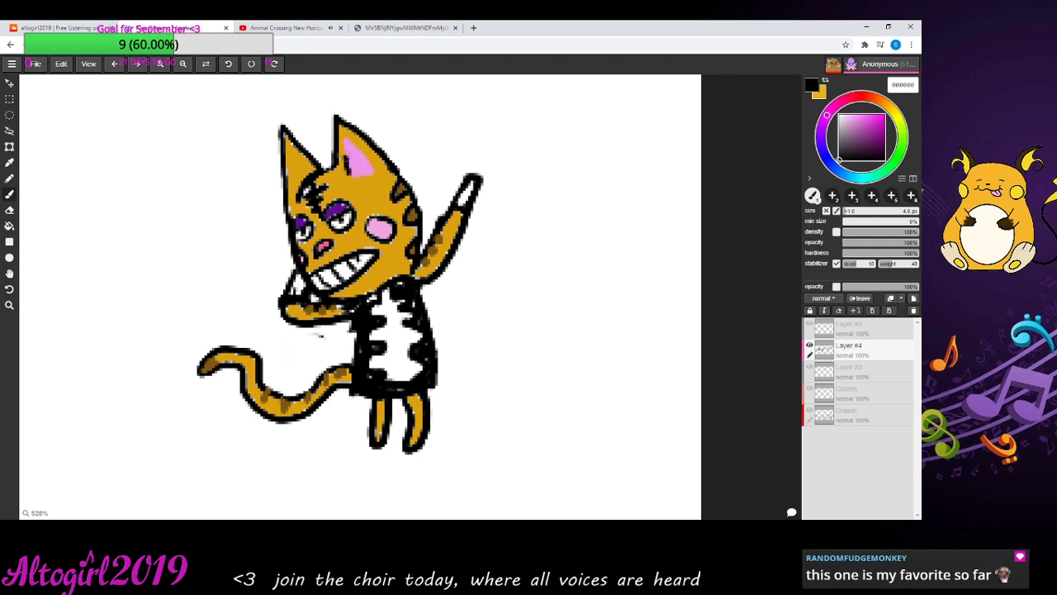
left_click_drag(347, 145, 353, 152)
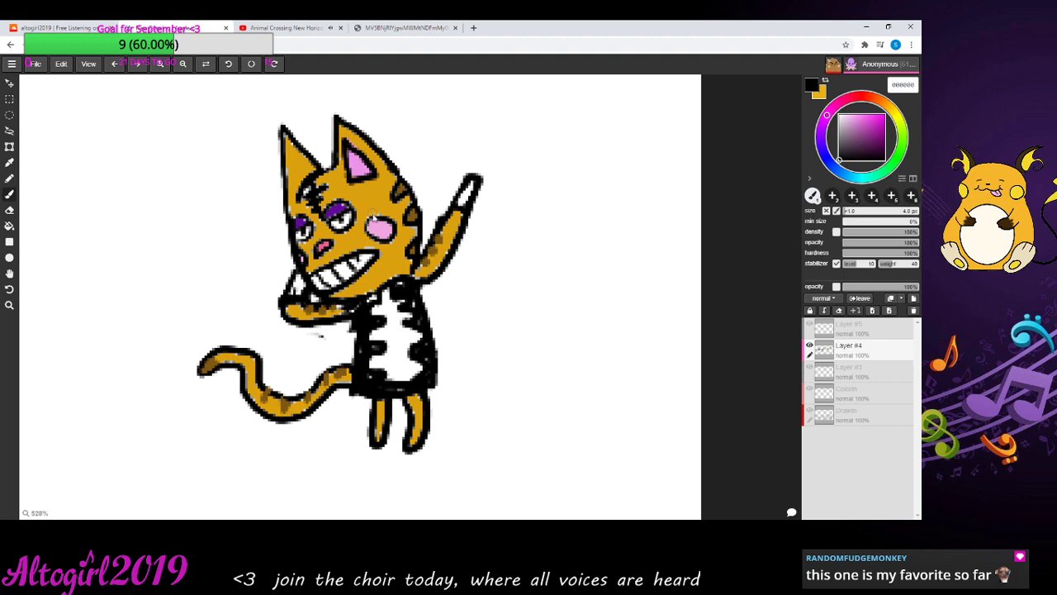
- Look over the other characters and sketches across the doodle canvas
left_click(178, 70)
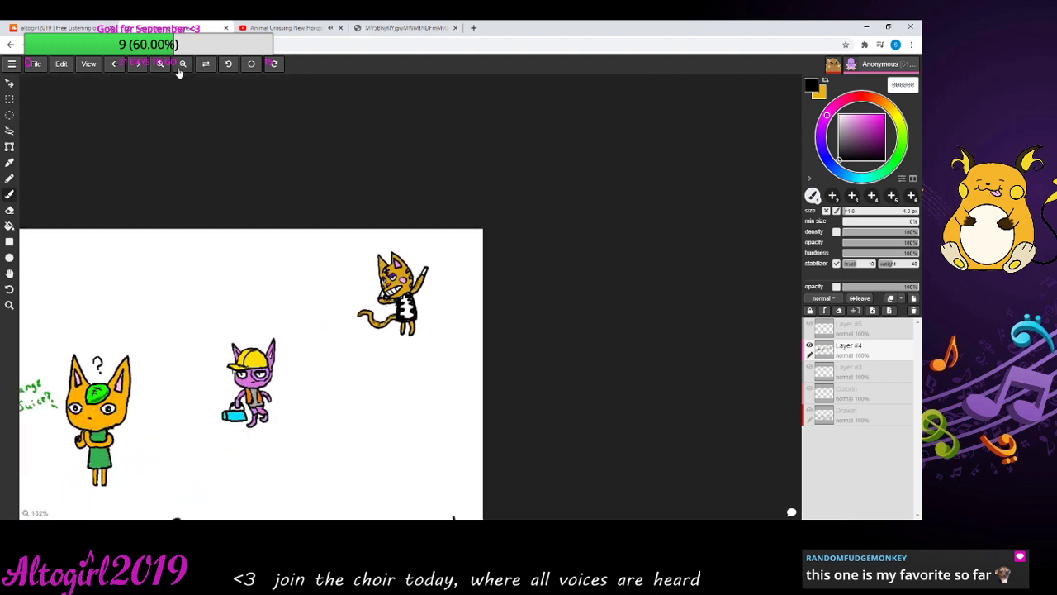
left_click(179, 70)
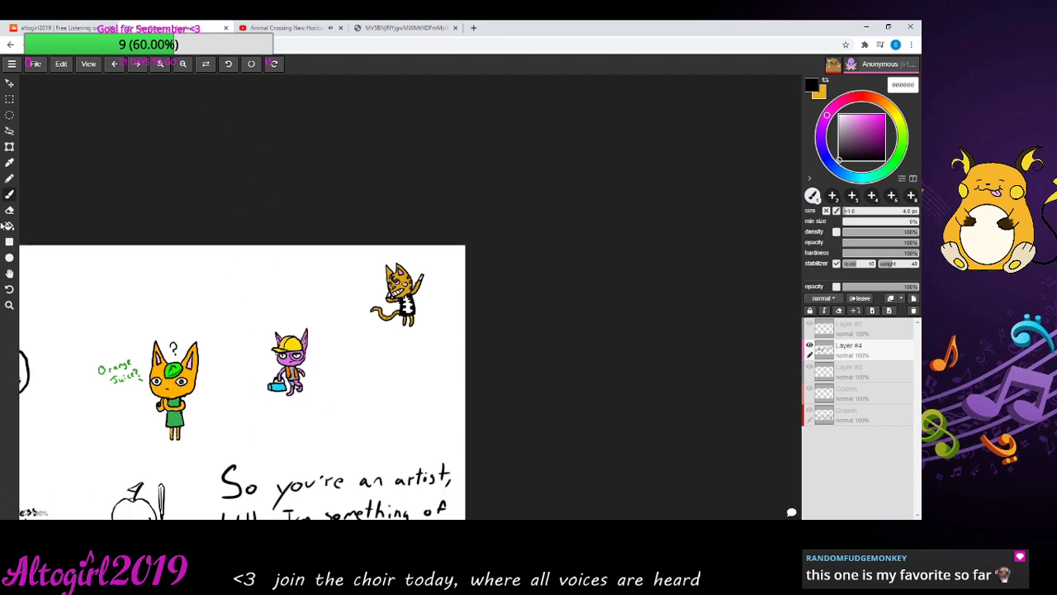
left_click(9, 273)
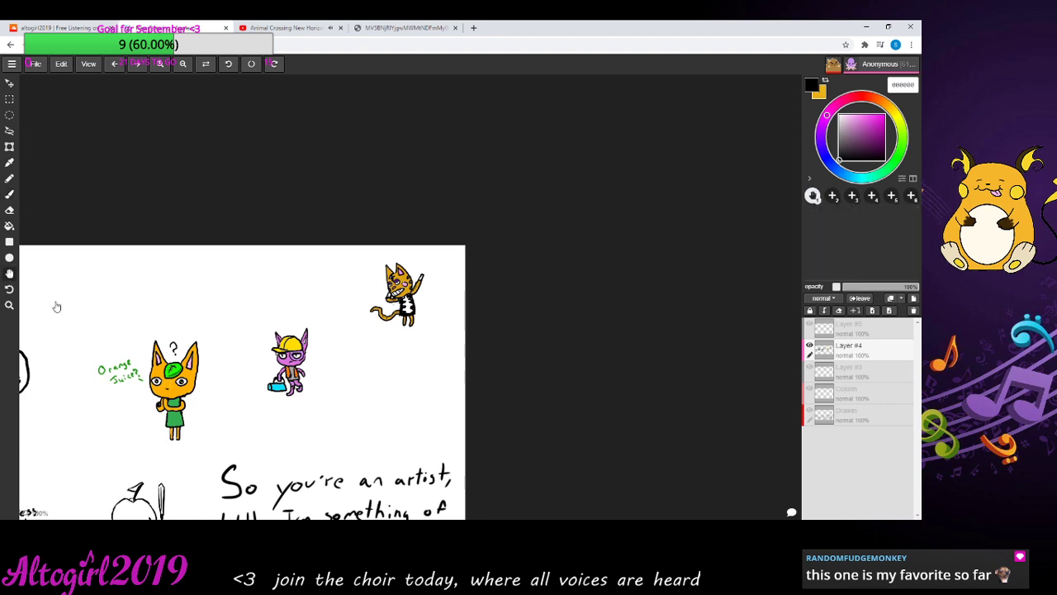
left_click_drag(56, 306, 337, 421)
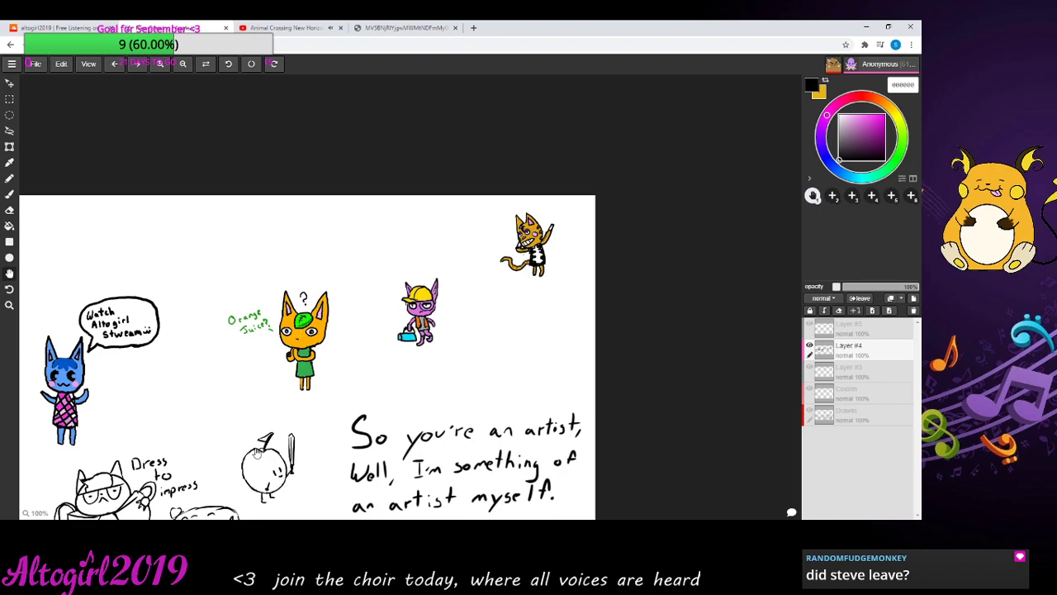
left_click_drag(257, 454, 615, 246)
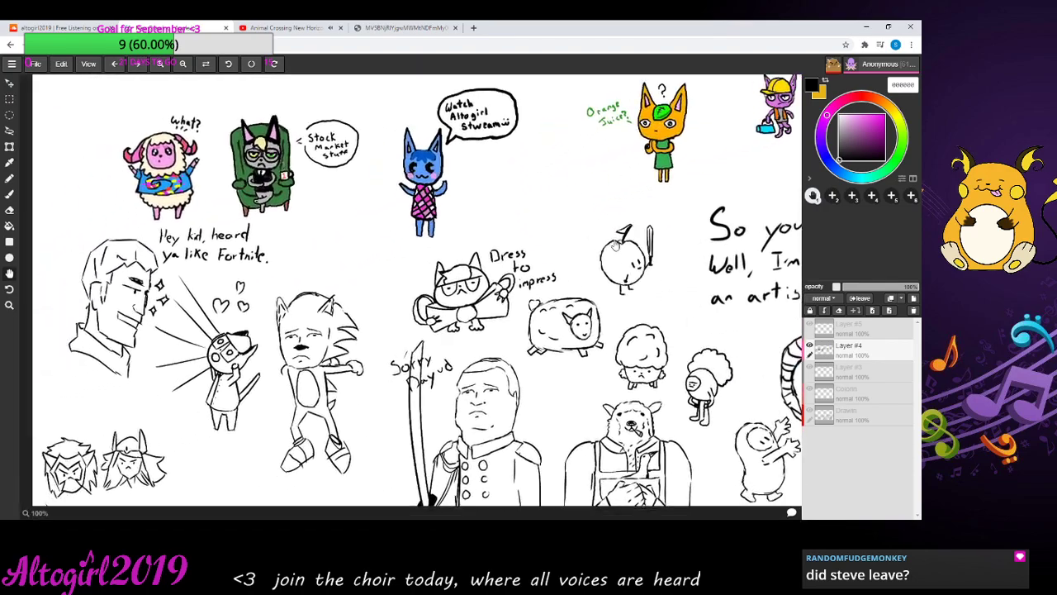
- Examine the two angry heads and the spotted dog sketch in the lower-left area of the canvas
left_click(161, 65)
left_click(163, 66)
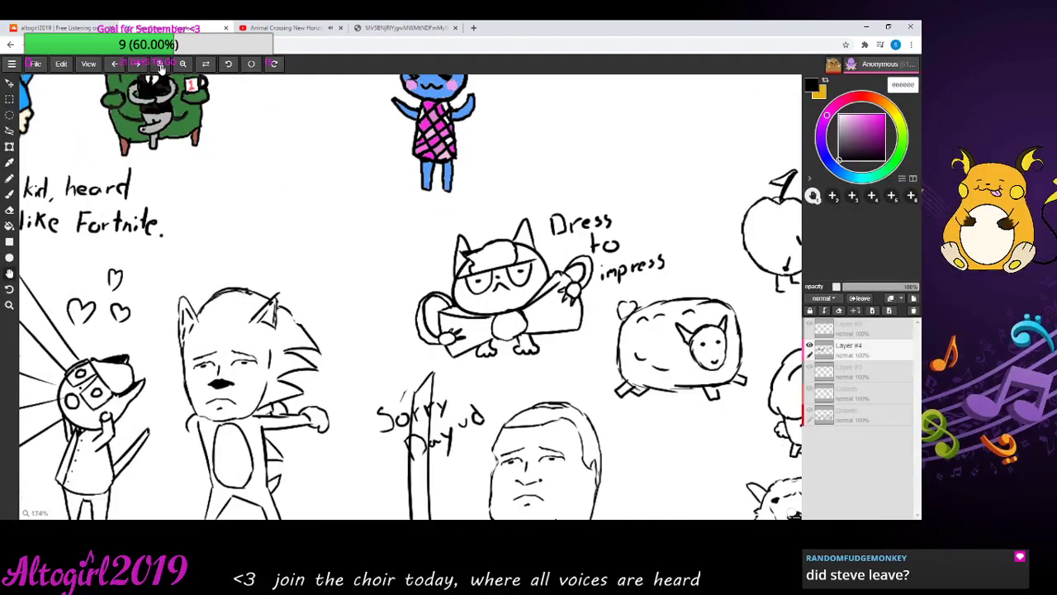
left_click_drag(157, 351, 436, 161)
left_click_drag(289, 402, 494, 319)
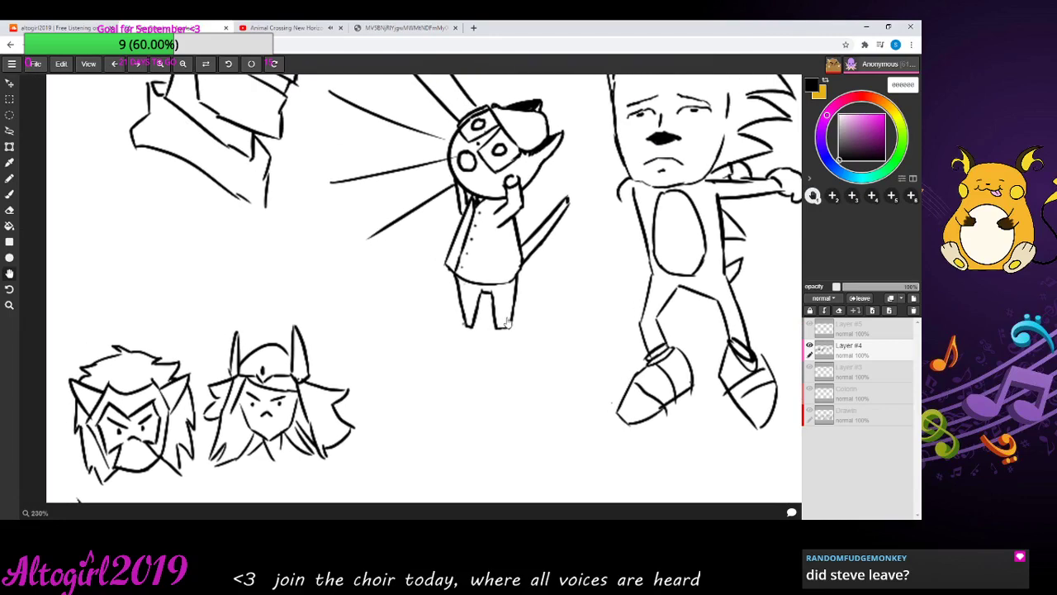
left_click(160, 65)
left_click(161, 65)
left_click_drag(157, 108, 366, 184)
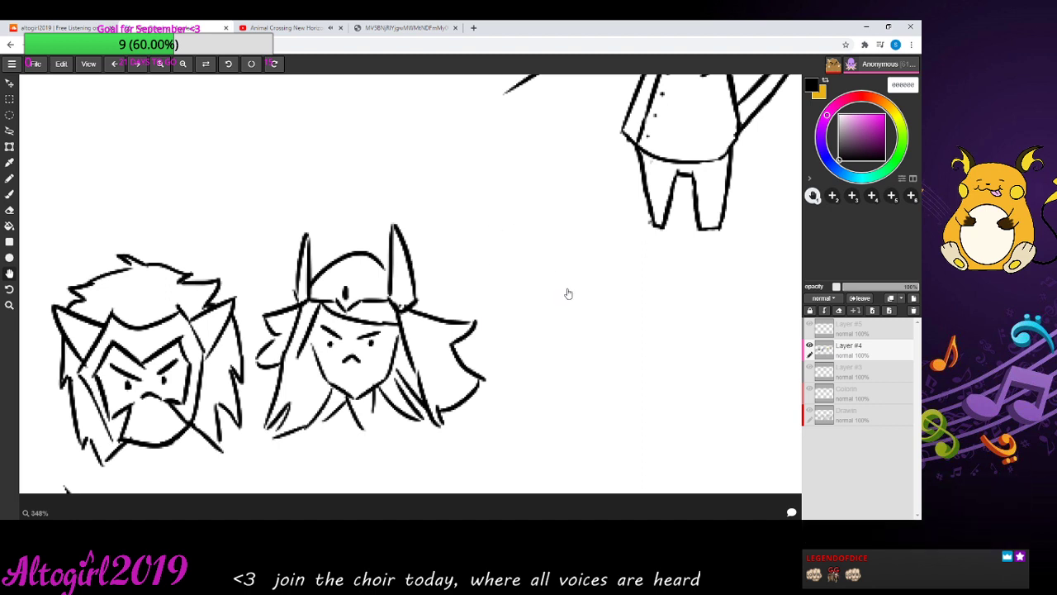
mouse_move(567, 293)
left_mouse_down()
mouse_move(569, 358)
mouse_move(314, 429)
mouse_move(376, 351)
mouse_move(499, 434)
mouse_move(537, 438)
left_mouse_up()
left_click(183, 65)
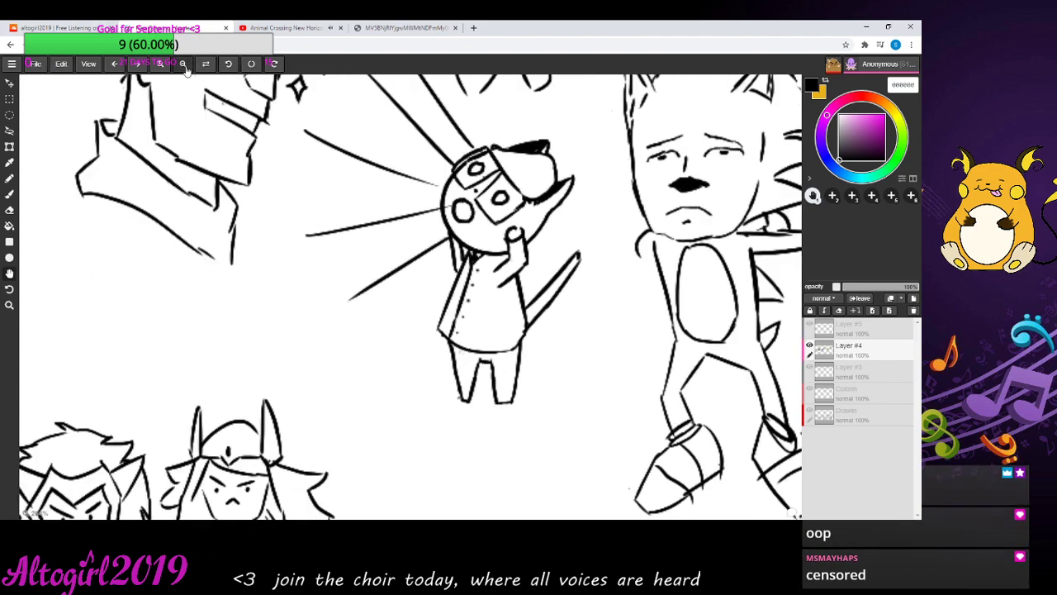
left_click(183, 65)
- Examine the lower-row sketches from the spiky hedgehog figure across to the large face with the artist caption
left_click_drag(294, 192, 7, 227)
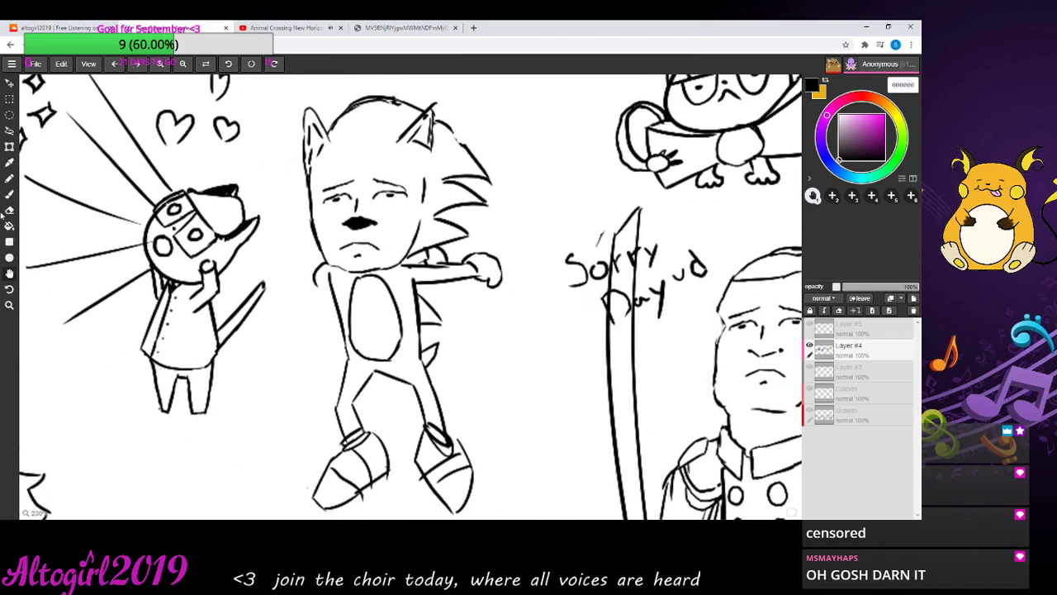
mouse_move(512, 262)
left_mouse_down()
mouse_move(488, 248)
mouse_move(309, 253)
mouse_move(165, 165)
mouse_move(129, 189)
mouse_move(90, 253)
mouse_move(71, 321)
mouse_move(75, 370)
mouse_move(7, 221)
left_mouse_up()
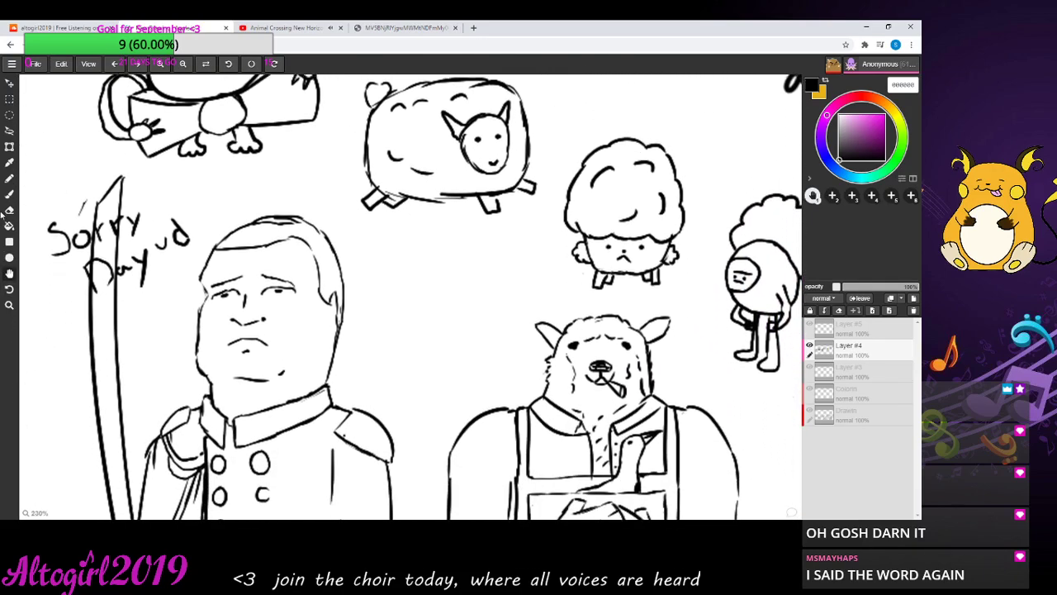
mouse_move(313, 238)
left_mouse_down()
mouse_move(240, 232)
mouse_move(187, 361)
mouse_move(221, 368)
left_mouse_up()
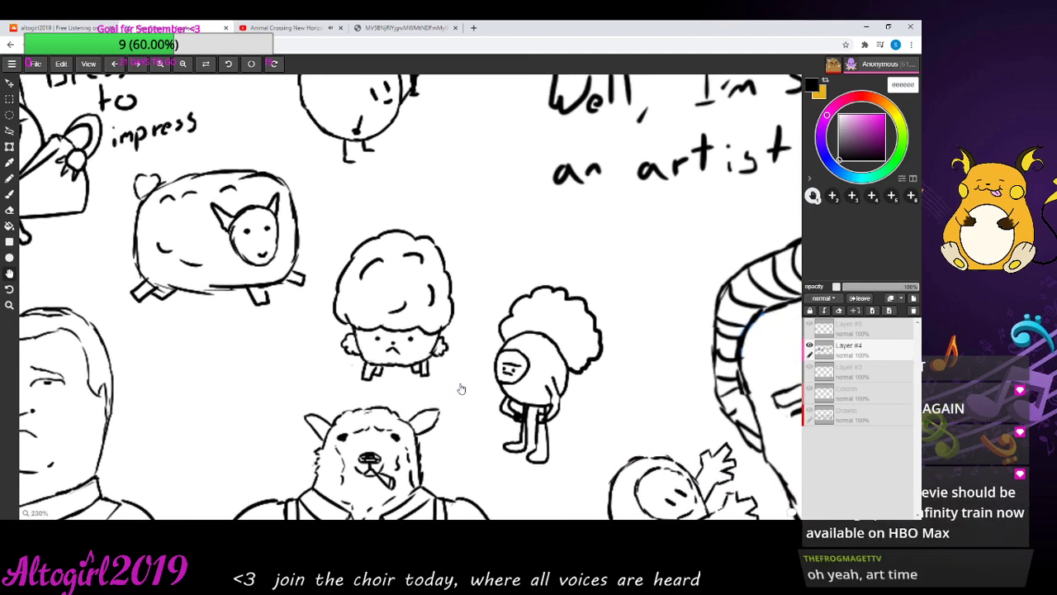
left_click_drag(463, 385, 397, 369)
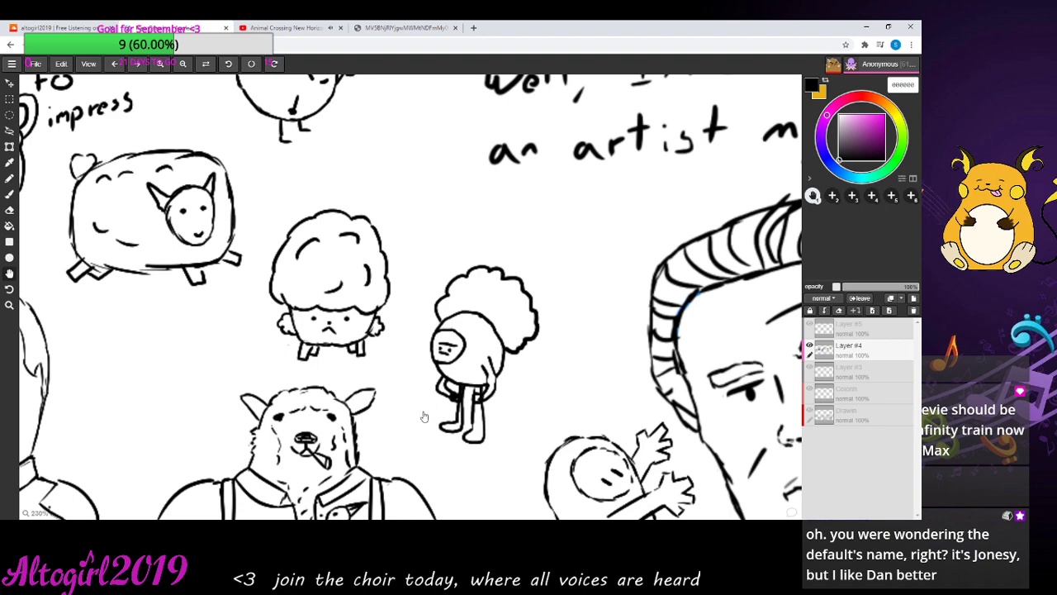
mouse_move(505, 429)
left_mouse_down()
mouse_move(390, 371)
mouse_move(265, 389)
mouse_move(259, 360)
left_mouse_up()
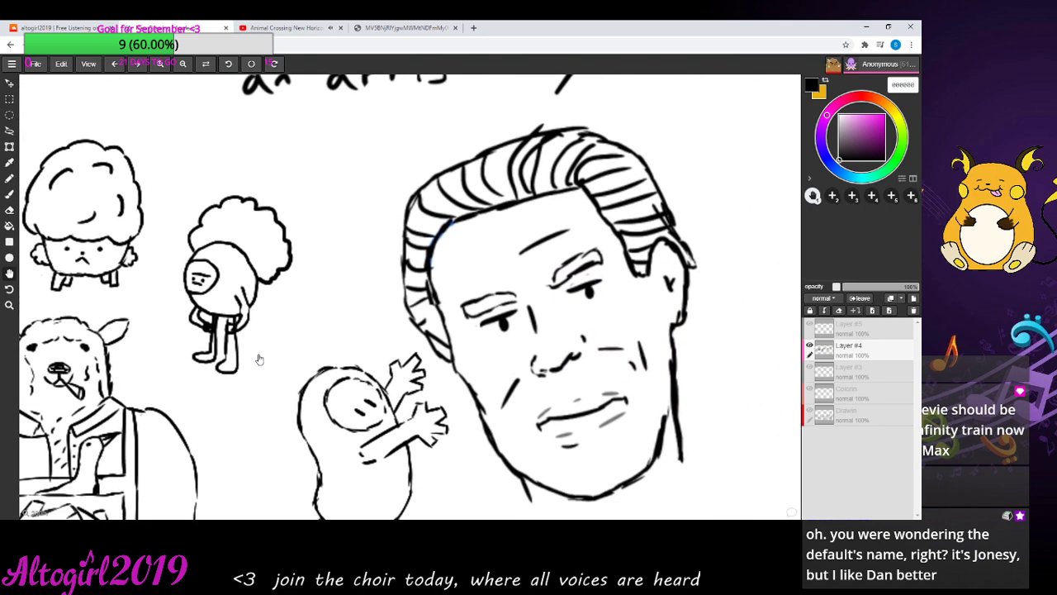
left_click(183, 66)
left_click(184, 66)
left_click(184, 67)
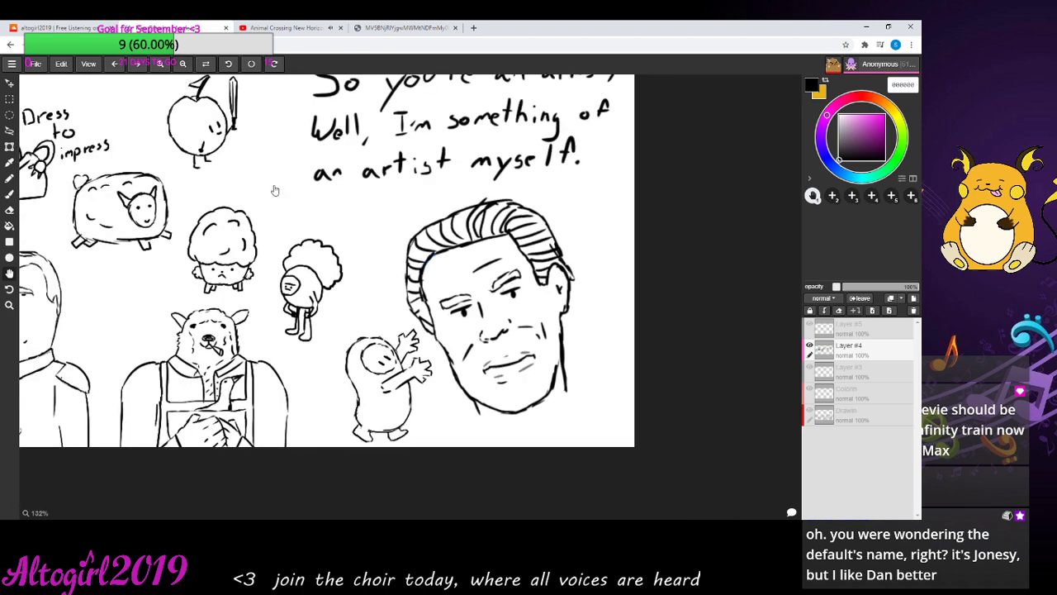
left_click_drag(272, 189, 276, 233)
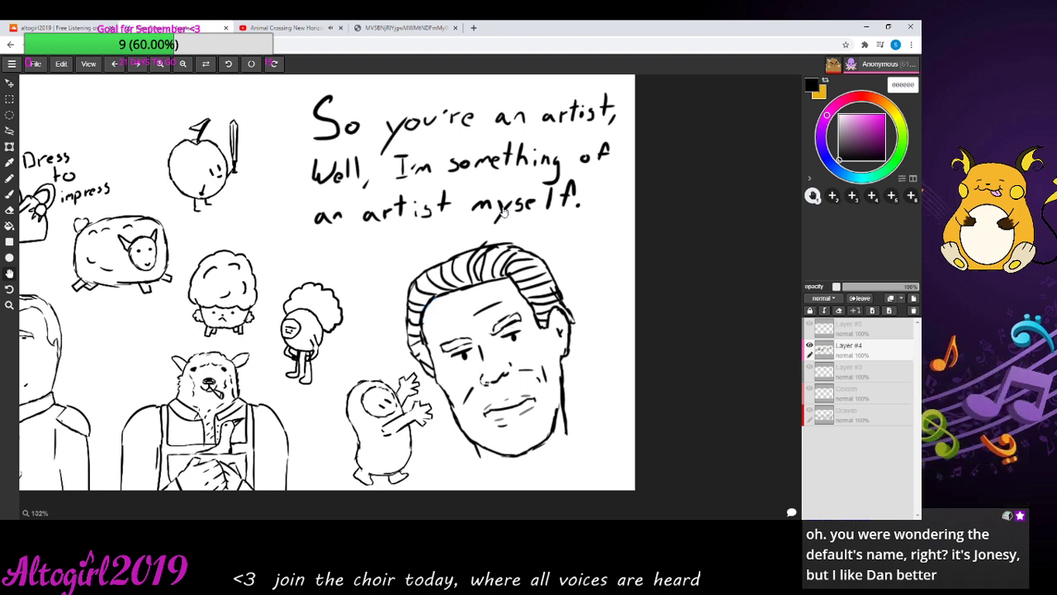
mouse_move(372, 259)
left_mouse_down()
mouse_move(460, 295)
mouse_move(524, 293)
left_mouse_up()
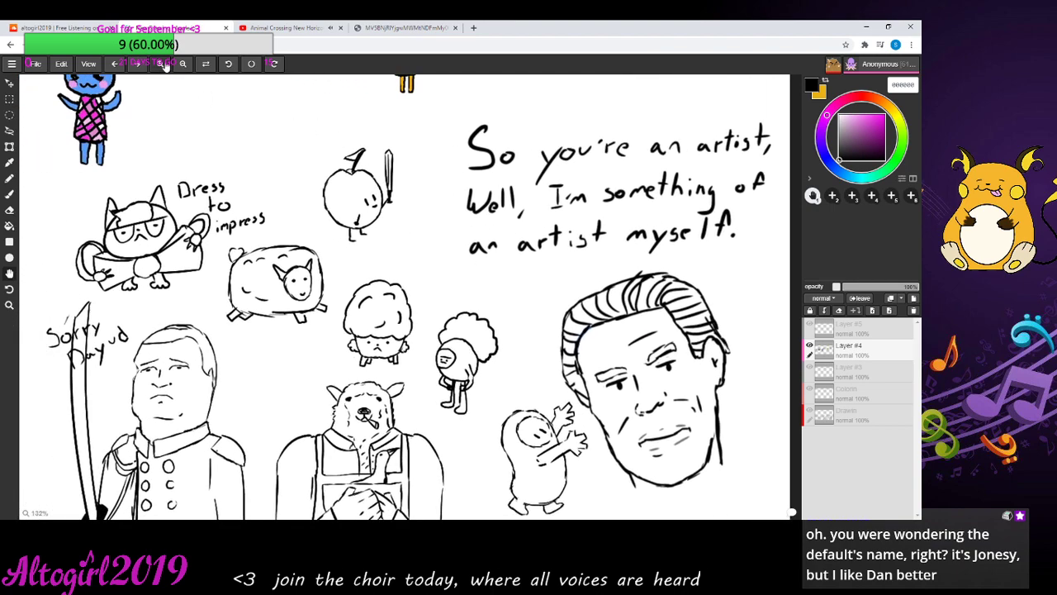
- Look over the sword-holding apple sketch and the surrounding doodles across the whole canvas
left_click(162, 66)
left_click(162, 65)
left_click_drag(422, 265, 427, 290)
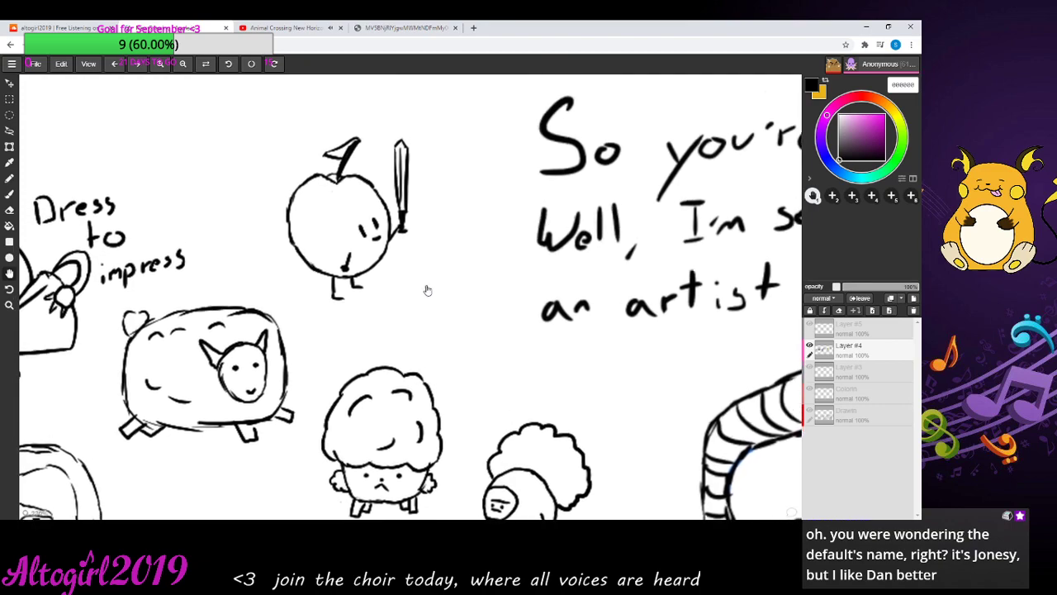
left_click(182, 64)
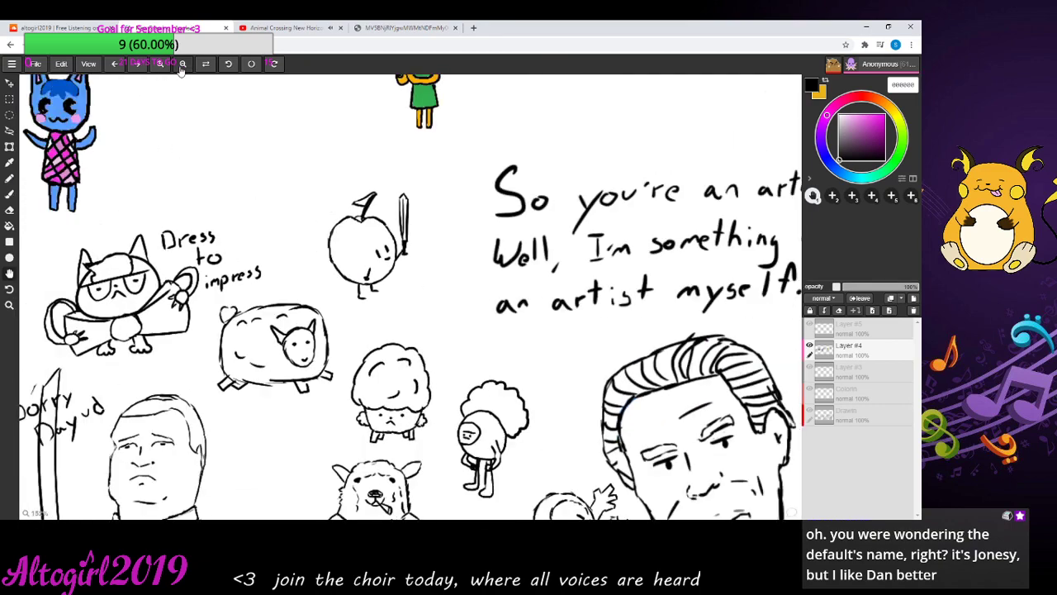
left_click(182, 65)
left_click(182, 65)
left_click(182, 65)
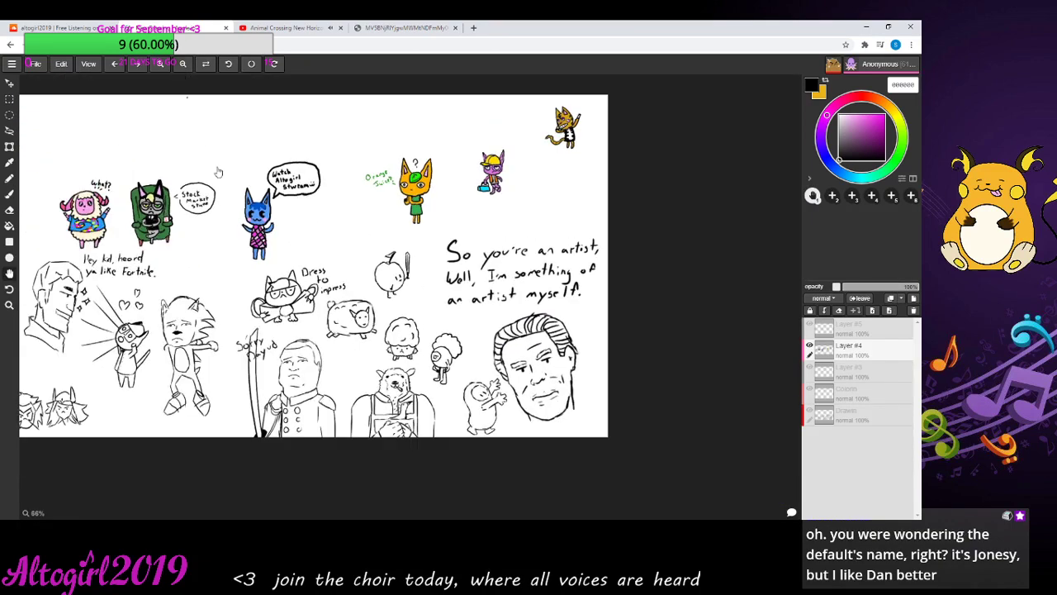
left_click_drag(217, 169, 264, 213)
left_click(164, 66)
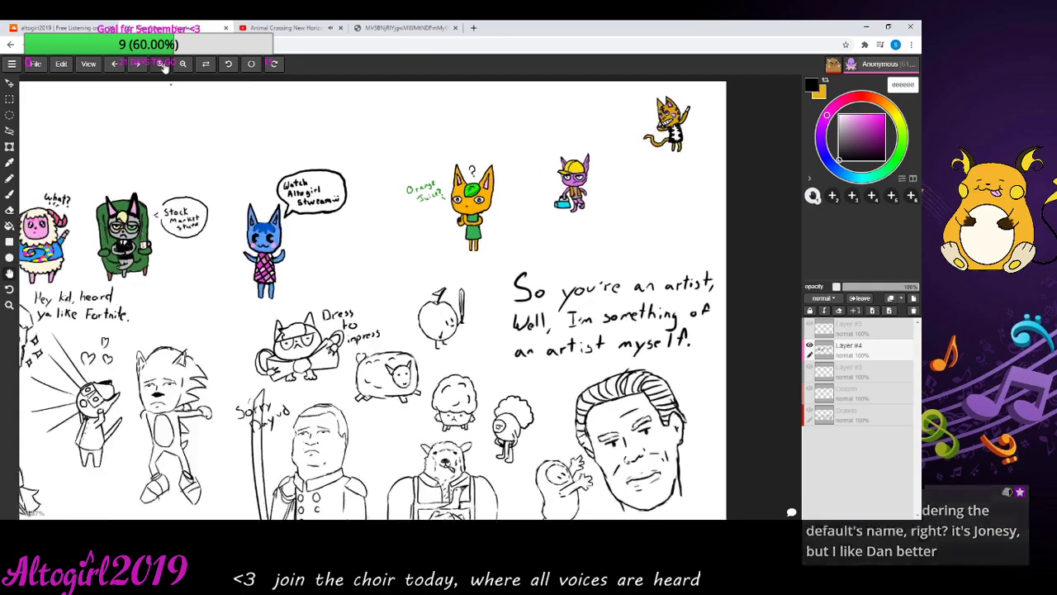
left_click(165, 66)
left_click(164, 66)
scroll(337, 295, "up", 1)
scroll(337, 295, "down", 2)
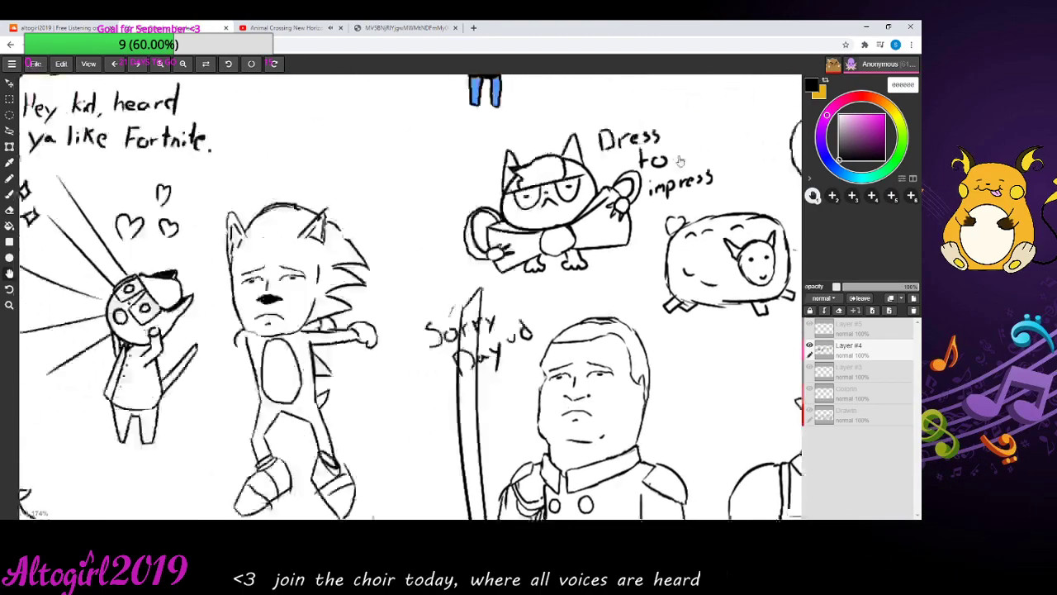
scroll(463, 397, "up", 4)
scroll(603, 509, "up", 2)
scroll(603, 510, "down", 2)
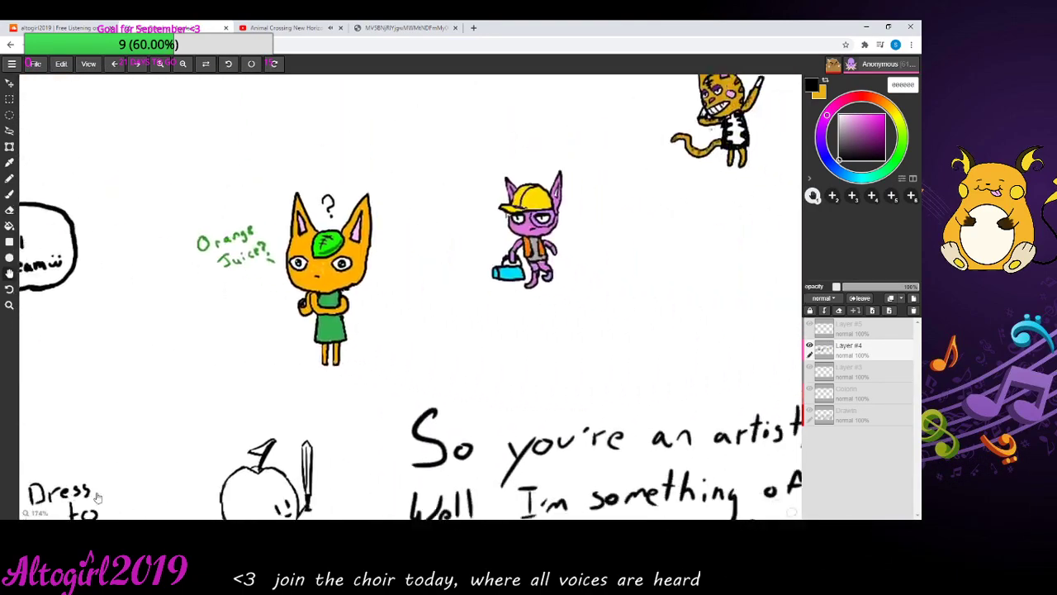
scroll(598, 394, "up", 3)
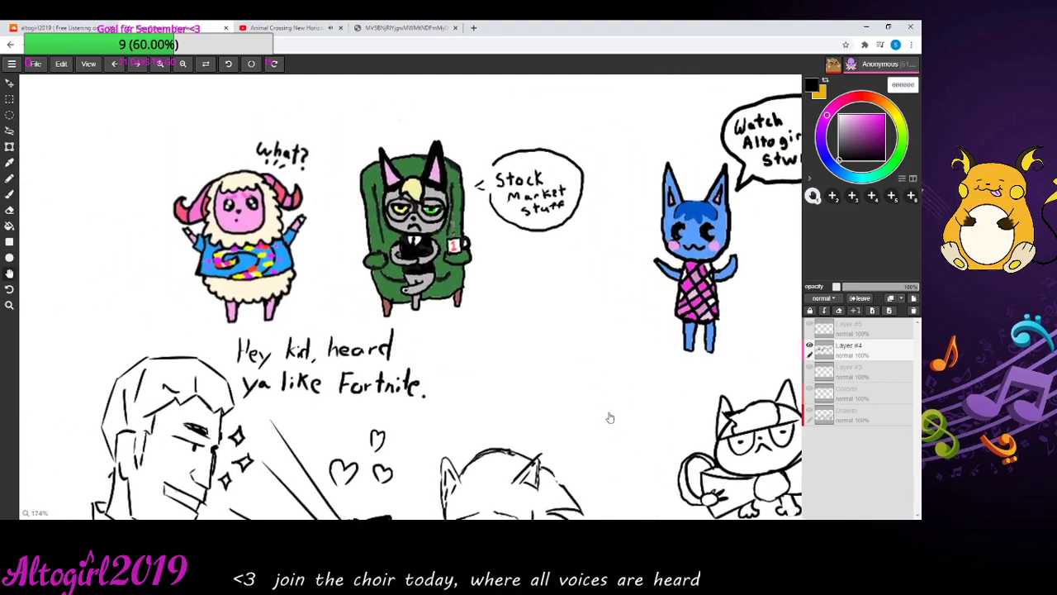
- Examine the coloured characters up close, from the pink sheep and armchair cat to the capped purple cat
left_click(156, 66)
left_click(157, 66)
left_click(157, 66)
left_click_drag(244, 194, 290, 264)
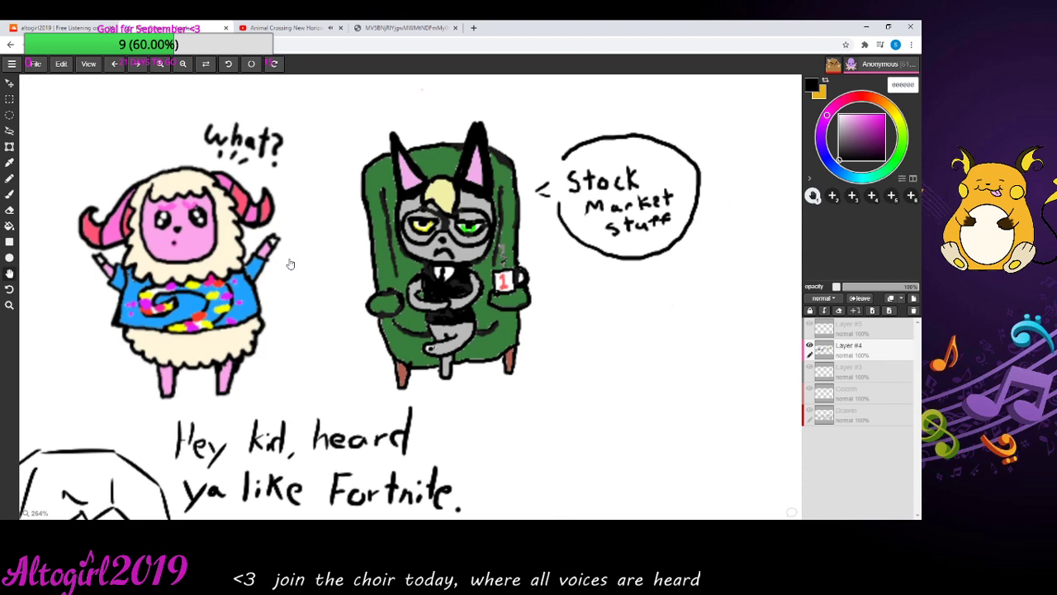
mouse_move(350, 302)
left_mouse_down()
mouse_move(396, 296)
mouse_move(344, 307)
left_mouse_up()
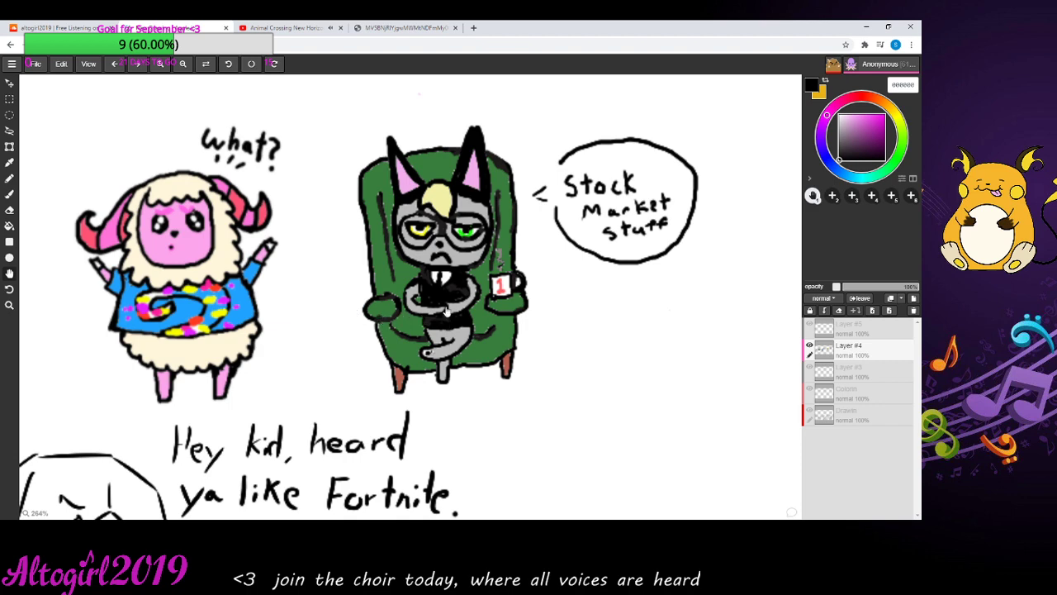
scroll(512, 345, "right", 3)
scroll(512, 345, "up", 1)
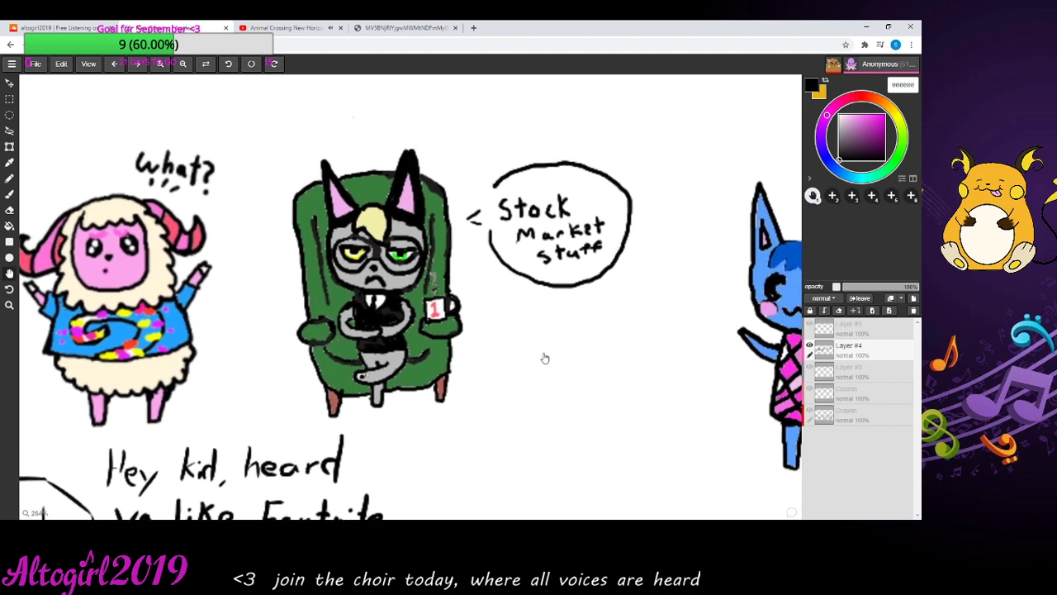
mouse_move(518, 359)
left_mouse_down()
mouse_move(448, 350)
mouse_move(319, 283)
mouse_move(456, 206)
mouse_move(399, 208)
mouse_move(394, 245)
mouse_move(427, 338)
mouse_move(564, 343)
mouse_move(545, 356)
mouse_move(556, 381)
mouse_move(597, 385)
mouse_move(583, 378)
mouse_move(668, 418)
mouse_move(715, 412)
mouse_move(636, 418)
mouse_move(245, 375)
mouse_move(87, 388)
mouse_move(2, 372)
left_mouse_up()
left_click_drag(454, 310, 99, 366)
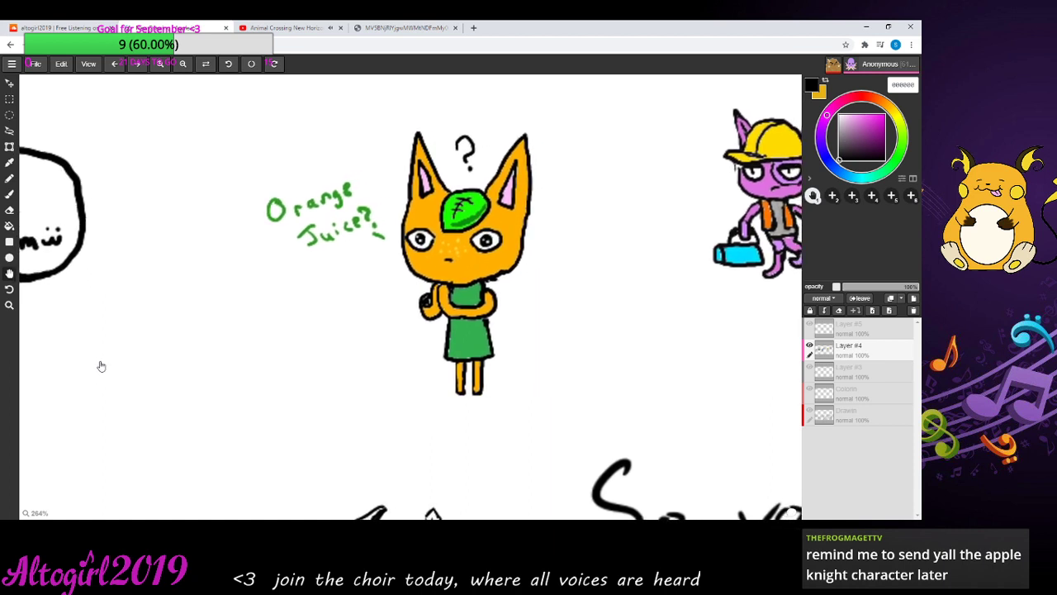
mouse_move(324, 319)
left_mouse_down()
mouse_move(302, 326)
mouse_move(323, 319)
left_mouse_up()
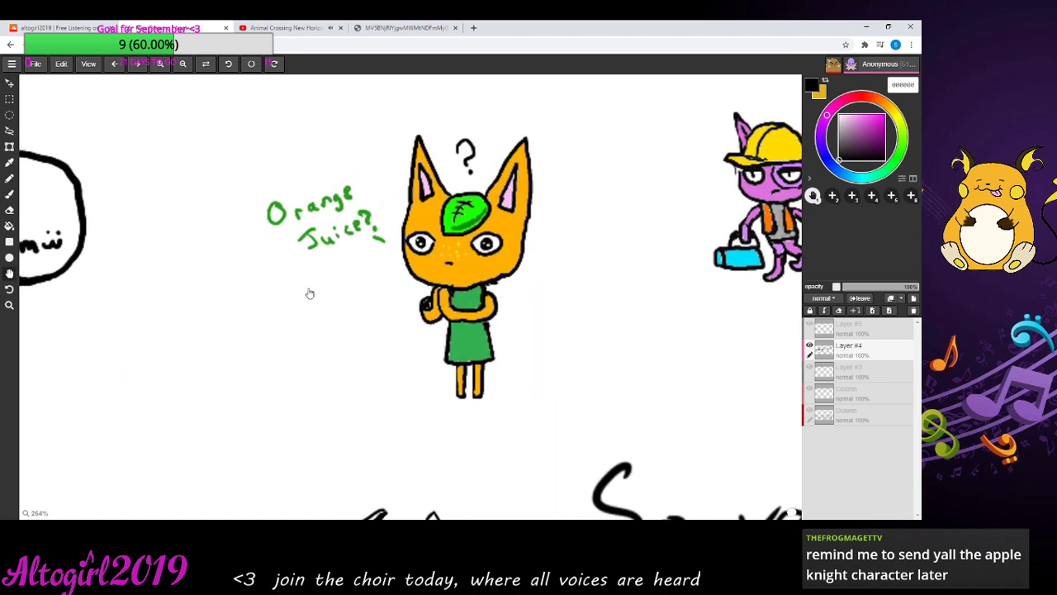
left_click_drag(379, 275, 121, 300)
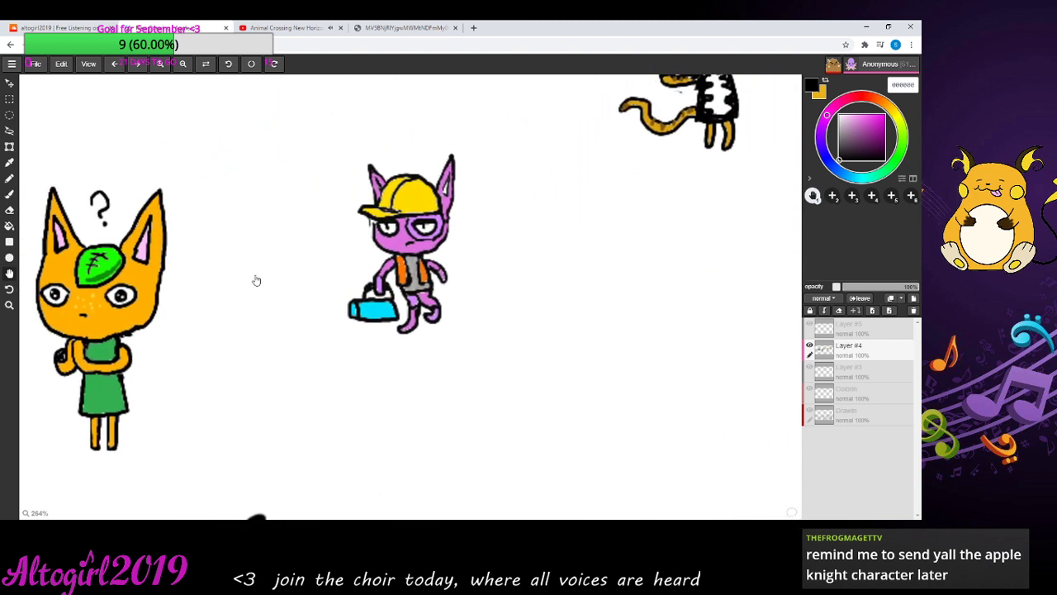
left_click_drag(256, 281, 293, 267)
left_click_drag(624, 221, 674, 268)
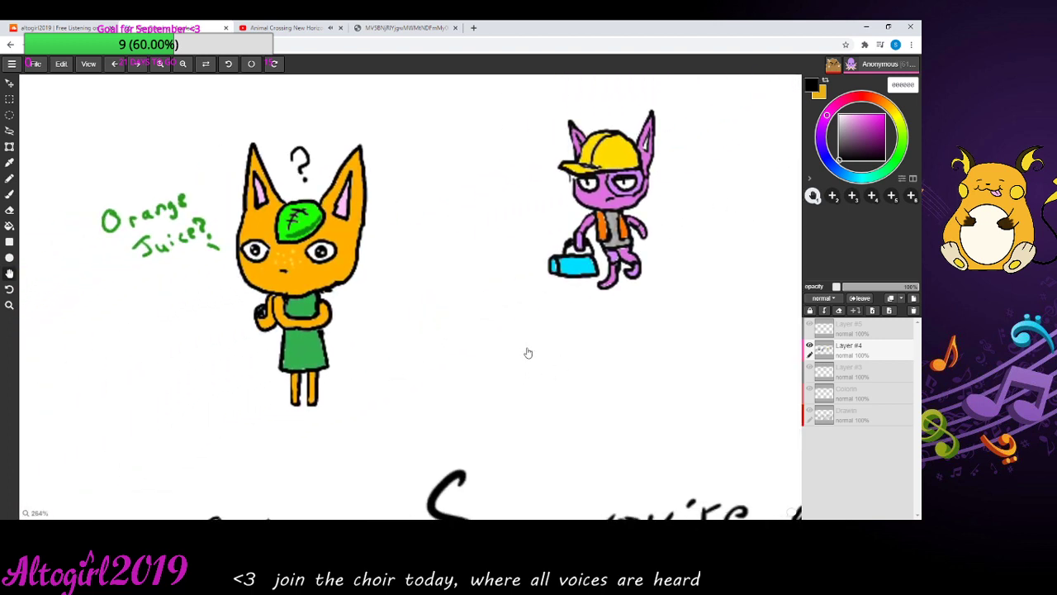
- Review the apple with the sword again and the complete canvas with all characters
mouse_move(472, 393)
left_mouse_down()
mouse_move(509, 368)
mouse_move(550, 210)
mouse_move(685, 167)
left_mouse_up()
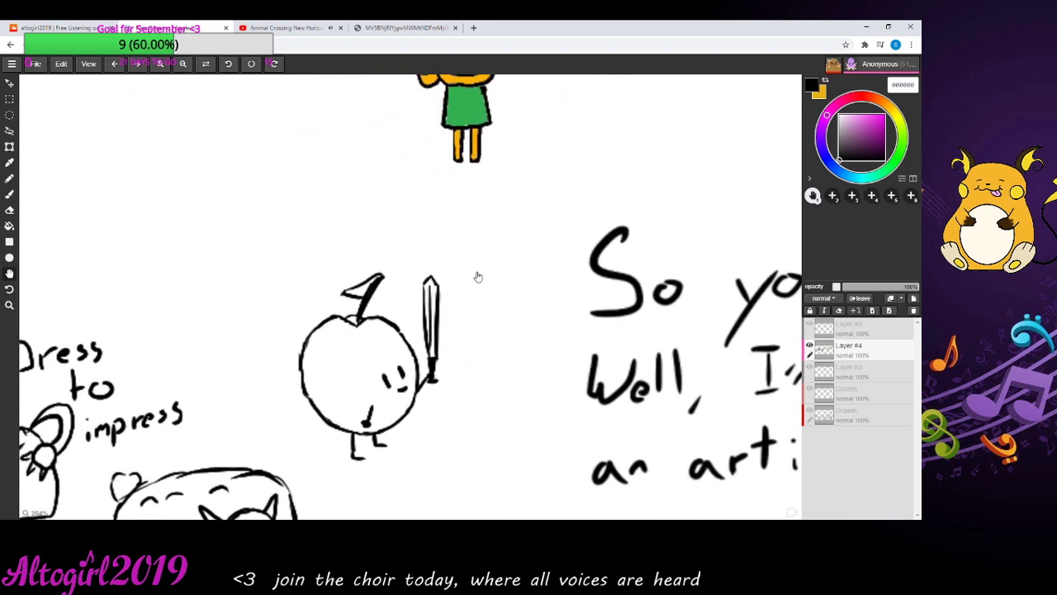
left_click_drag(477, 276, 532, 221)
left_click(183, 66)
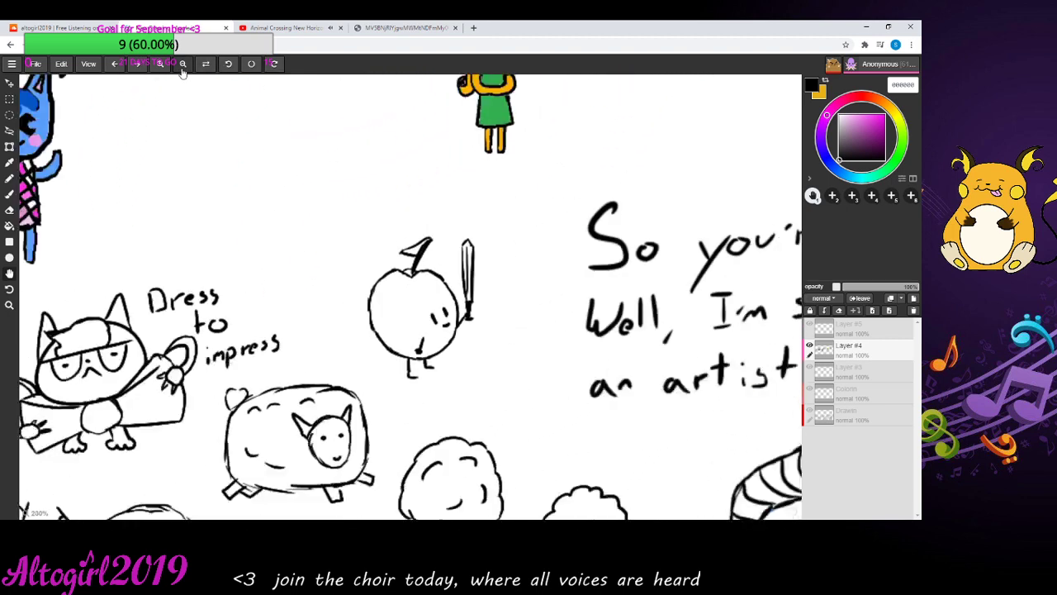
left_click(182, 66)
left_click(182, 66)
left_click(182, 66)
left_click(183, 66)
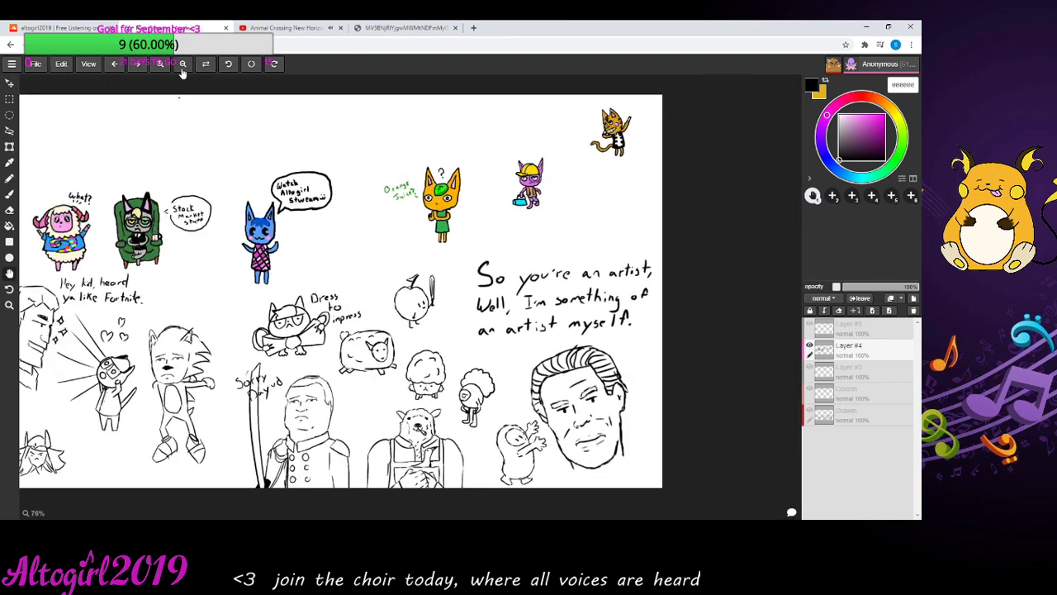
left_click(182, 66)
left_click_drag(254, 195, 281, 211)
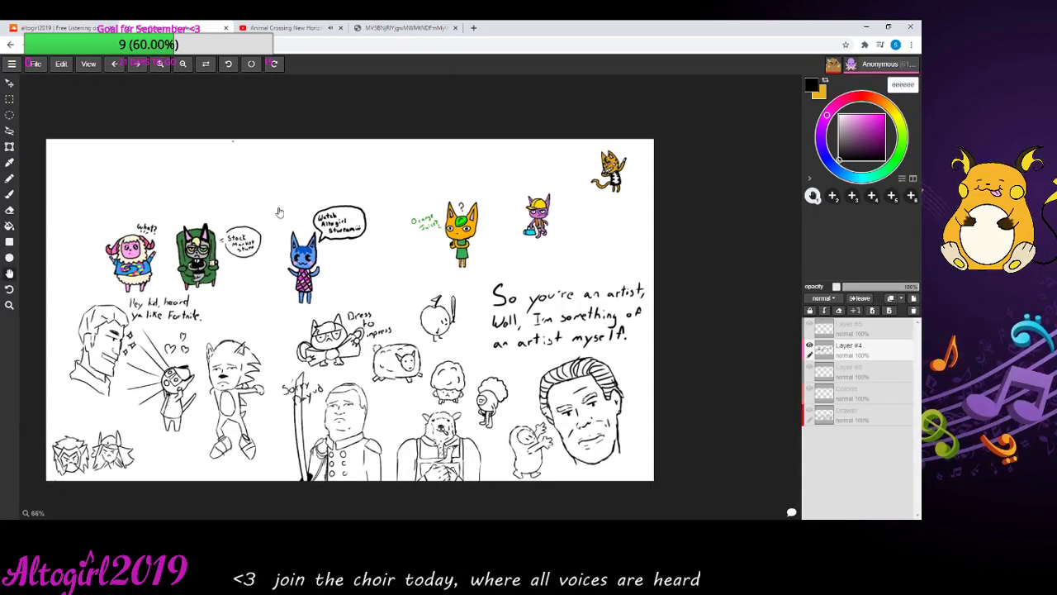
left_click_drag(408, 173, 427, 187)
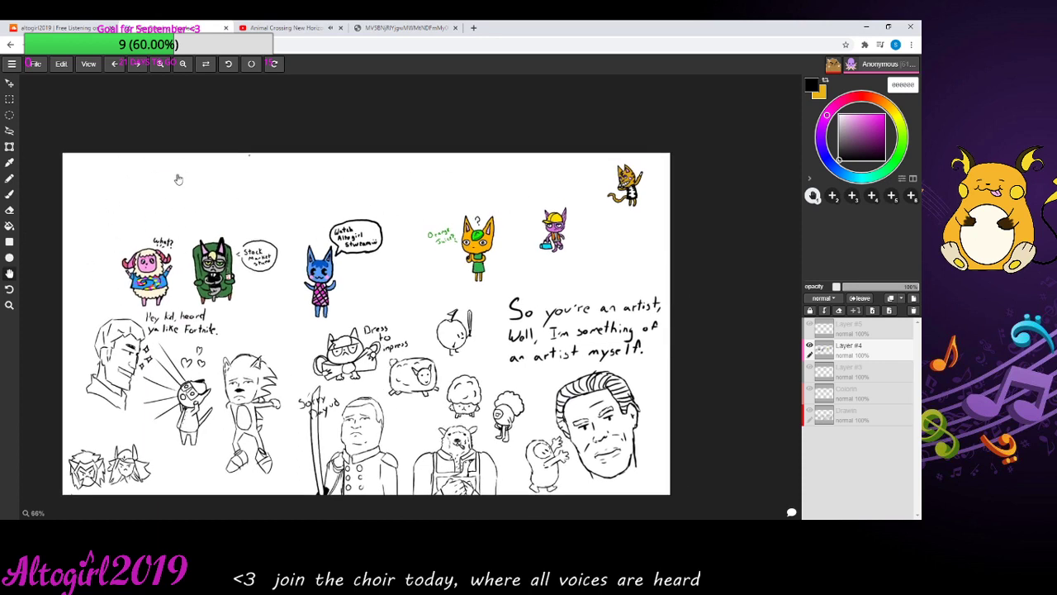
- Brush the black outline of a frog head with two raised eye bumps in the blank space above the cats' speech bubble and caption
left_click(163, 66)
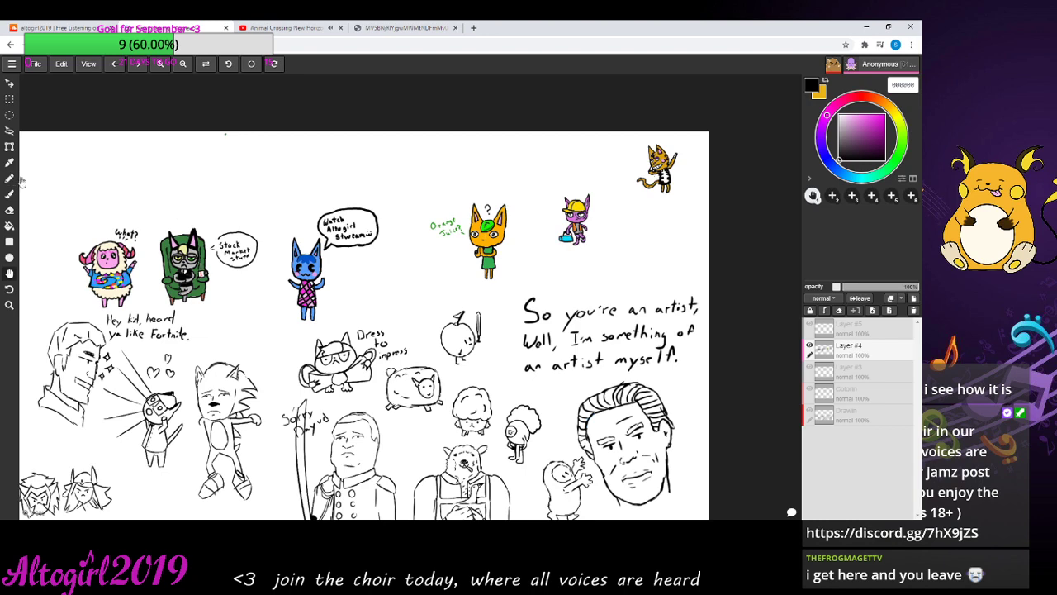
left_click(162, 65)
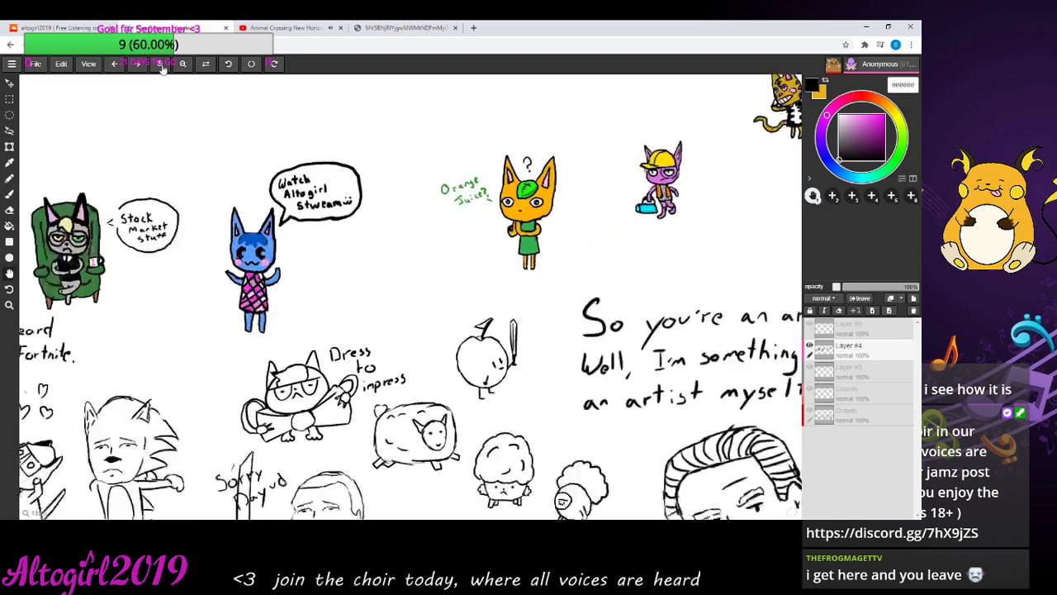
left_click(162, 65)
left_click(162, 65)
left_click(162, 65)
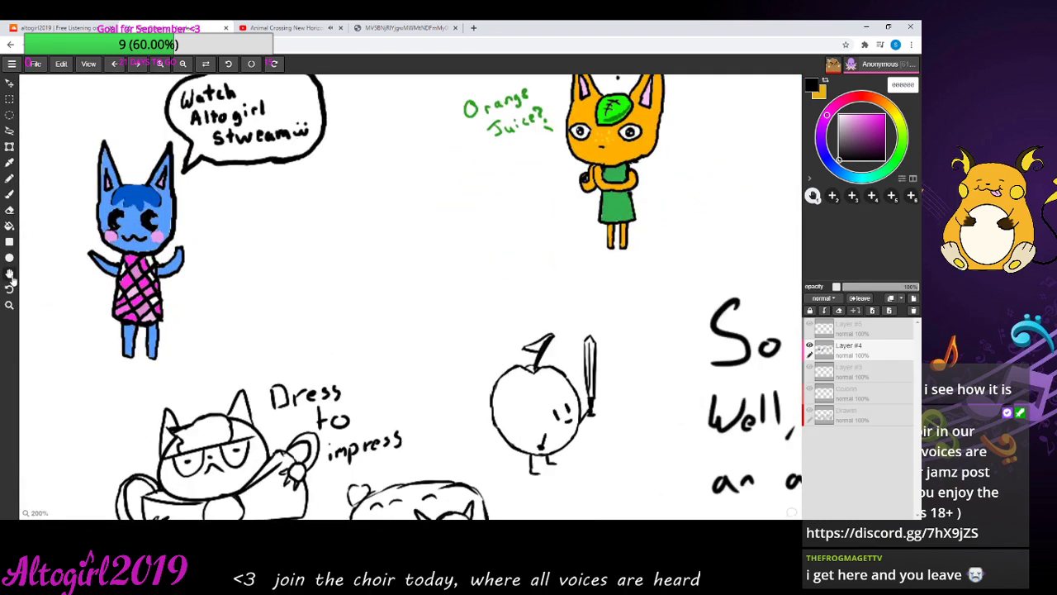
left_click_drag(361, 284, 374, 509)
left_click(9, 197)
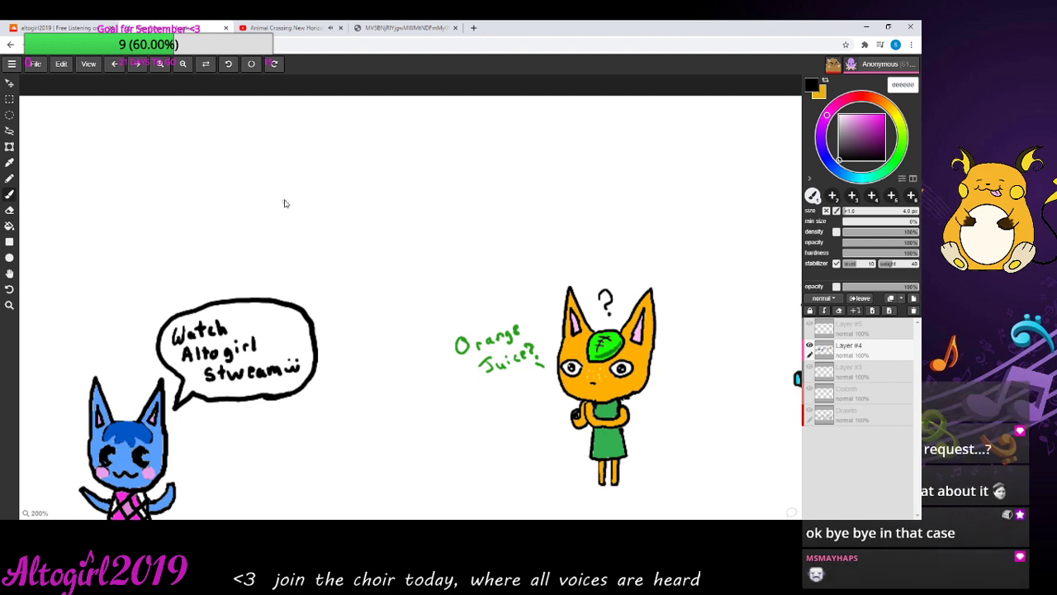
mouse_move(334, 181)
left_mouse_down()
mouse_move(341, 154)
mouse_move(358, 173)
mouse_move(375, 171)
mouse_move(393, 142)
mouse_move(402, 167)
left_mouse_up()
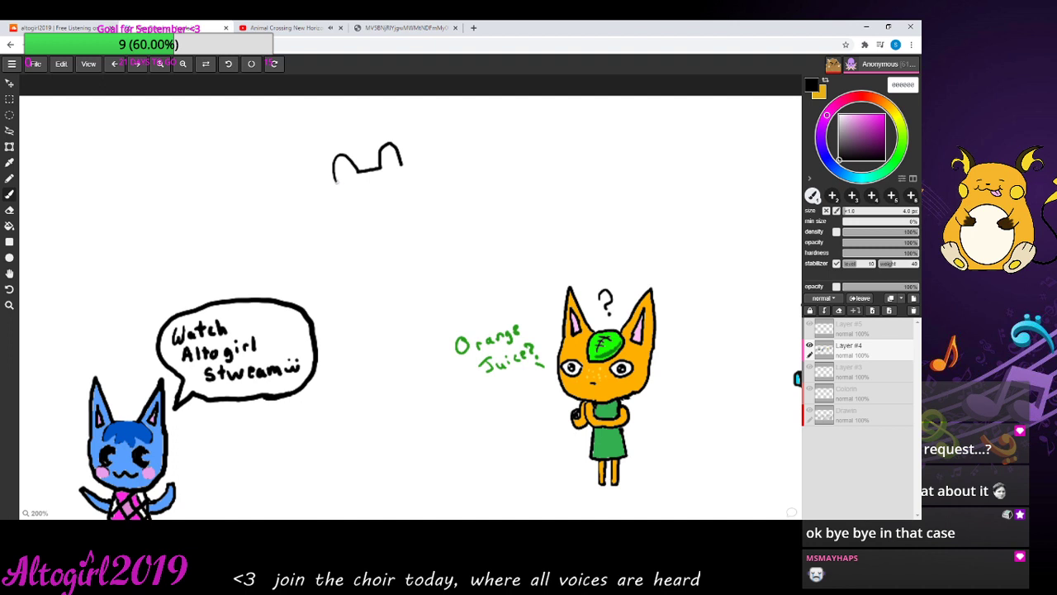
mouse_move(334, 180)
left_mouse_down()
mouse_move(338, 225)
mouse_move(363, 232)
left_mouse_up()
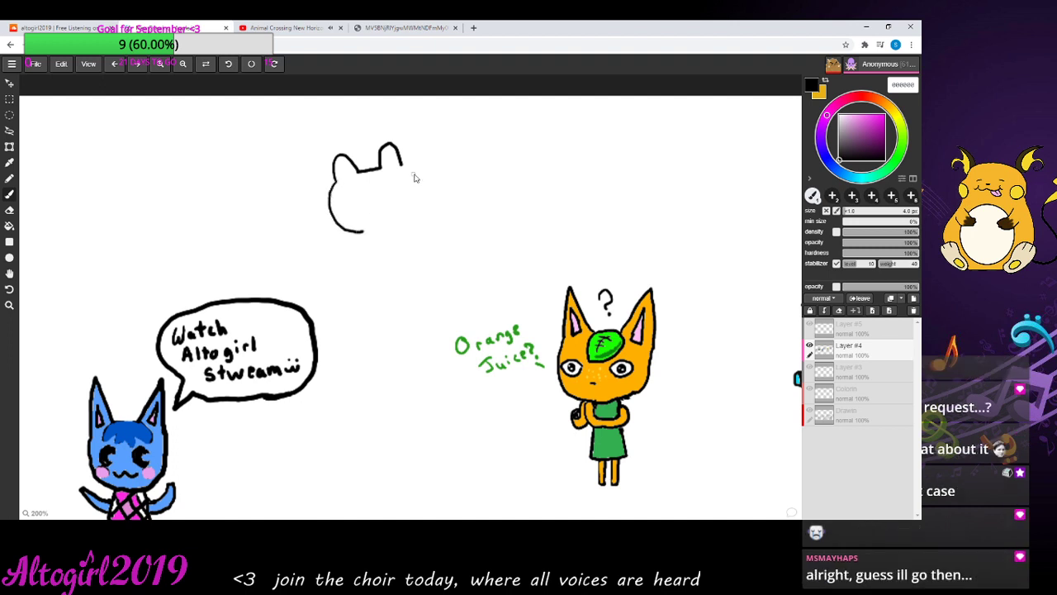
mouse_move(401, 164)
left_mouse_down()
mouse_move(418, 188)
mouse_move(404, 224)
left_mouse_up()
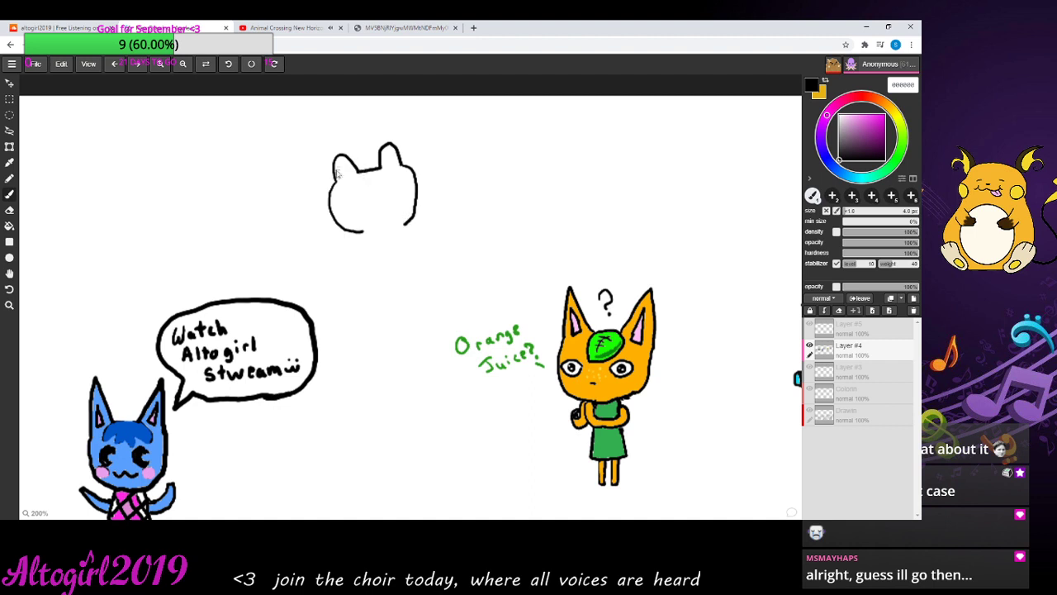
- Draw the frog's half-lidded eyes with dark pupils, a wide curved mouth and a round cheek on each side
left_click_drag(334, 167, 343, 166)
left_click_drag(379, 160, 390, 156)
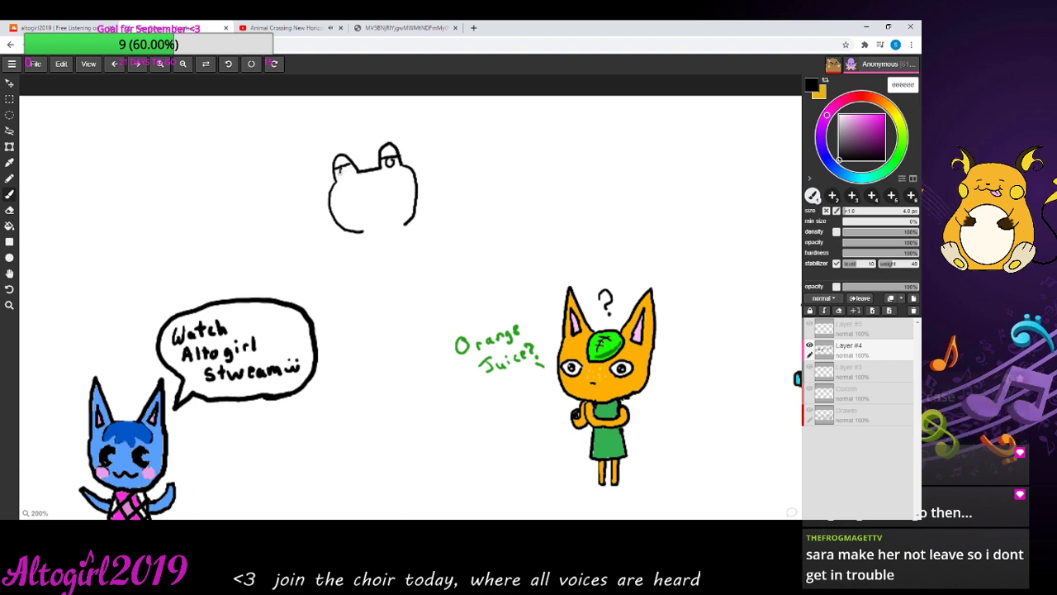
left_click_drag(339, 169, 346, 171)
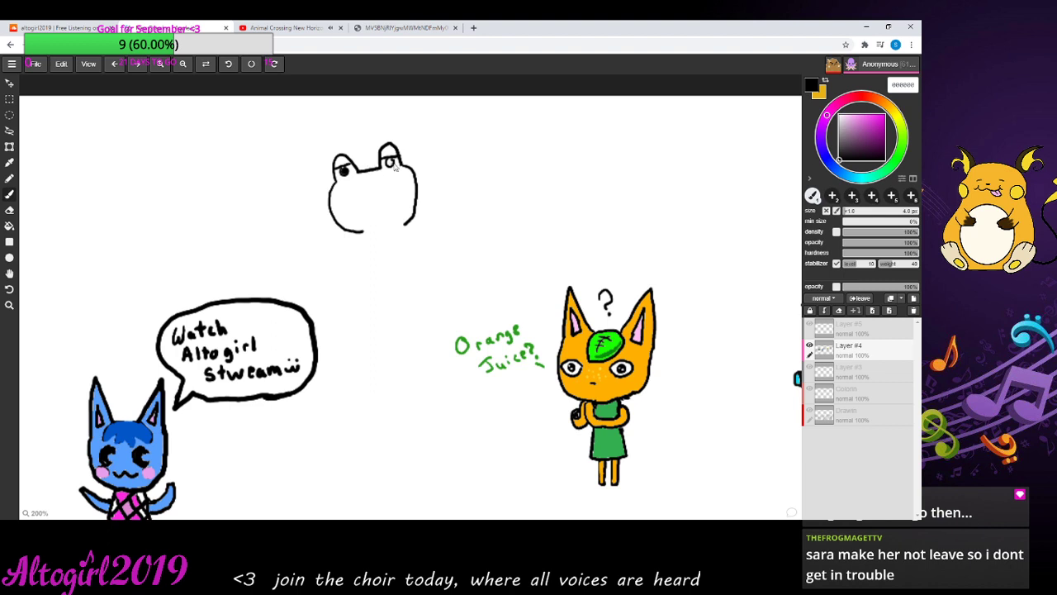
left_click_drag(389, 162, 390, 162)
left_click_drag(353, 200, 386, 195)
mouse_move(333, 192)
left_mouse_down()
mouse_move(390, 196)
mouse_move(413, 176)
left_mouse_up()
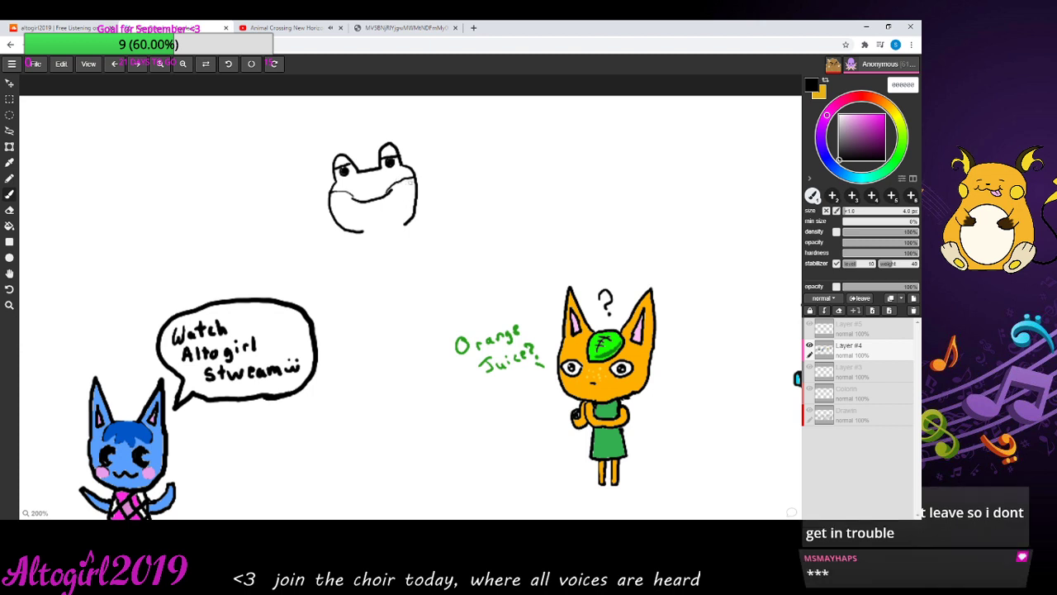
mouse_move(409, 182)
left_mouse_down()
mouse_move(401, 203)
mouse_move(413, 211)
mouse_move(410, 185)
left_mouse_up()
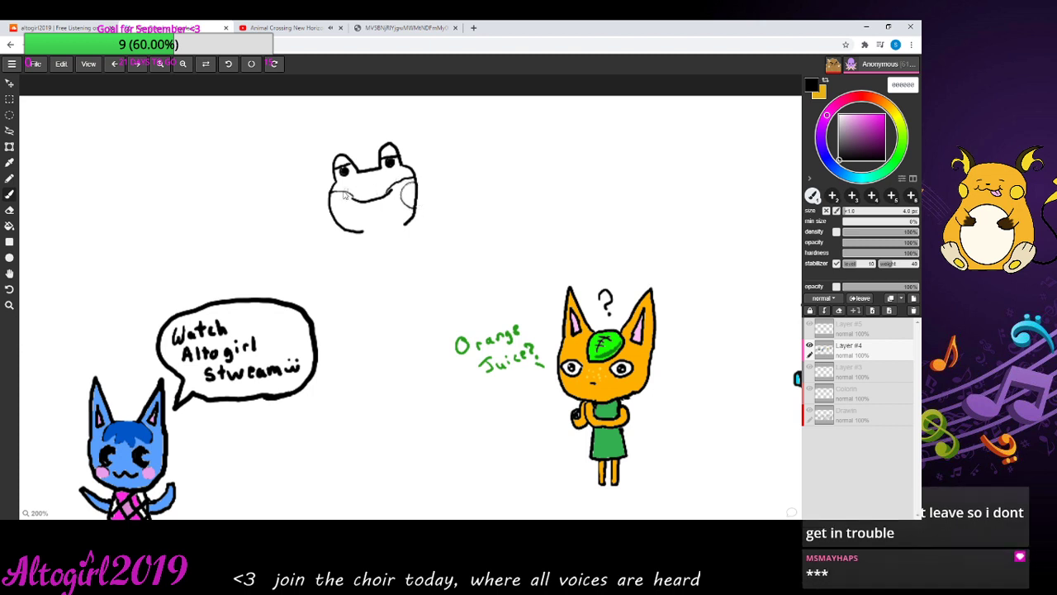
mouse_move(330, 202)
left_mouse_down()
mouse_move(349, 210)
mouse_move(333, 217)
left_mouse_up()
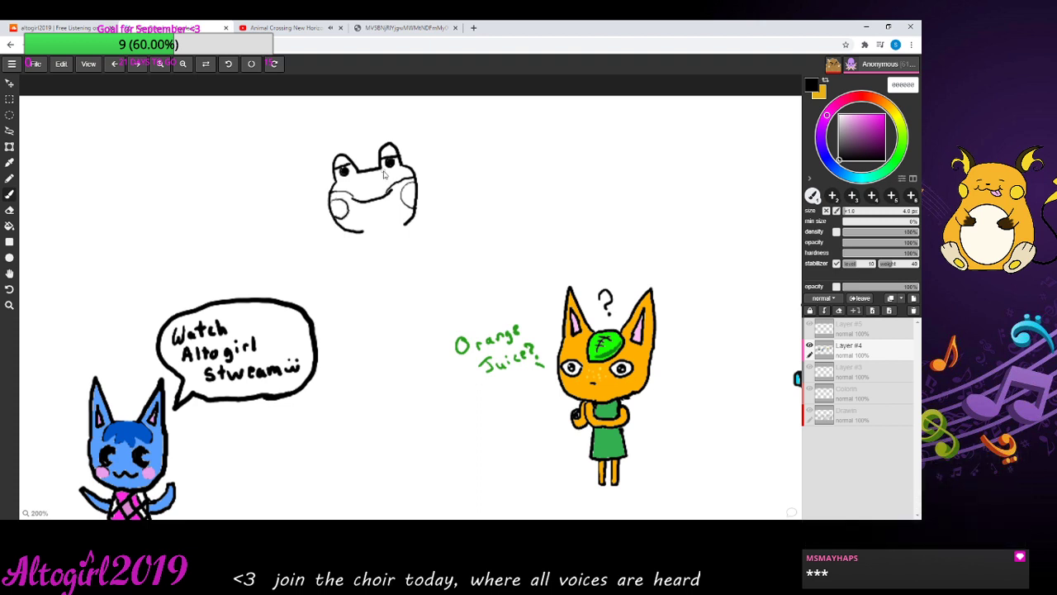
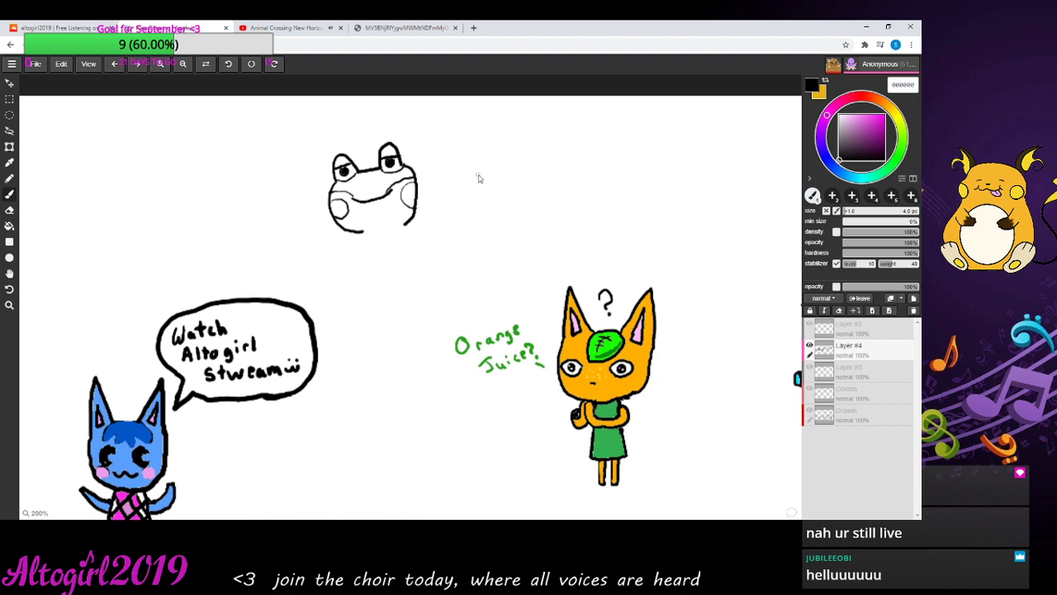
- Draw a second animal head beside the frog with large round ears, a snout with nostrils and a curved muzzle line
mouse_move(485, 183)
left_mouse_down()
mouse_move(462, 167)
mouse_move(484, 145)
mouse_move(504, 154)
mouse_move(508, 169)
mouse_move(539, 165)
mouse_move(542, 144)
mouse_move(571, 157)
mouse_move(572, 178)
mouse_move(549, 189)
mouse_move(557, 208)
mouse_move(542, 229)
mouse_move(499, 234)
mouse_move(494, 198)
left_mouse_up()
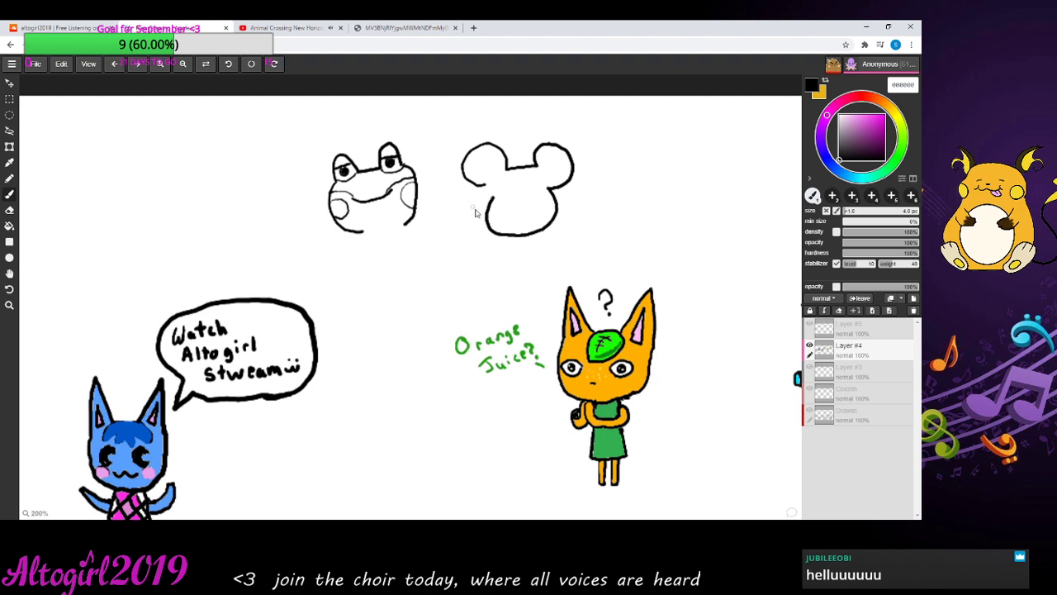
key("e")
mouse_move(490, 200)
left_mouse_down()
mouse_move(491, 237)
mouse_move(505, 233)
left_mouse_up()
mouse_move(481, 208)
left_mouse_down()
mouse_move(508, 235)
mouse_move(508, 193)
mouse_move(517, 182)
mouse_move(530, 212)
left_mouse_up()
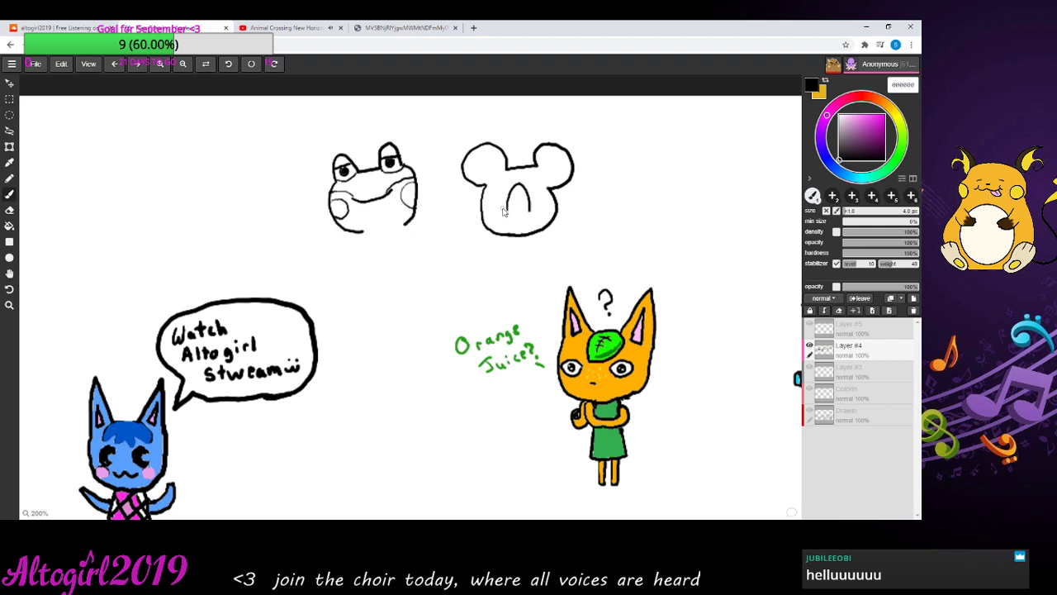
mouse_move(507, 212)
left_mouse_down()
mouse_move(511, 200)
mouse_move(531, 215)
mouse_move(514, 211)
left_mouse_up()
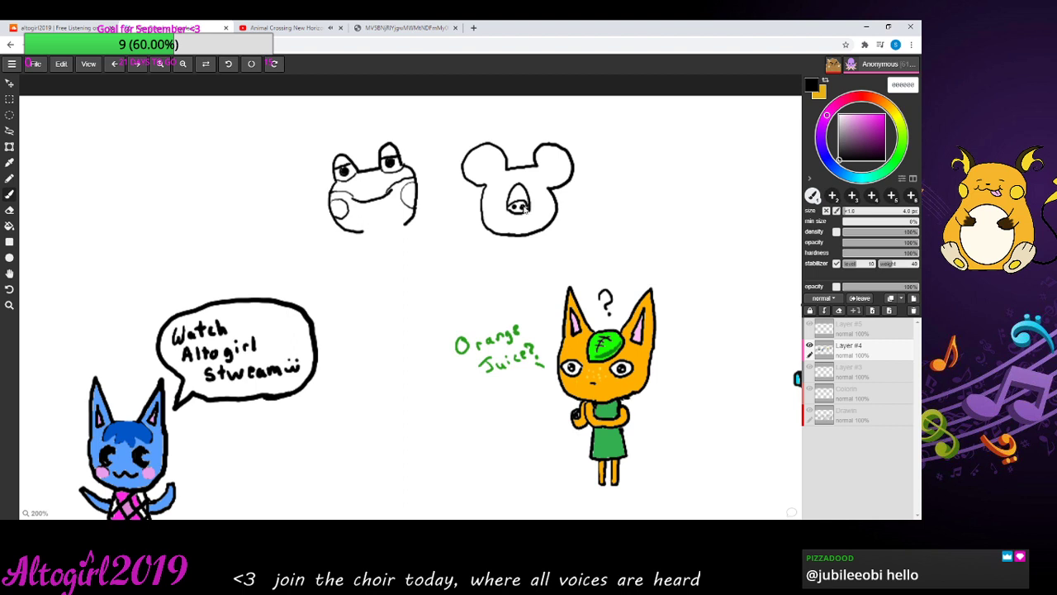
left_click_drag(488, 232, 511, 204)
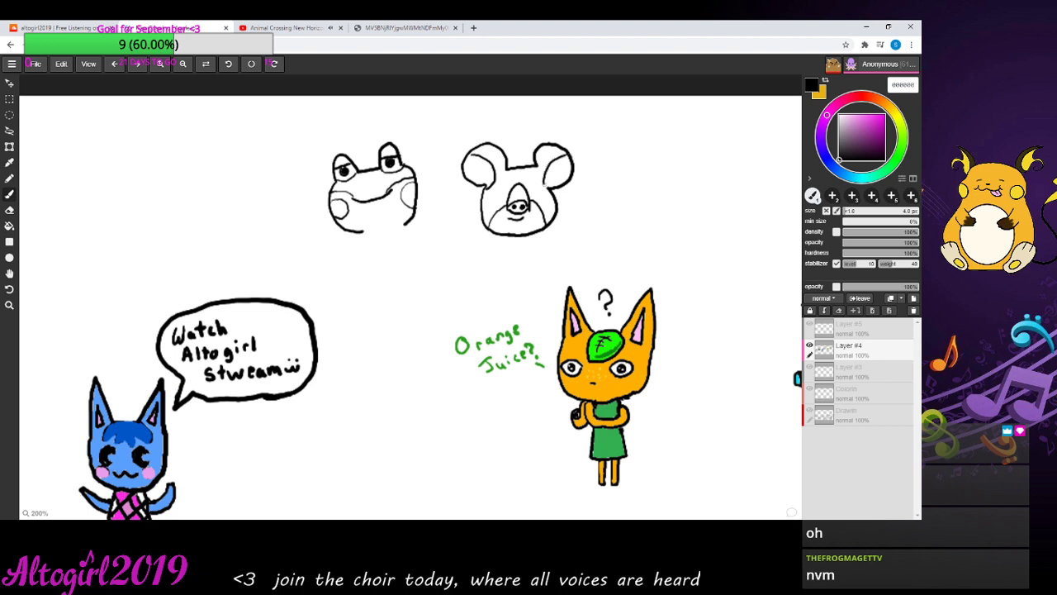
- Add inner-ear lines, dark eyes and small round cheeks to the large-eared head
mouse_move(552, 190)
left_mouse_down()
mouse_move(567, 172)
mouse_move(573, 183)
left_mouse_up()
left_click_drag(512, 199, 527, 199)
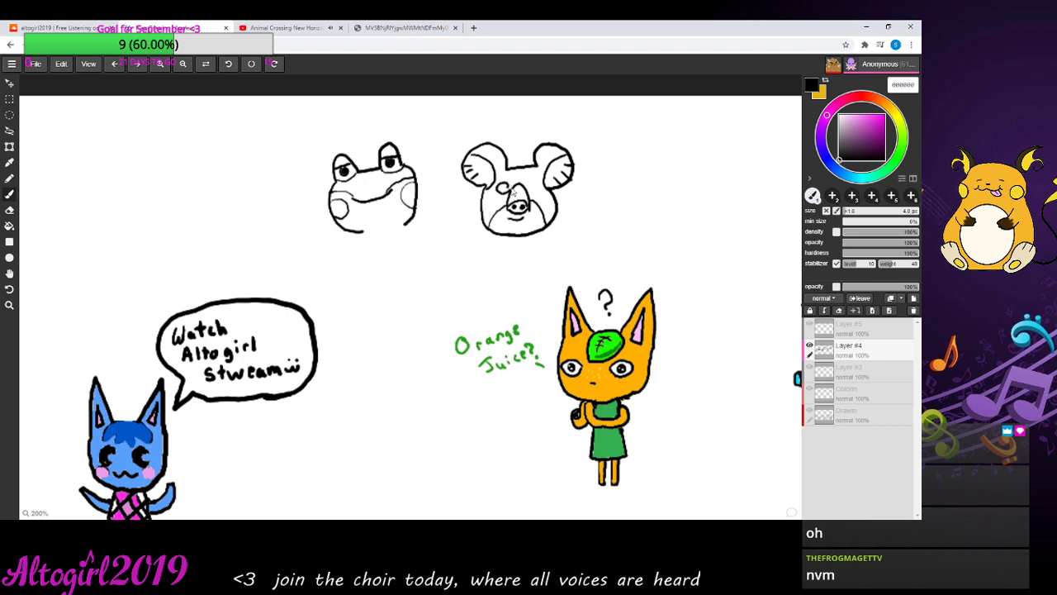
left_click_drag(536, 184, 534, 192)
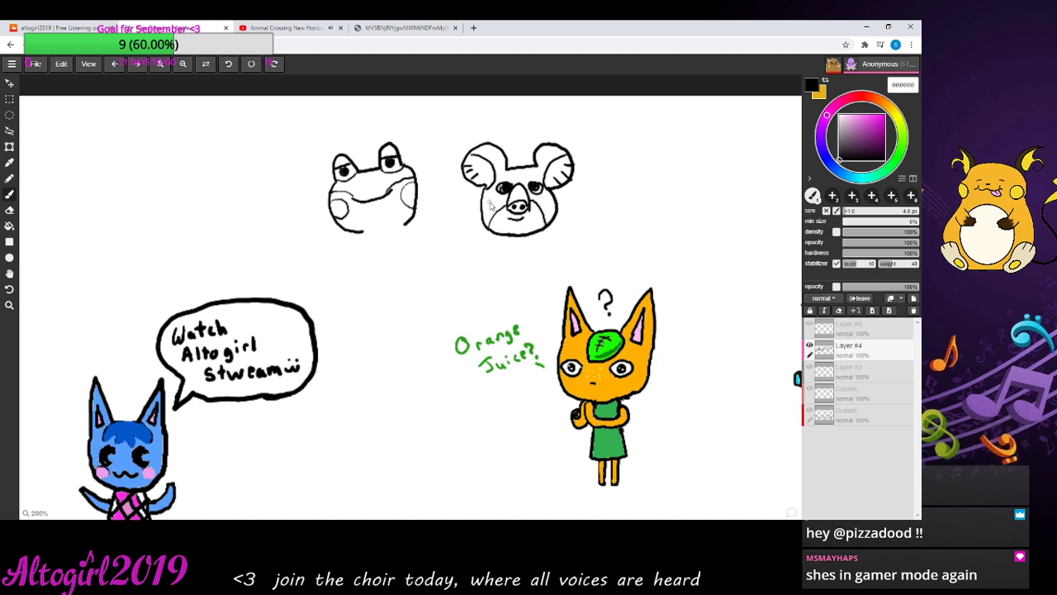
left_click_drag(488, 199, 493, 213)
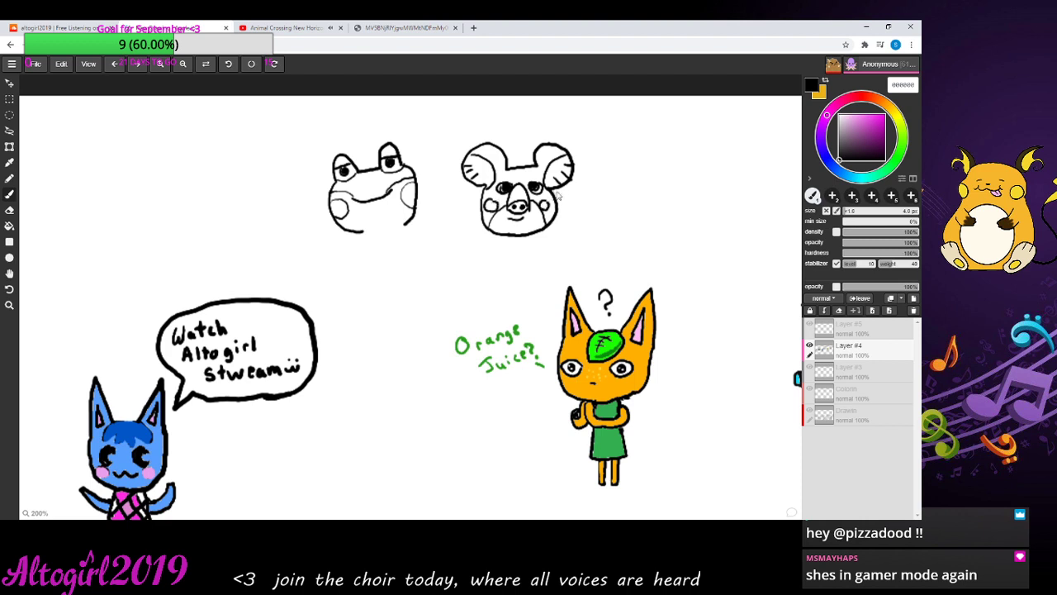
- Outline a smaller round-eared head beside the large-eared one, erasing the stray lower curve and redrawing the face
mouse_move(579, 175)
left_mouse_down()
mouse_move(585, 187)
mouse_move(588, 157)
mouse_move(610, 171)
mouse_move(606, 185)
mouse_move(648, 170)
mouse_move(649, 191)
mouse_move(607, 223)
left_mouse_up()
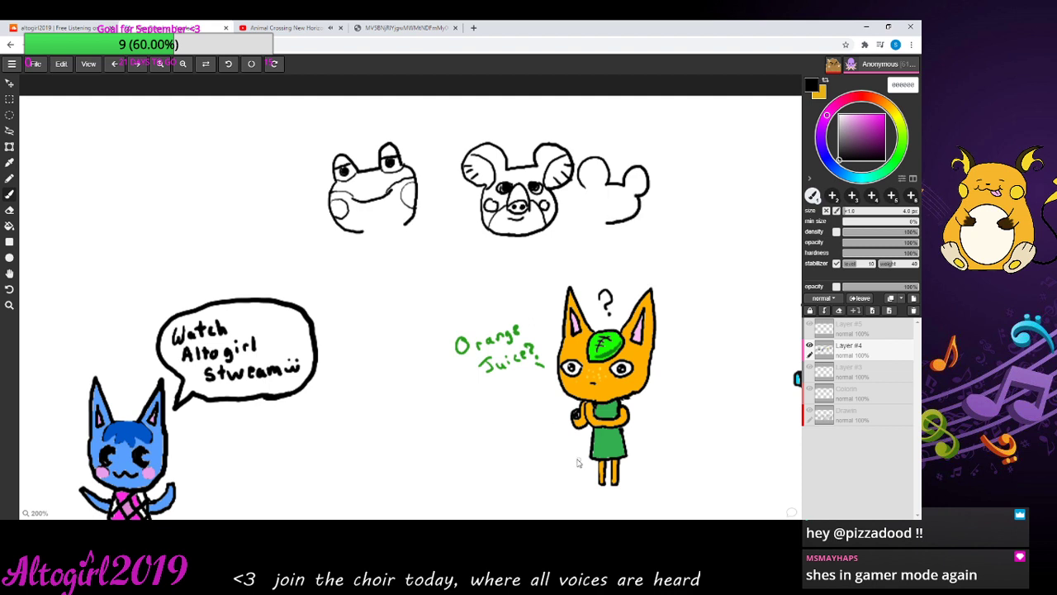
key("e")
left_click_drag(617, 224, 633, 222)
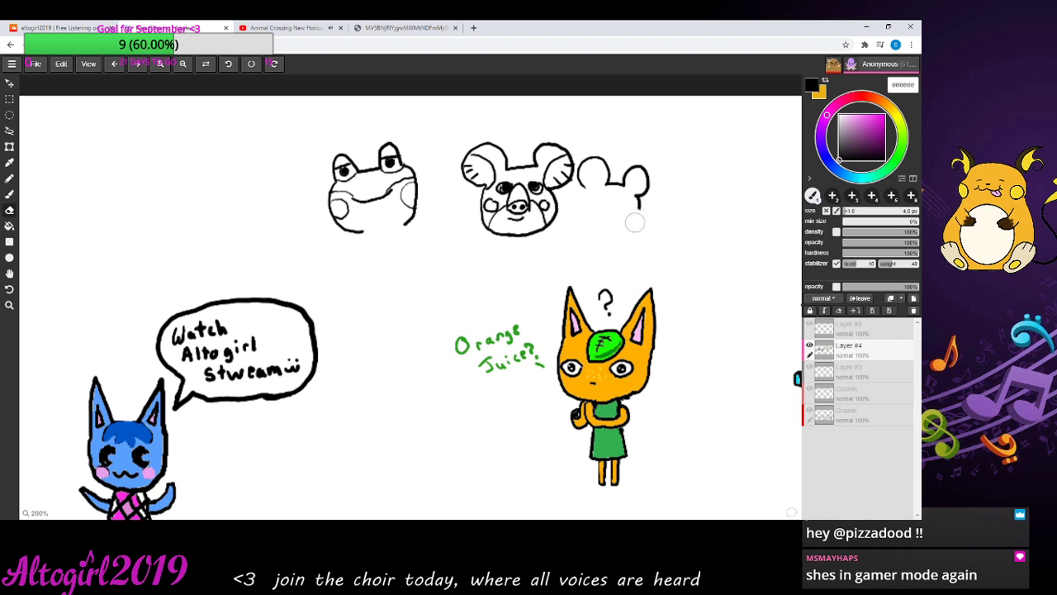
key("b")
left_click_drag(580, 198, 575, 220)
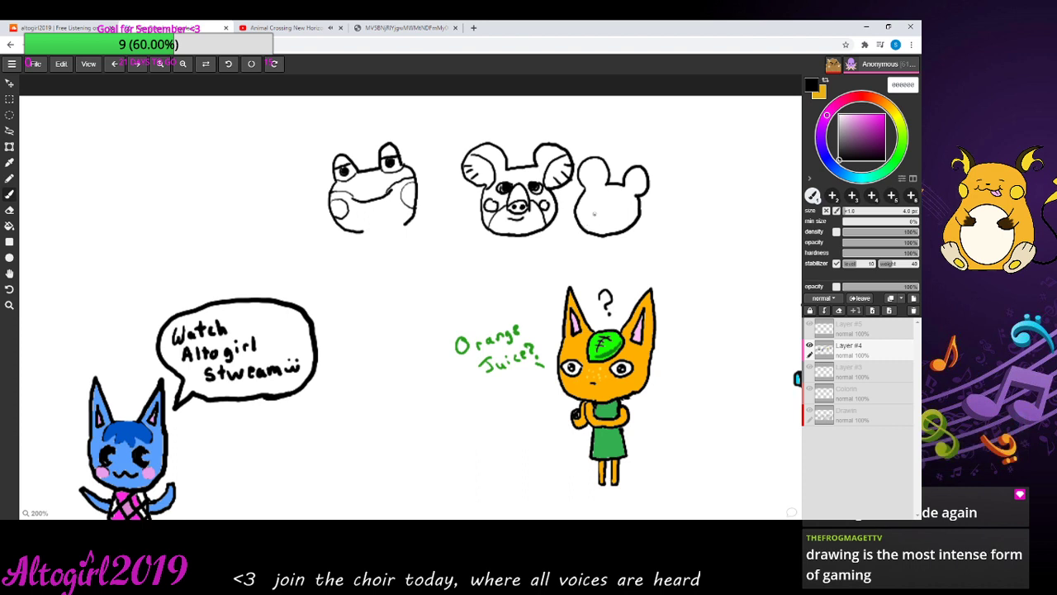
- Draw the smaller head's nose, mouth, dark sunglasses, inner ears and cheek stripes
mouse_move(595, 217)
left_mouse_down()
mouse_move(604, 198)
mouse_move(612, 218)
left_mouse_up()
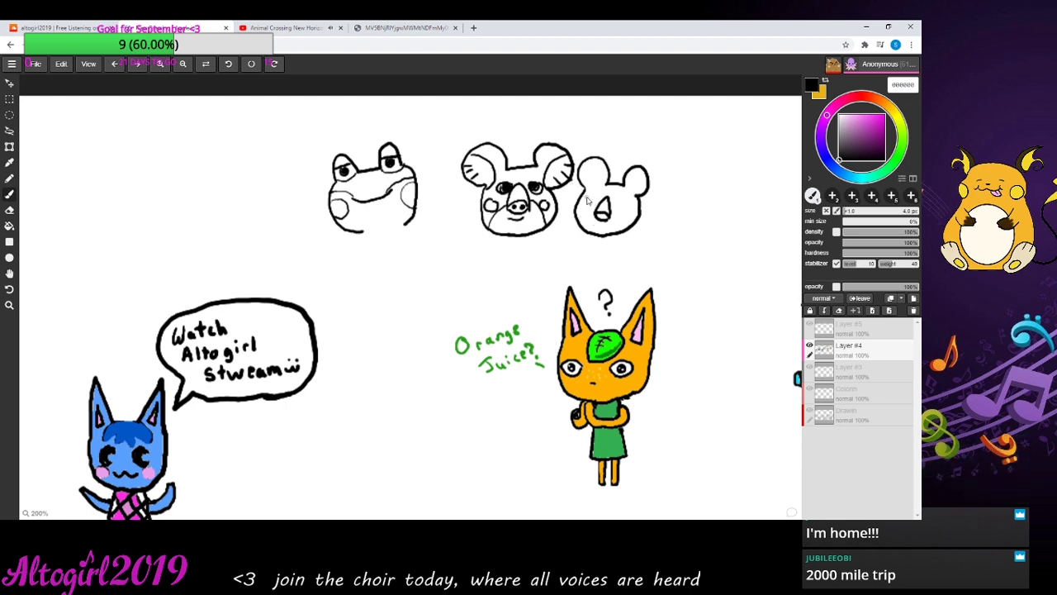
mouse_move(588, 191)
left_mouse_down()
mouse_move(620, 199)
mouse_move(626, 216)
mouse_move(591, 207)
left_mouse_up()
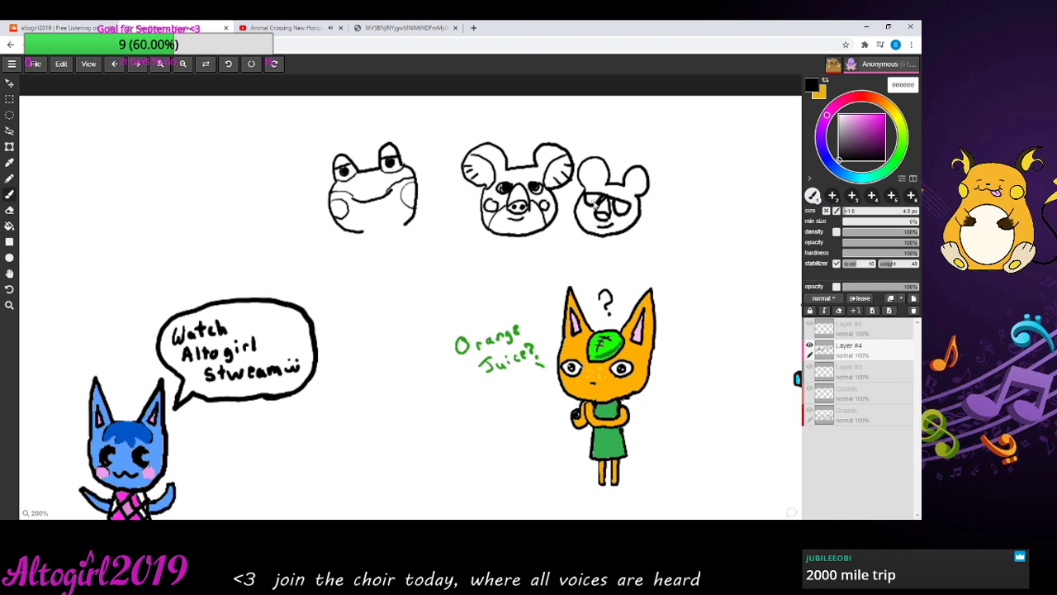
left_click_drag(586, 205, 593, 198)
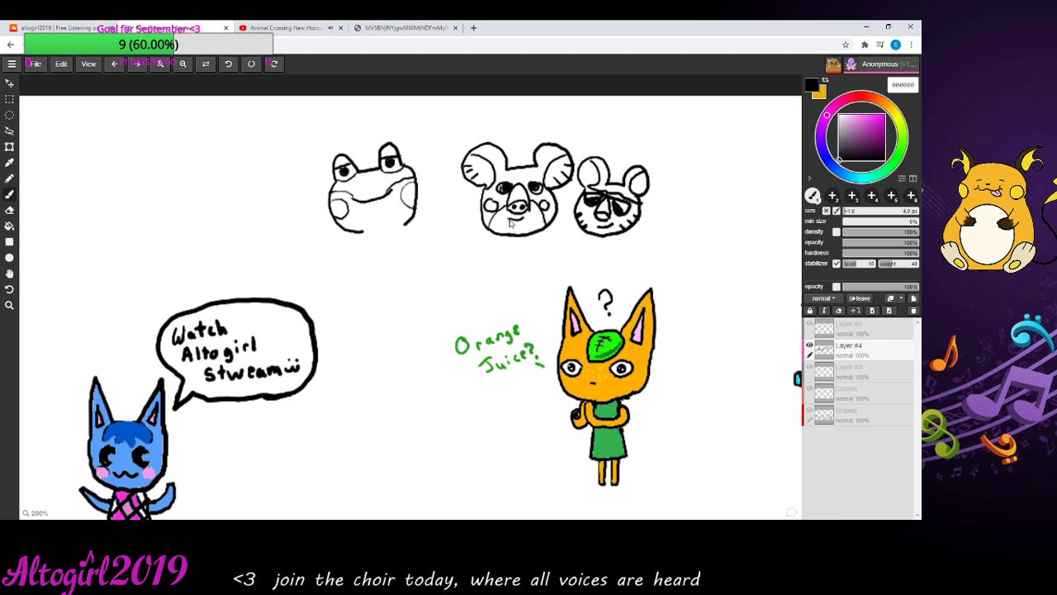
- Give the large-eared head an open mouth, and add an arm and short body strokes beneath both heads
left_click_drag(509, 223, 518, 229)
left_click_drag(573, 230, 584, 241)
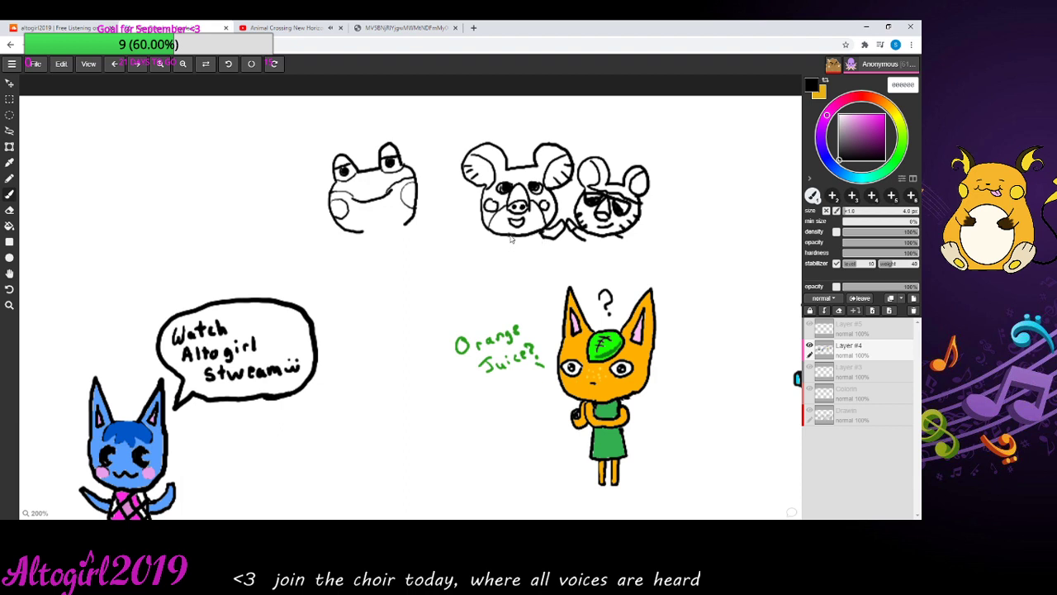
left_click_drag(505, 239, 495, 246)
mouse_move(584, 241)
left_mouse_down()
mouse_move(578, 234)
mouse_move(588, 241)
left_mouse_up()
left_click_drag(611, 240, 620, 241)
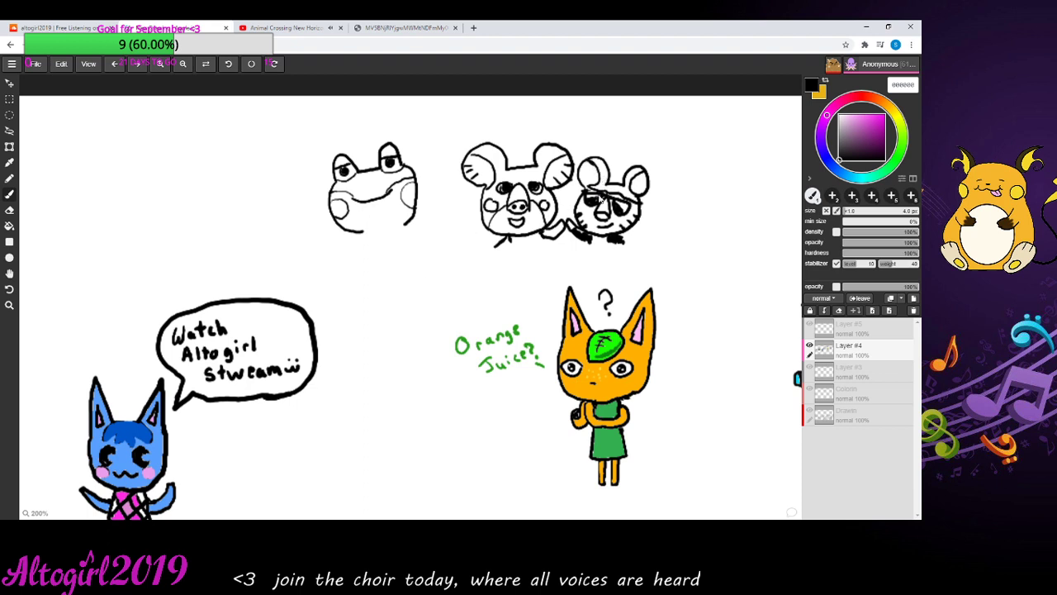
left_click_drag(601, 195, 592, 198)
- Fill the large-eared animal's face and ears with purple b73fb2
left_click(868, 127)
left_click(9, 226)
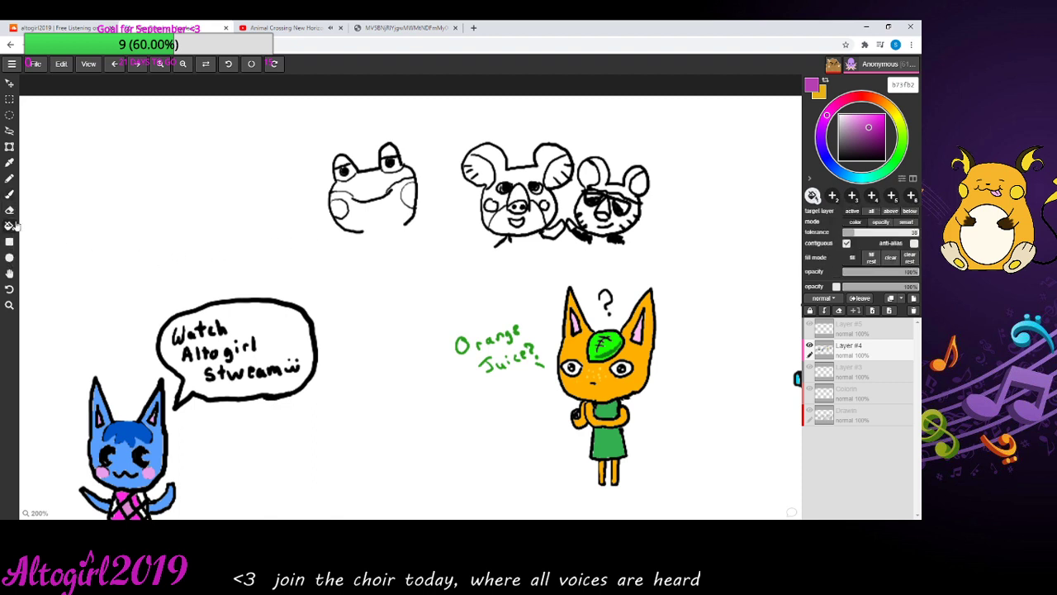
left_click(541, 173)
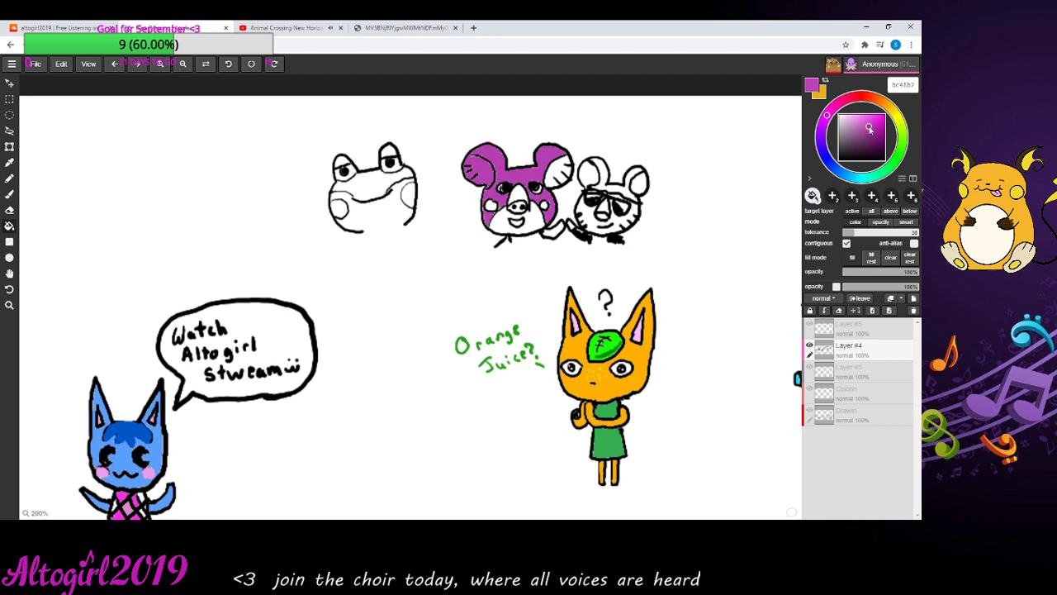
- Fill the smaller head's forehead above the sunglasses with brown 815229
left_click(874, 114)
left_click(881, 105)
left_click_drag(873, 128, 870, 137)
left_click(615, 186)
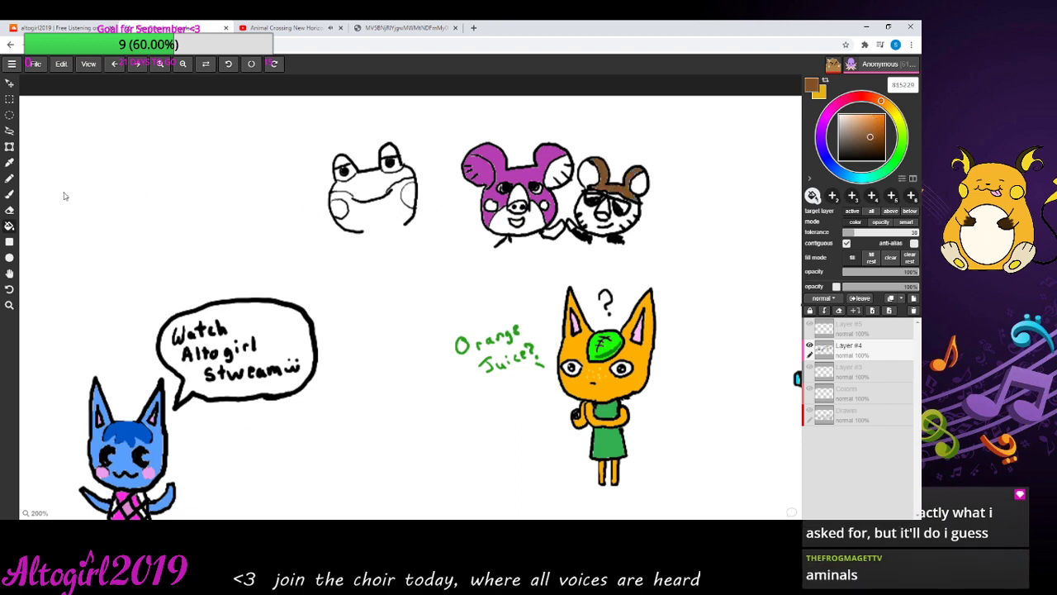
- Fill the purple animal's coloured inner ear with white and the smaller head's nose with orange f28c30
left_click(9, 178)
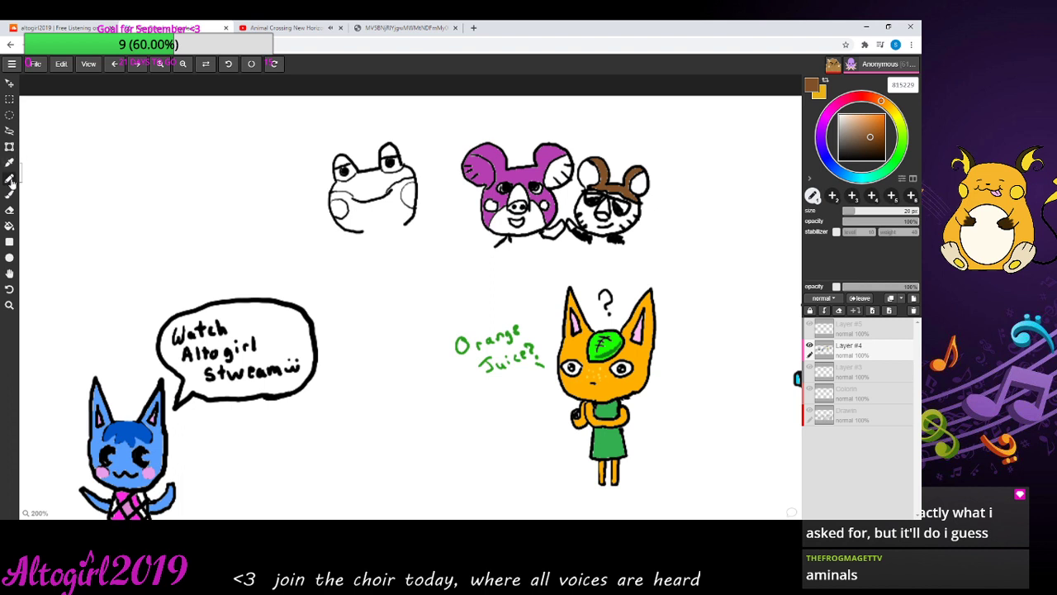
left_click(10, 195)
left_click(839, 159)
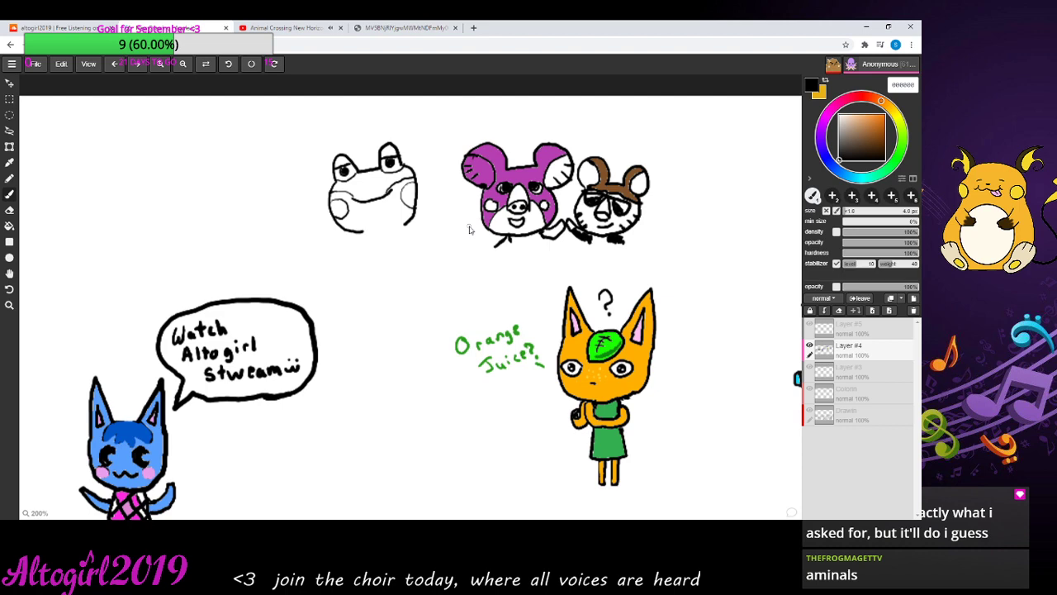
left_click(841, 116)
left_click(9, 226)
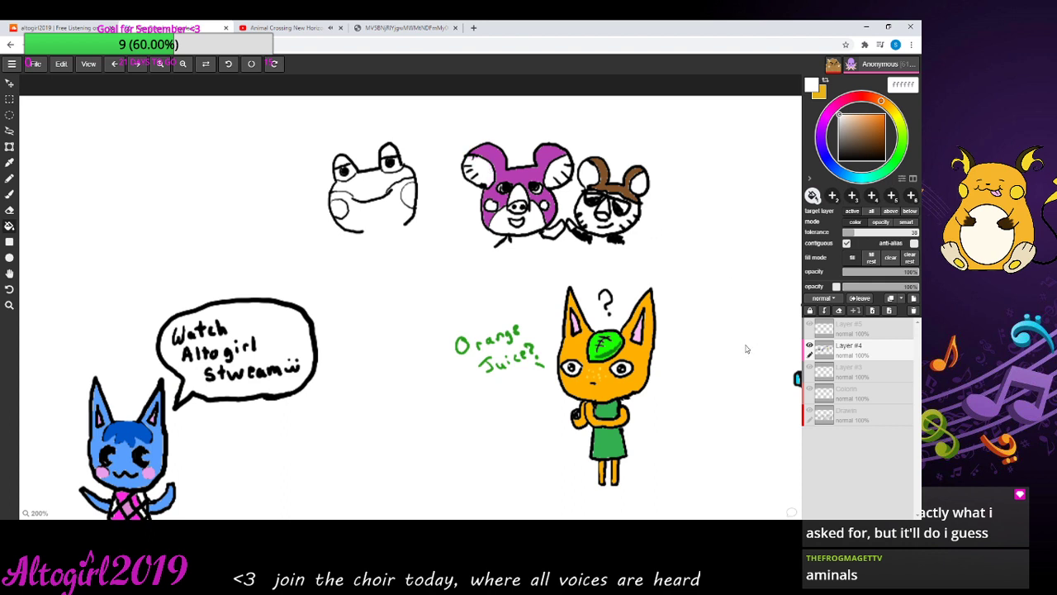
left_click(875, 118)
left_click(606, 213)
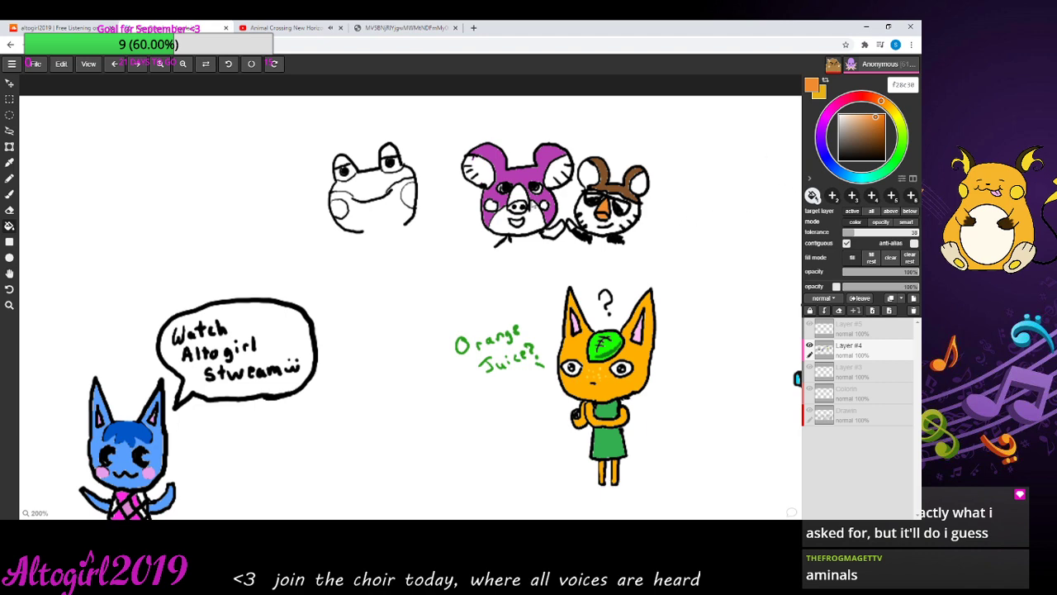
- Fill the bridge of the purple animal's snout with light grey d4cdc7
left_click_drag(849, 141, 861, 136)
left_click(522, 197)
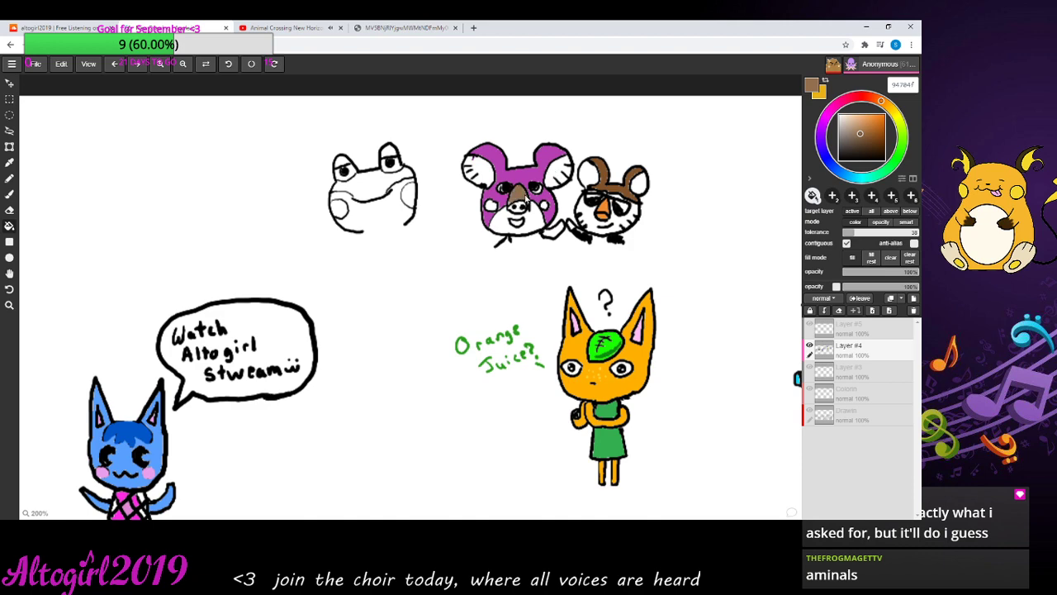
left_click(841, 123)
left_click(520, 195)
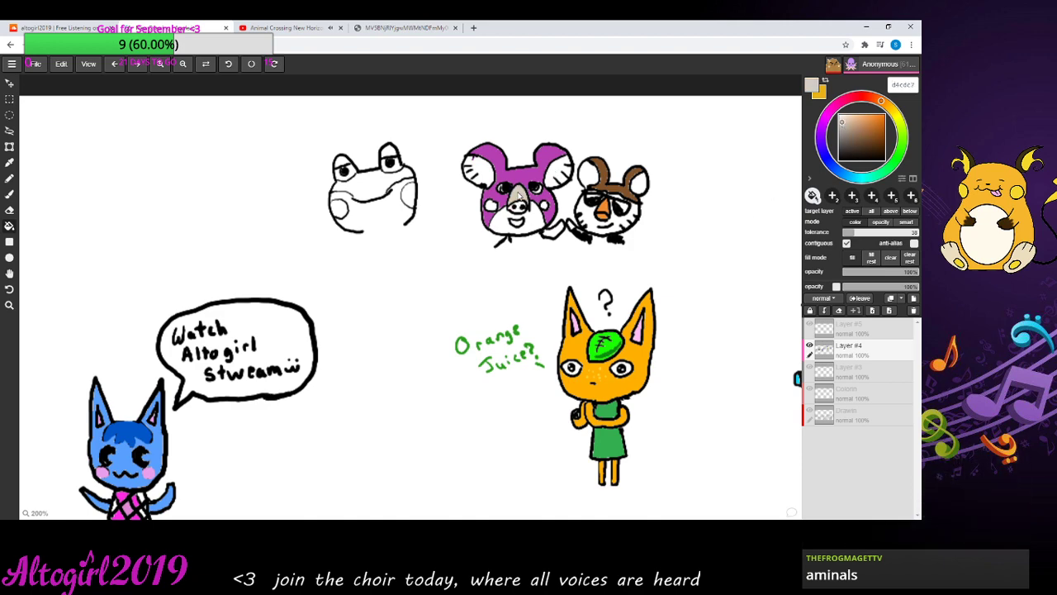
- Fill the purple animal's nose with tan e4be9c and its cheek patches with pink de66d9
left_click(855, 122)
left_click(854, 120)
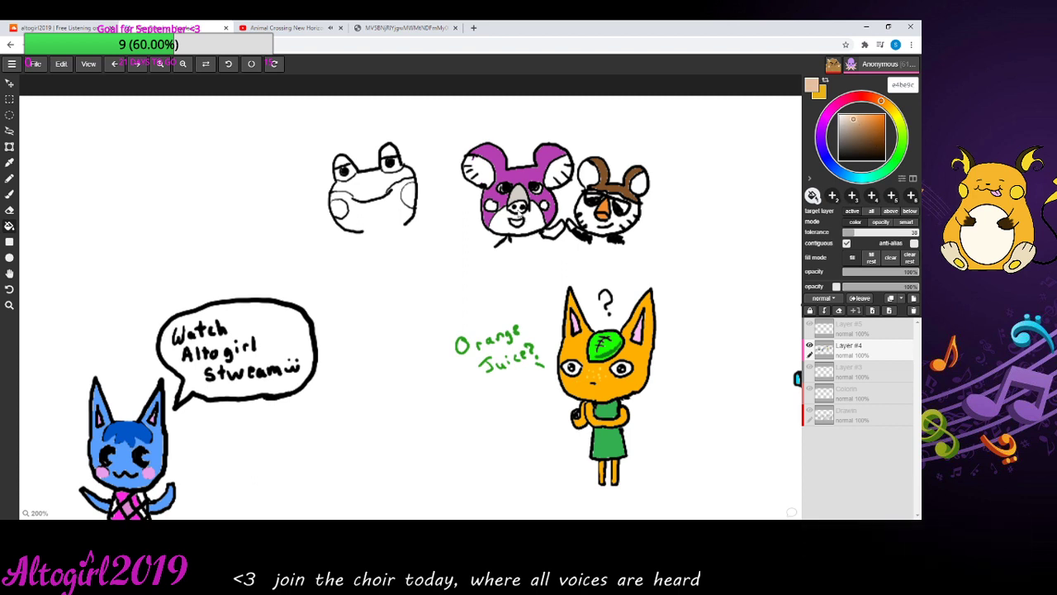
left_click(518, 211)
left_click(827, 117)
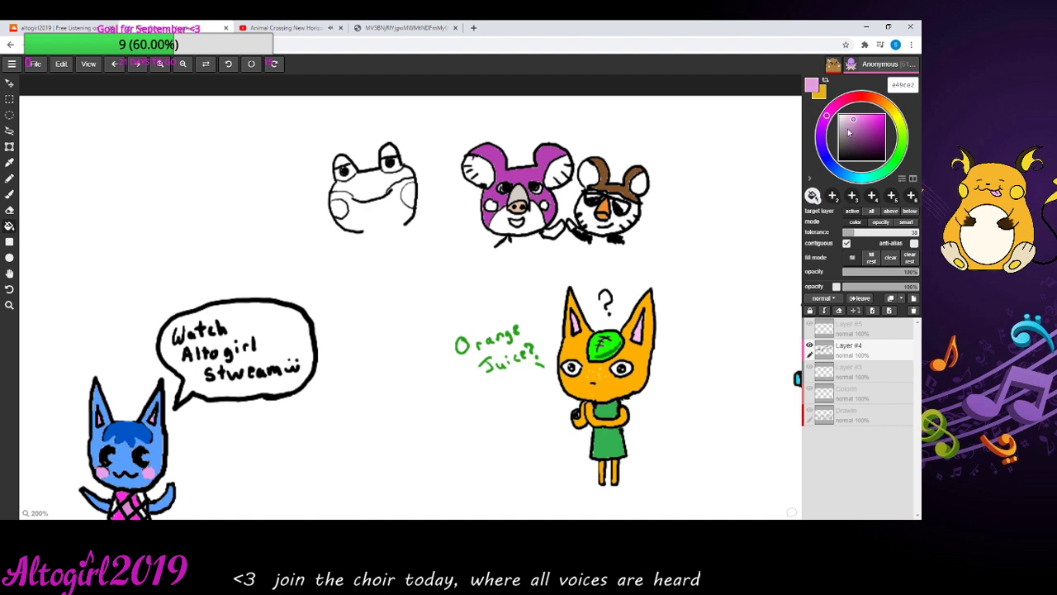
mouse_move(849, 133)
left_mouse_down()
mouse_move(841, 137)
mouse_move(864, 123)
left_mouse_up()
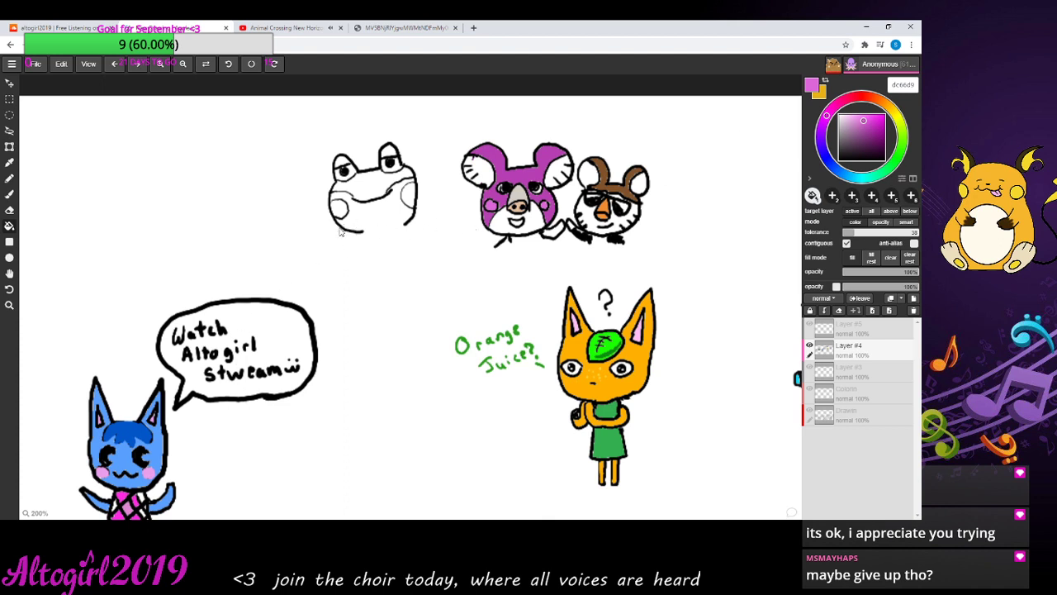
- Close the frog's chin outline and draw its shirt, arms and legs with a 4 px black brush
left_click(9, 194)
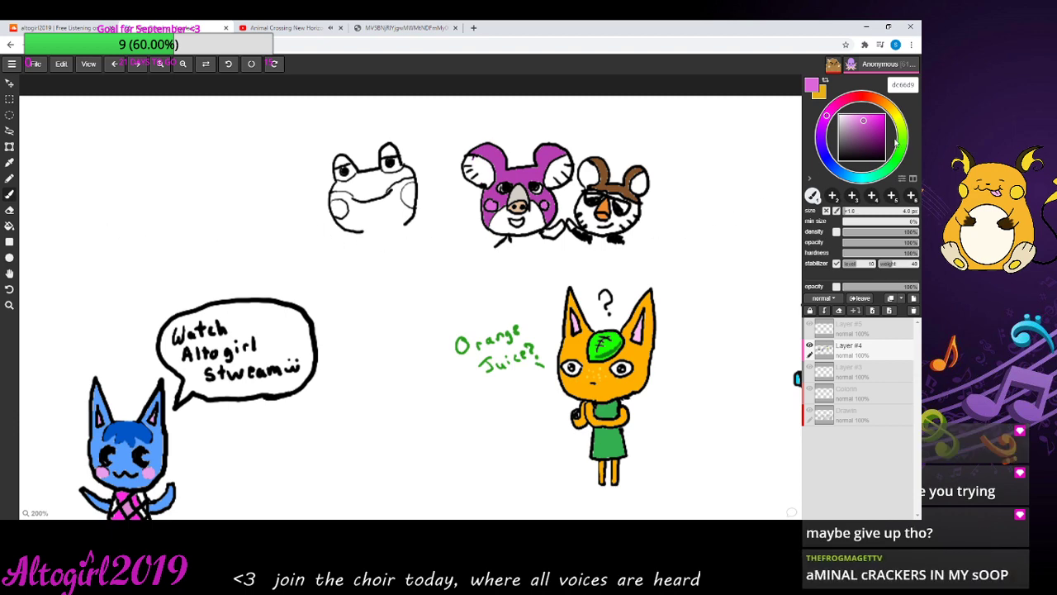
mouse_move(863, 133)
left_mouse_down()
mouse_move(857, 165)
mouse_move(831, 166)
left_mouse_up()
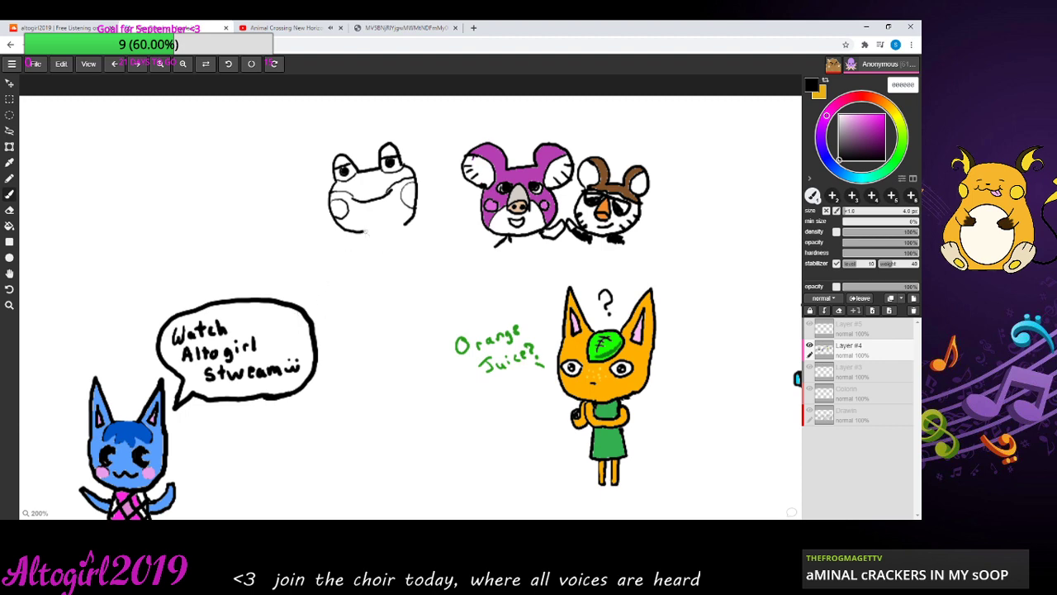
left_click_drag(367, 232, 394, 226)
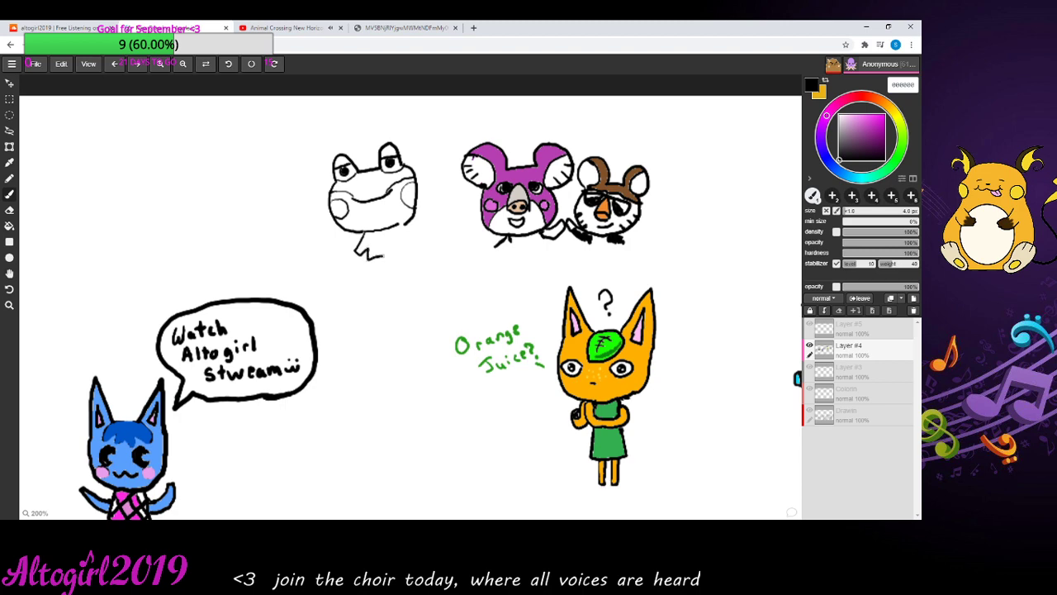
left_click_drag(382, 257, 397, 253)
left_click_drag(352, 256, 348, 262)
left_click_drag(411, 244, 421, 246)
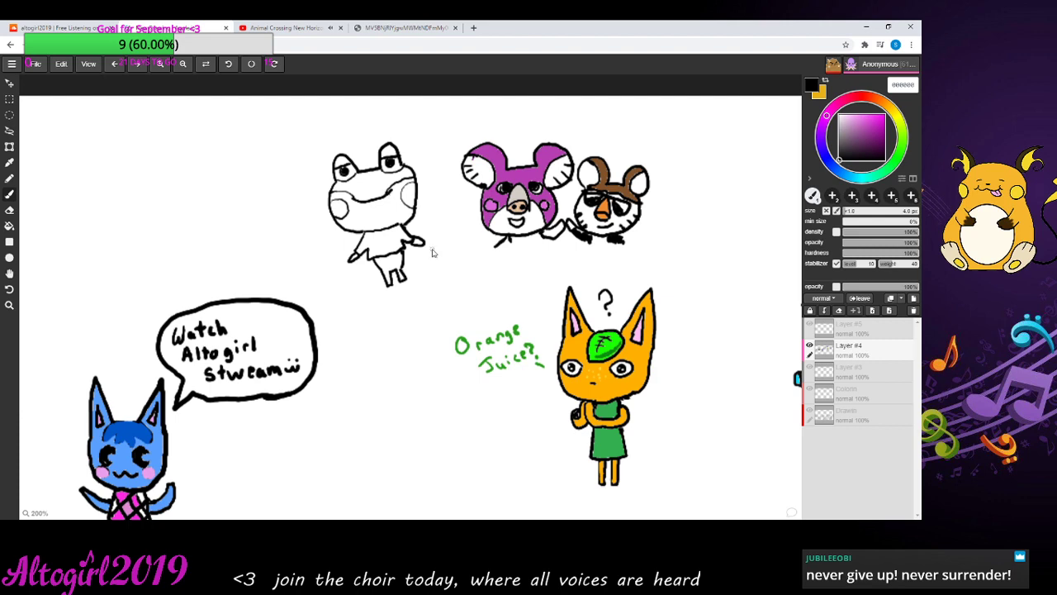
- Fill the frog's upper face, eyelids, hand and legs with bright green 62fc35
left_click(899, 149)
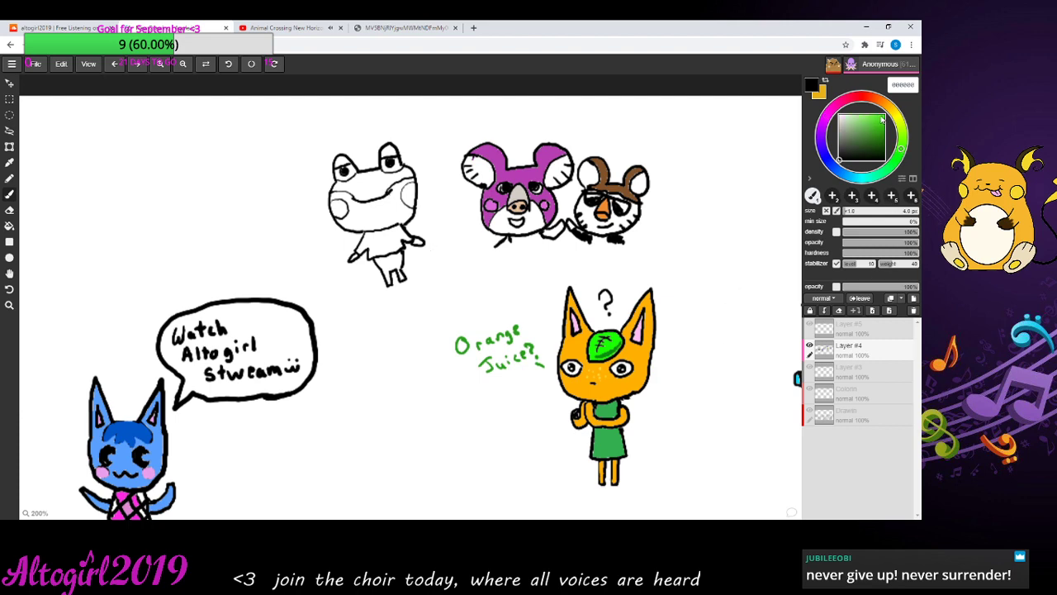
left_click(875, 115)
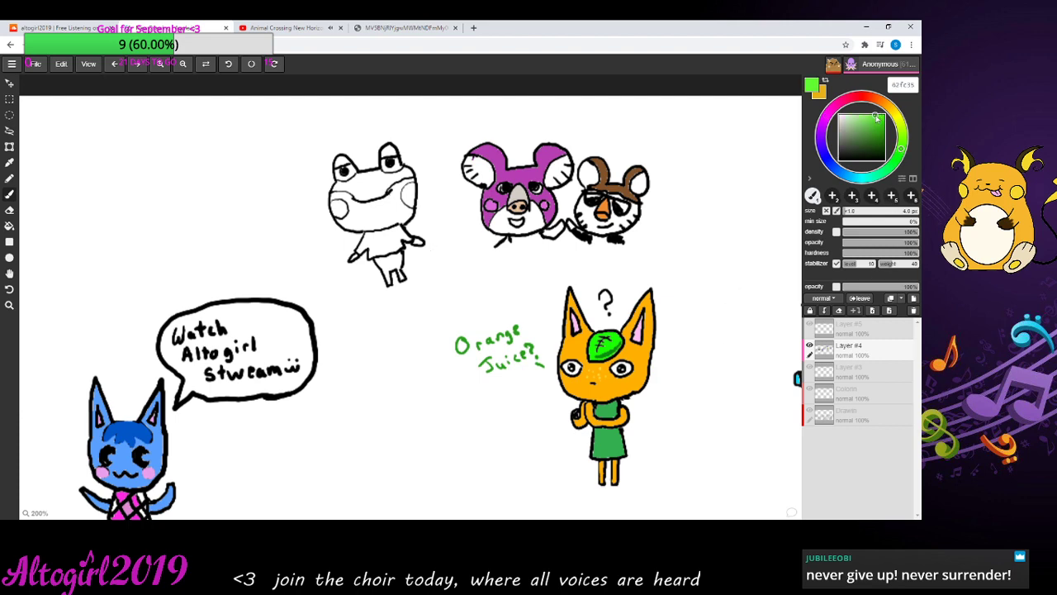
left_click(9, 226)
left_click(378, 184)
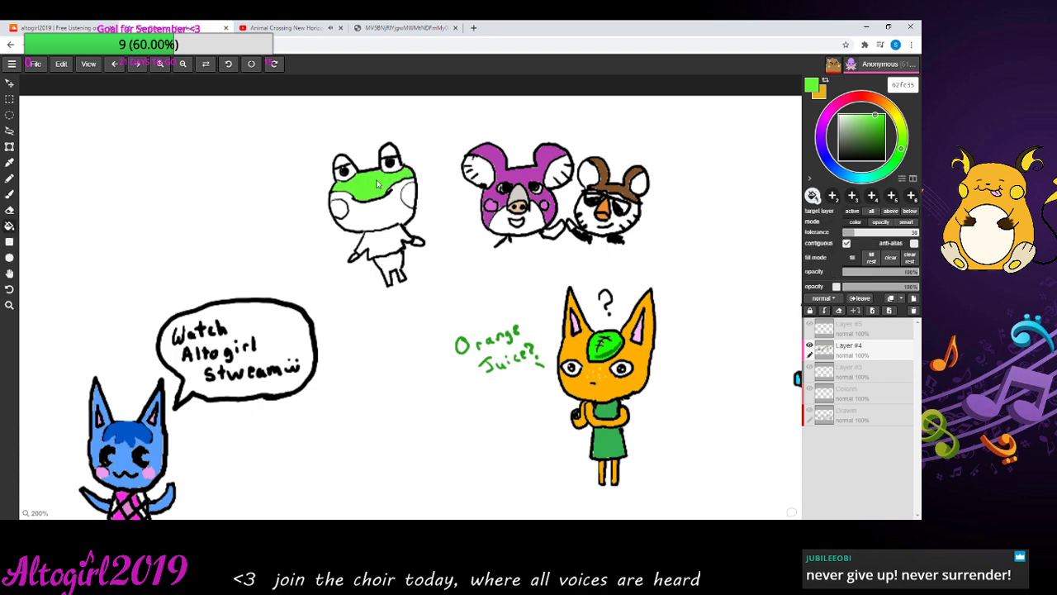
left_click(389, 152)
left_click(346, 162)
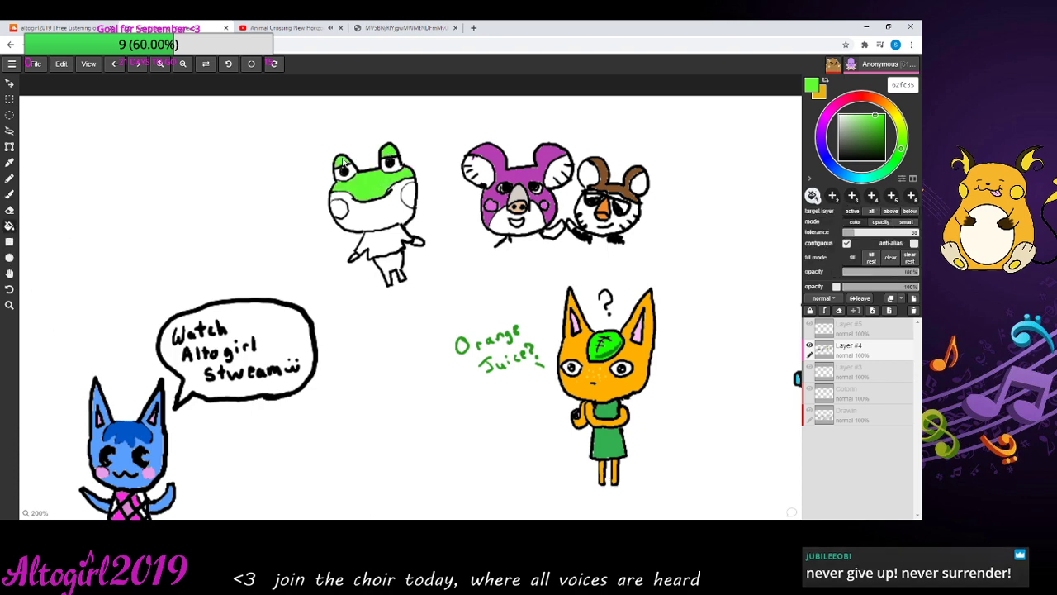
left_click(419, 242)
left_click(392, 265)
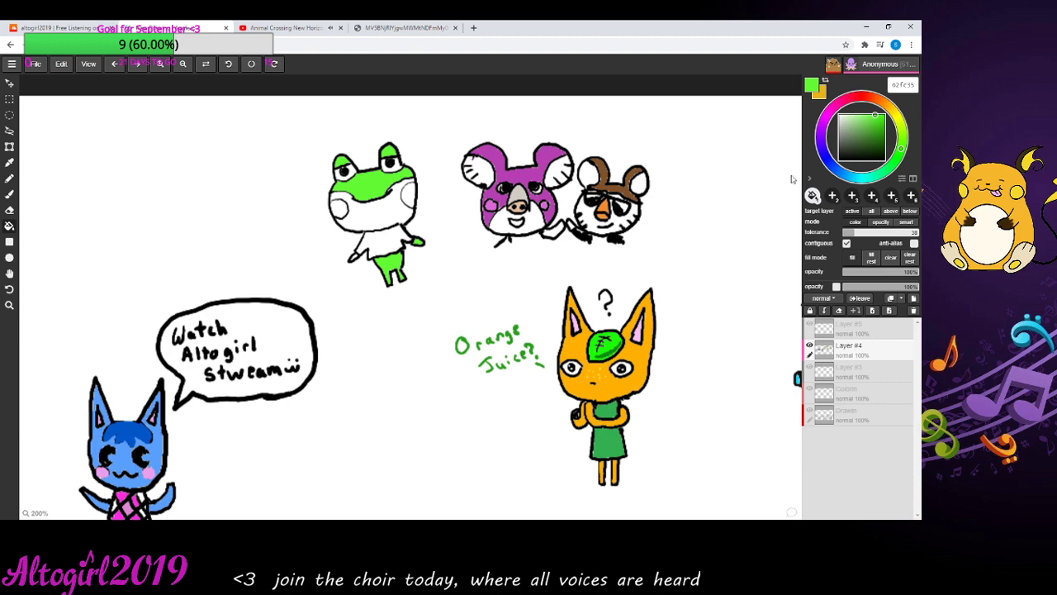
- Fill the frog's lower face with pale yellow f2f1a3
left_click(891, 121)
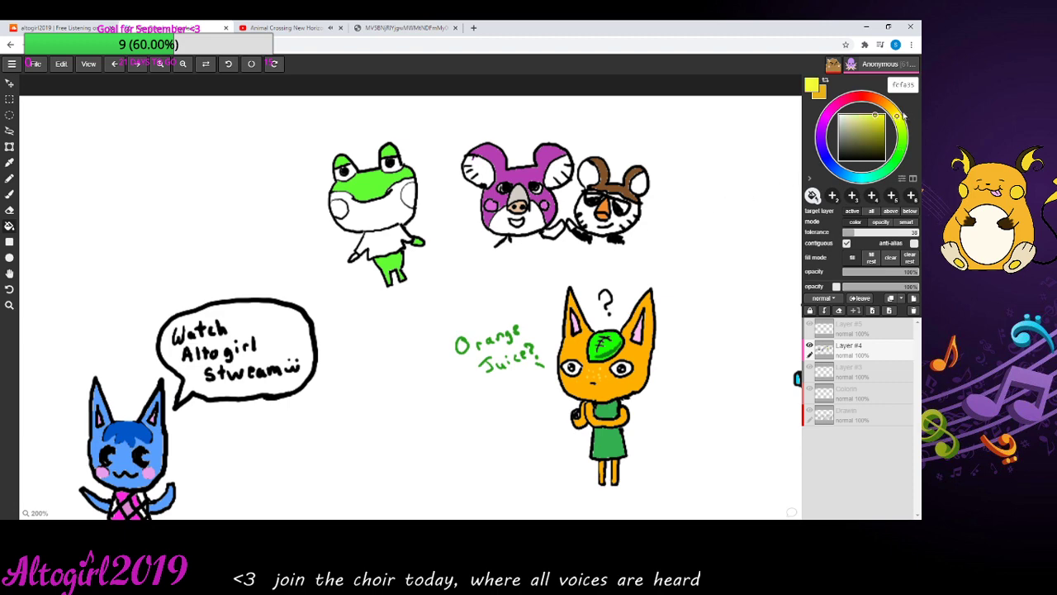
left_click(870, 120)
mouse_move(871, 120)
left_mouse_down()
mouse_move(889, 123)
mouse_move(854, 118)
left_mouse_up()
left_click(391, 218)
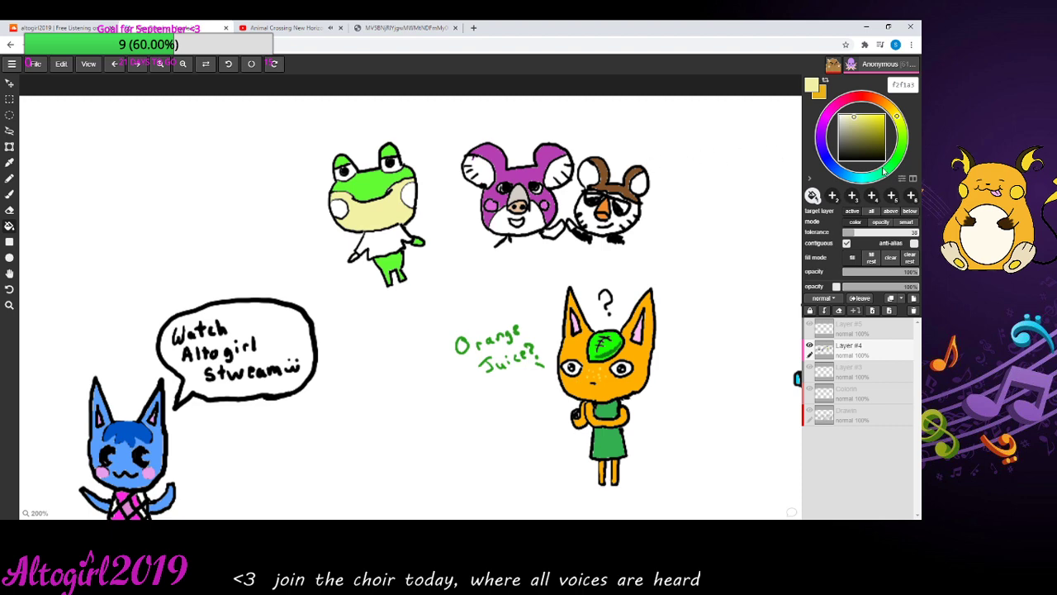
- Recolour the frog's upper face, eyelids, hands and legs with darker green 26d118
left_click_drag(896, 163, 879, 123)
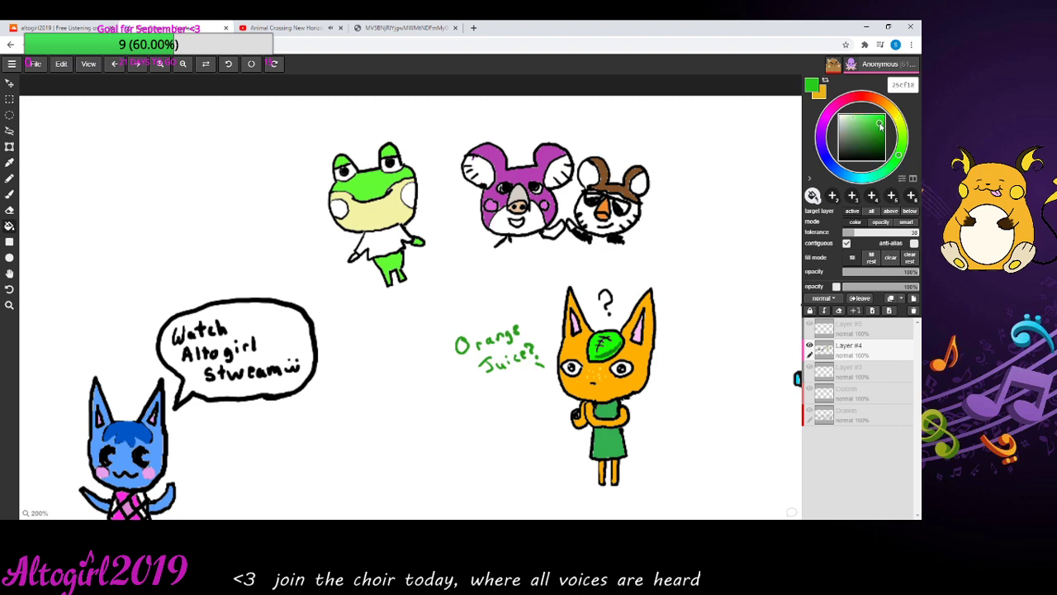
left_click(374, 194)
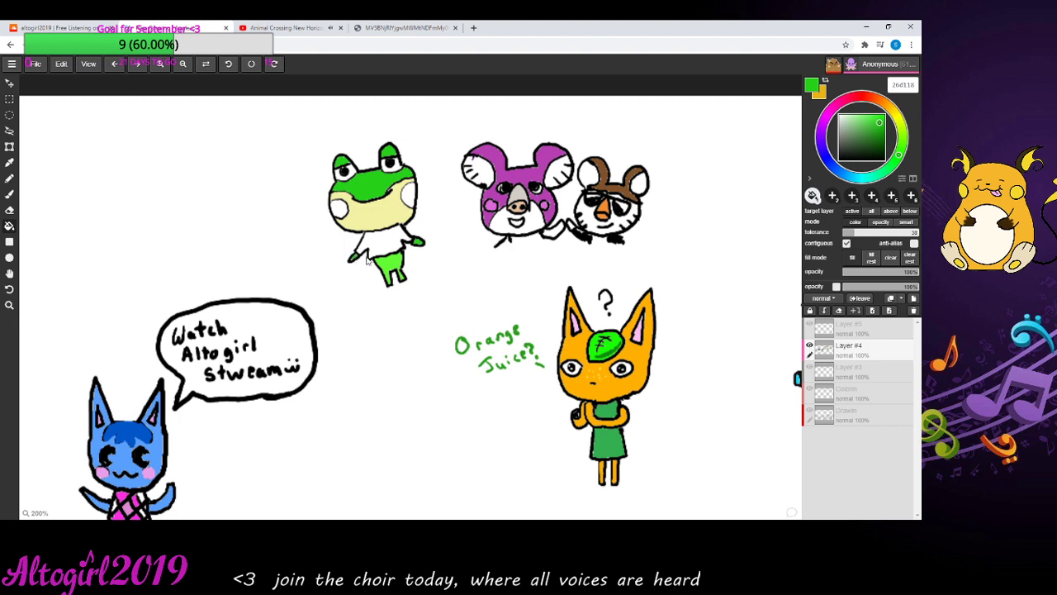
left_click(393, 269)
- Fill the frog's shirt with dark blue 1307ae
left_click(824, 155)
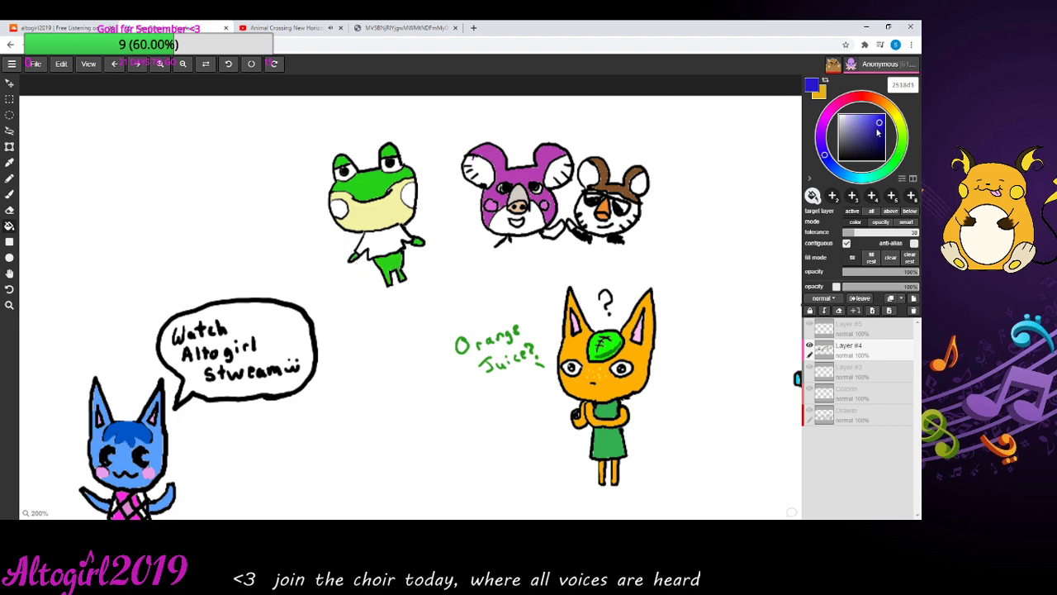
mouse_move(881, 135)
left_mouse_down()
mouse_move(867, 121)
mouse_move(884, 129)
left_mouse_up()
left_click(381, 243)
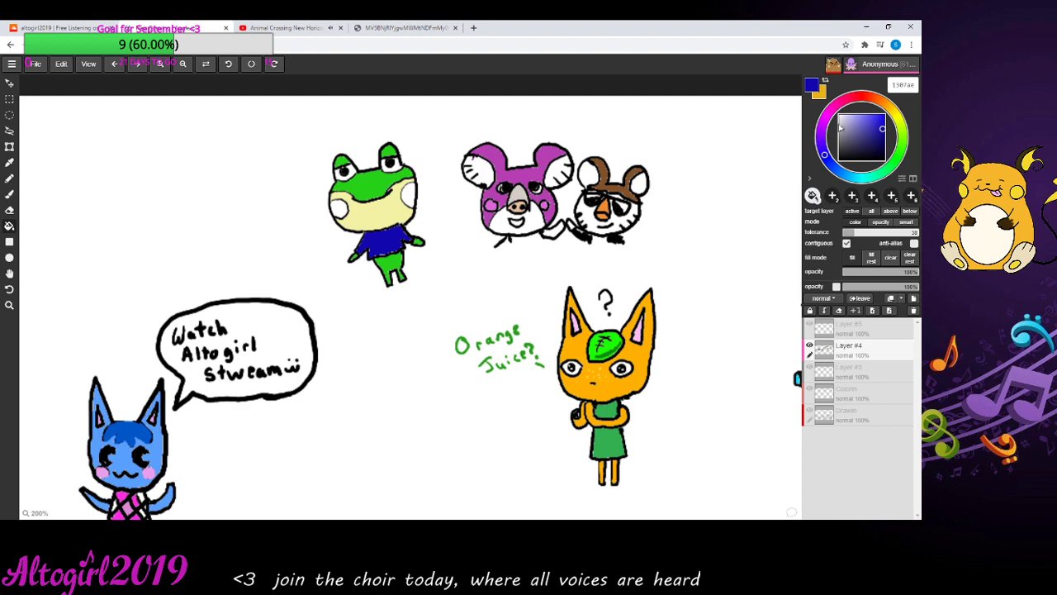
- Colour both of the frog's round cheeks with pink f77f8c, keeping the lower face pale yellow
left_click(858, 100)
left_click(862, 119)
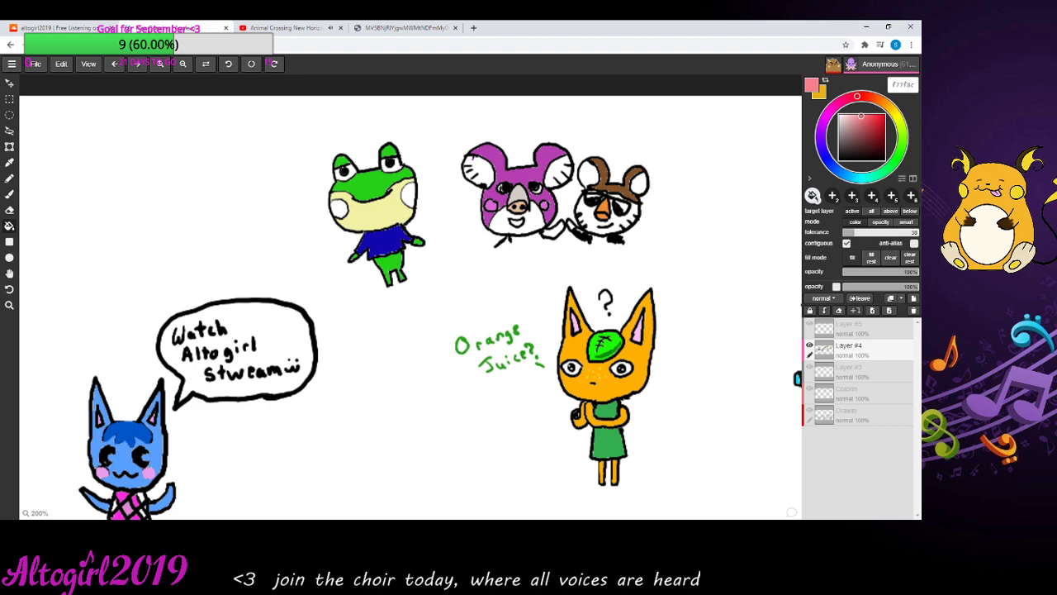
left_click(334, 204)
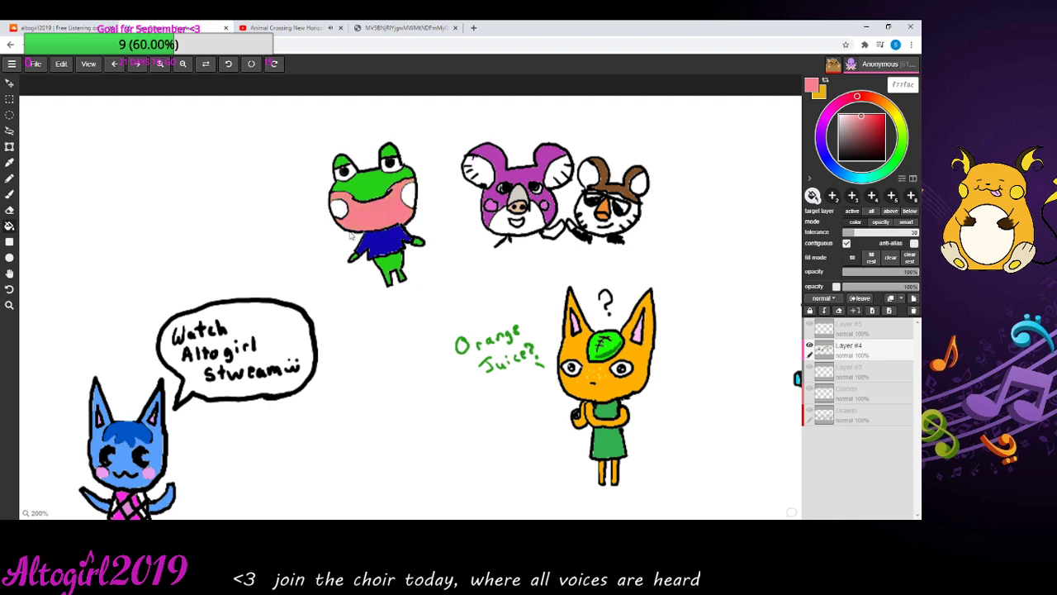
left_click(116, 64)
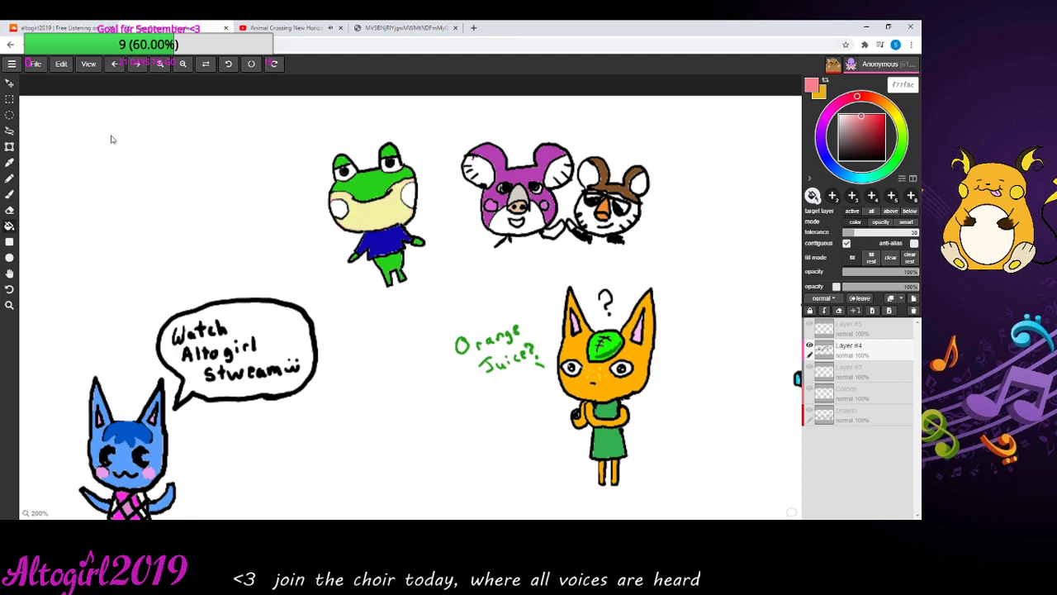
left_click(9, 194)
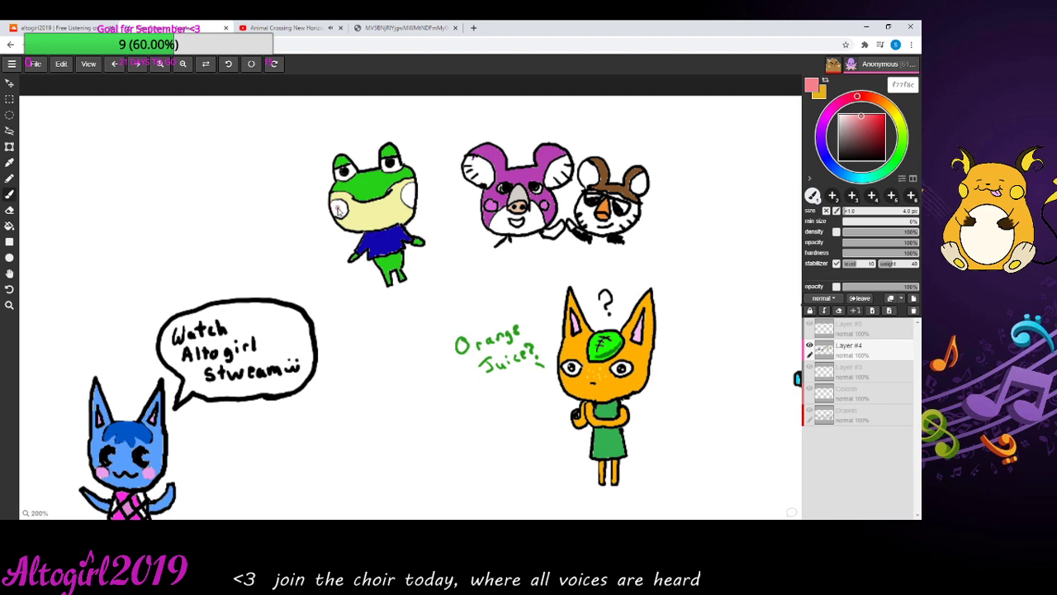
left_click_drag(338, 212, 339, 208)
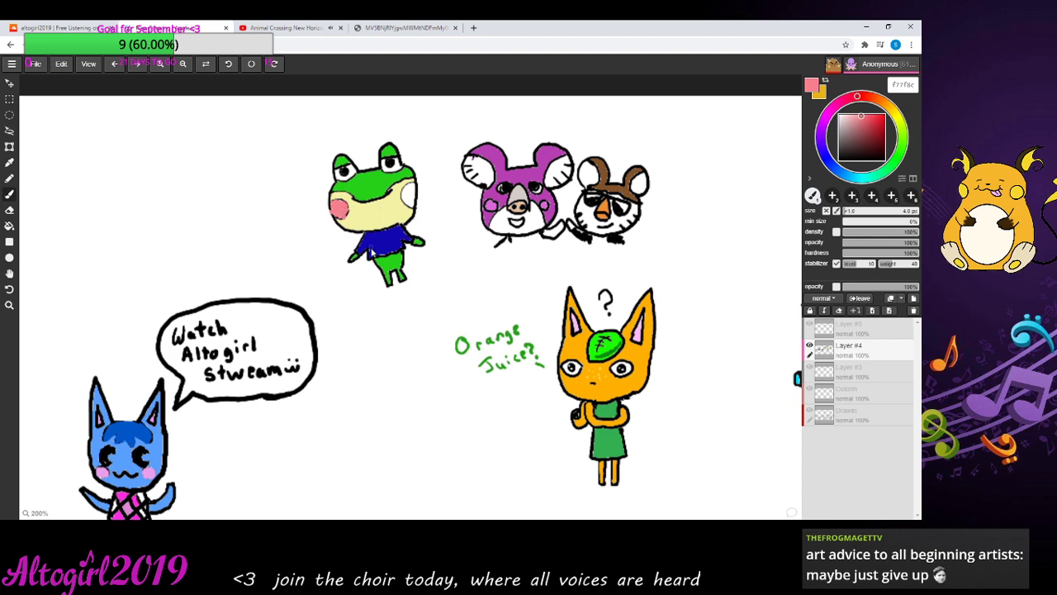
left_click_drag(414, 192, 410, 196)
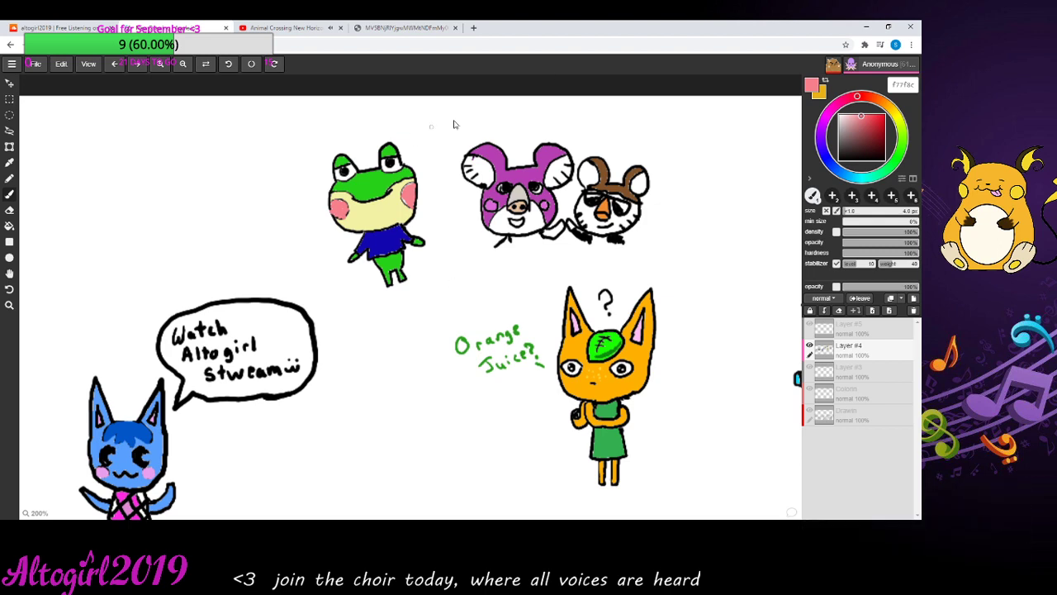
- Draw a light blue 7fbcf7 line pattern on the frog's dark blue shirt
left_click(842, 174)
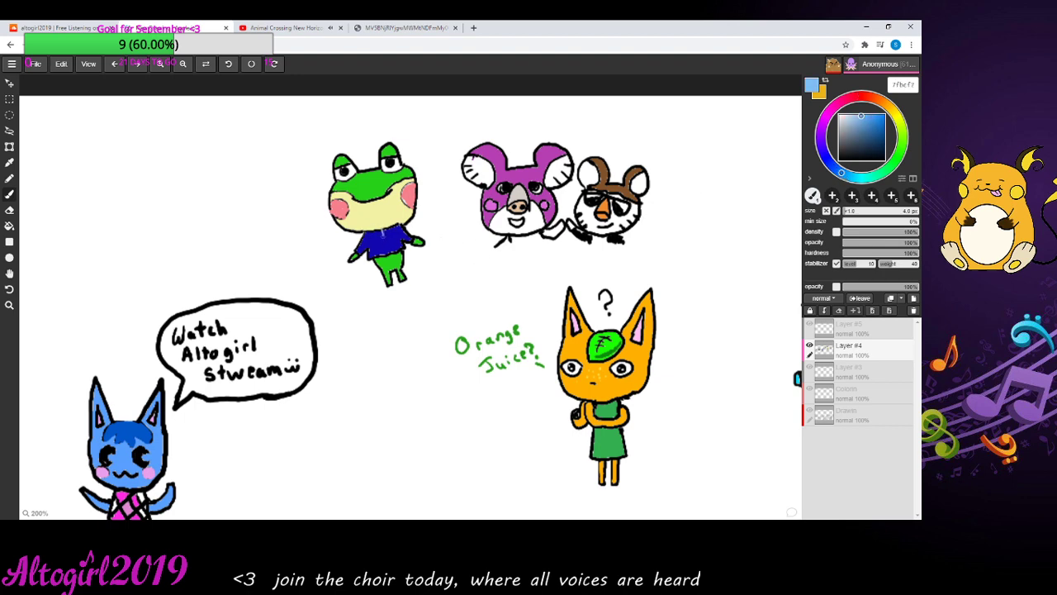
mouse_move(383, 237)
left_mouse_down()
mouse_move(378, 254)
mouse_move(398, 244)
mouse_move(372, 254)
left_mouse_up()
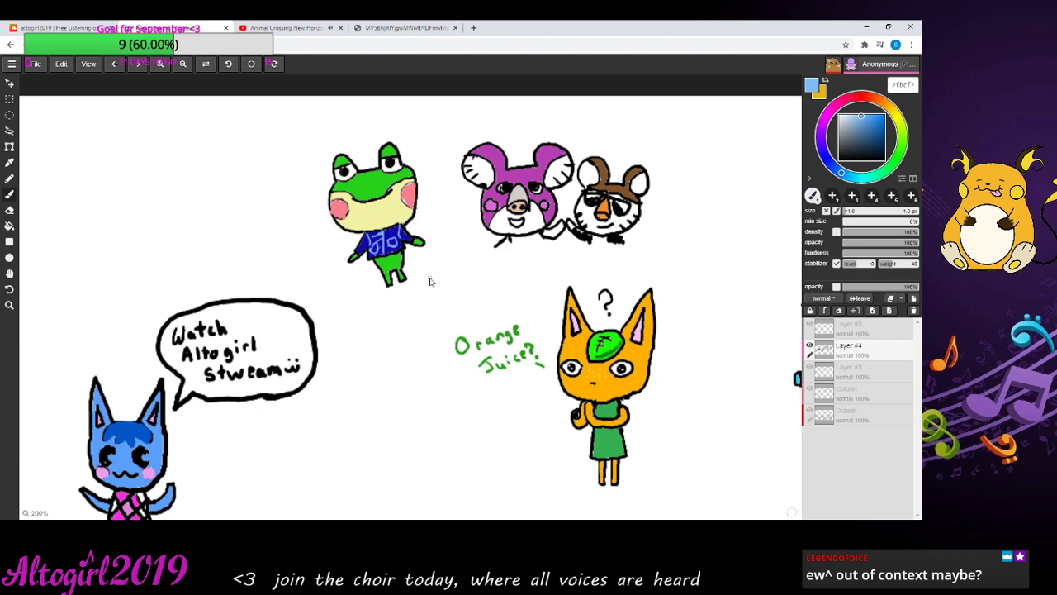
- Review the coloured animal characters together with the sketches on the wider canvas
left_click(182, 64)
left_click(183, 64)
left_click(182, 65)
left_click(183, 65)
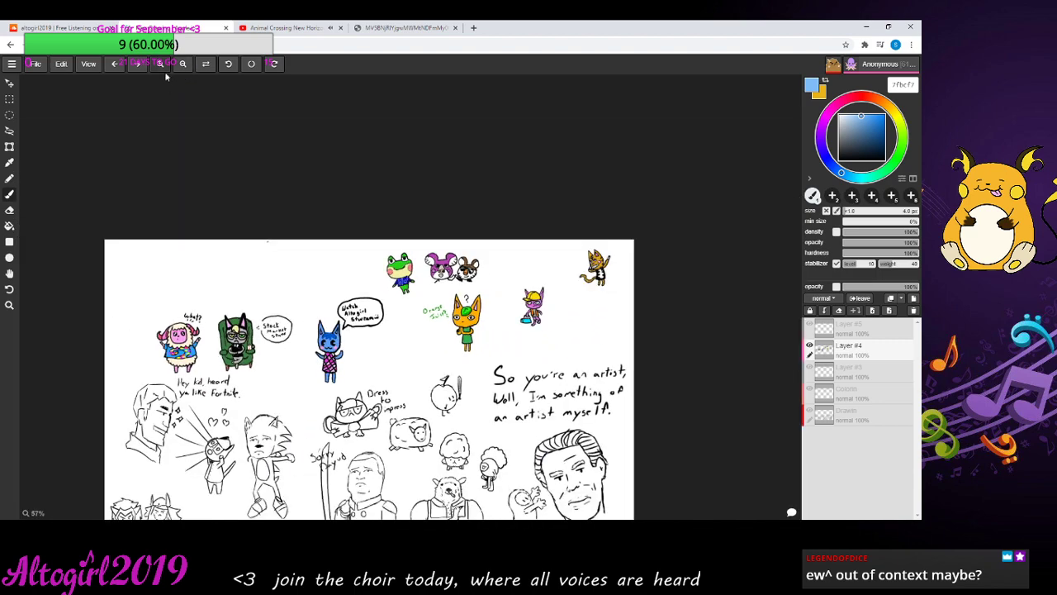
left_click(162, 68)
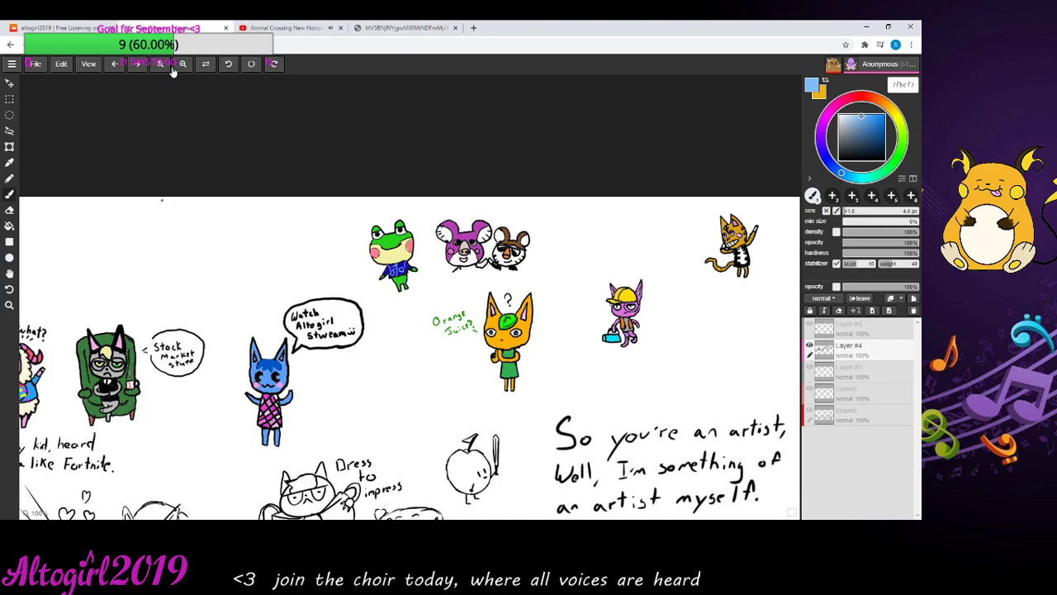
left_click(183, 65)
left_click(10, 274)
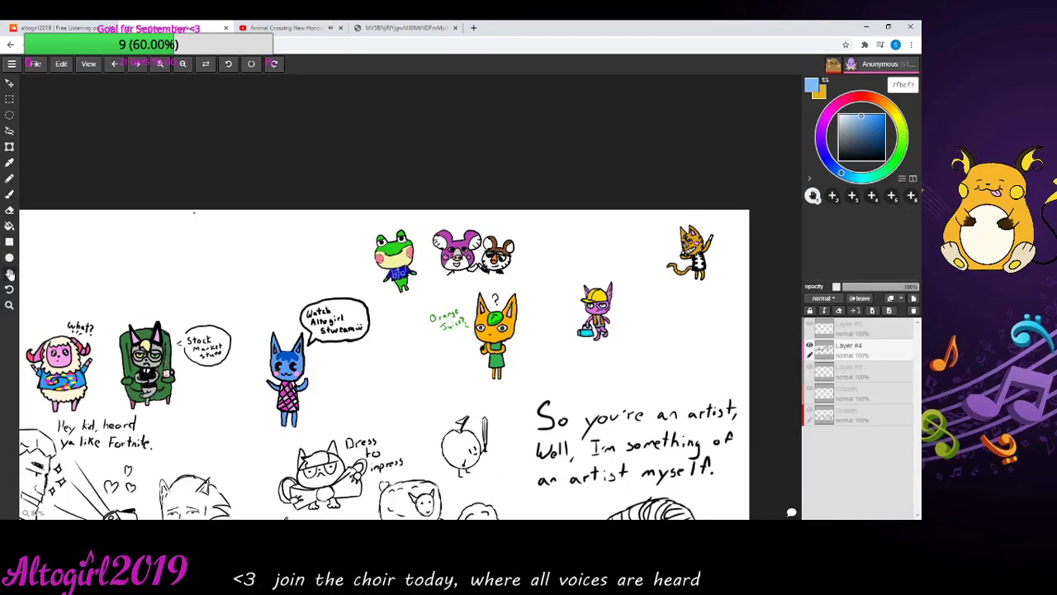
mouse_move(247, 450)
left_mouse_down()
mouse_move(289, 286)
mouse_move(320, 296)
mouse_move(315, 305)
left_mouse_up()
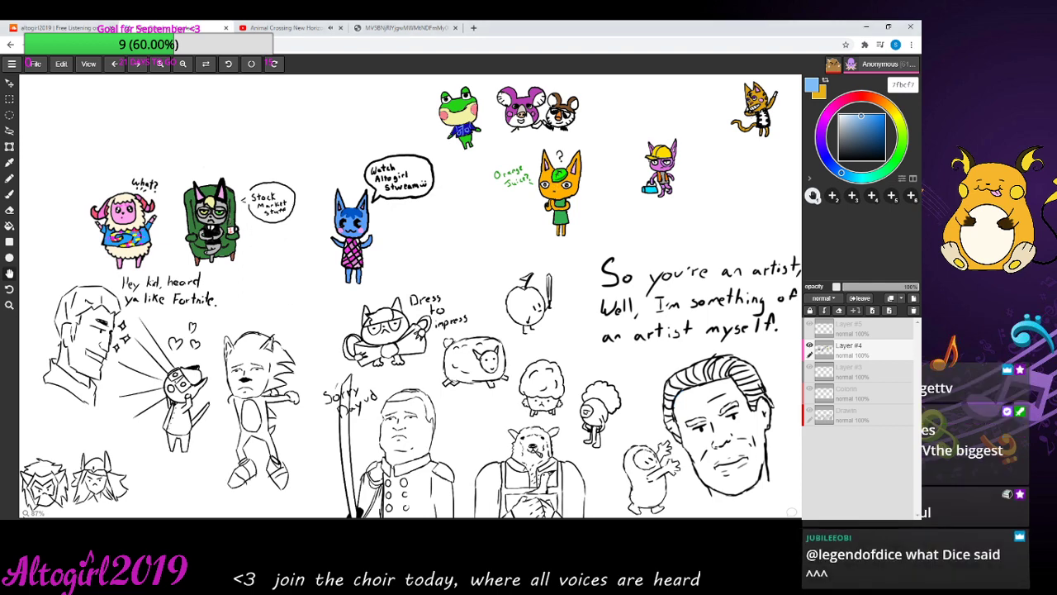
- Pause the Animal Crossing soundtrack on YouTube and play the most recent "Thank you song" track on SoundCloud
key("ctrl+Tab")
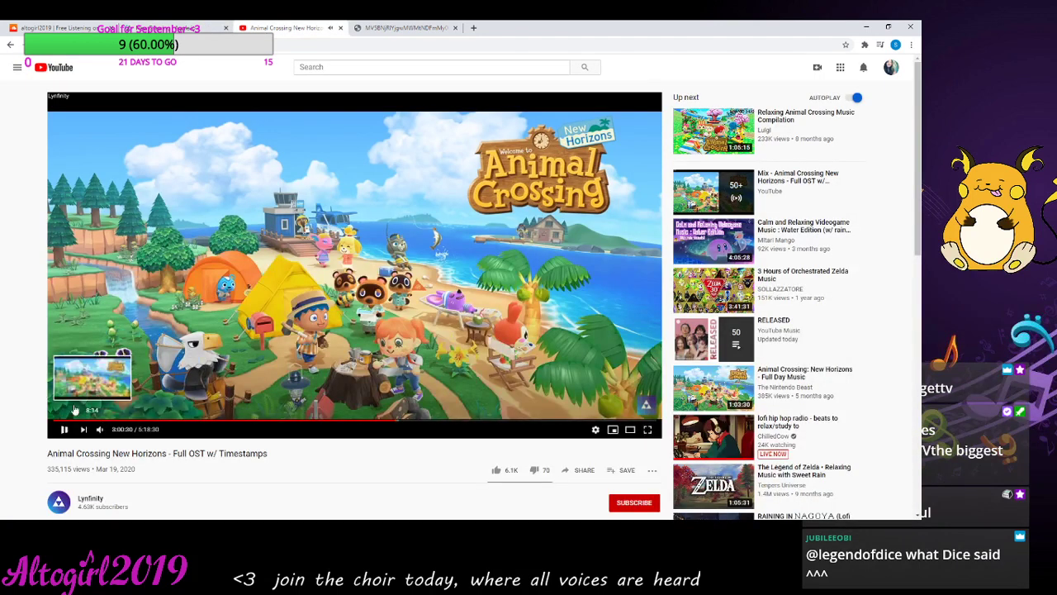
left_click(75, 28)
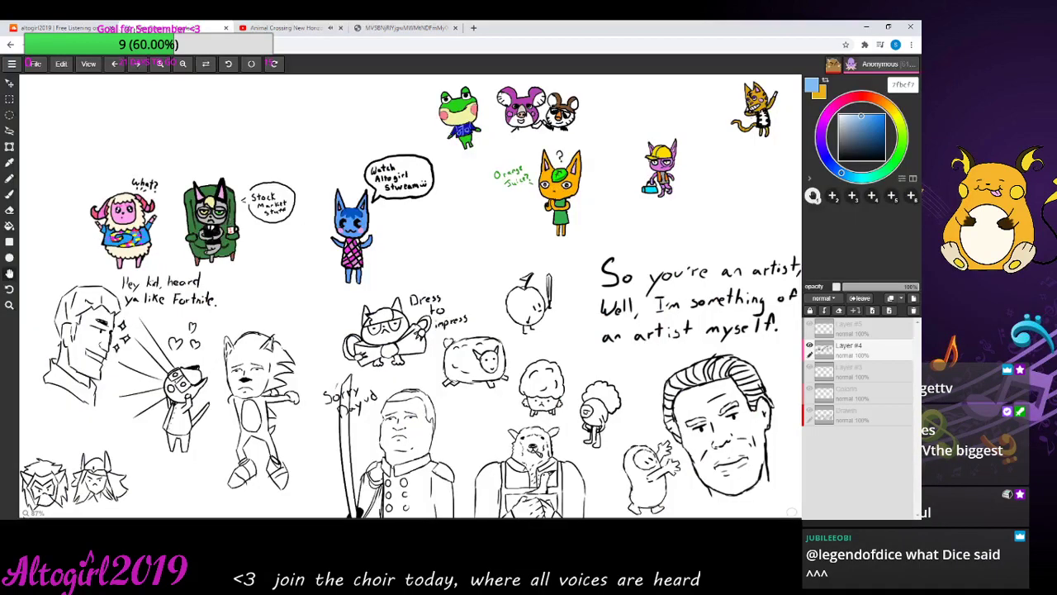
left_click(77, 28)
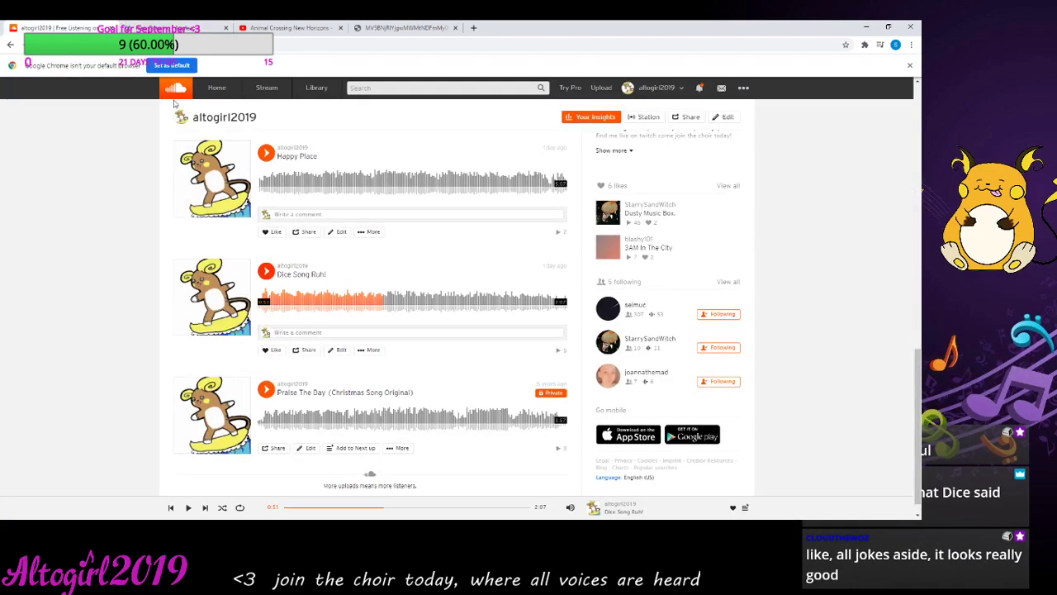
scroll(323, 361, "up", 3)
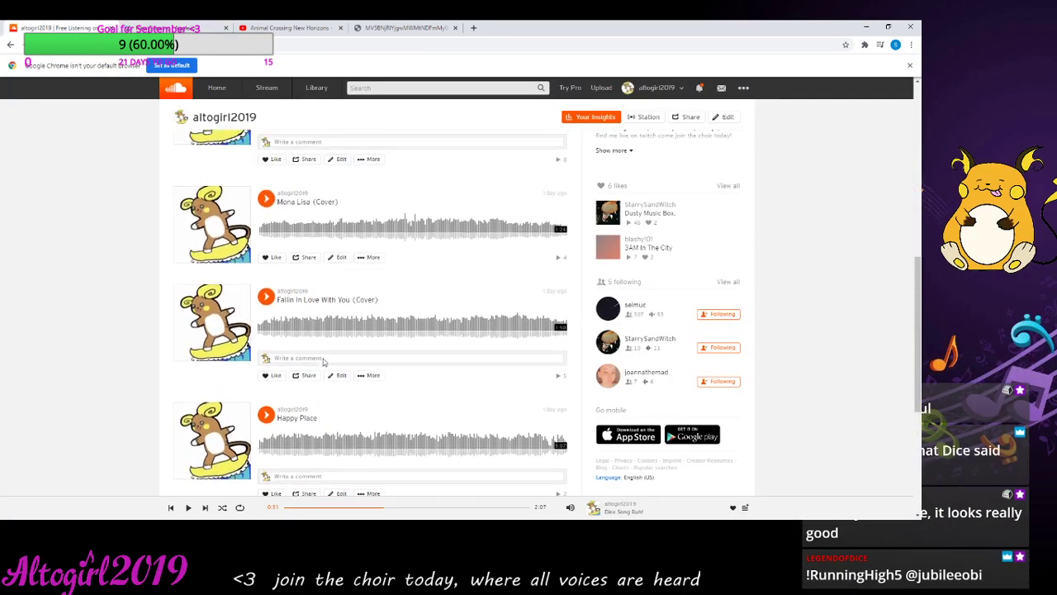
scroll(323, 361, "up", 3)
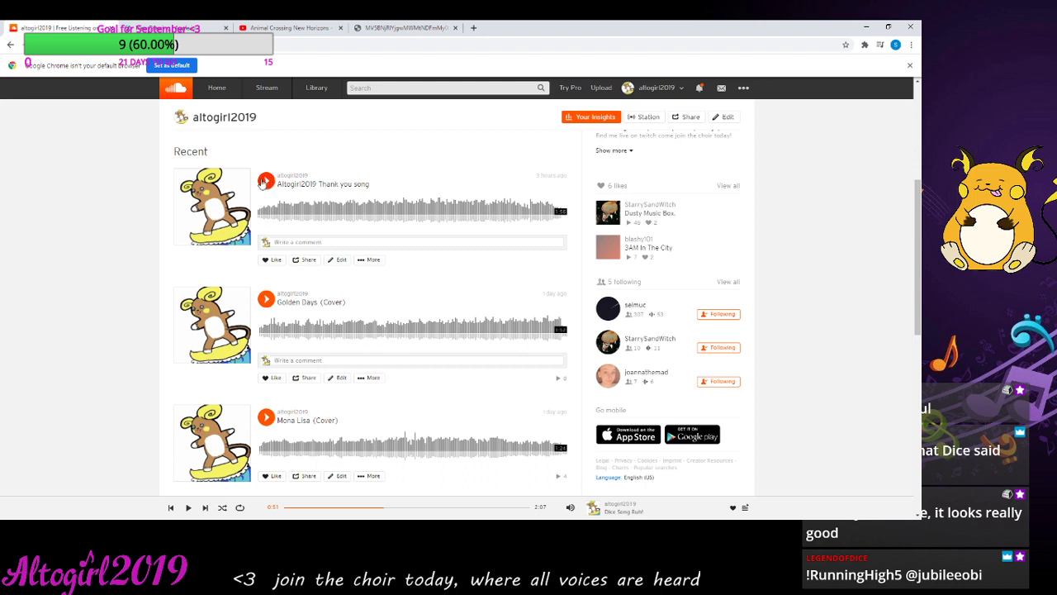
left_click(266, 182)
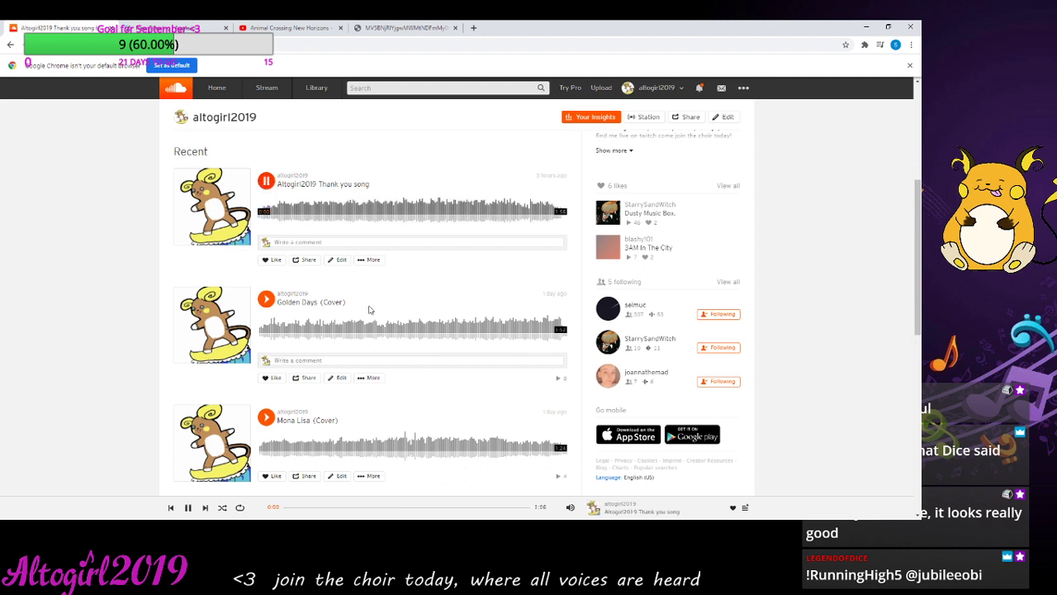